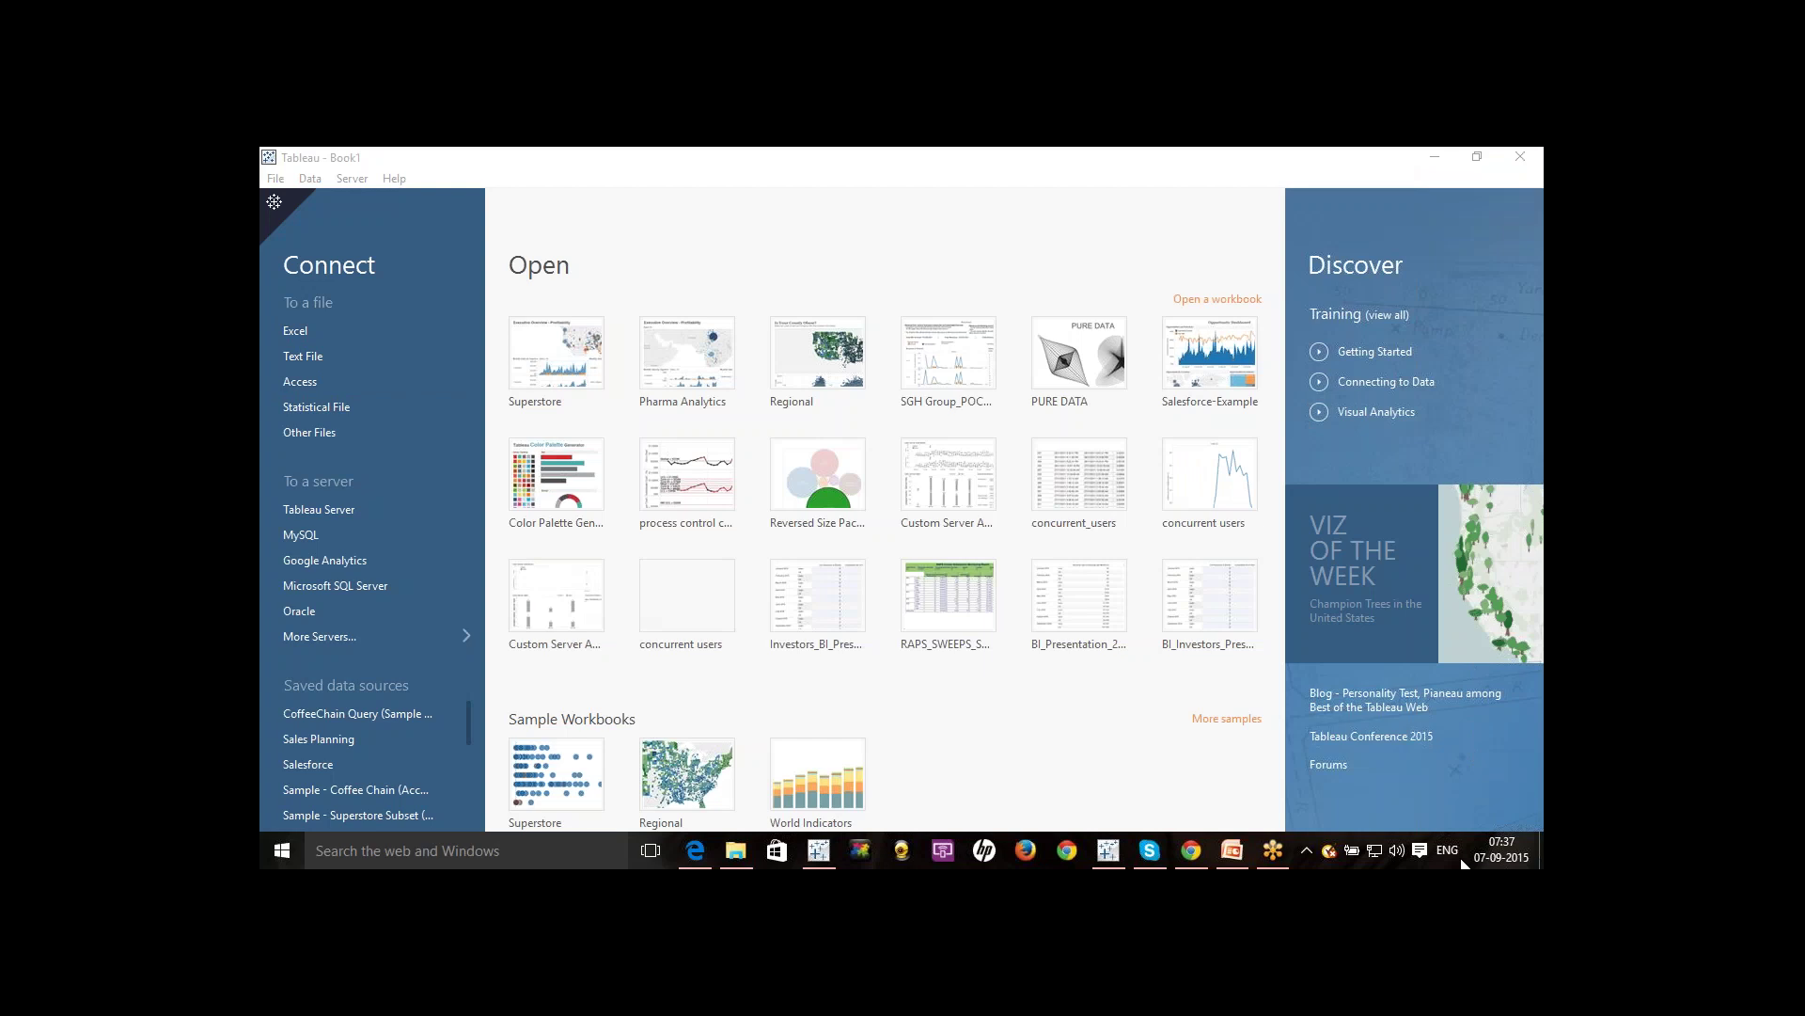
Open a blank Notepad document.
key(super+r)
text(notepad)
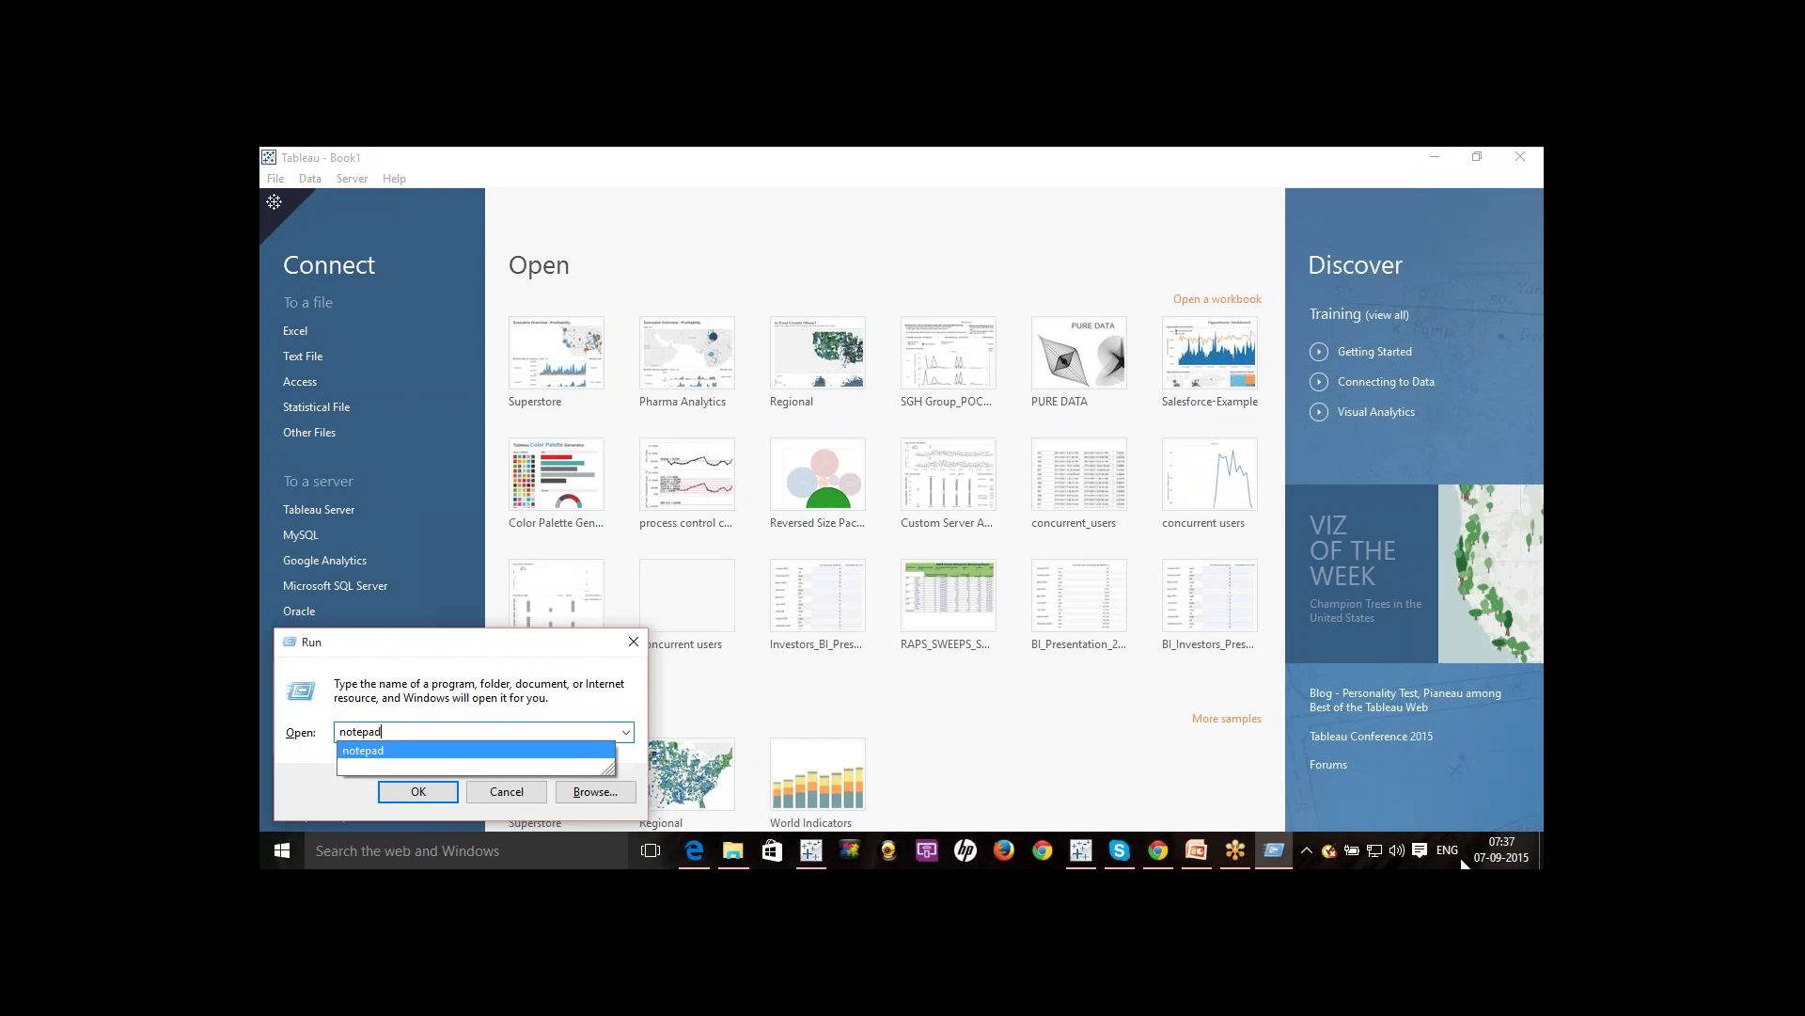
key(Return)
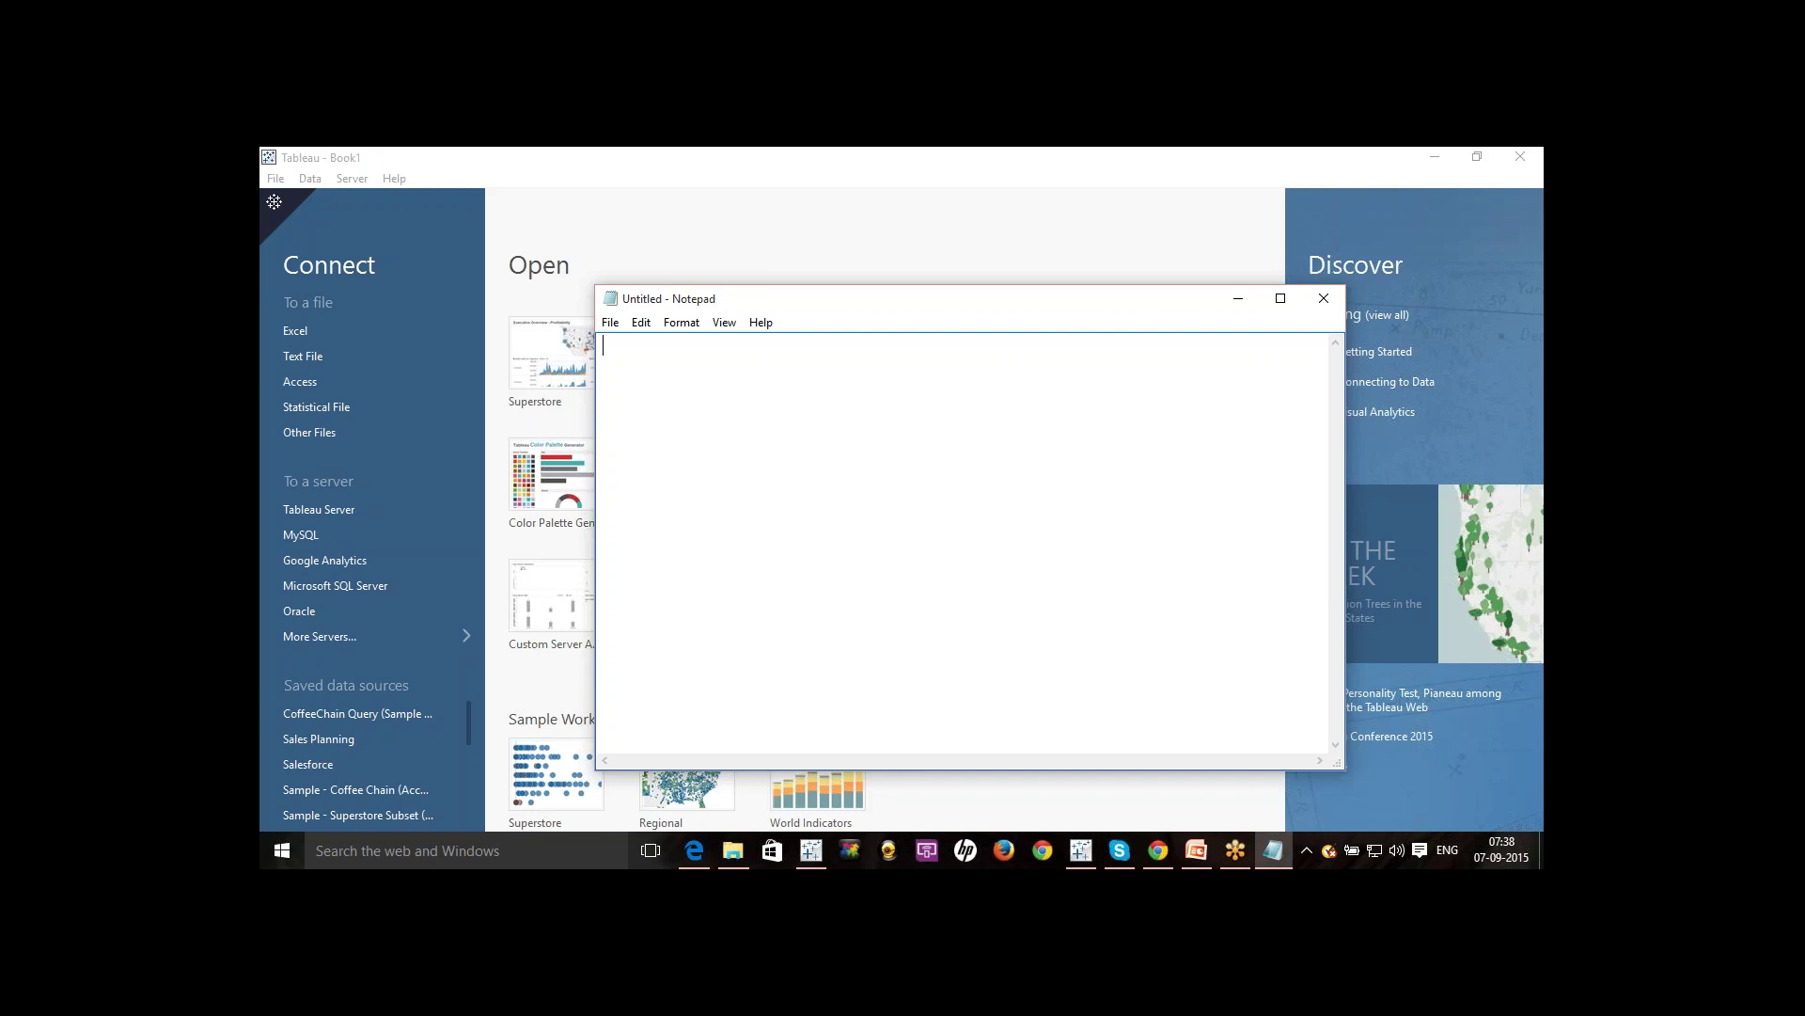
Write the heading "Terminology of Tableau" in the note, with version 8.3 below it after a blank line.
text(Terminlo)
key(BackSpace)
key(BackSpace)
text(ology of )
text(Tableau)
text(8)
text(.3)
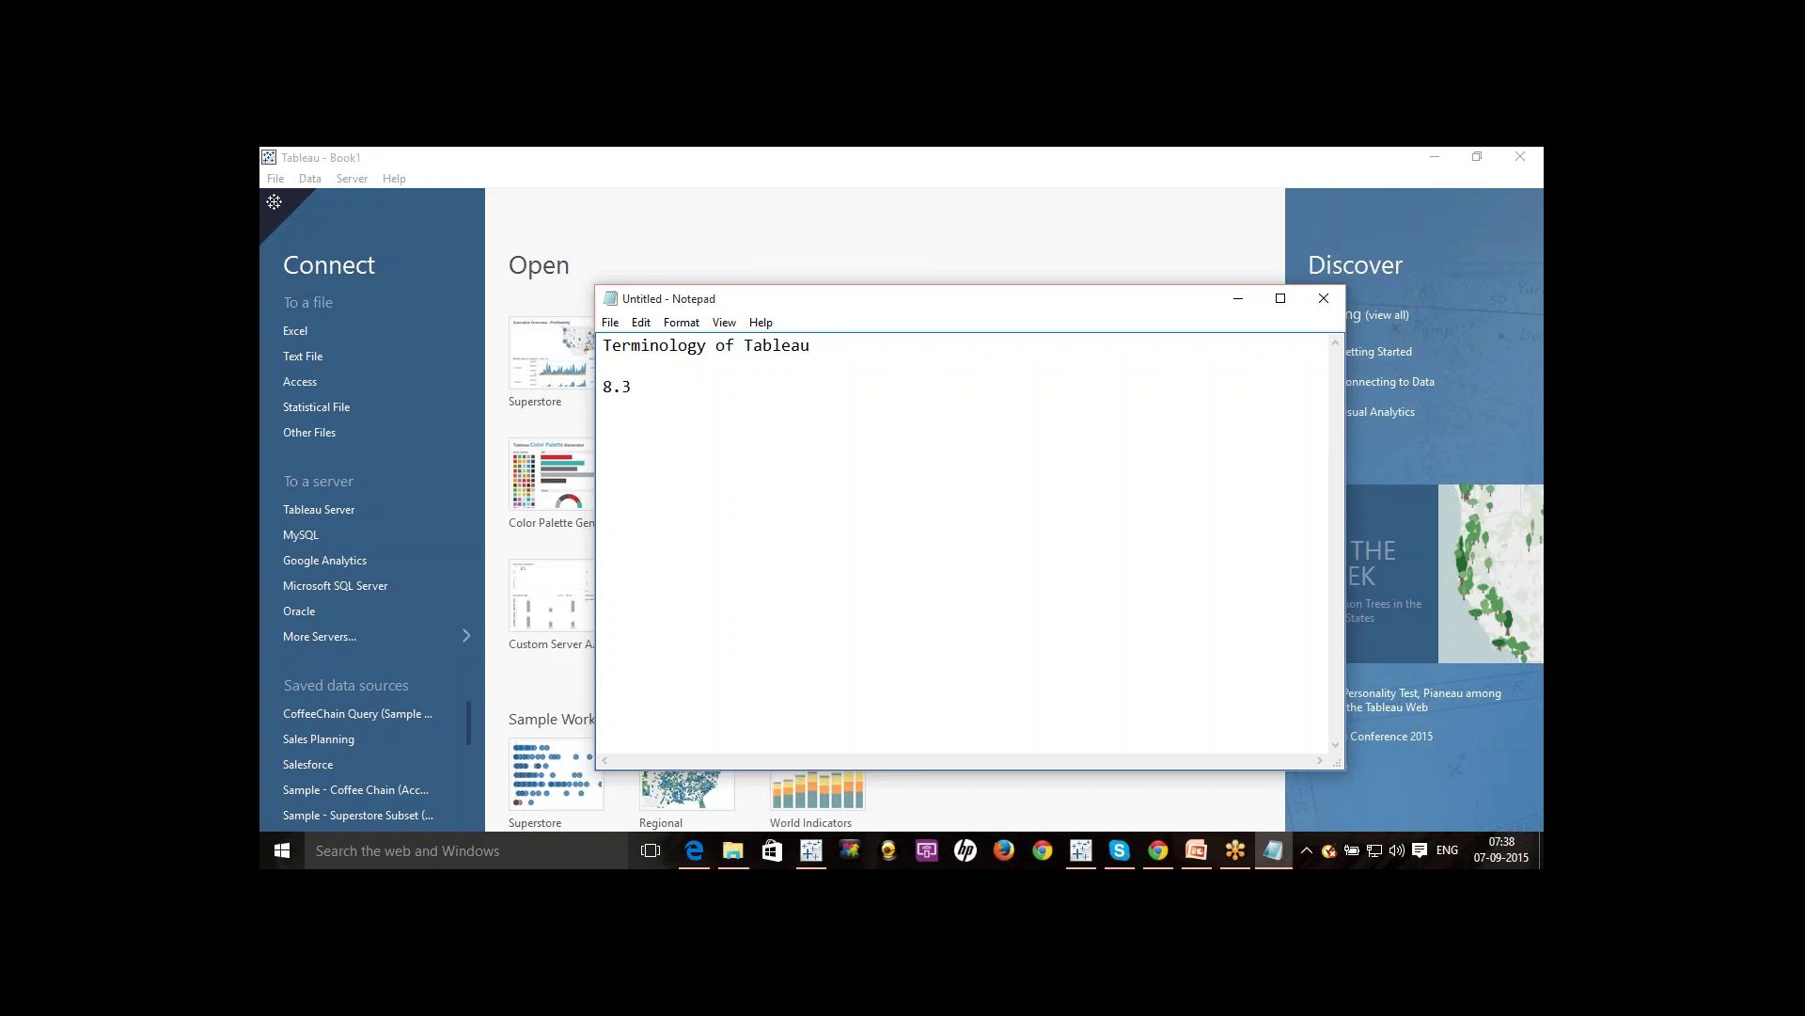
Add the entries 9.0, 9.0.2 and "Started 4.0" below 8.3 in the note, separated by blank lines.
key(Return)
text(9.0)
key(Return)
key(Return)
text(9.0.2)
key(Return)
key(Return)
text(Started 4 0)
Highlight the version entries in the note, from 8.3 down to "Started 4.0".
drag(634, 387, 600, 388)
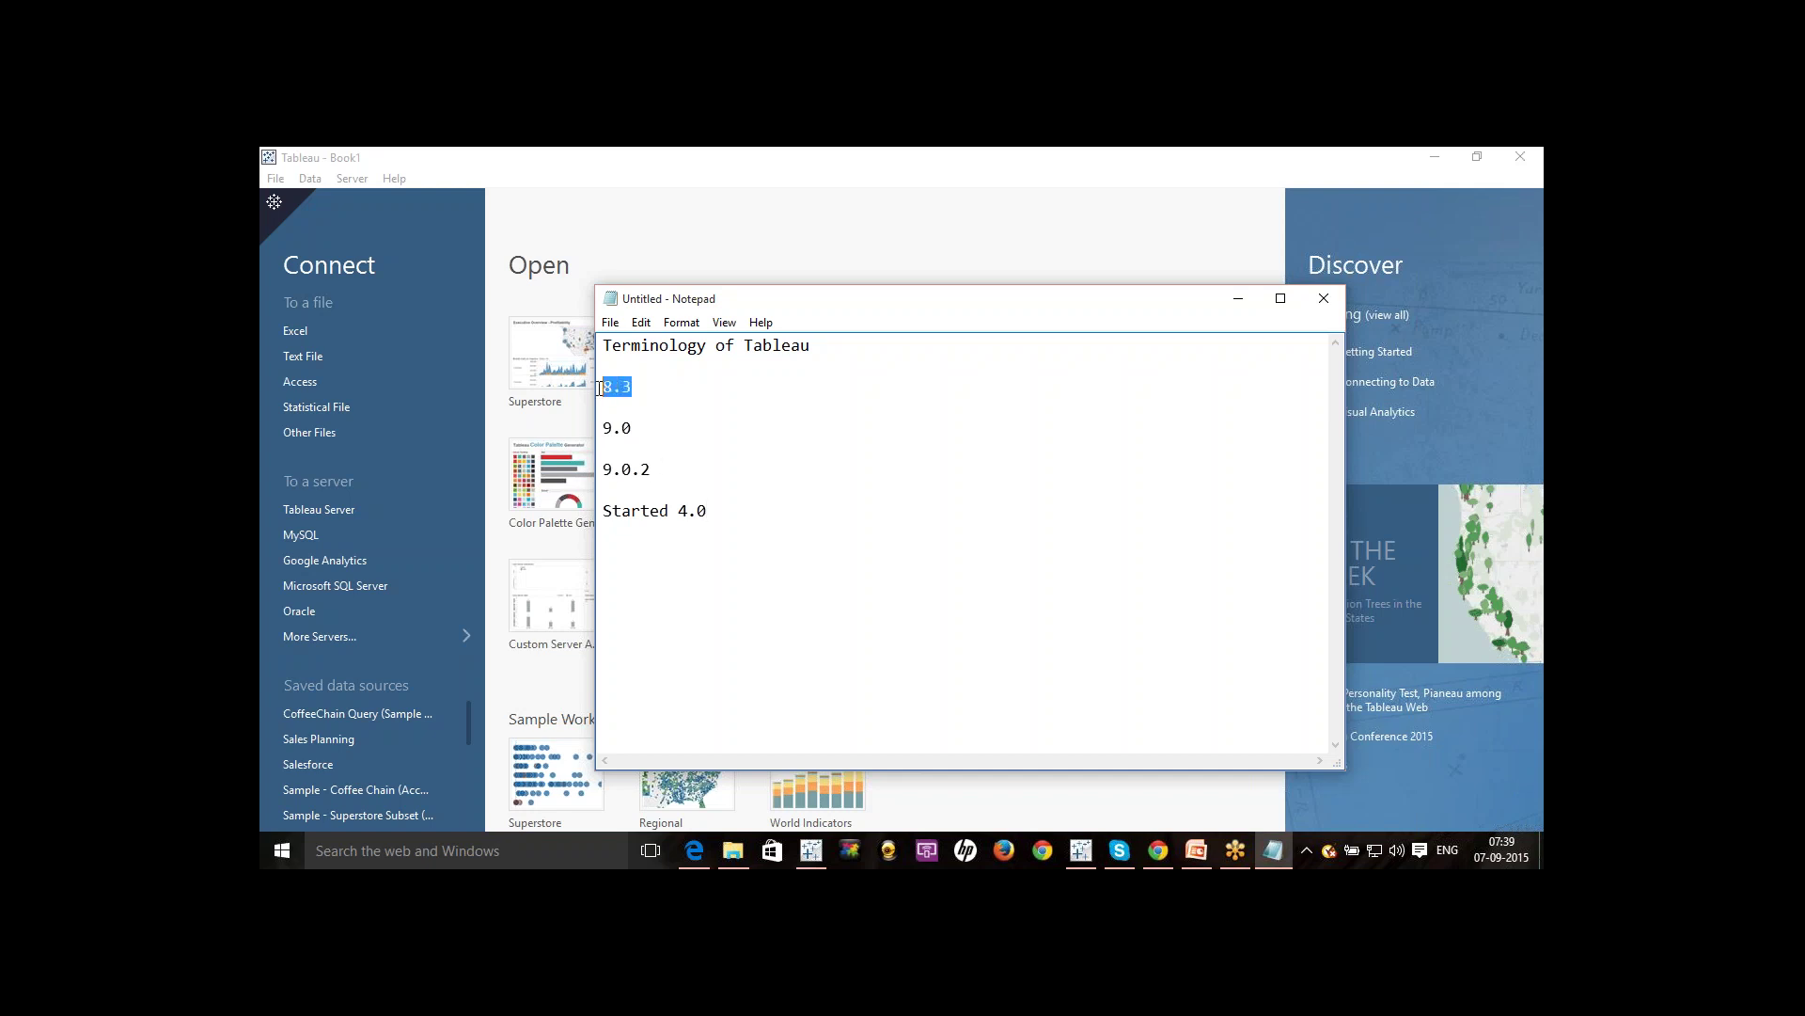
click(603, 388)
click(648, 388)
drag(669, 480, 603, 388)
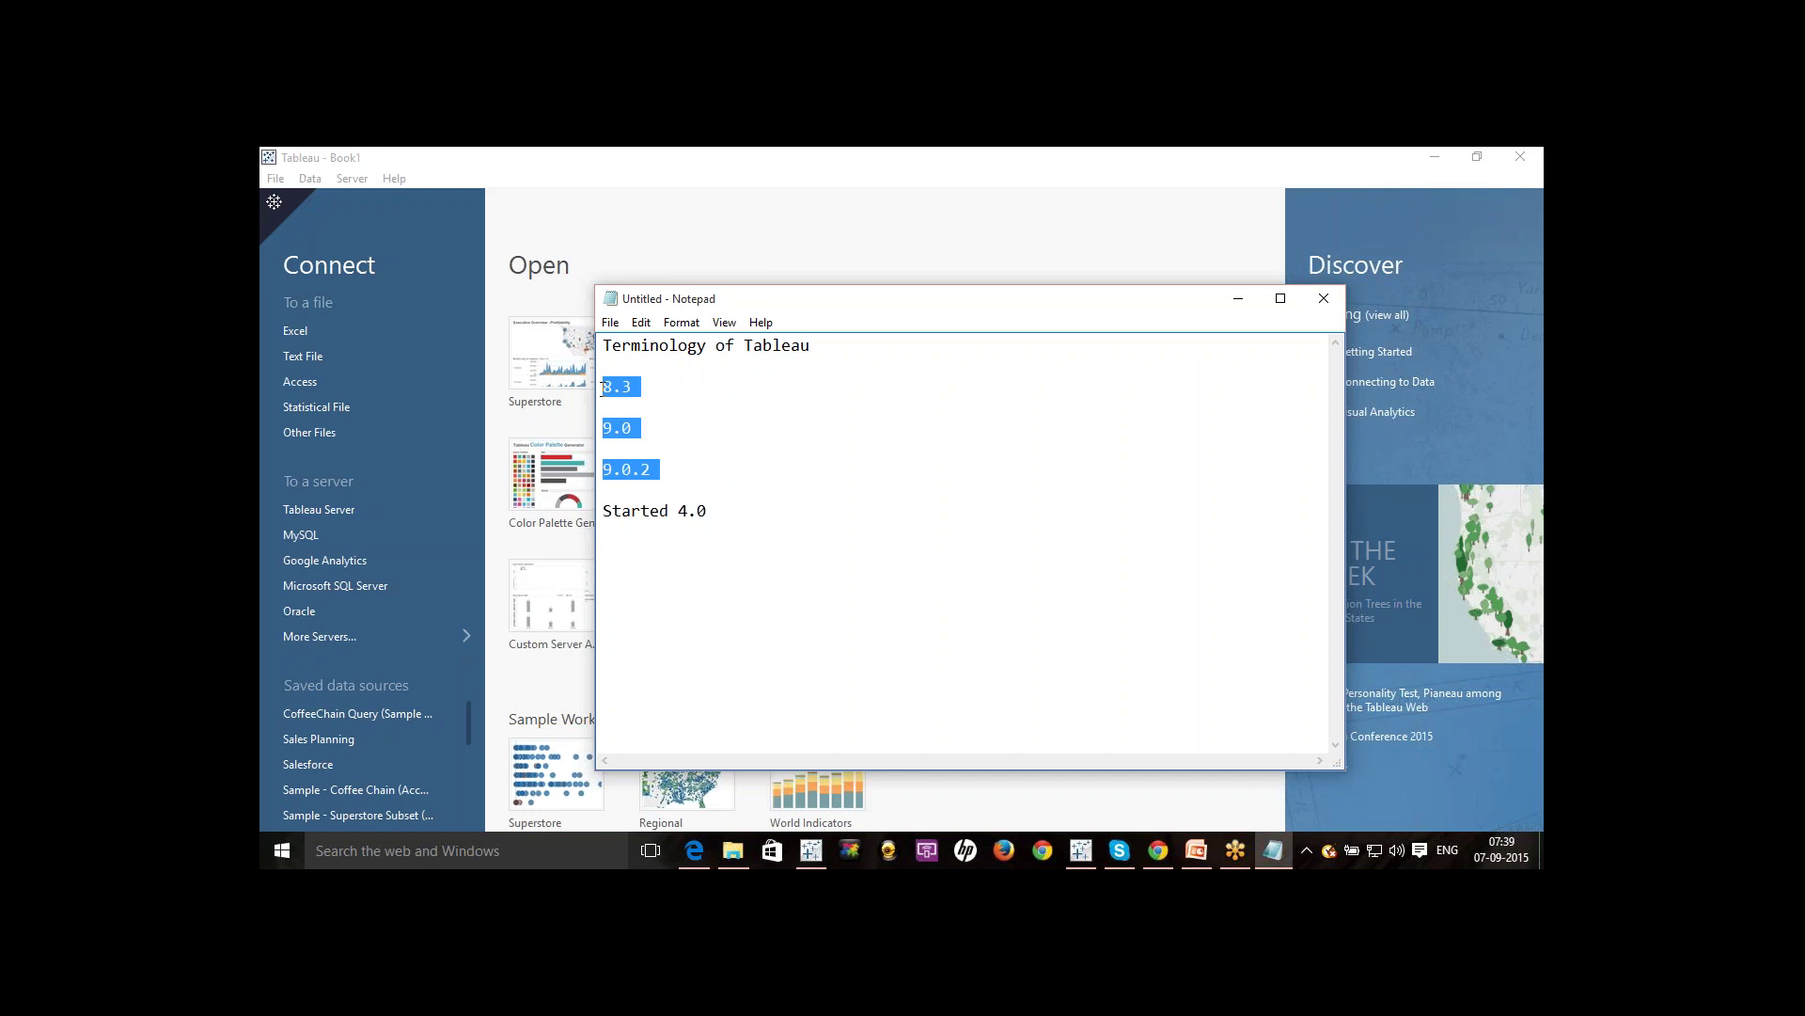
click(644, 410)
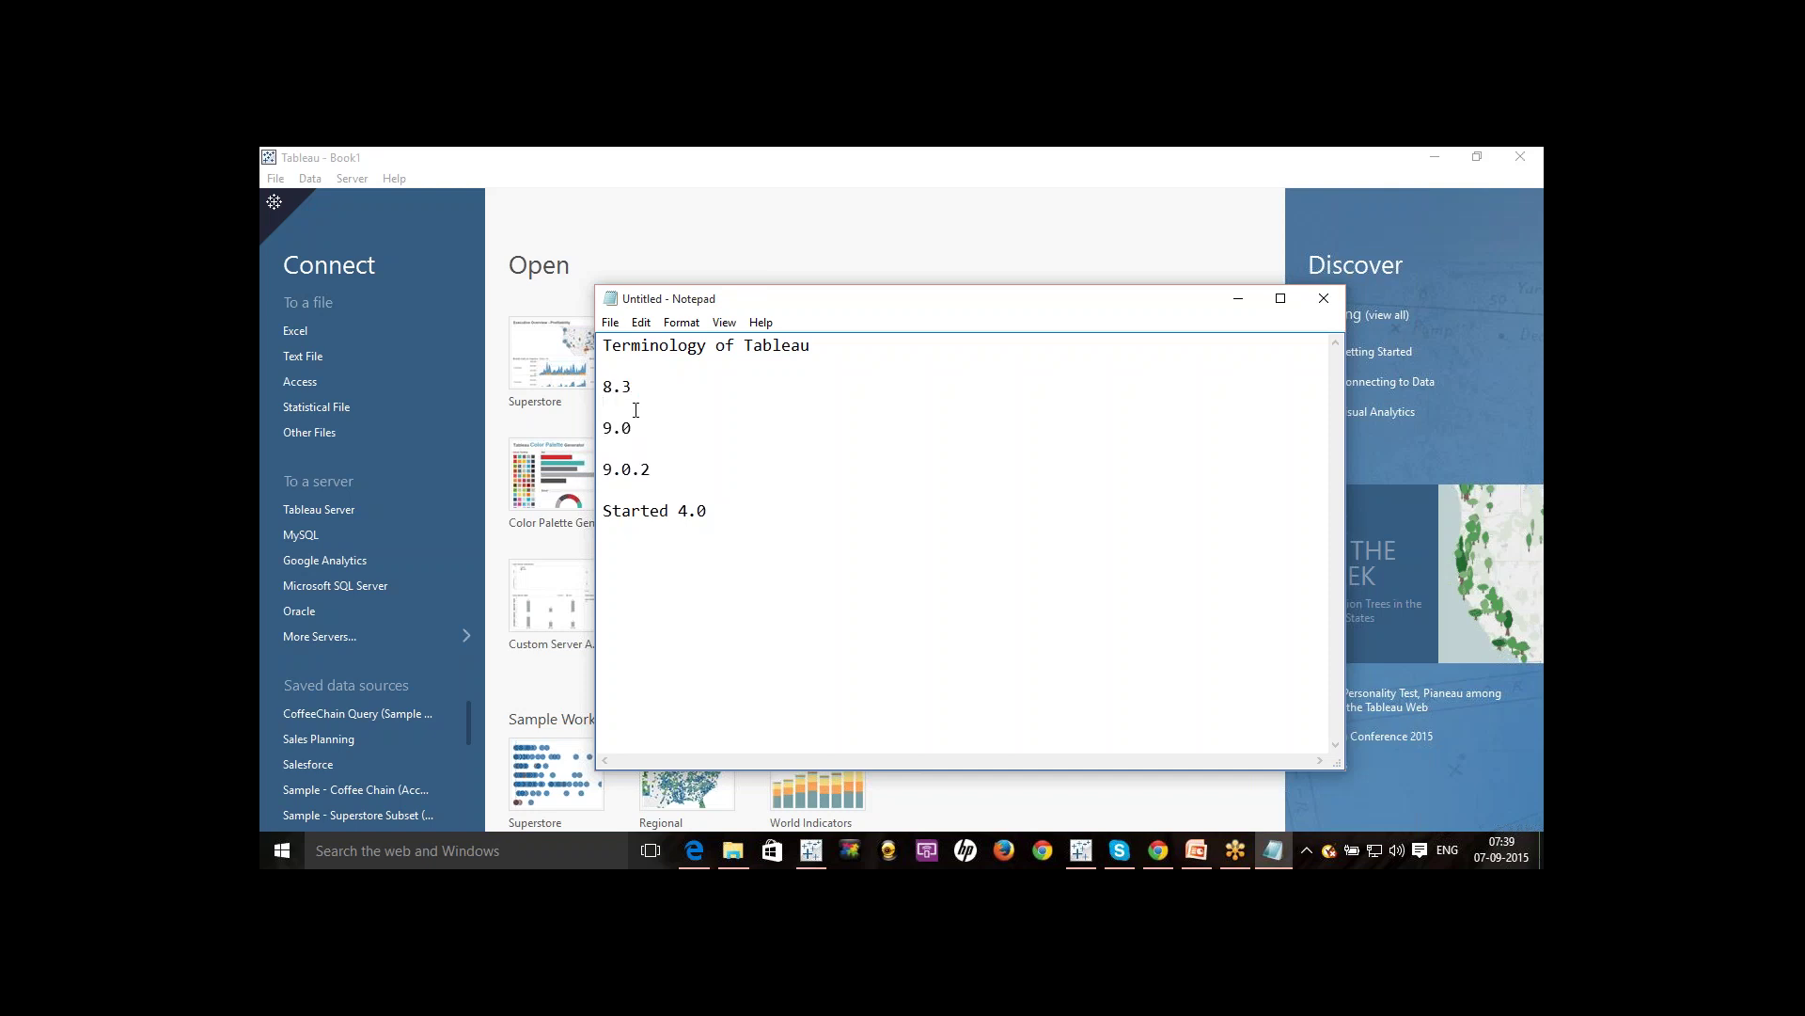
drag(604, 388, 749, 557)
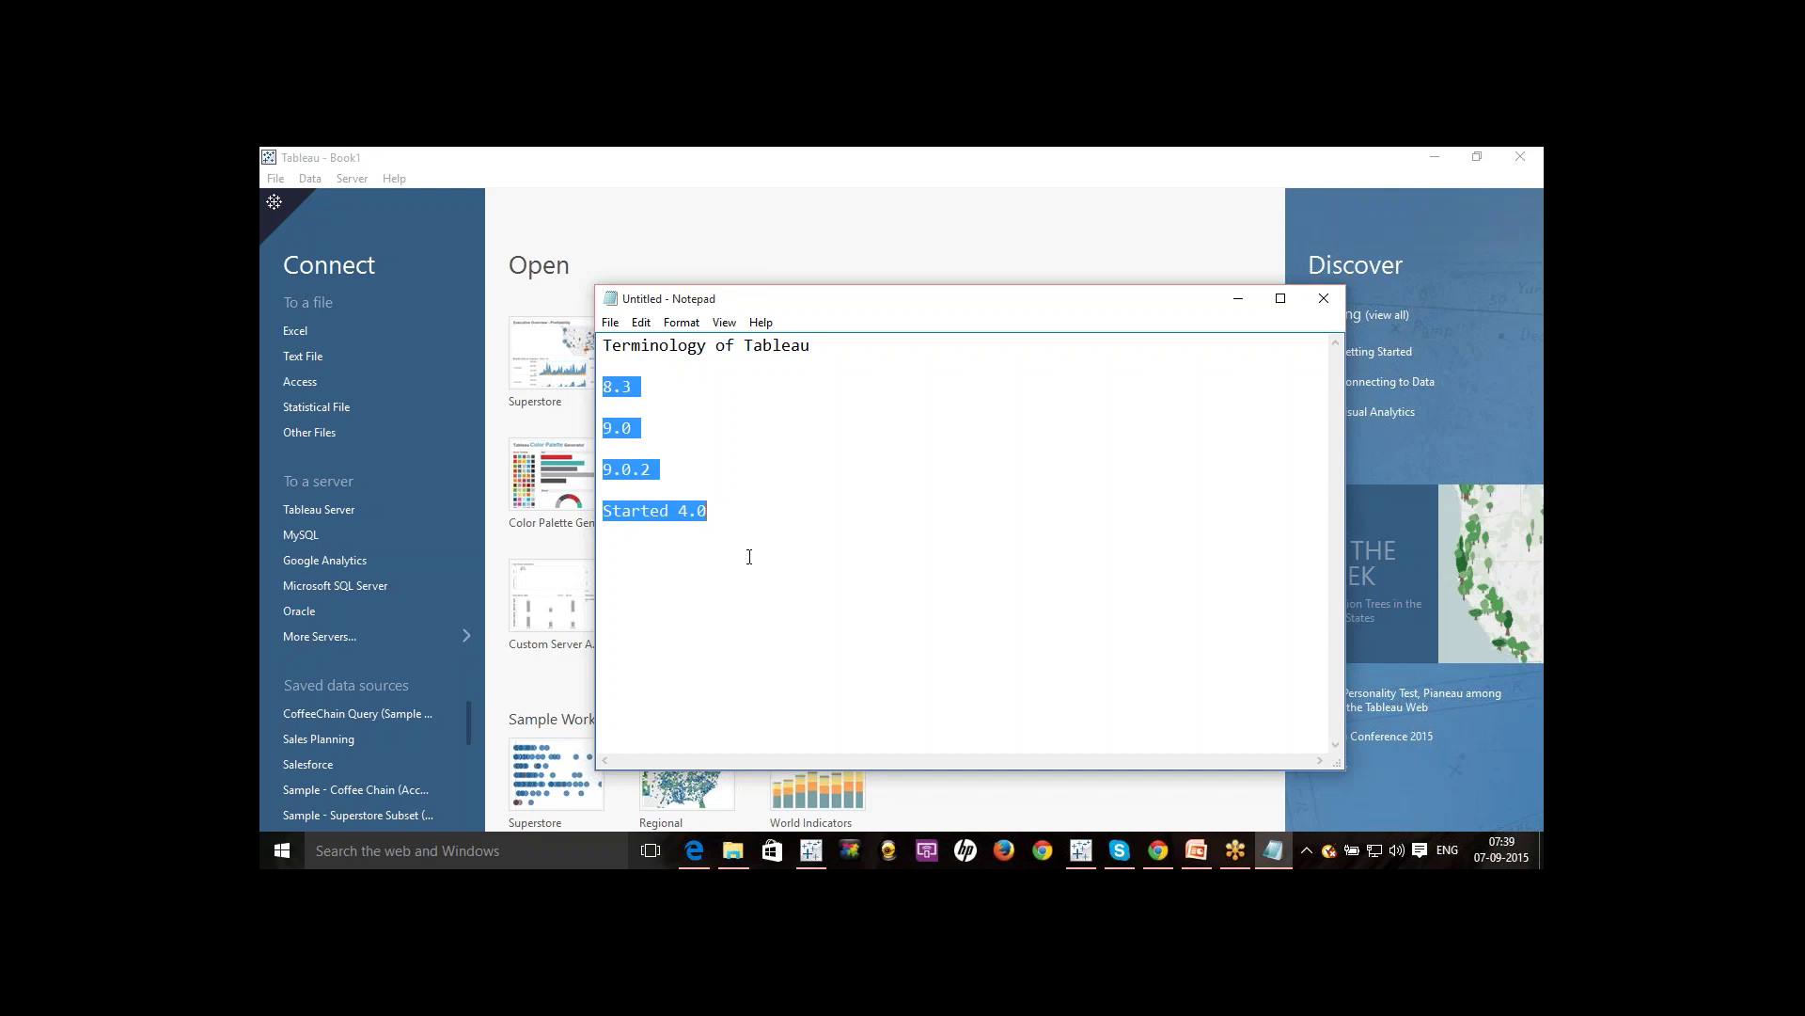
Minimize the note, bring the Tableau start page back to the front and look through its server connection options.
click(1239, 298)
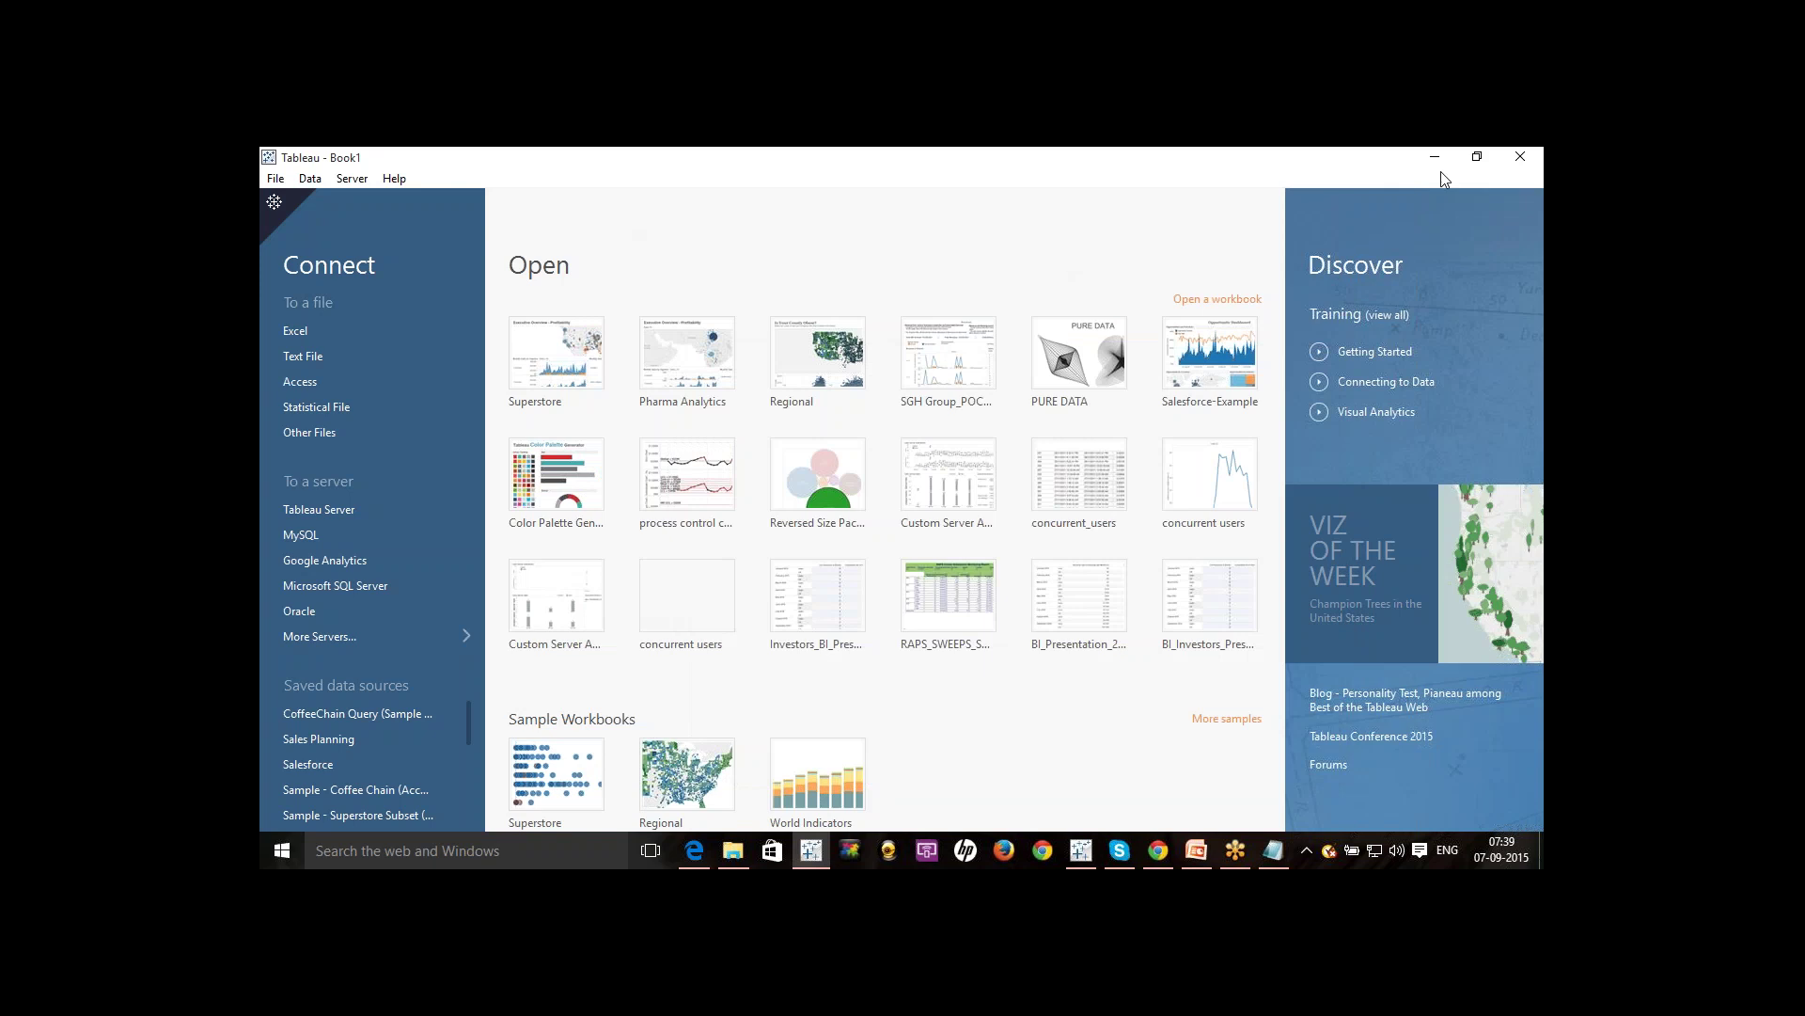
click(1419, 160)
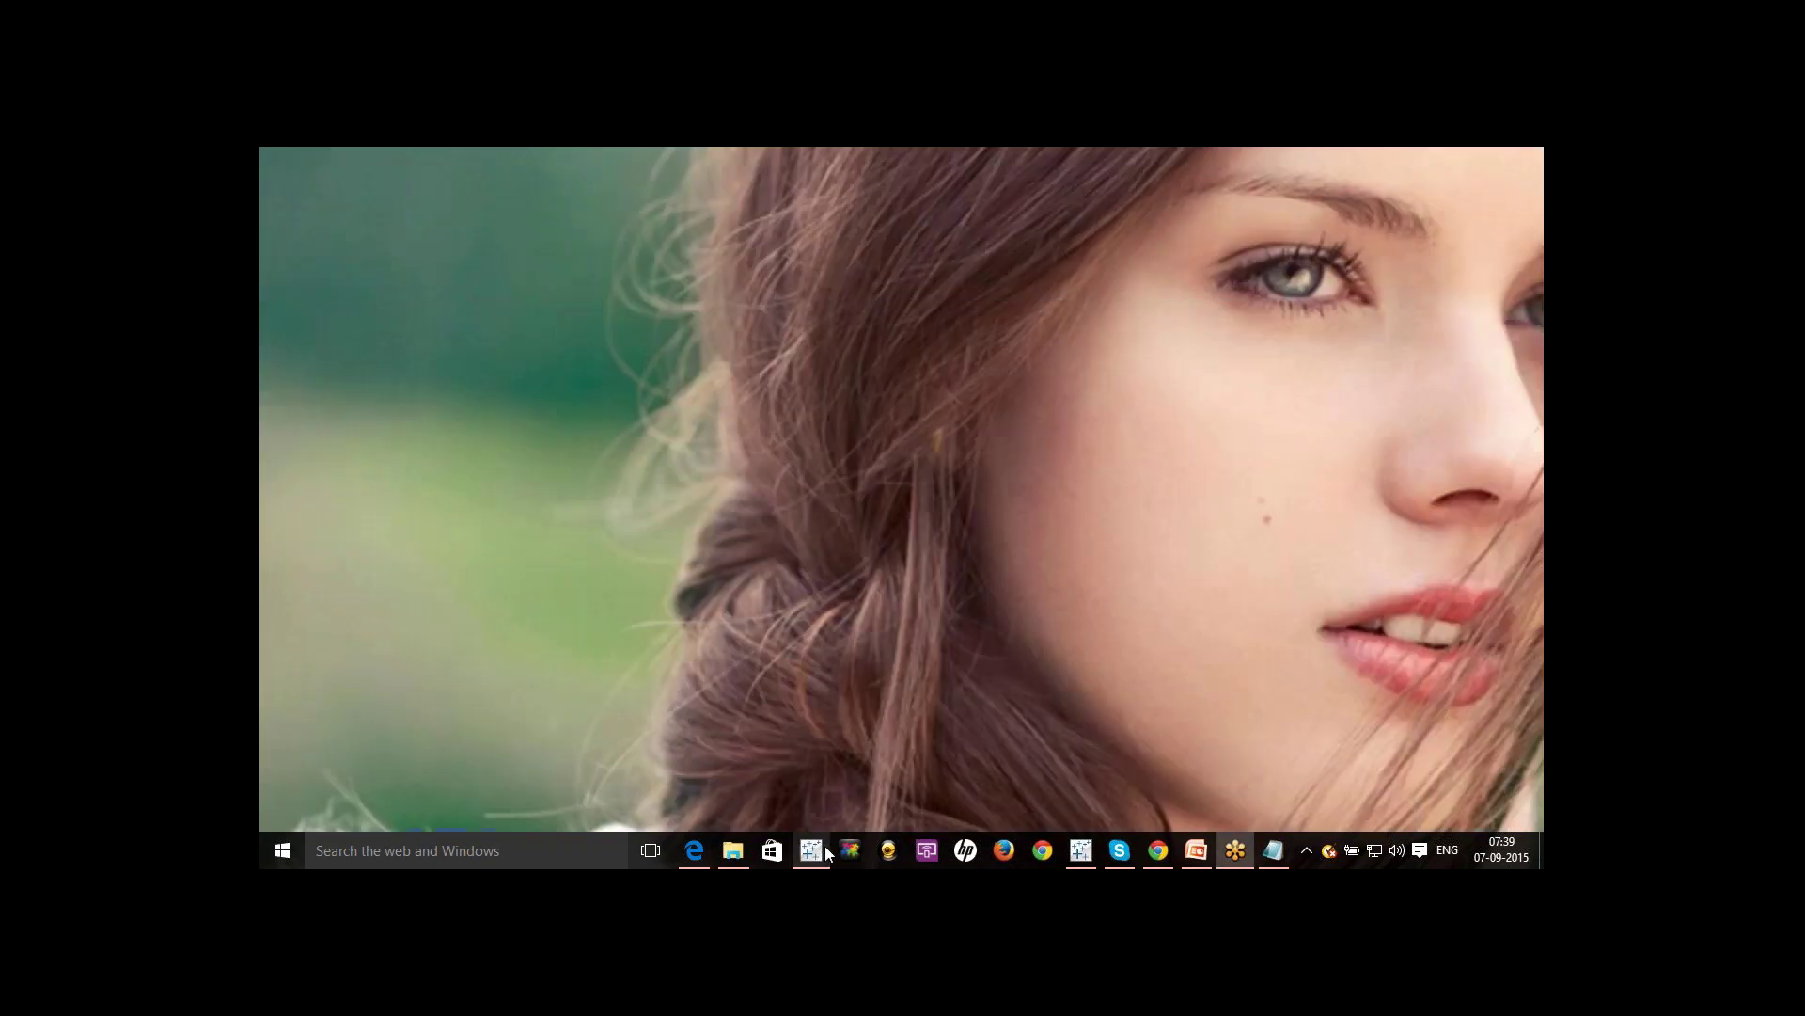
mouse_move(818, 853)
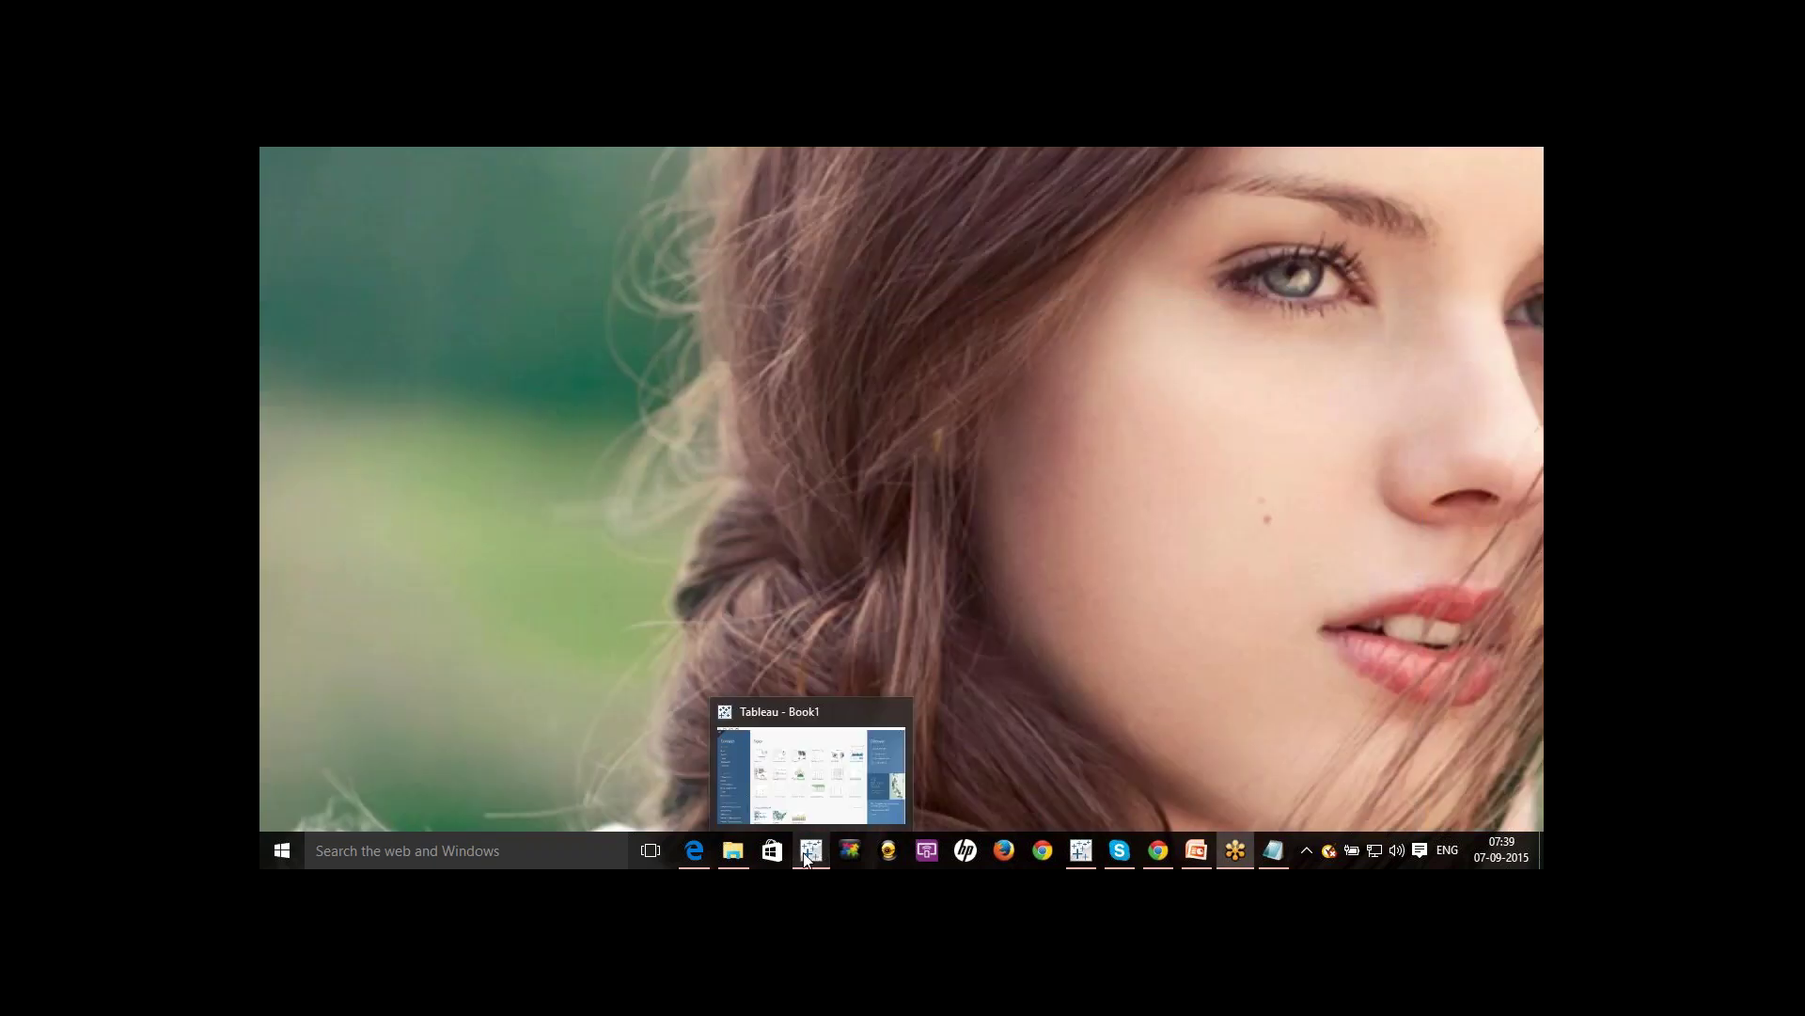
click(835, 754)
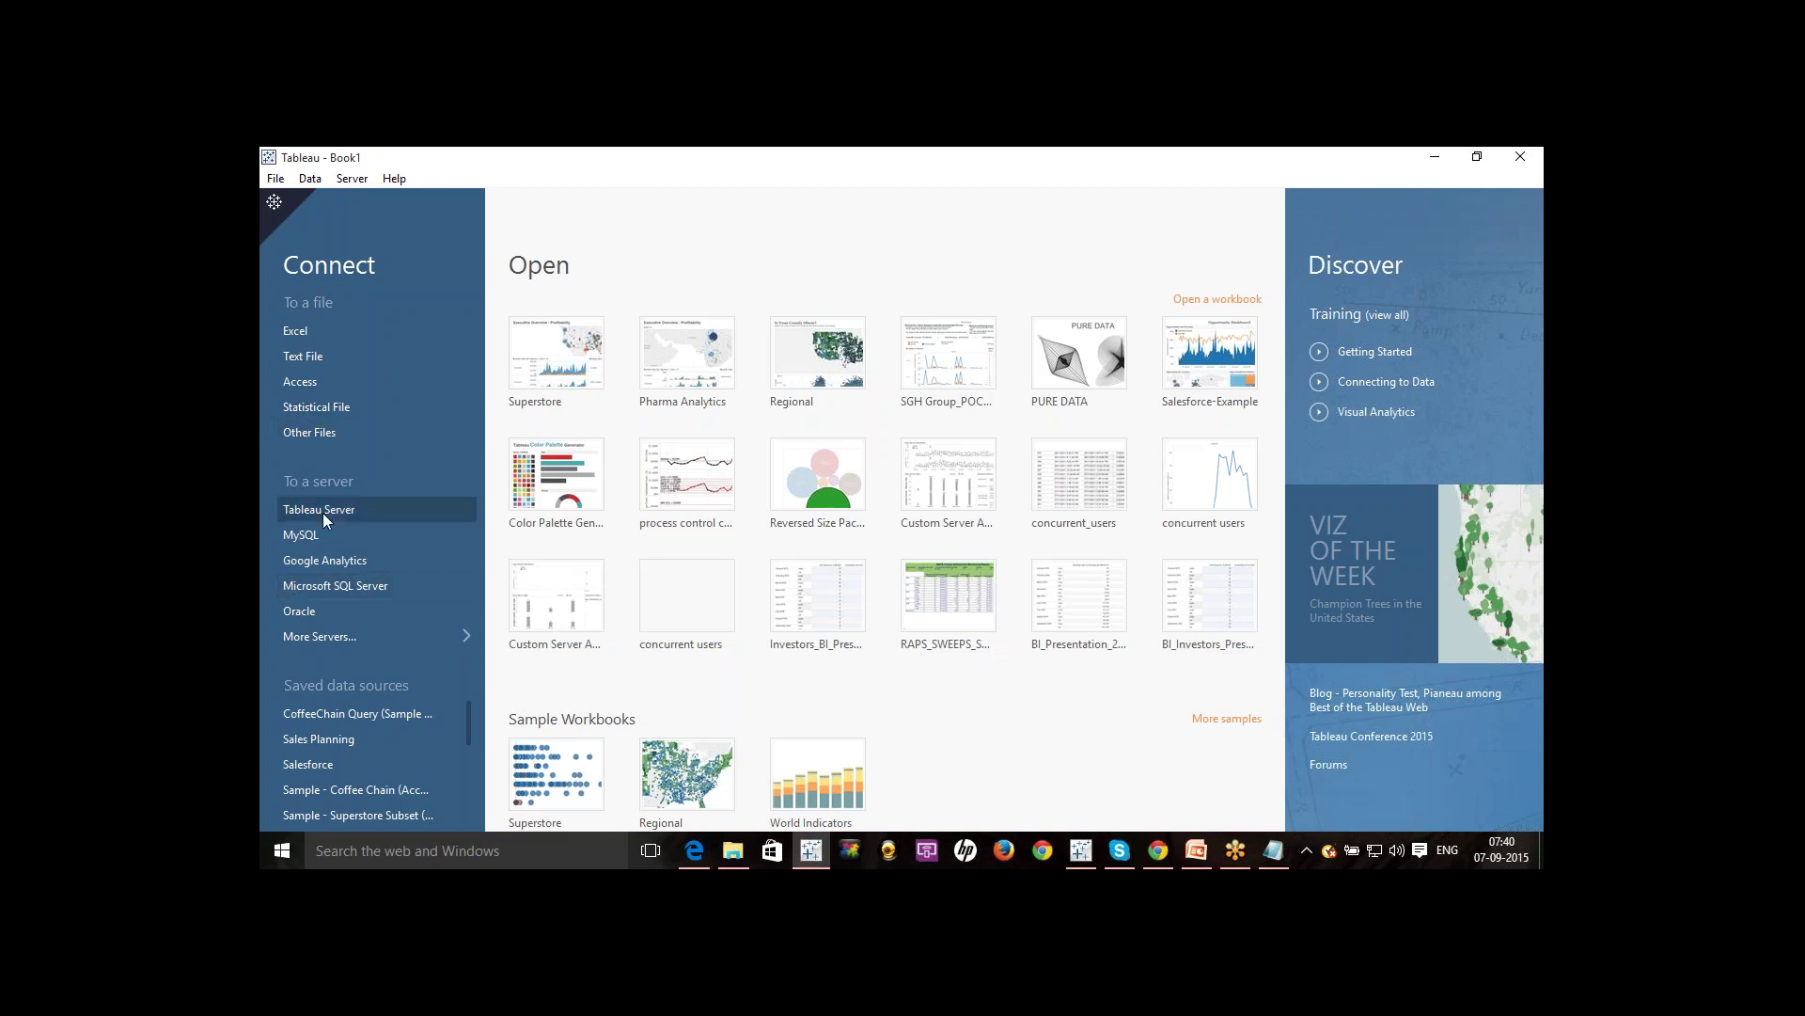
click(466, 630)
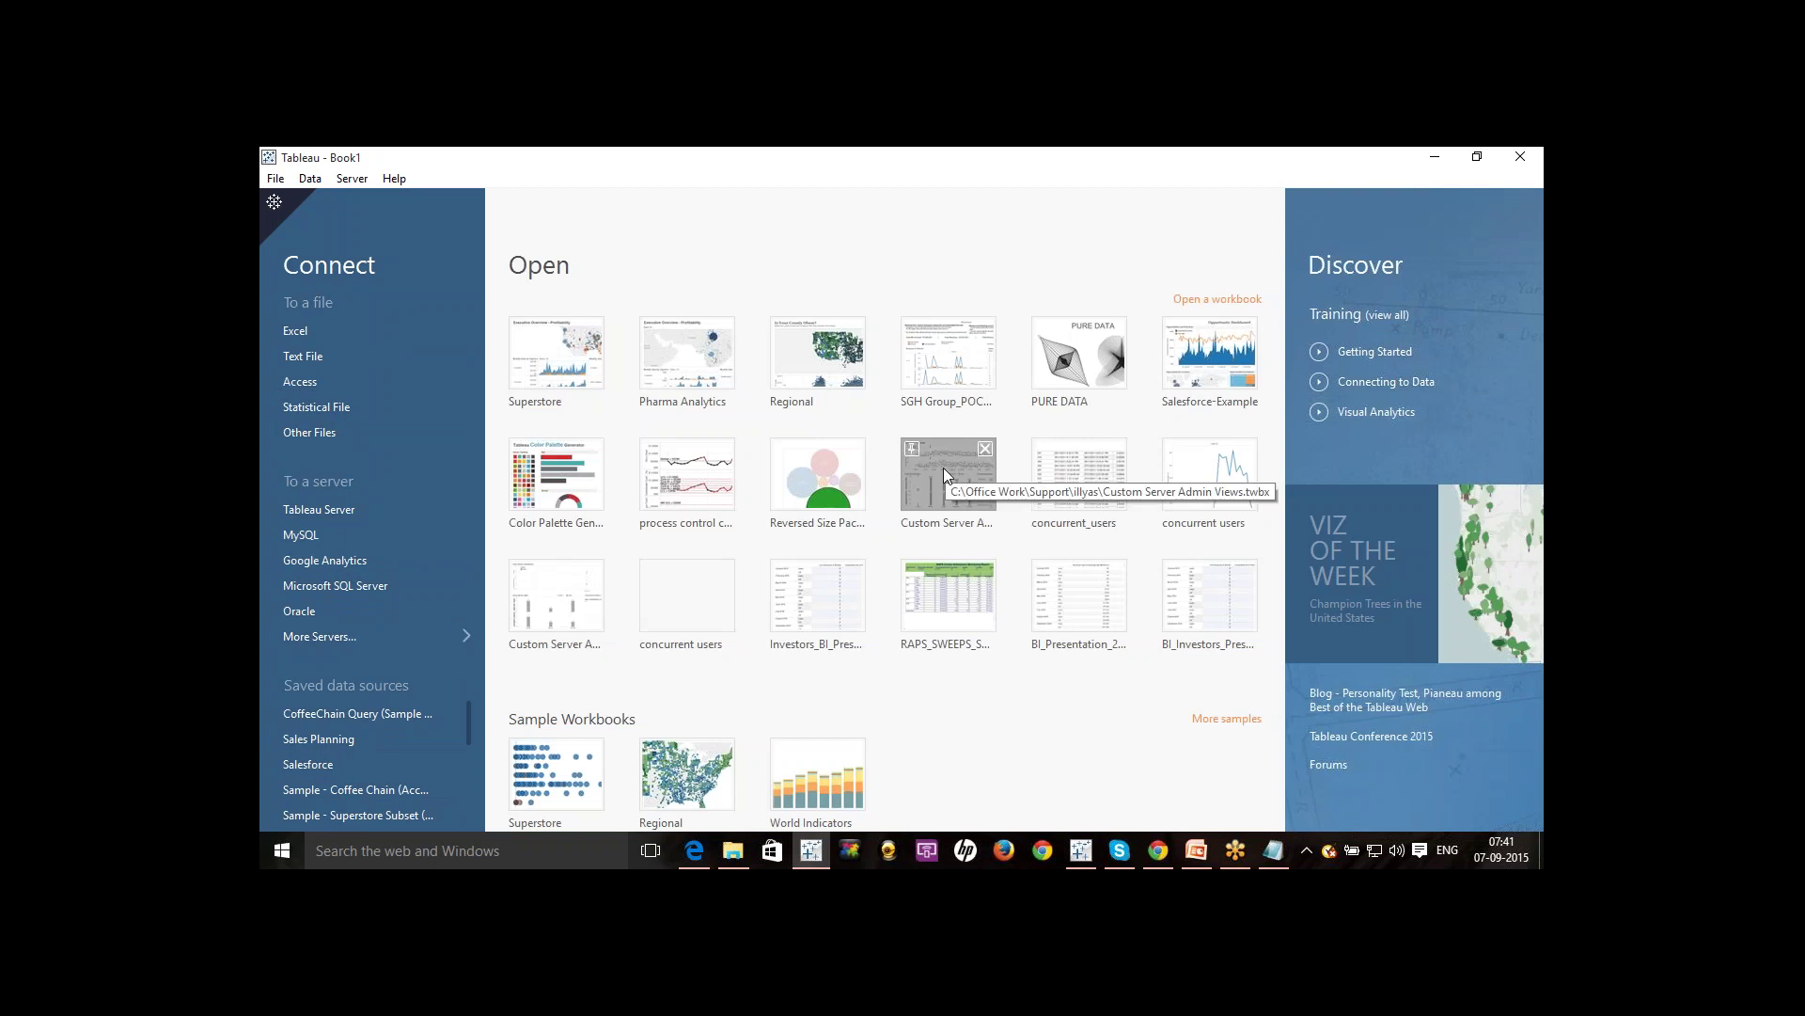
Switch to the second Tableau window, review its saved workbooks and open its page for connecting to data.
click(1079, 850)
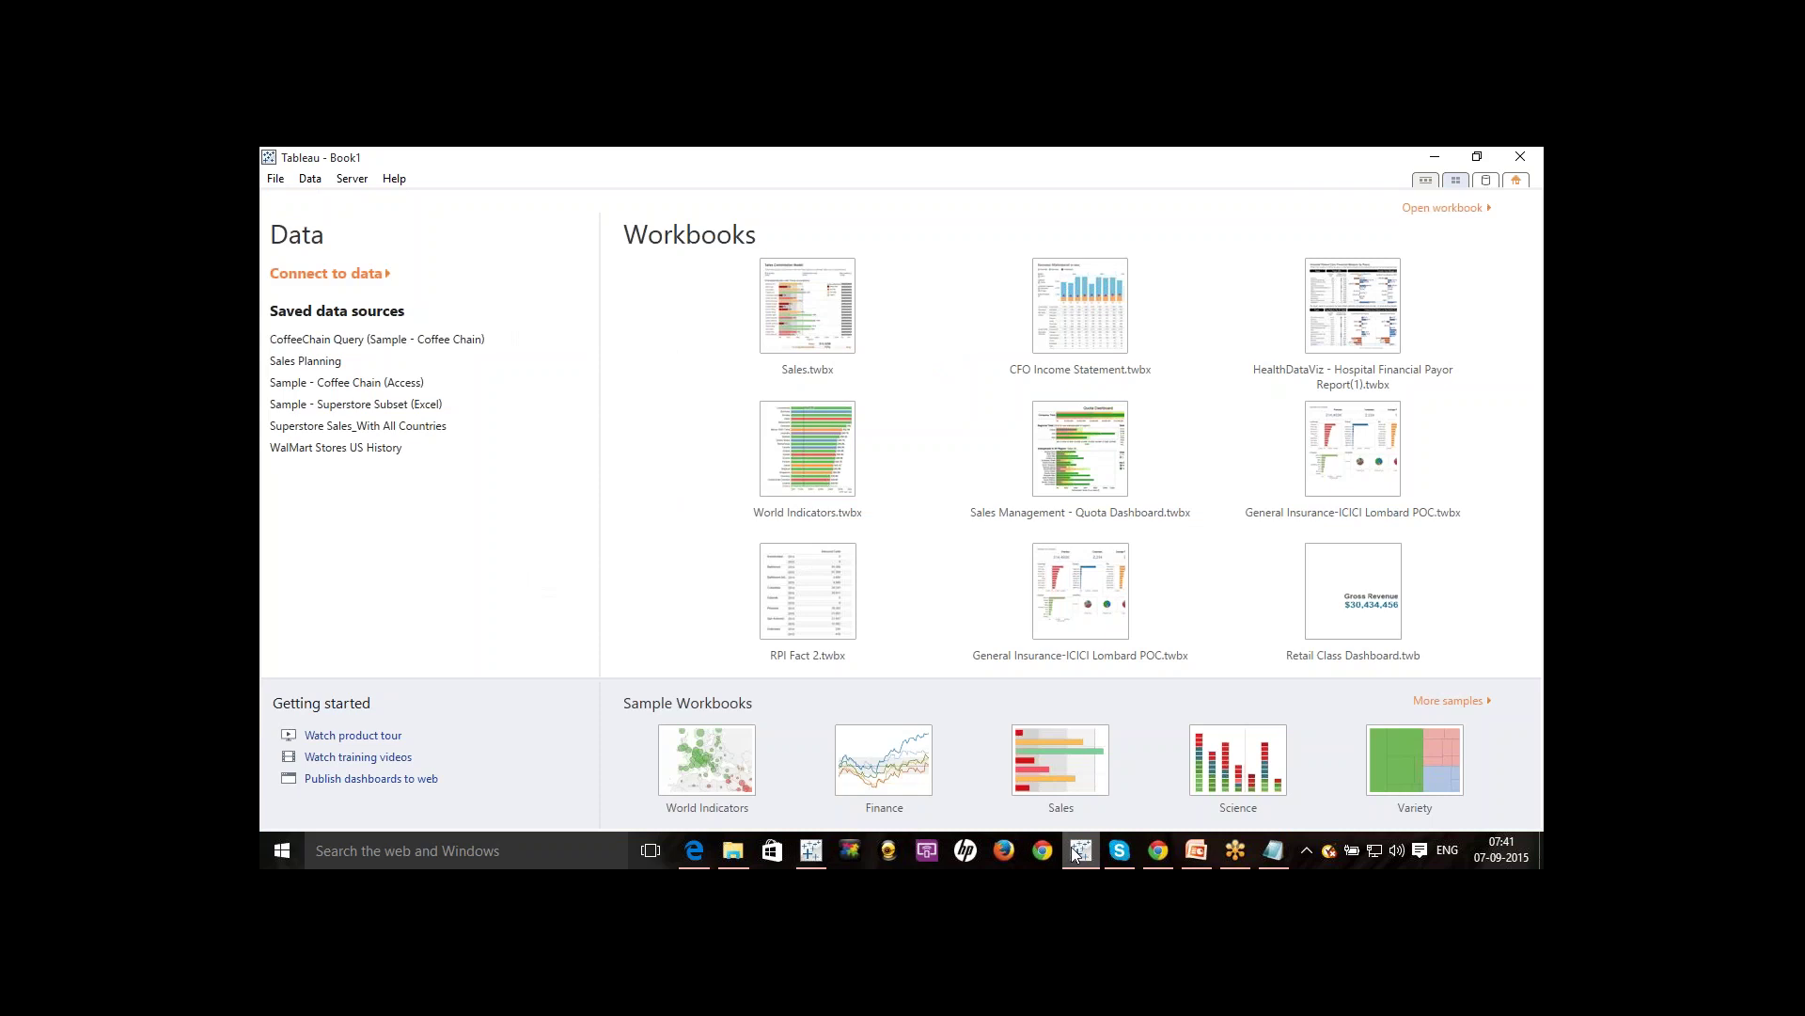
mouse_move(808, 591)
mouse_move(884, 301)
mouse_move(1375, 333)
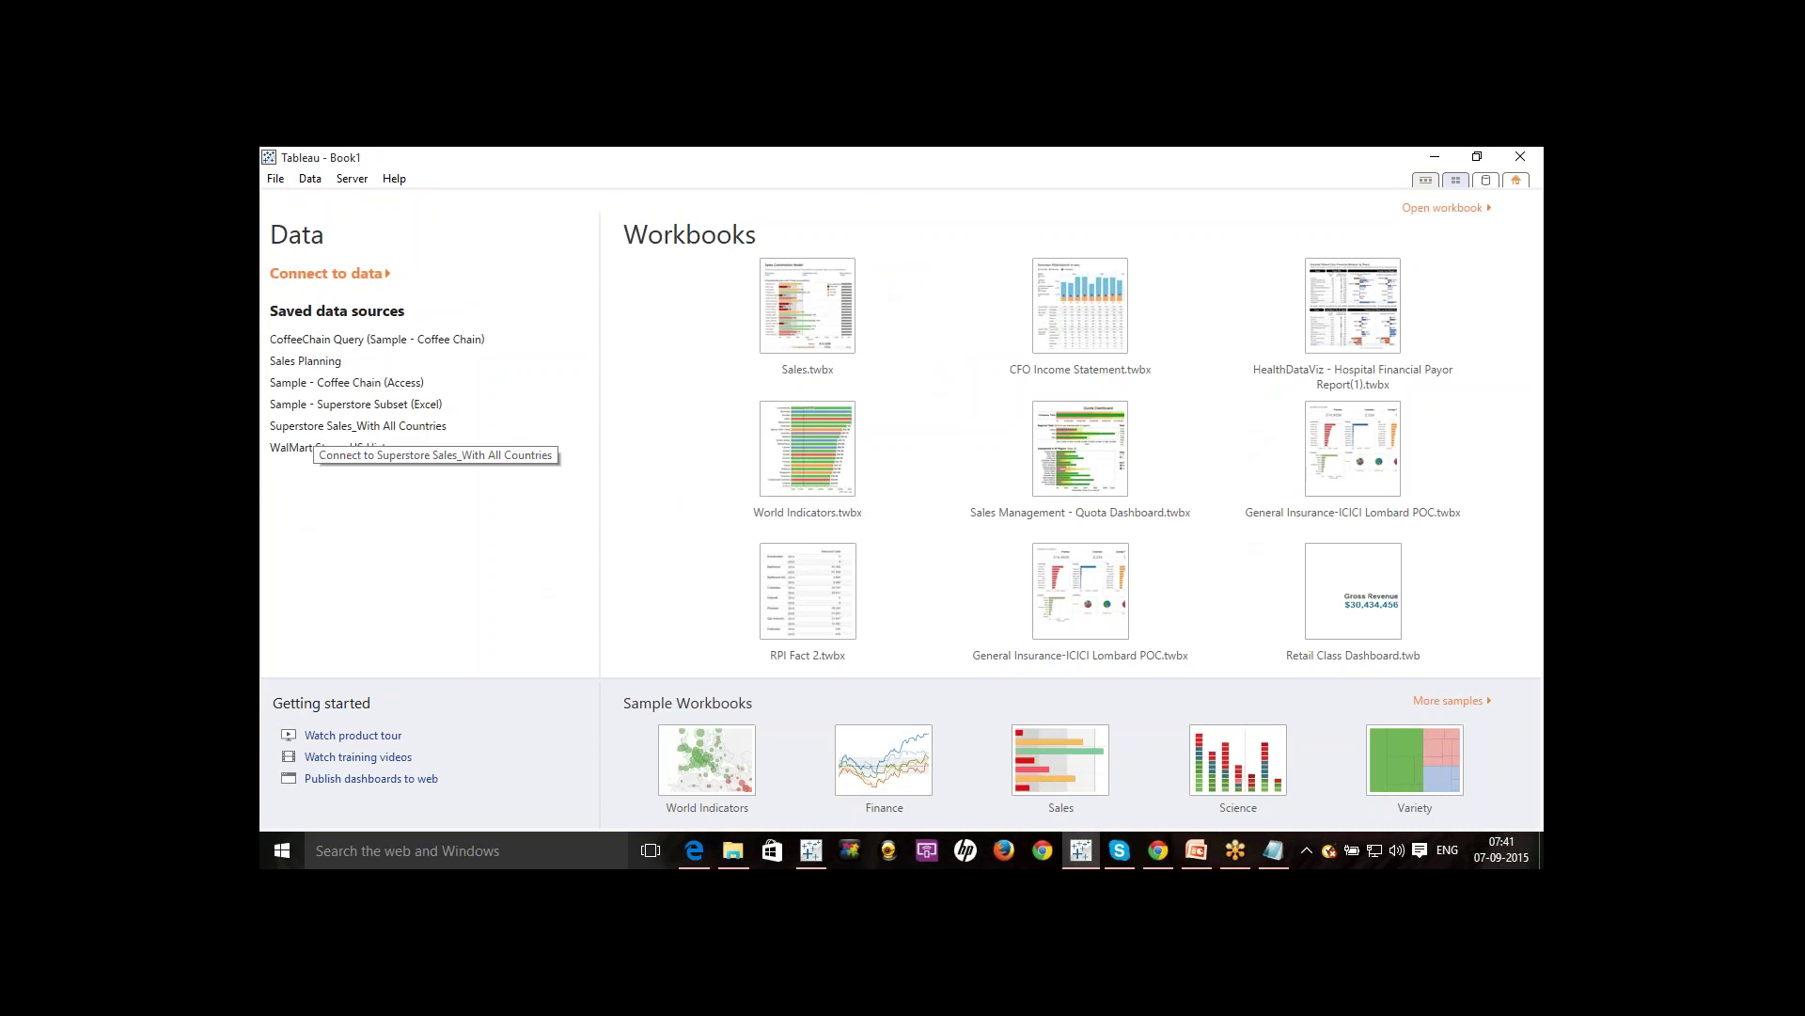
click(331, 275)
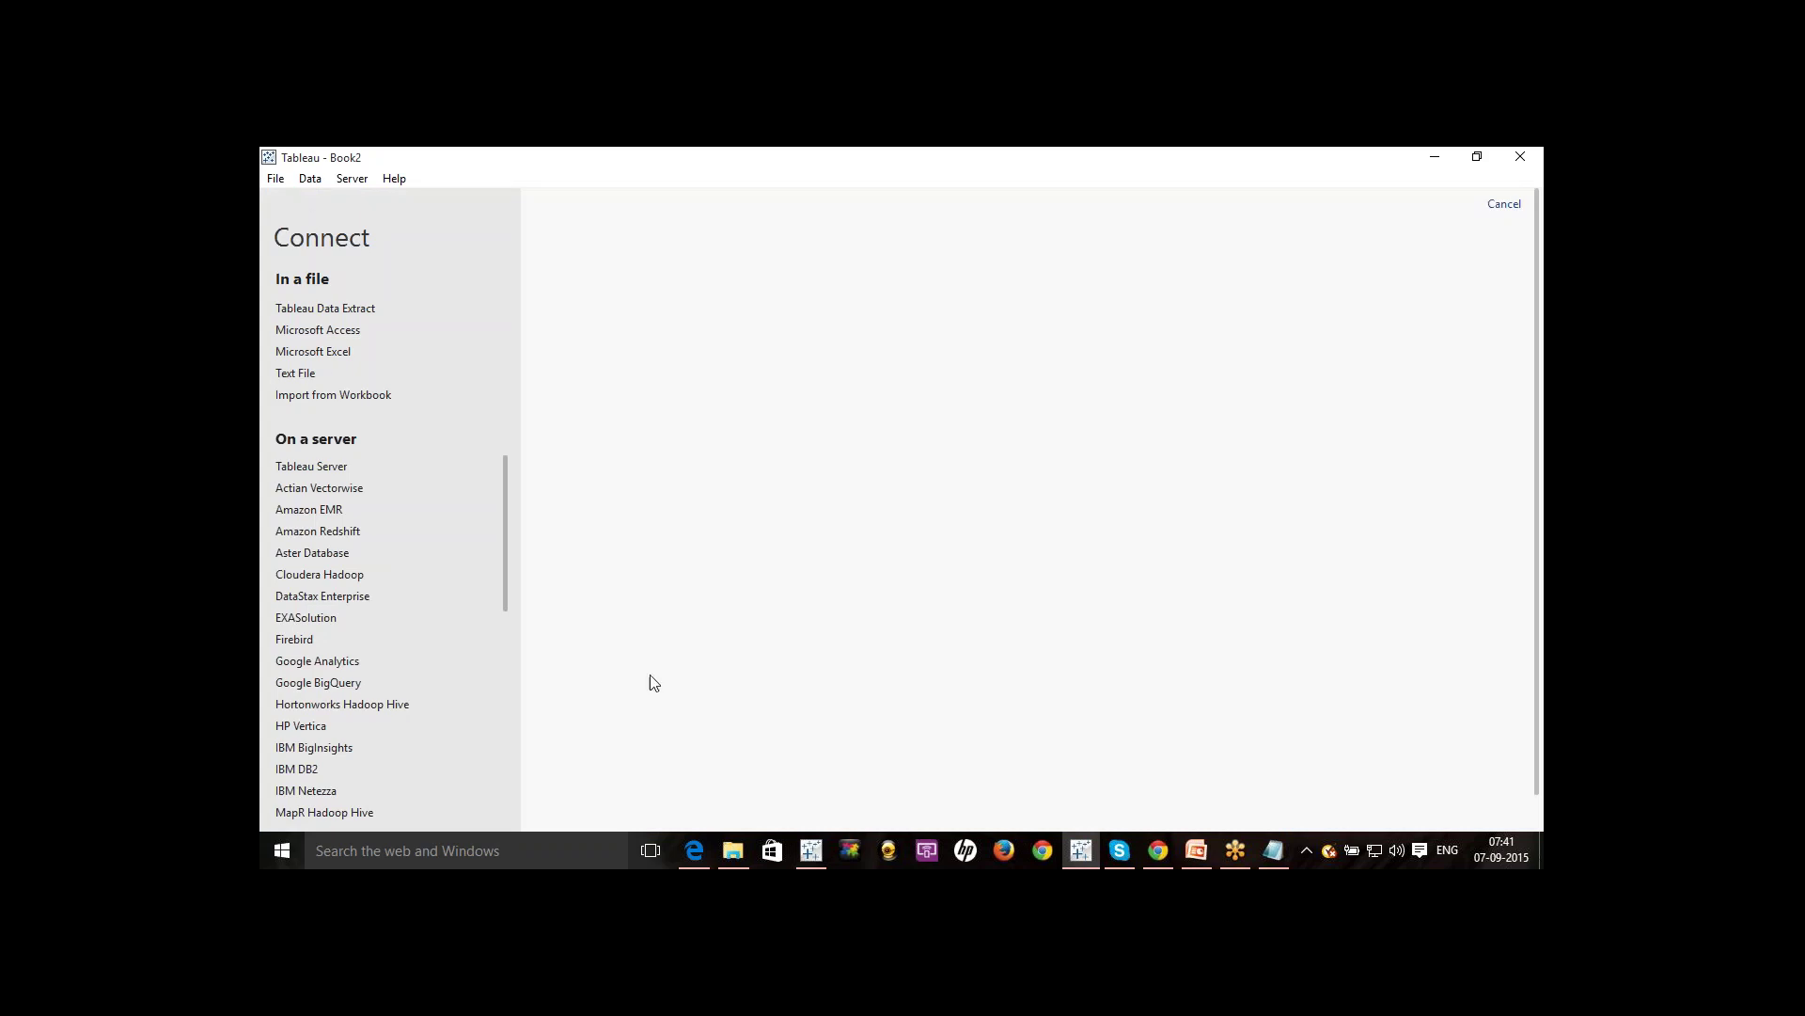
Compare the file and server connection lists of the two Tableau windows, ending on the Book2 window.
click(815, 848)
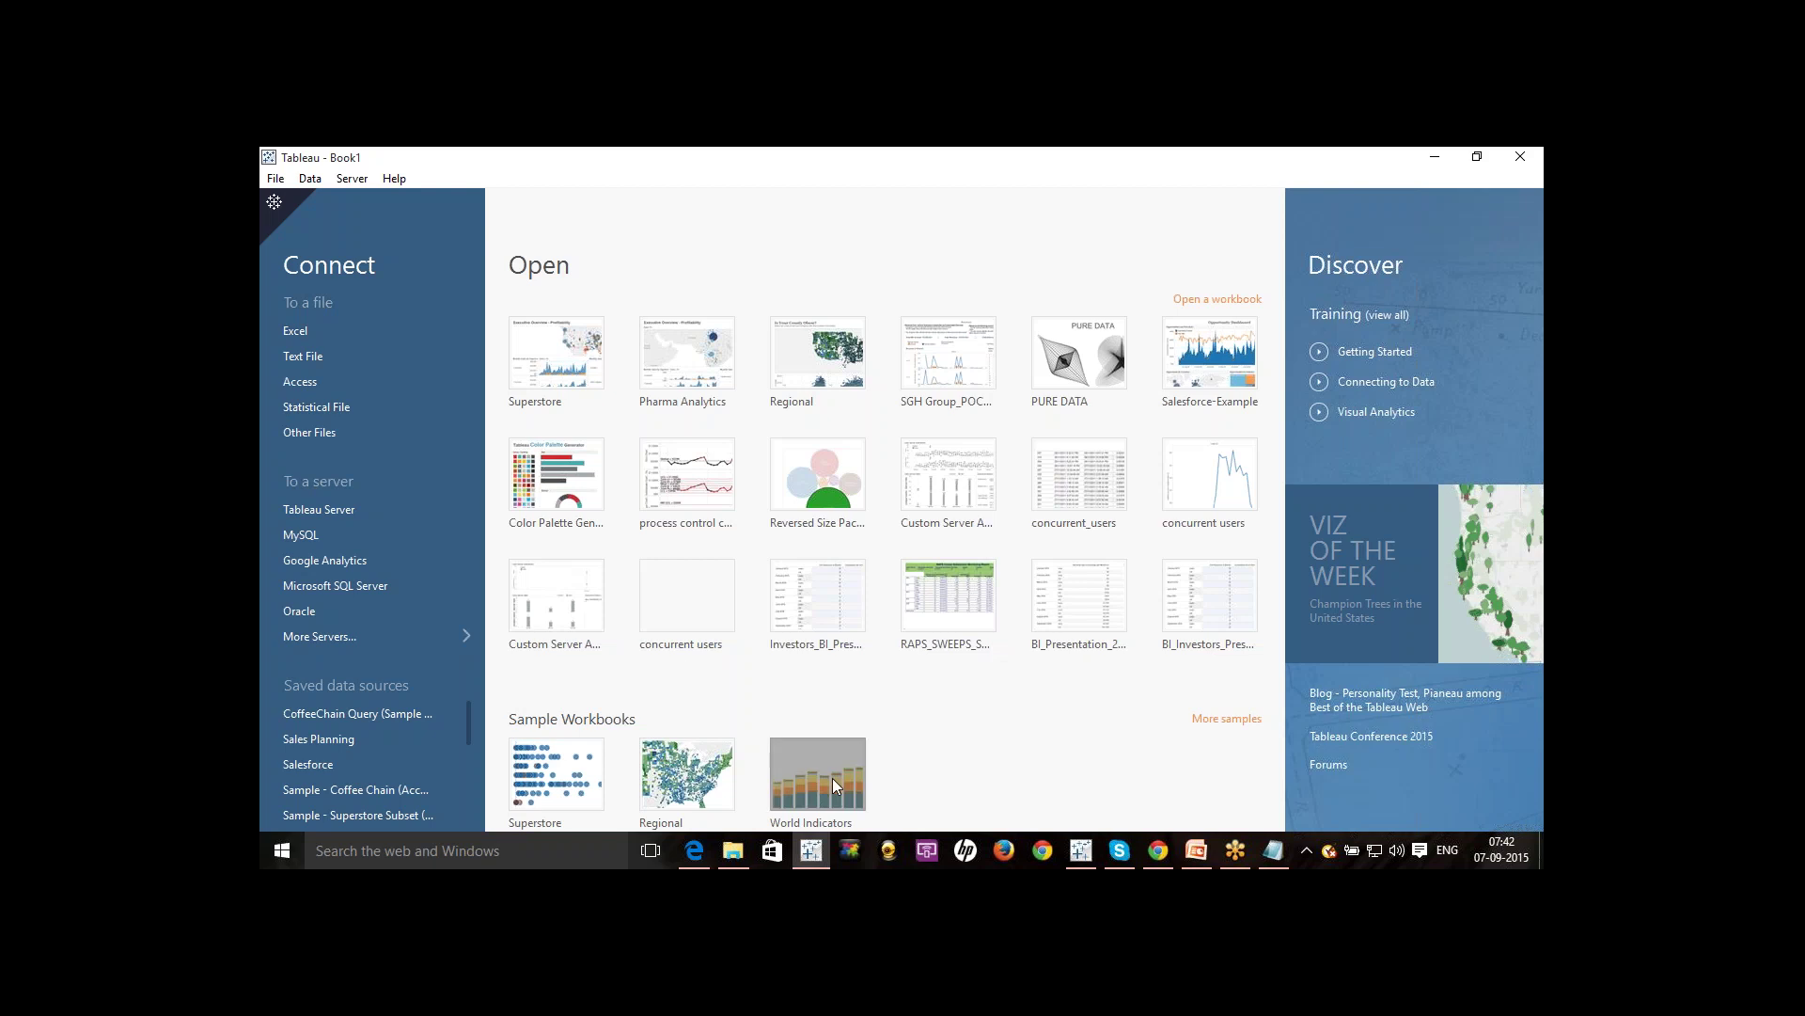
click(1083, 852)
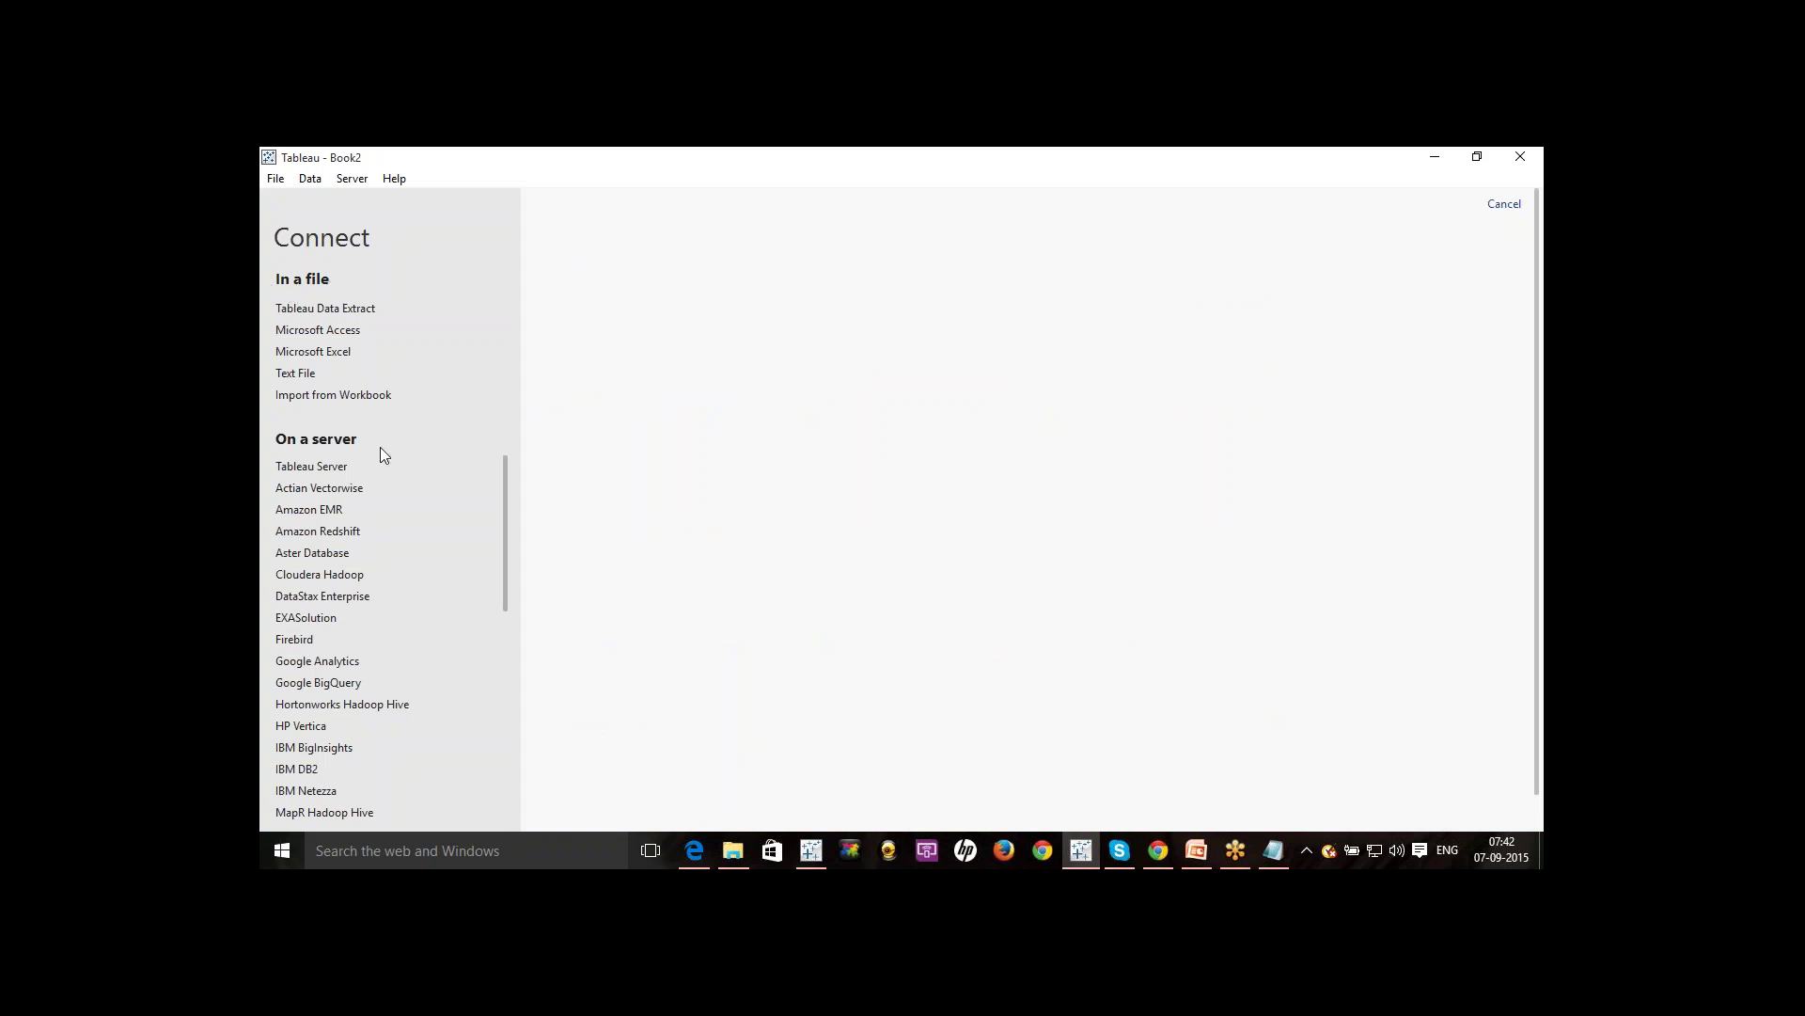
click(811, 850)
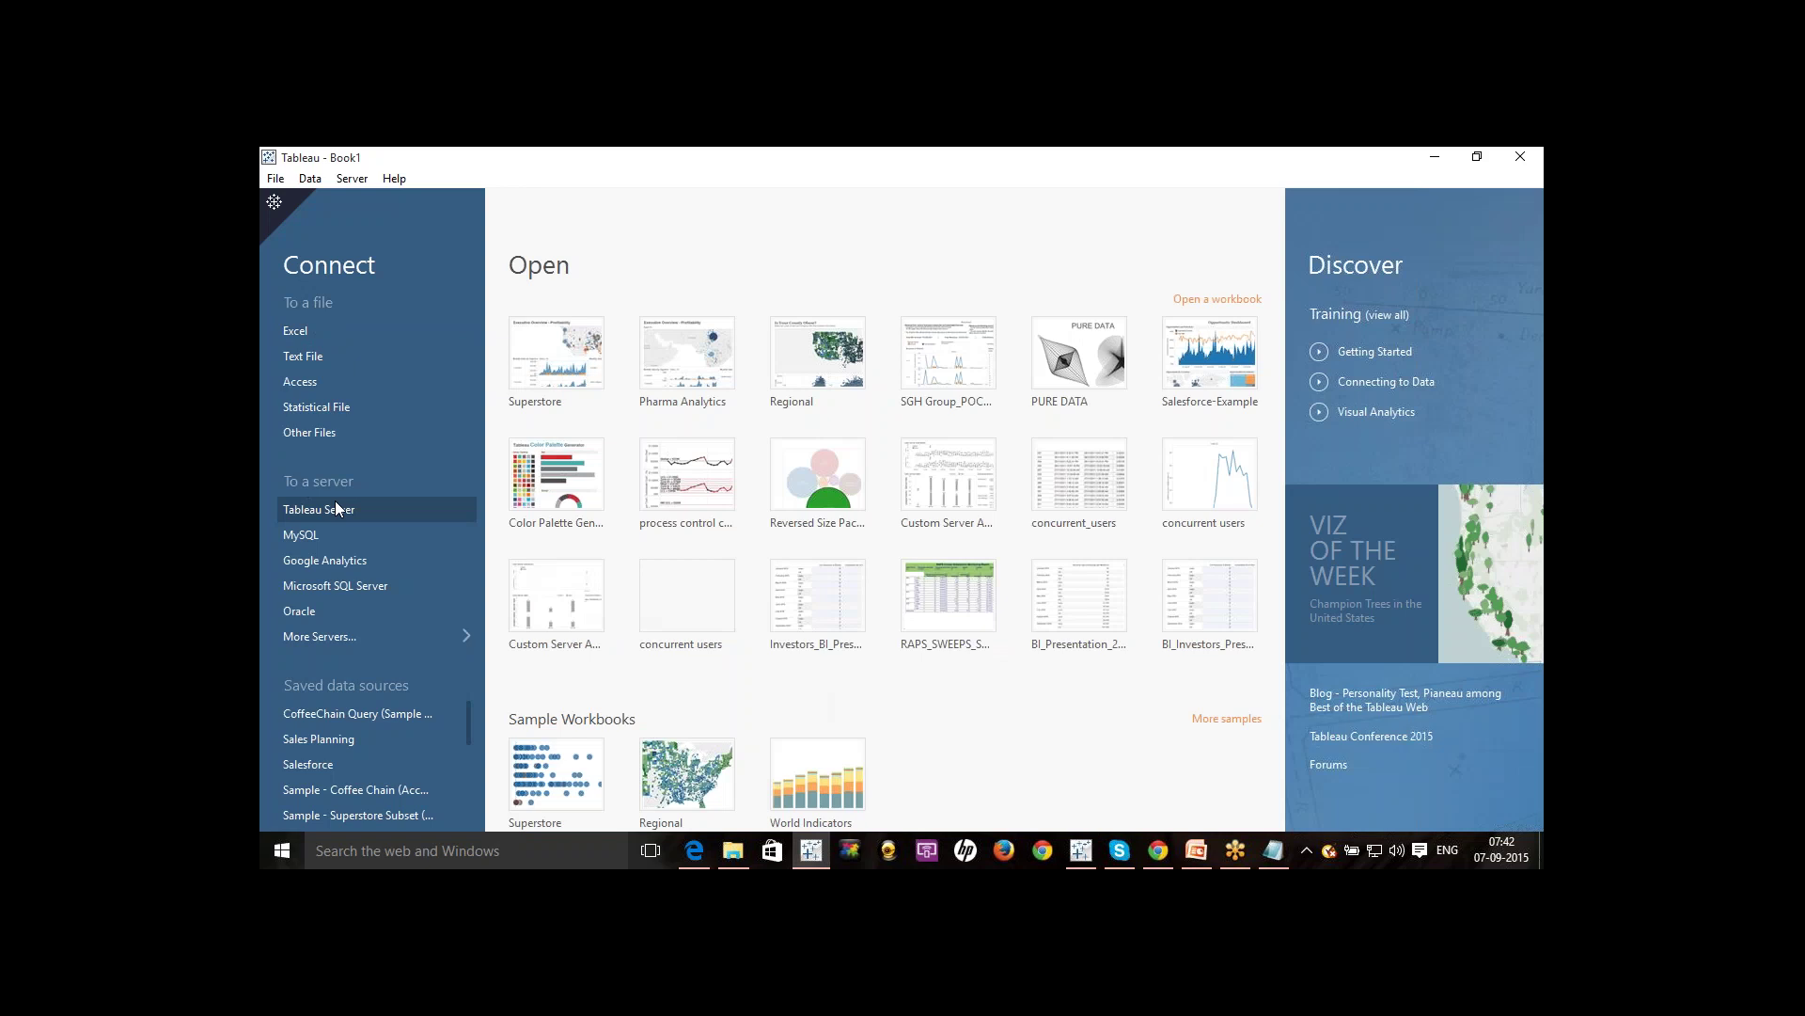
click(1080, 850)
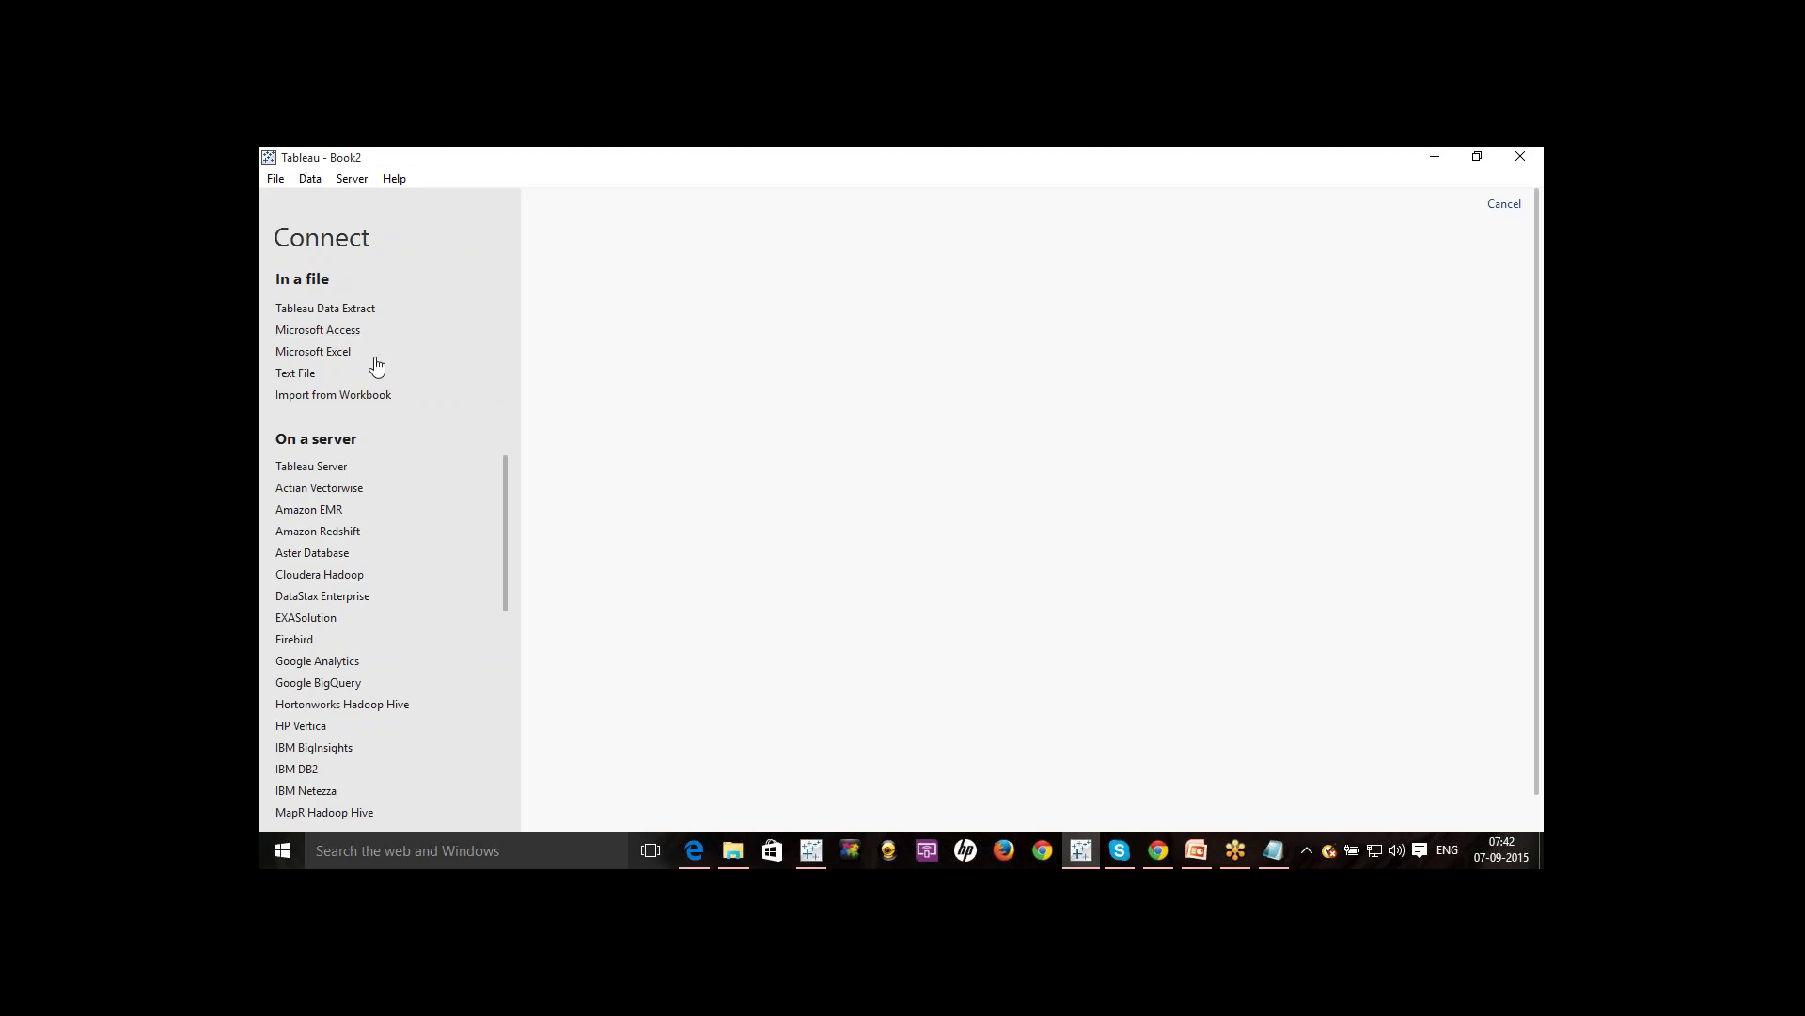
click(328, 336)
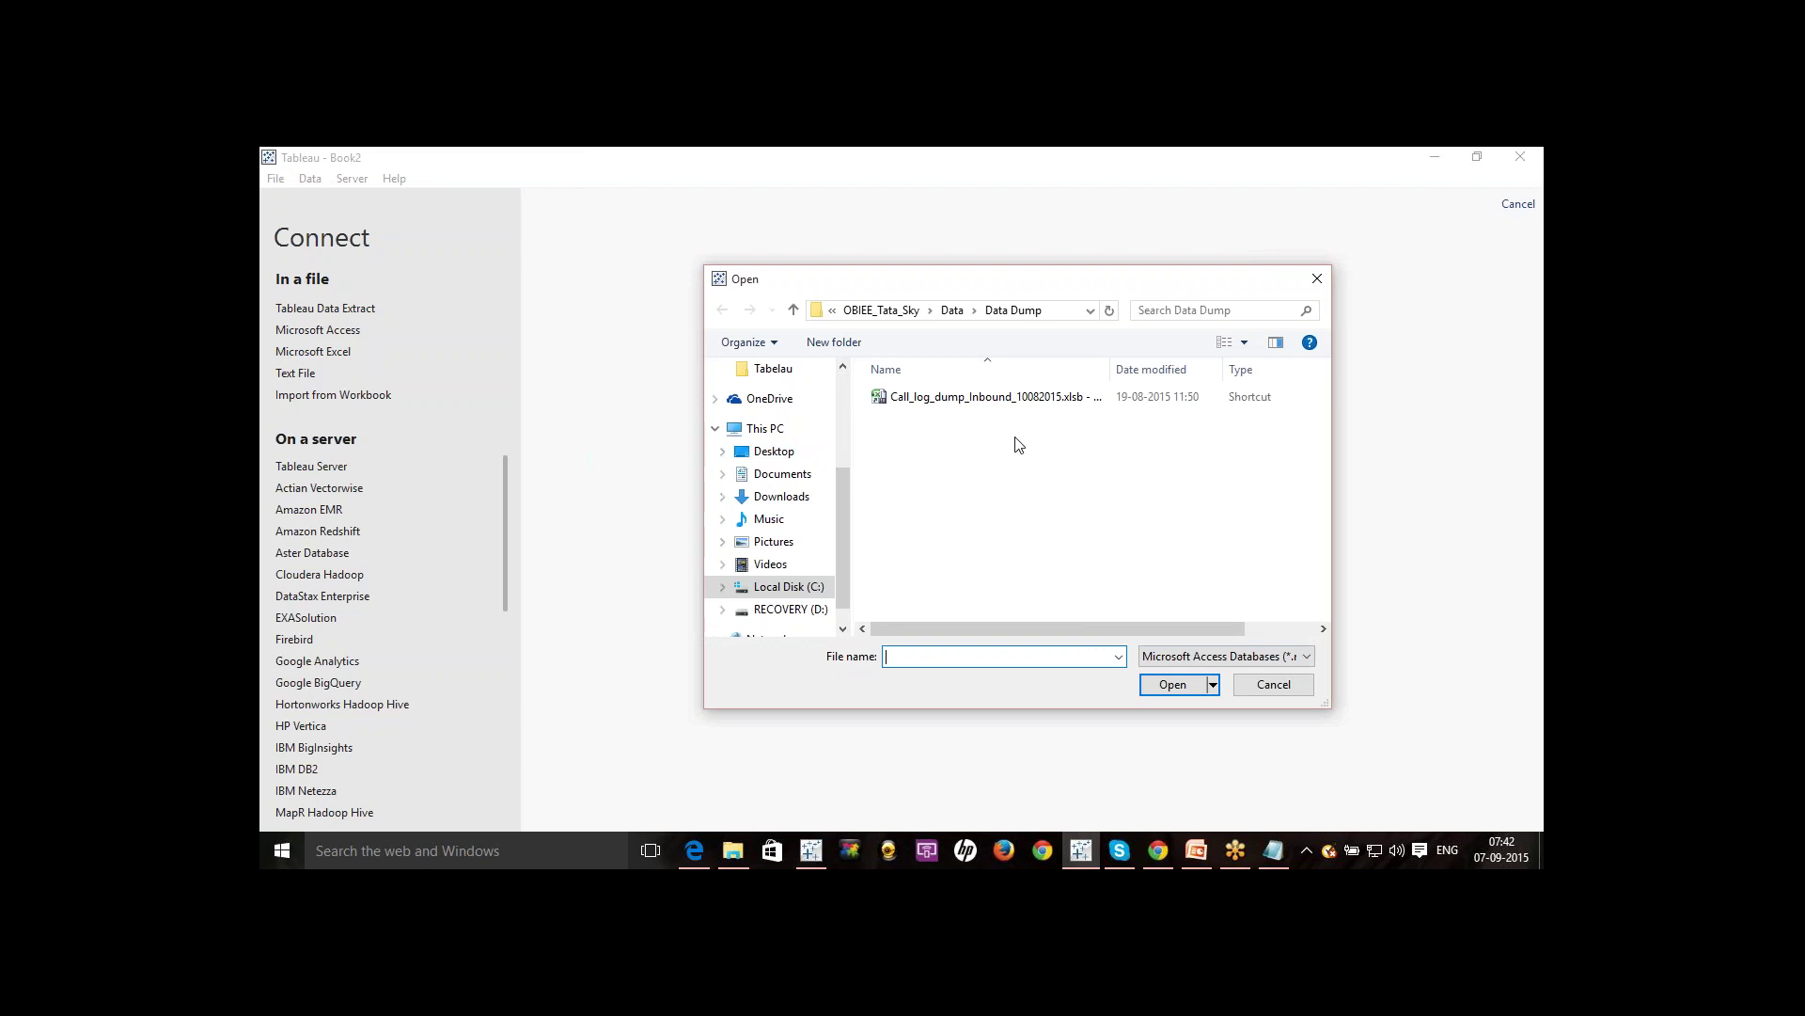
click(788, 587)
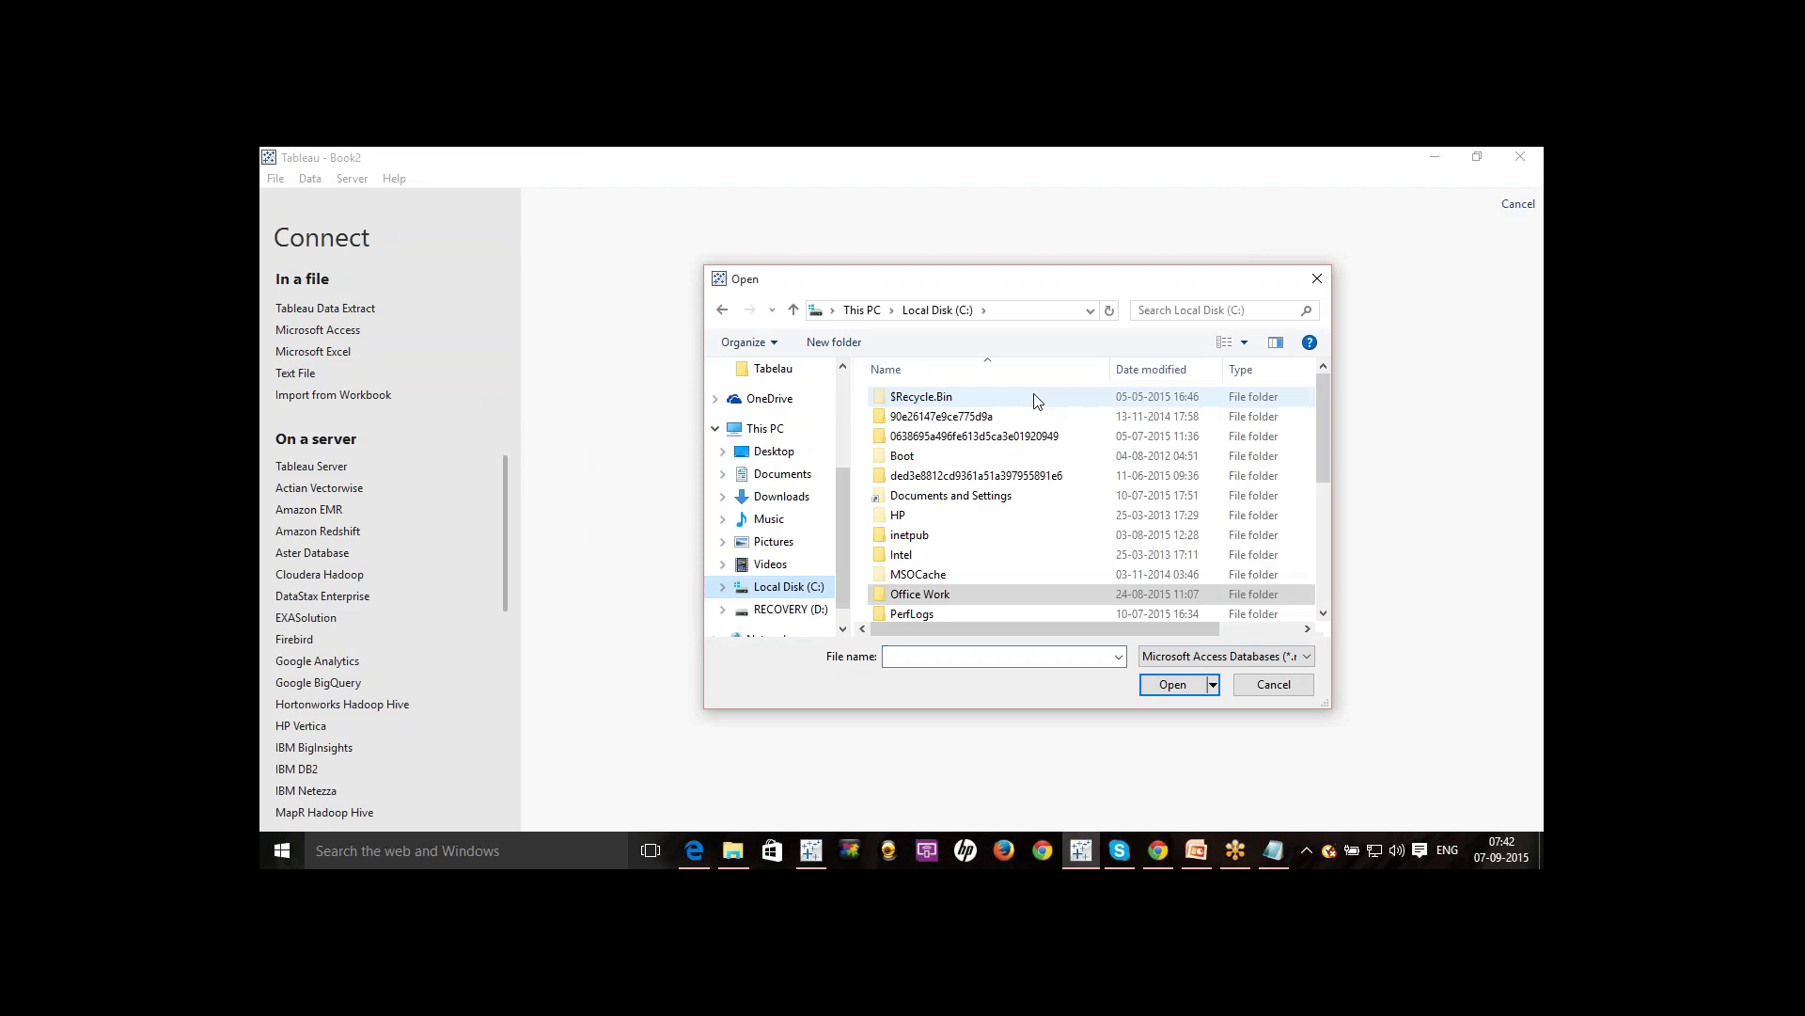
double_click(929, 593)
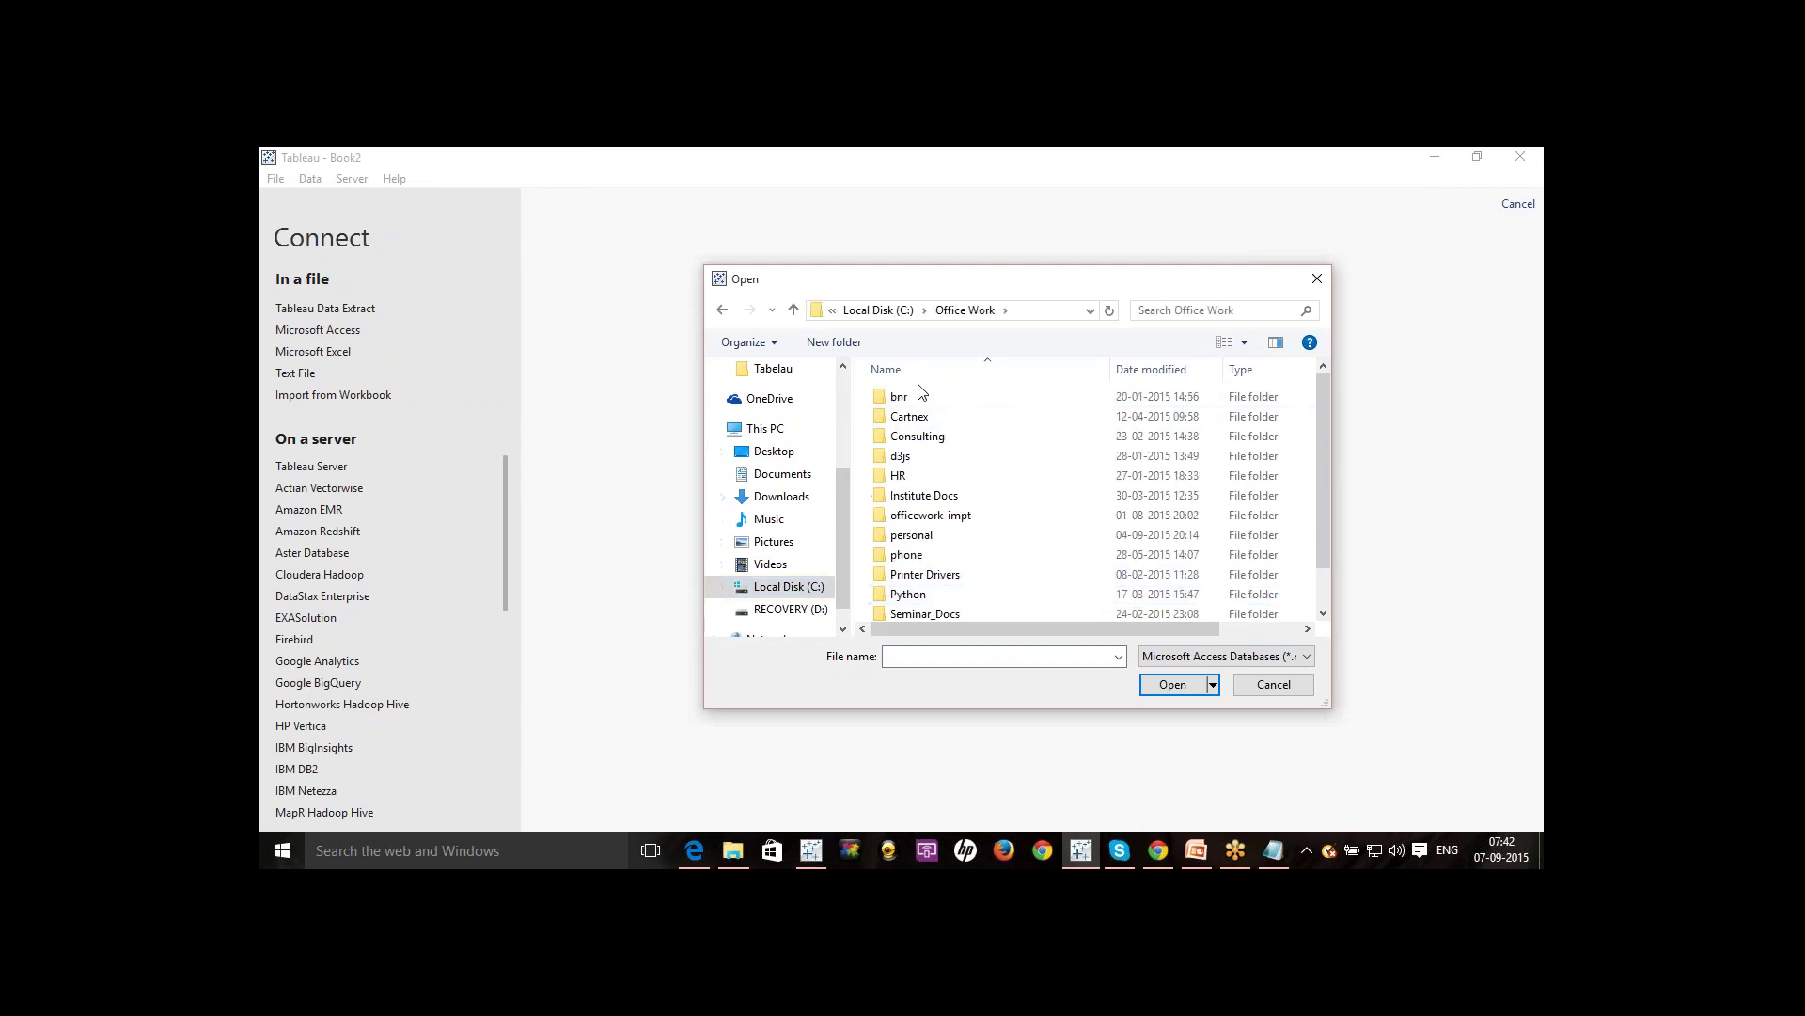
double_click(922, 394)
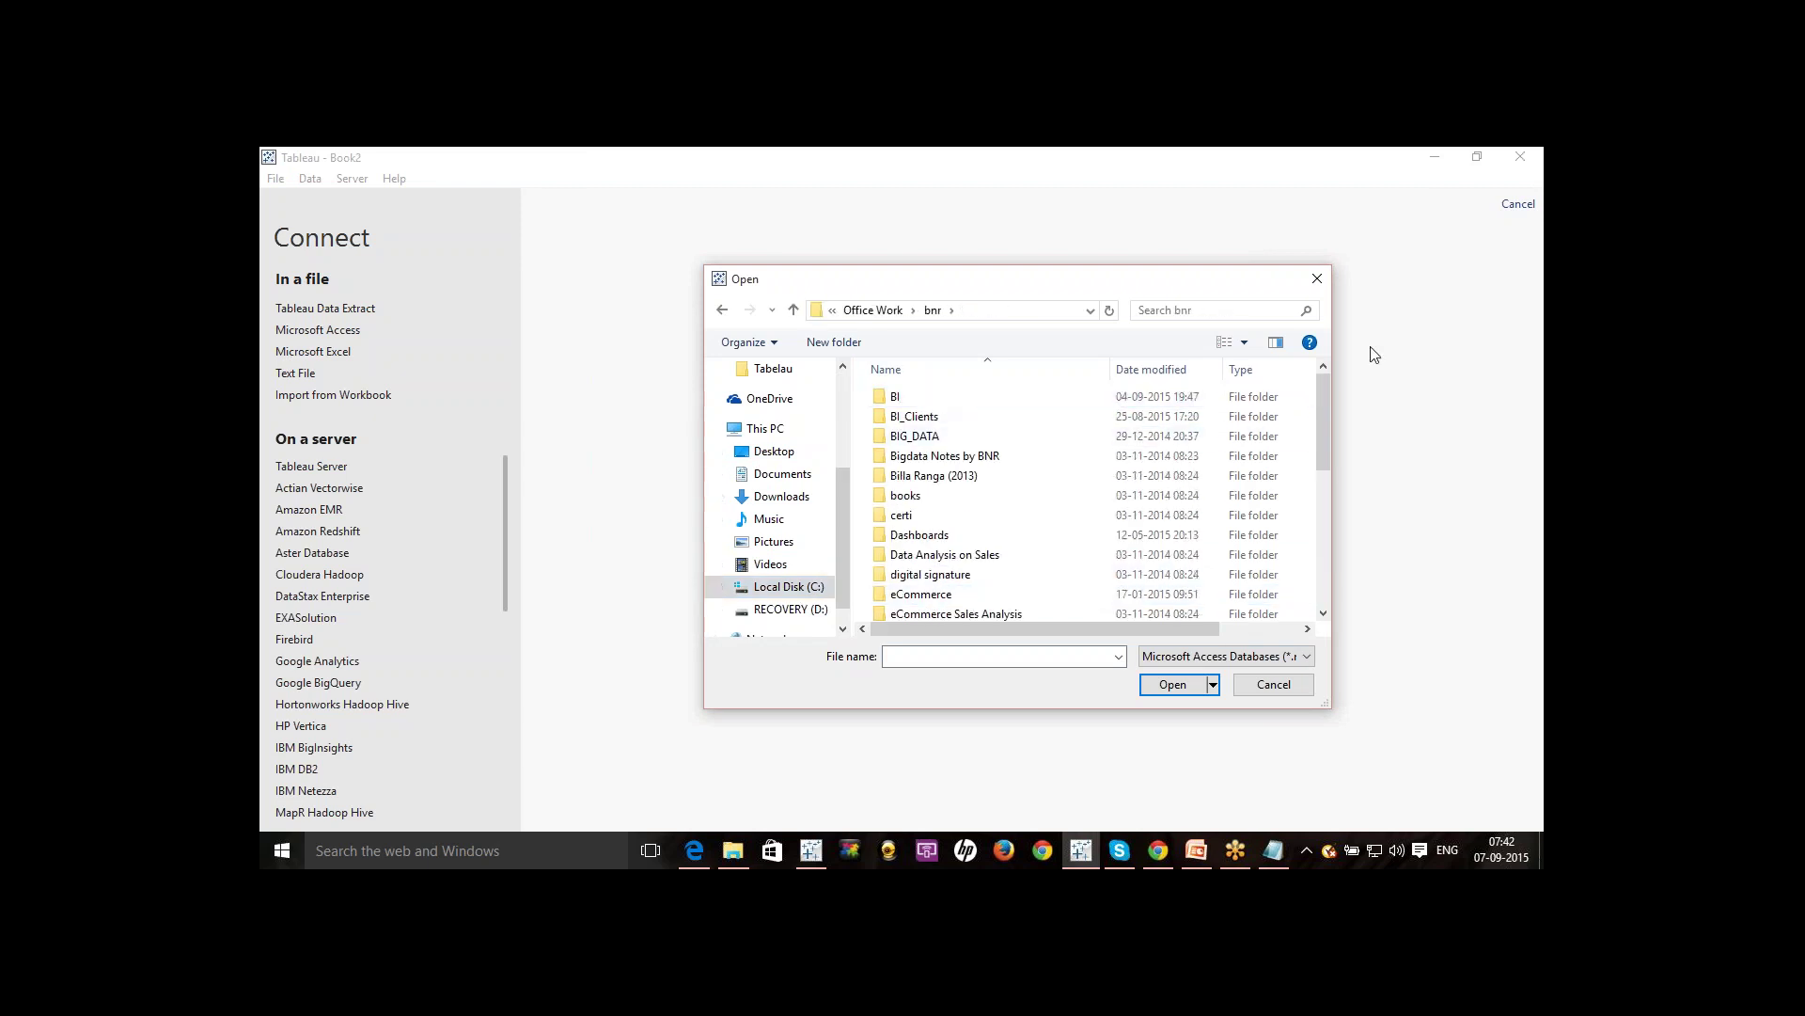
double_click(919, 397)
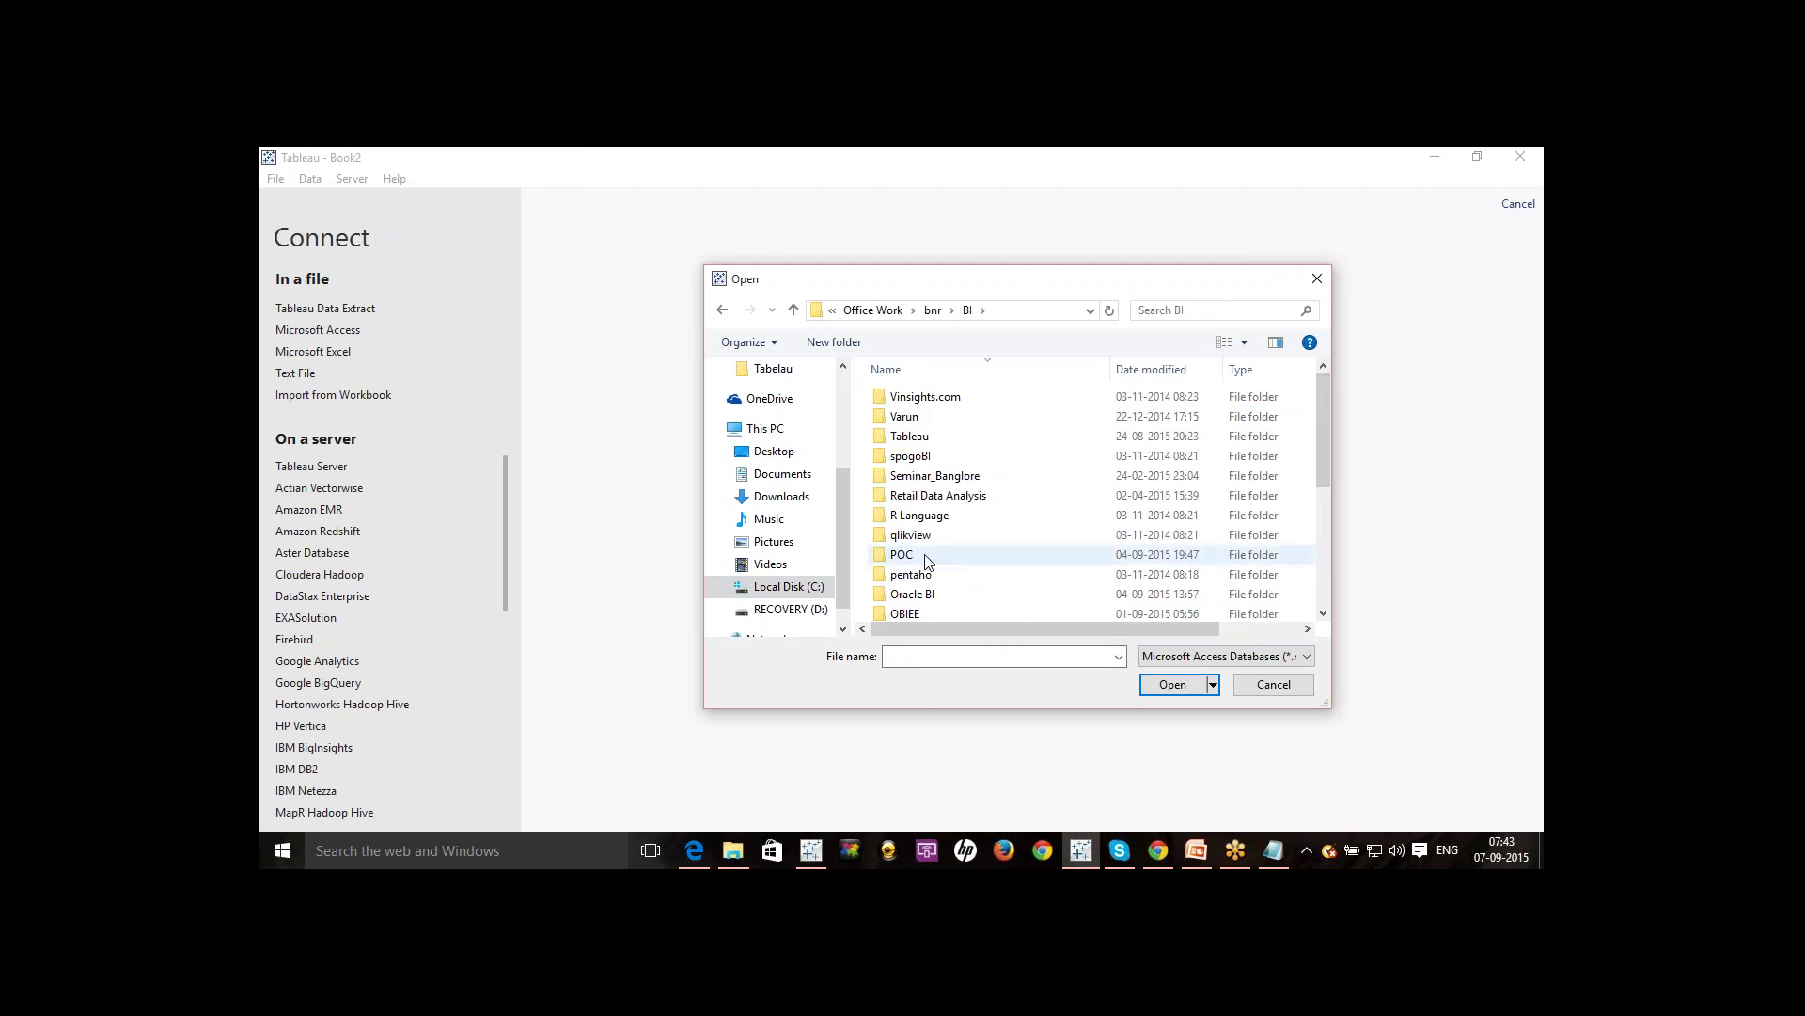
click(908, 558)
key(t)
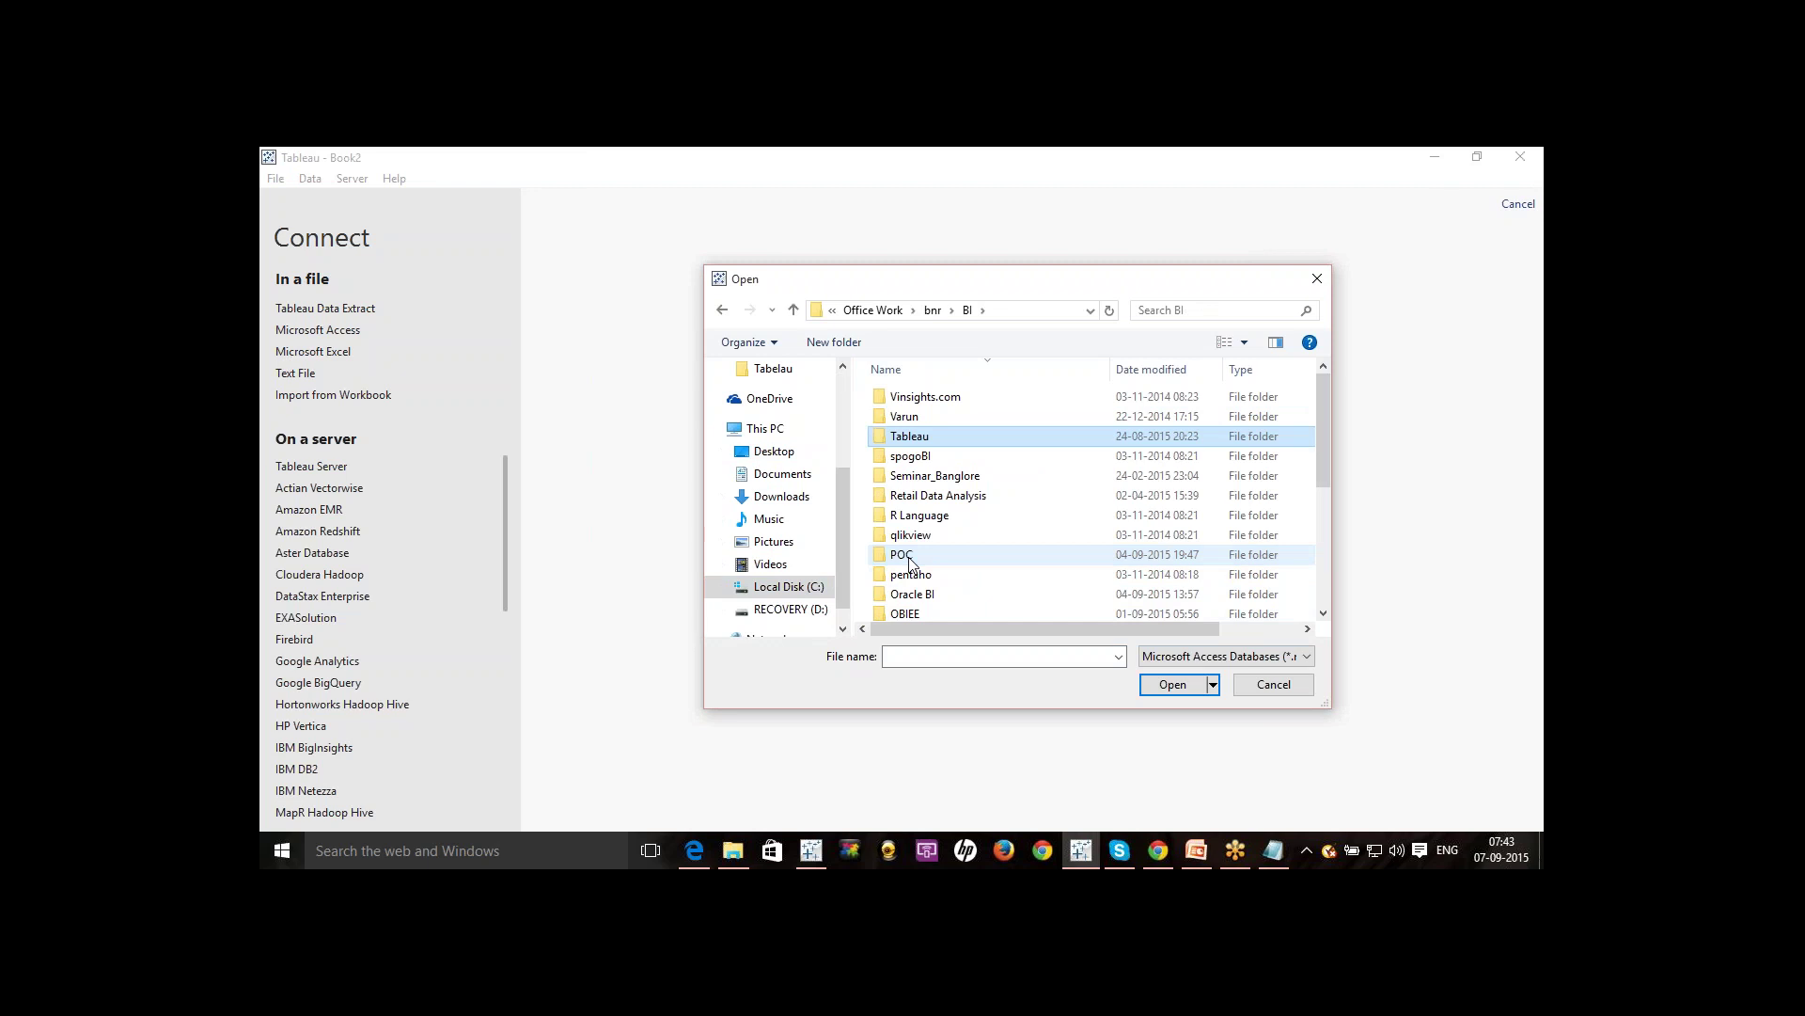
double_click(924, 437)
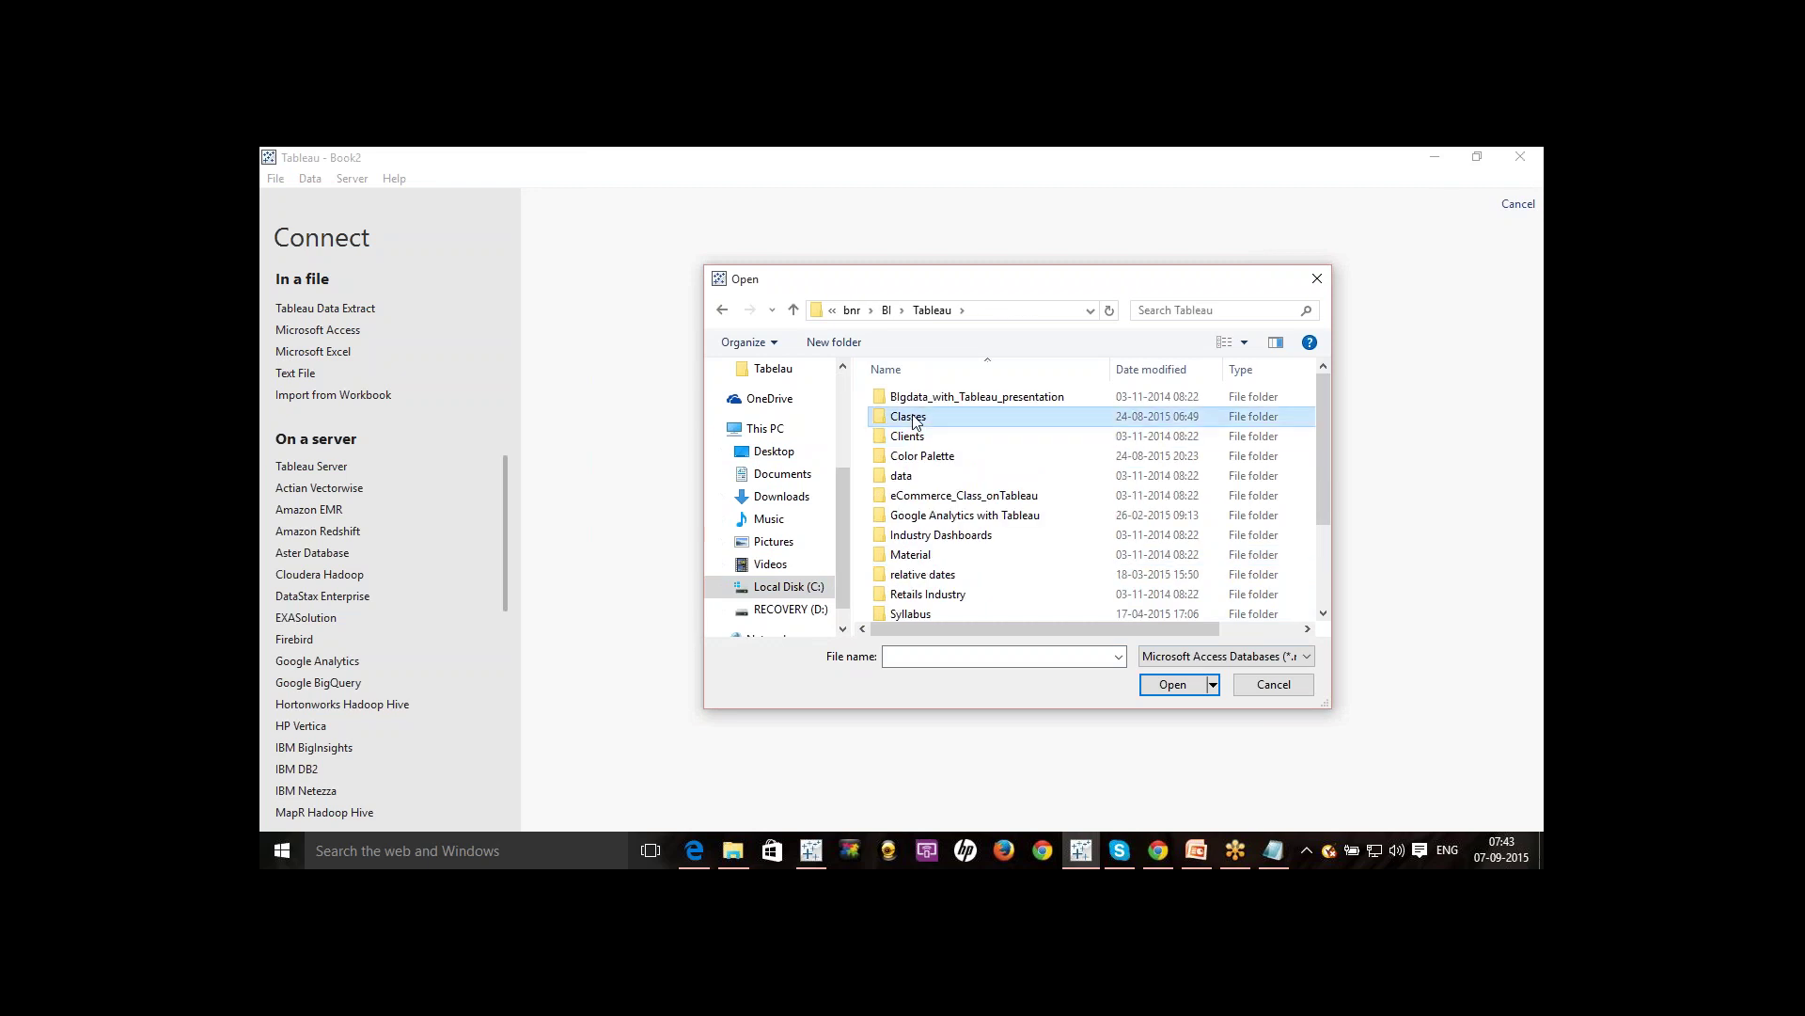
double_click(909, 416)
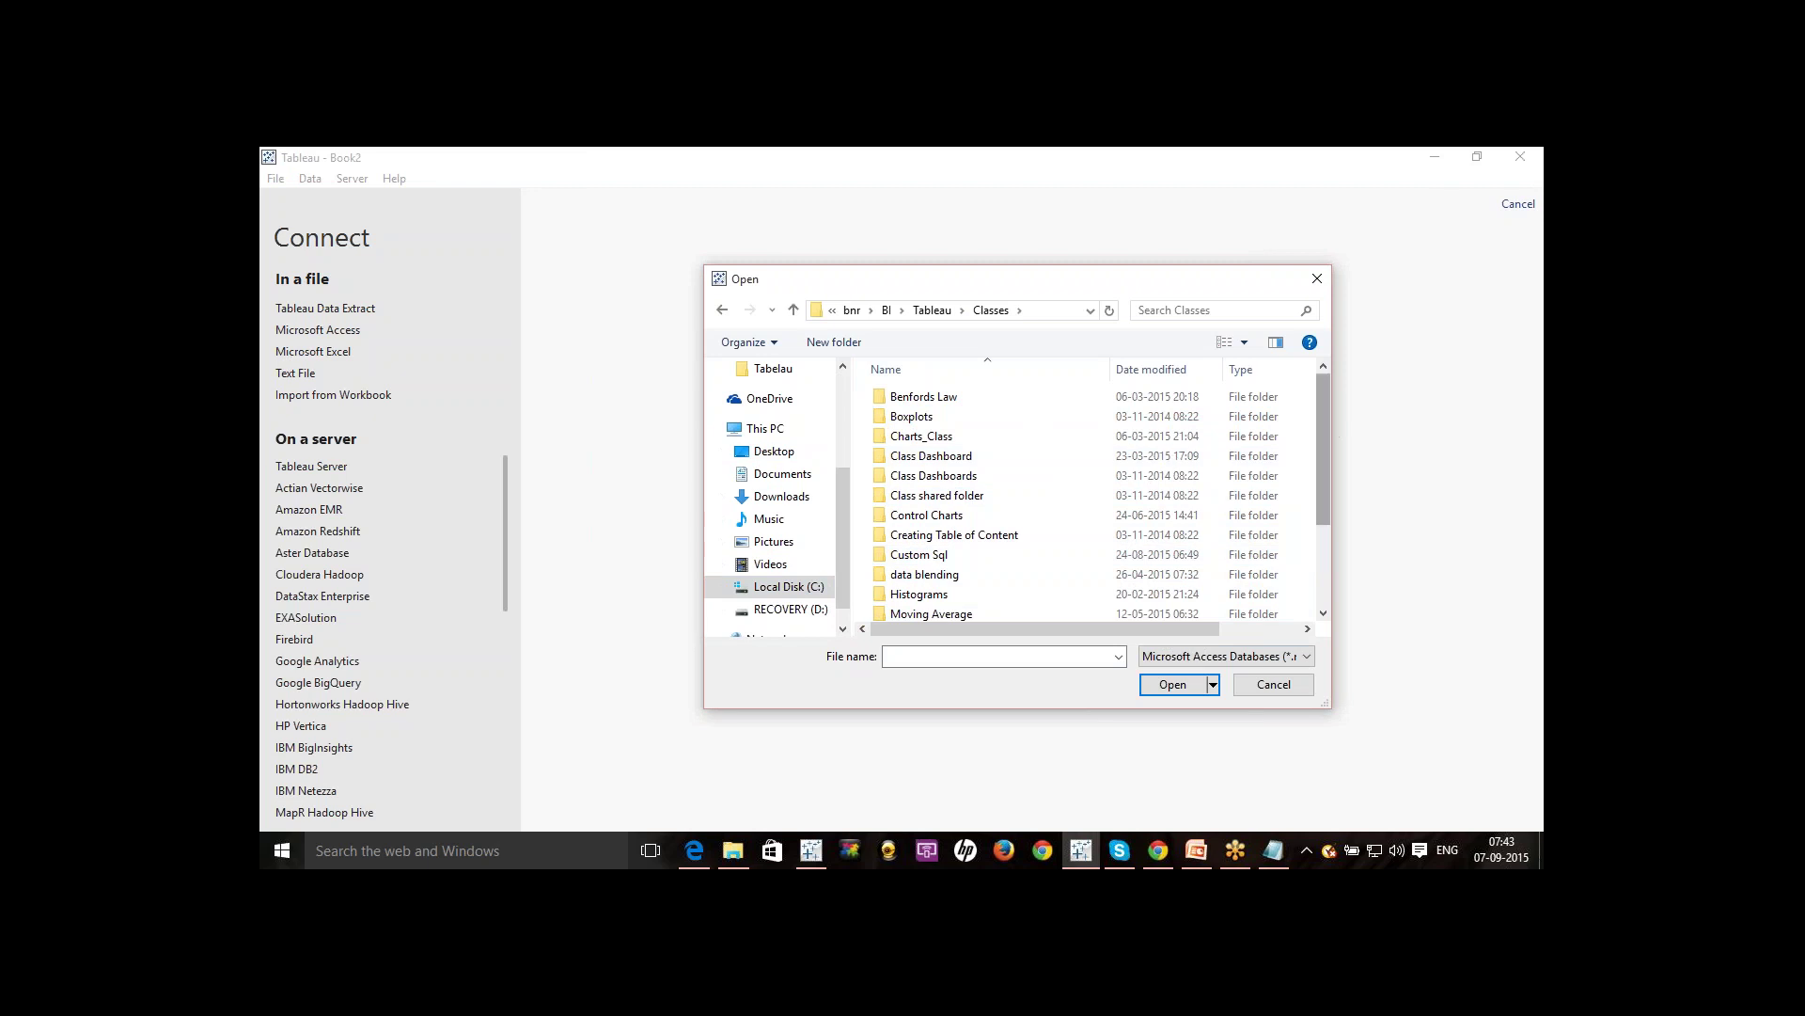
scroll(1324, 453, down, 2)
double_click(931, 529)
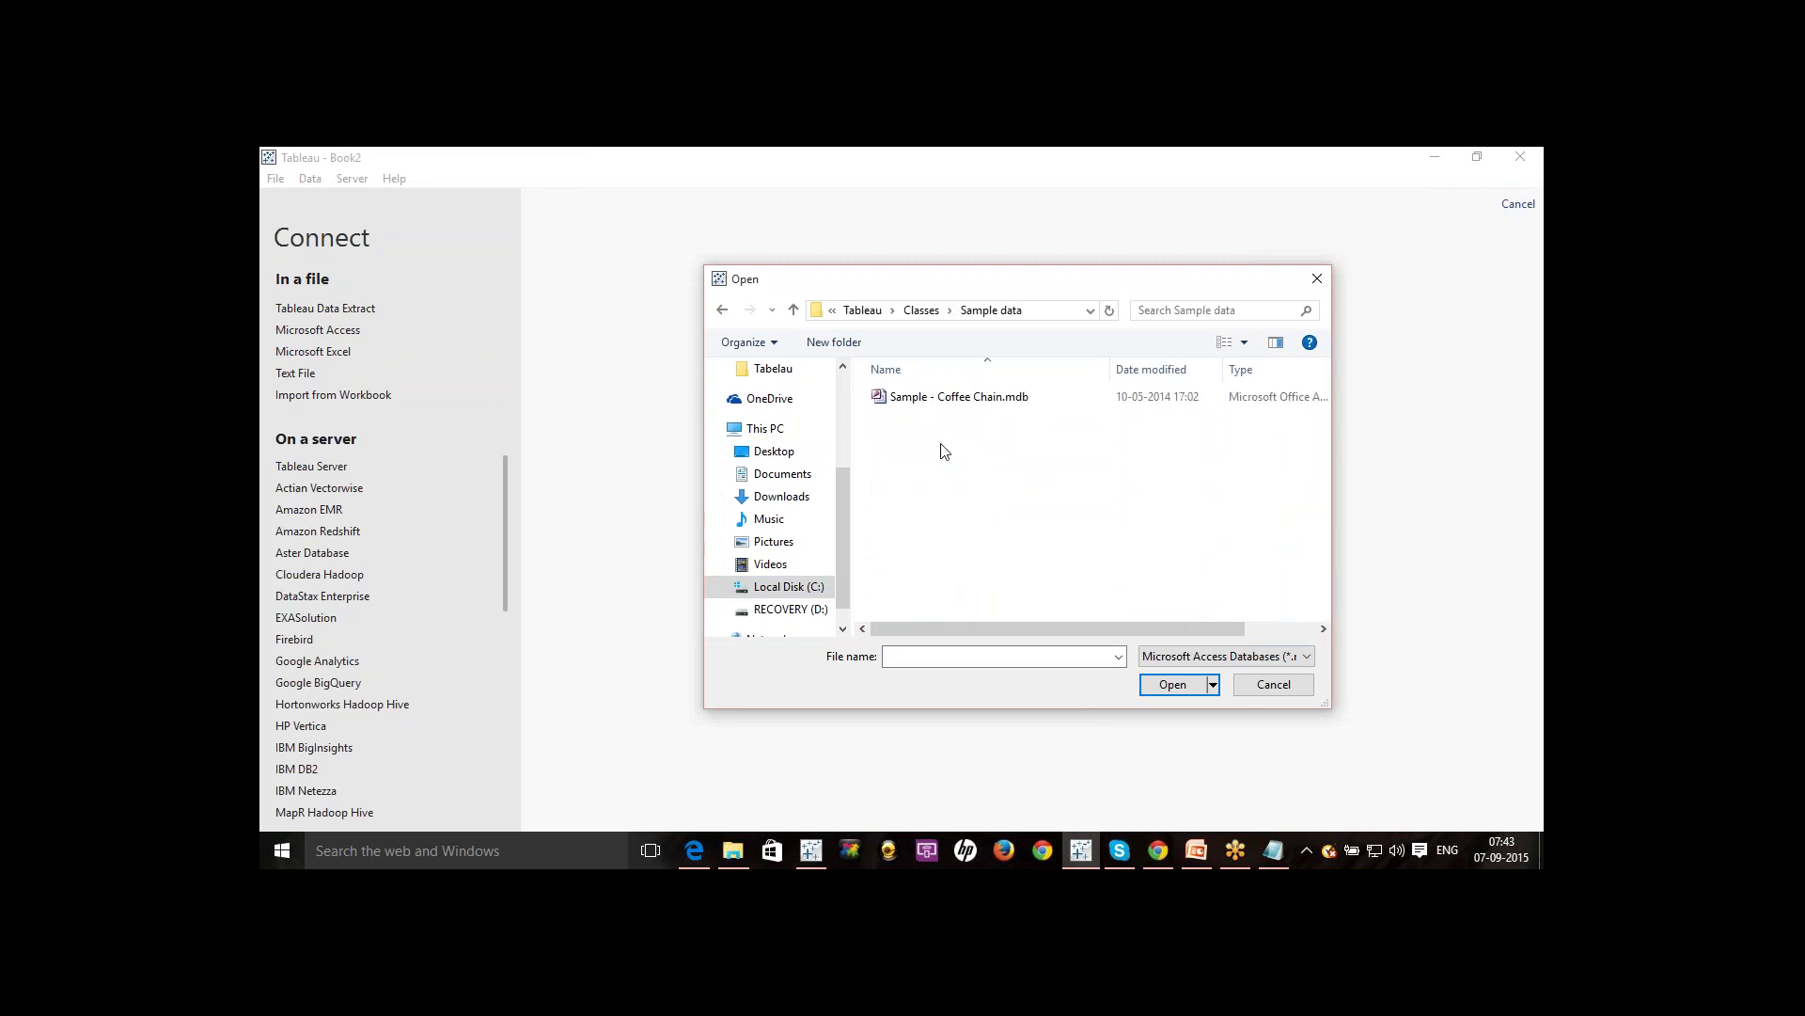
click(1223, 656)
click(1251, 657)
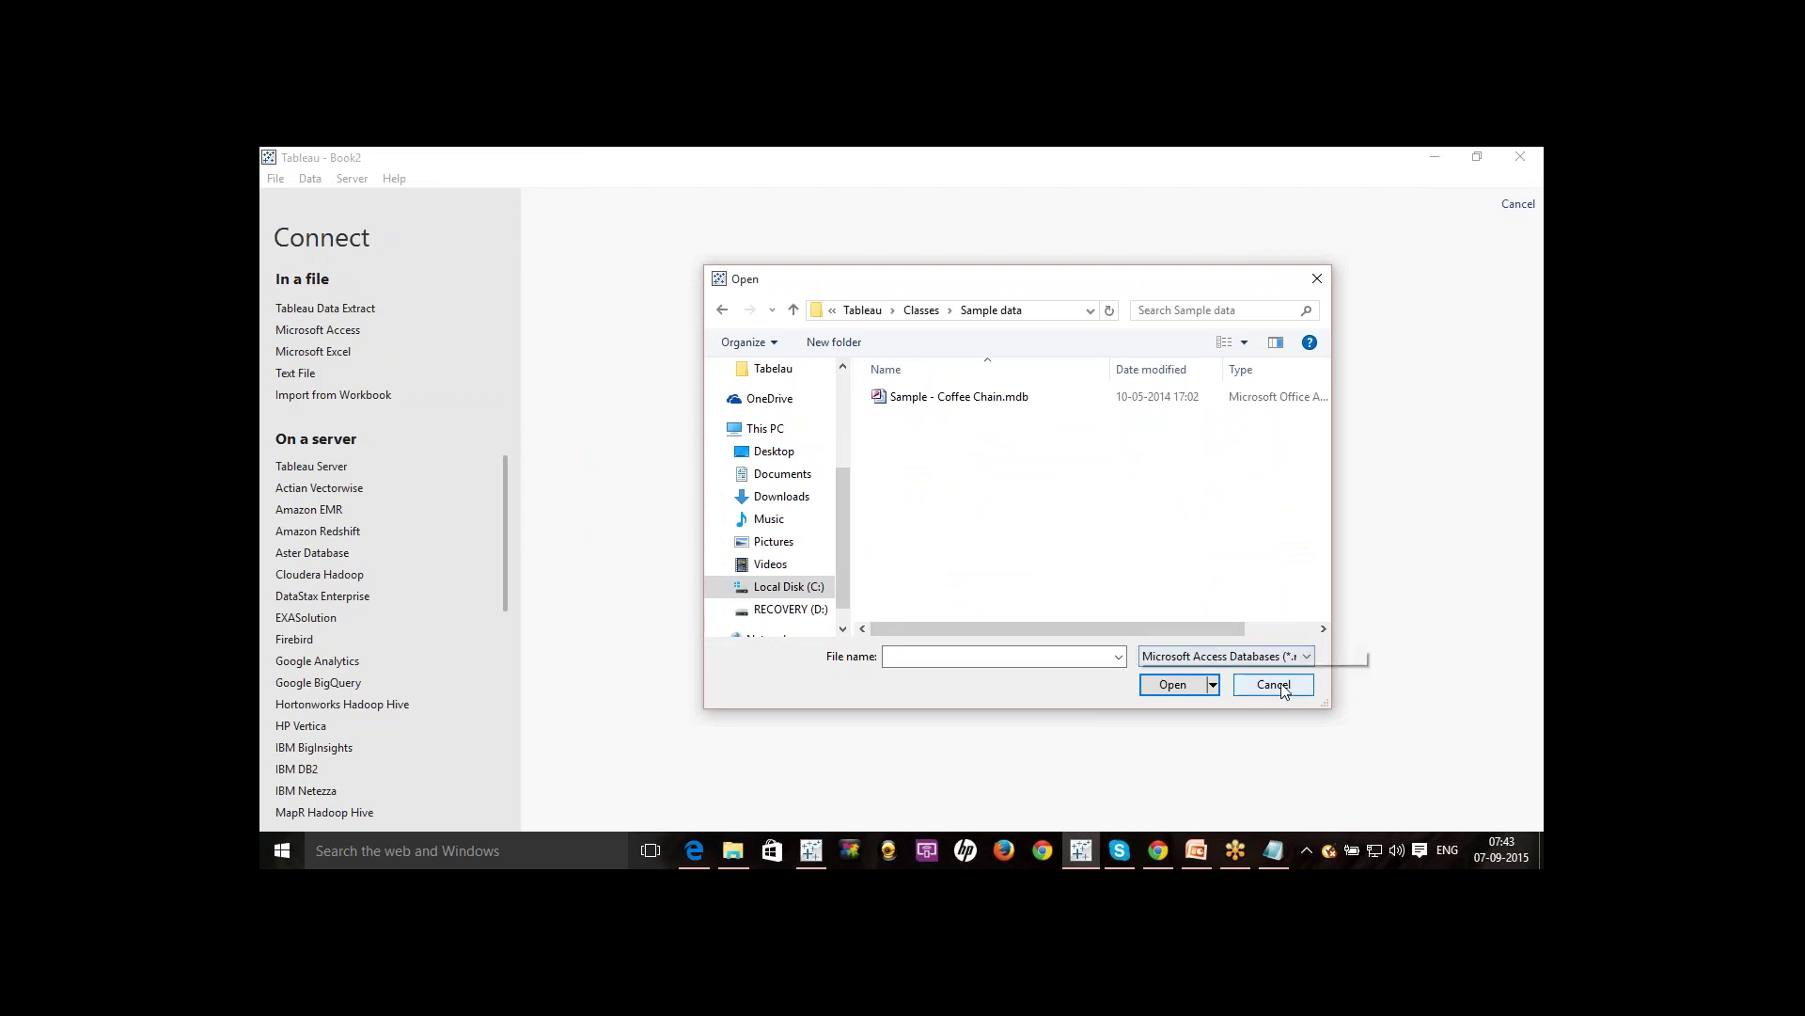
click(1276, 685)
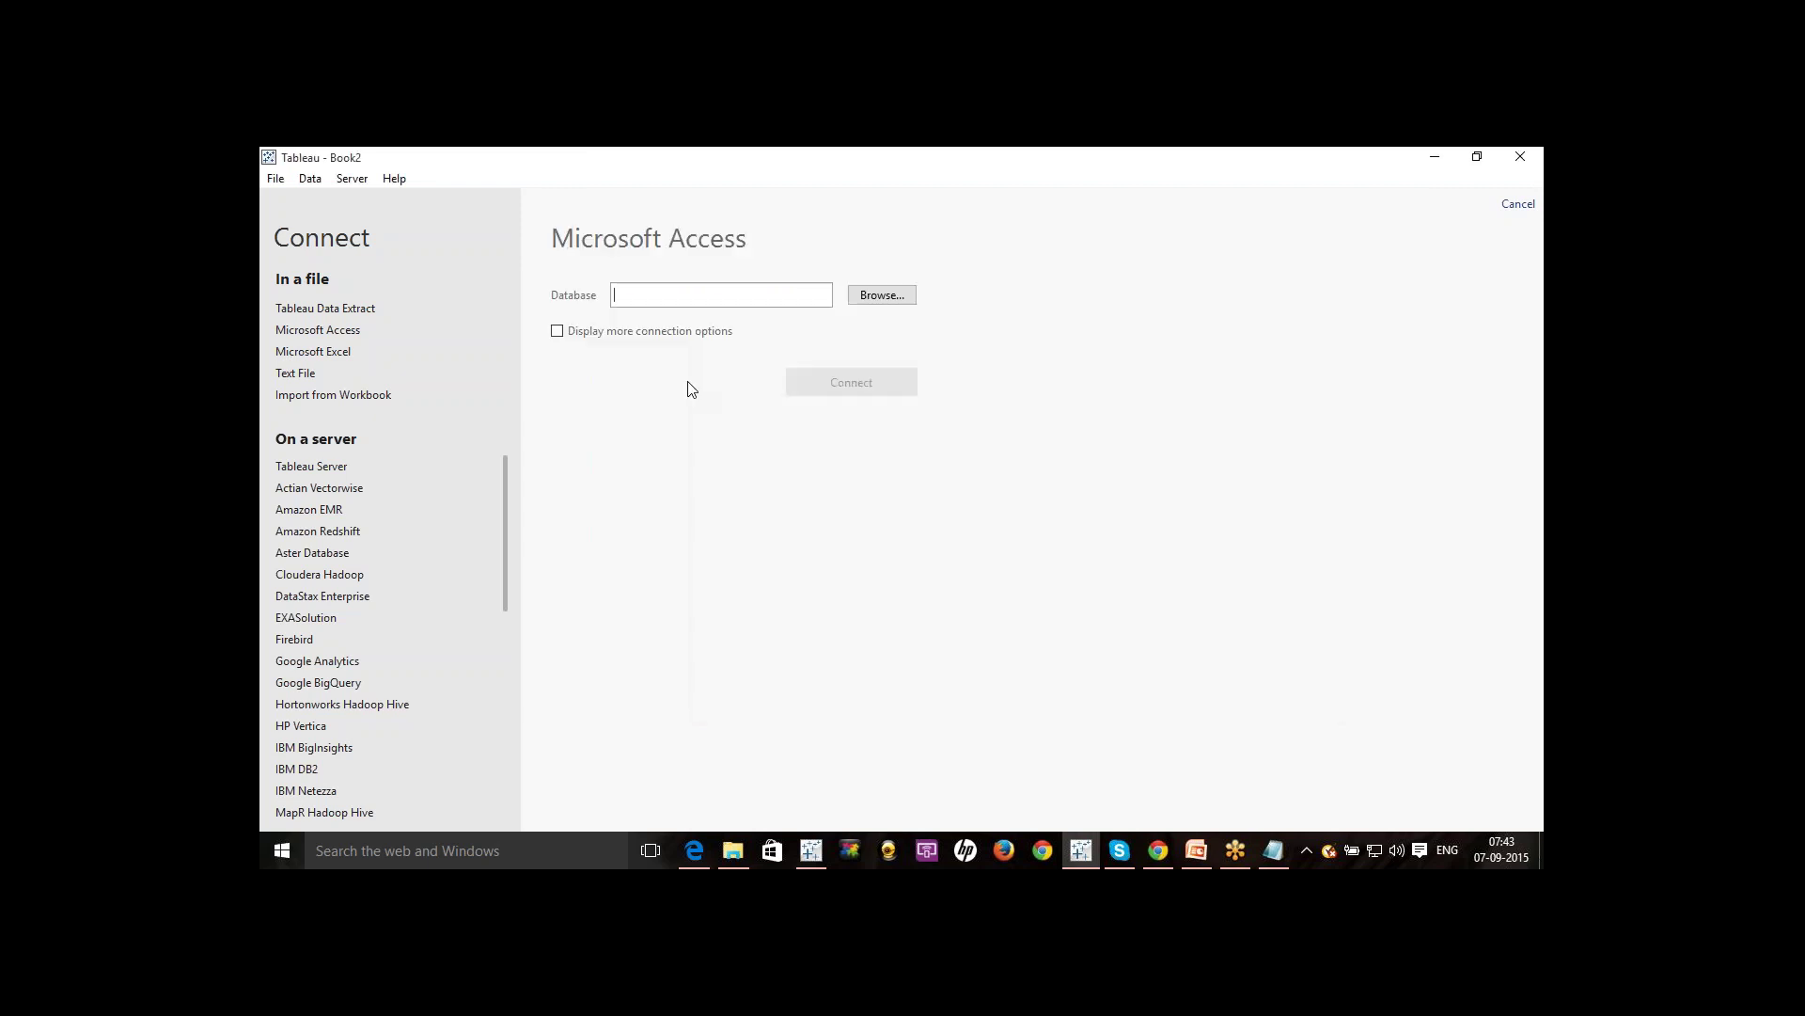
Start a Microsoft Excel connection and browse to the Sample data folder under bnr, BI, Tableau, Classes.
click(315, 352)
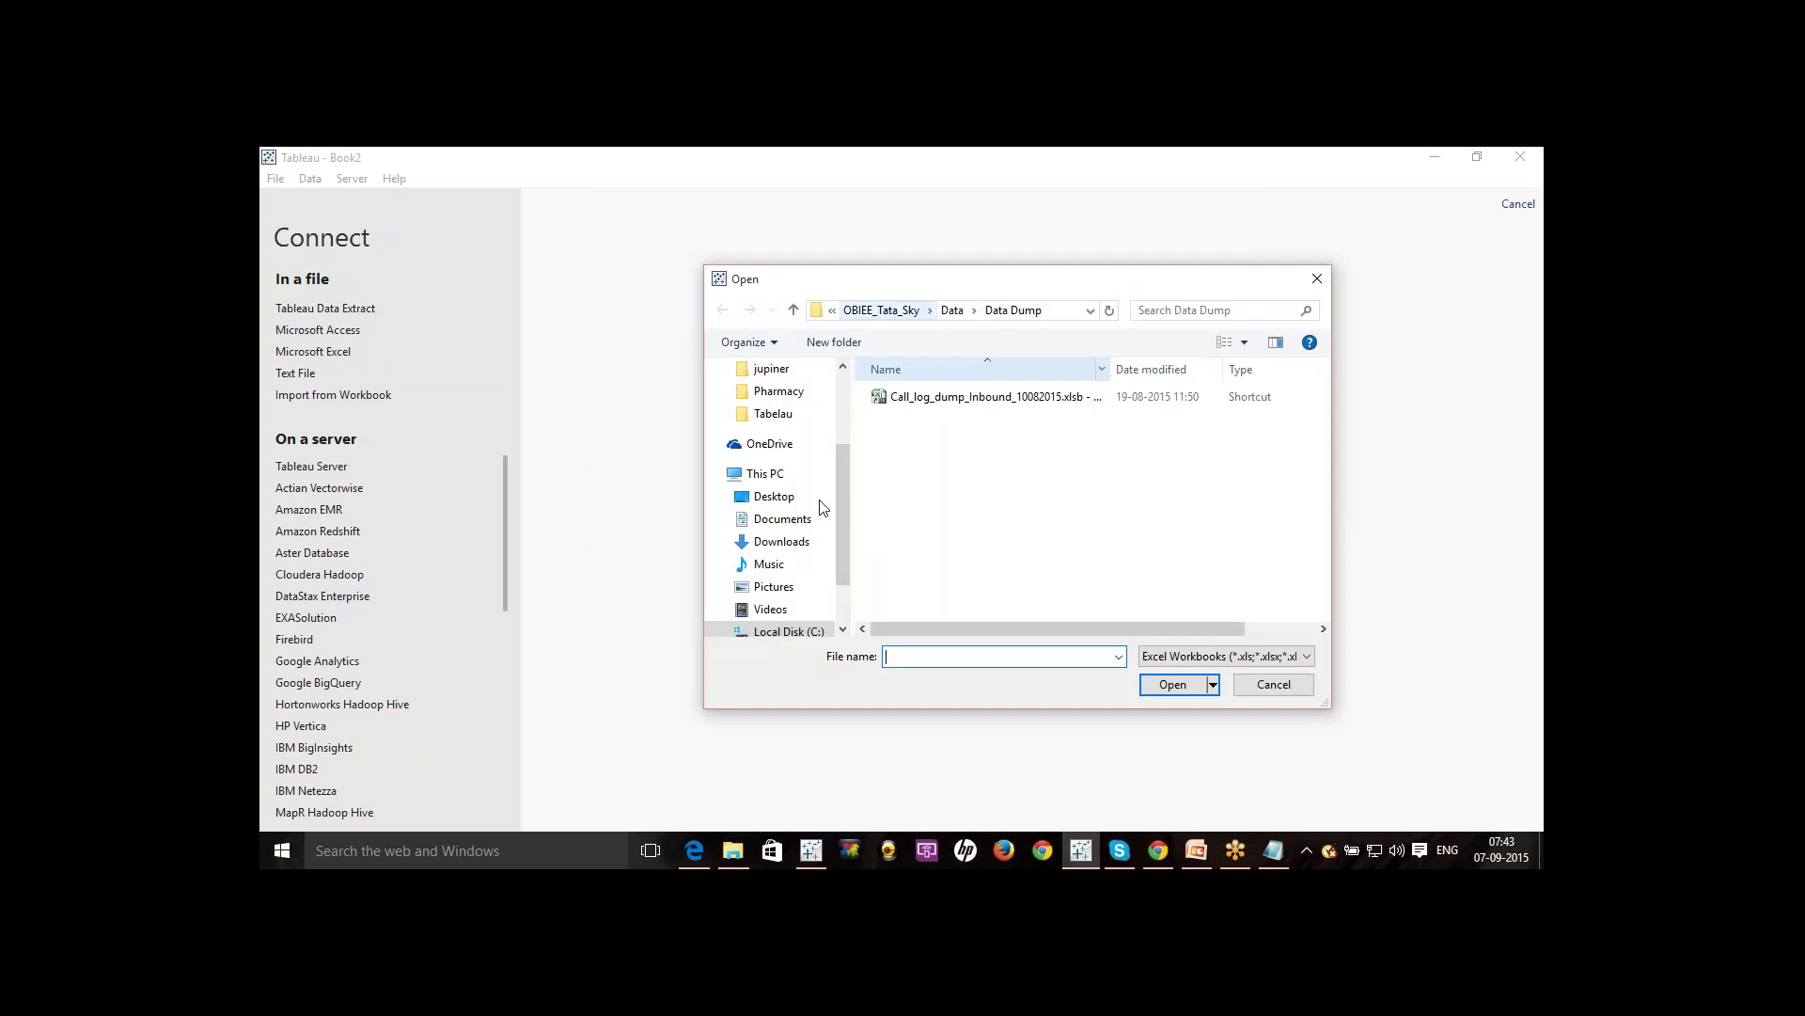
click(867, 312)
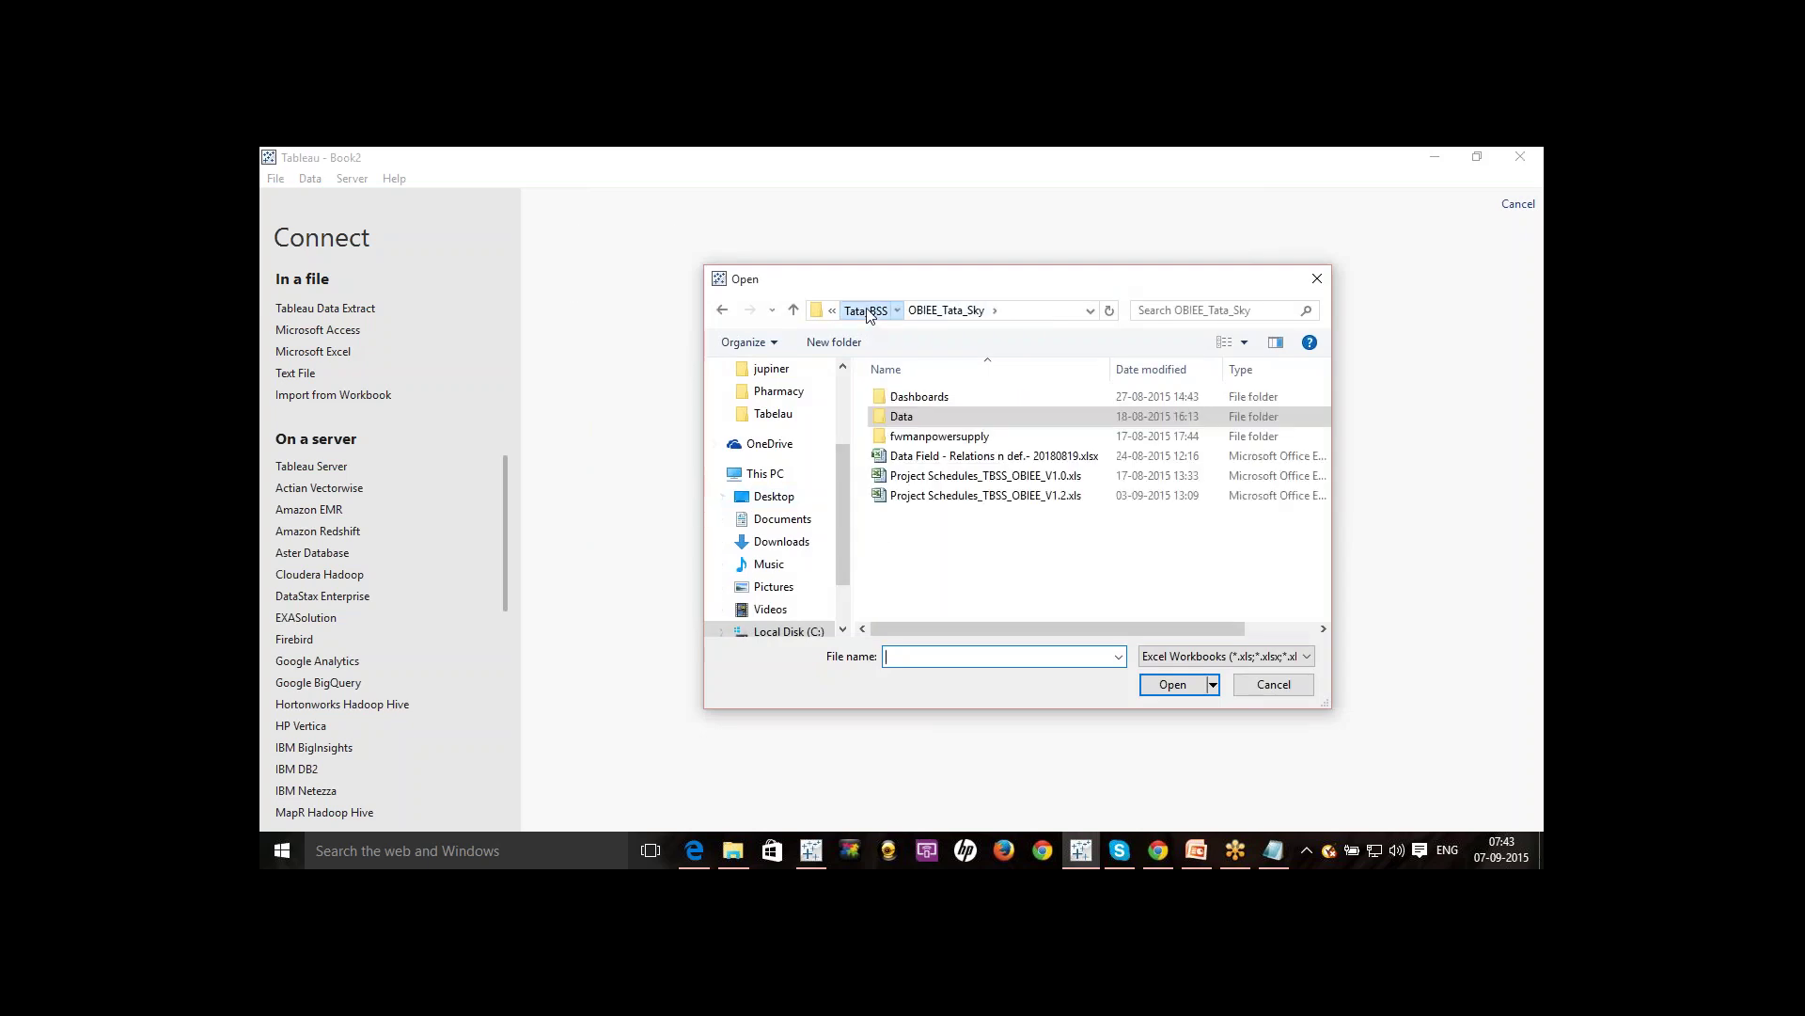
click(856, 314)
click(853, 312)
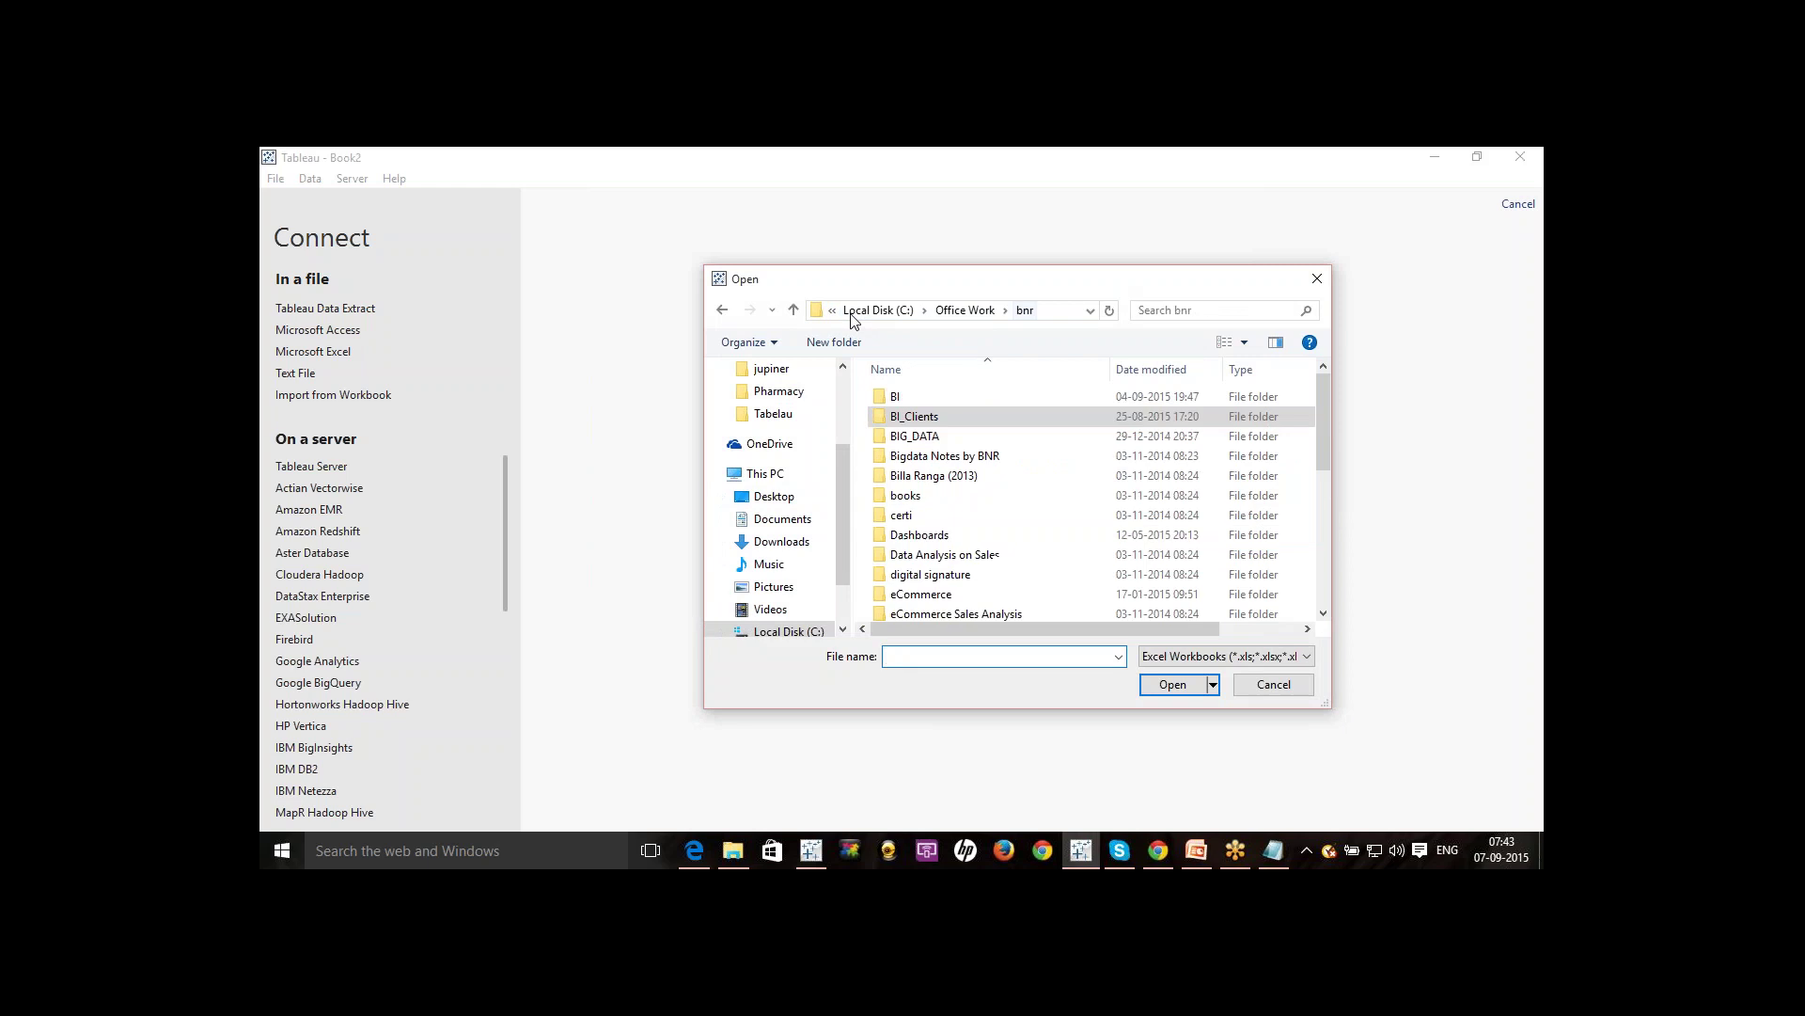
double_click(901, 396)
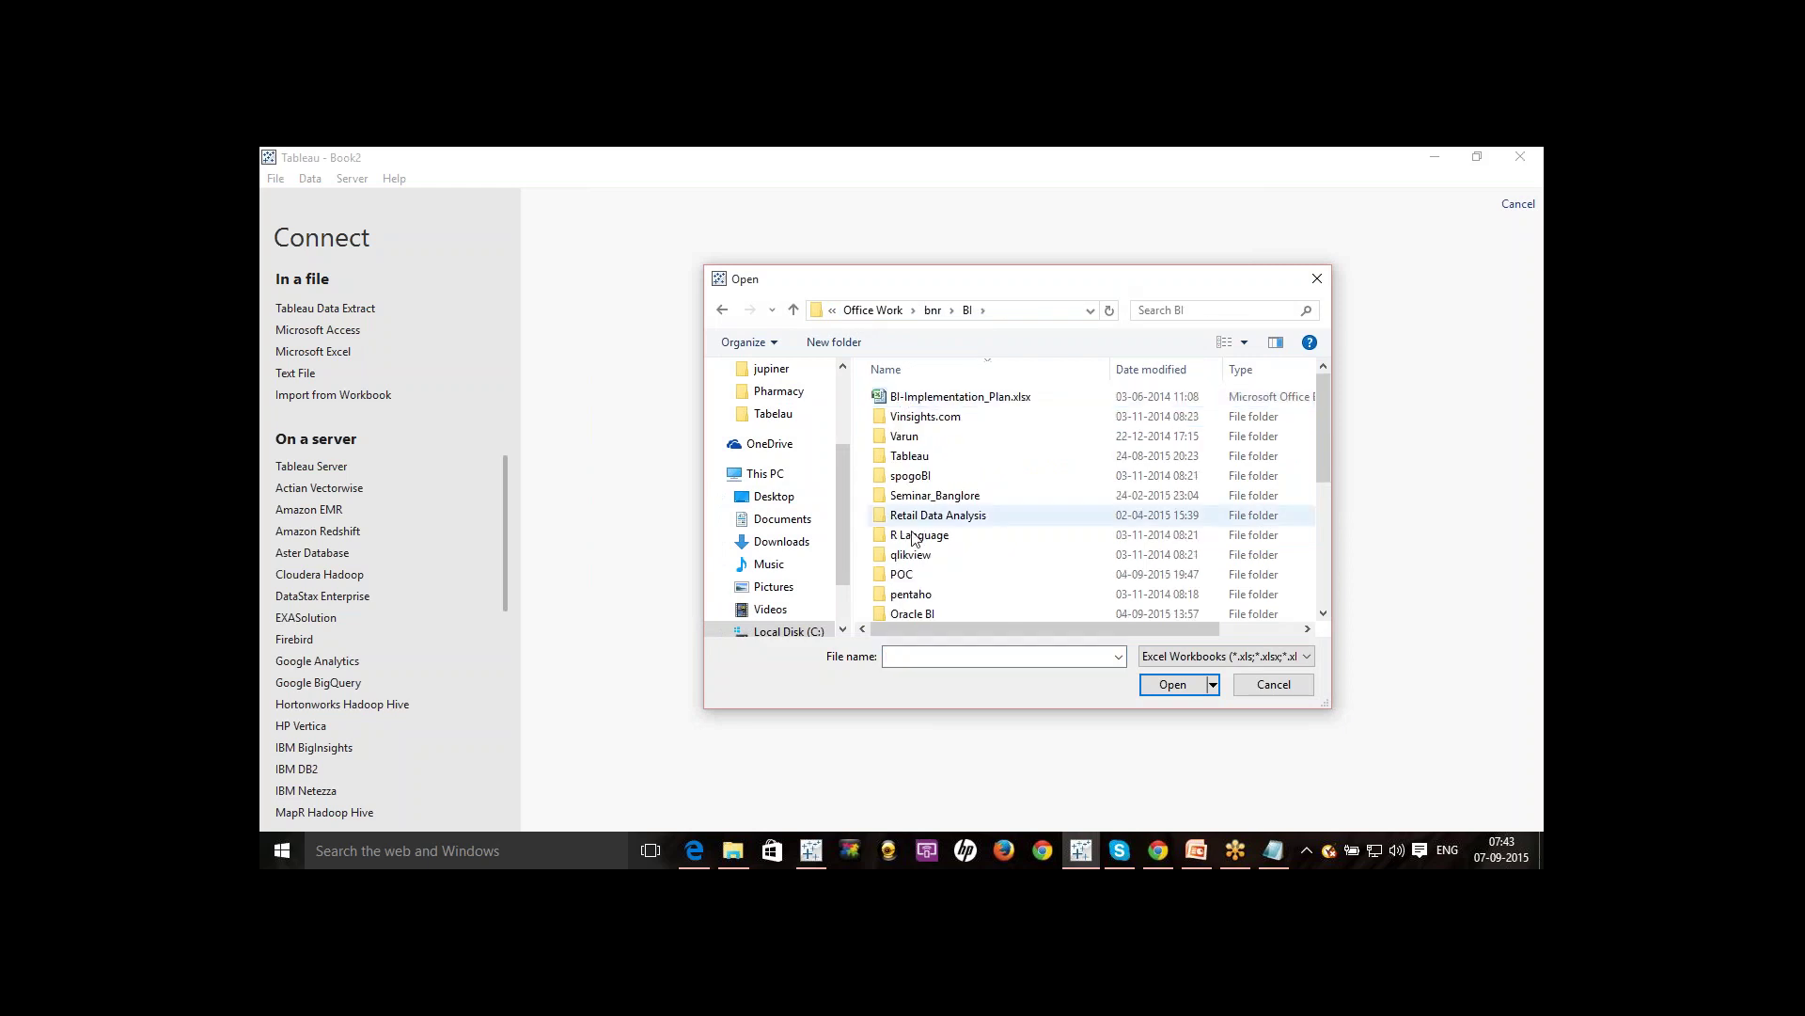
double_click(909, 456)
click(924, 419)
double_click(924, 419)
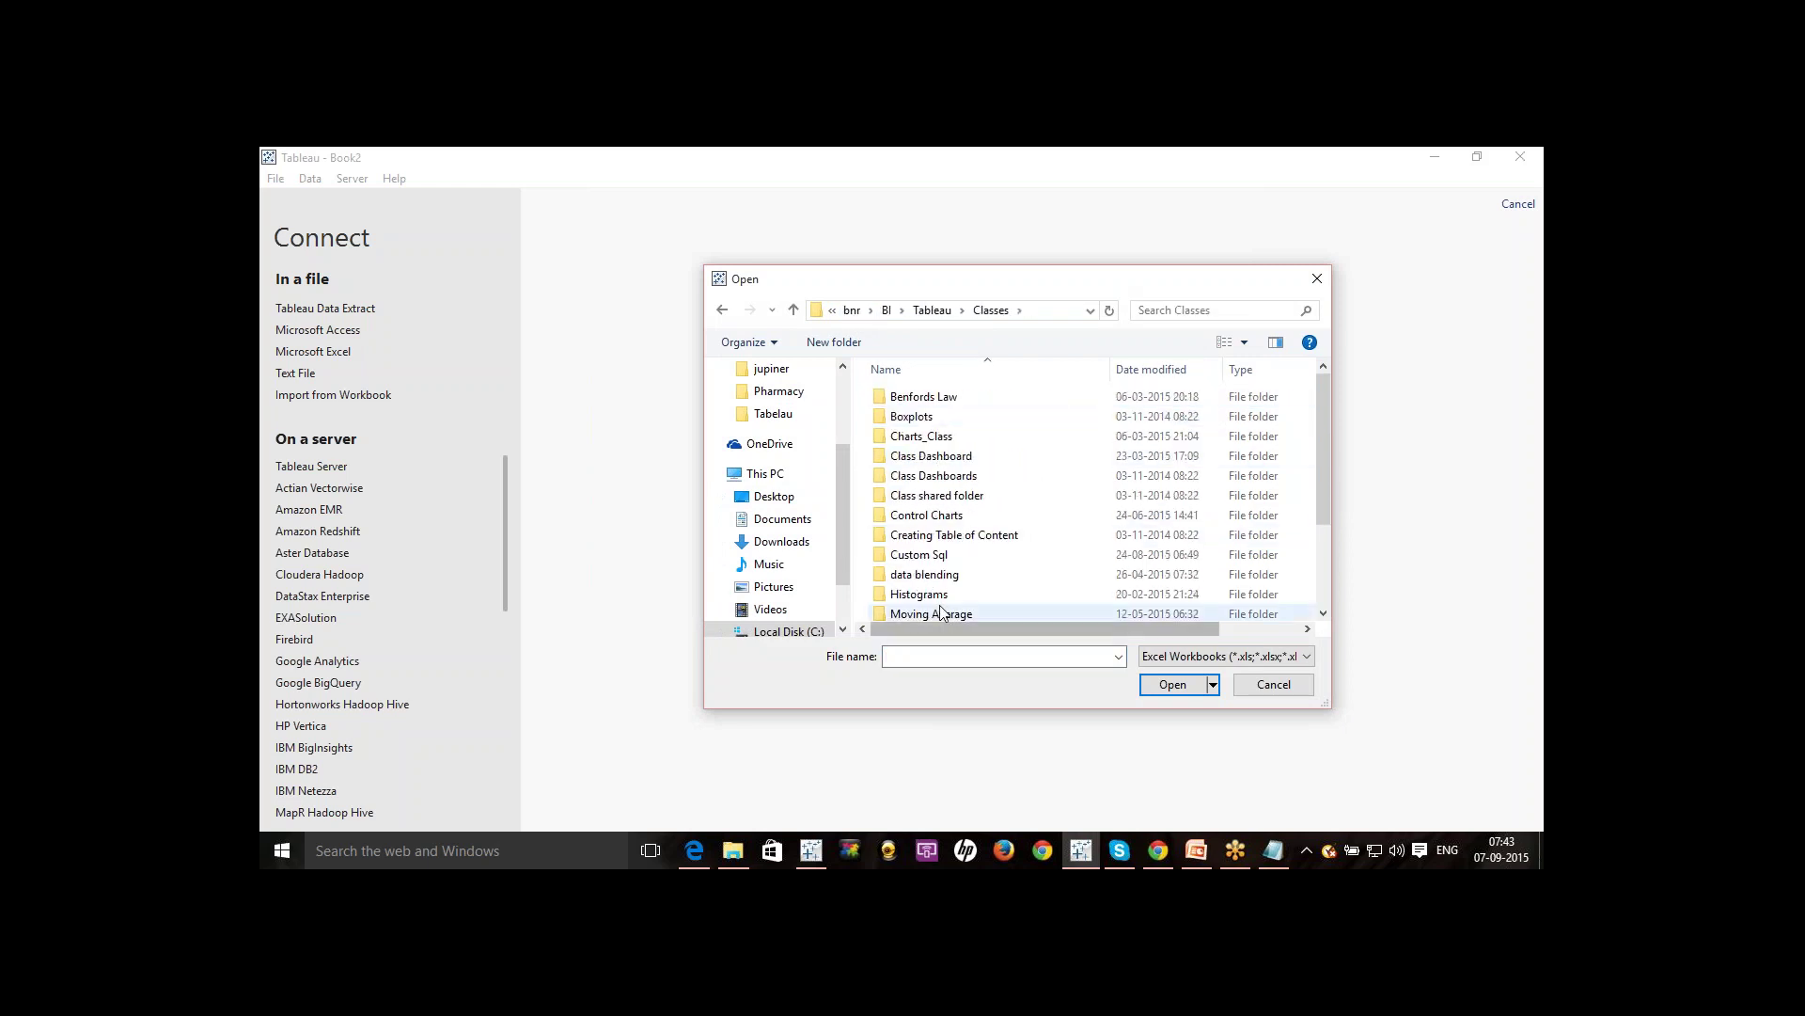
drag(1318, 477, 1335, 533)
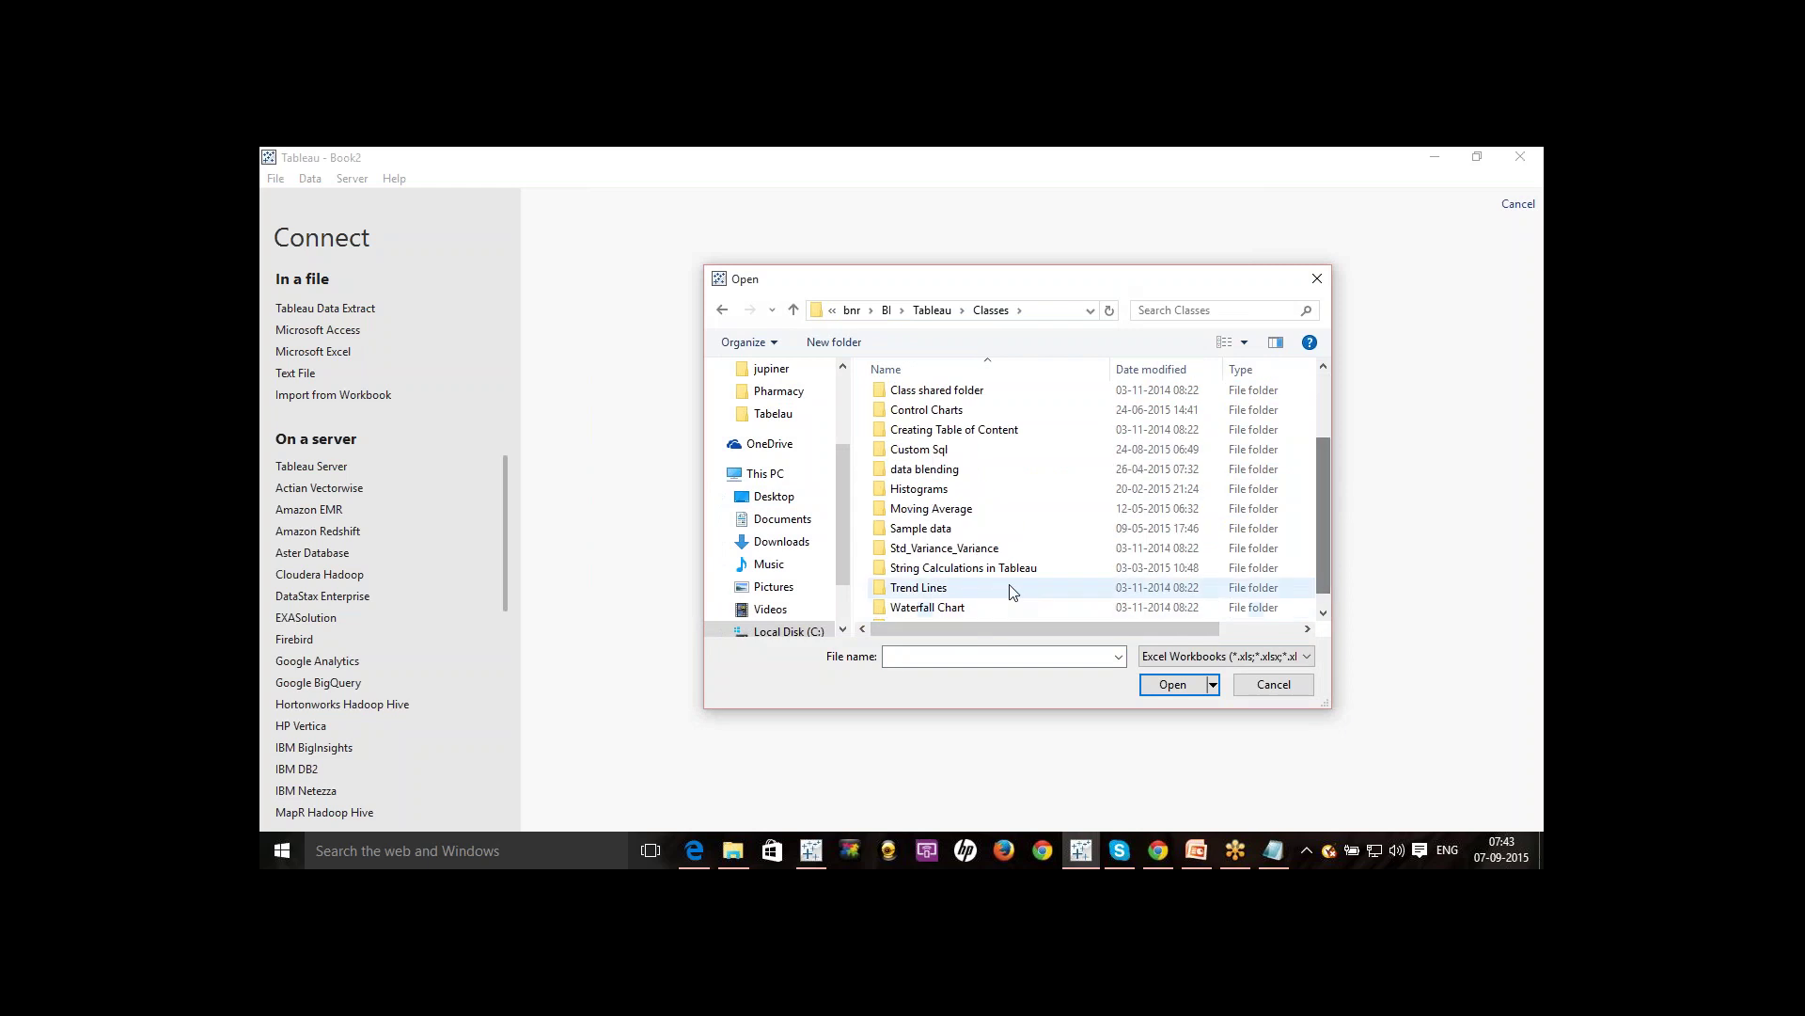
double_click(945, 529)
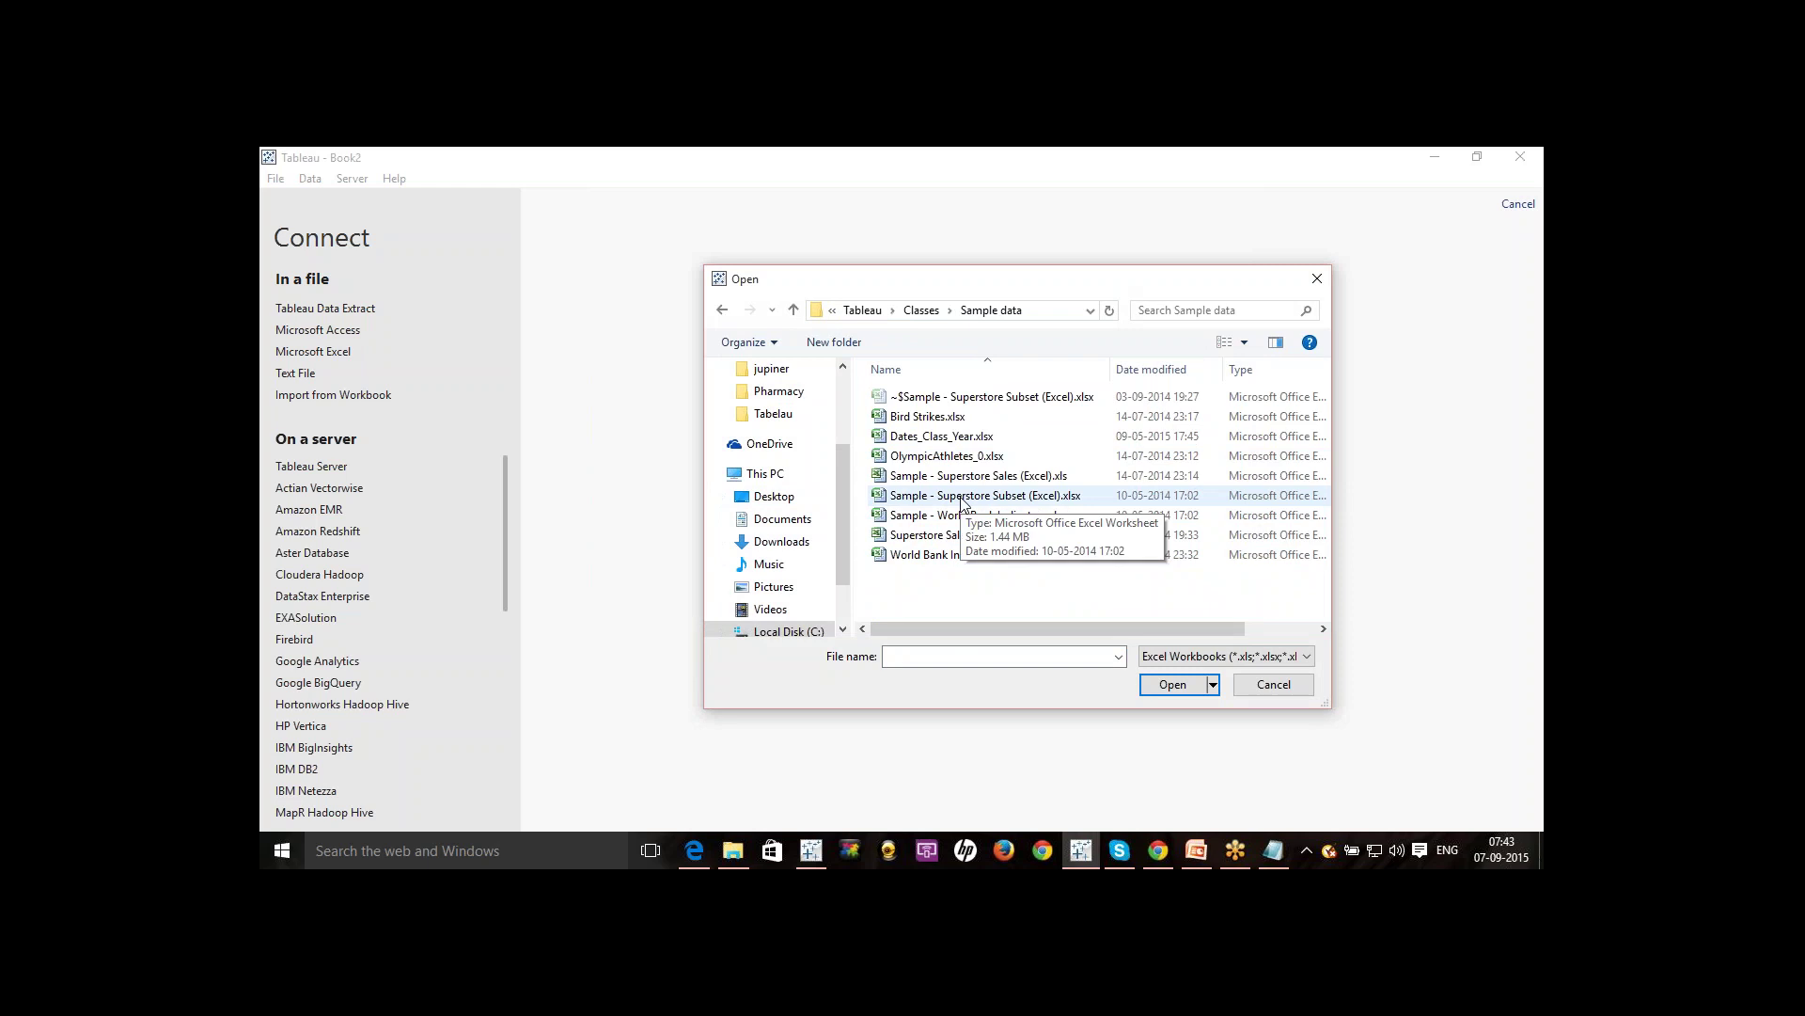
Review the ways to open Sample - Superstore Subset (Excel).xlsx, including the legacy connection, and connect to it with the standard option.
click(962, 505)
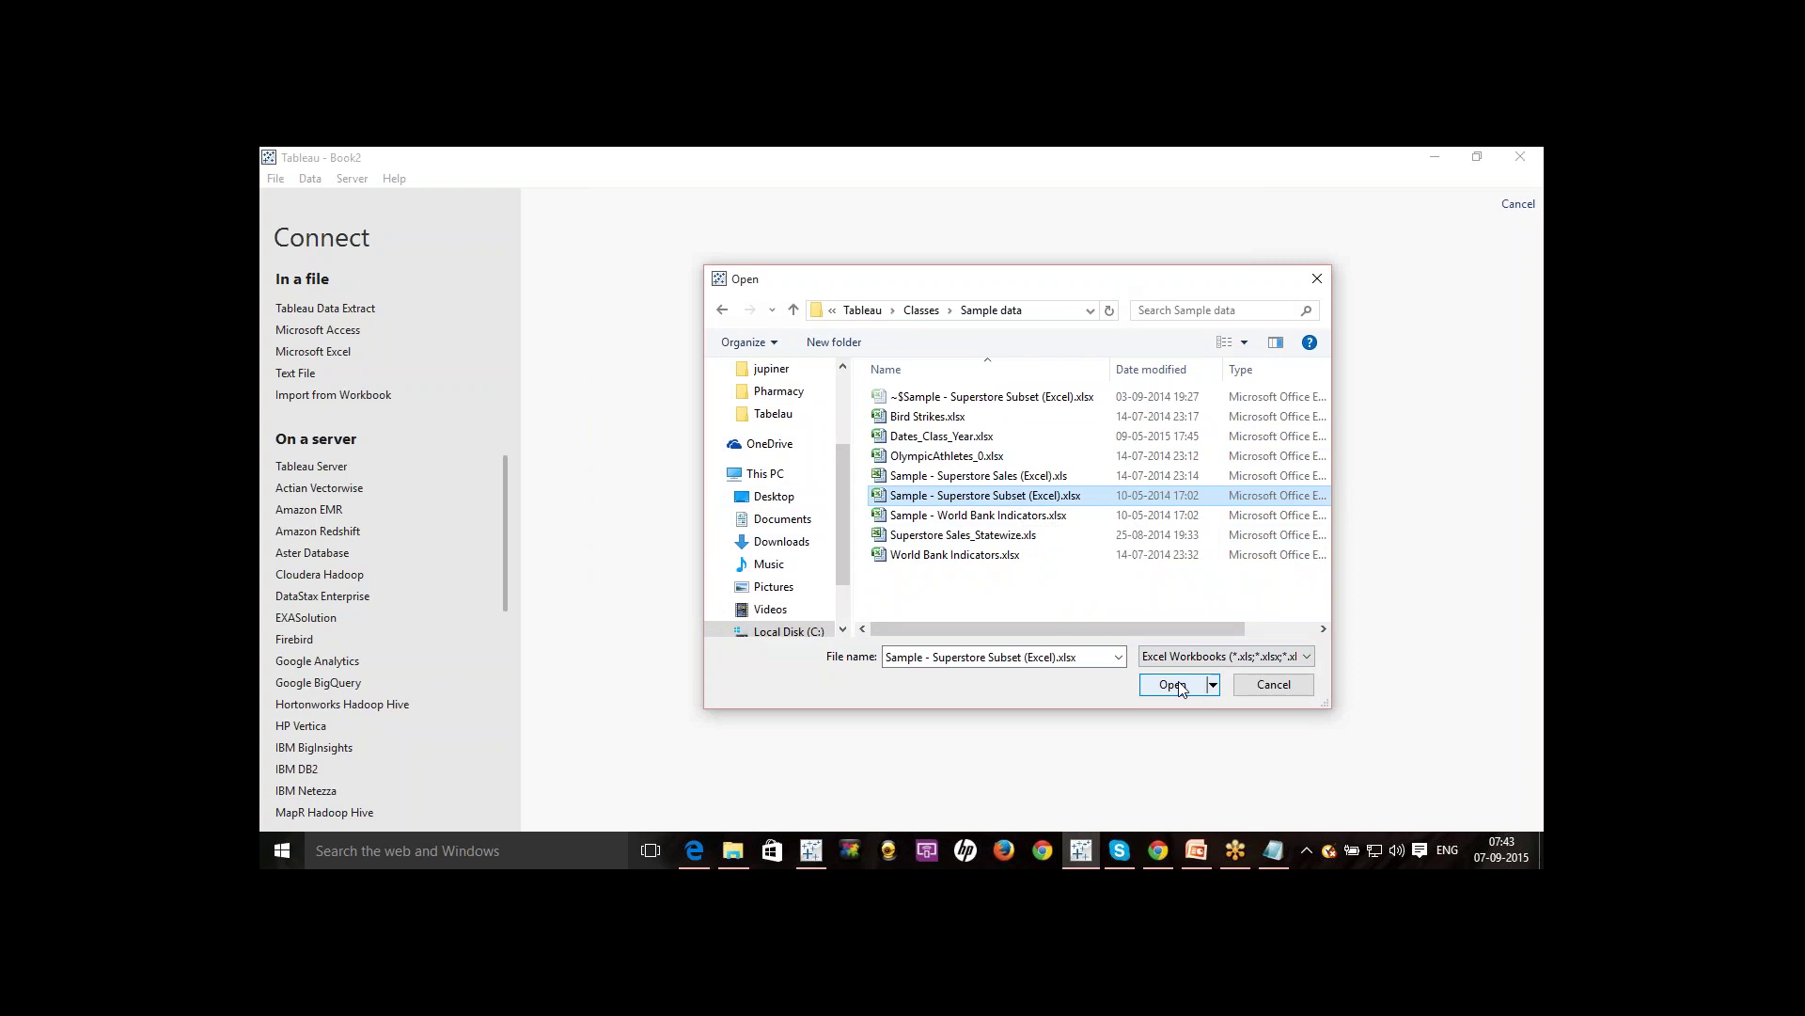
click(1215, 686)
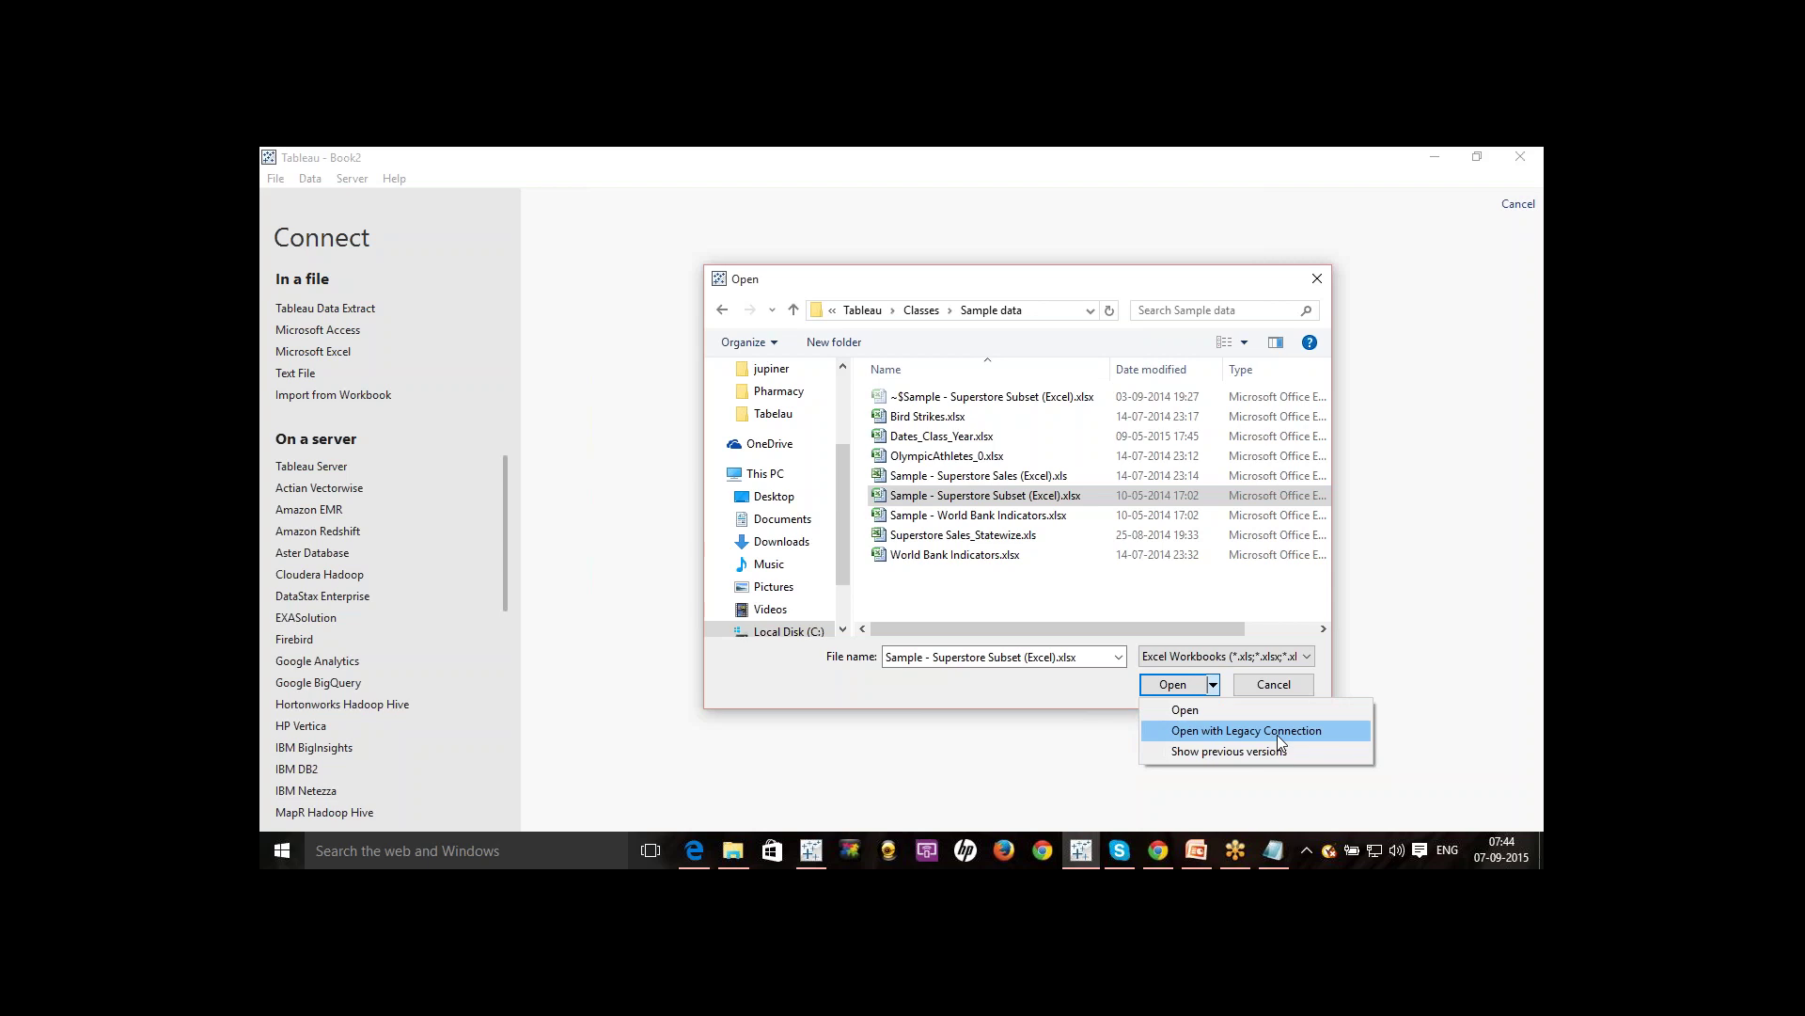
click(1019, 758)
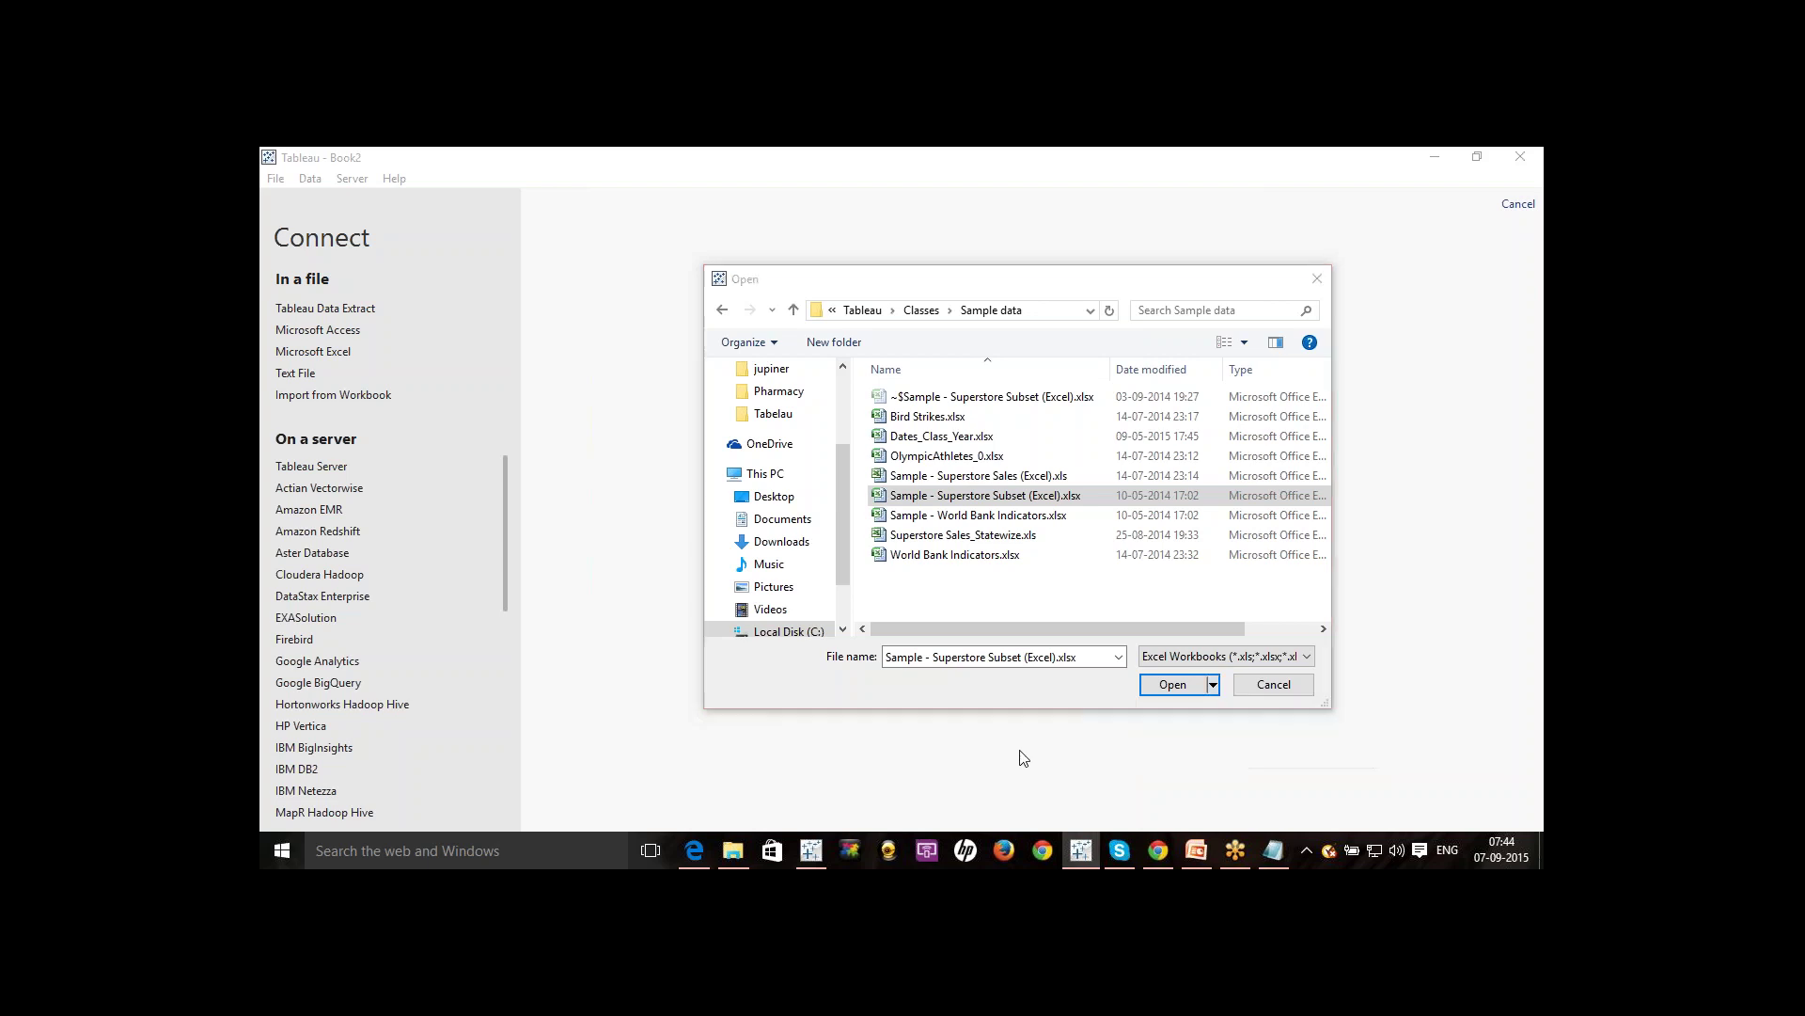
click(1172, 686)
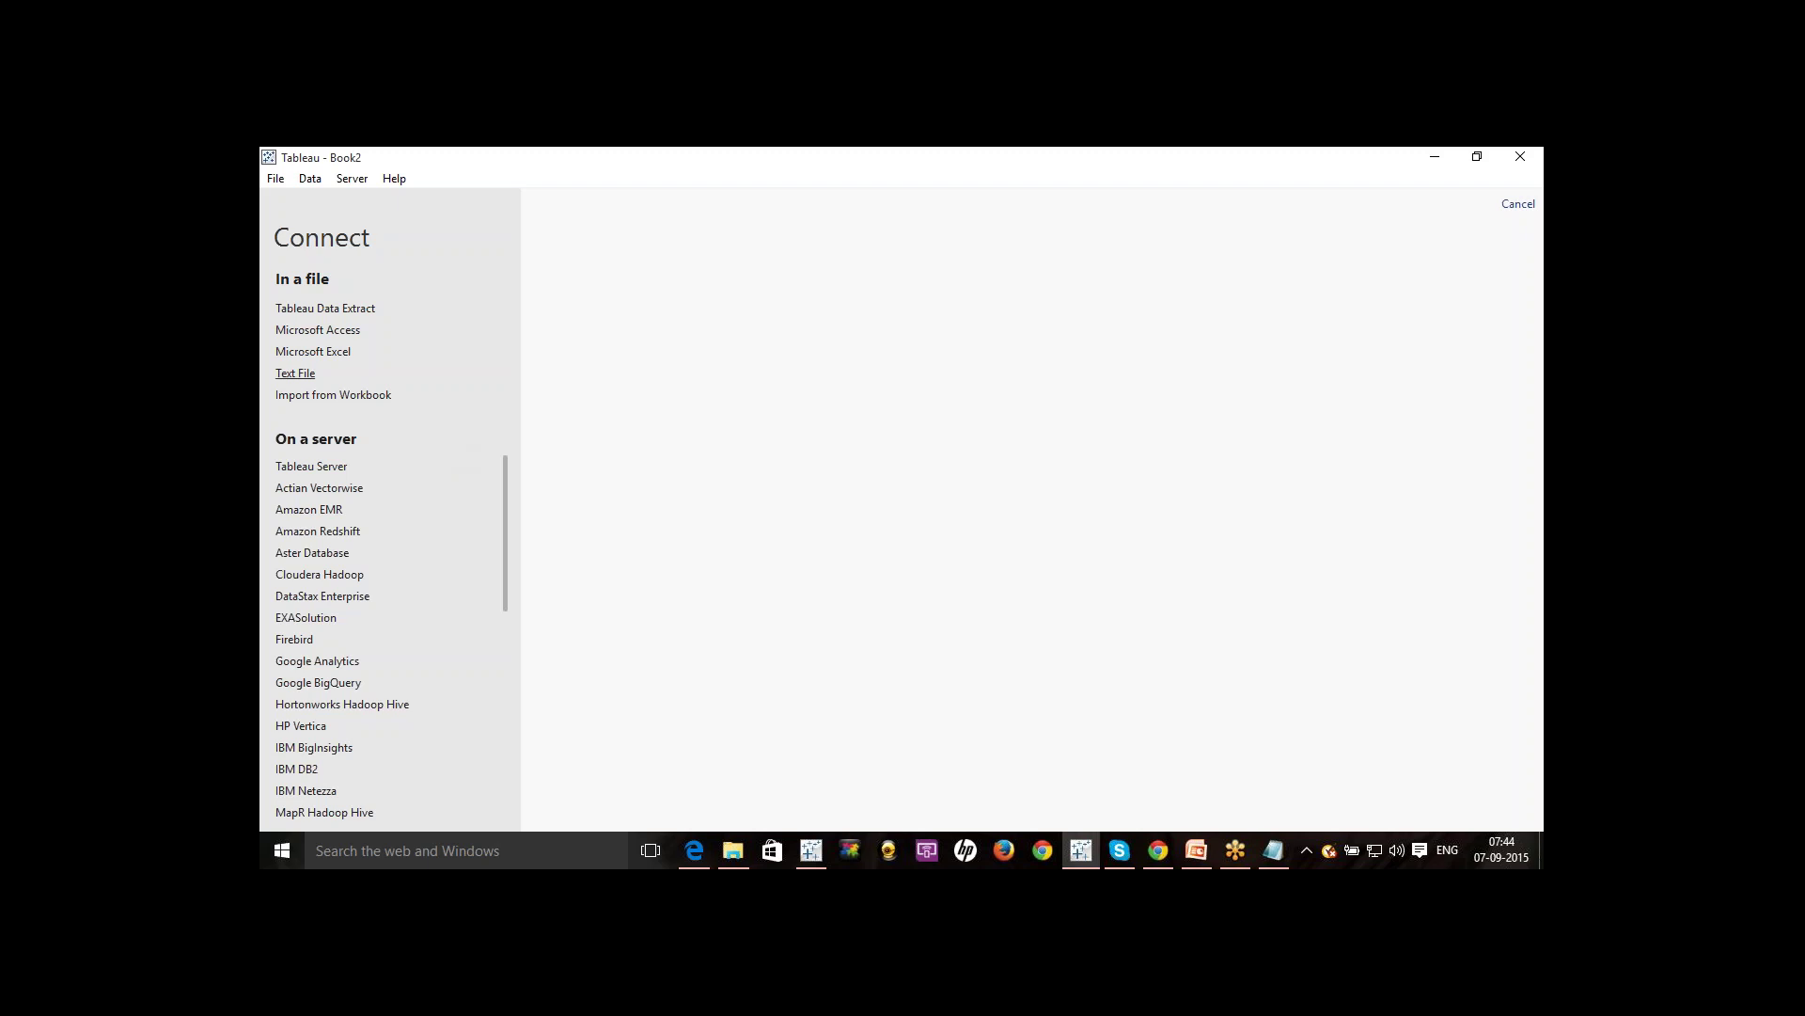
click(340, 354)
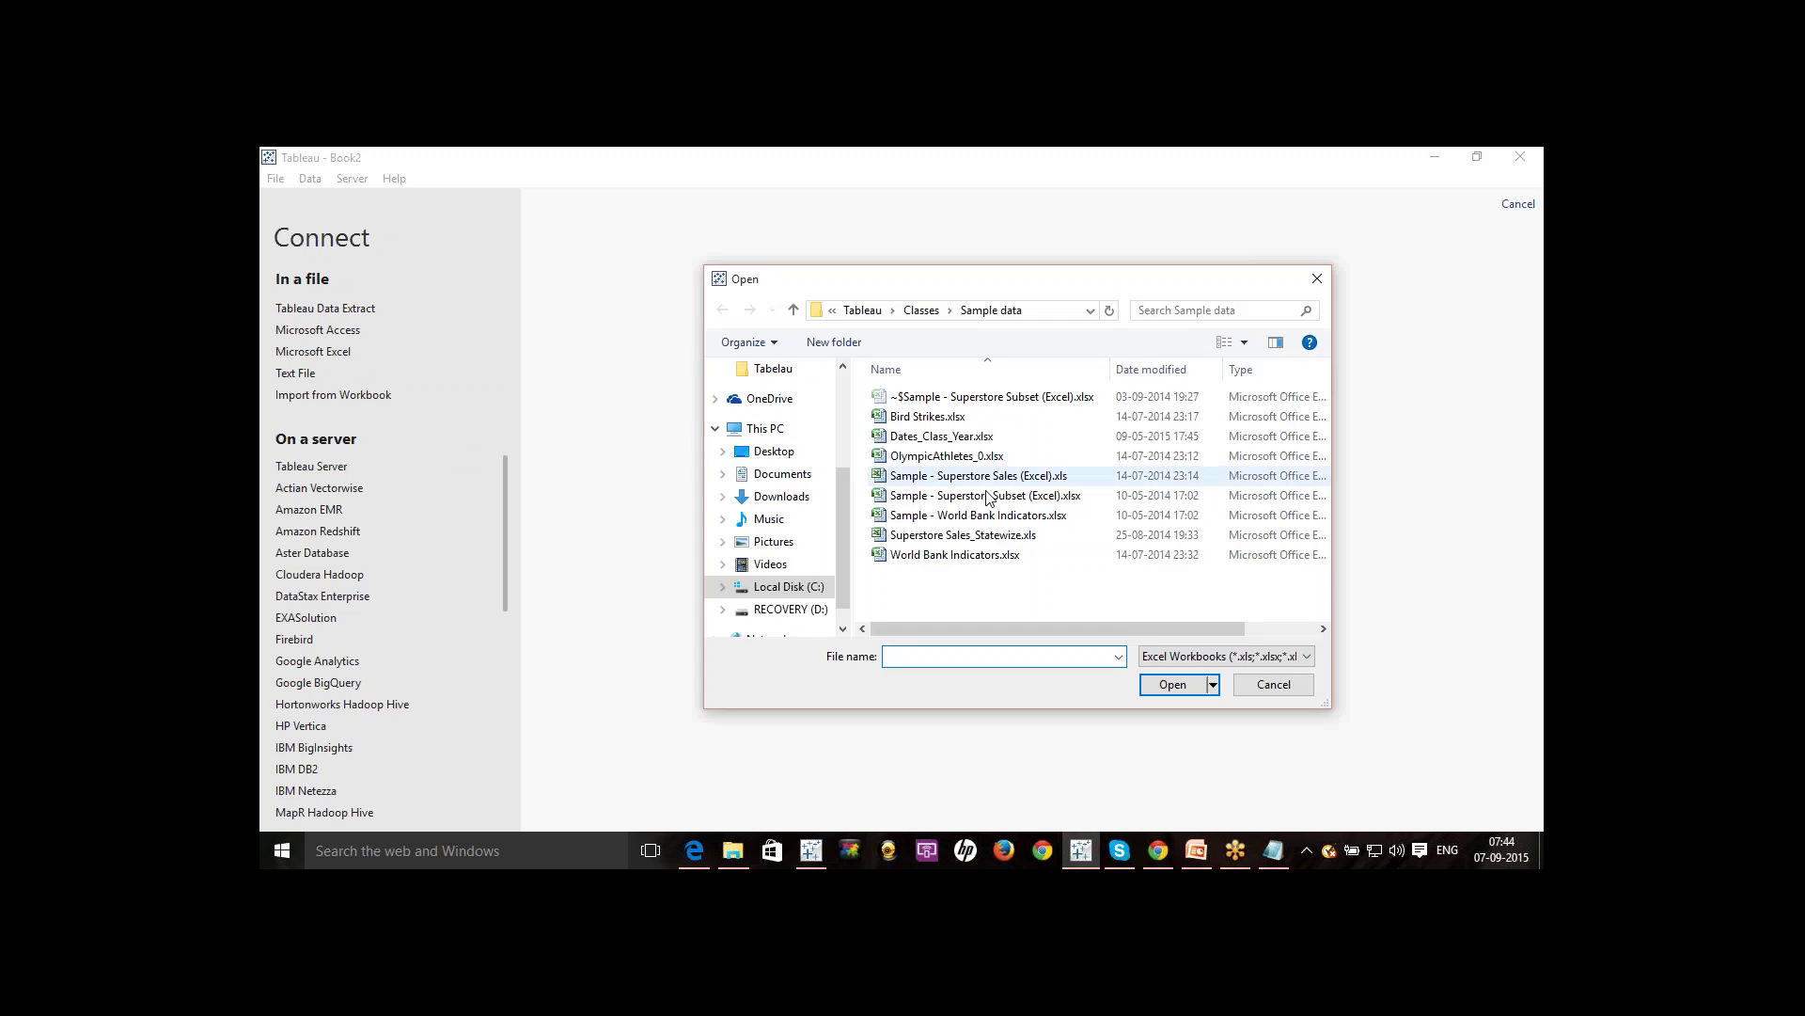
double_click(973, 496)
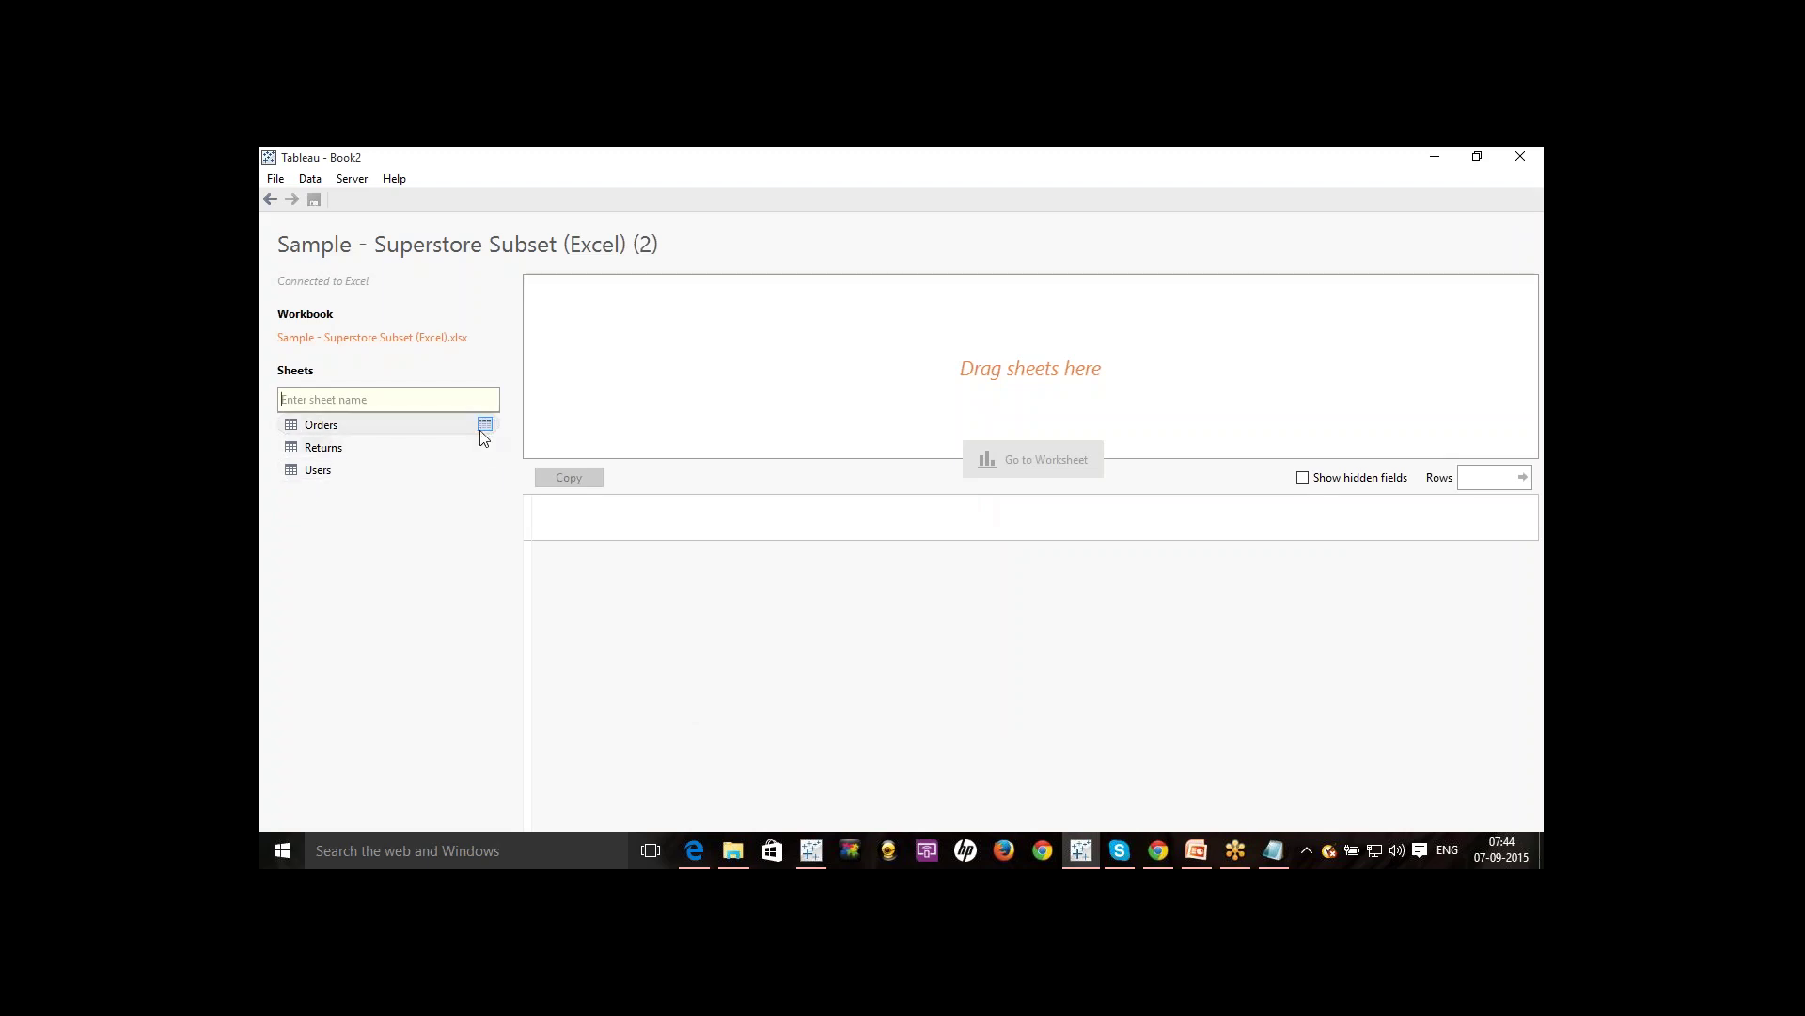
Preview the Orders sheet's data, look across its columns and close the preview.
click(484, 425)
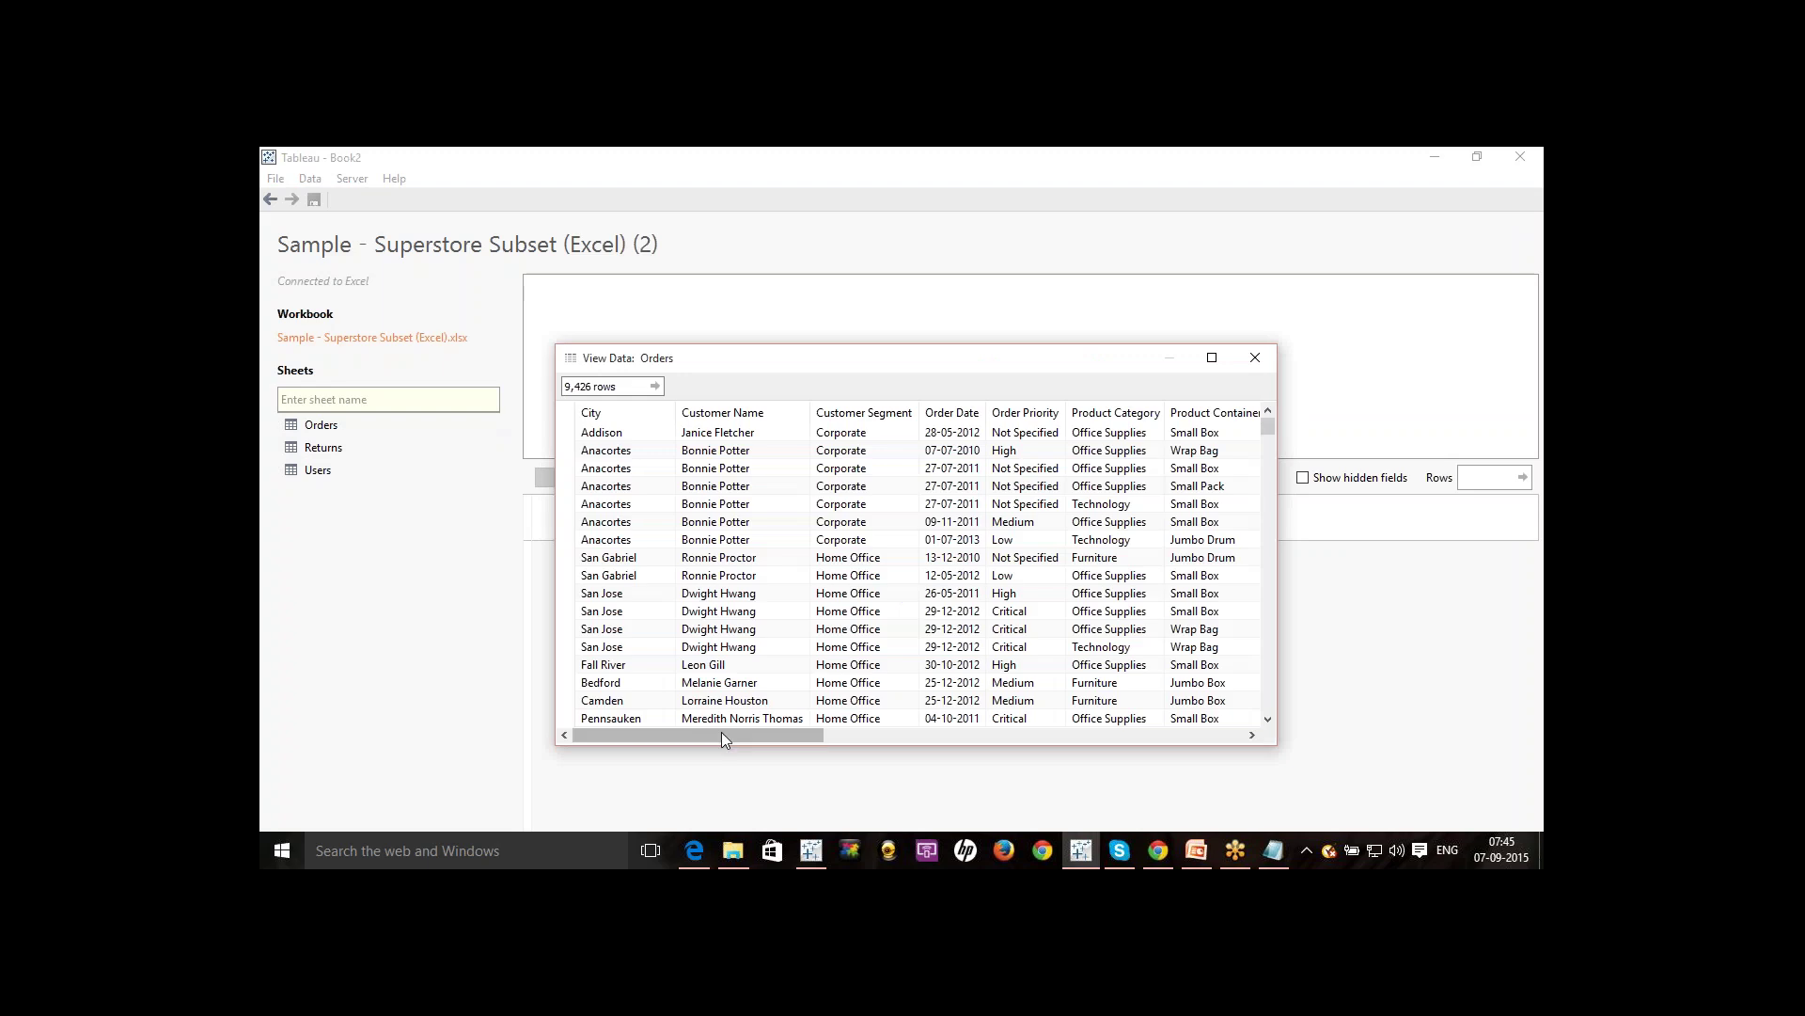
mouse_move(724, 738)
mouse_down()
mouse_move(794, 735)
mouse_move(724, 739)
mouse_up()
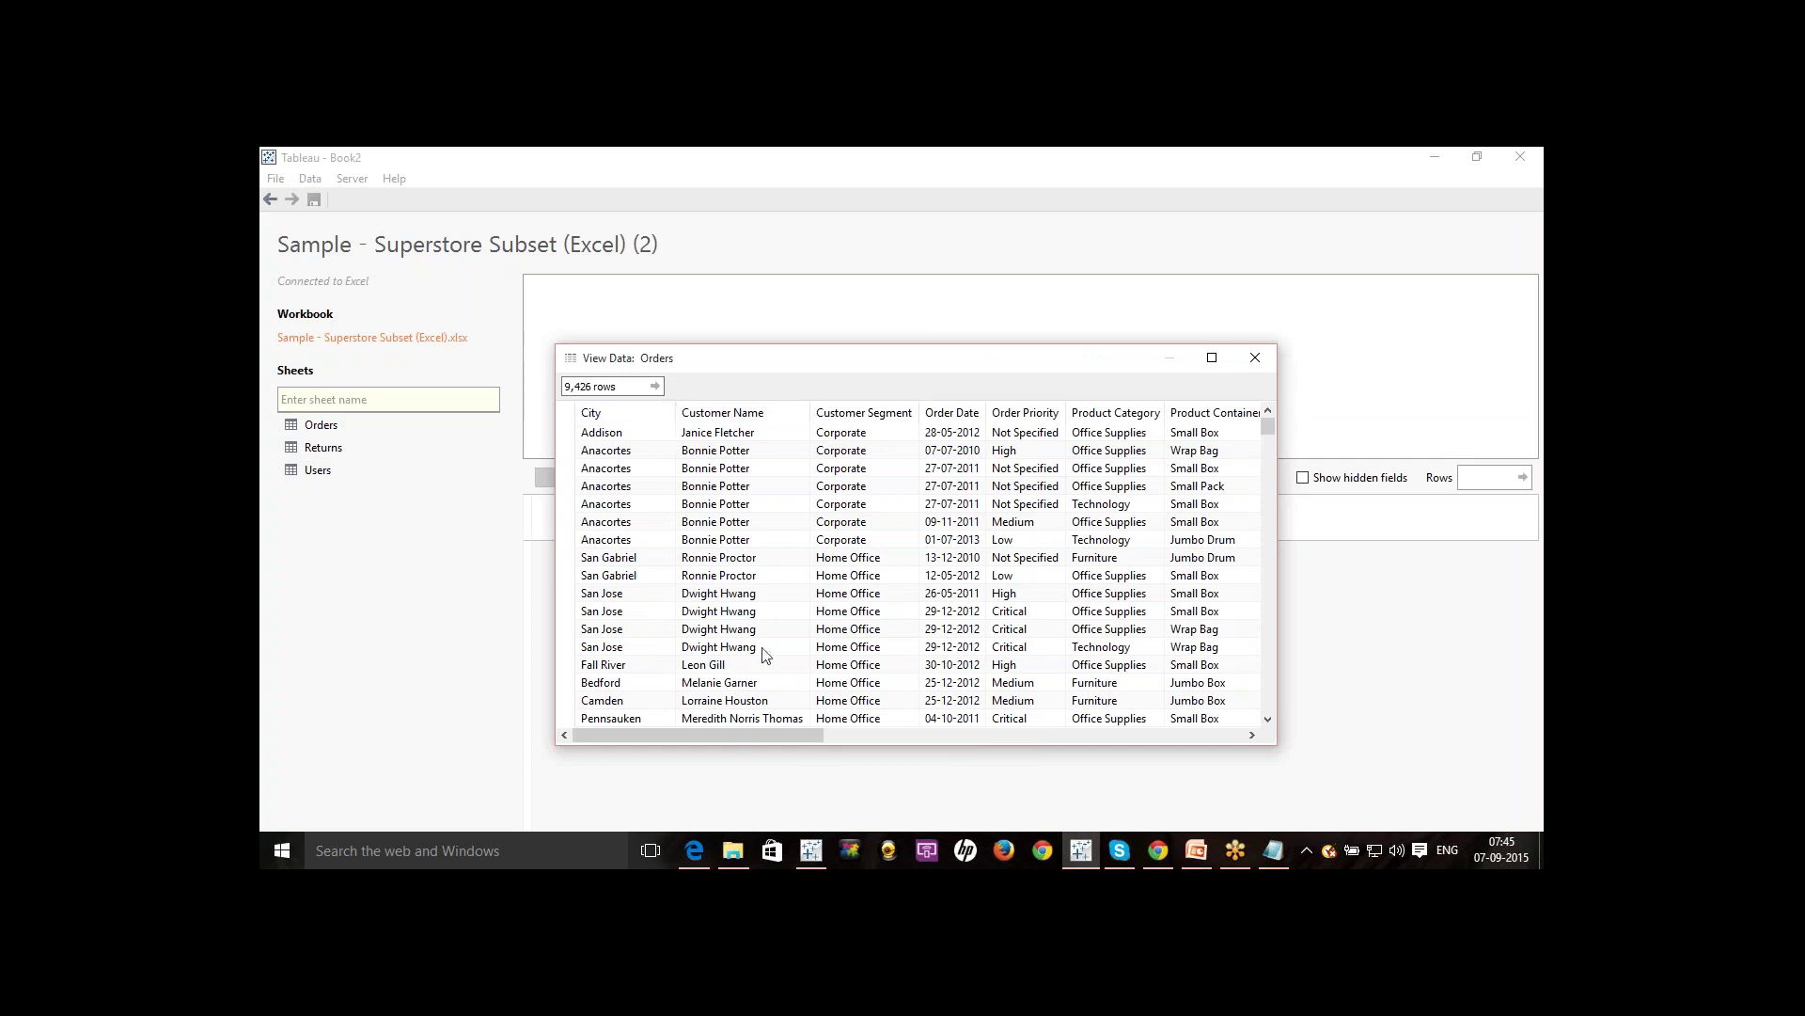
drag(742, 733, 702, 731)
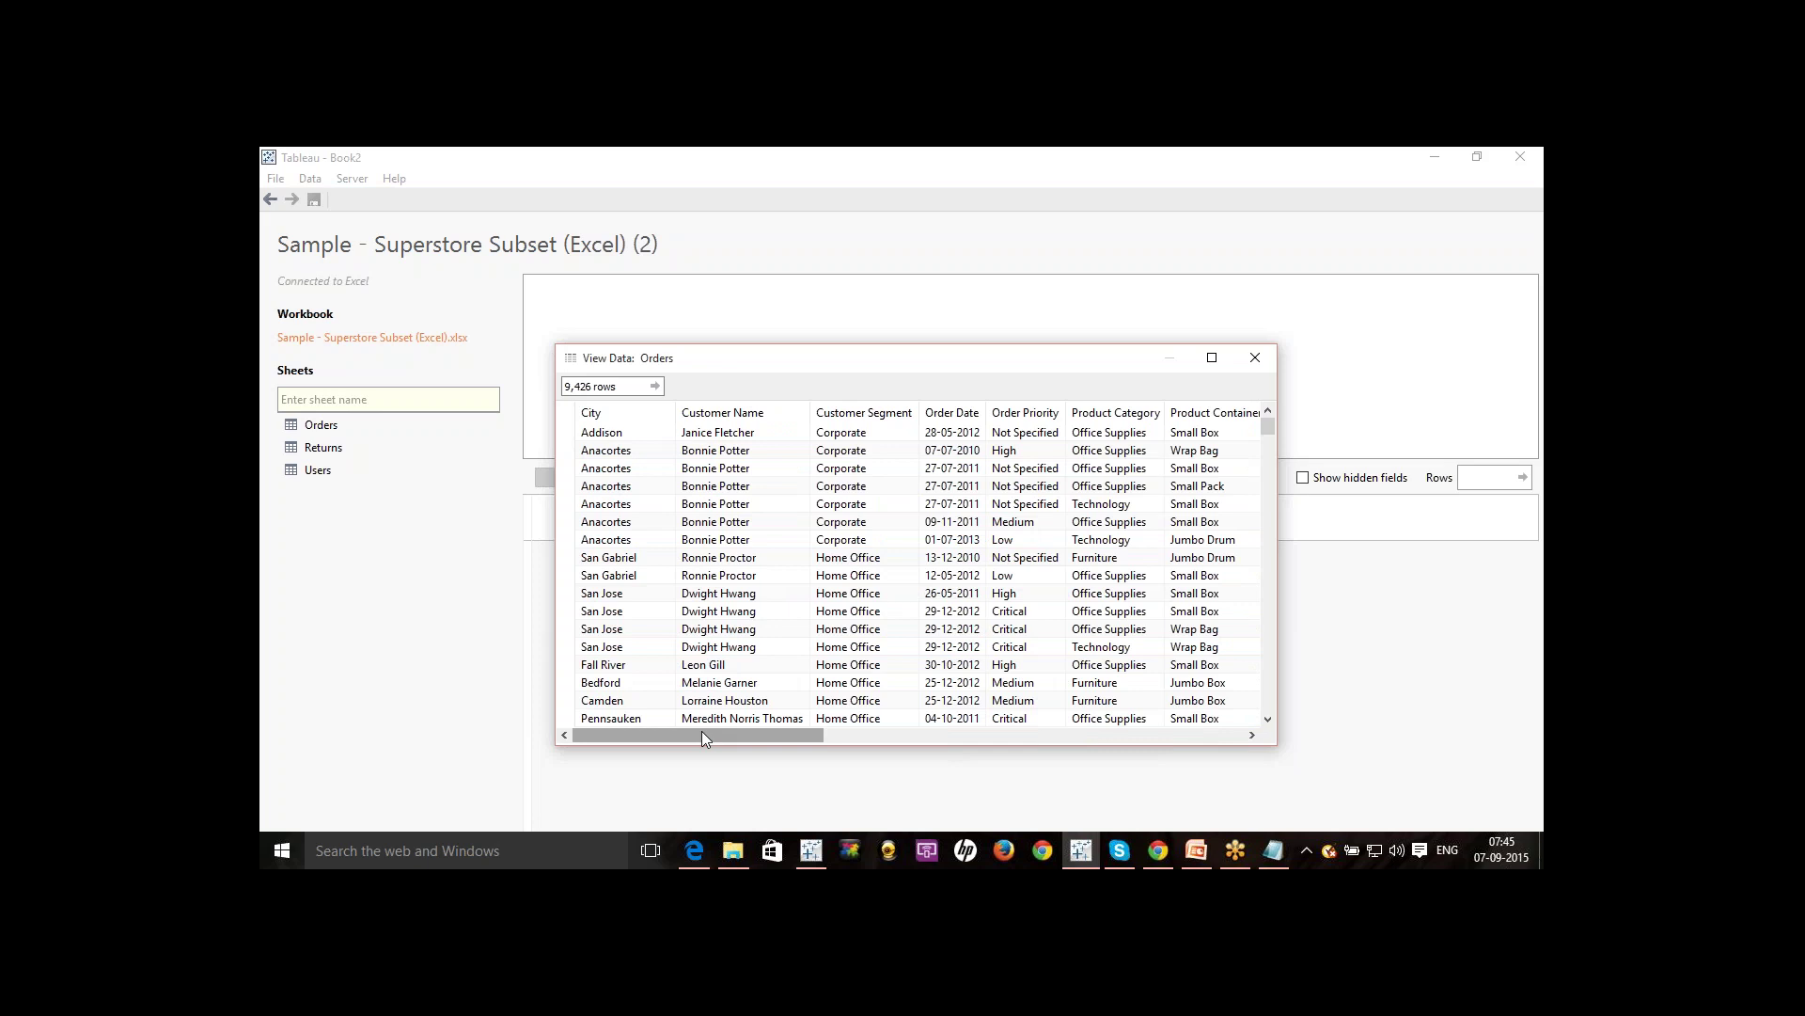
drag(701, 735, 1157, 736)
click(1256, 359)
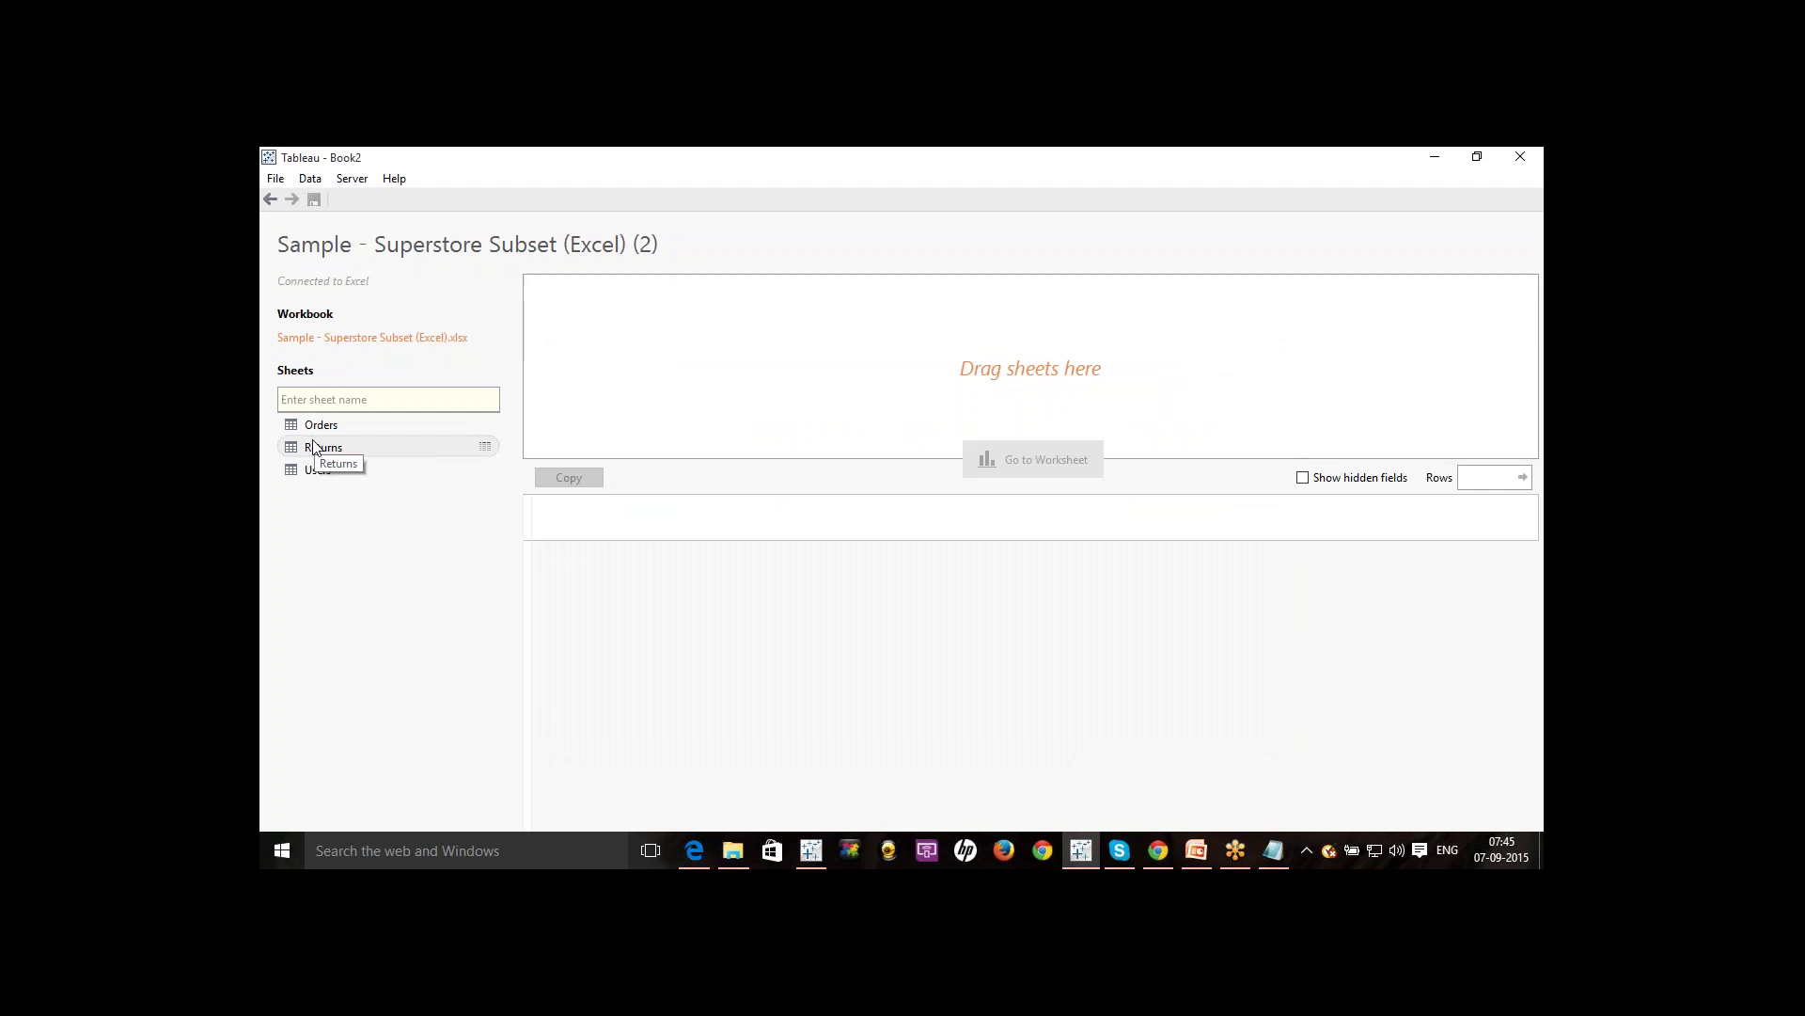
Add the Orders sheet to the data source canvas.
click(387, 395)
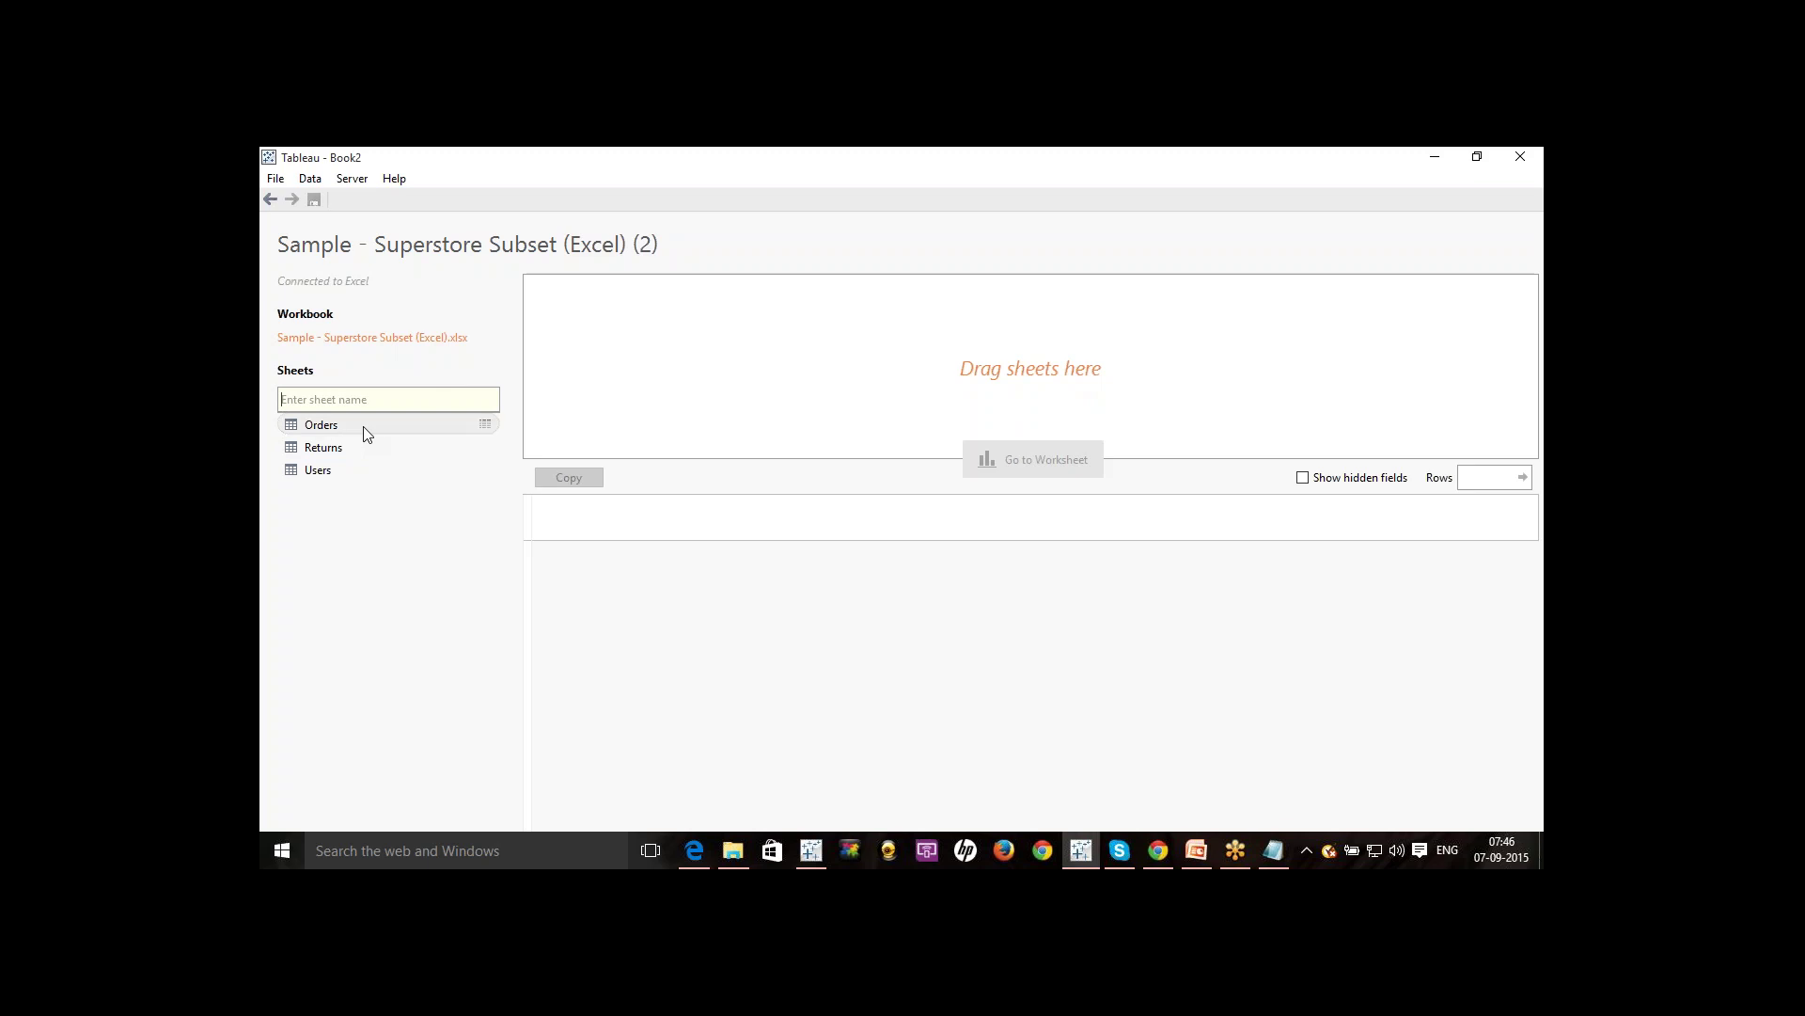
drag(363, 429, 704, 364)
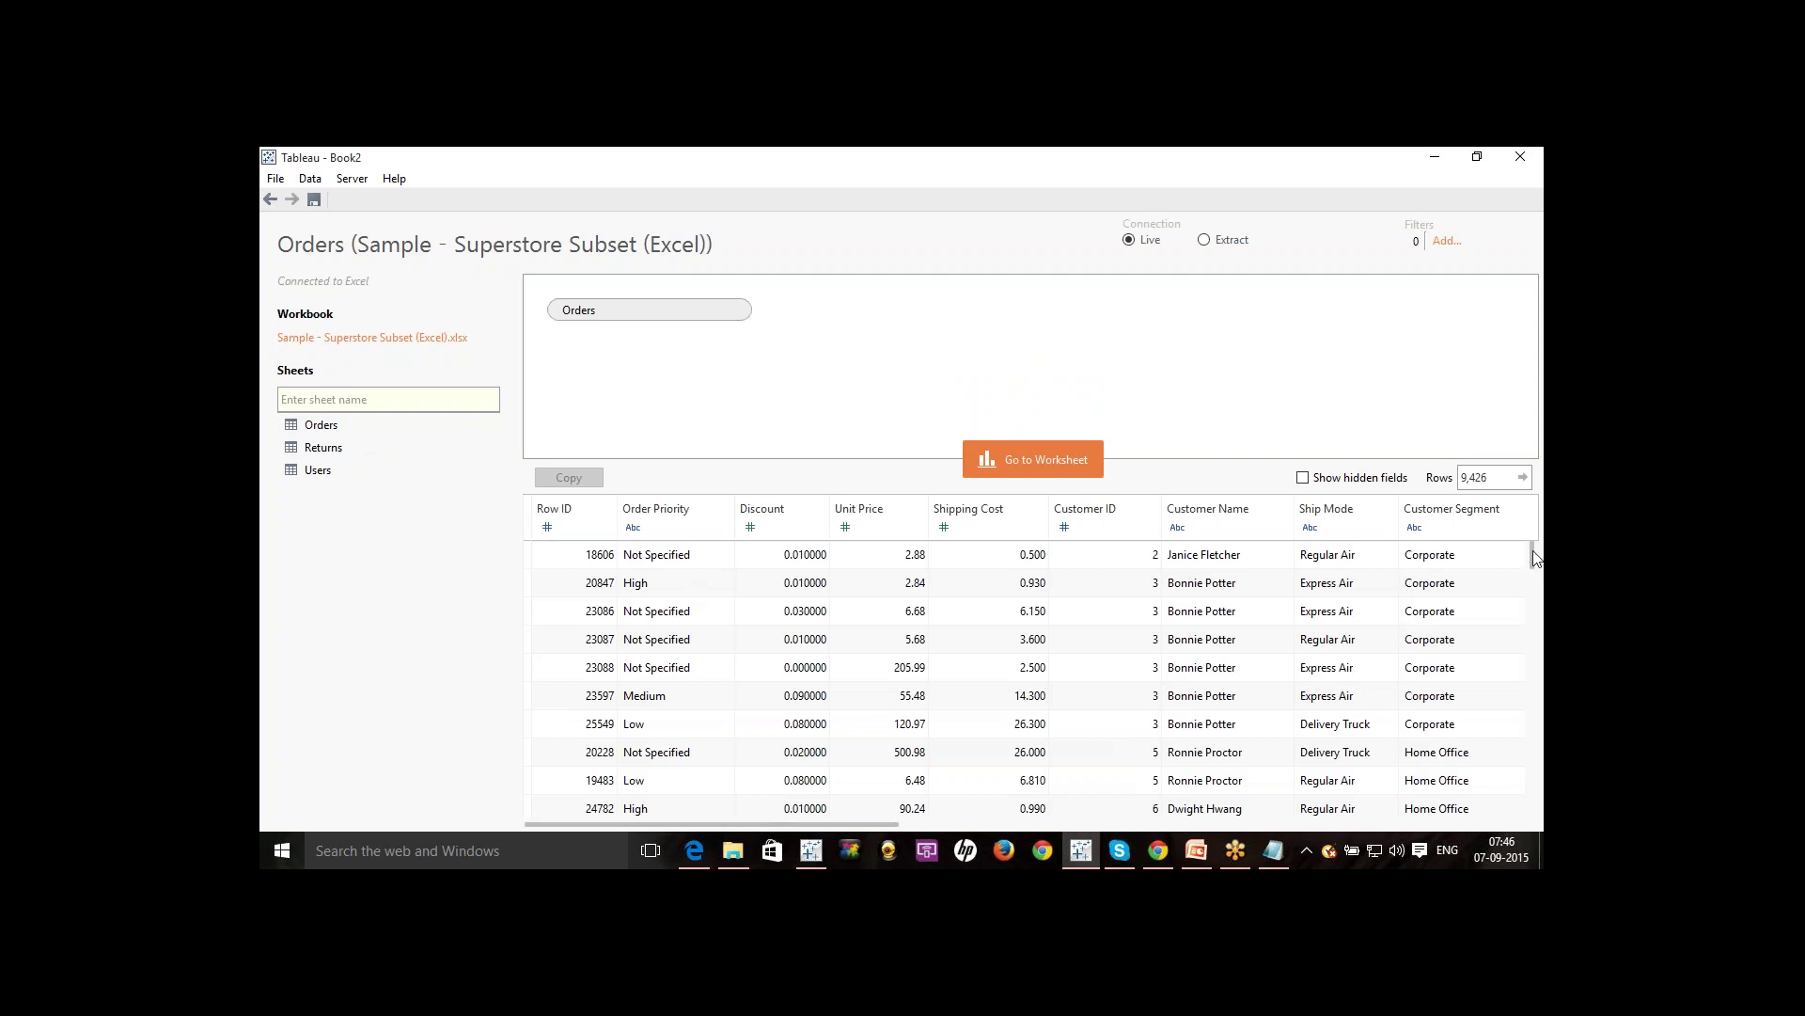
mouse_move(1535, 557)
mouse_down()
mouse_move(1535, 602)
mouse_move(1534, 554)
mouse_up()
Add the Returns and Users sheets to the canvas, each joined to Orders.
mouse_move(649, 310)
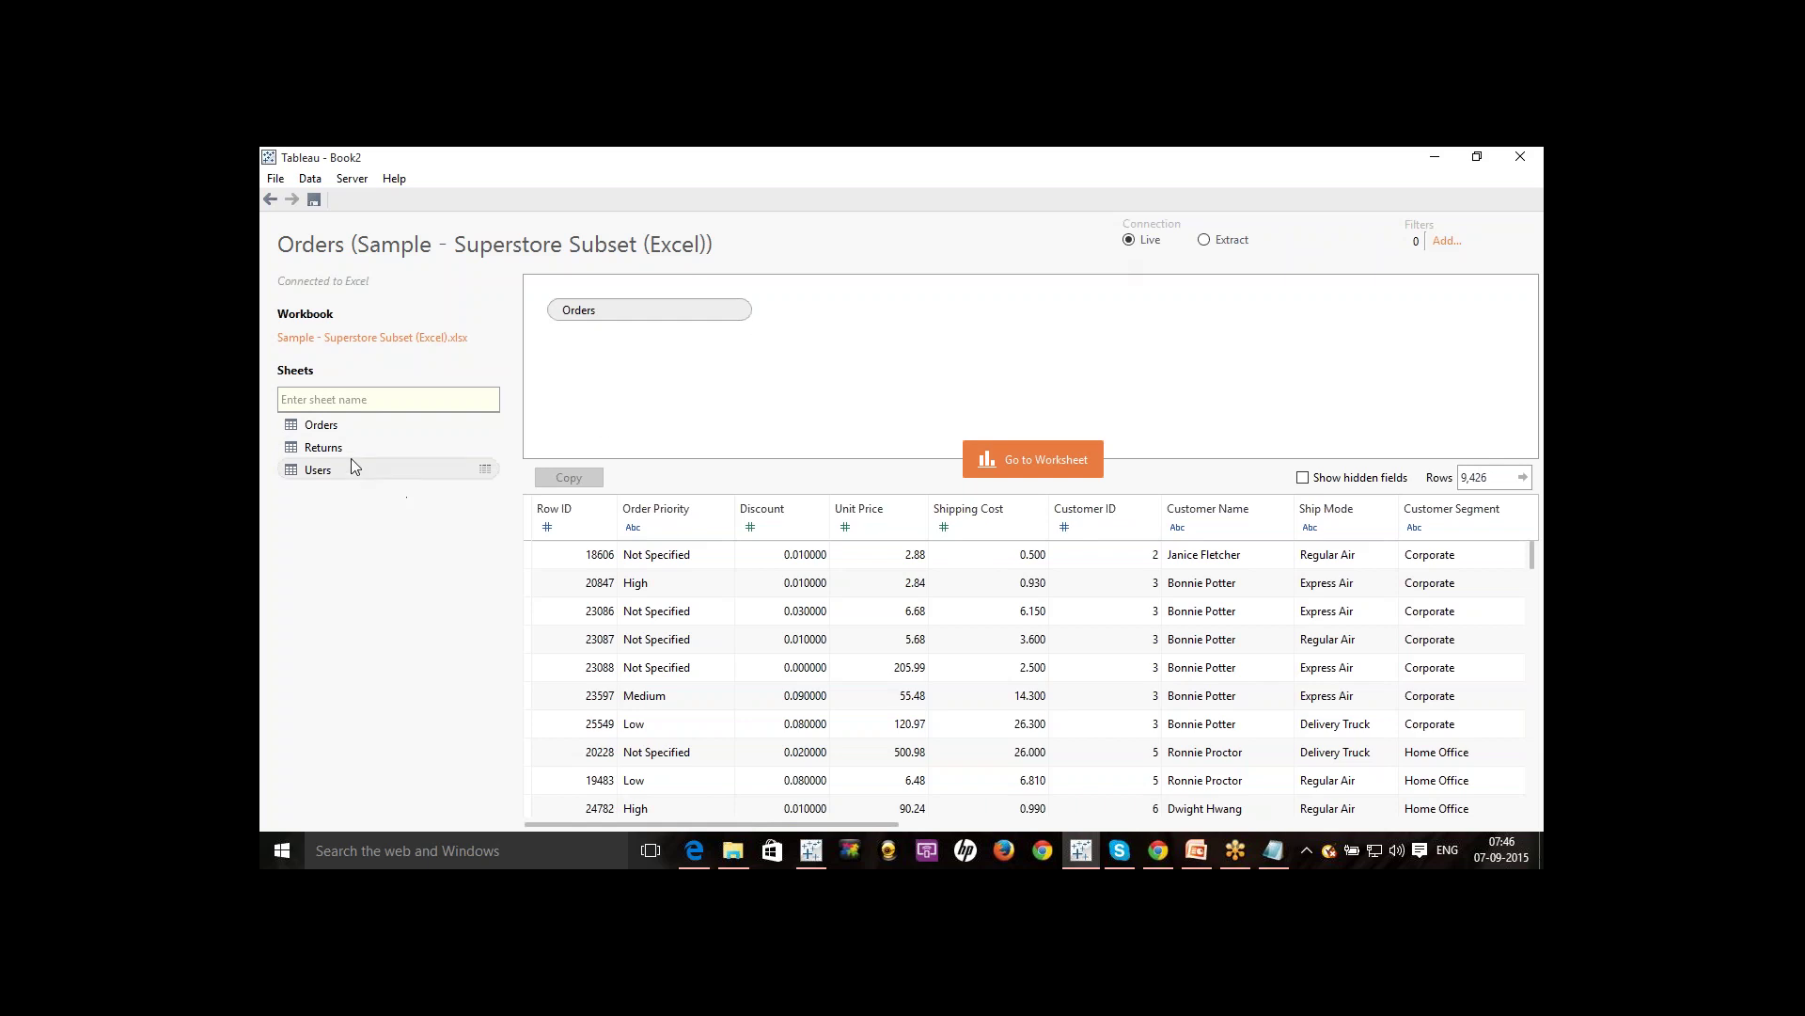
drag(346, 450, 931, 310)
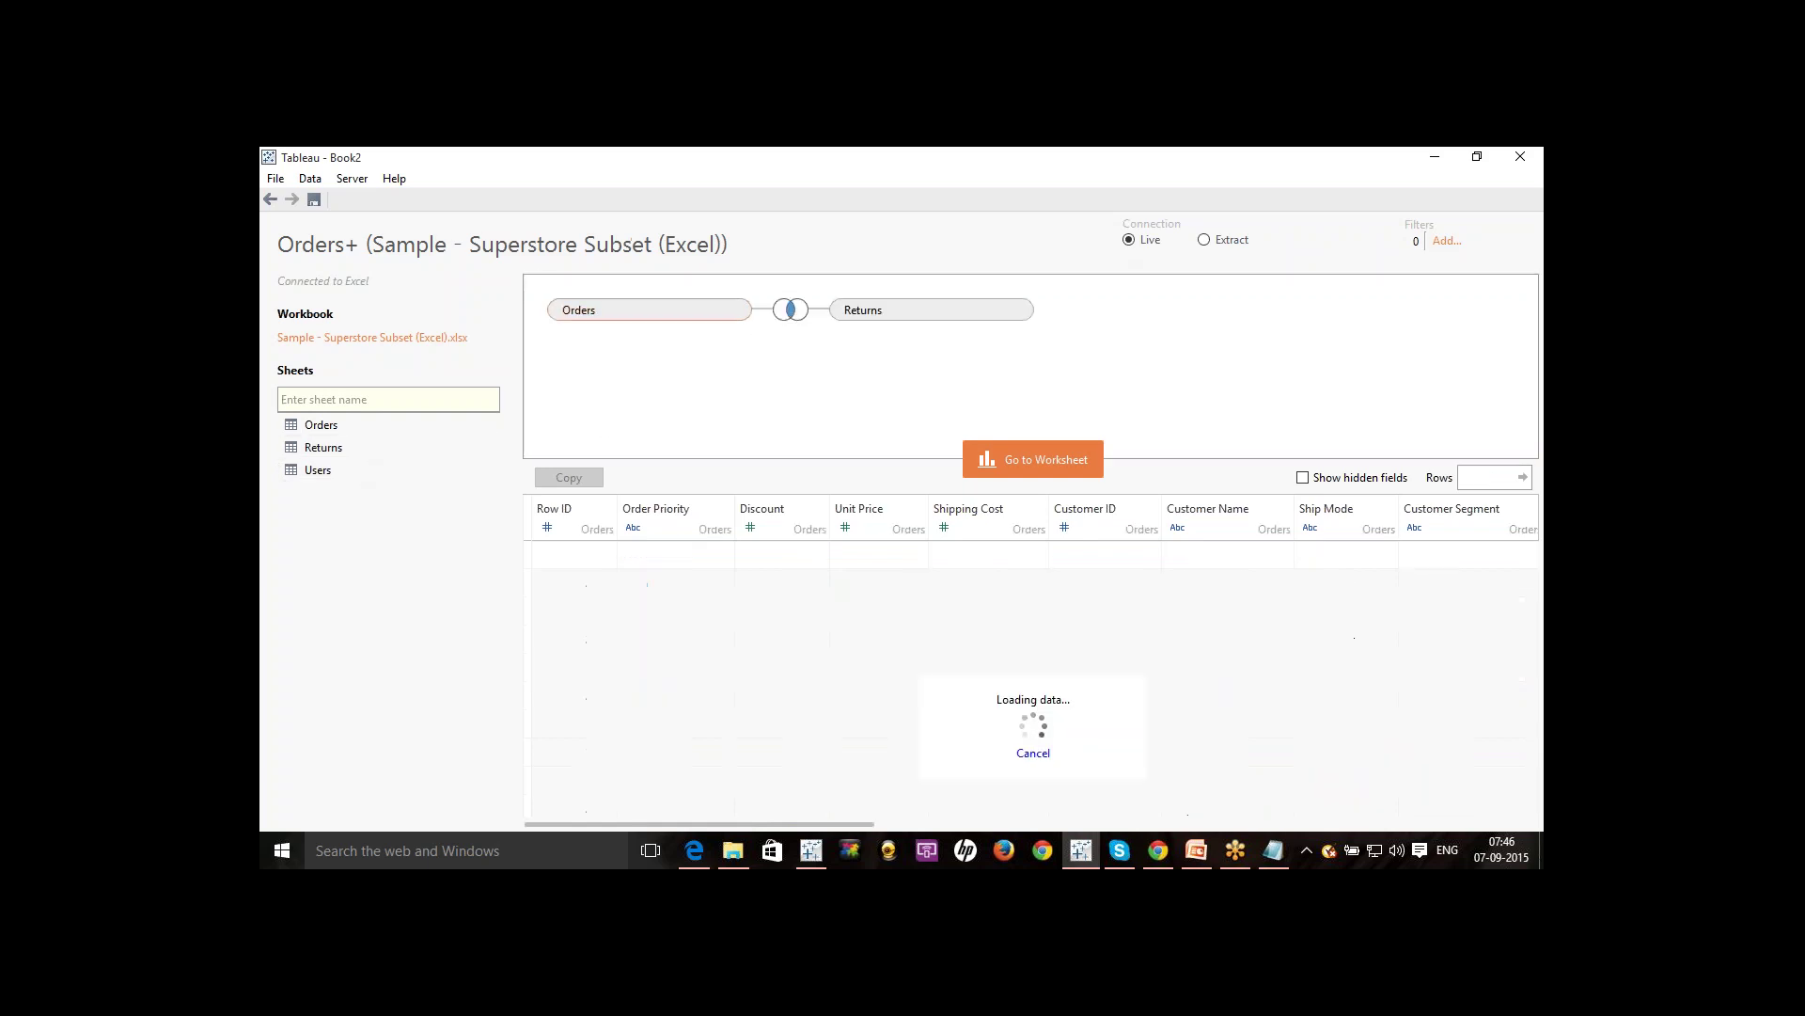
drag(318, 470, 893, 355)
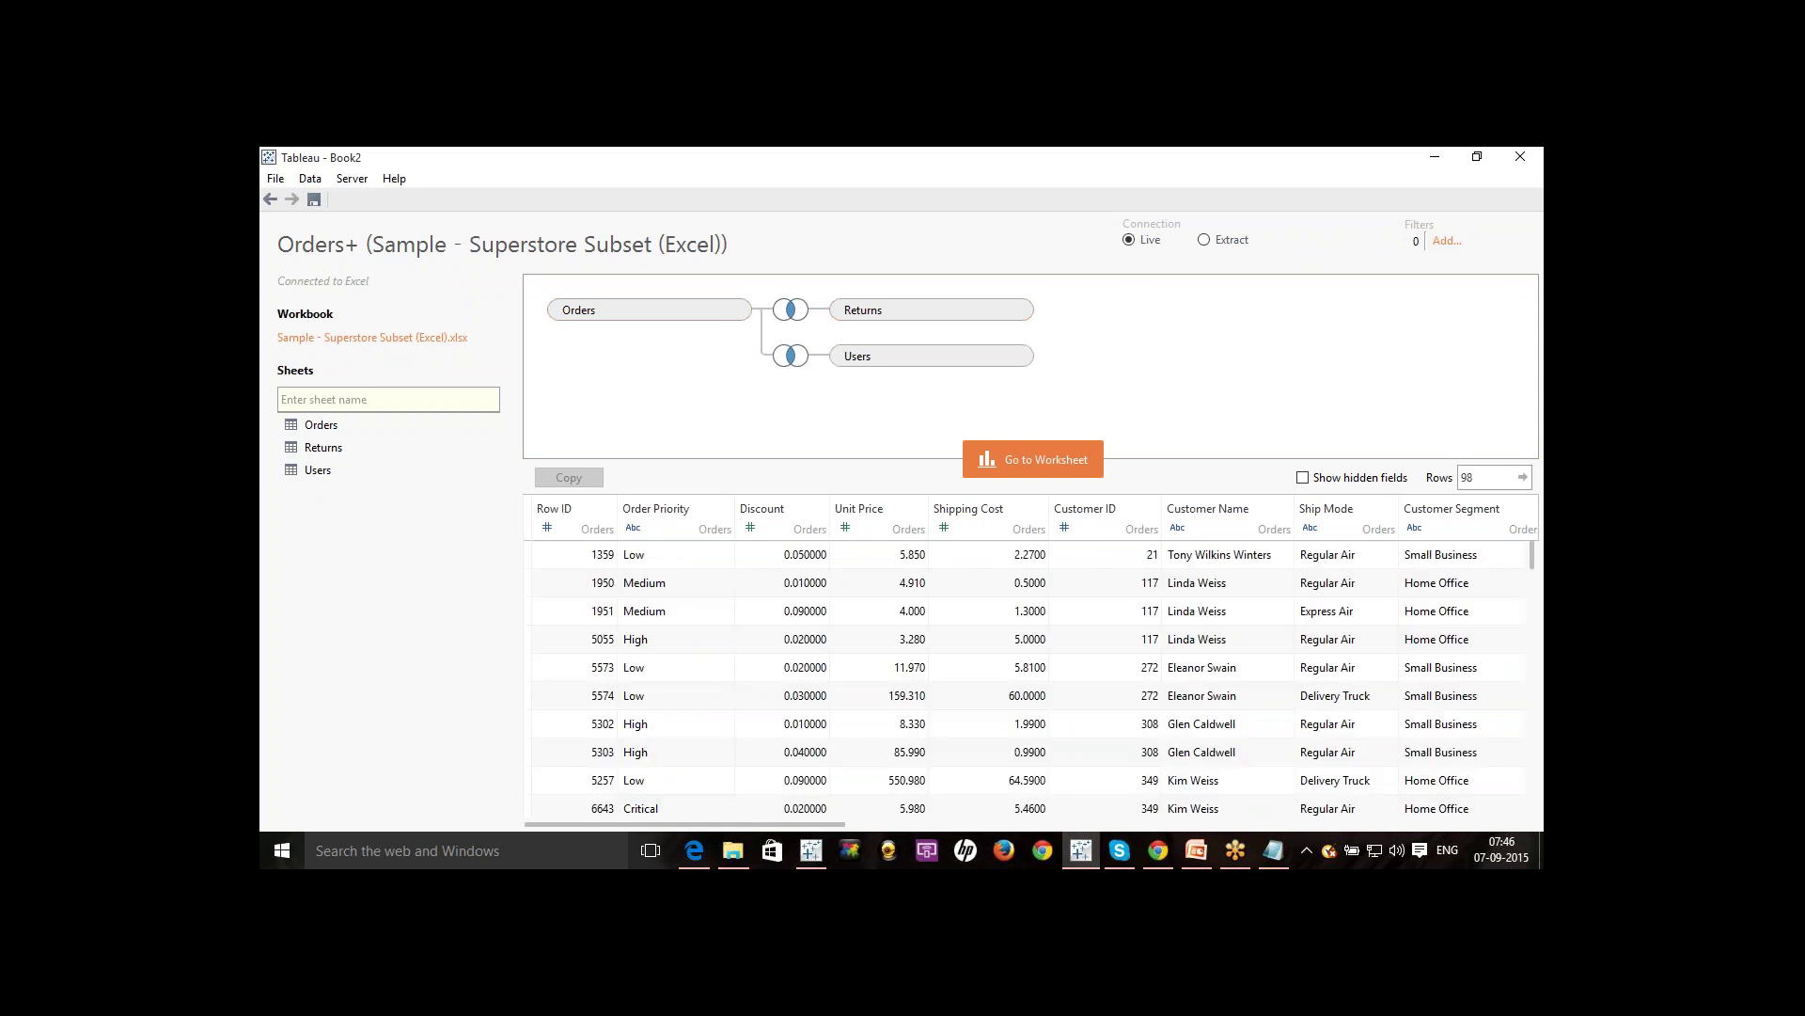
Review the join types and fields of the Orders–Returns join and remove Returns and Users from the canvas.
click(790, 310)
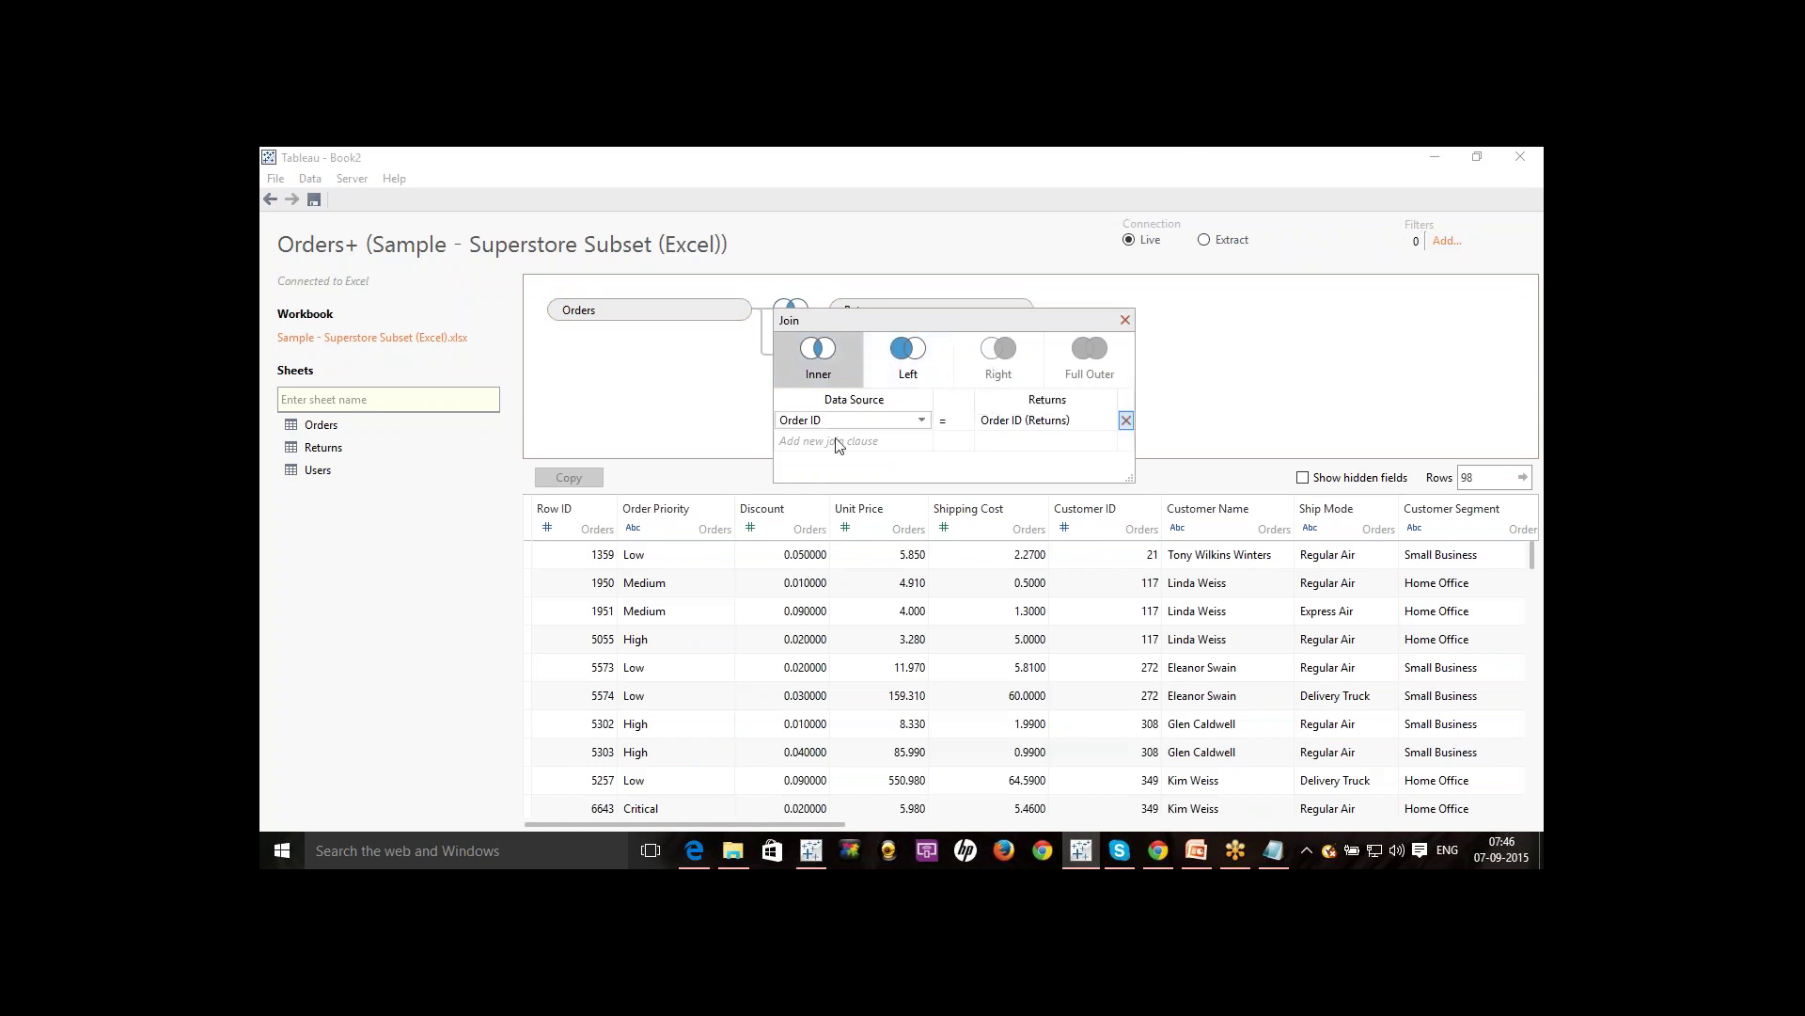
click(923, 422)
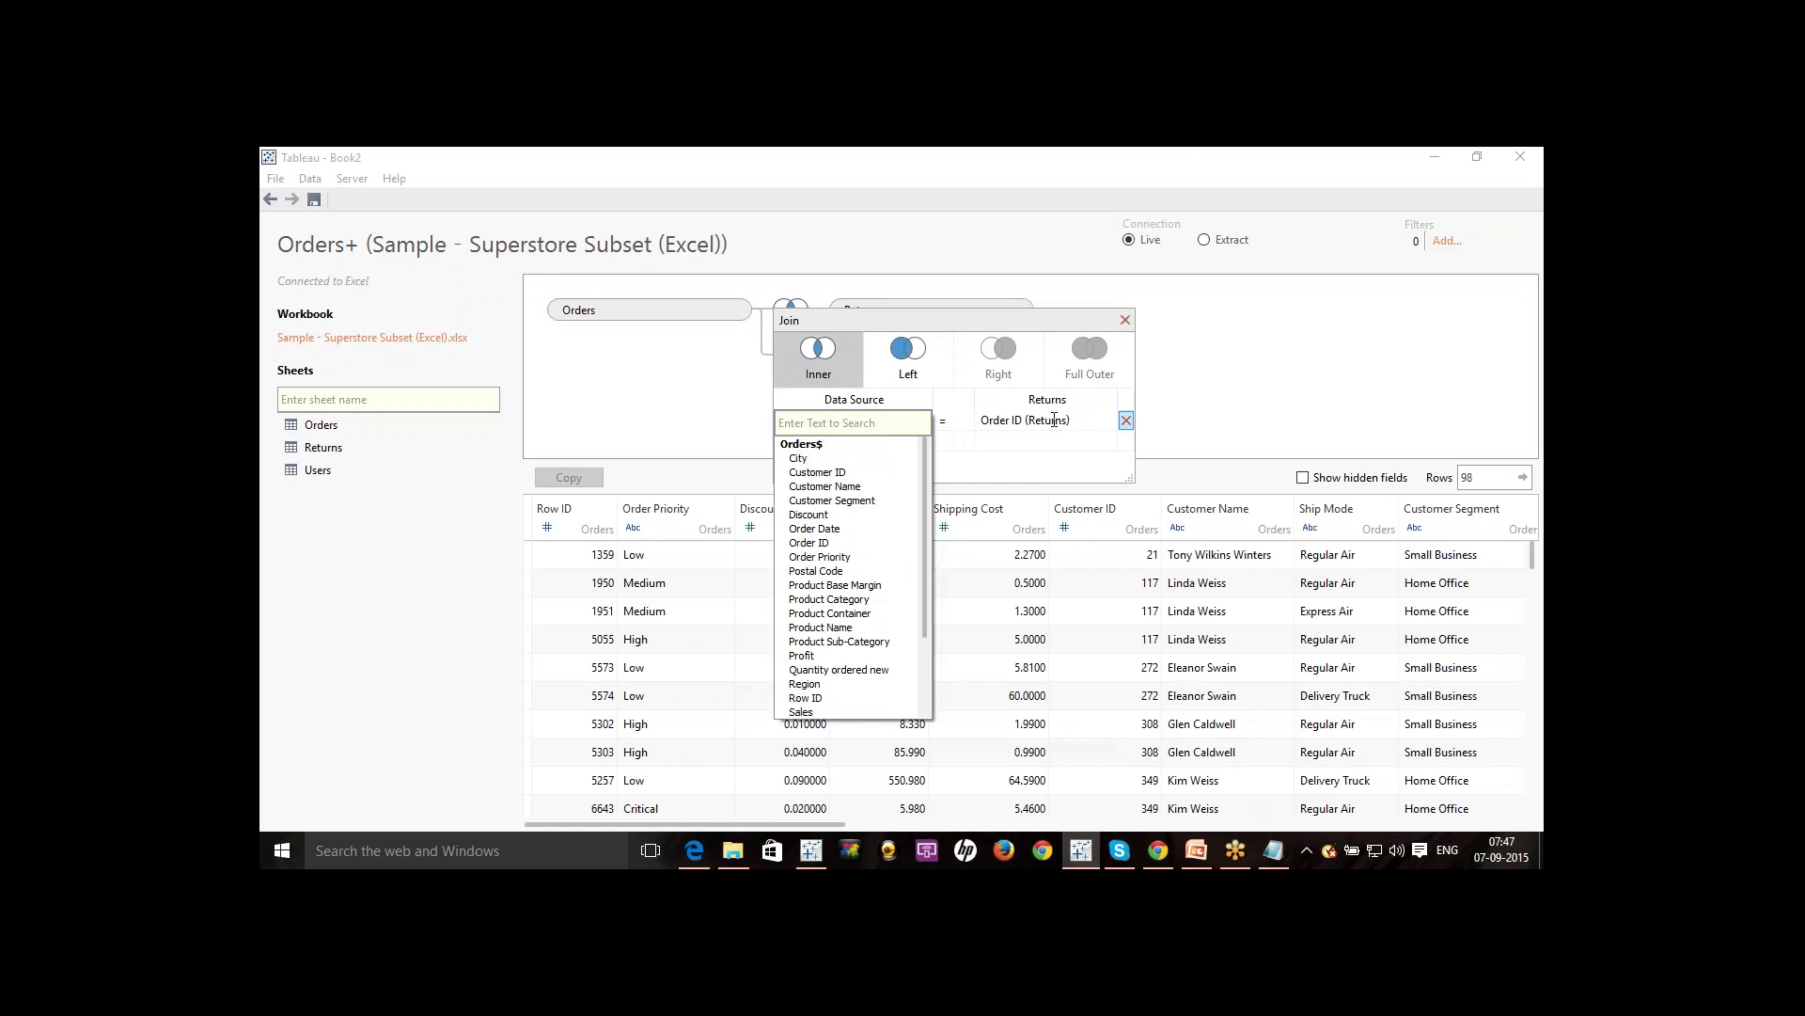
click(968, 455)
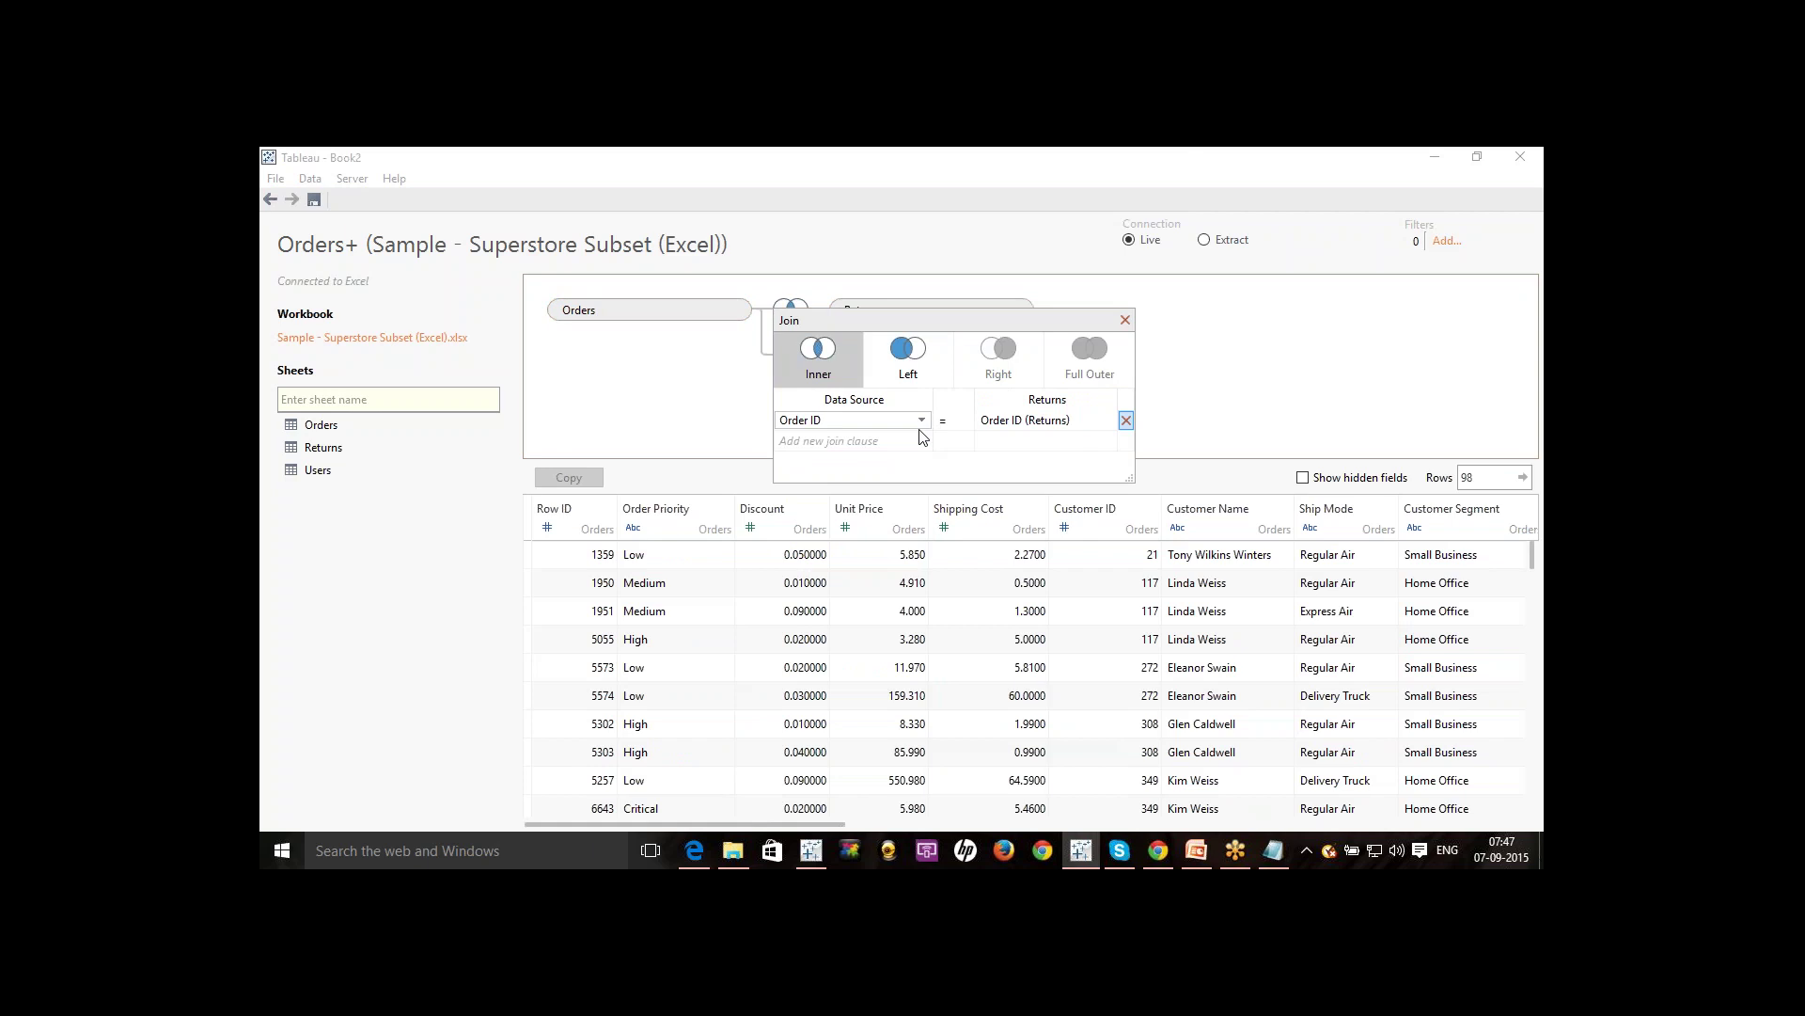
click(1125, 320)
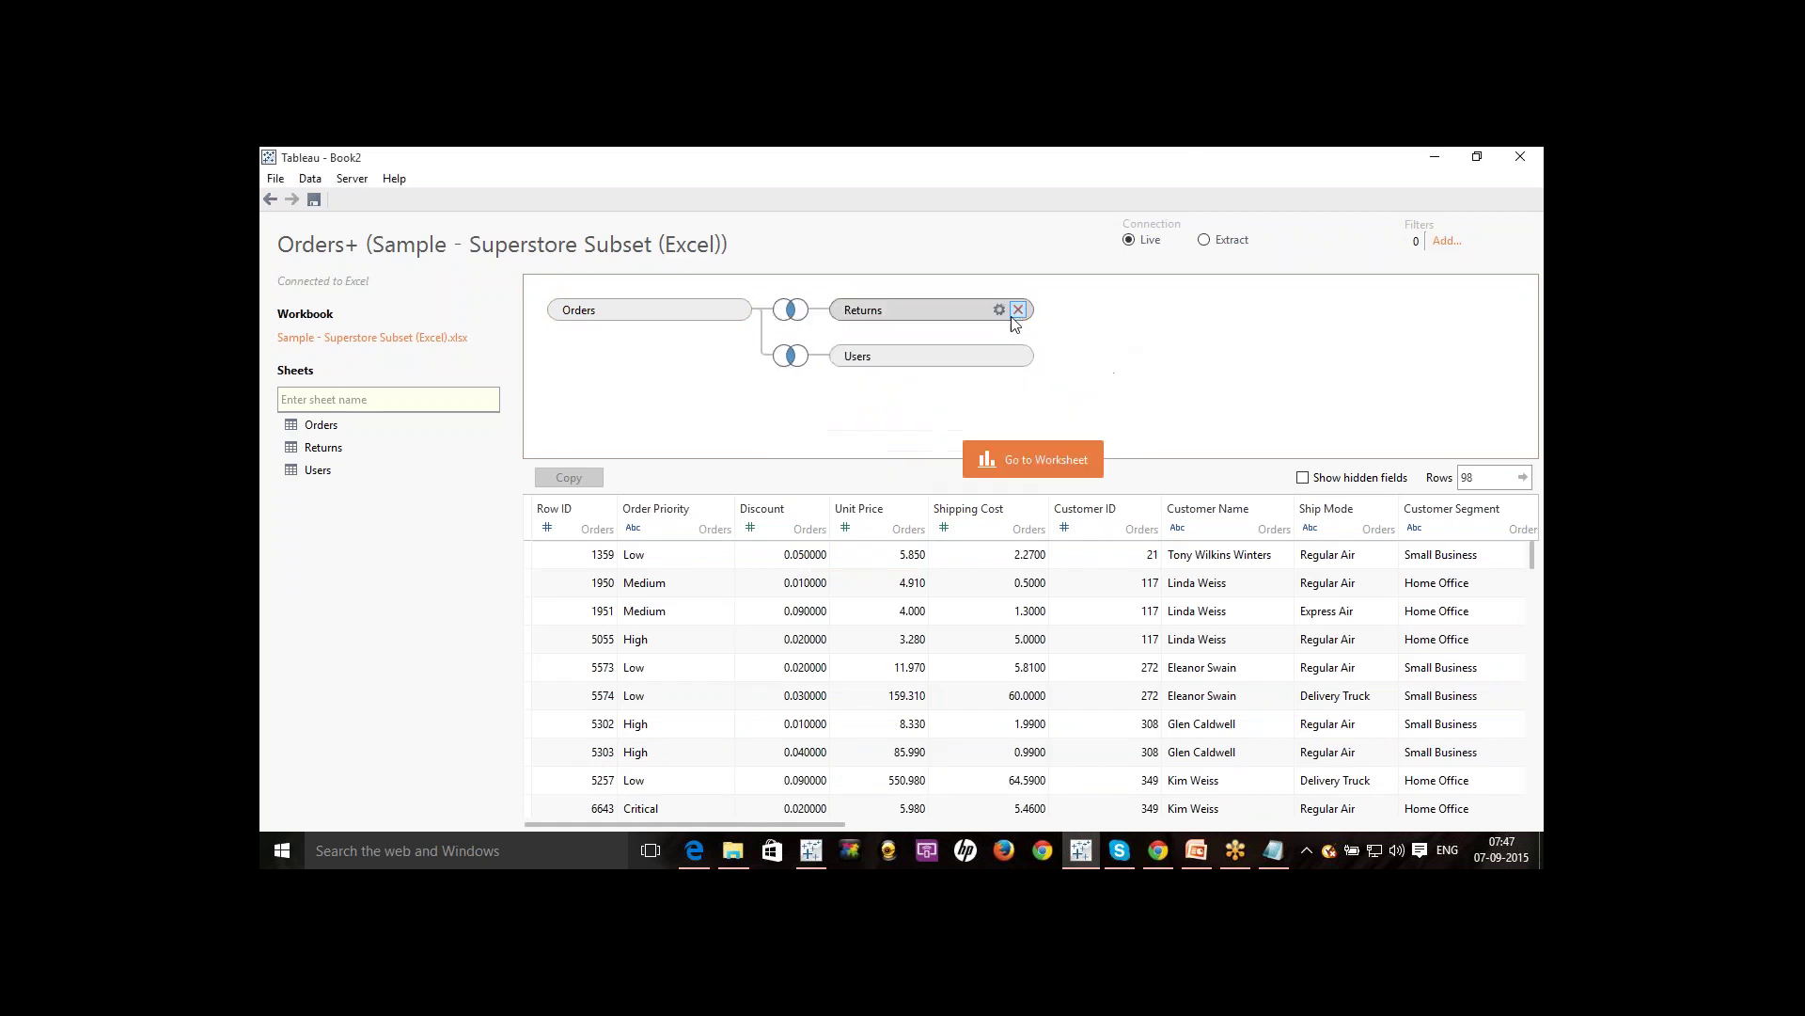
click(1018, 310)
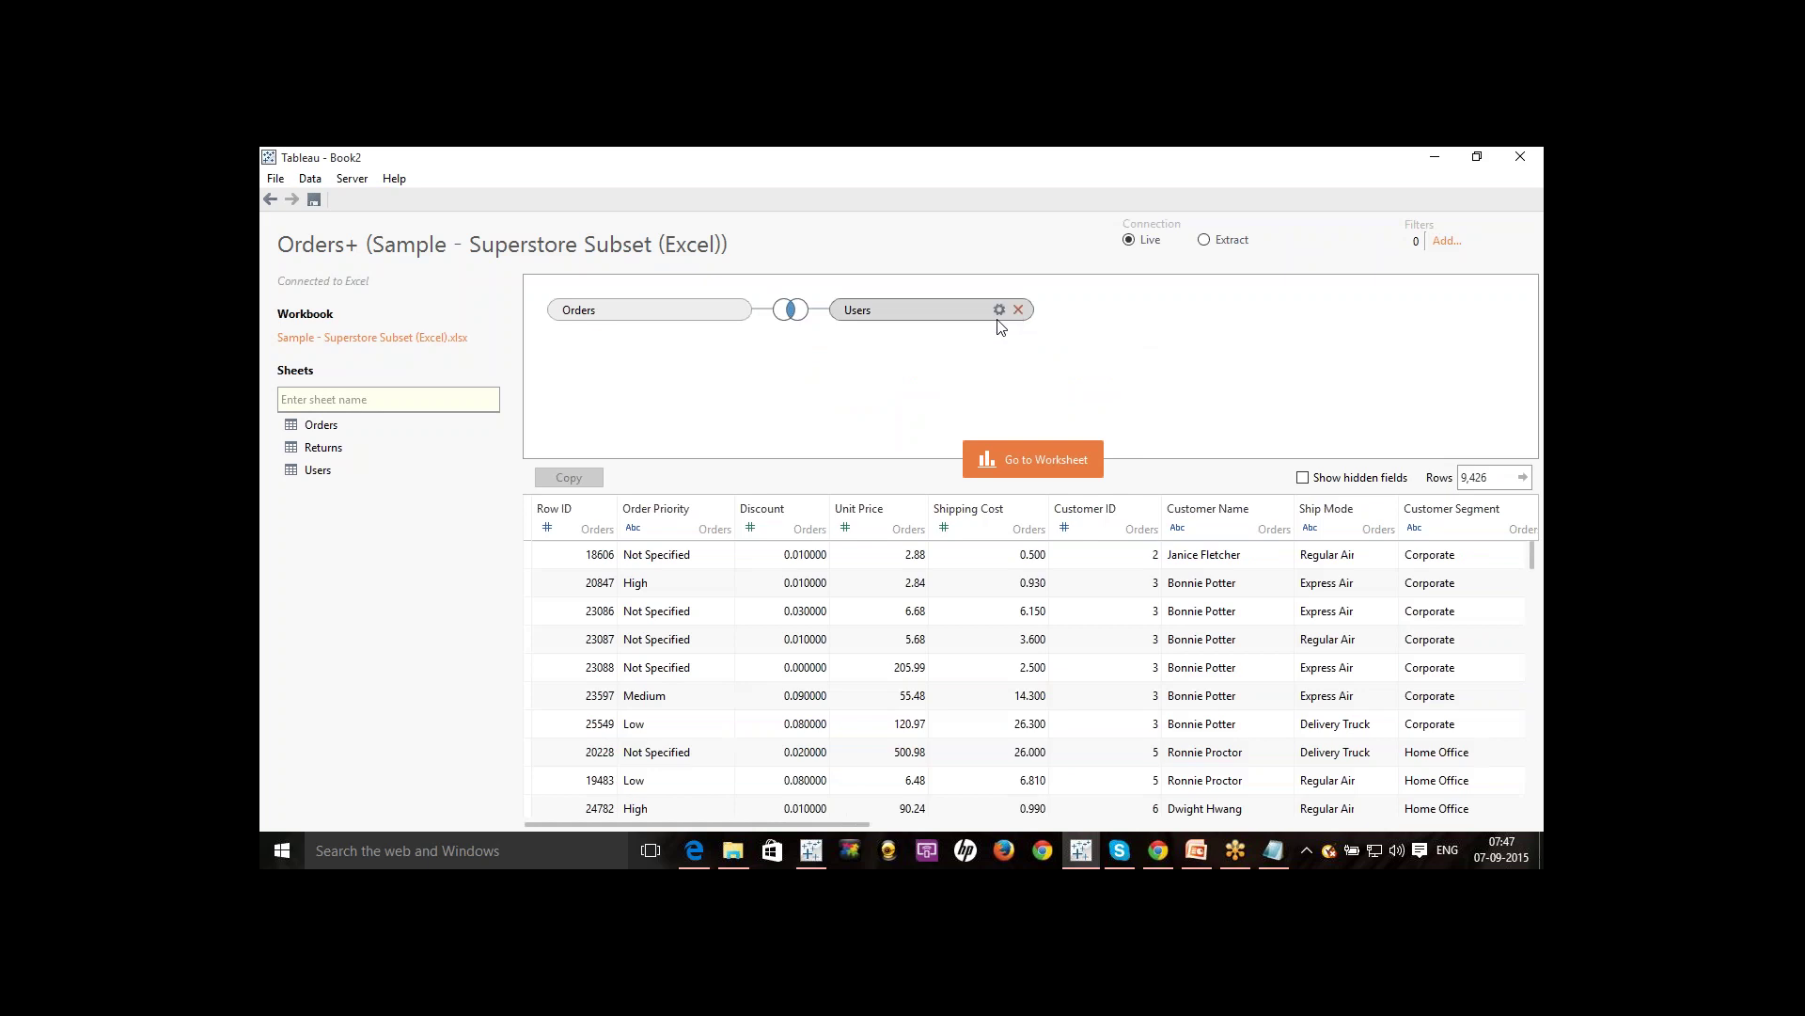
click(1018, 310)
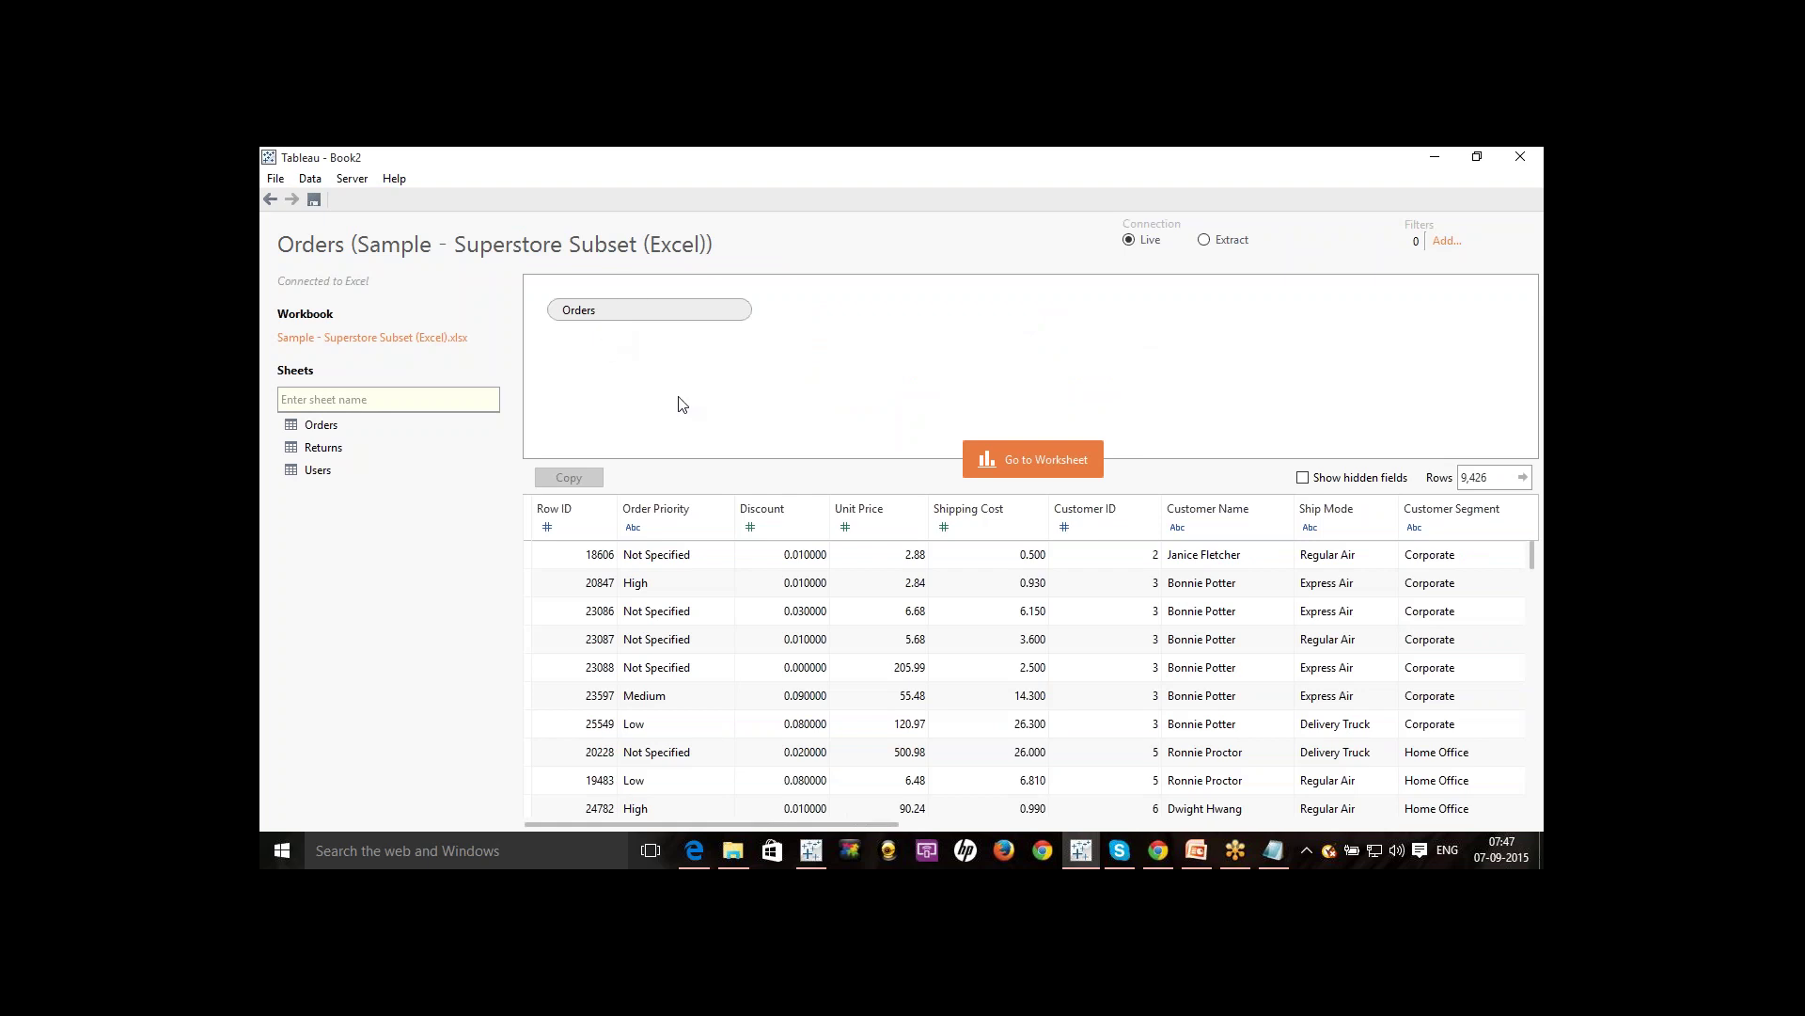
Go to the worksheet and close the extra Sample - Superstore Subset (Excel) data source, keeping the Orders one.
click(1047, 457)
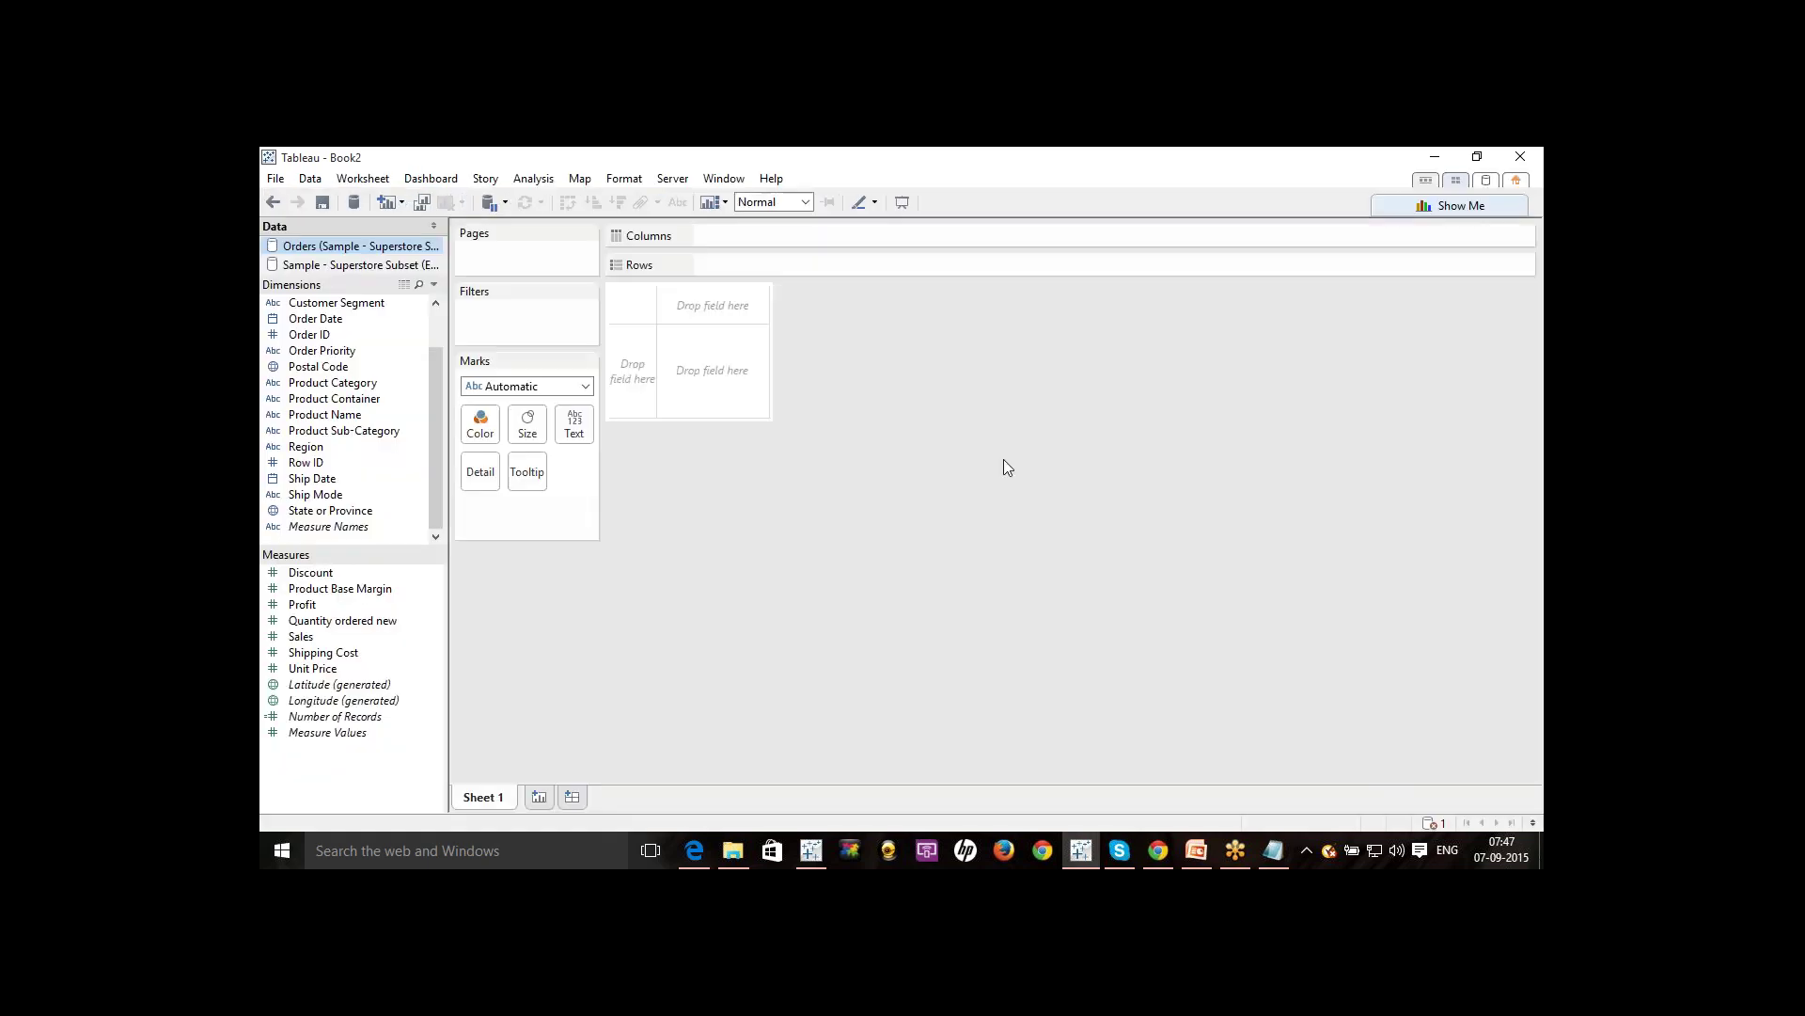
click(382, 268)
right_click(382, 268)
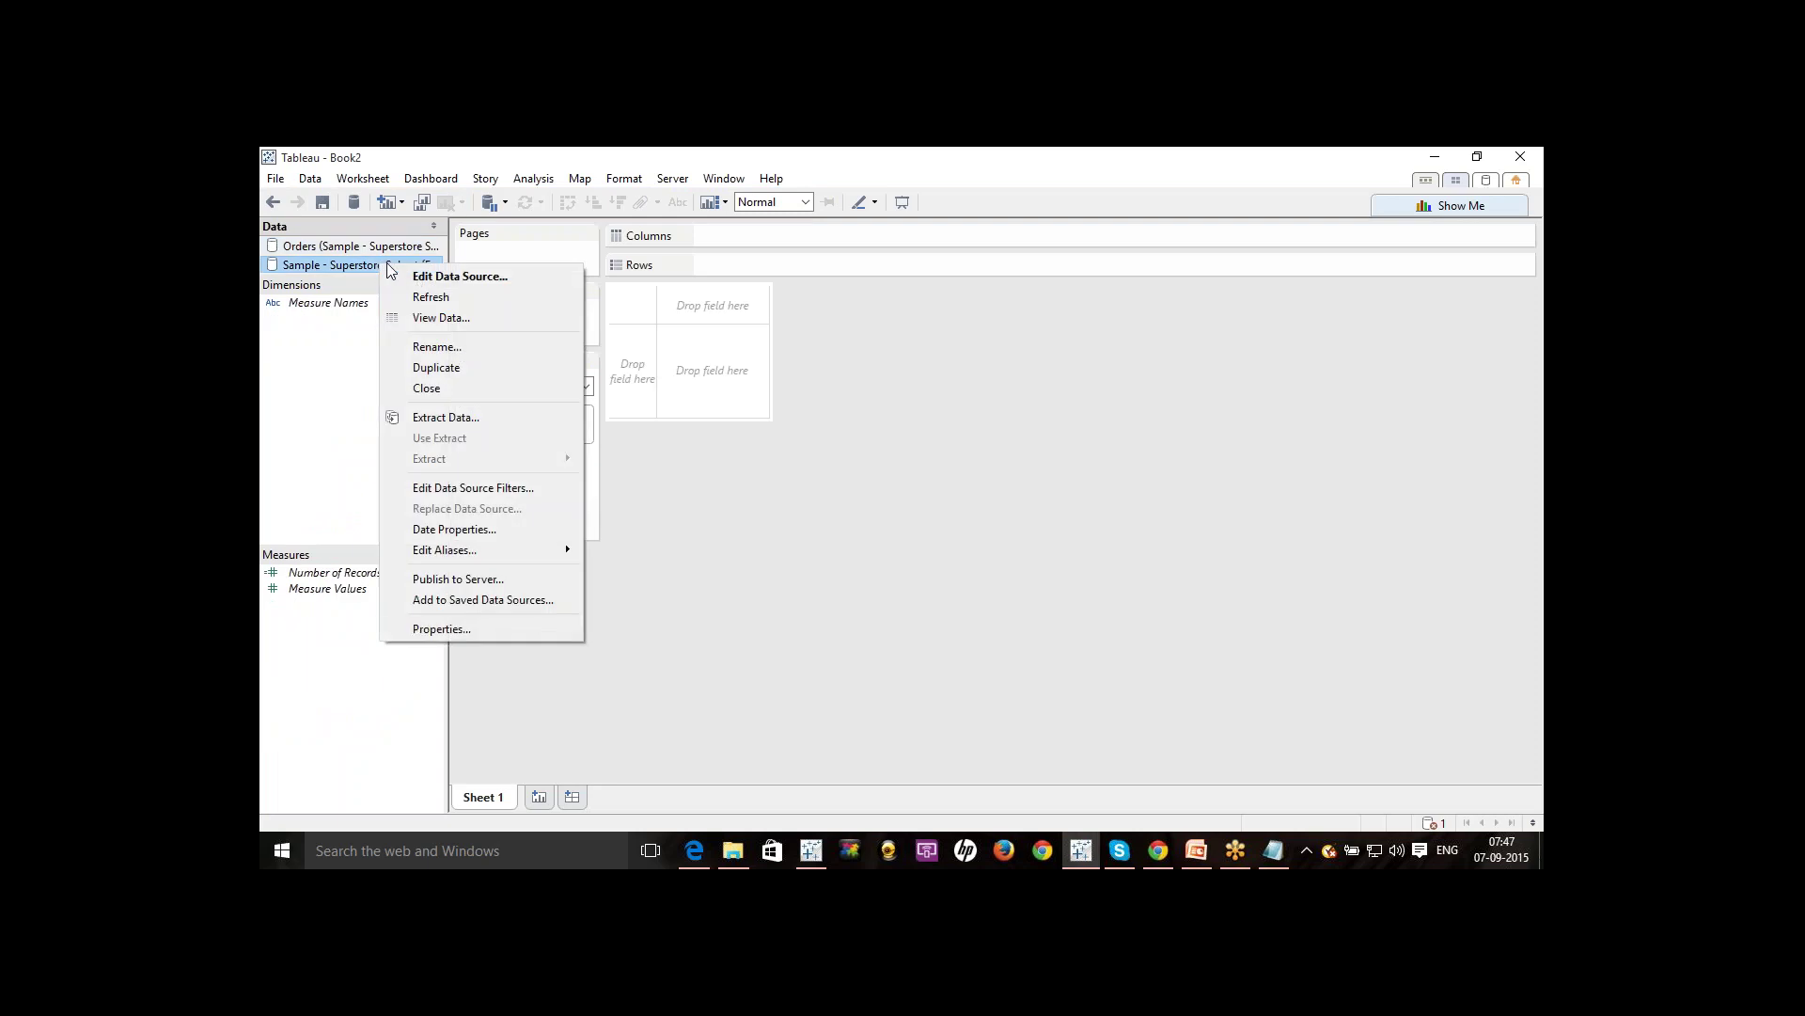
click(459, 385)
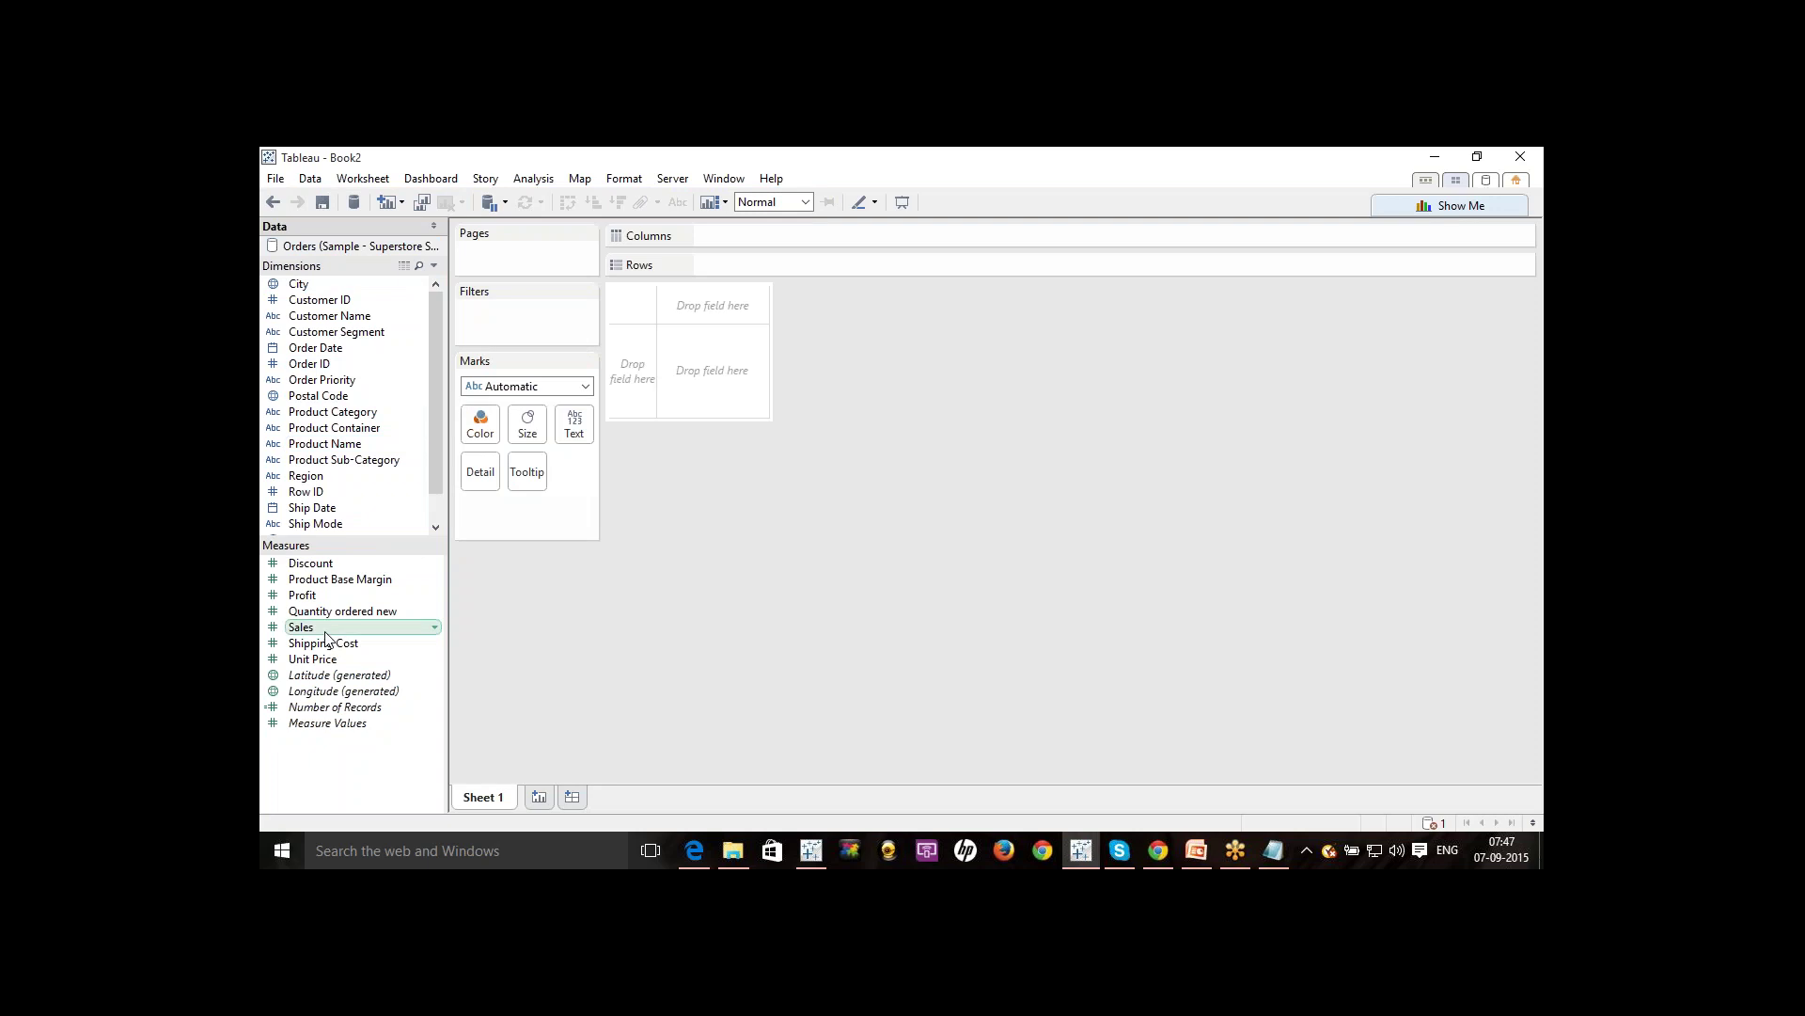
Look through the Dimensions and Measures fields, enlarge the Dimensions area slightly, and minimize and restore the Data pane.
drag(433, 446, 434, 471)
drag(397, 553, 396, 559)
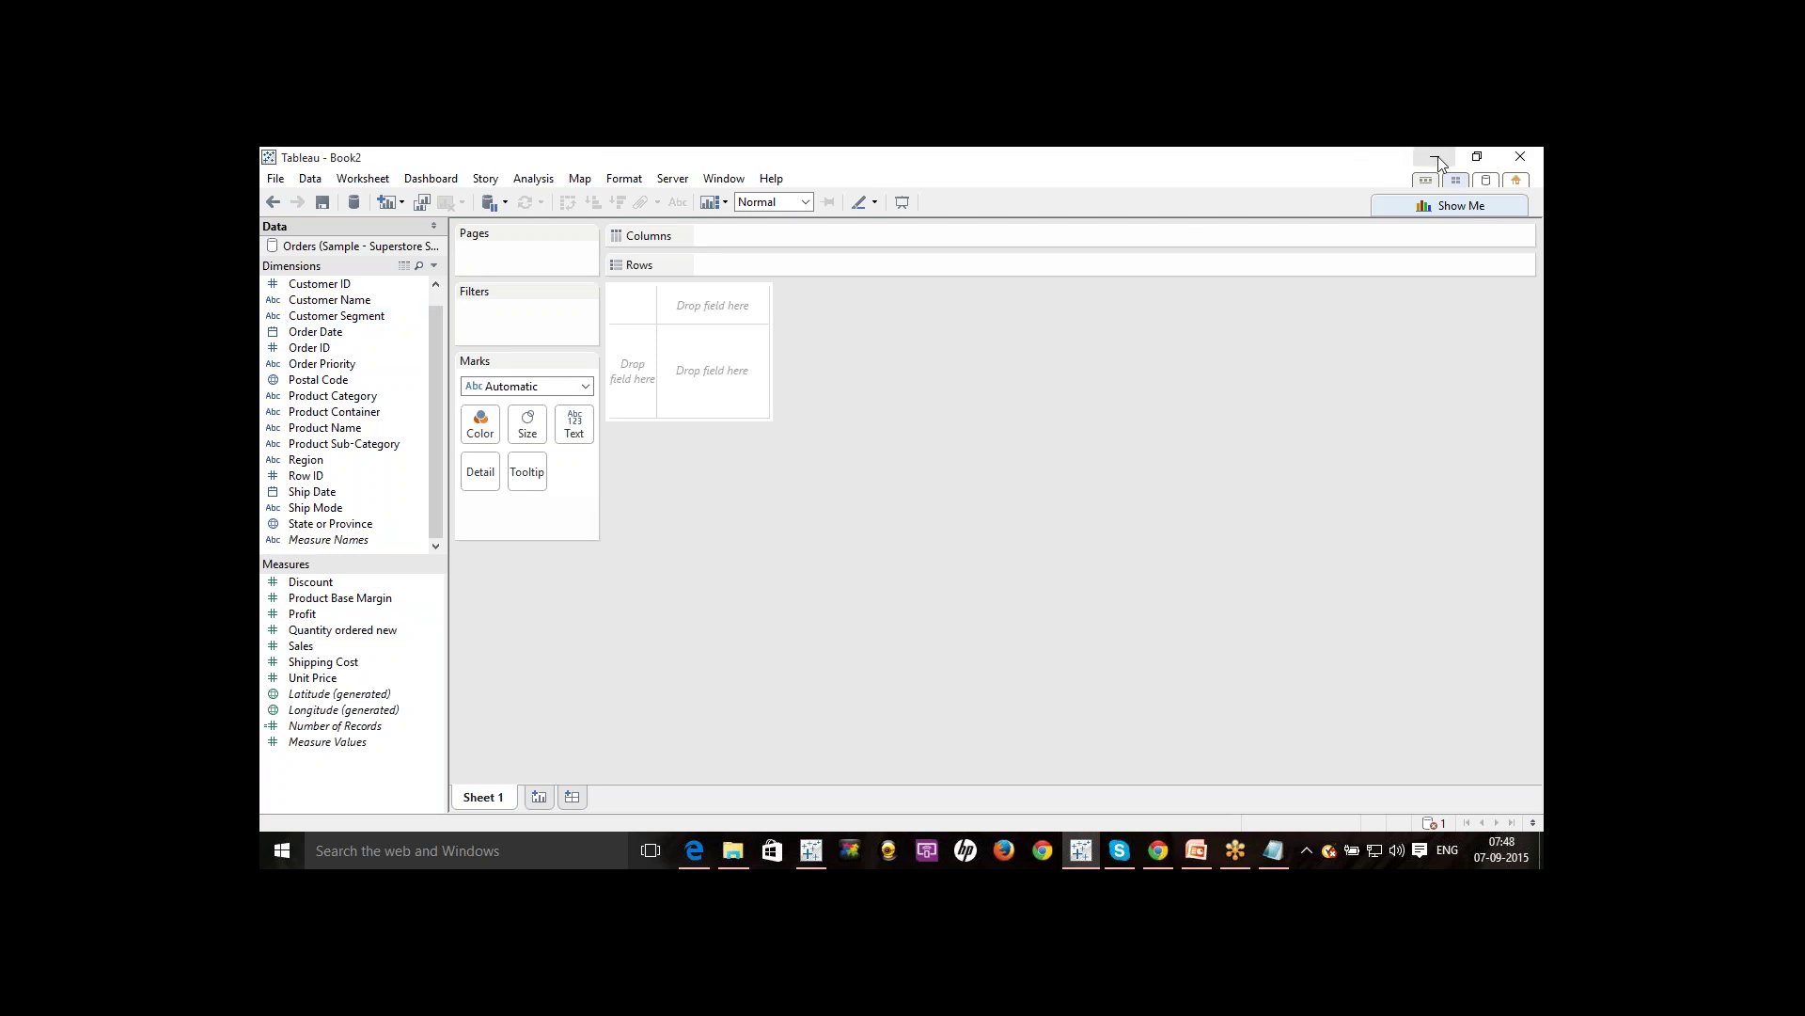
click(1235, 849)
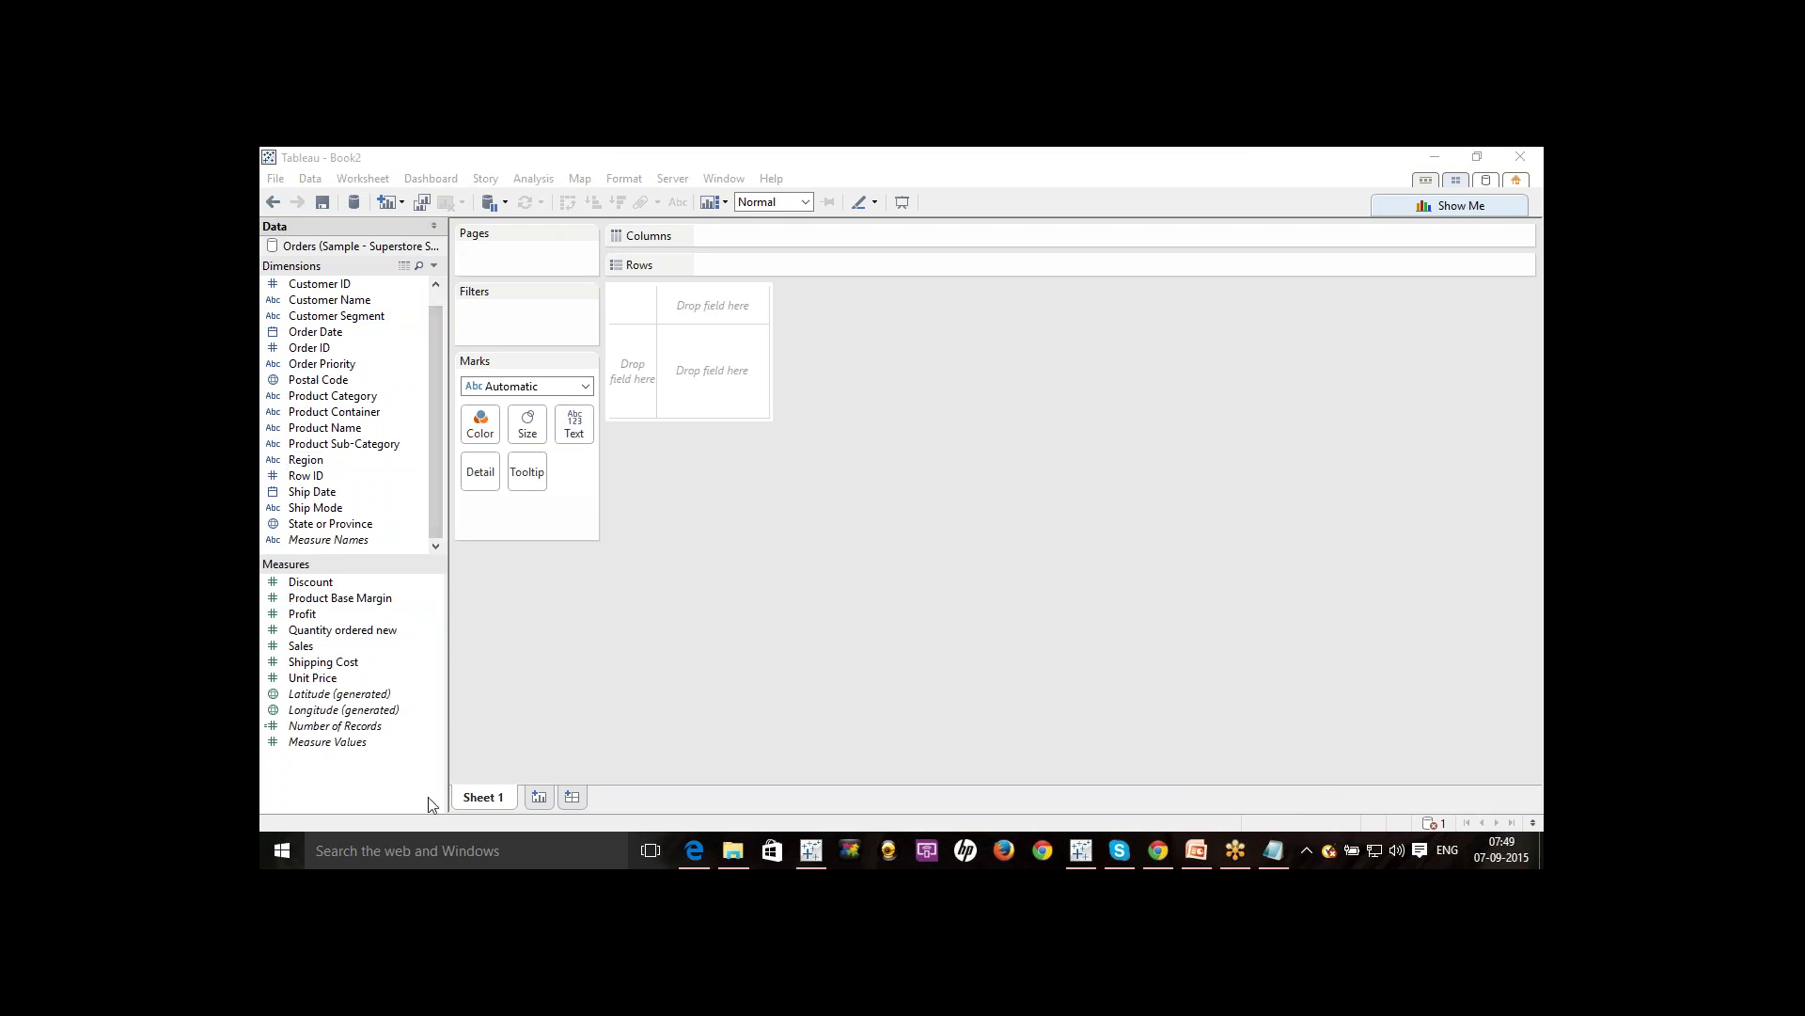
click(435, 225)
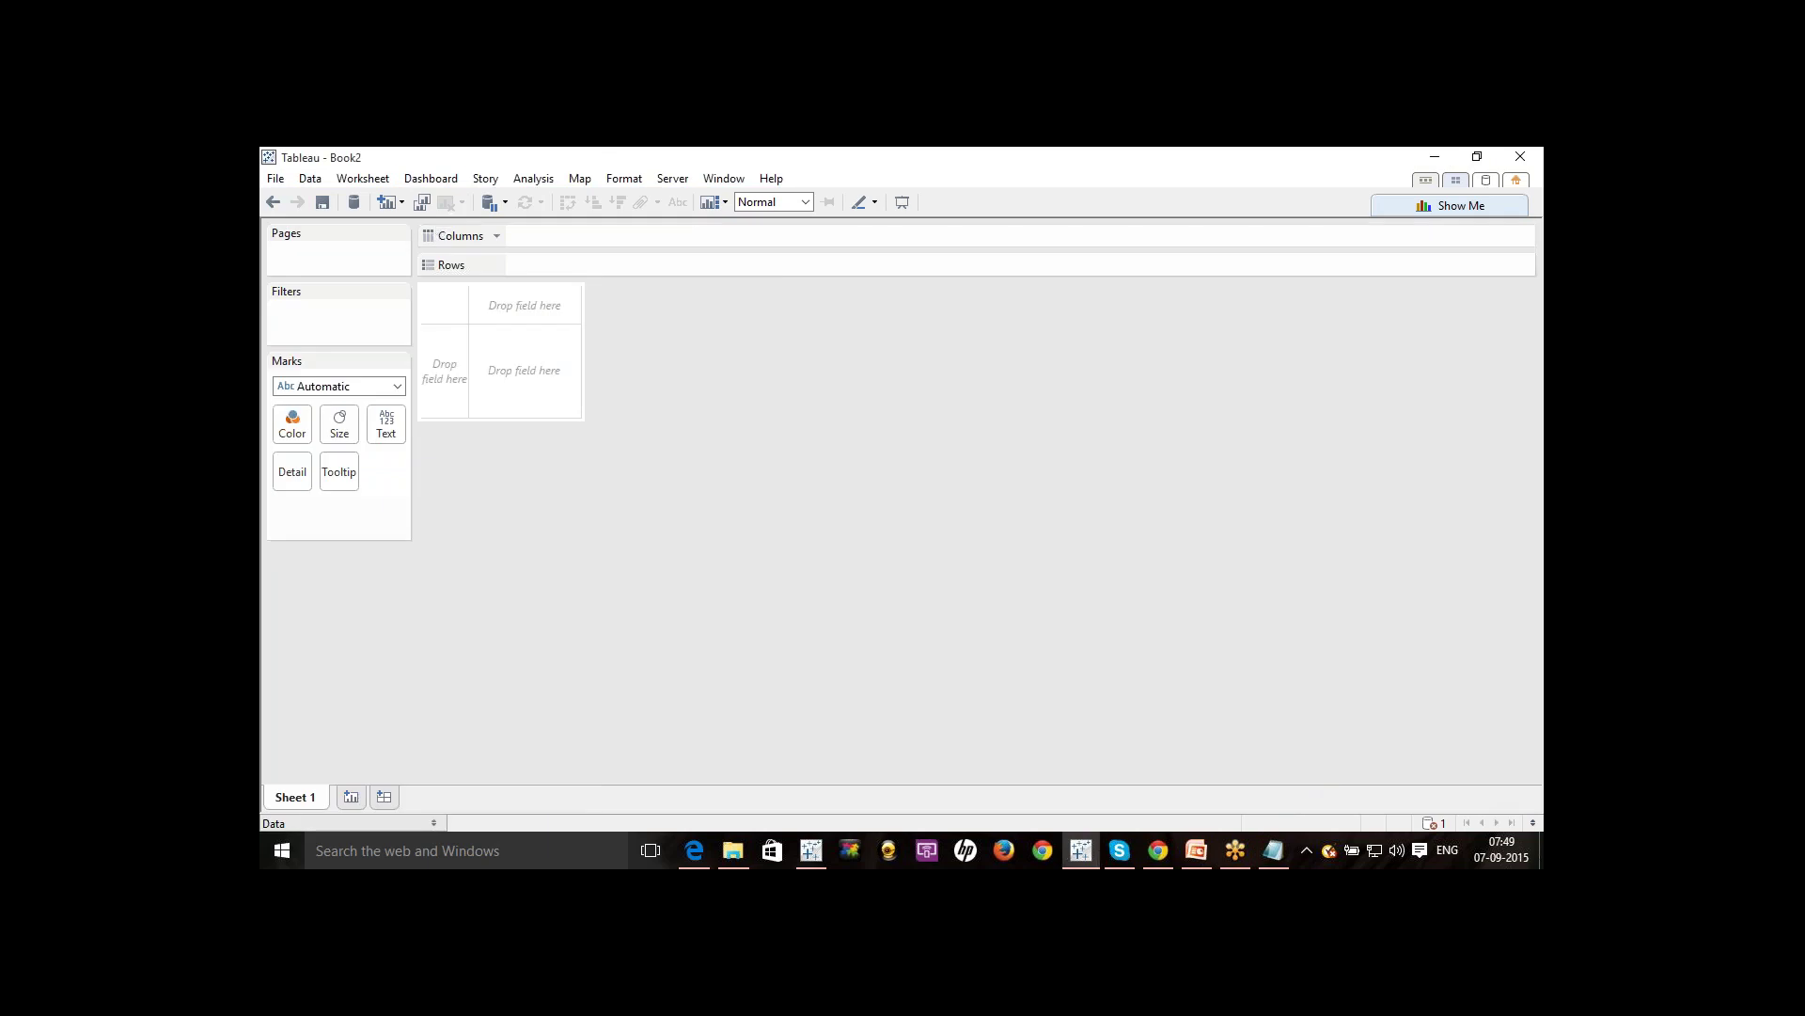
click(433, 823)
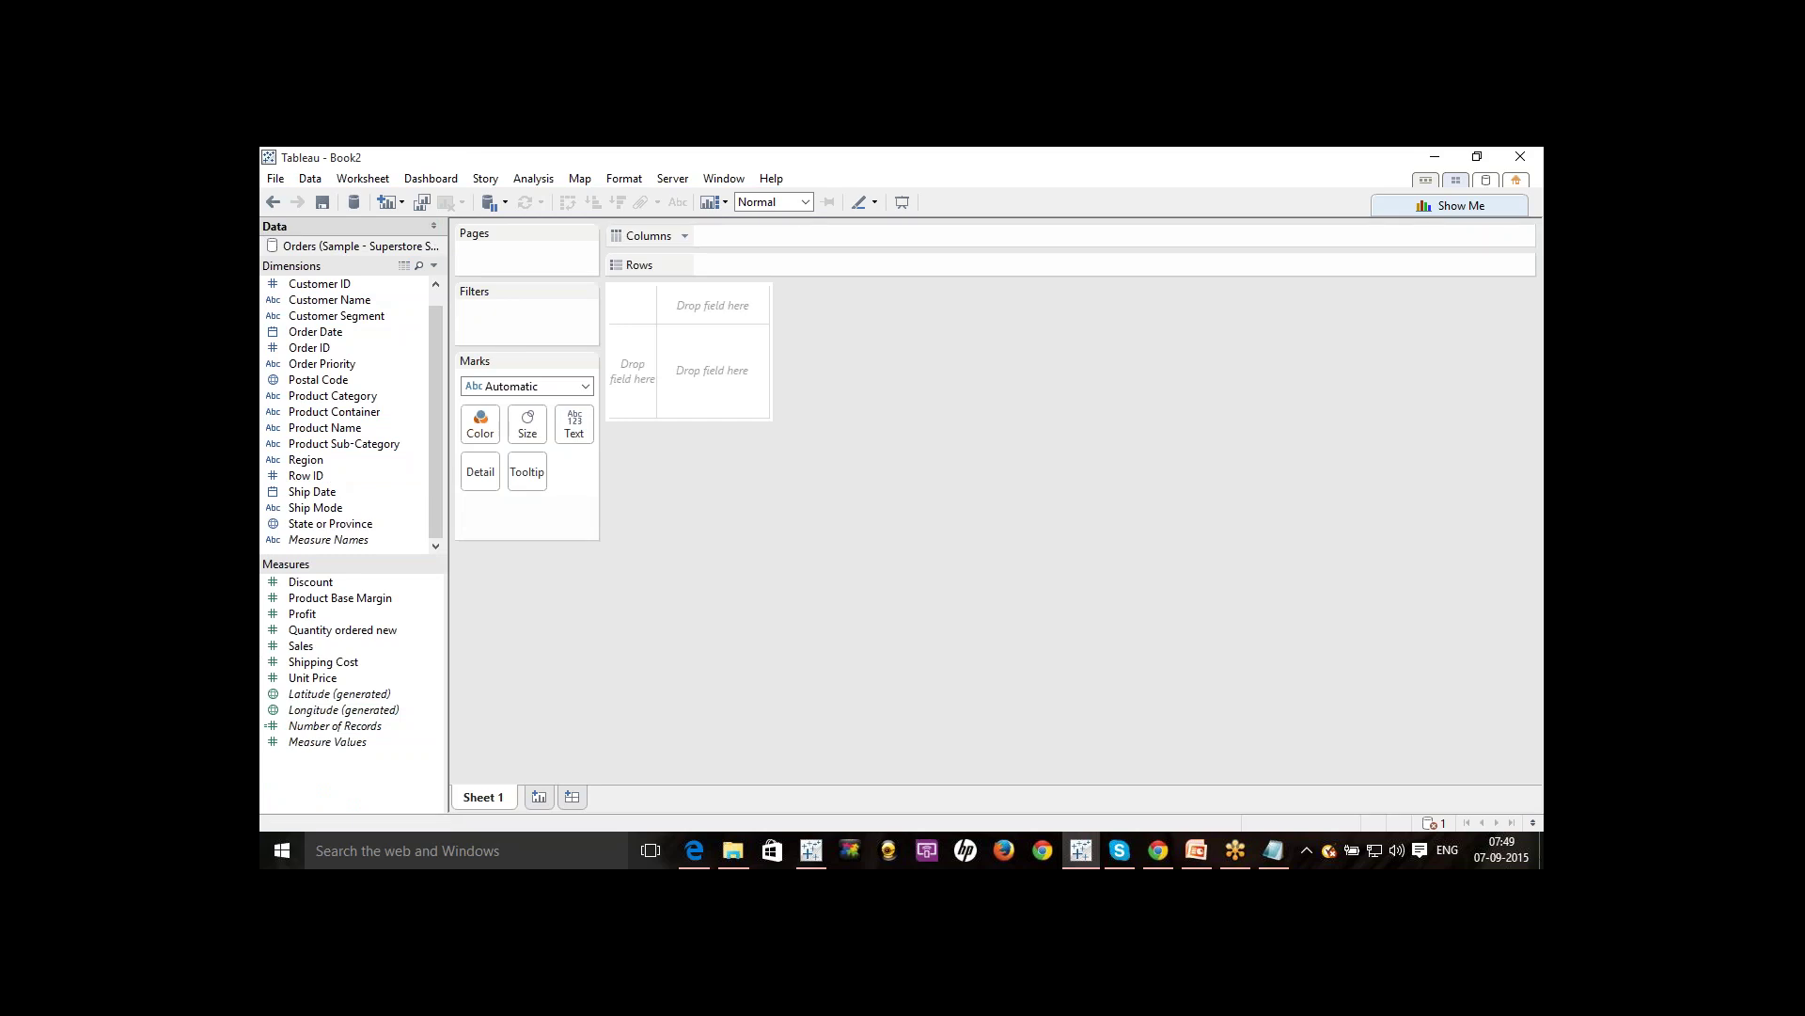
Glance at the Book1 start page, return to Book2 and open the data source page of the Orders connection.
click(1431, 157)
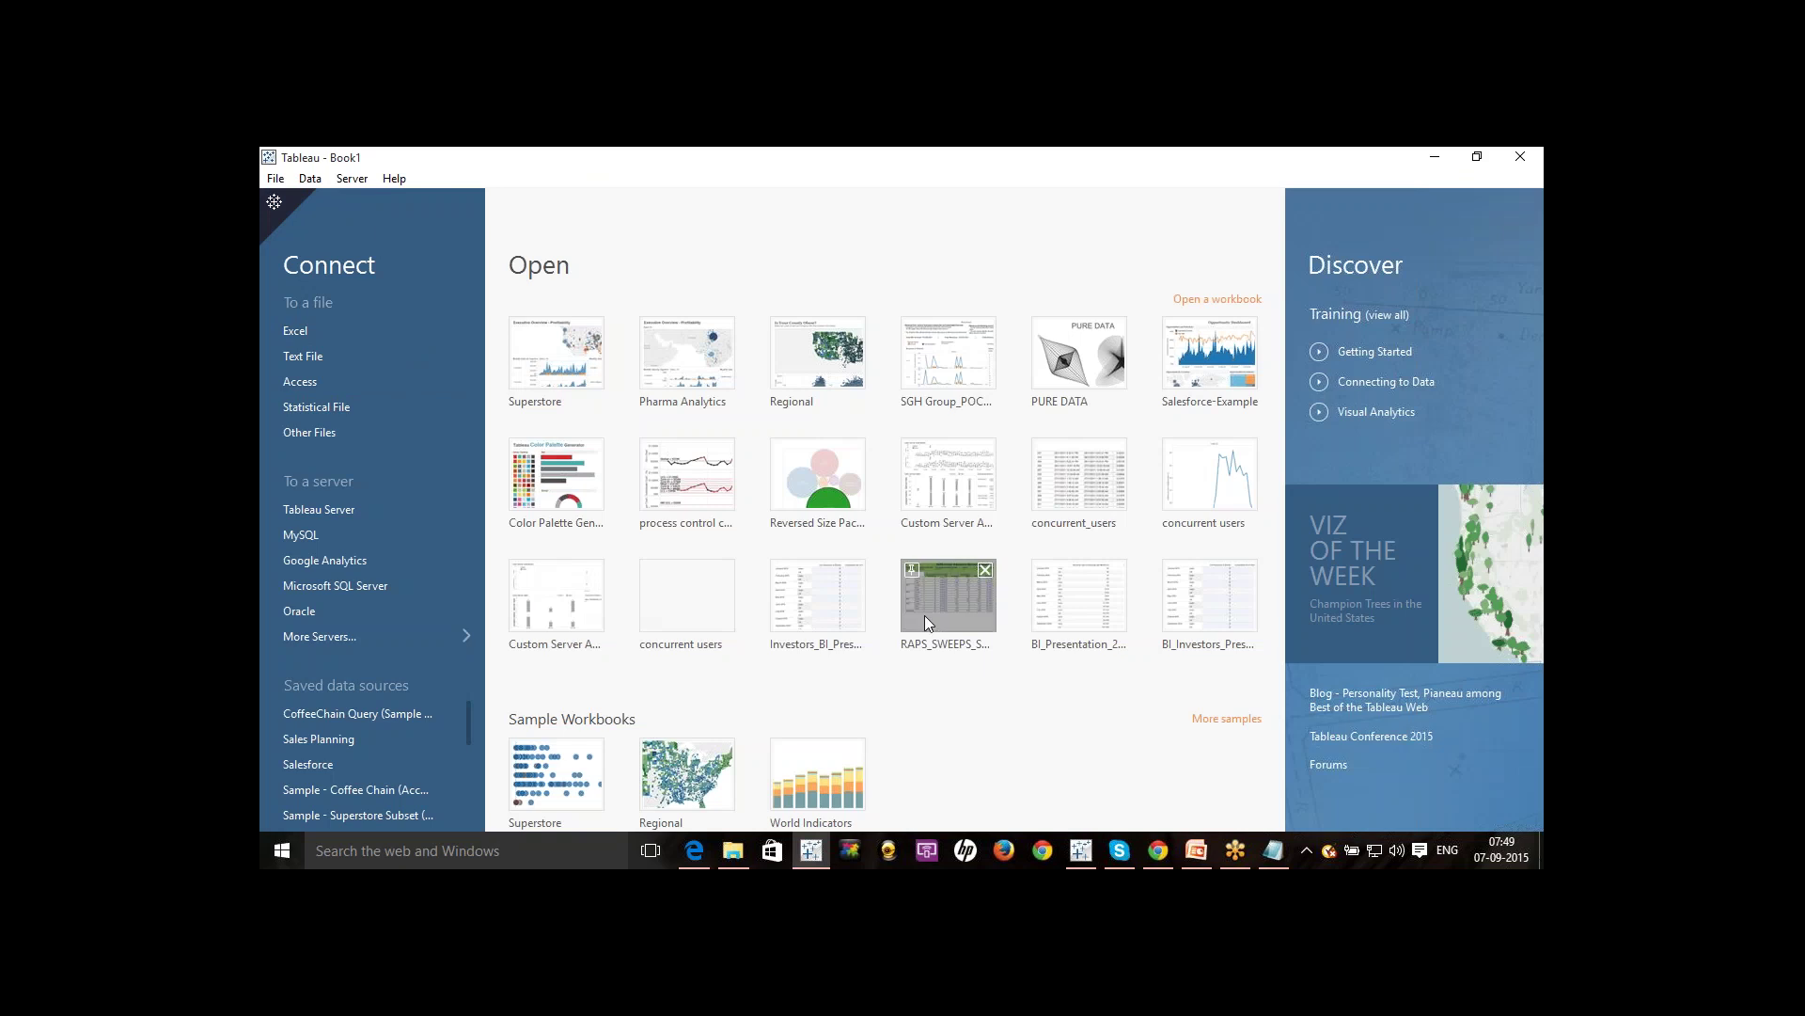
mouse_move(1079, 852)
click(1082, 771)
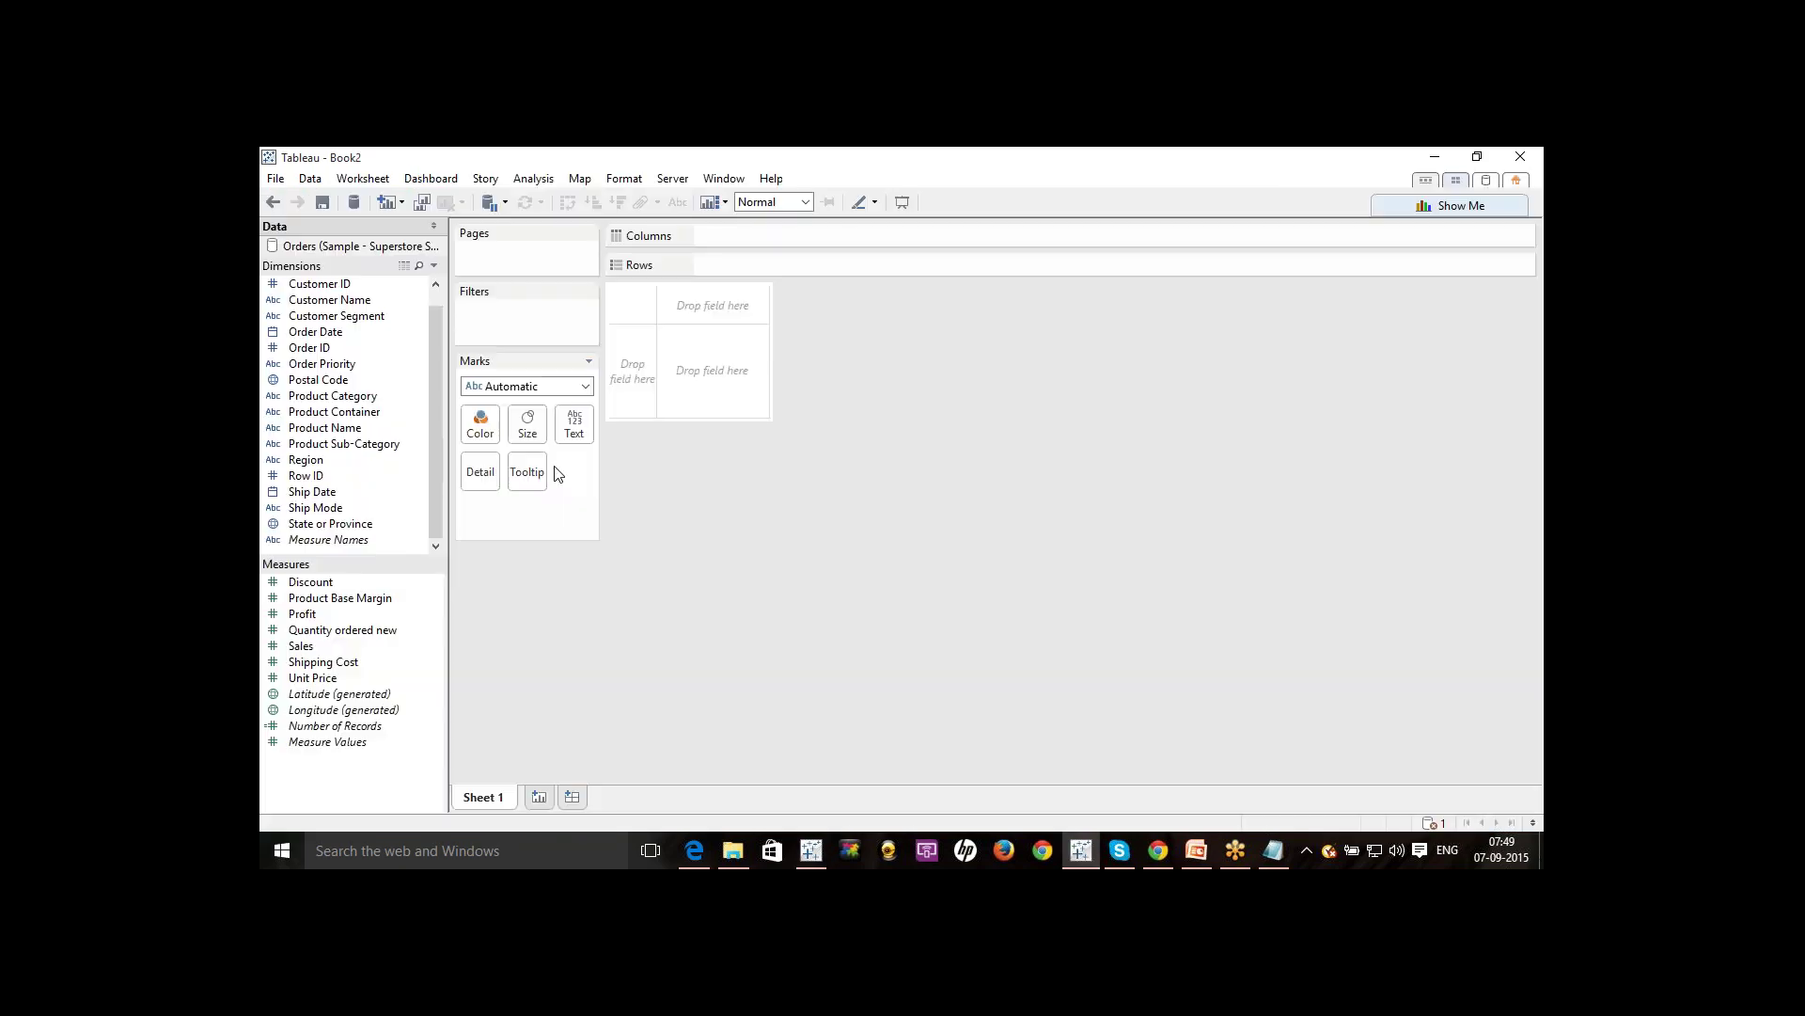
double_click(326, 249)
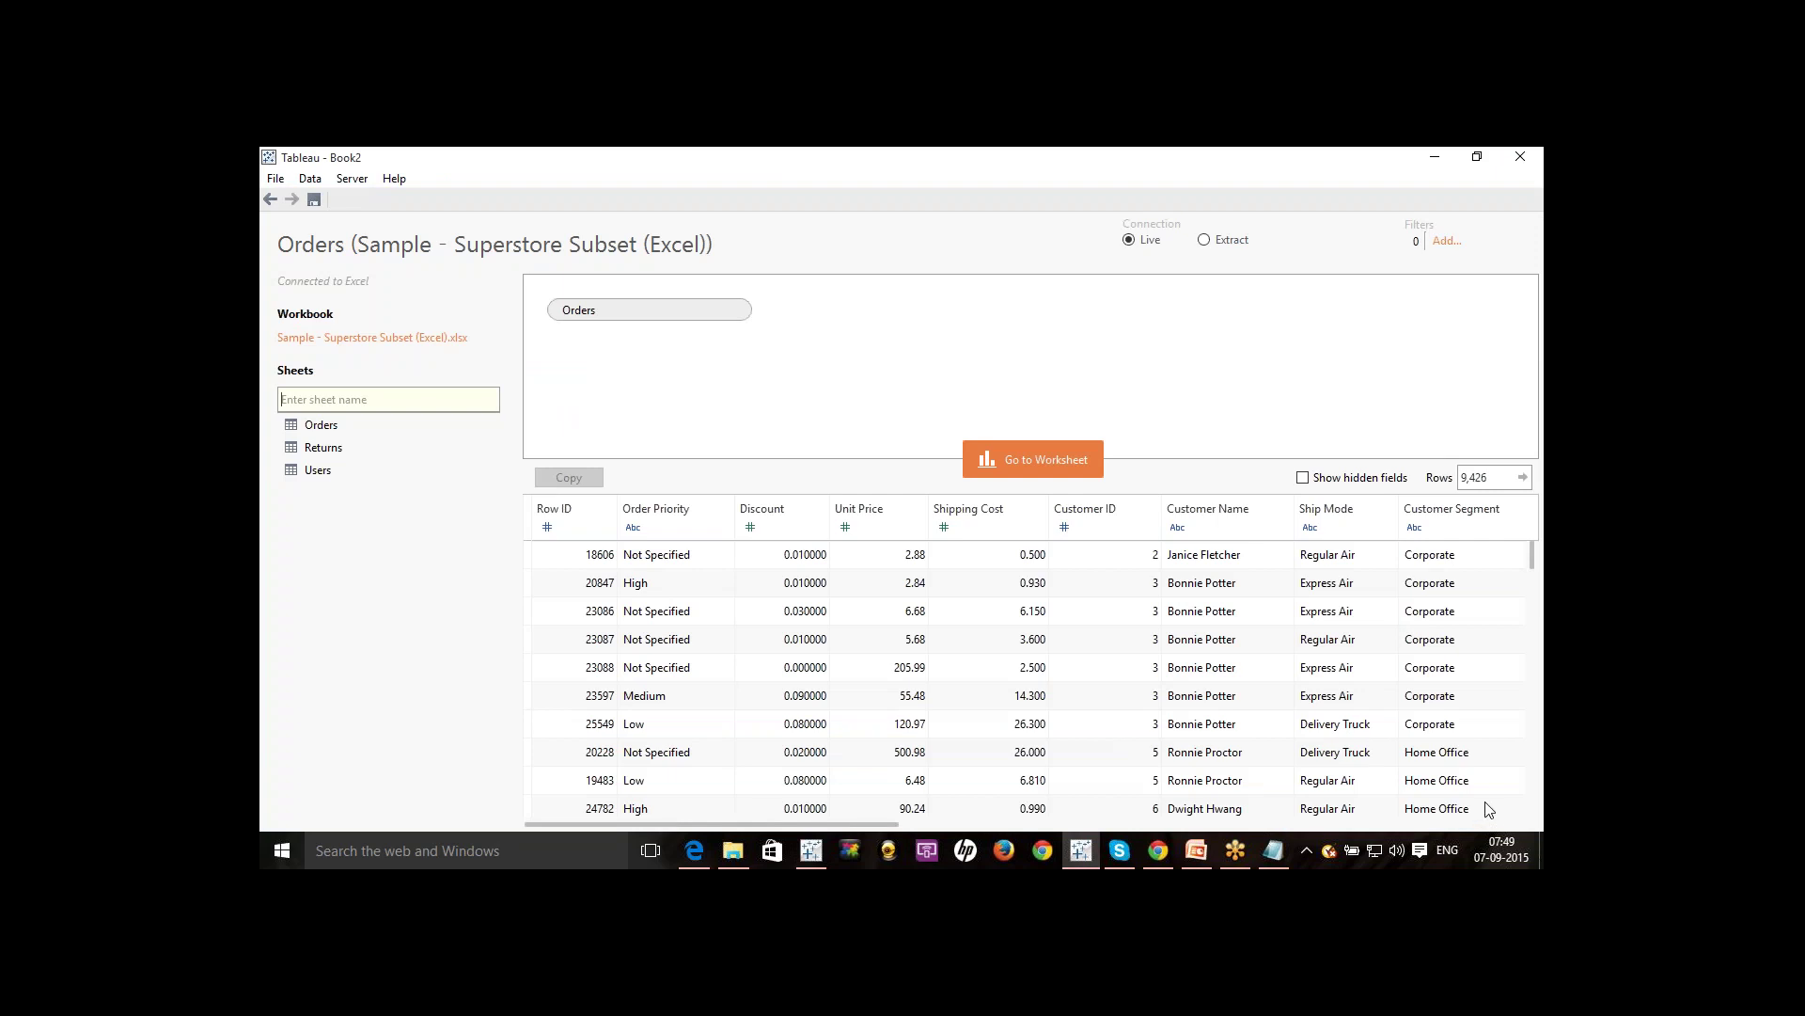
click(1486, 836)
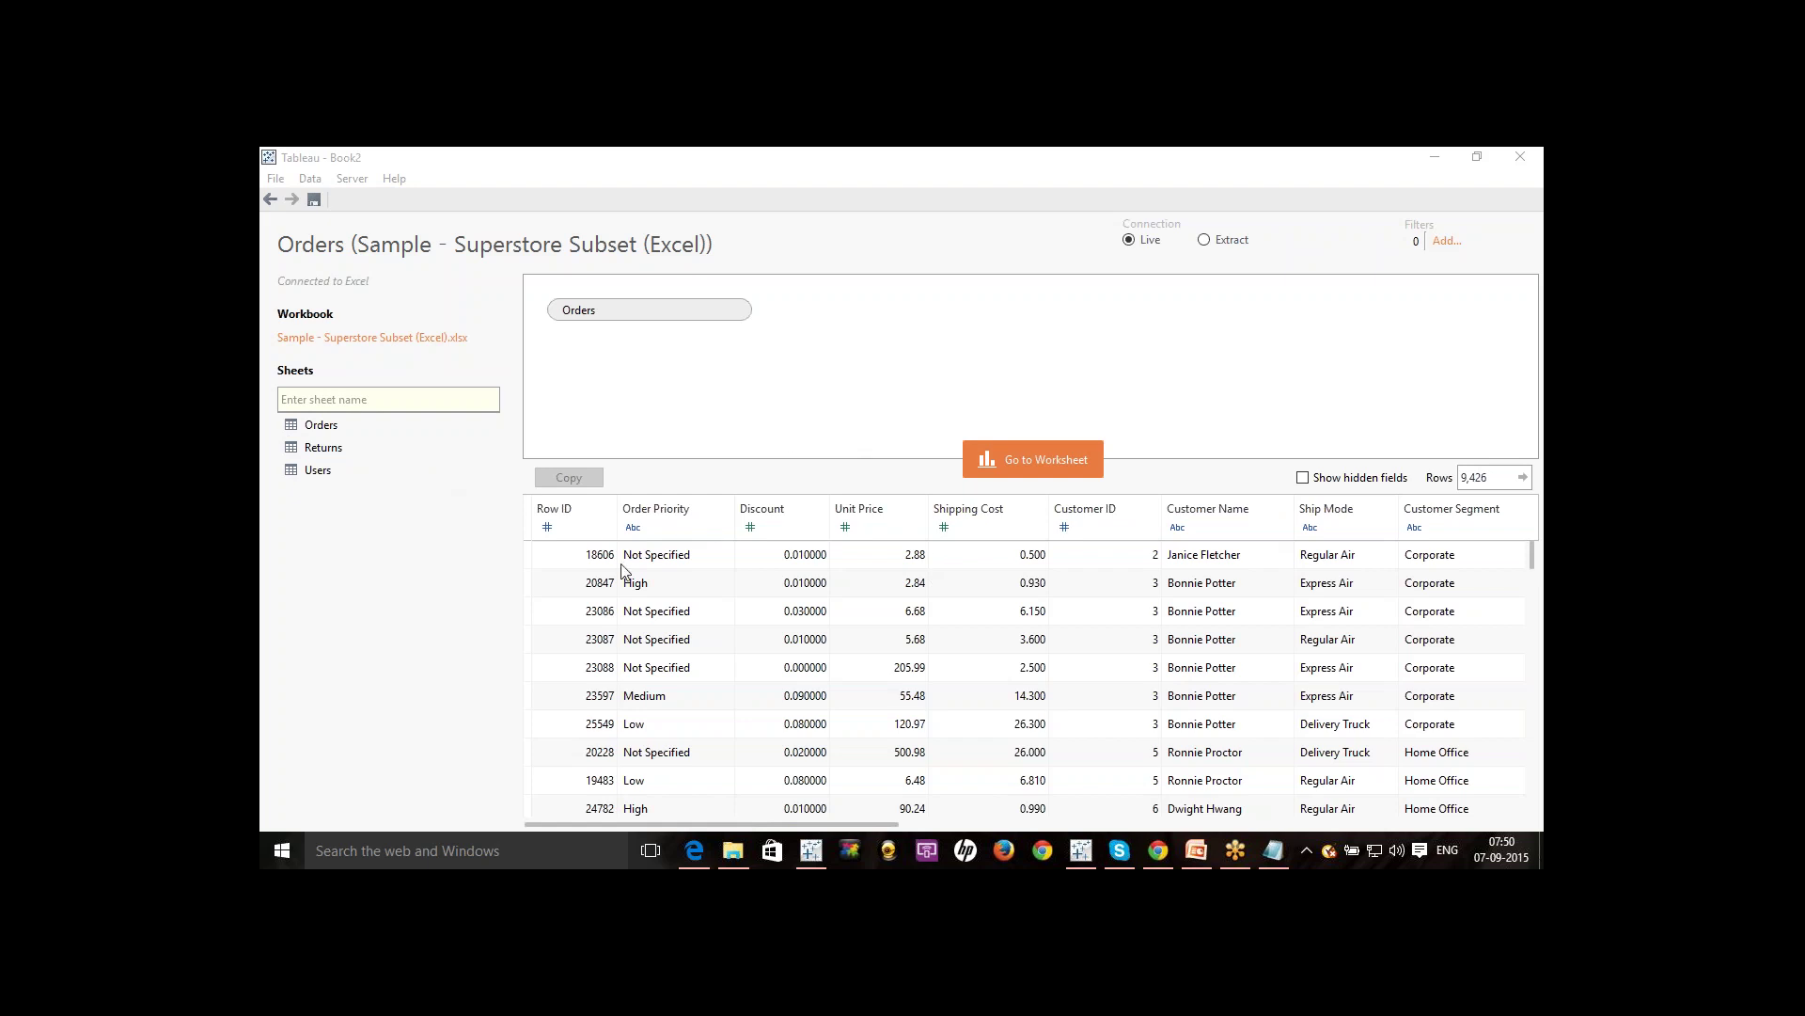
Rename the Customer Name field to CName in the Orders data grid.
click(606, 509)
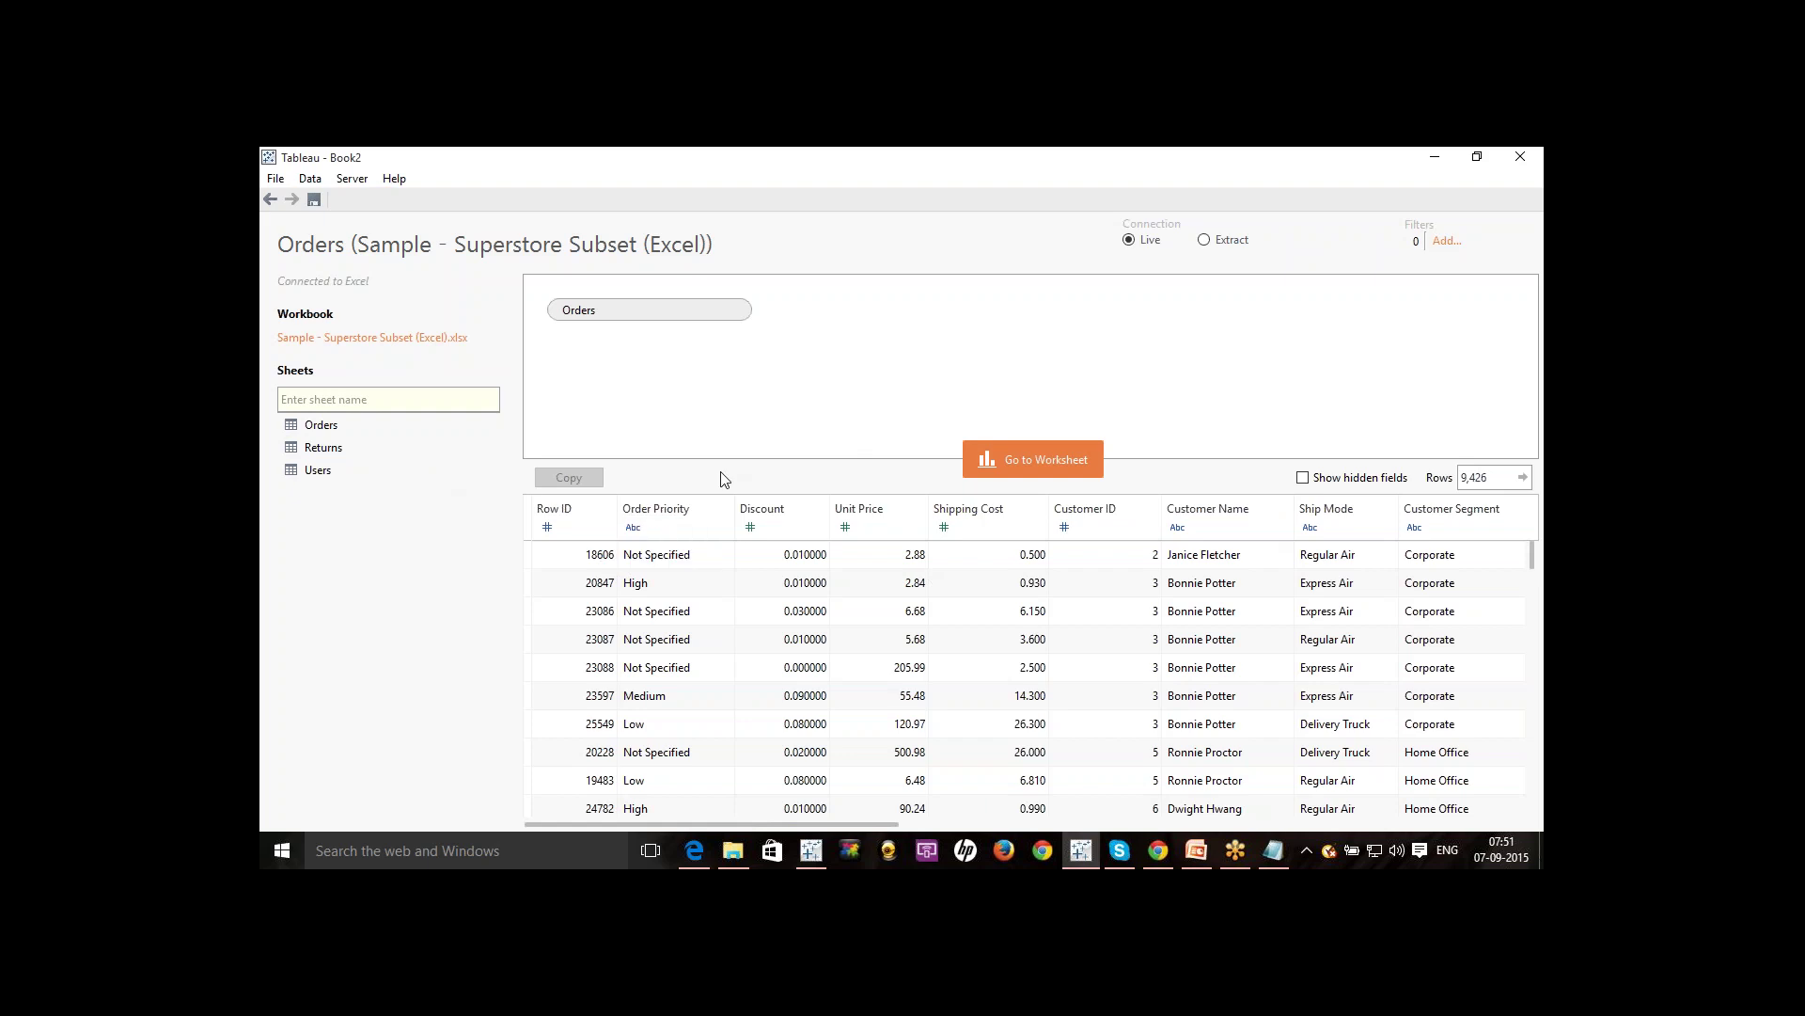
click(1285, 509)
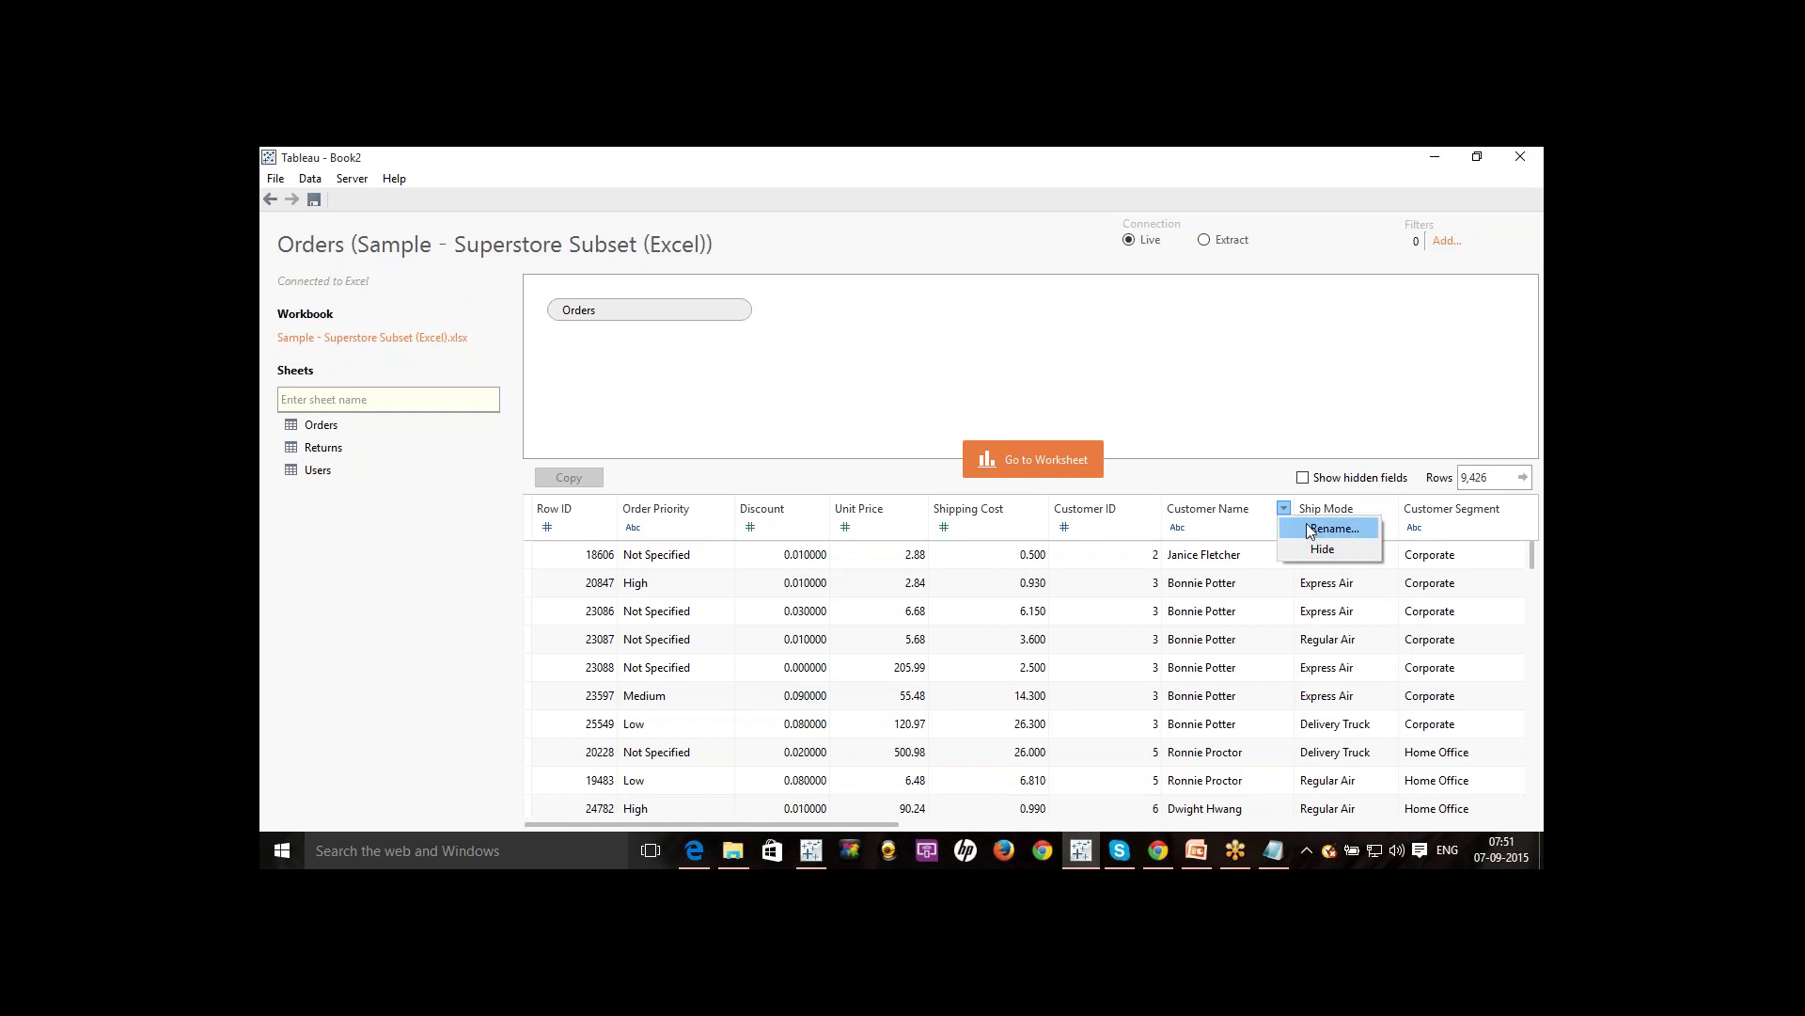
click(1310, 529)
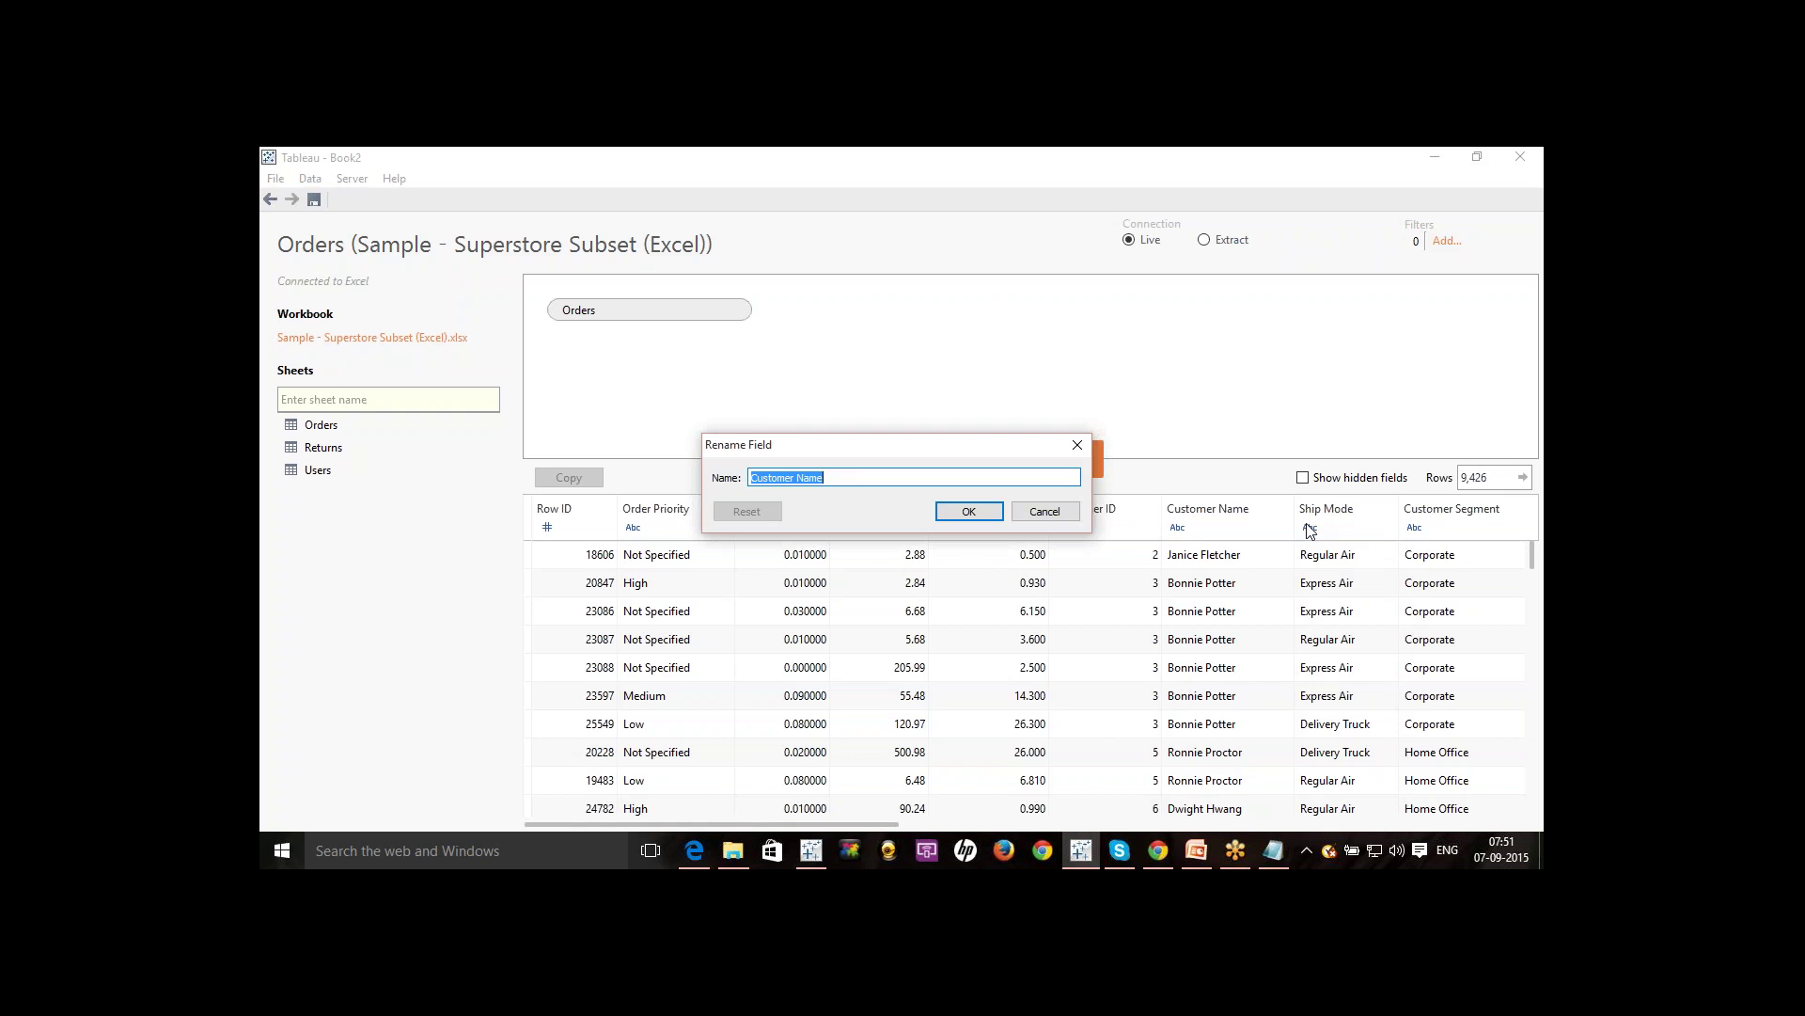
text(C)
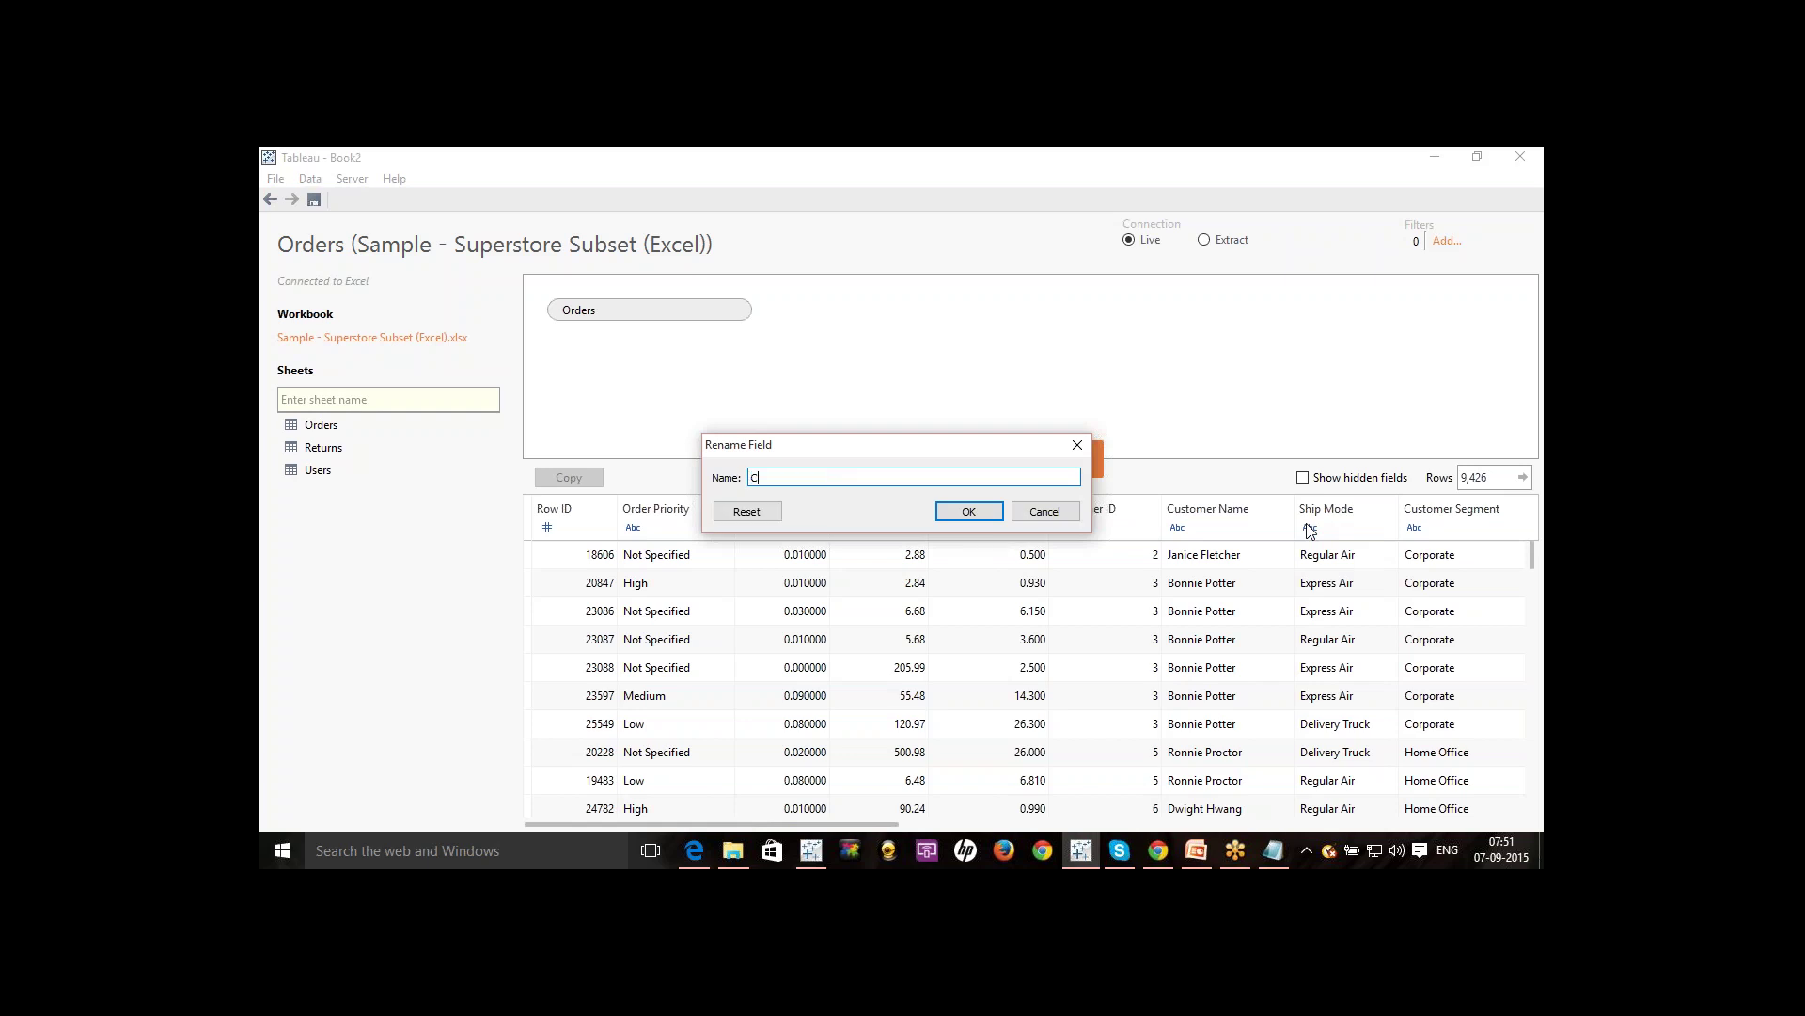
text(Name)
key(Return)
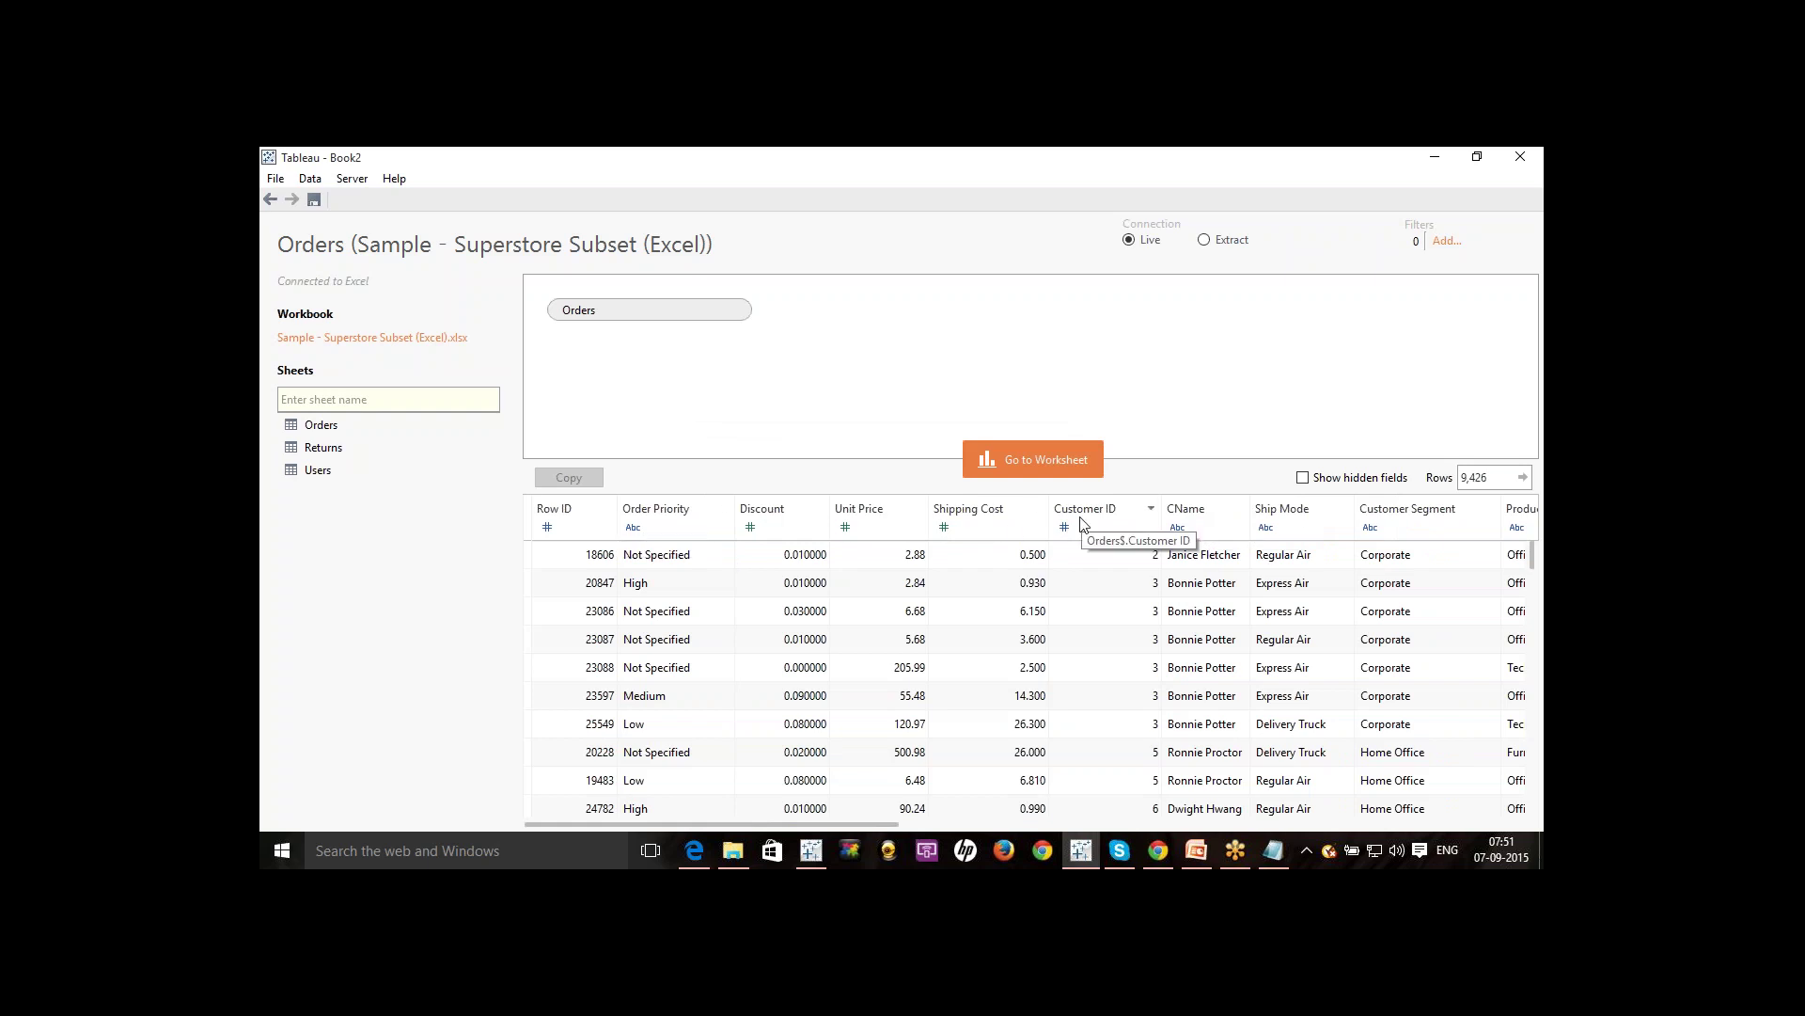
Examine the data types and geographic roles available for the Row ID field, leaving its type as is.
click(547, 527)
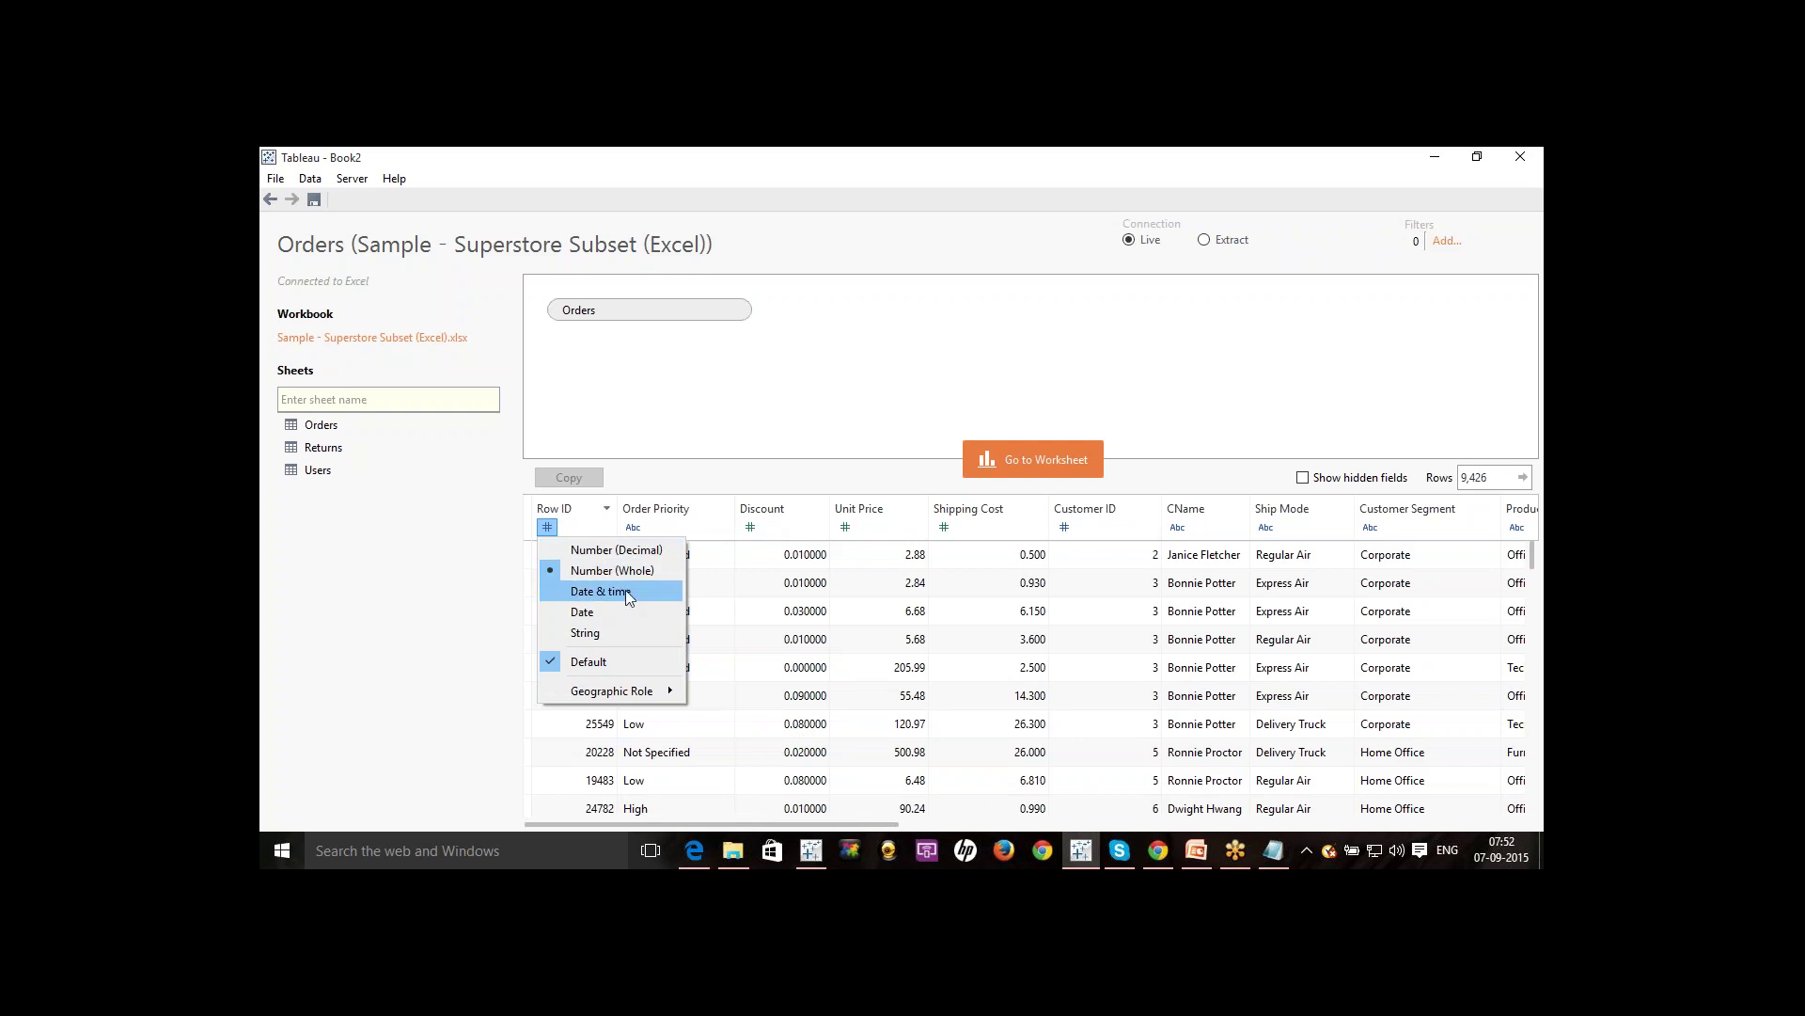
mouse_move(655, 693)
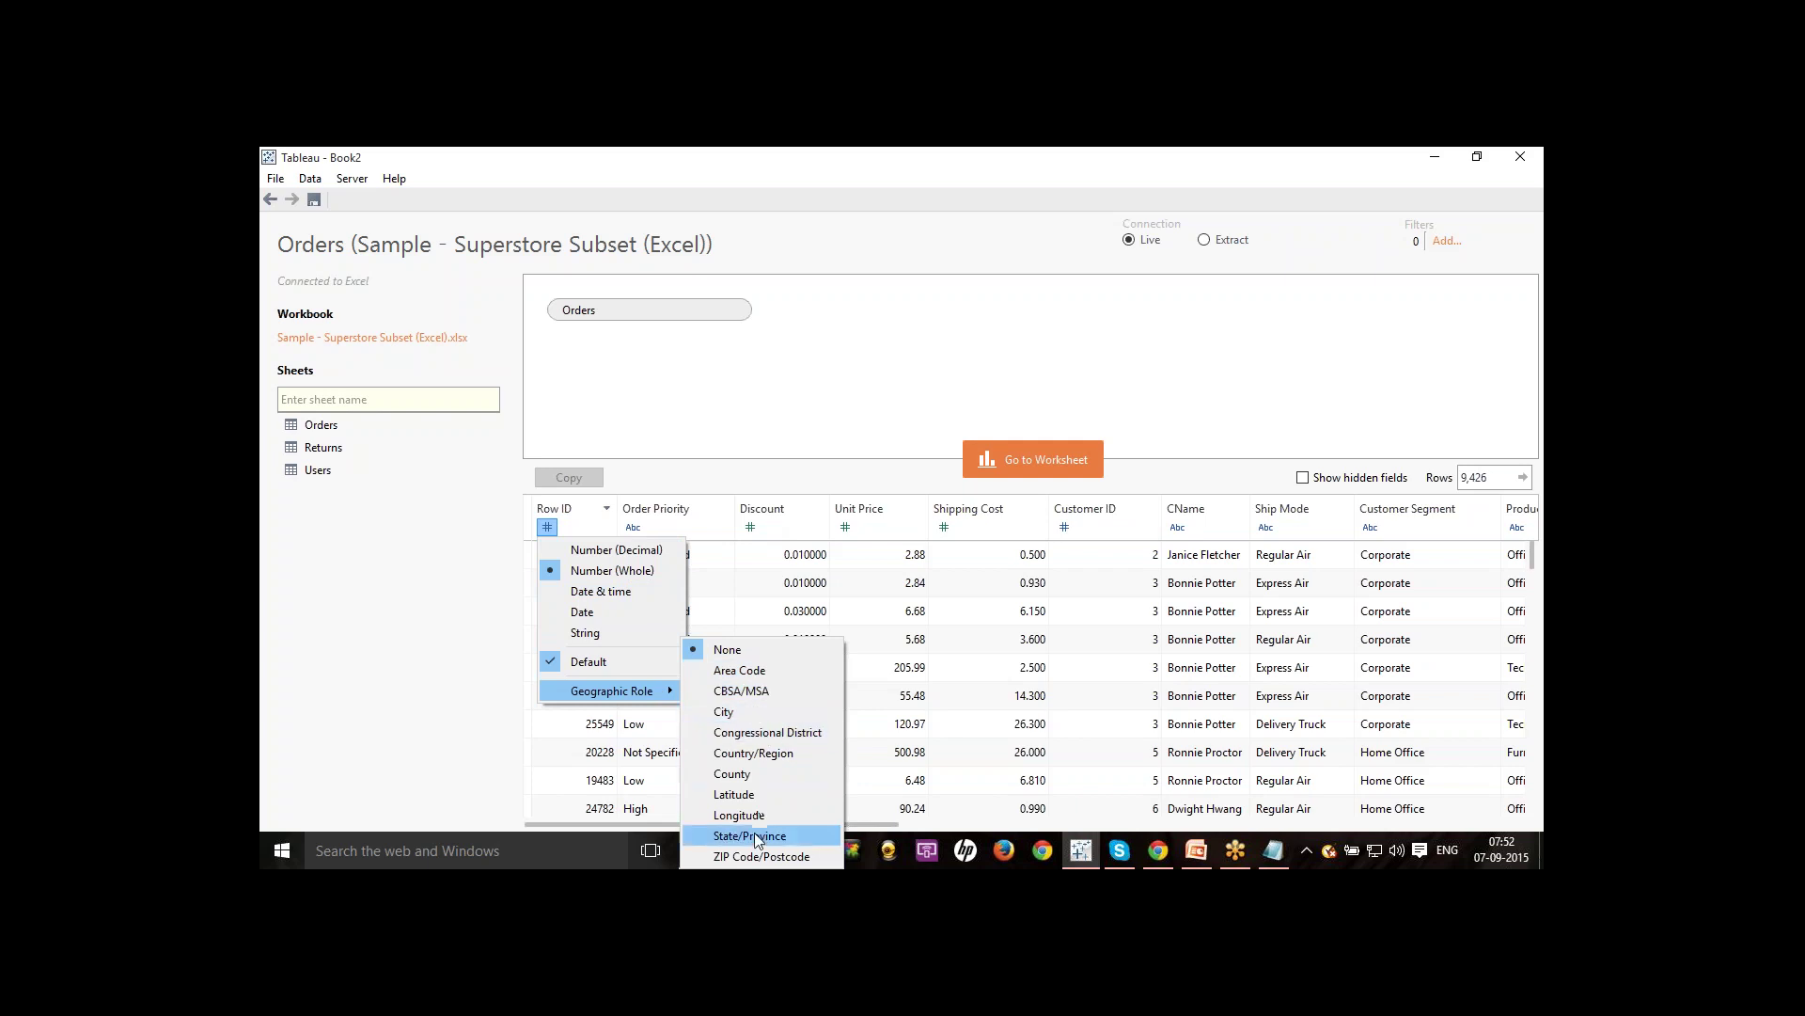
click(796, 478)
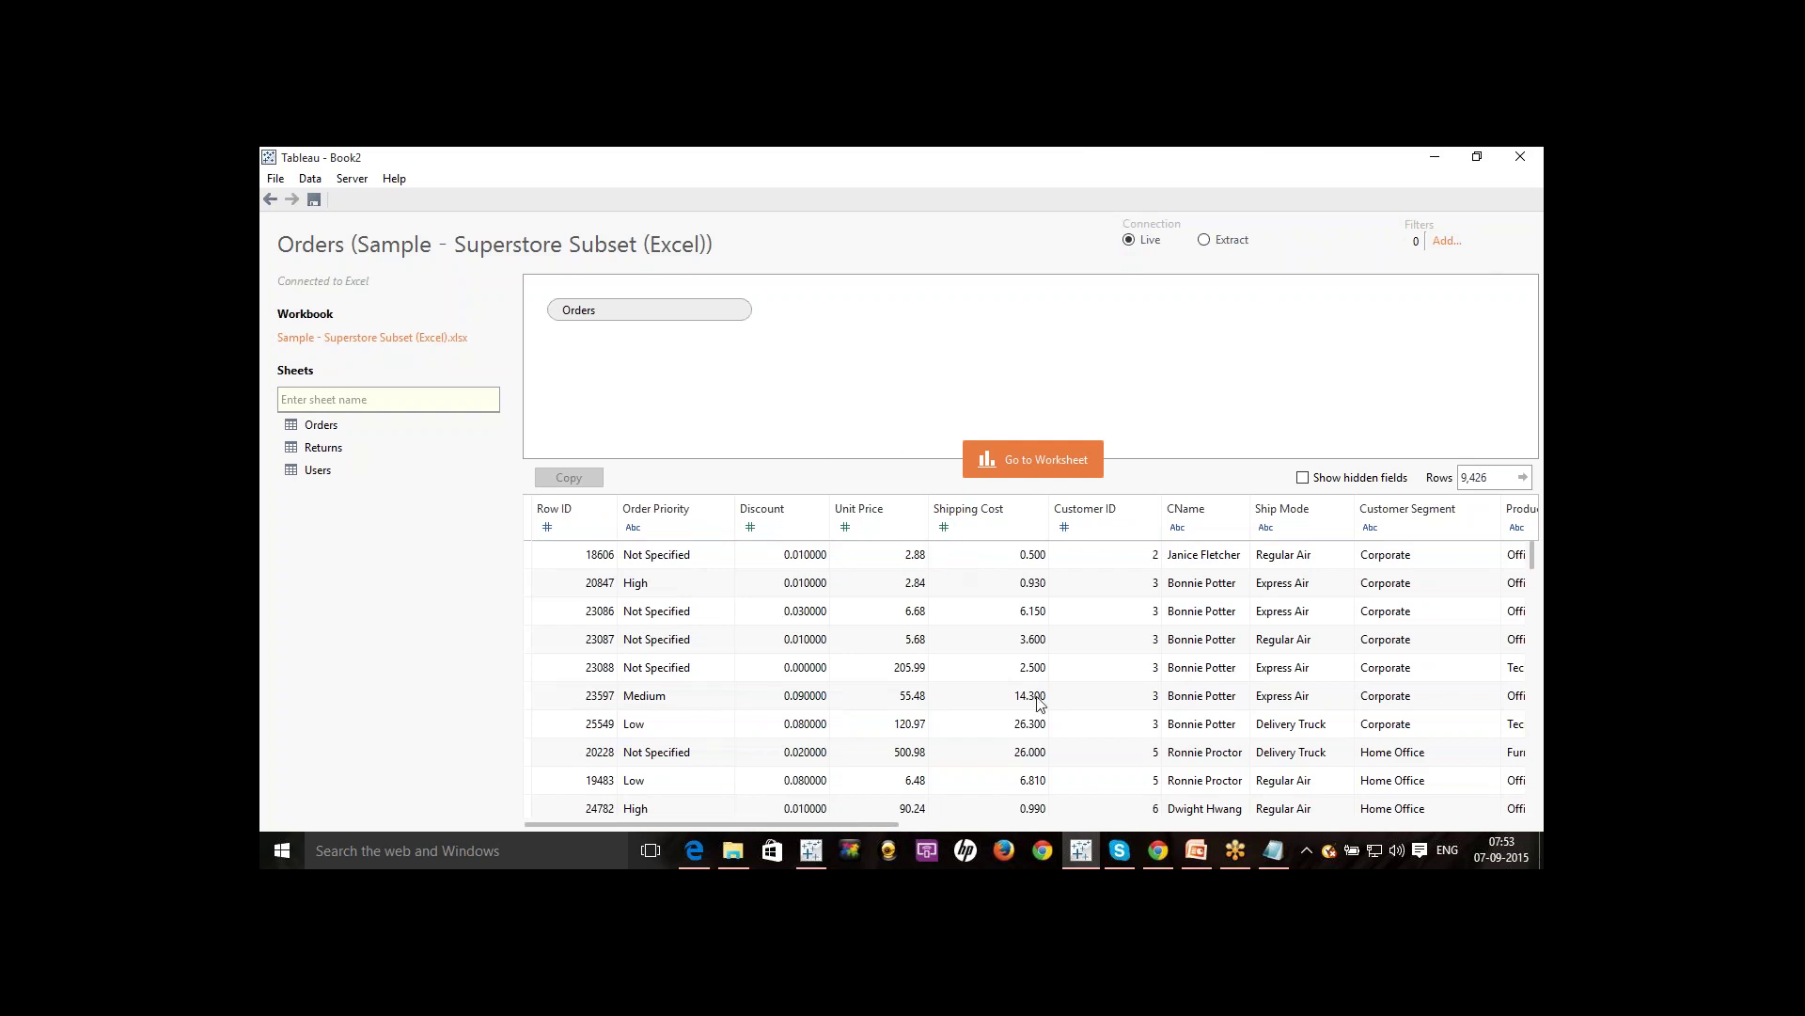
Switch to Book1, go from its start page to the worksheet and look over the available data connections.
click(809, 851)
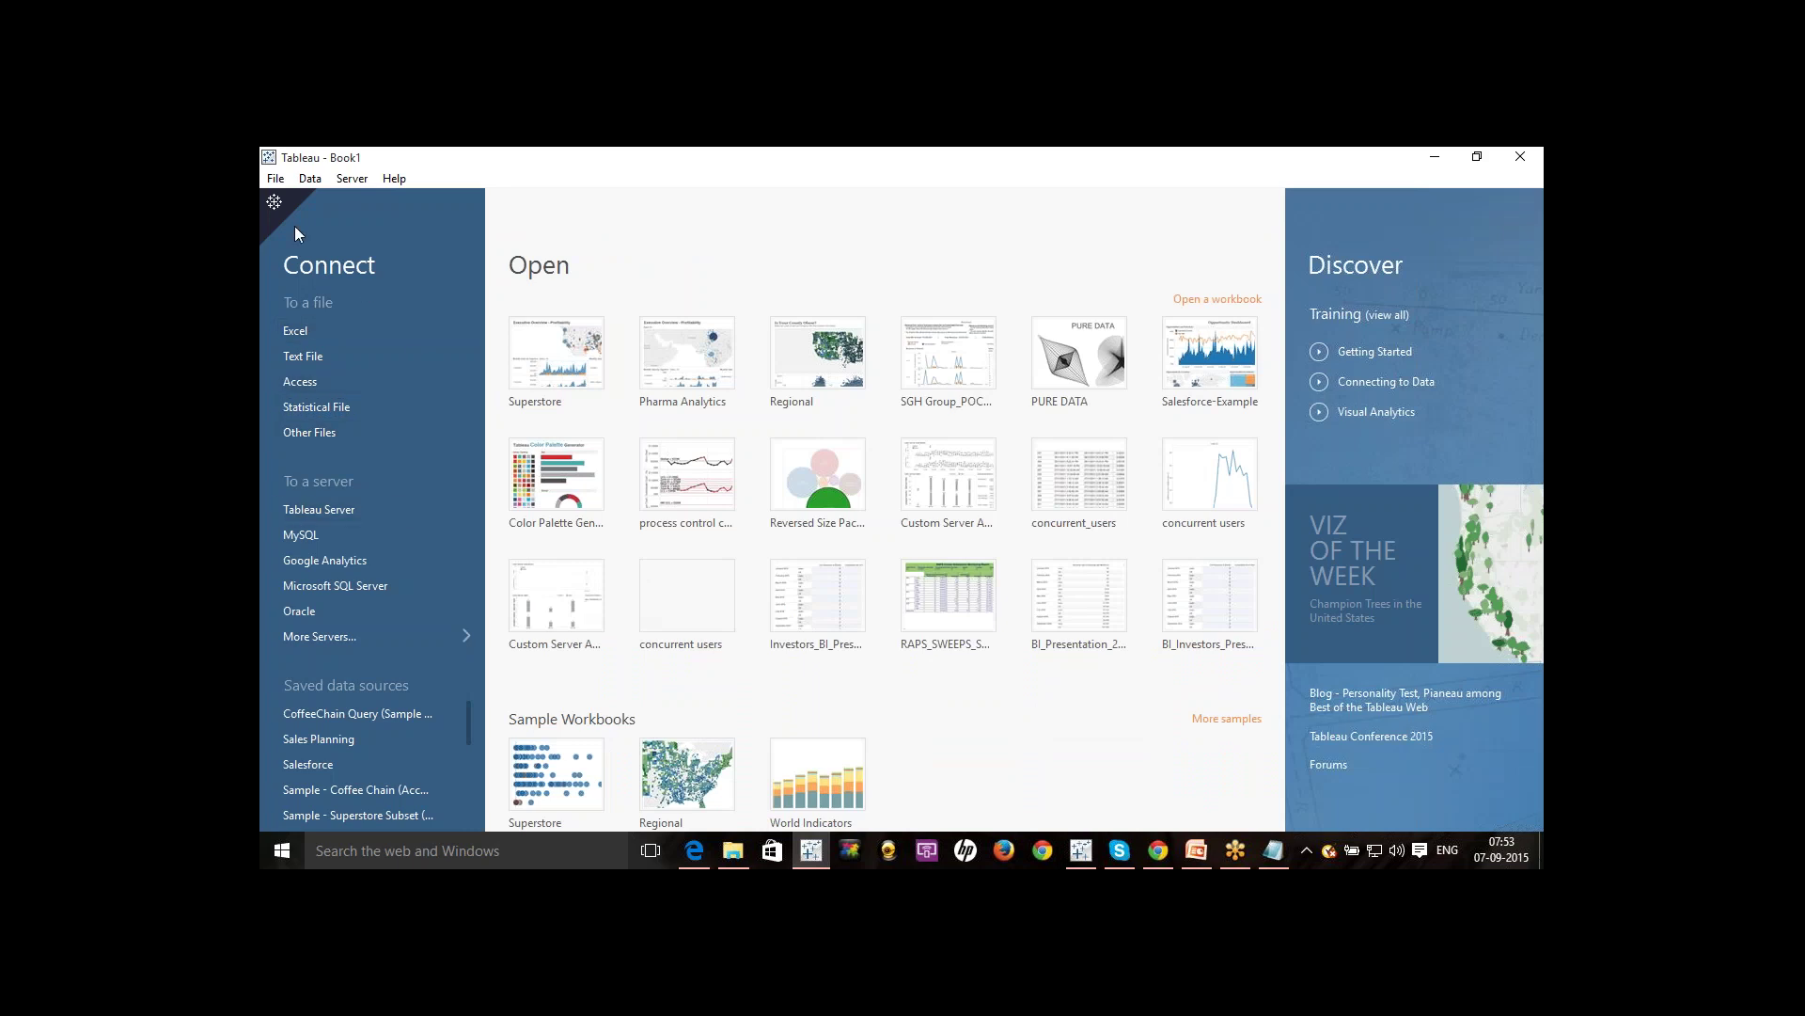
click(273, 201)
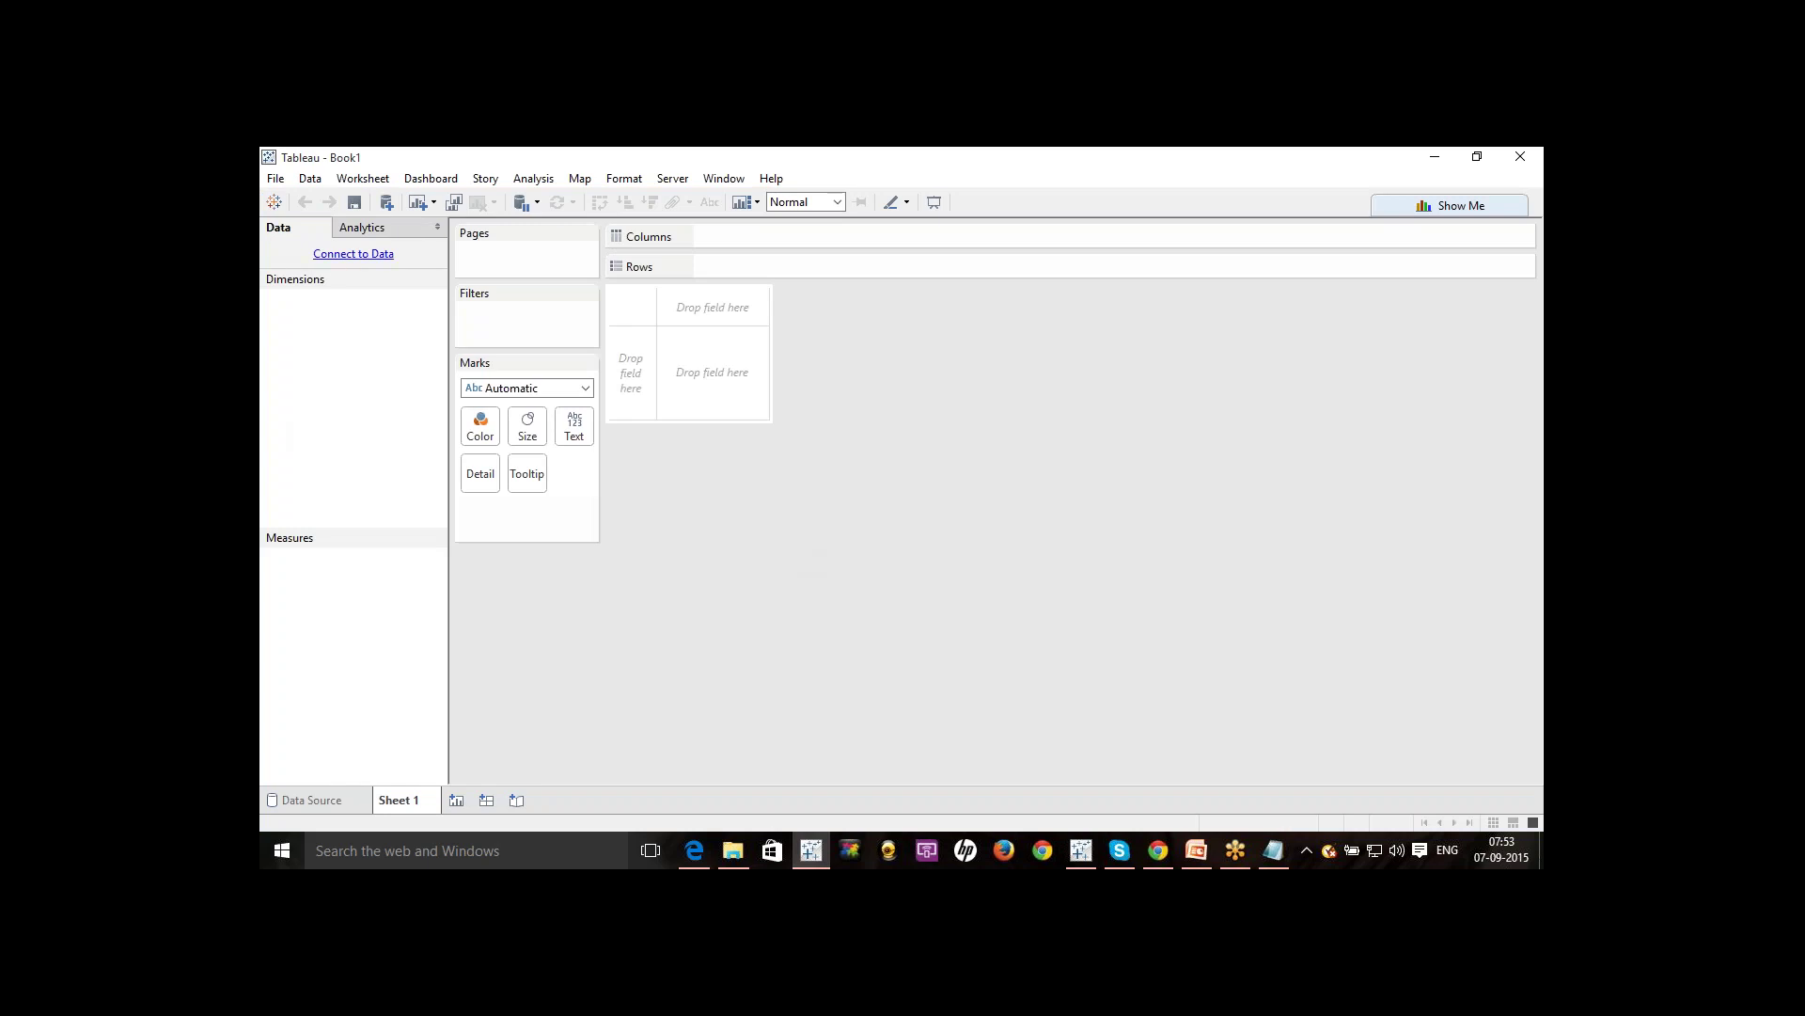
click(385, 203)
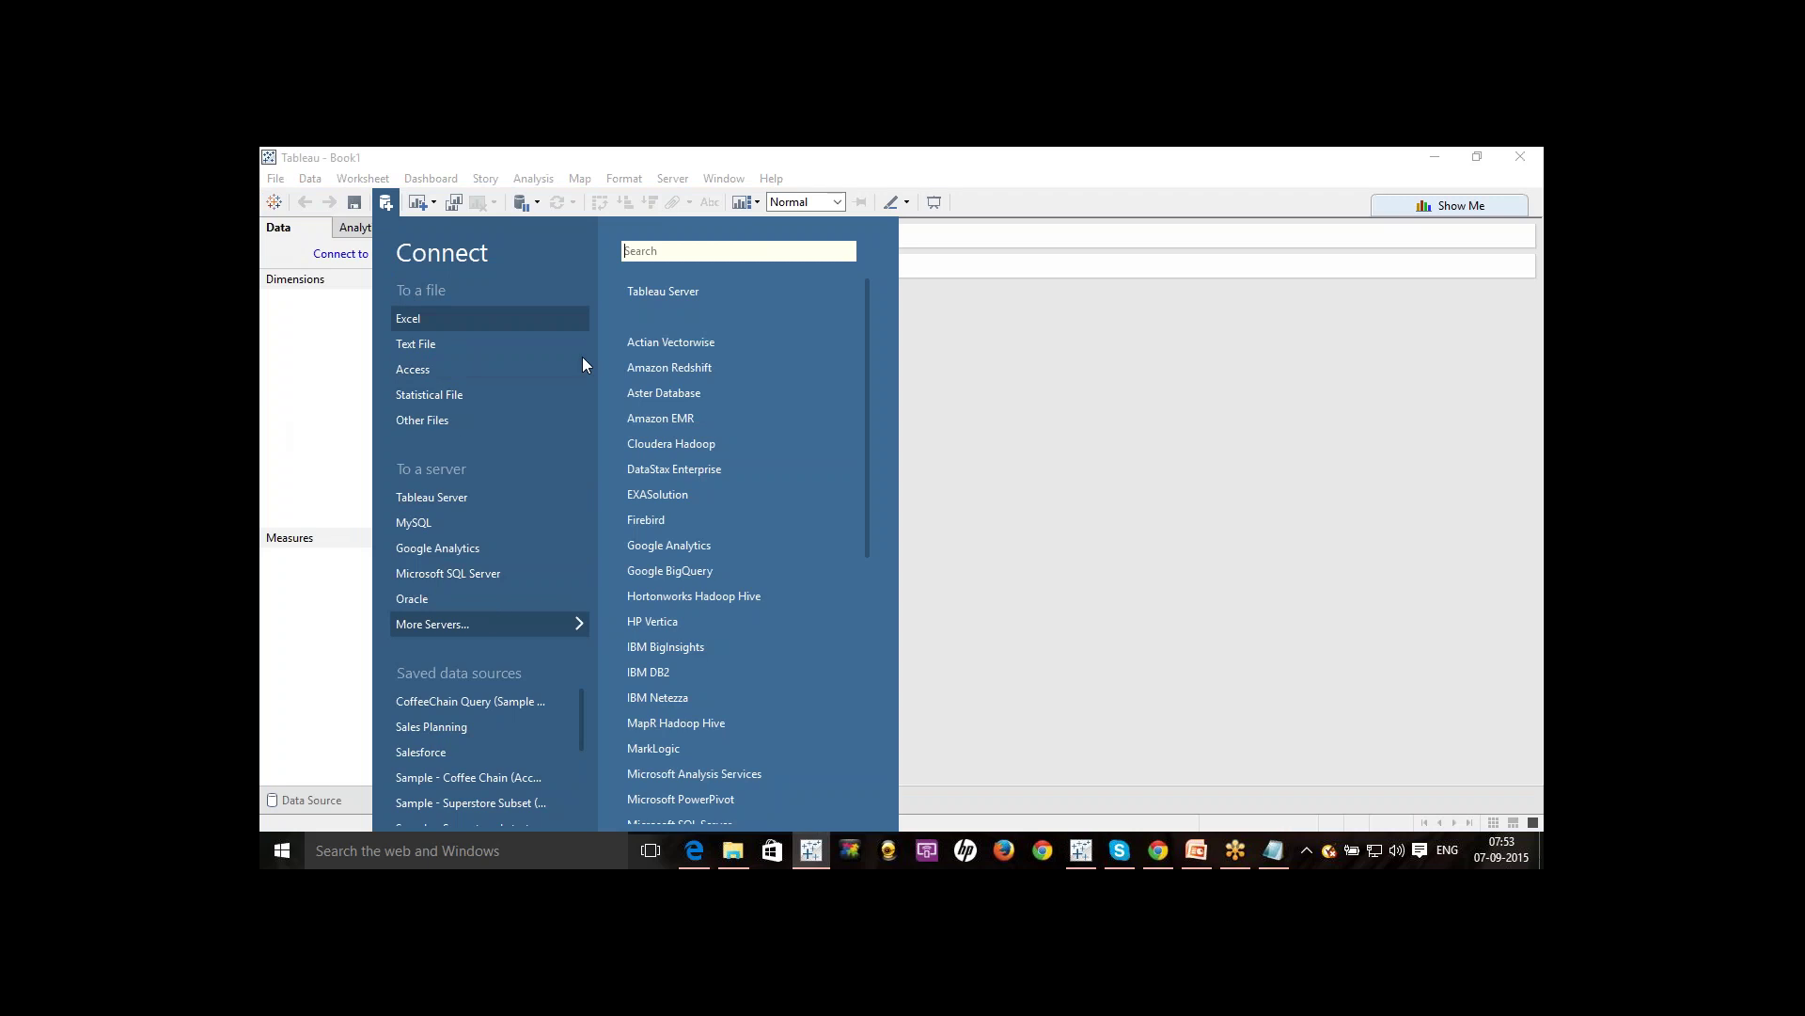
click(953, 381)
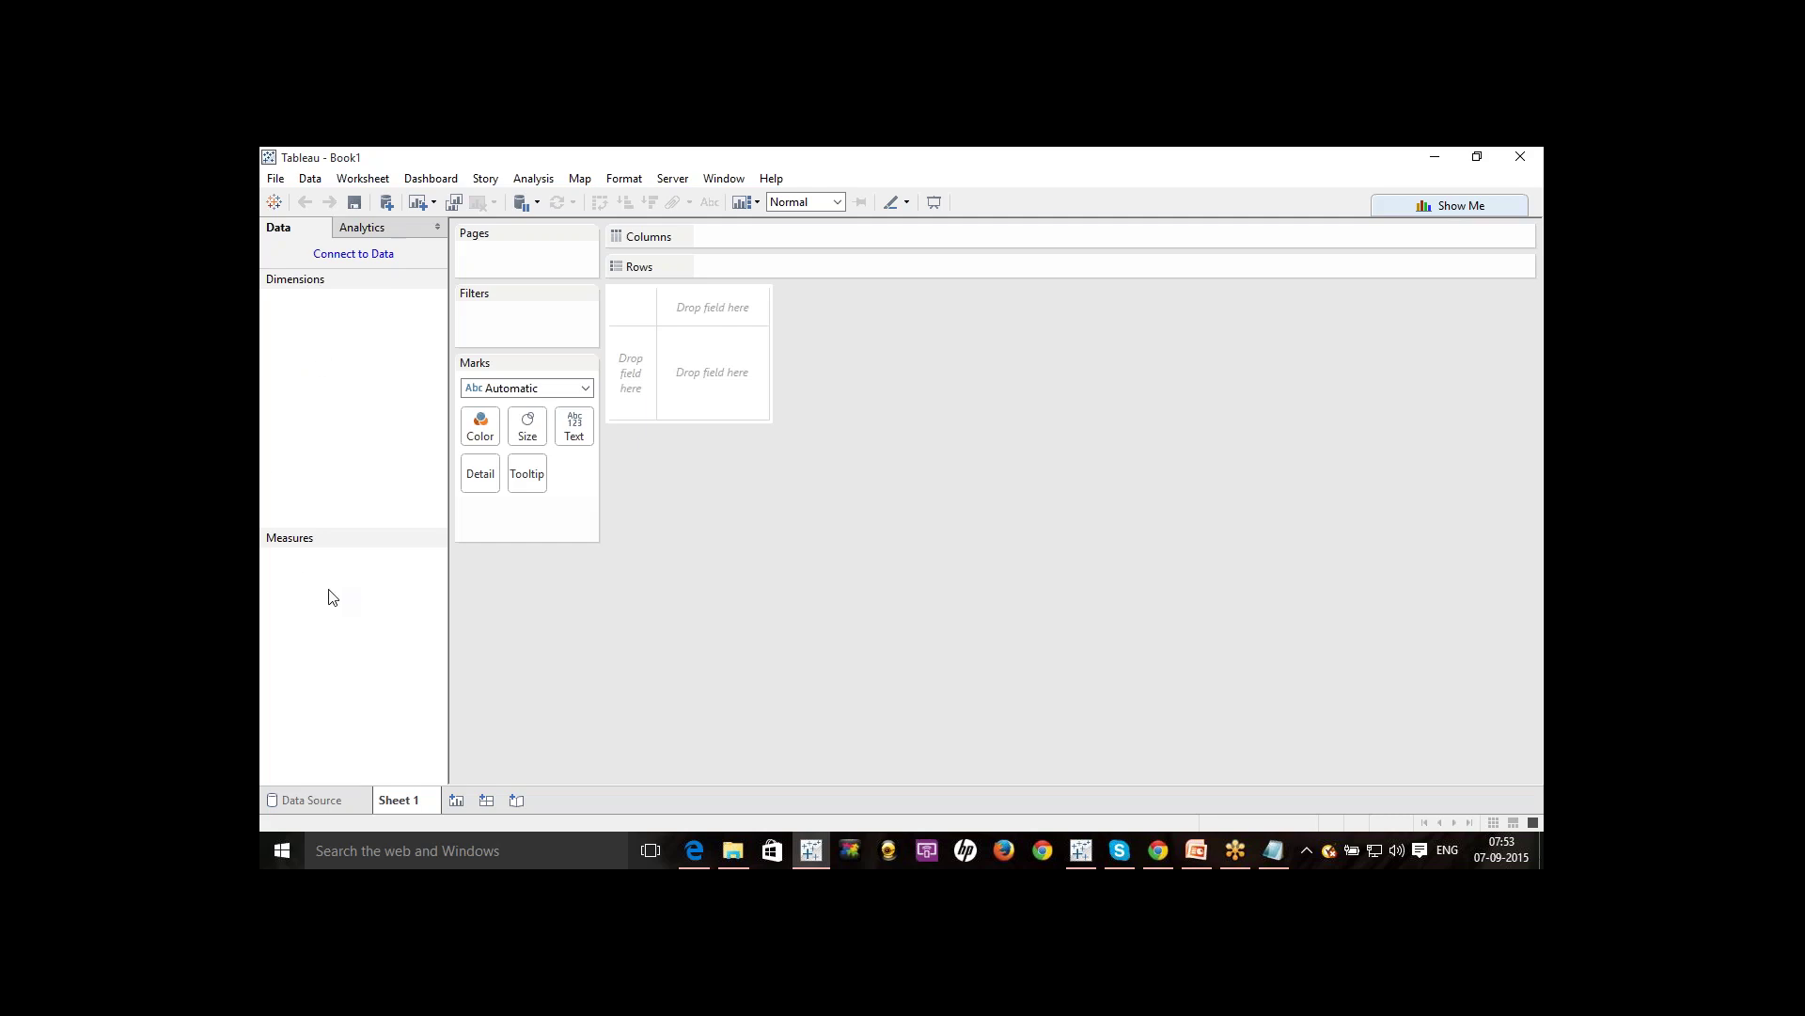
Examine the Summarize, Model and Custom options of the Analytics pane and return to the Data pane.
click(360, 233)
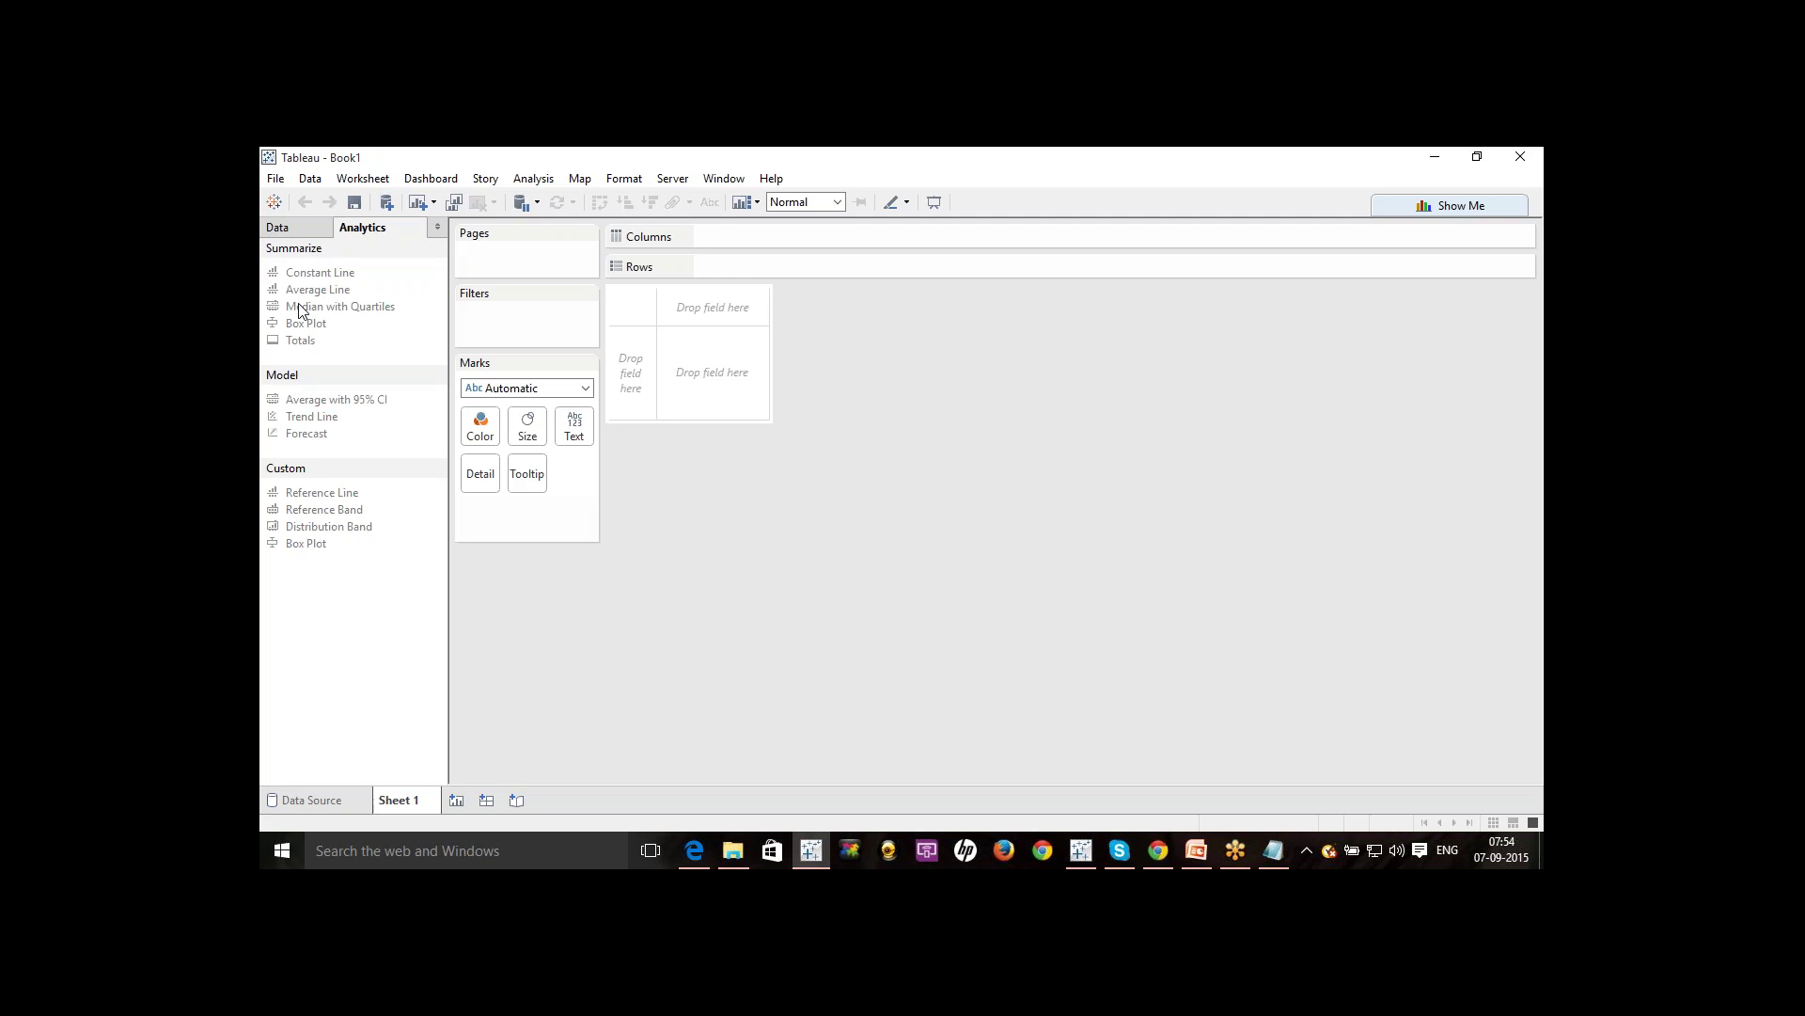
click(304, 226)
click(366, 229)
click(284, 235)
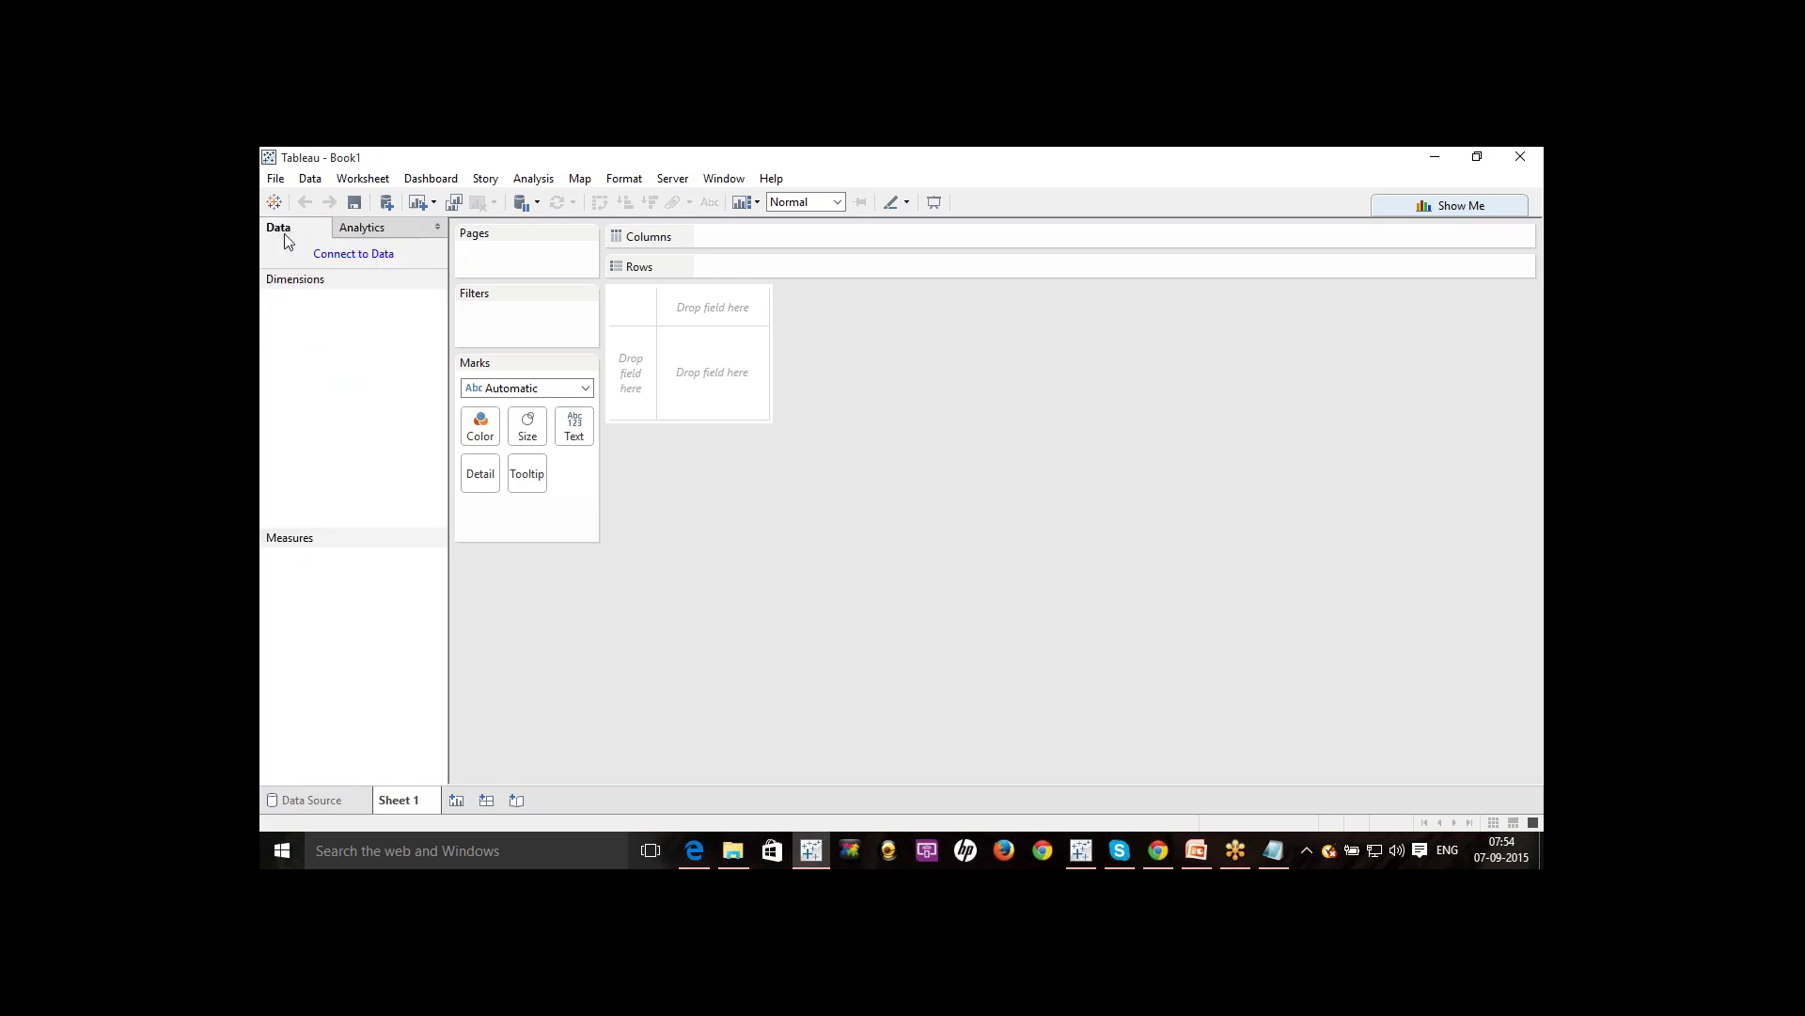
Switch to Book2, go to its worksheet and look through the analysis options there.
click(1081, 850)
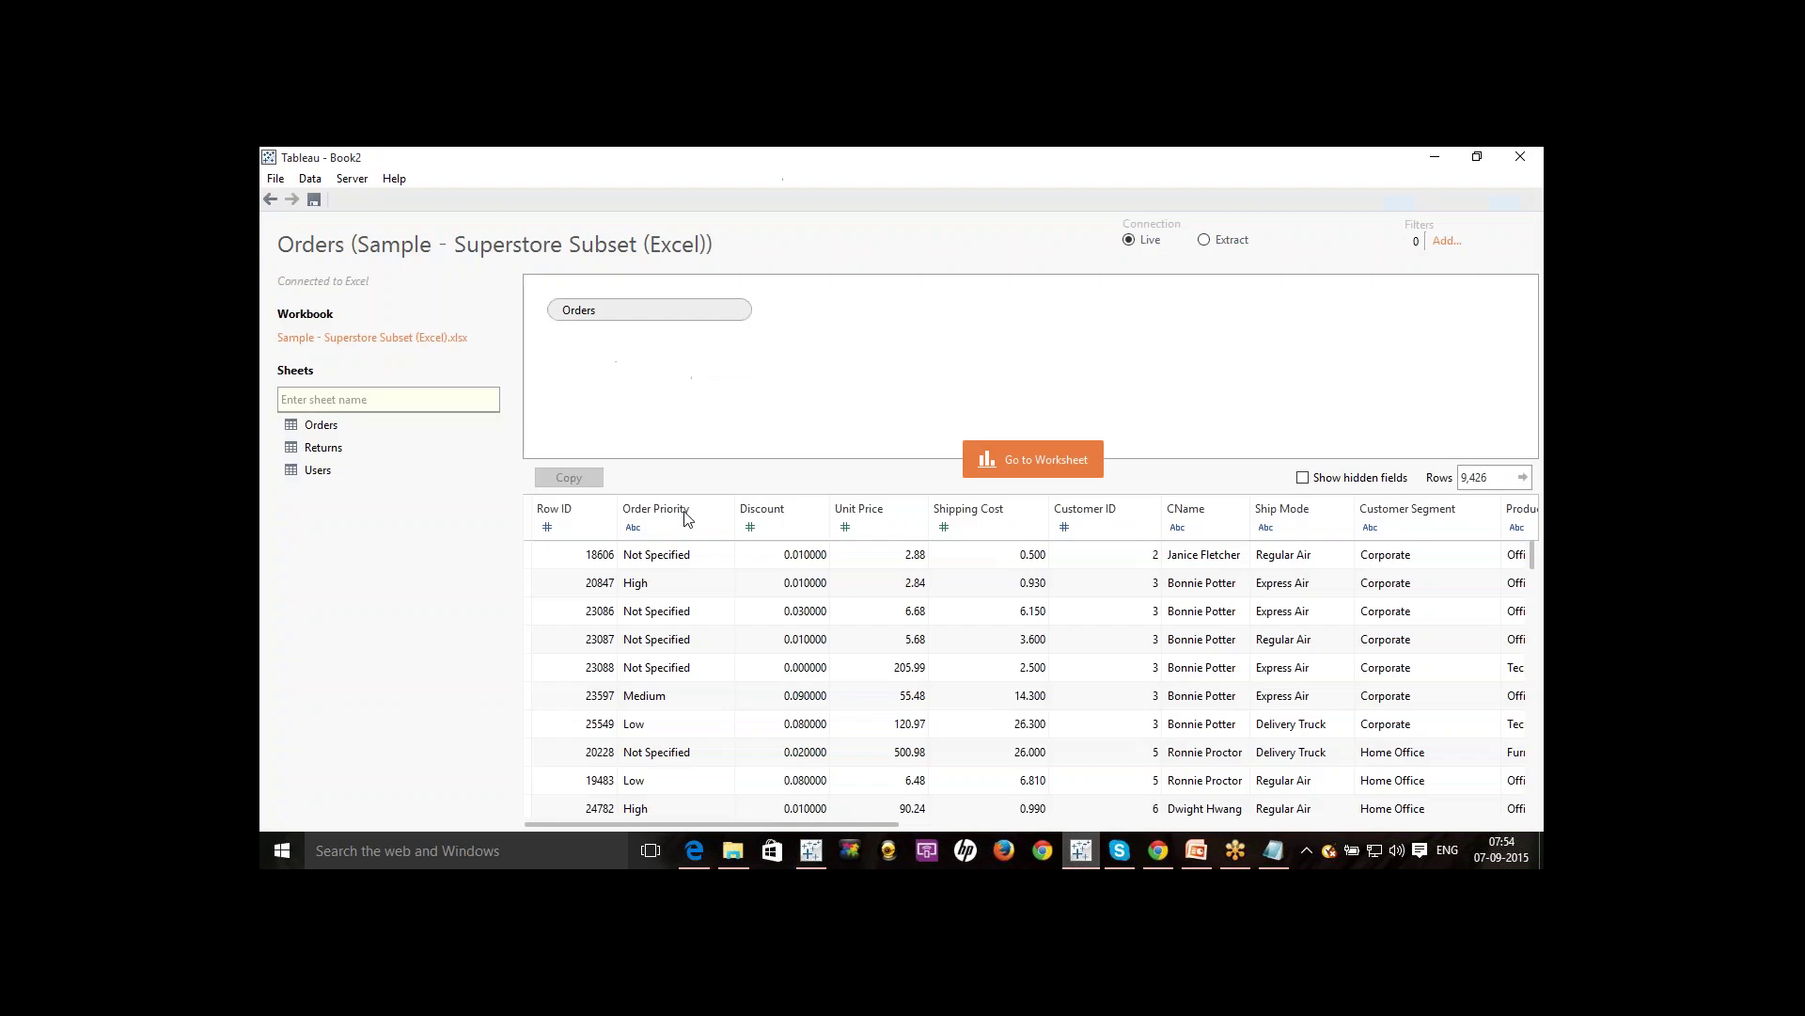
click(1034, 466)
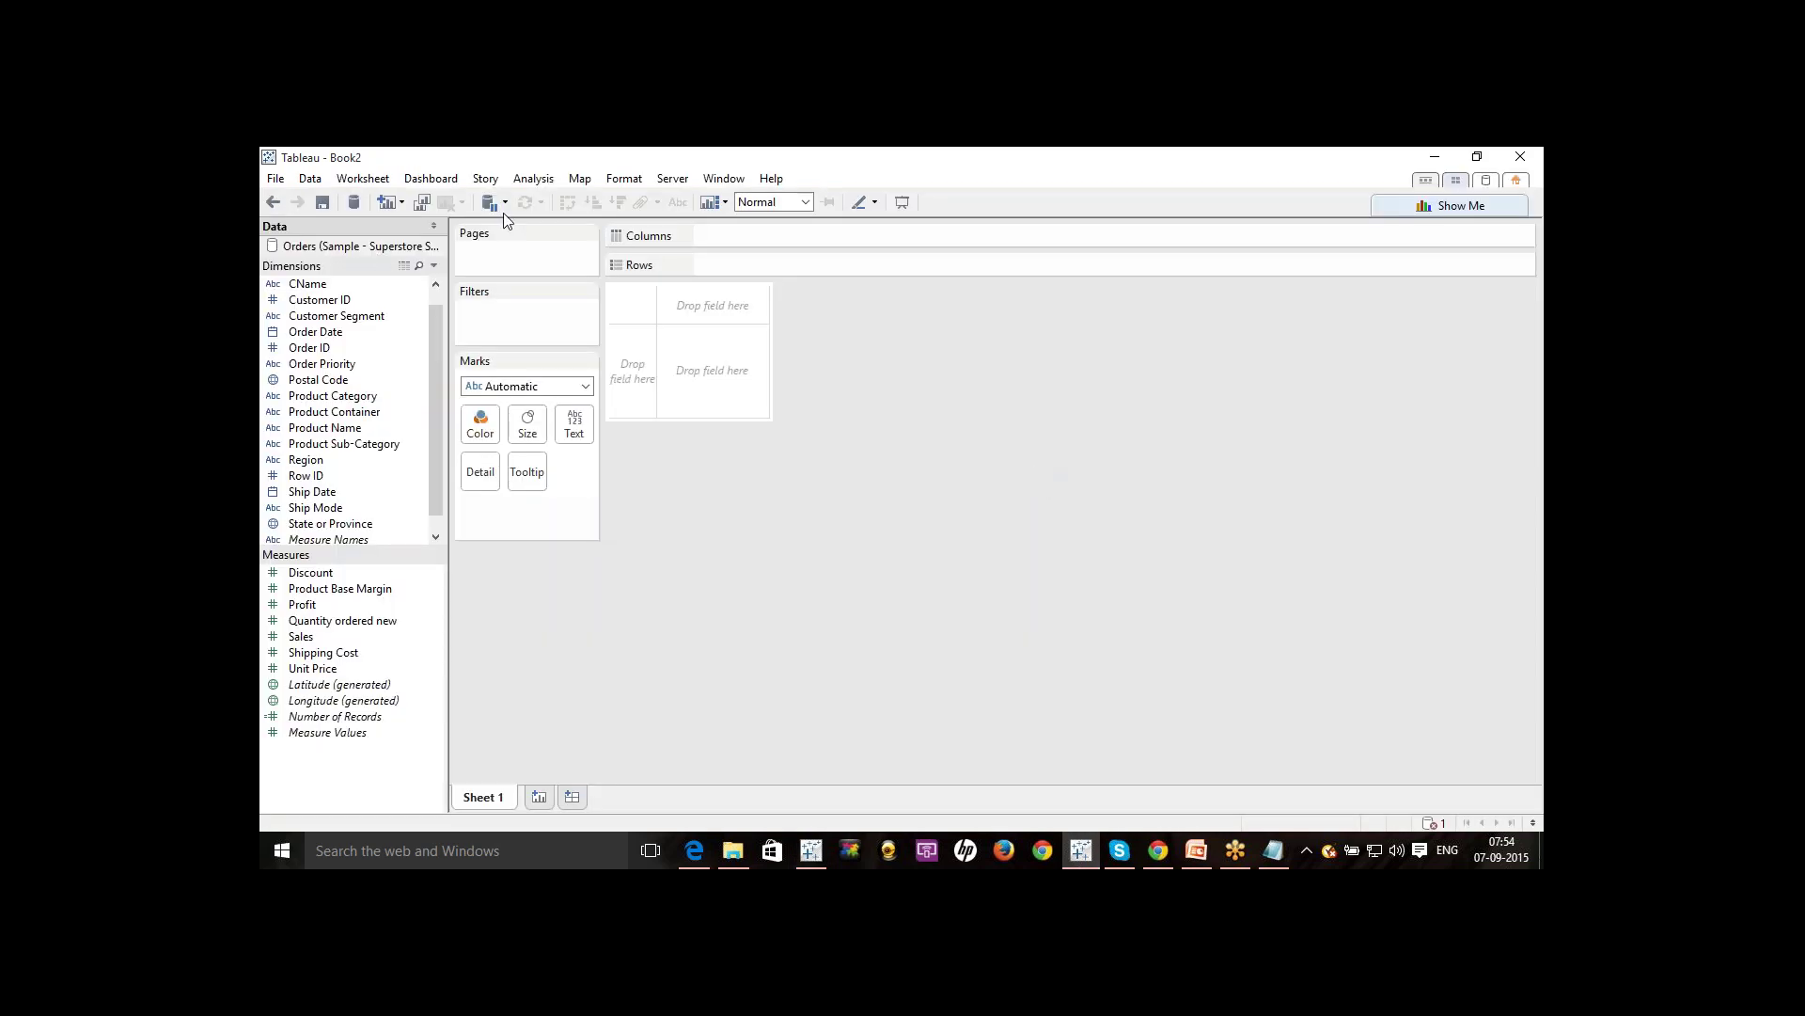
click(526, 180)
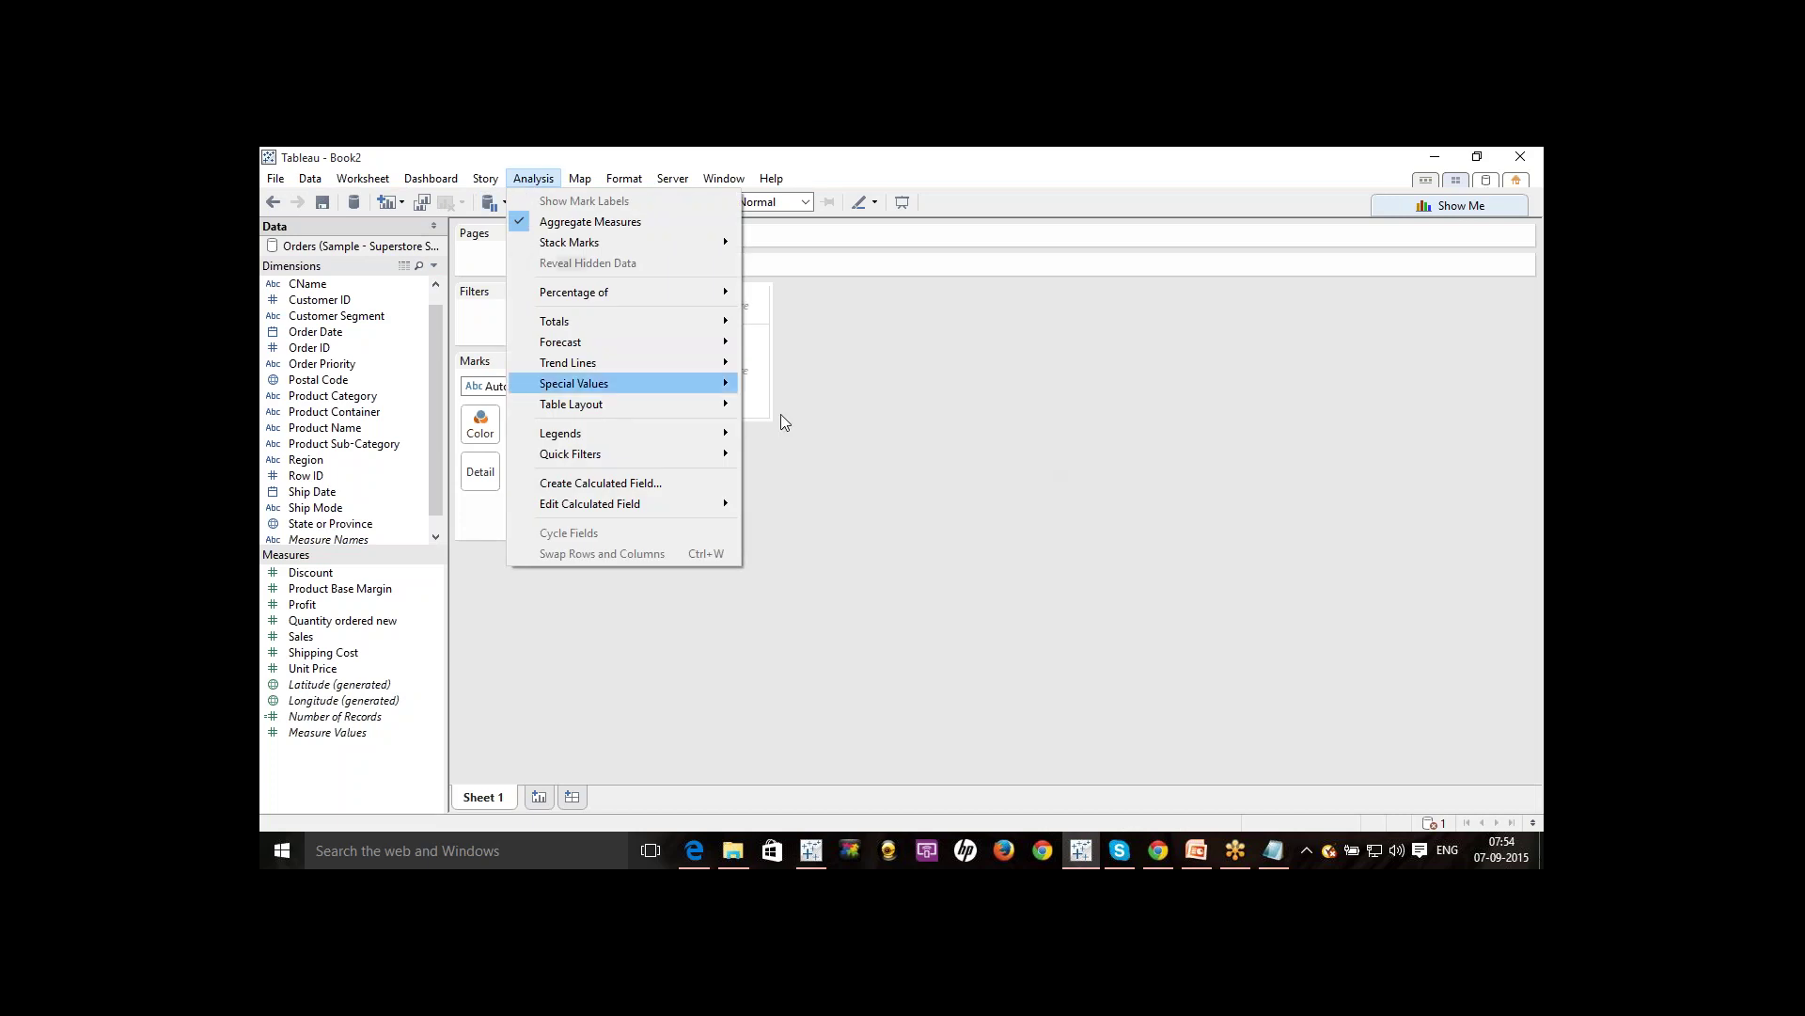
click(936, 540)
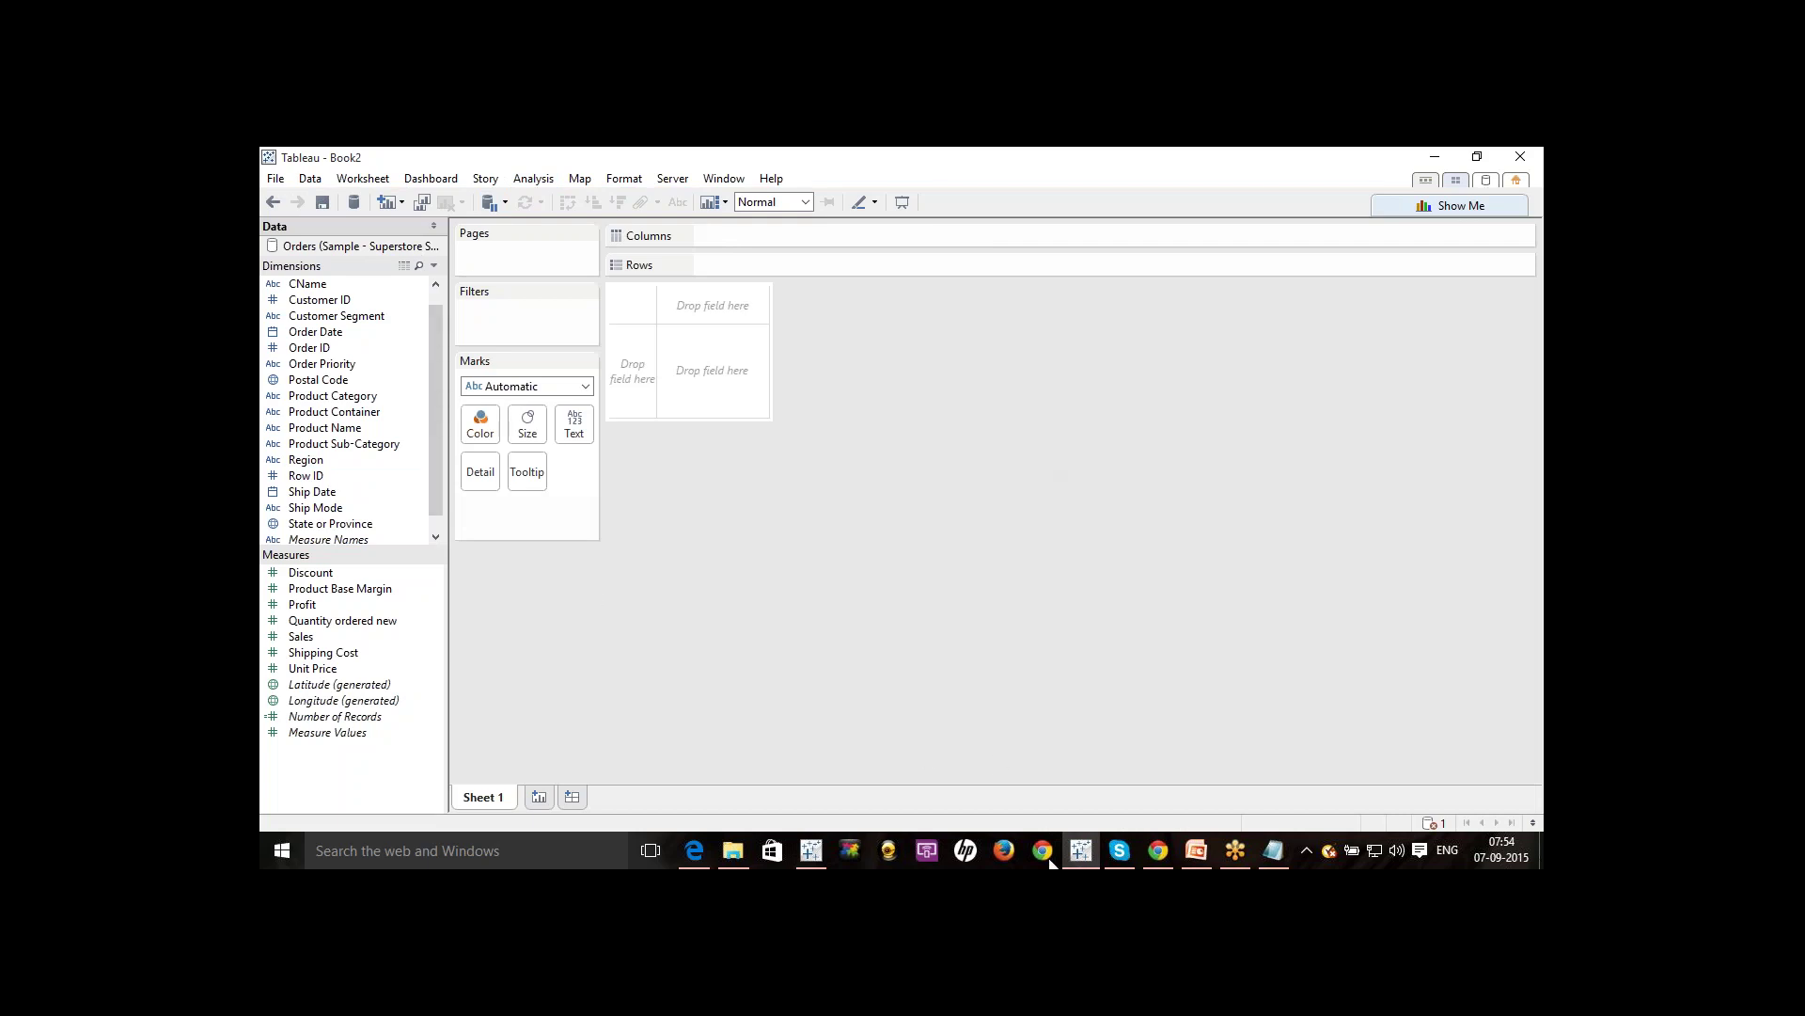
Connect Book1 to Sample - World Bank Indicators.xlsx in Tableau > Classes > Sample data and add the Data by world sheet to the canvas.
click(811, 850)
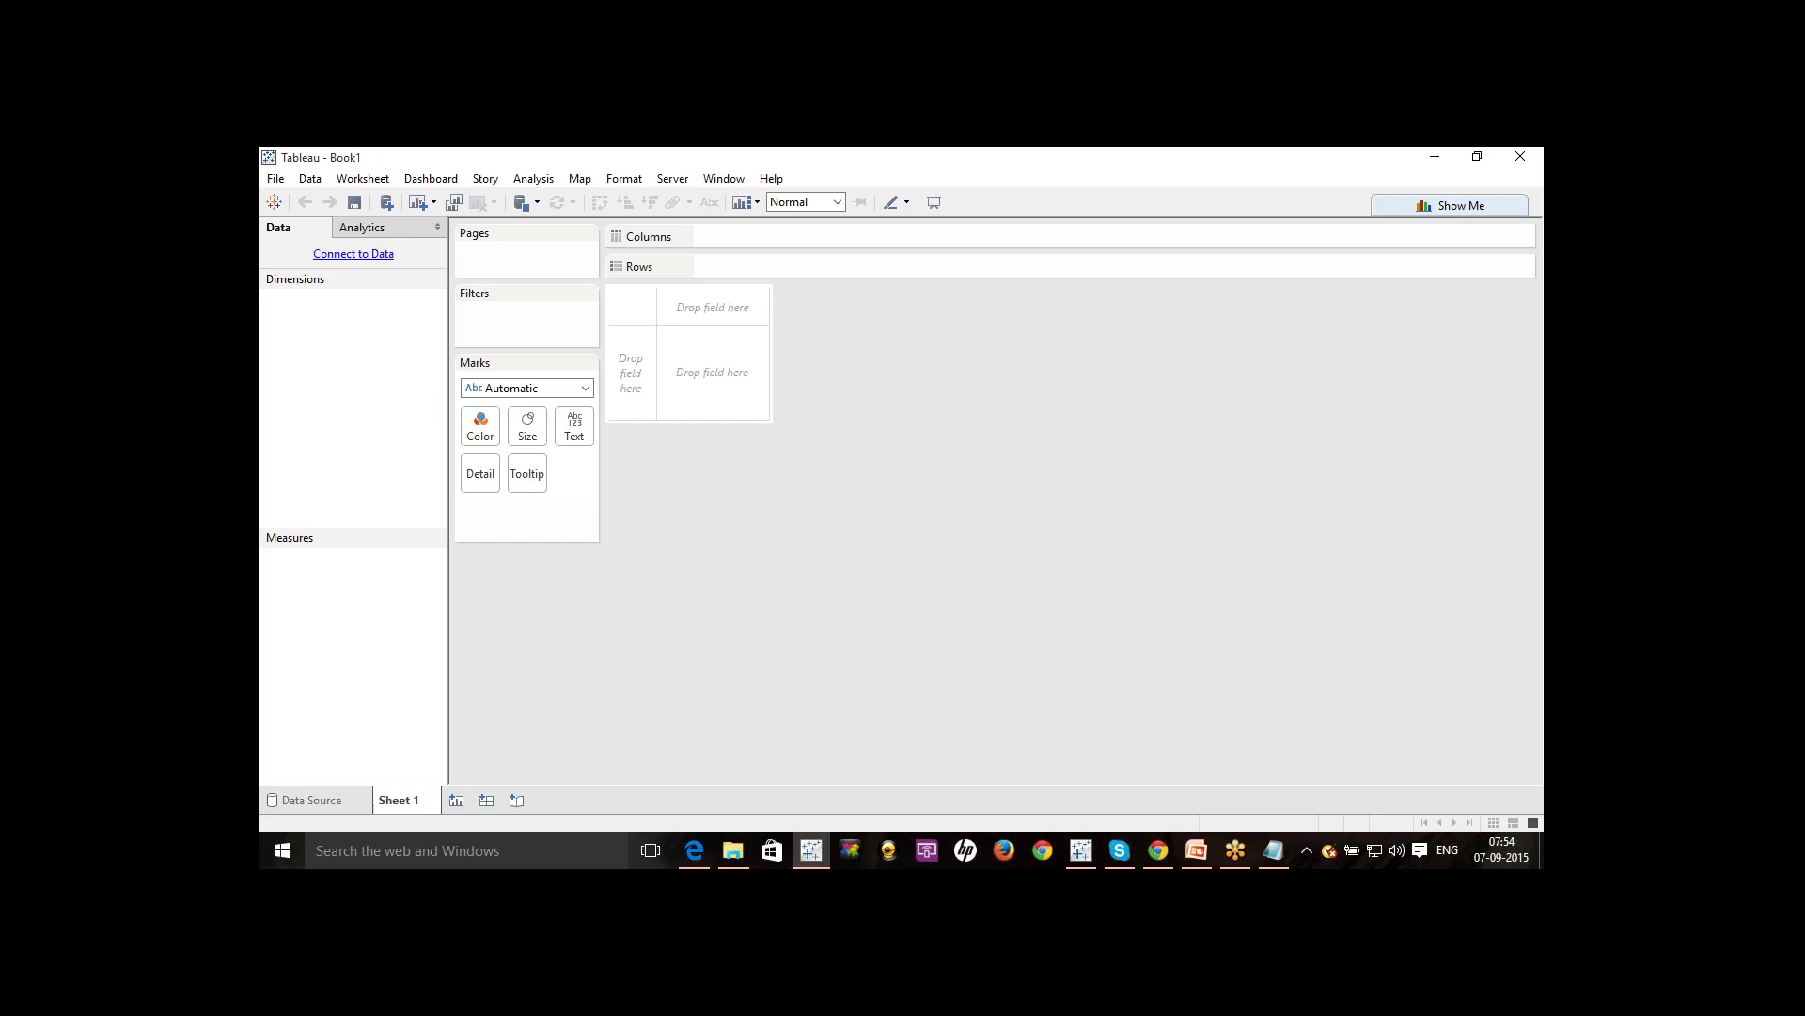
click(354, 254)
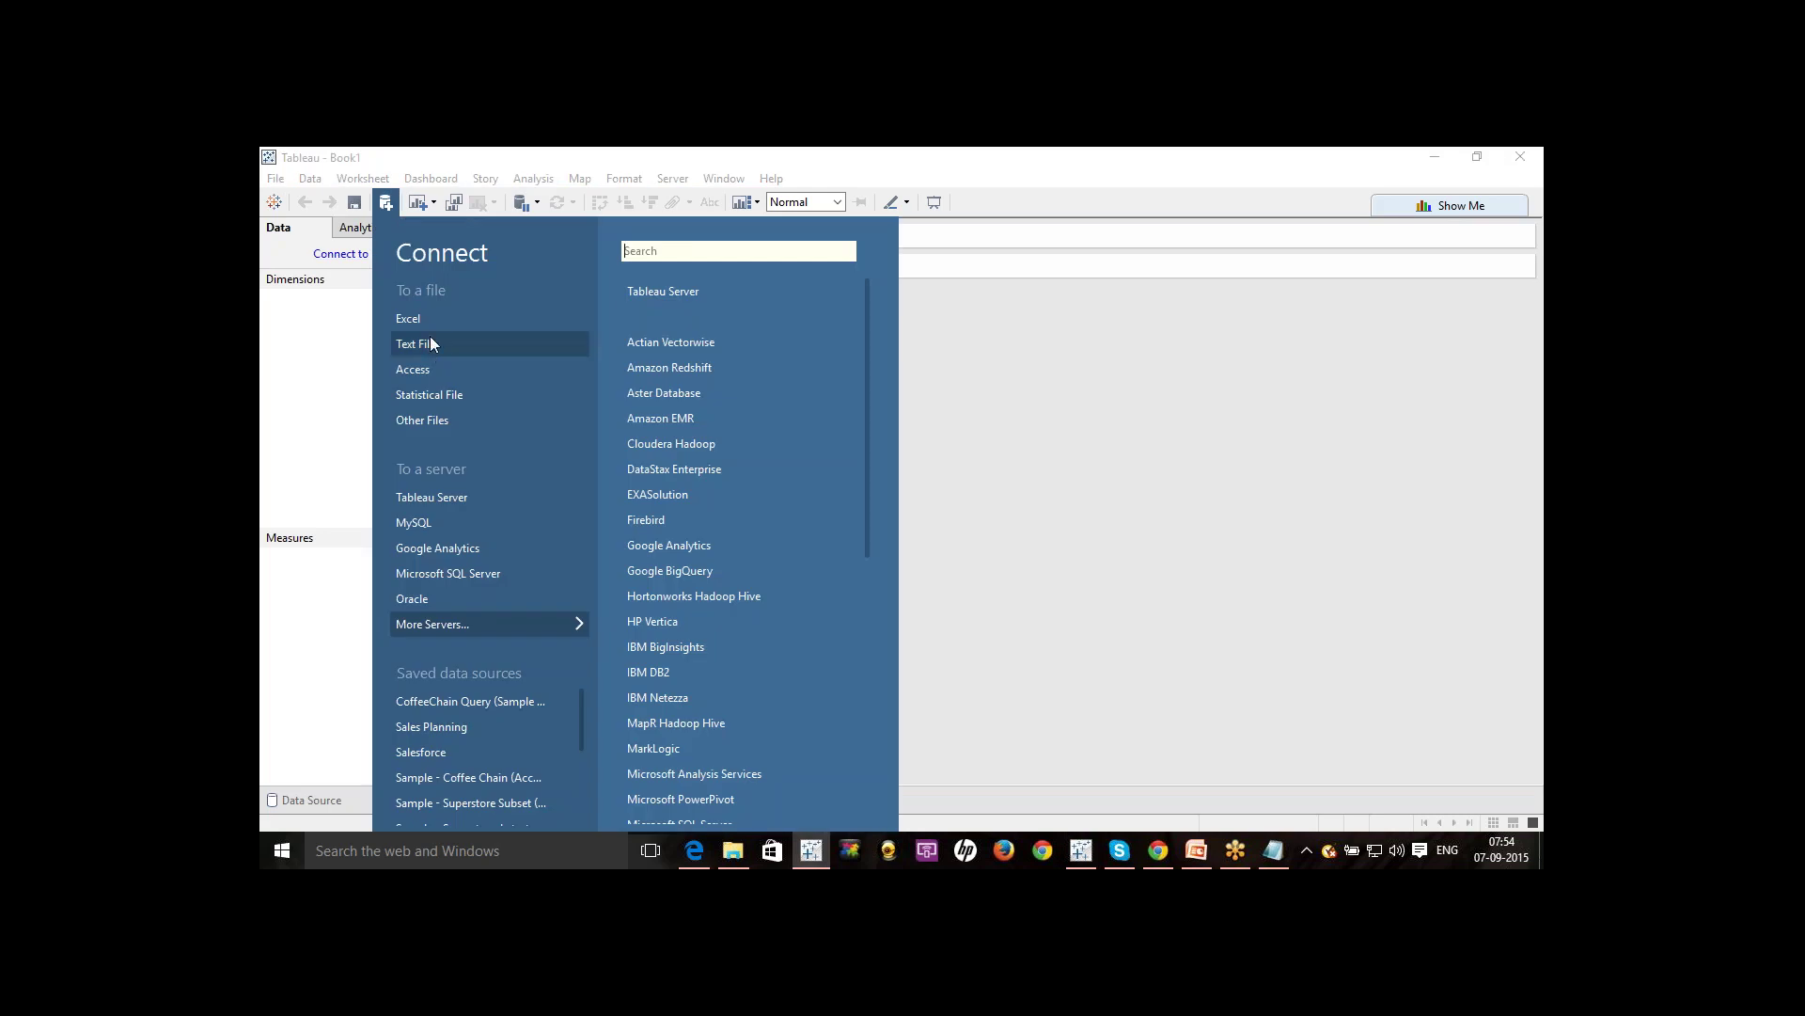
click(425, 319)
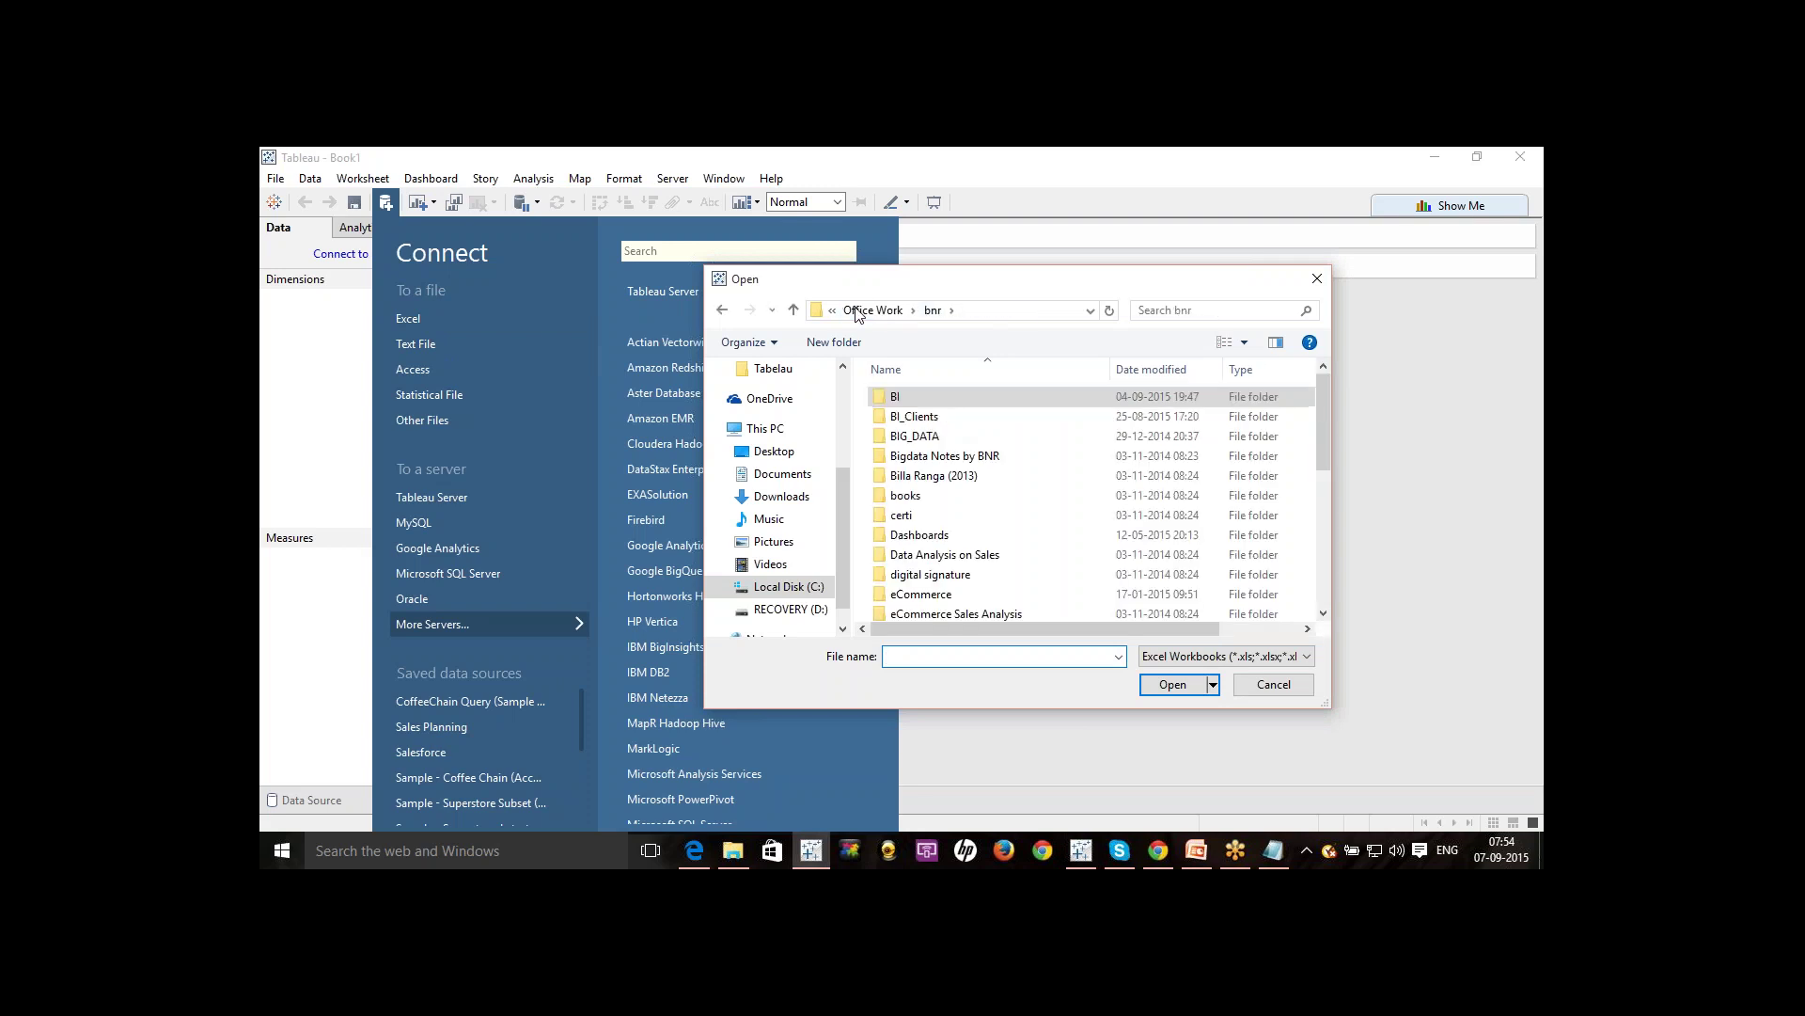
double_click(929, 399)
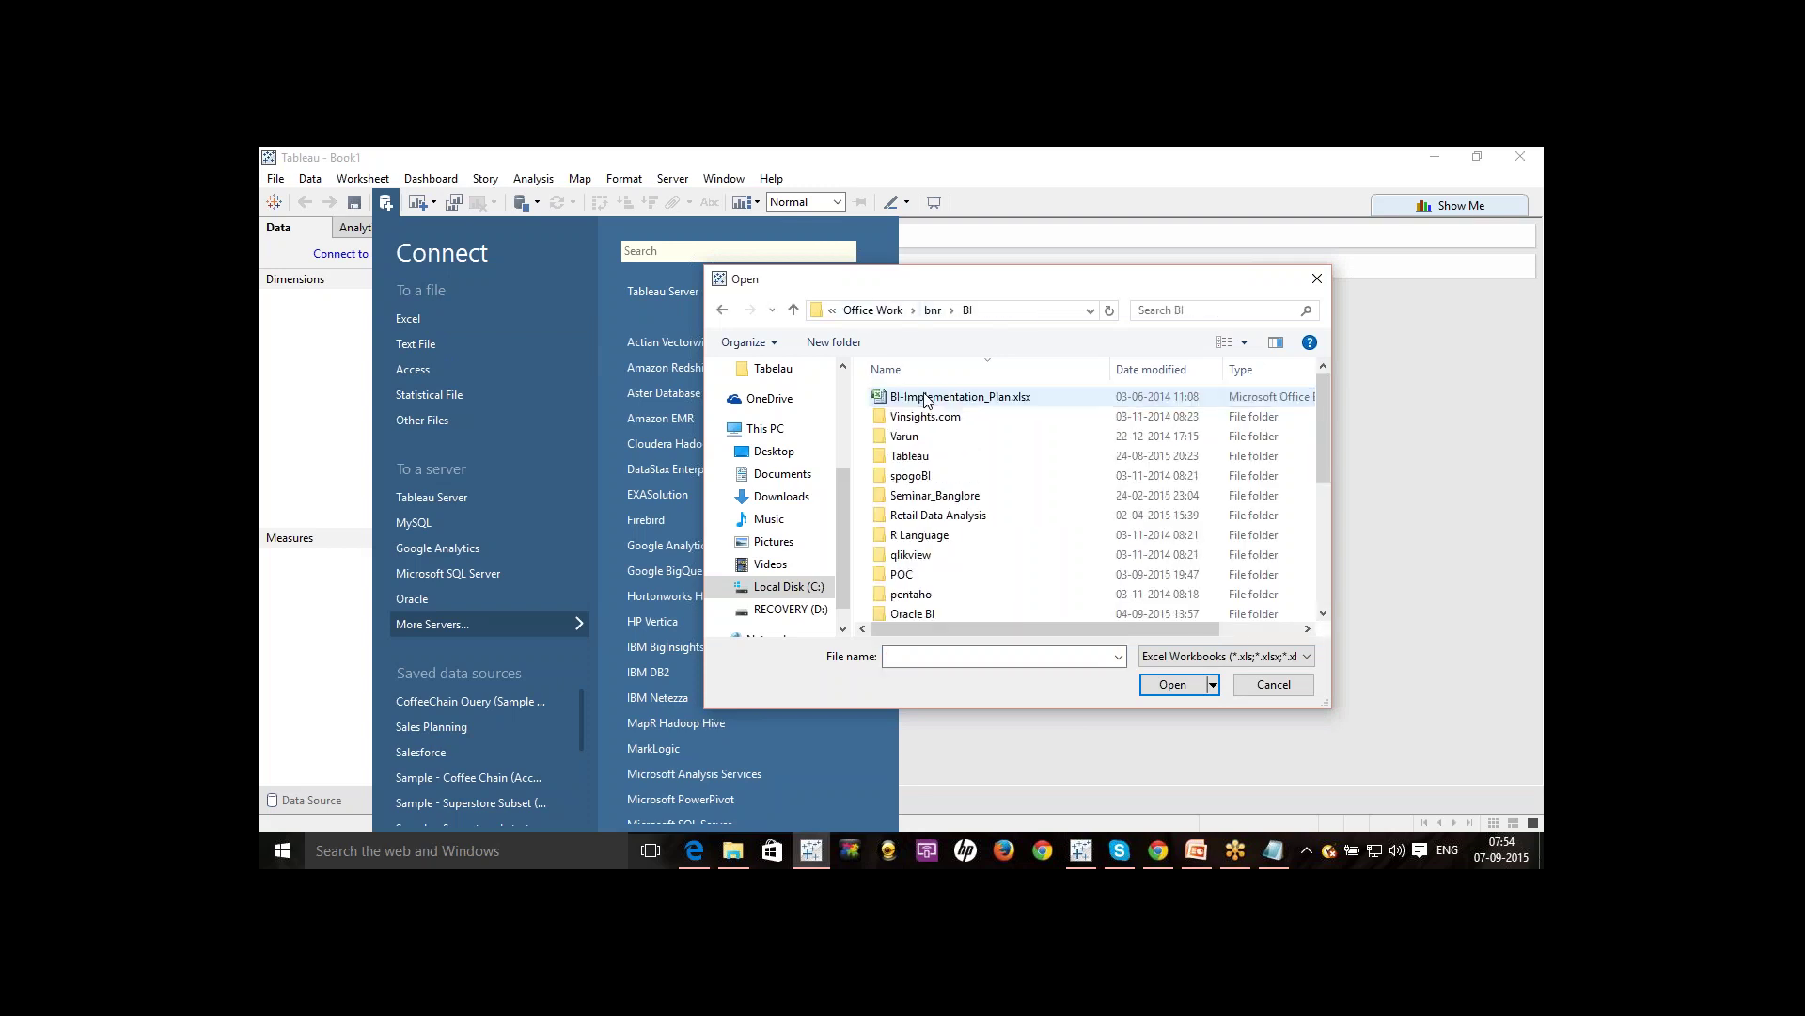
double_click(908, 456)
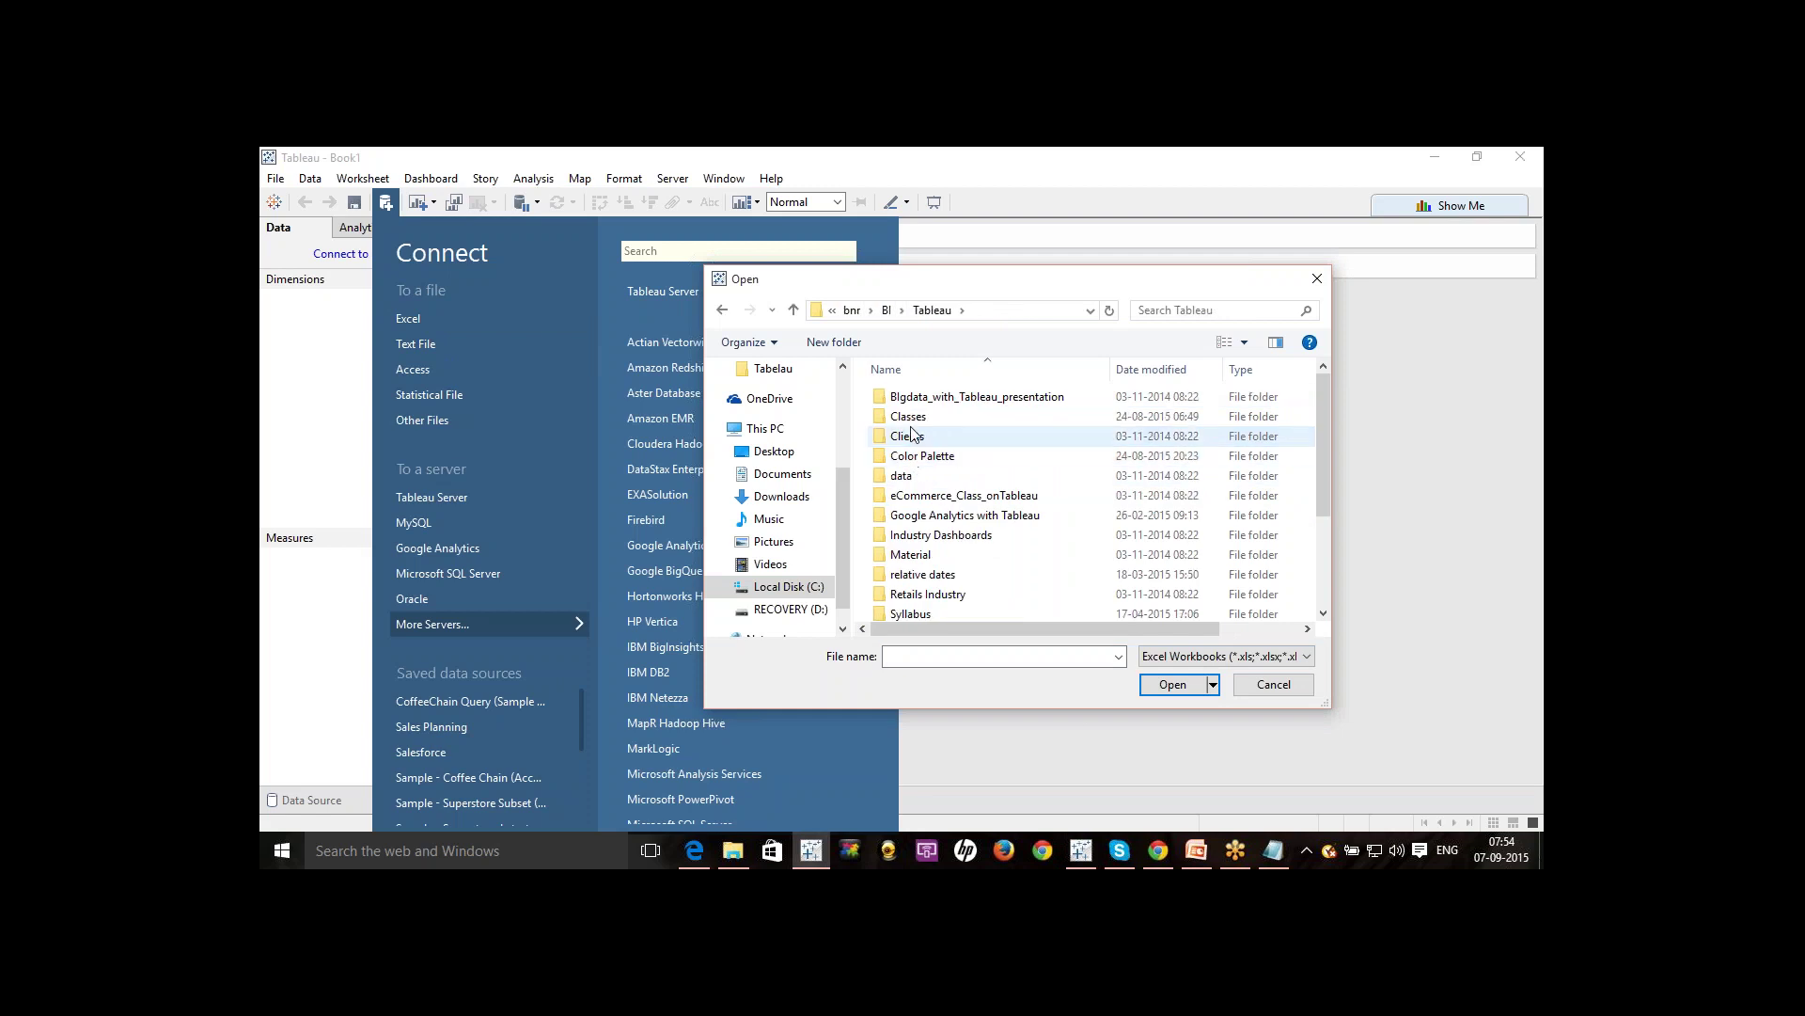
double_click(910, 421)
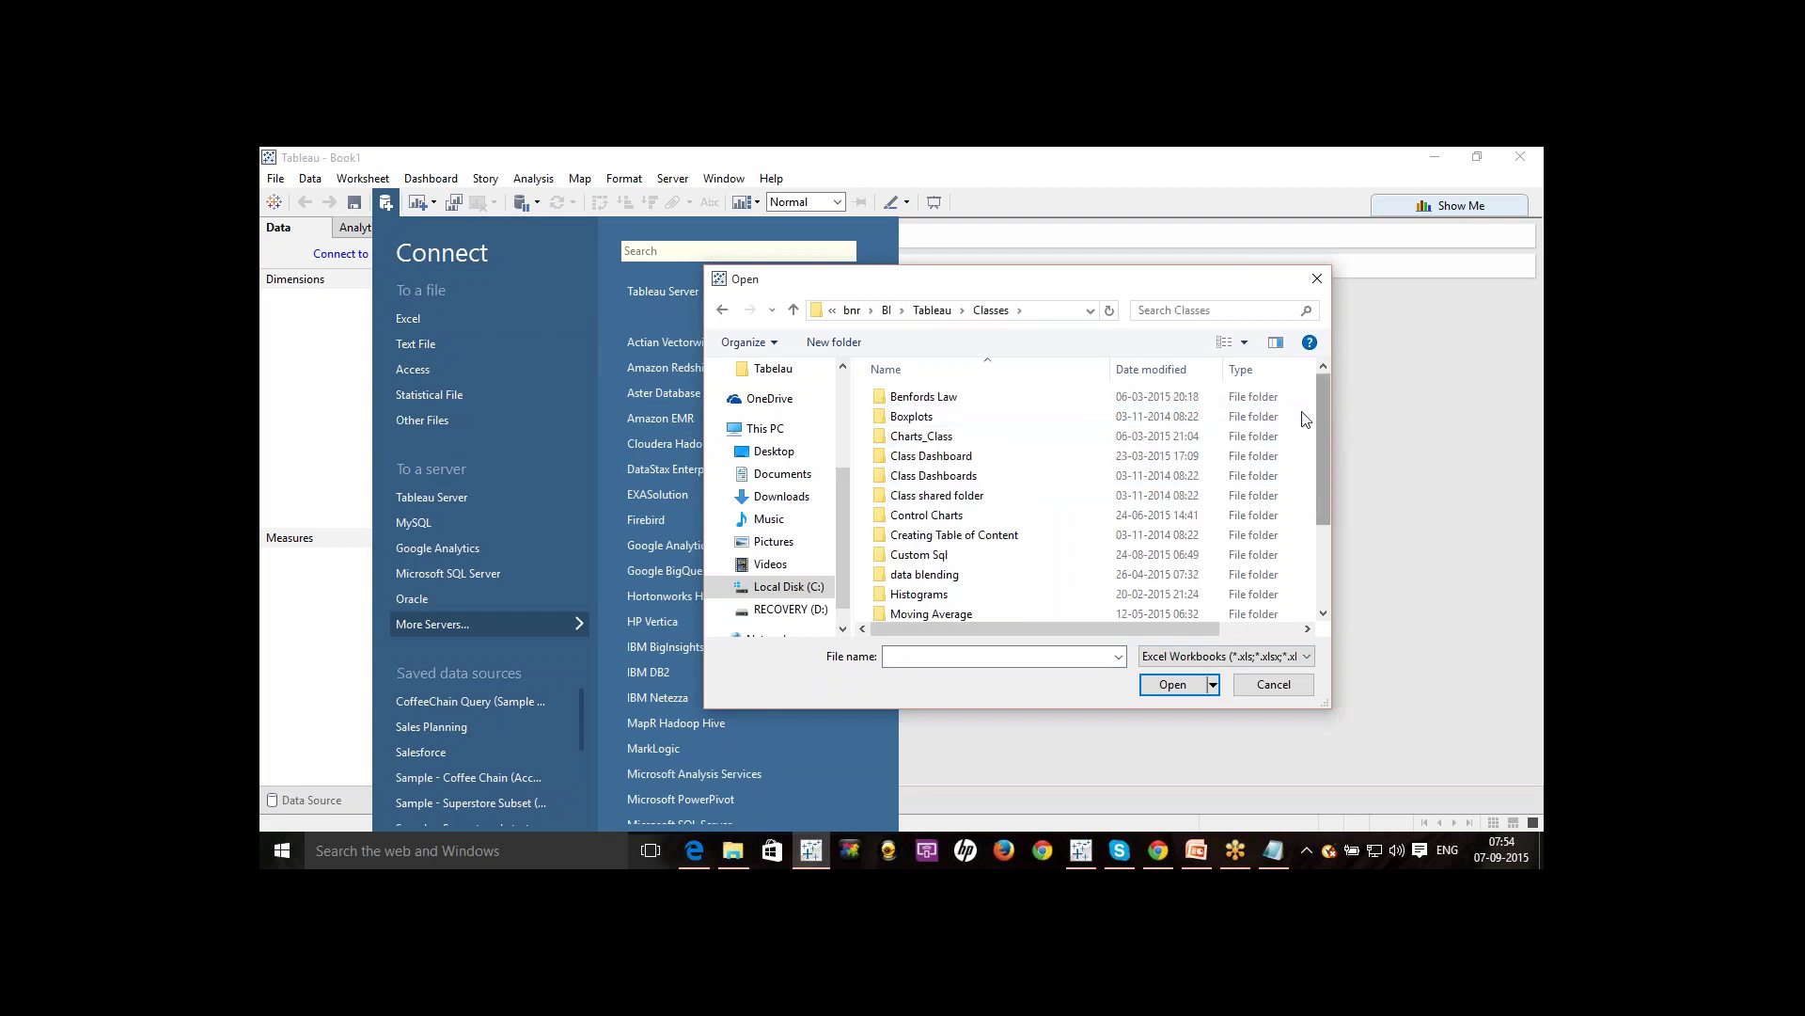
drag(1323, 494, 1321, 545)
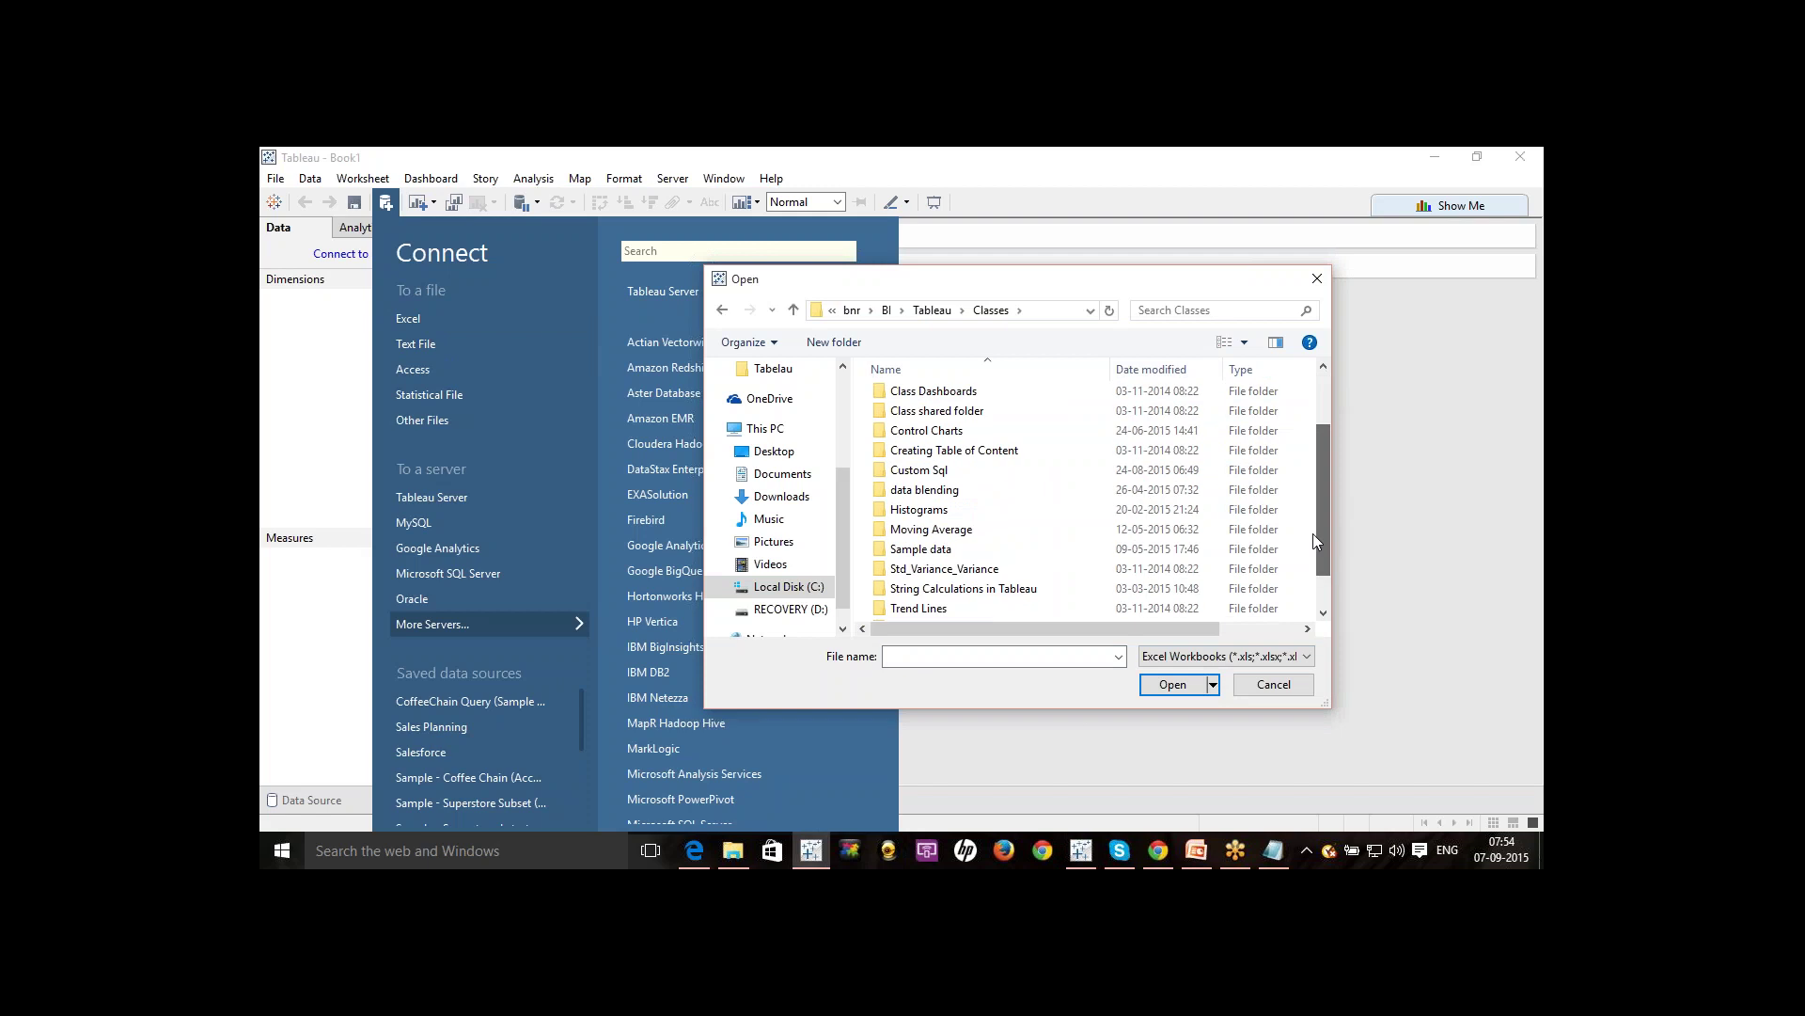
double_click(992, 551)
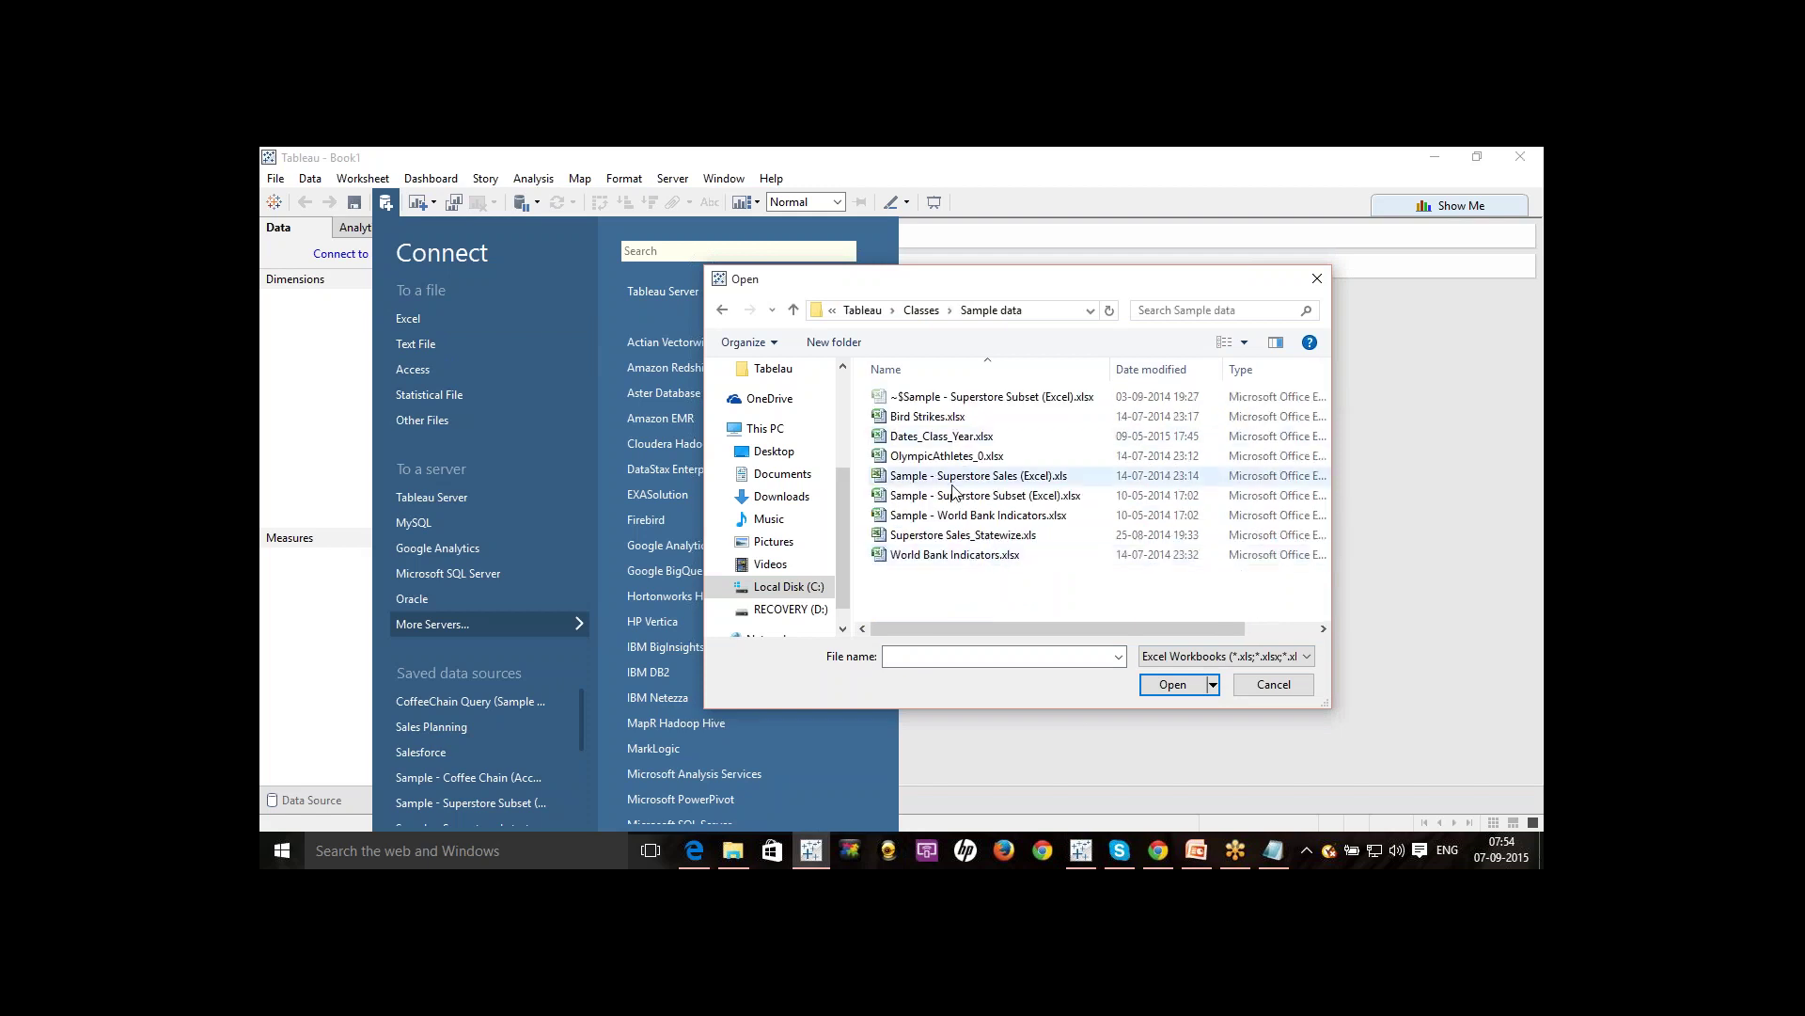
double_click(957, 516)
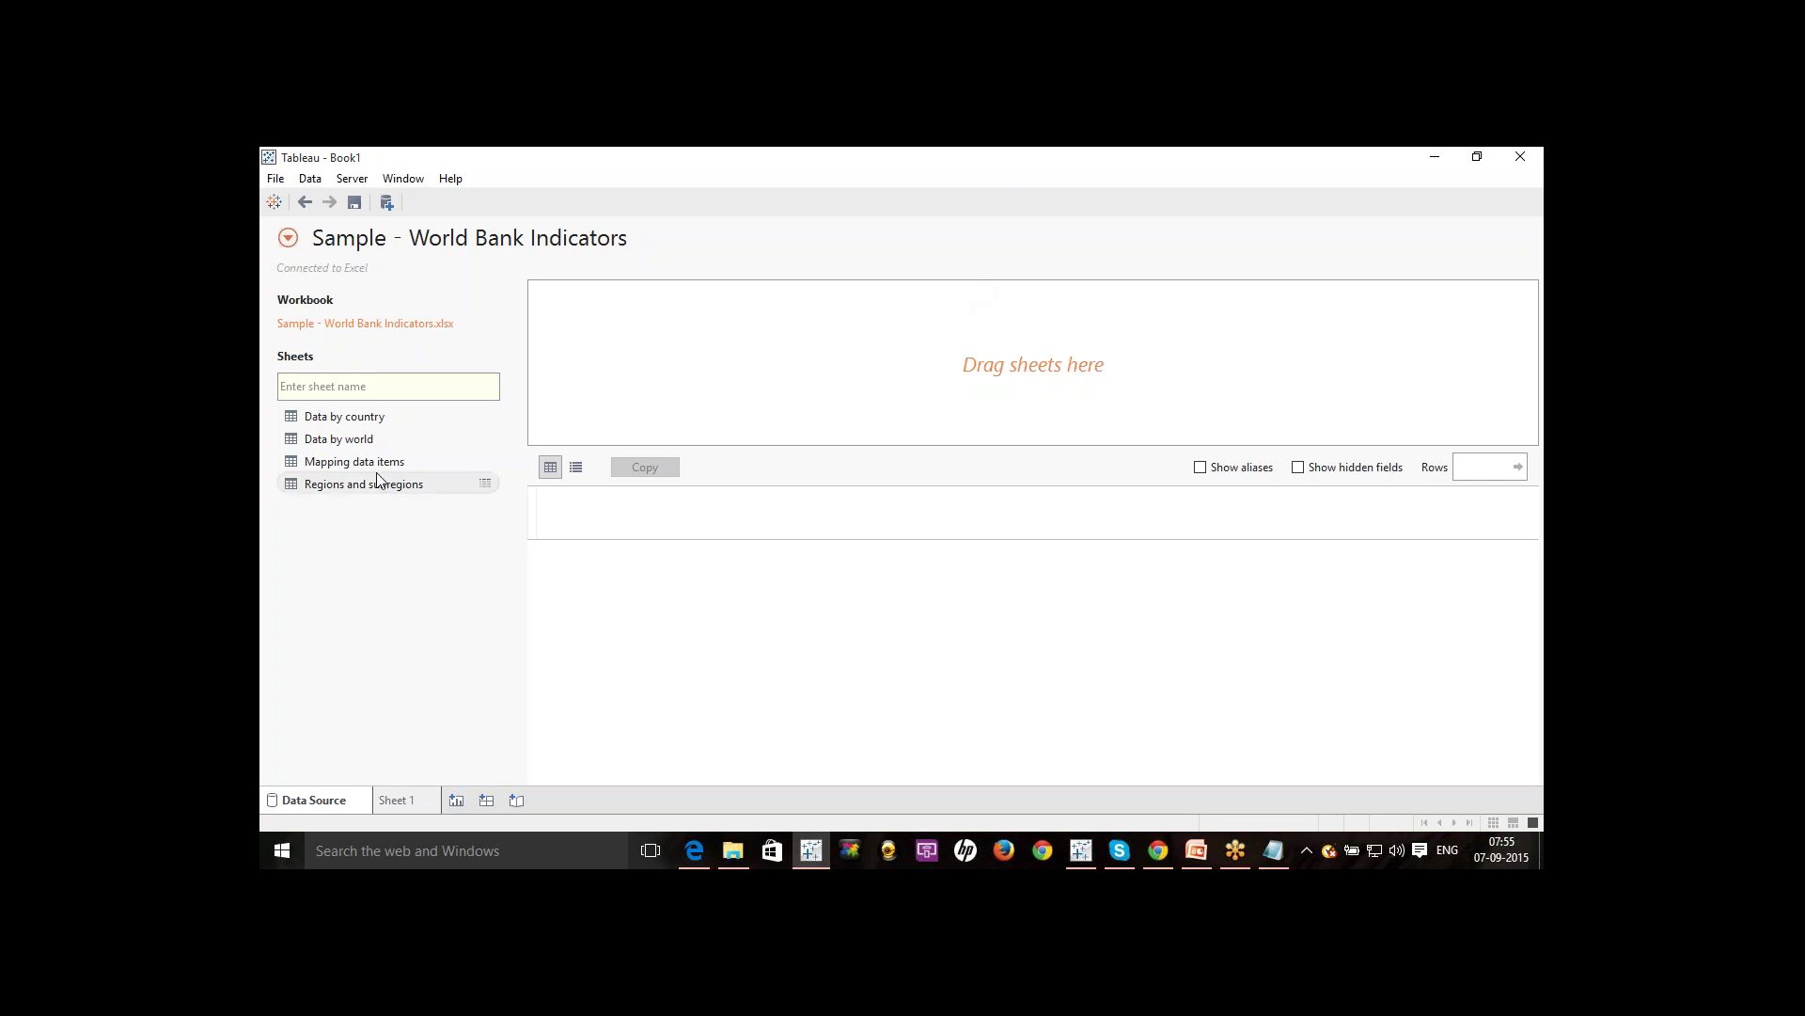
drag(358, 449, 730, 423)
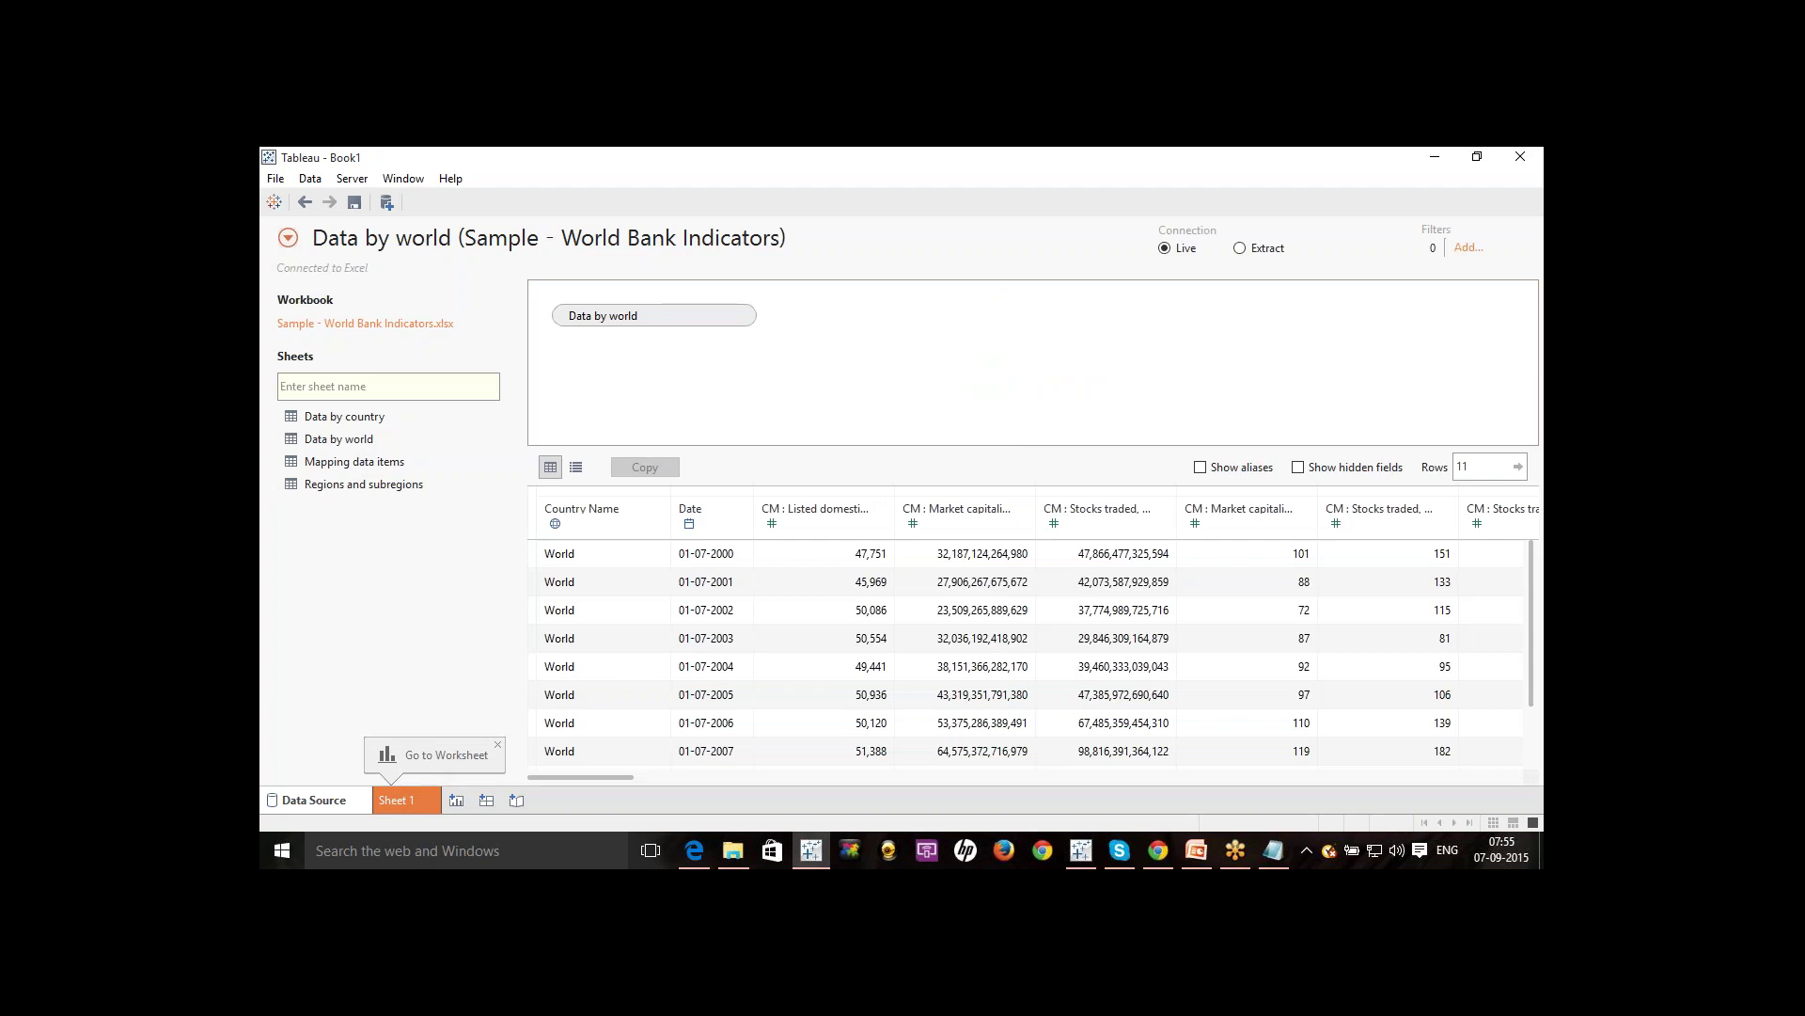
Compare the Orders data source page in Book2 with the Data by world data source page in Book1.
click(1079, 851)
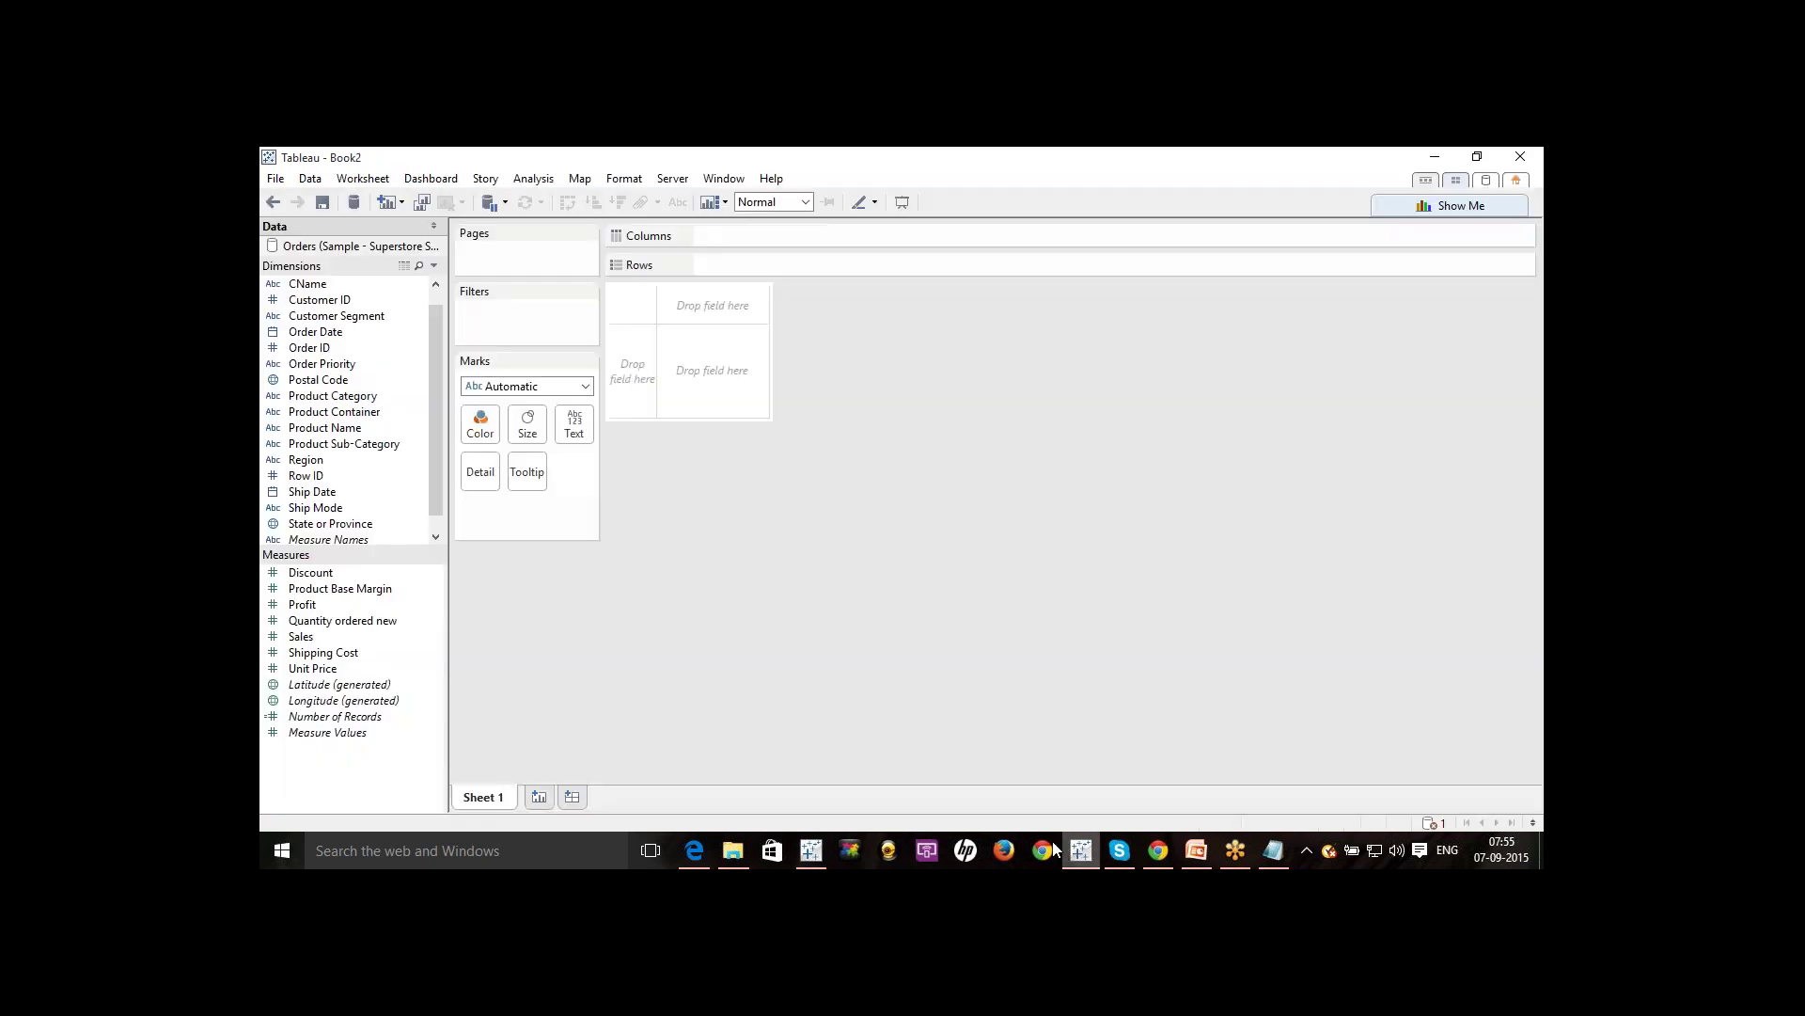
double_click(371, 247)
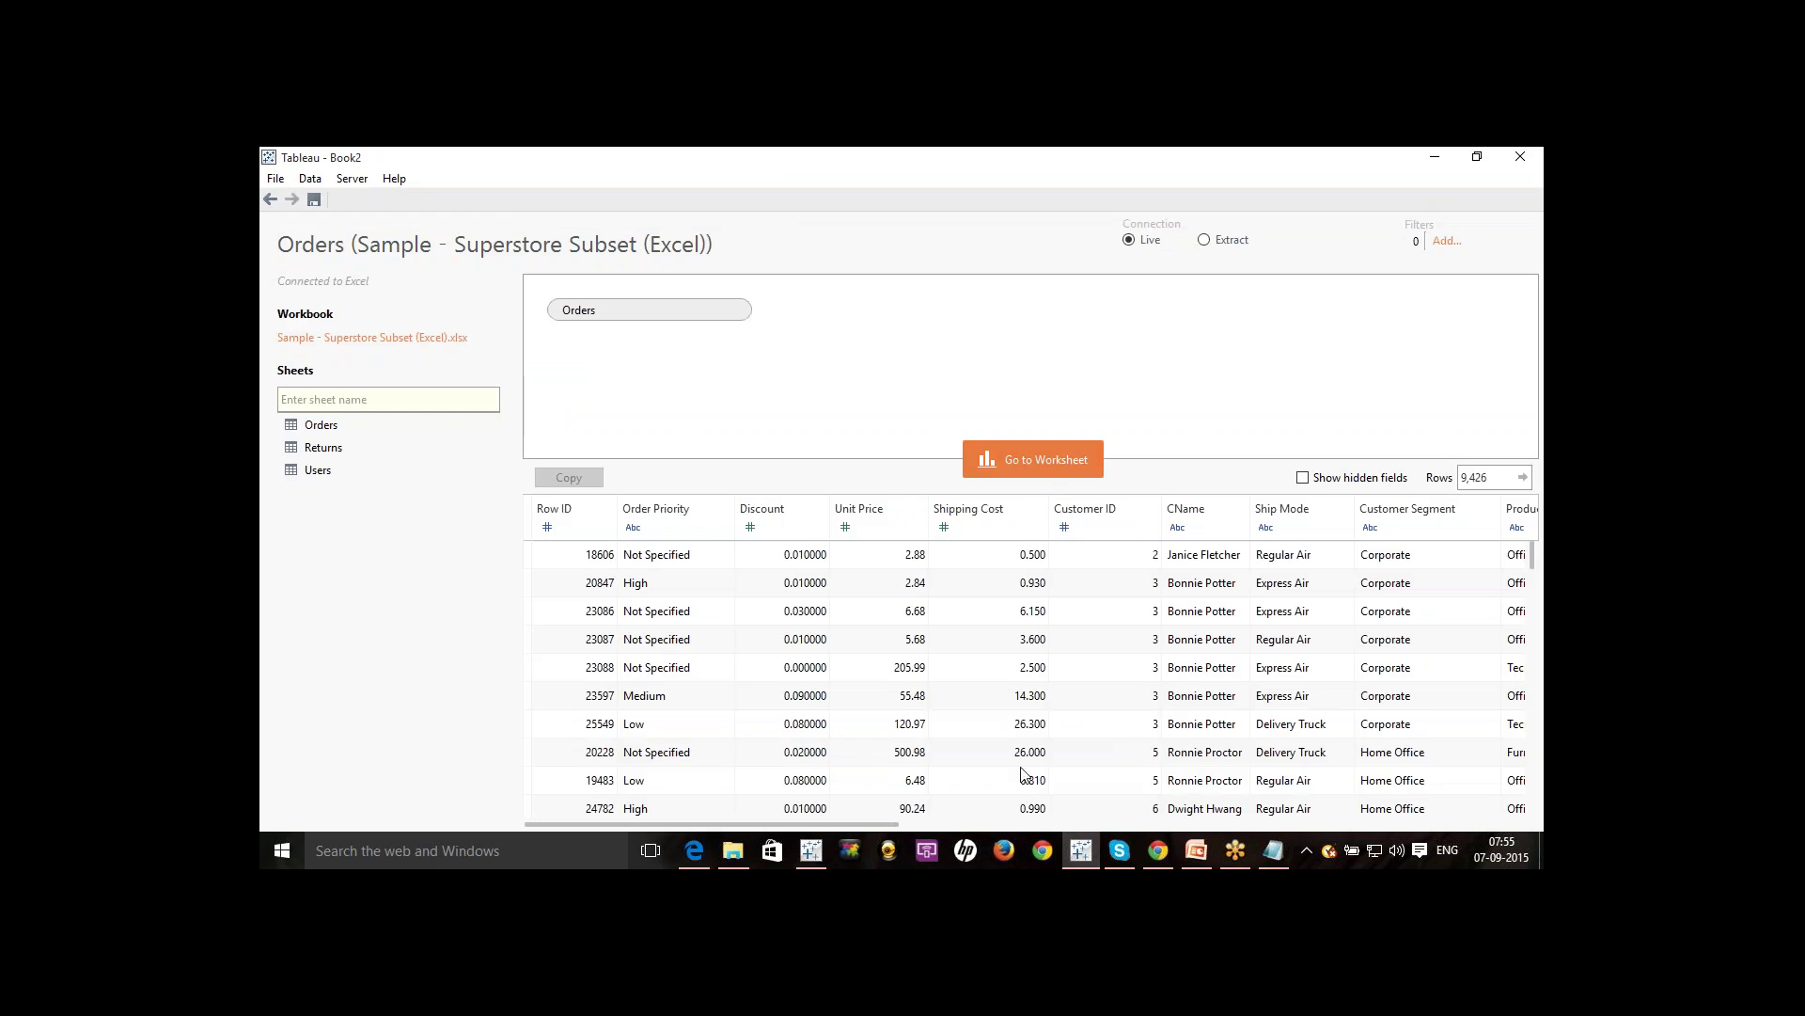
click(811, 851)
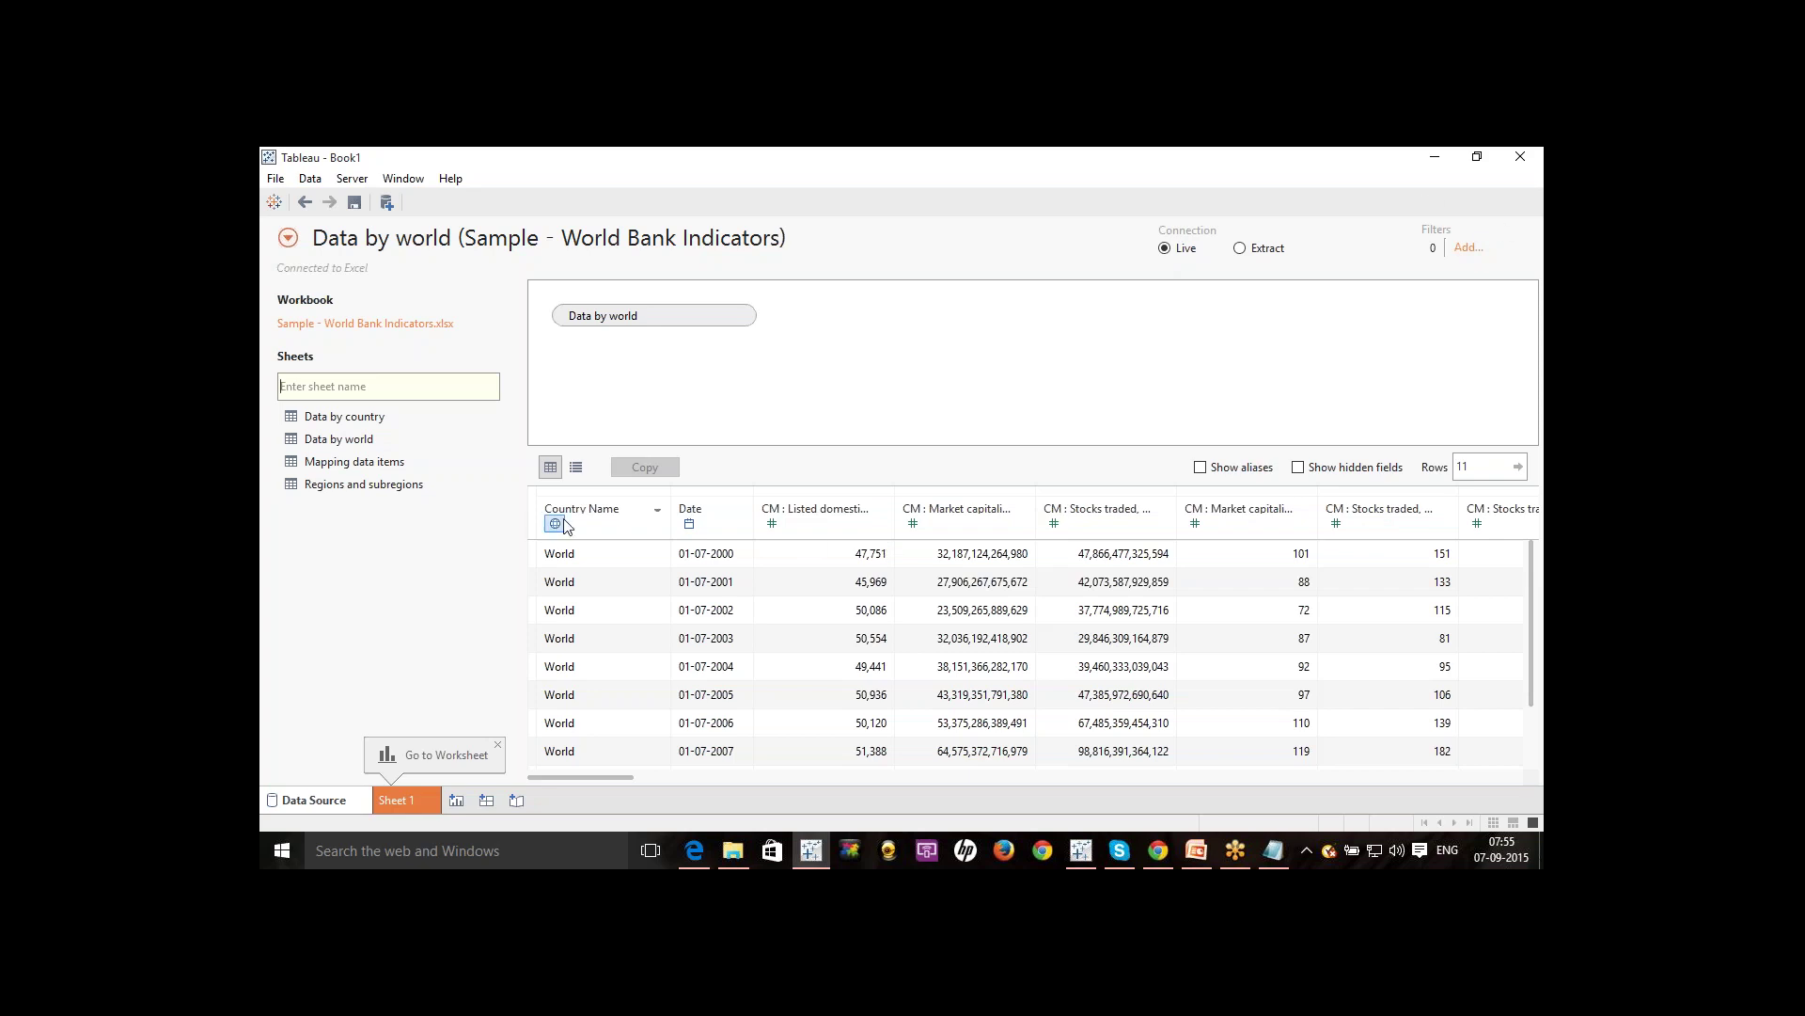
Look through the Country Name field's options and remove the Data by world sheet from the canvas.
click(657, 510)
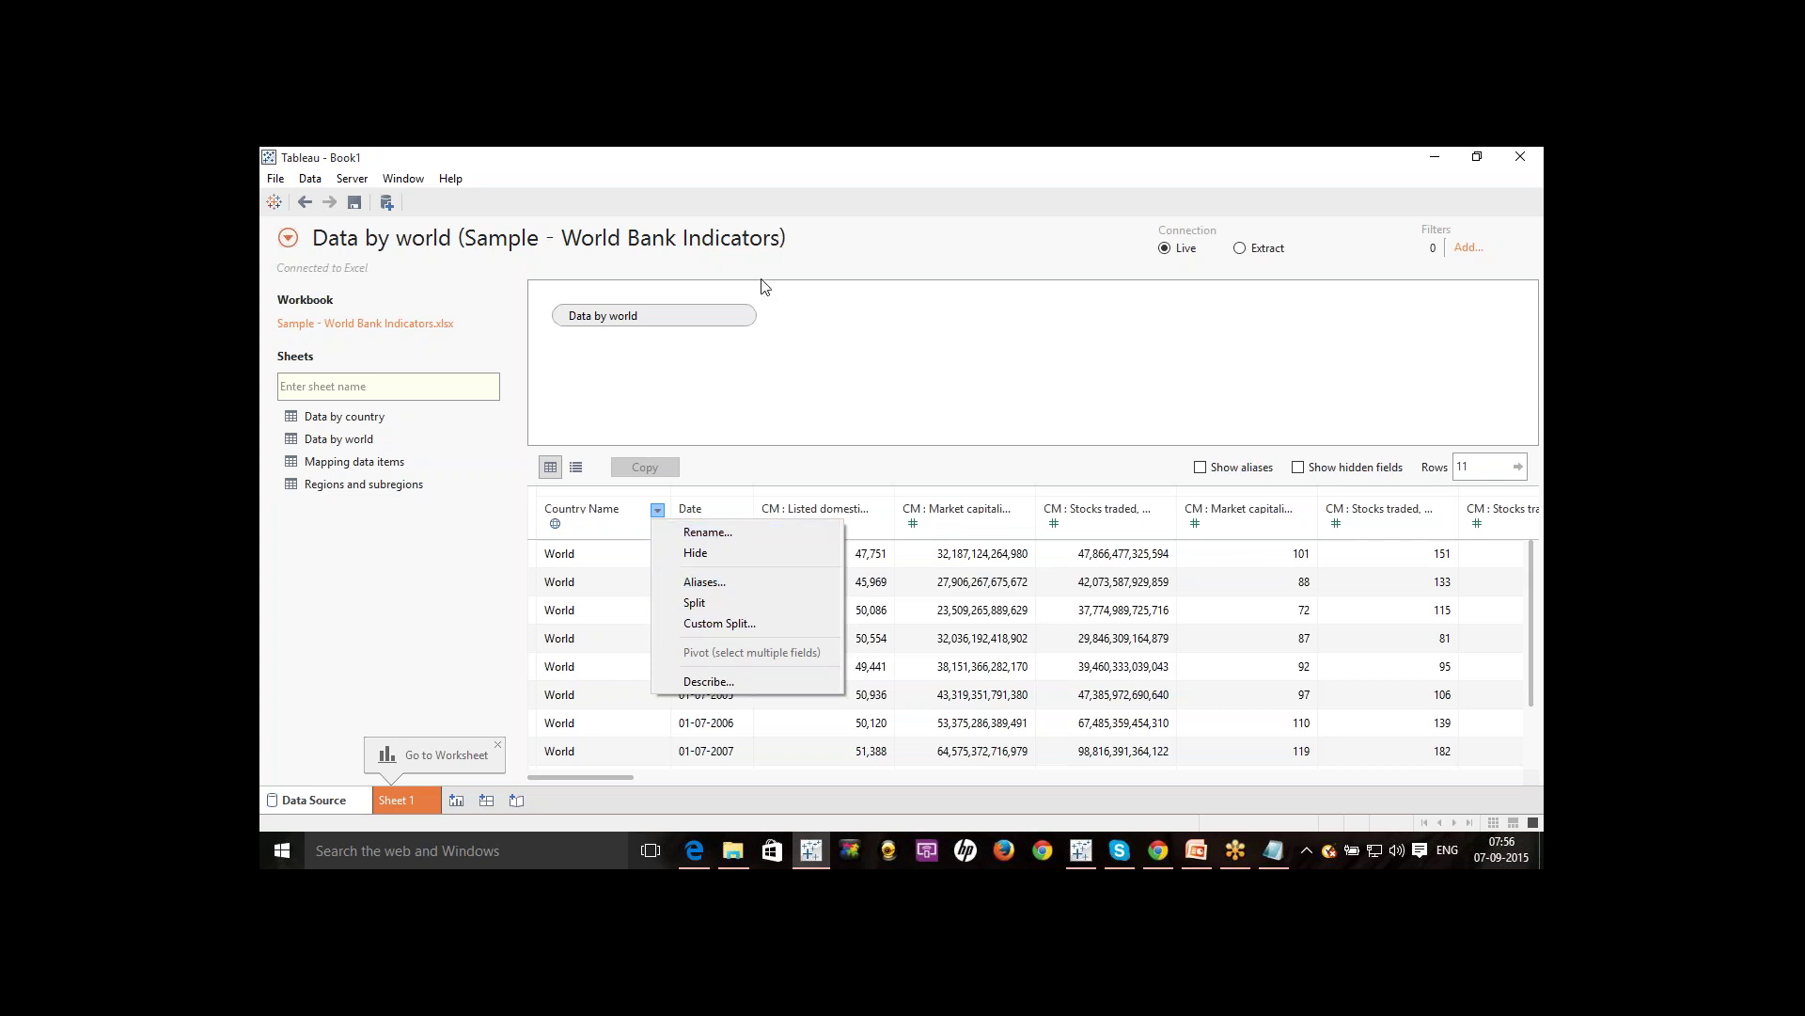
click(733, 317)
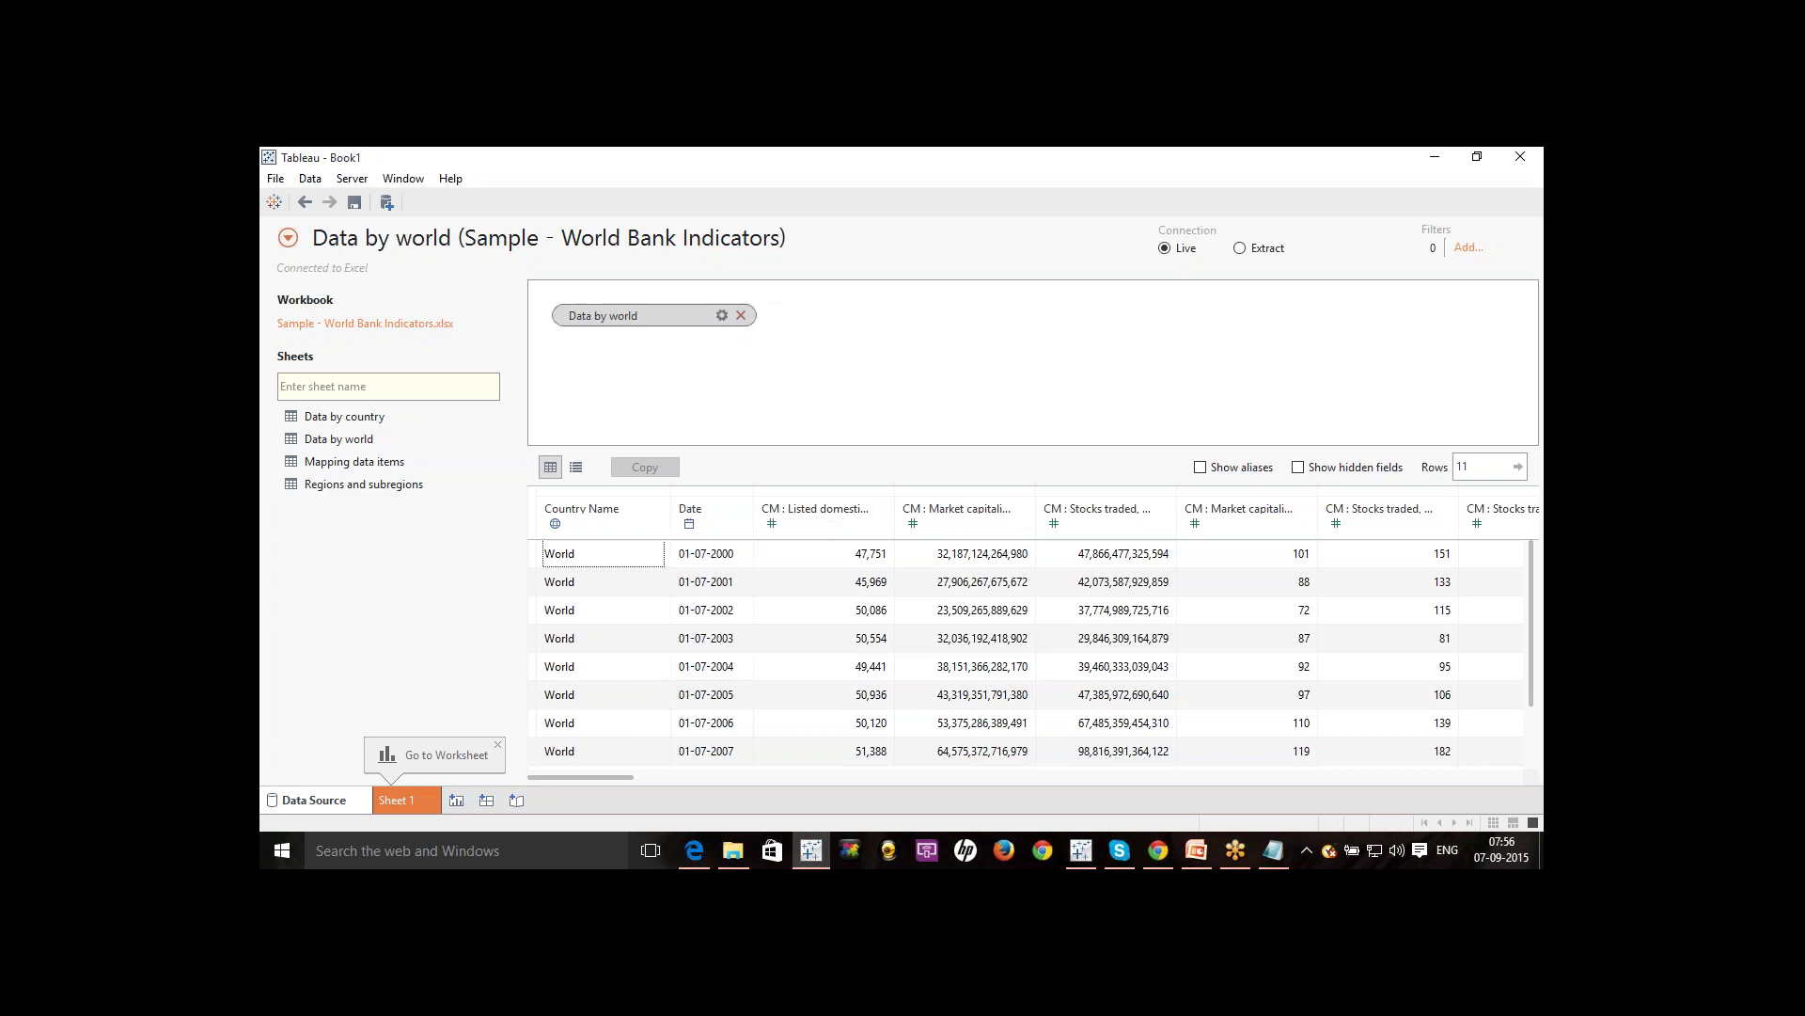
click(742, 316)
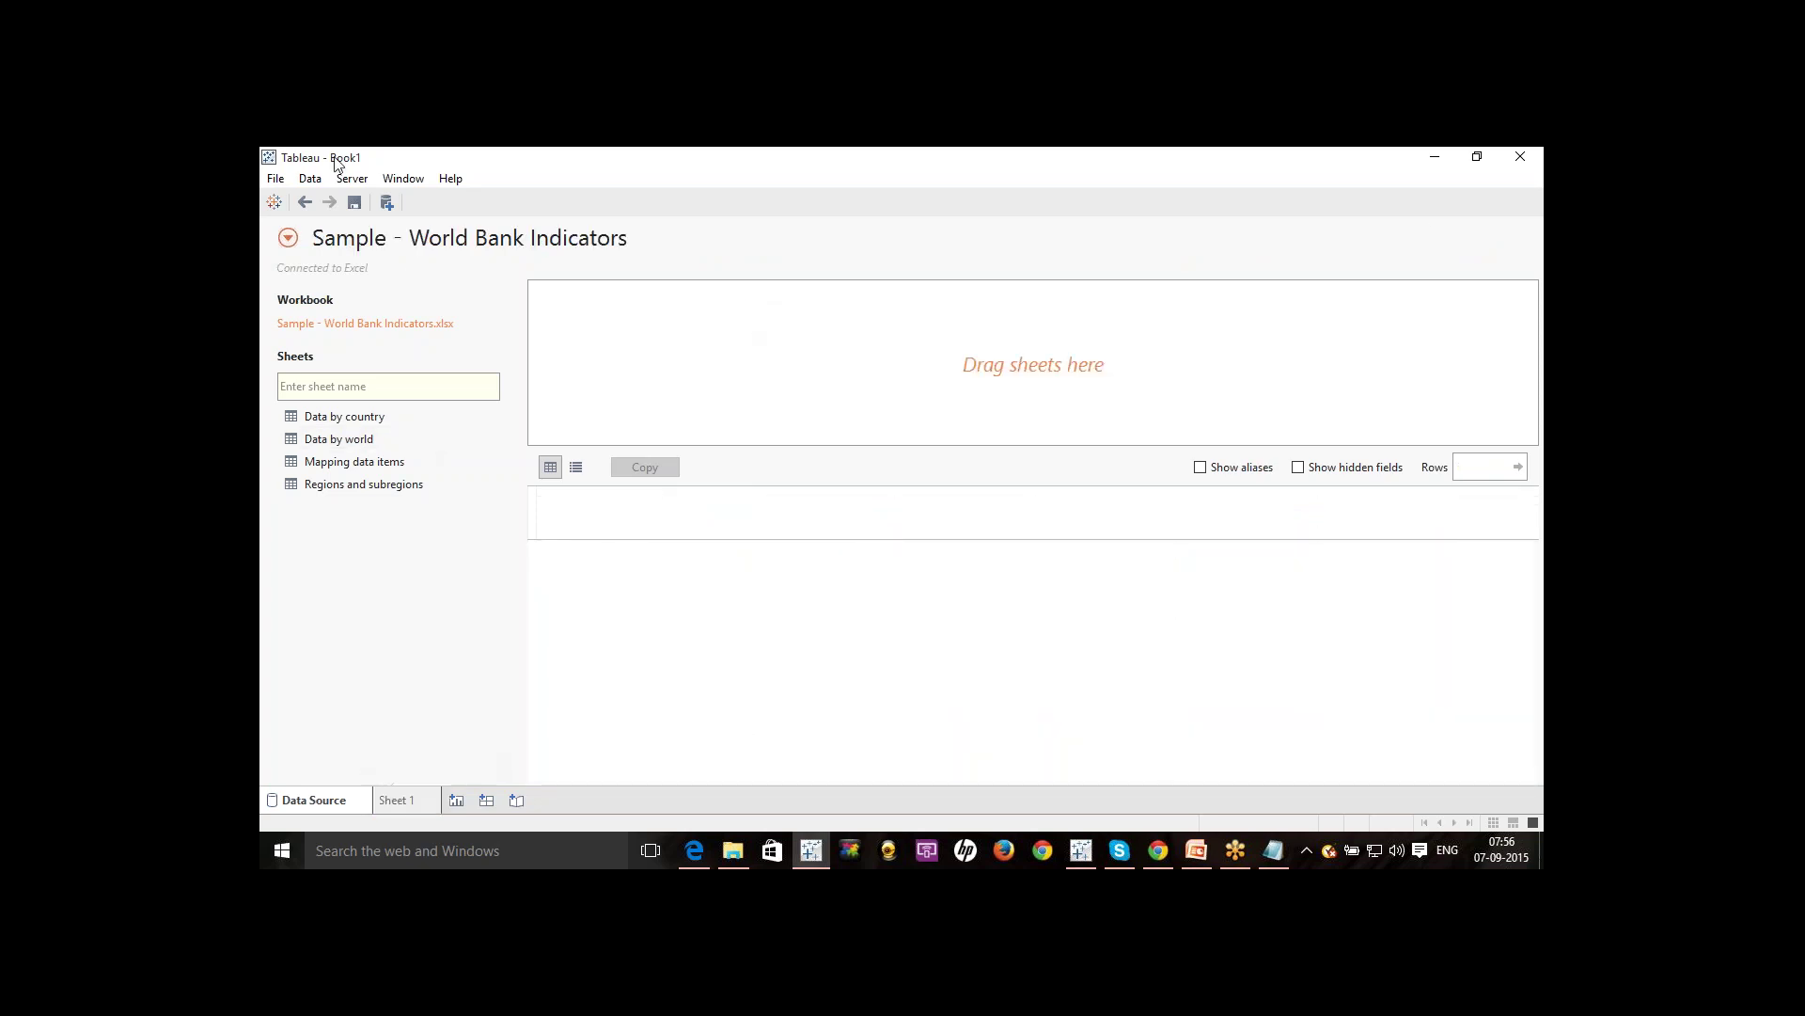
Connect to the Excel file Sample - Superstore Subset (Excel).xlsx and add its Orders sheet to the canvas.
click(274, 202)
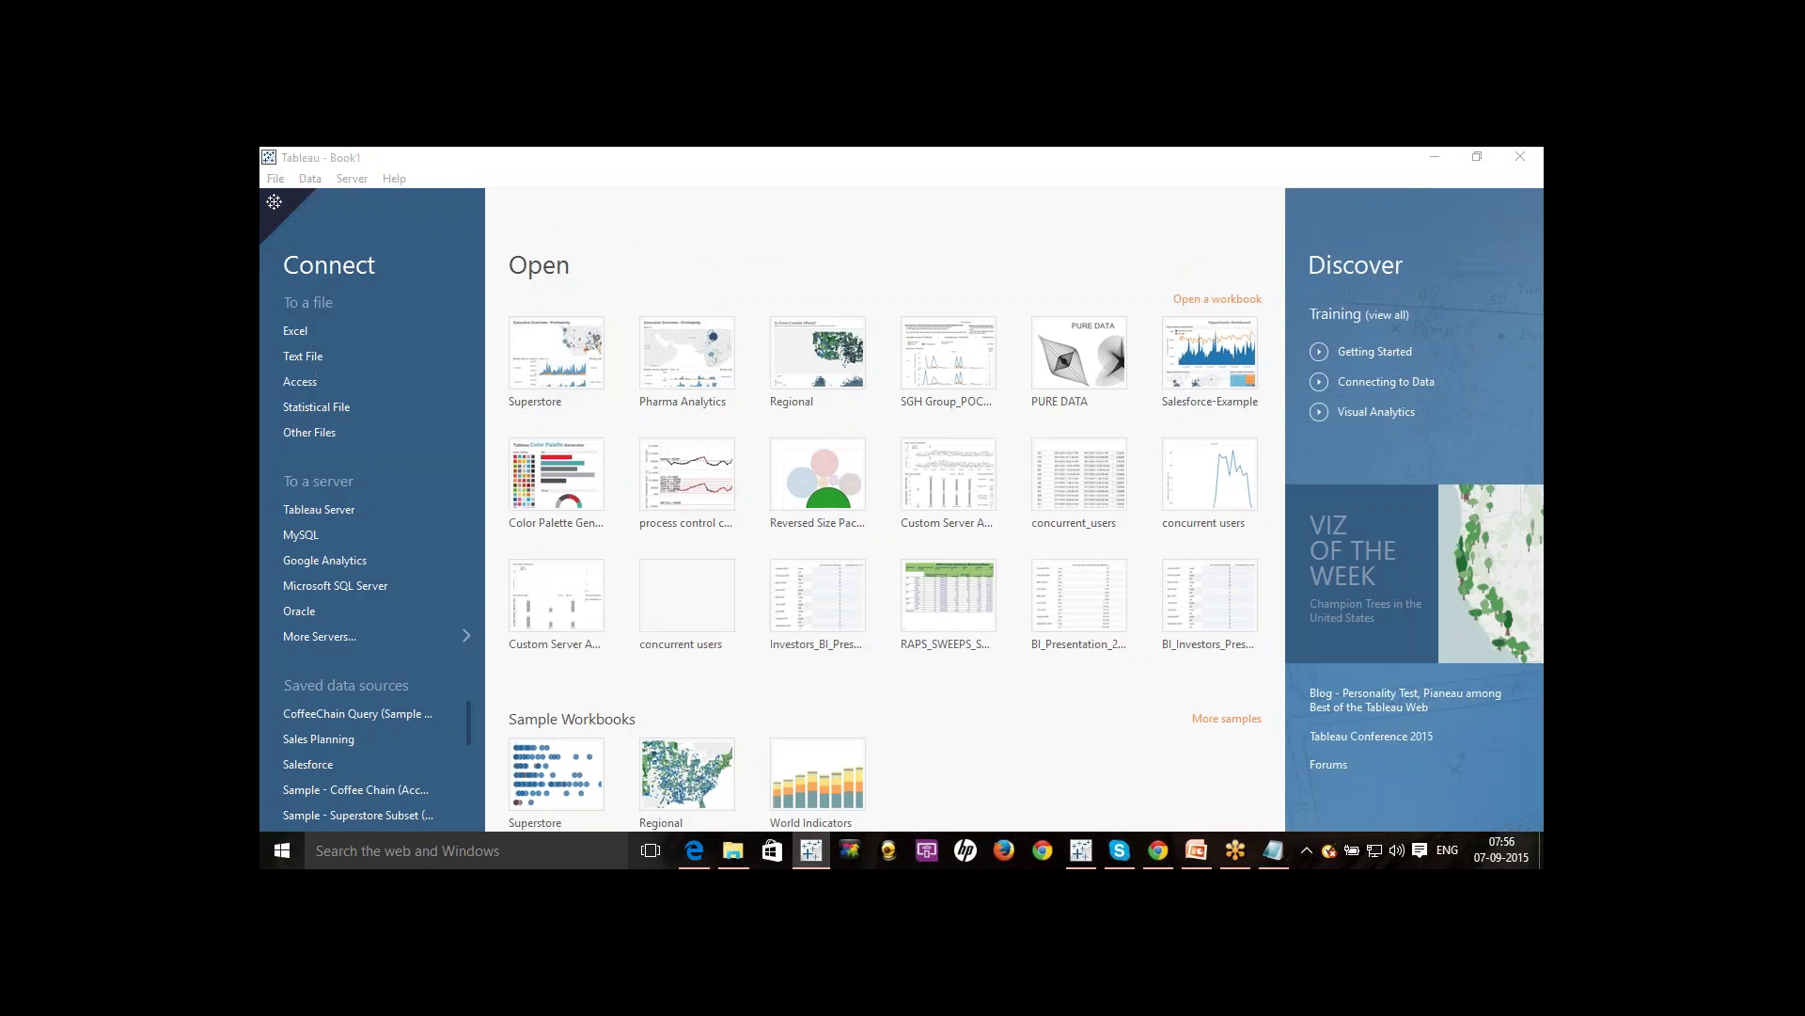
click(295, 330)
click(931, 496)
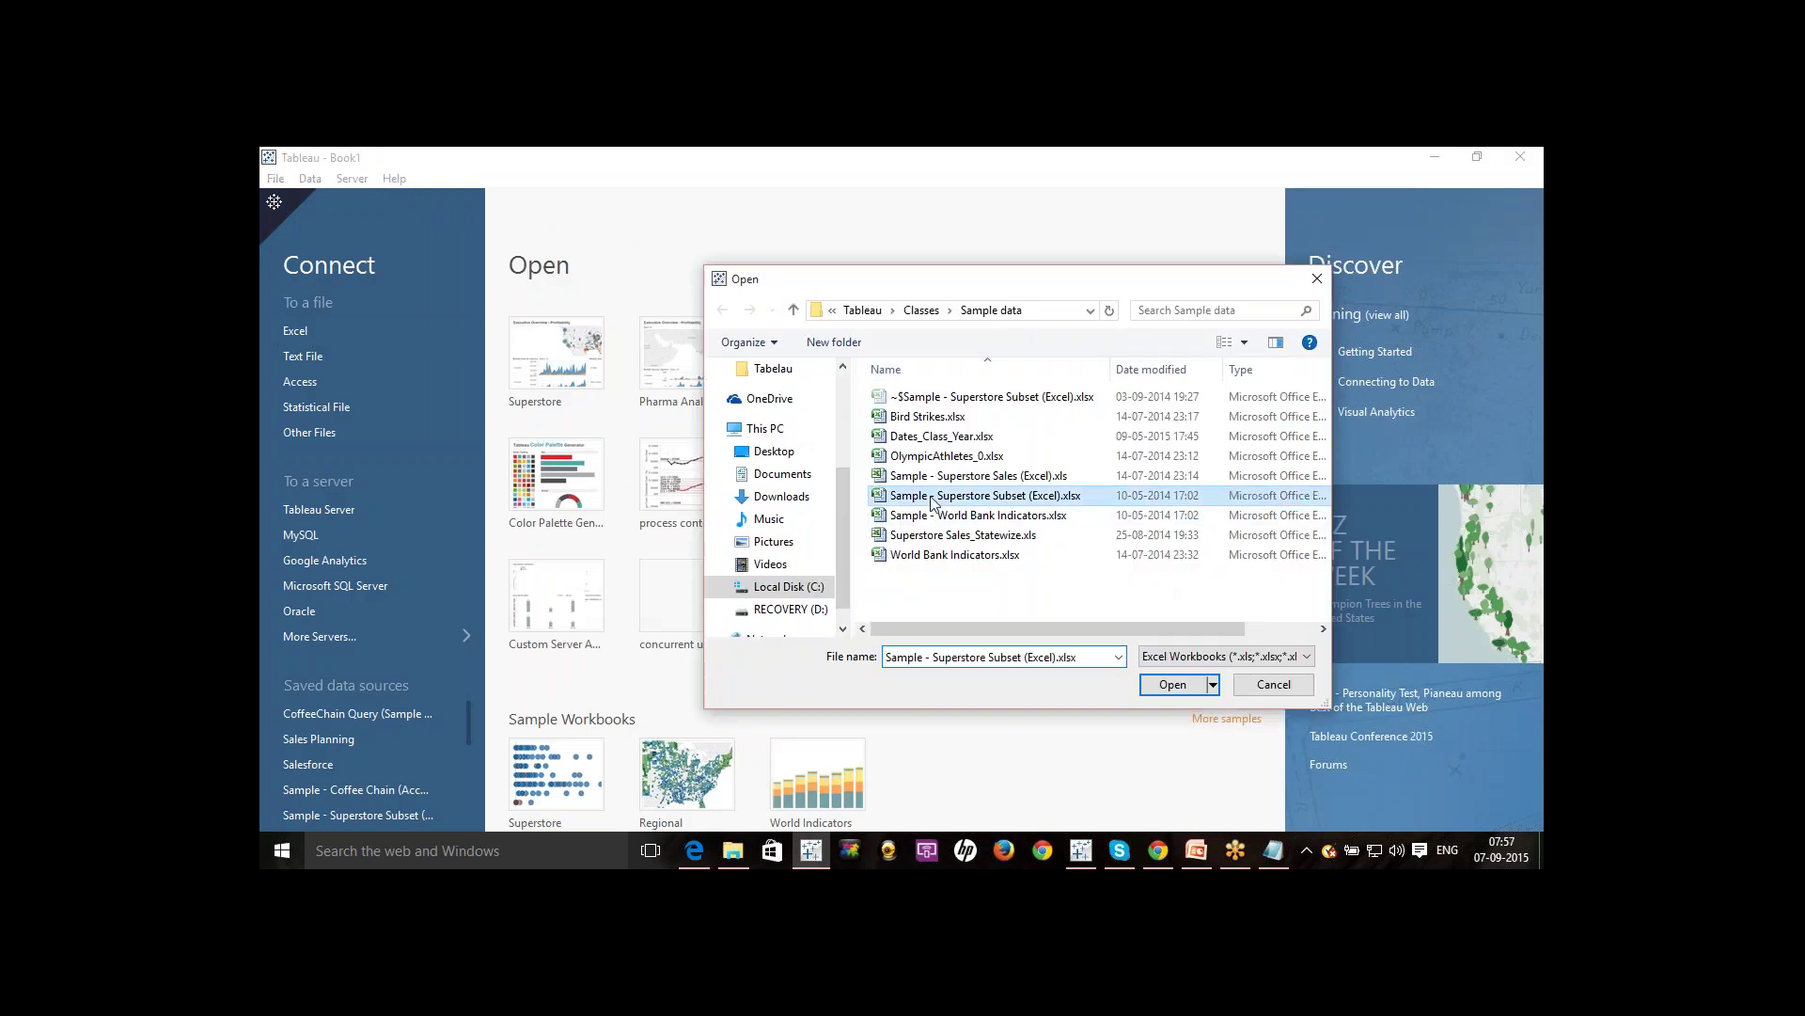
double_click(933, 496)
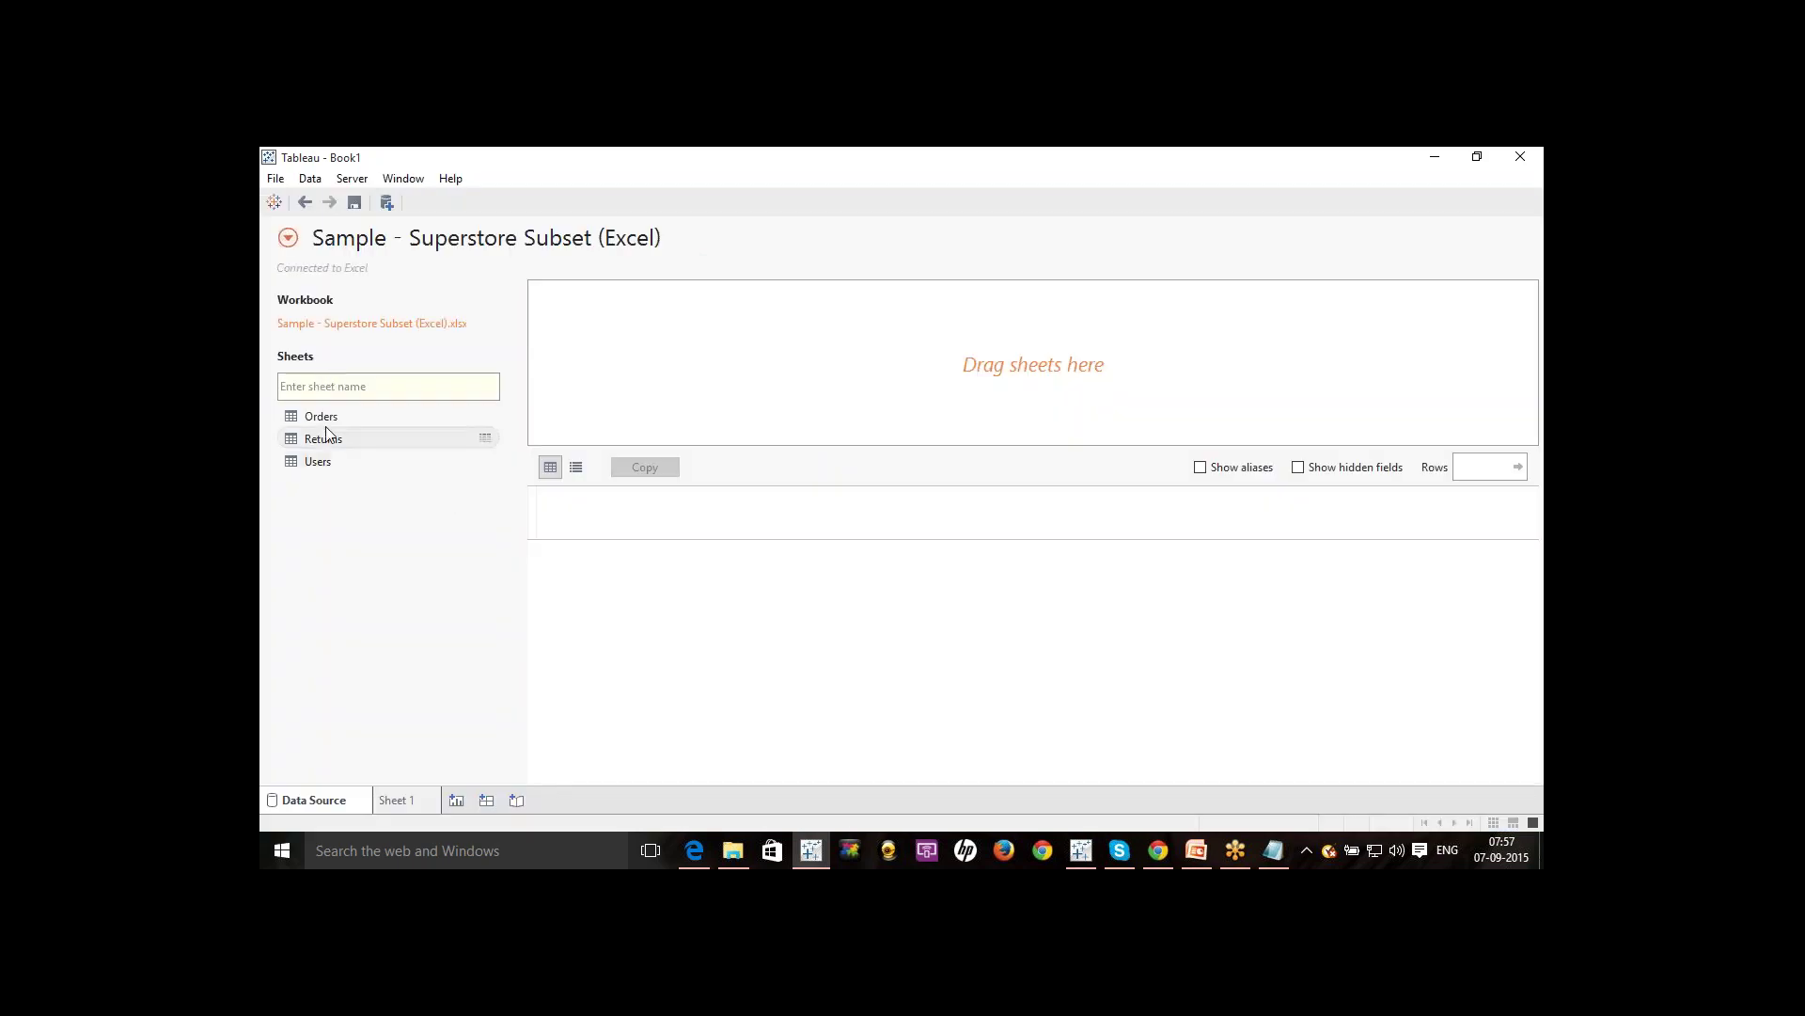
drag(320, 416, 649, 339)
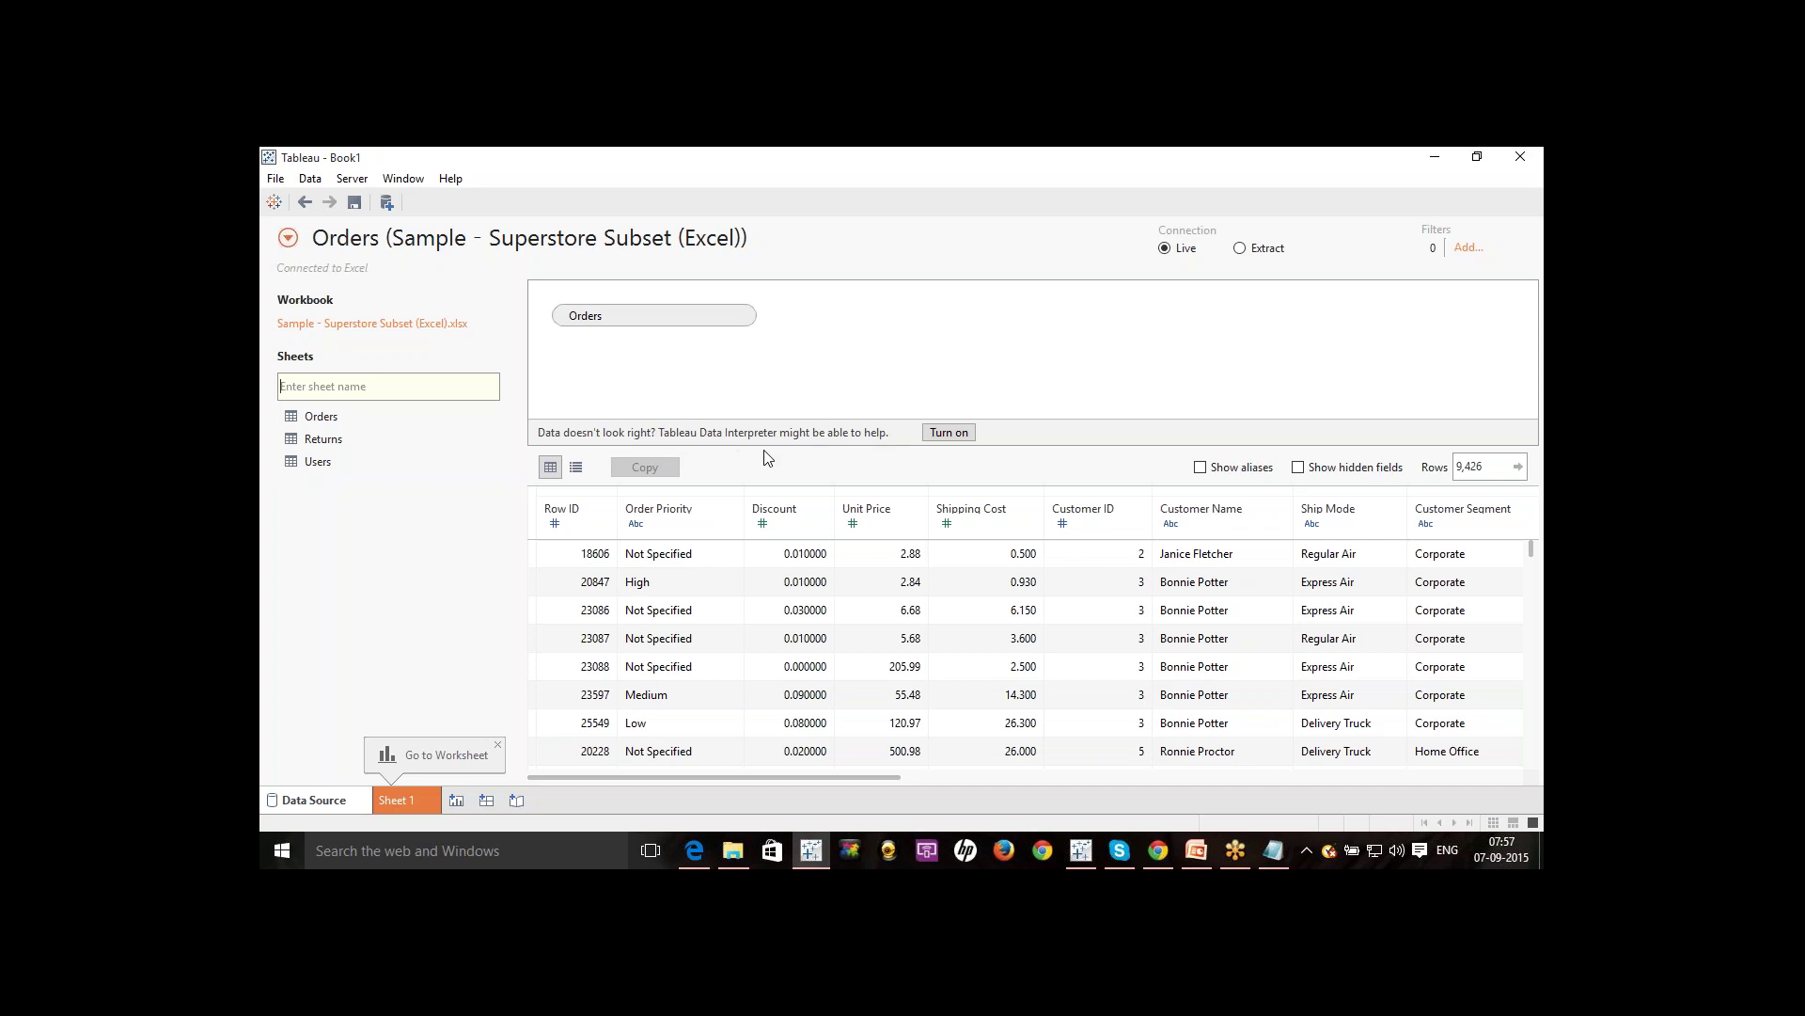
Turn on Data Interpreter for the Orders source and close the Sample - World Bank Indicators data source from Sheet 1.
click(950, 434)
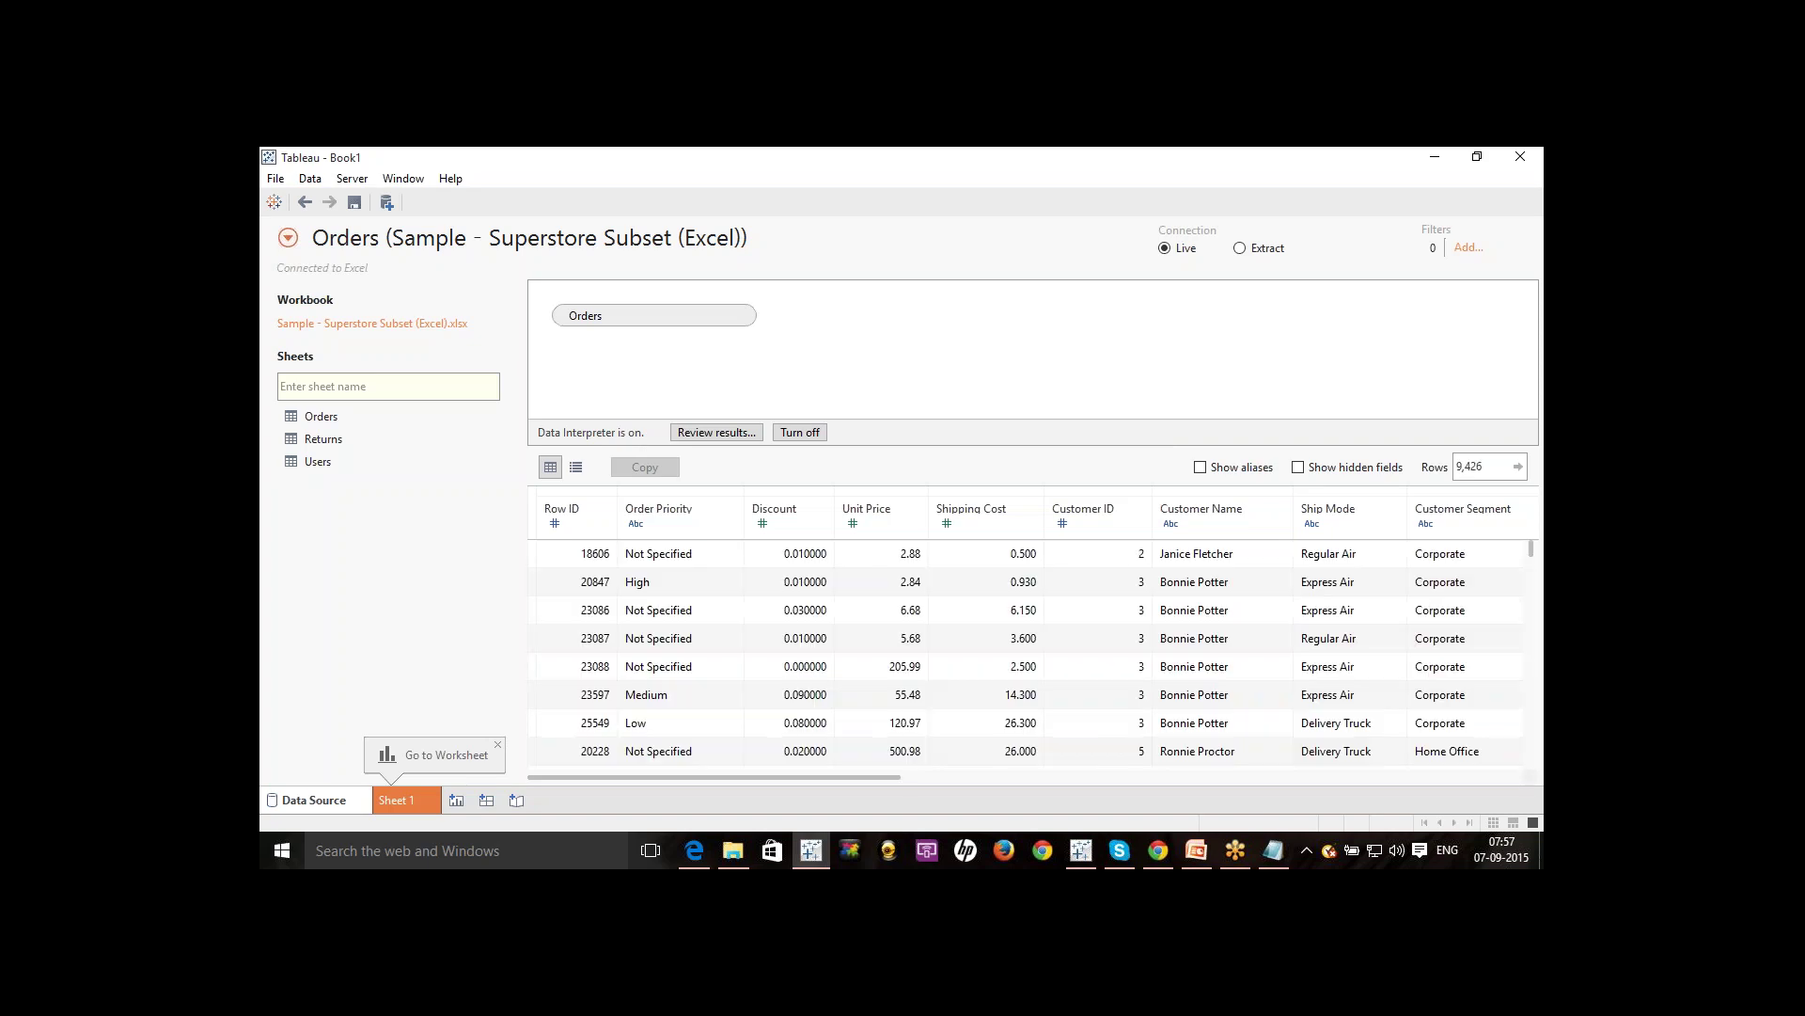
click(419, 804)
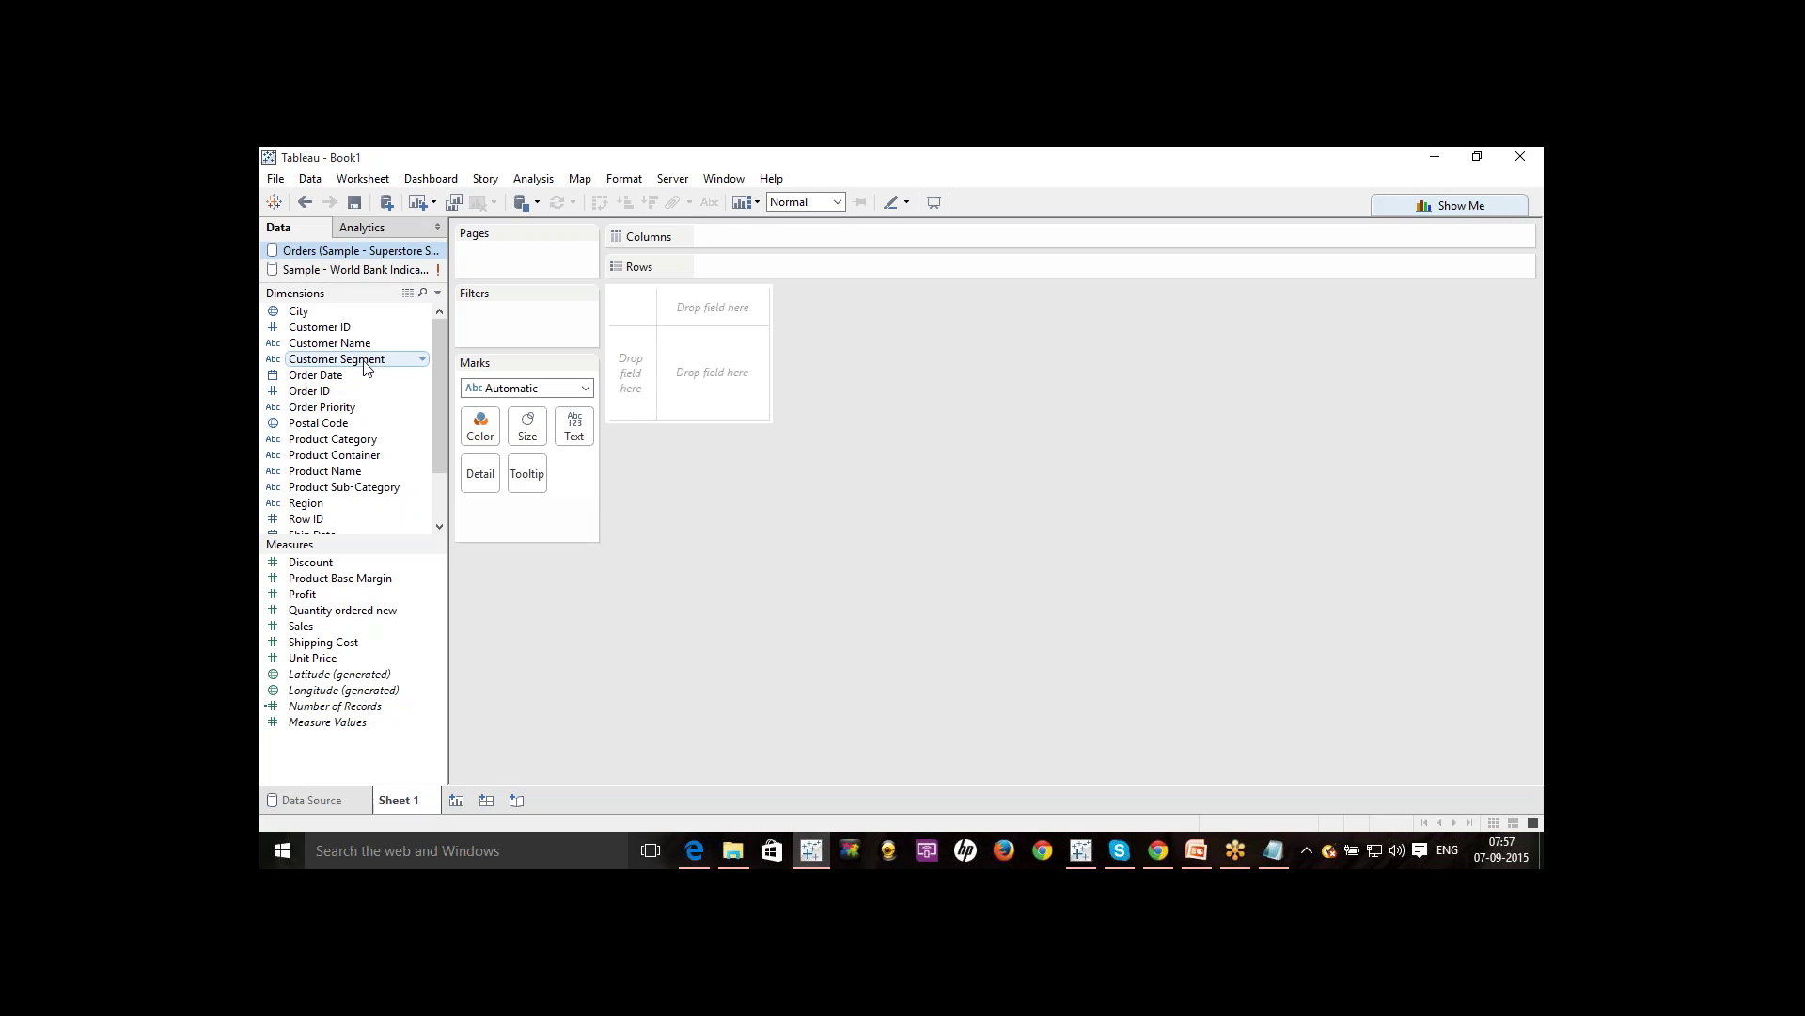
right_click(370, 270)
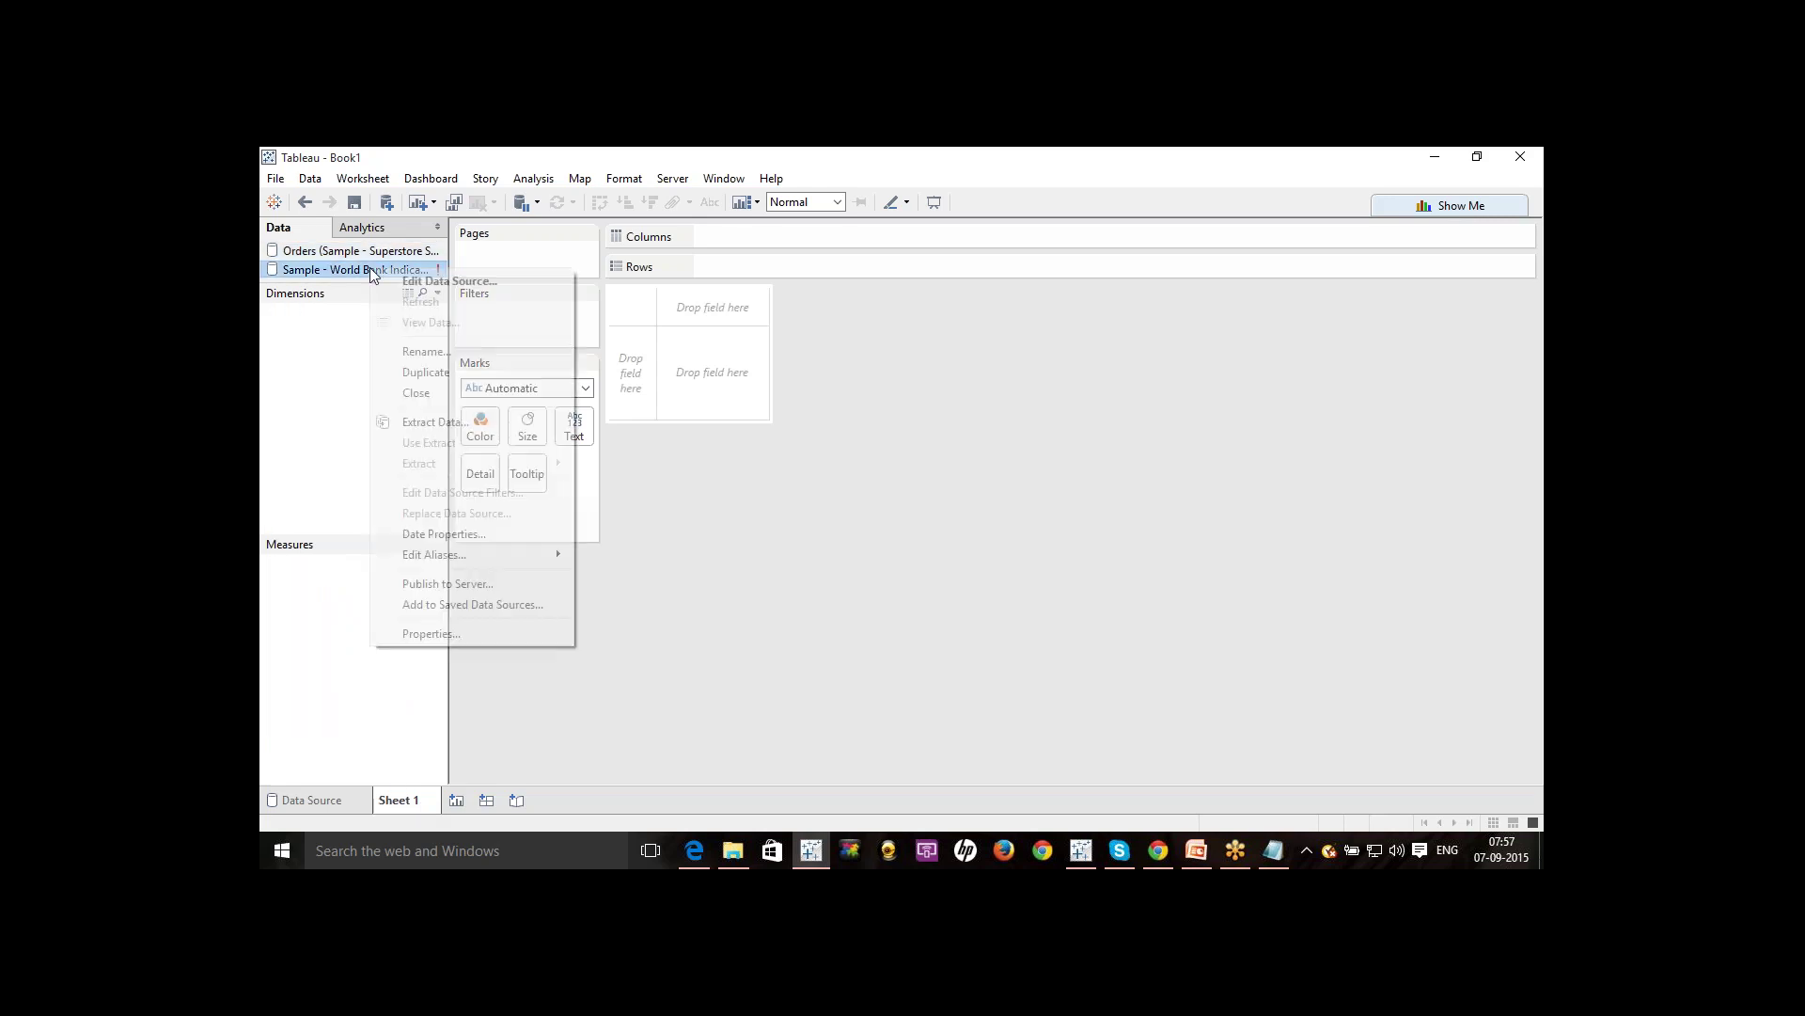
click(425, 392)
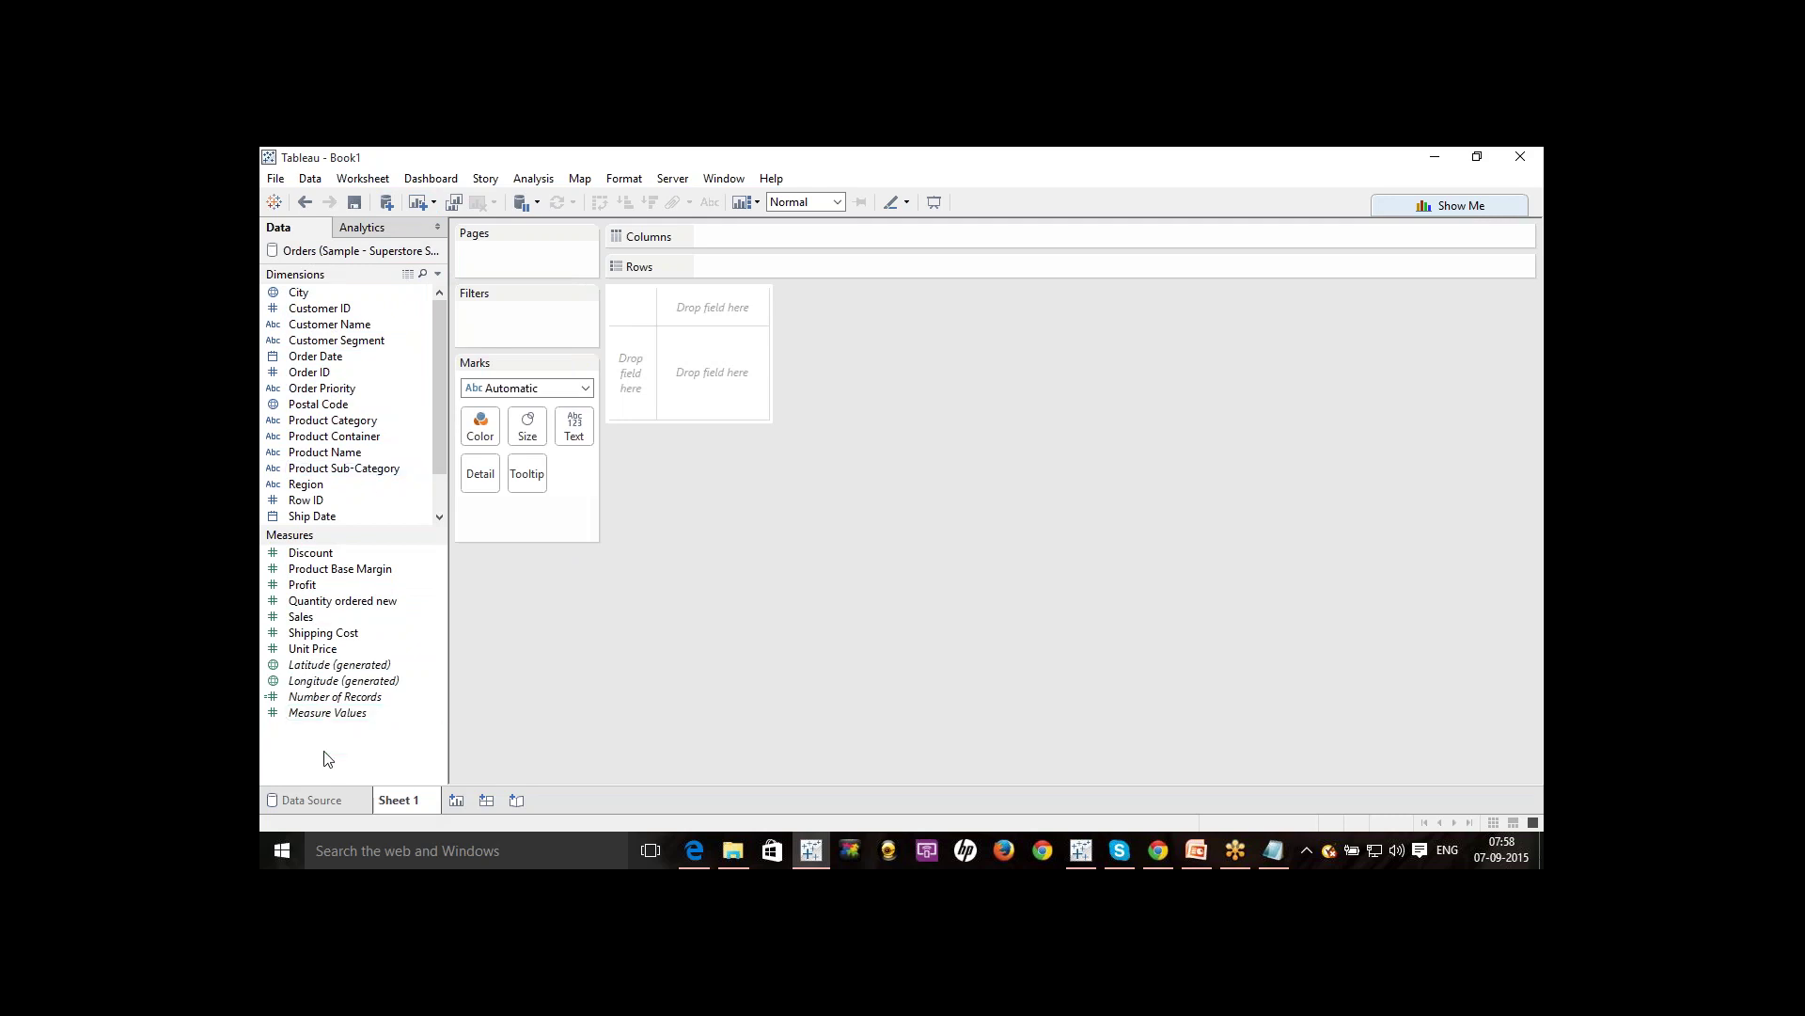
Add the saved data source Sample - Superstore Subset (Excel) and enlarge the Sets and Parameters sections of its field list.
click(275, 202)
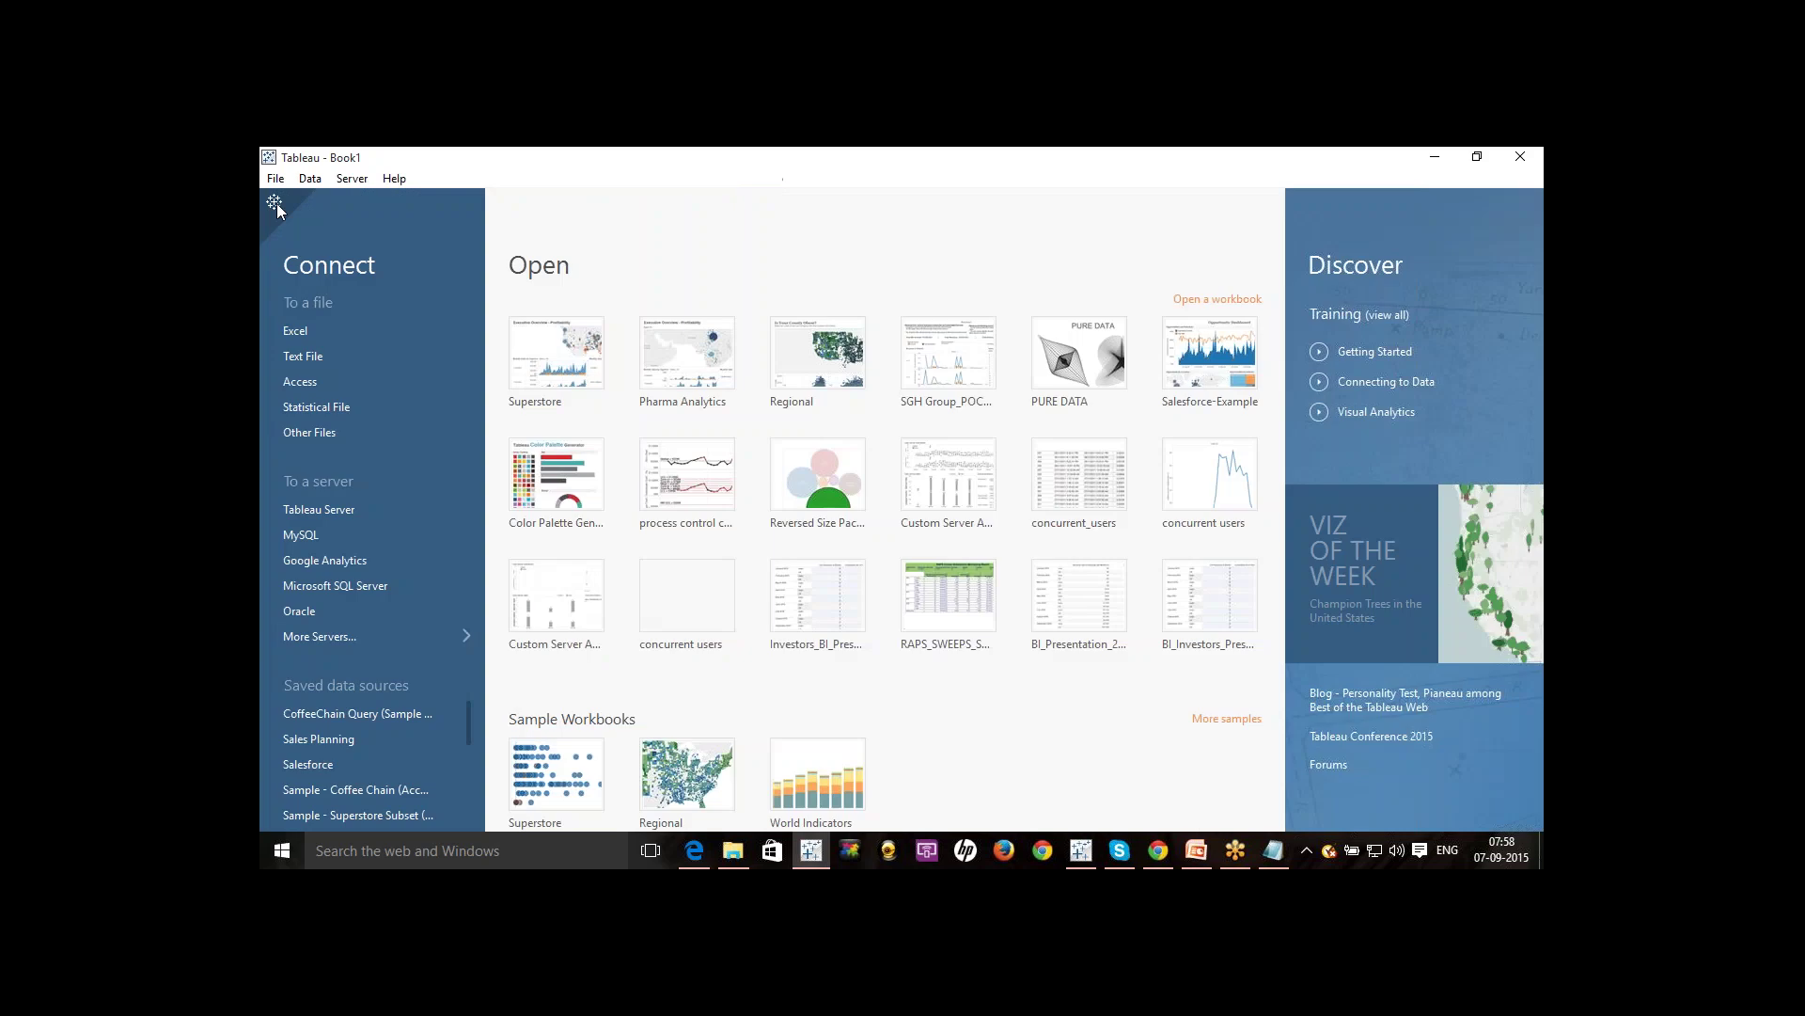
click(366, 814)
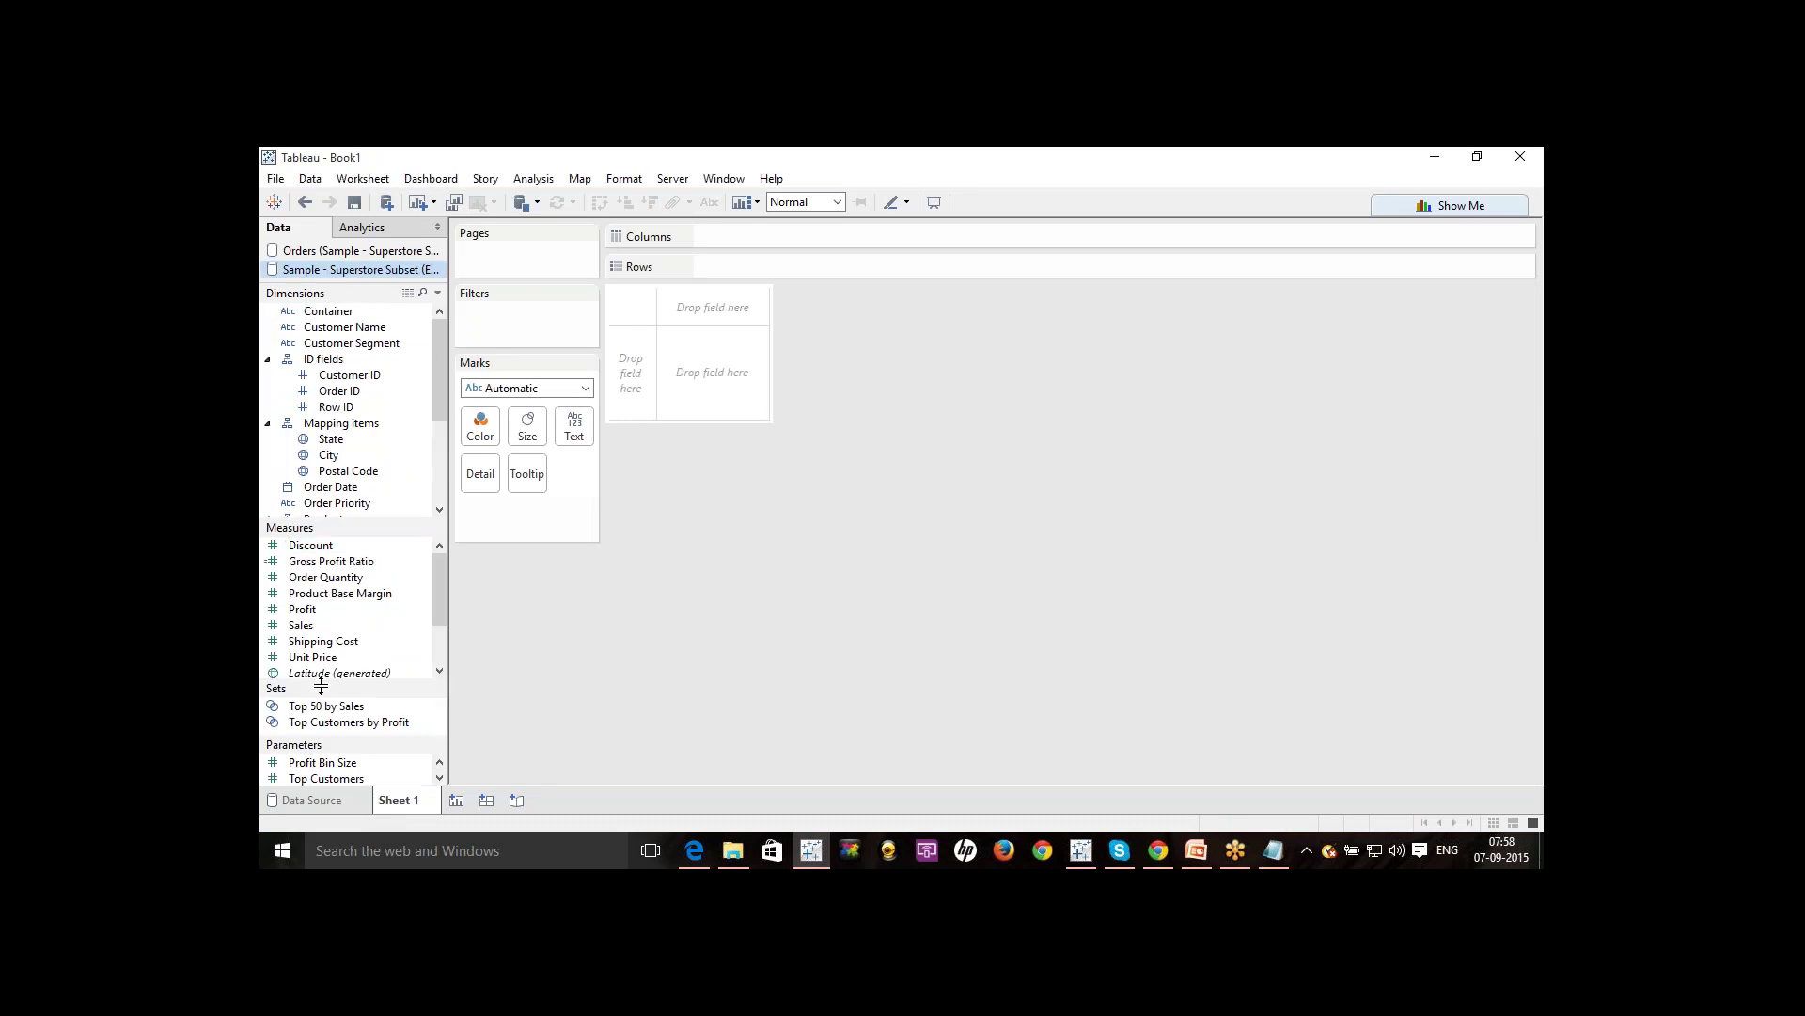
drag(317, 685, 329, 626)
drag(323, 735, 322, 688)
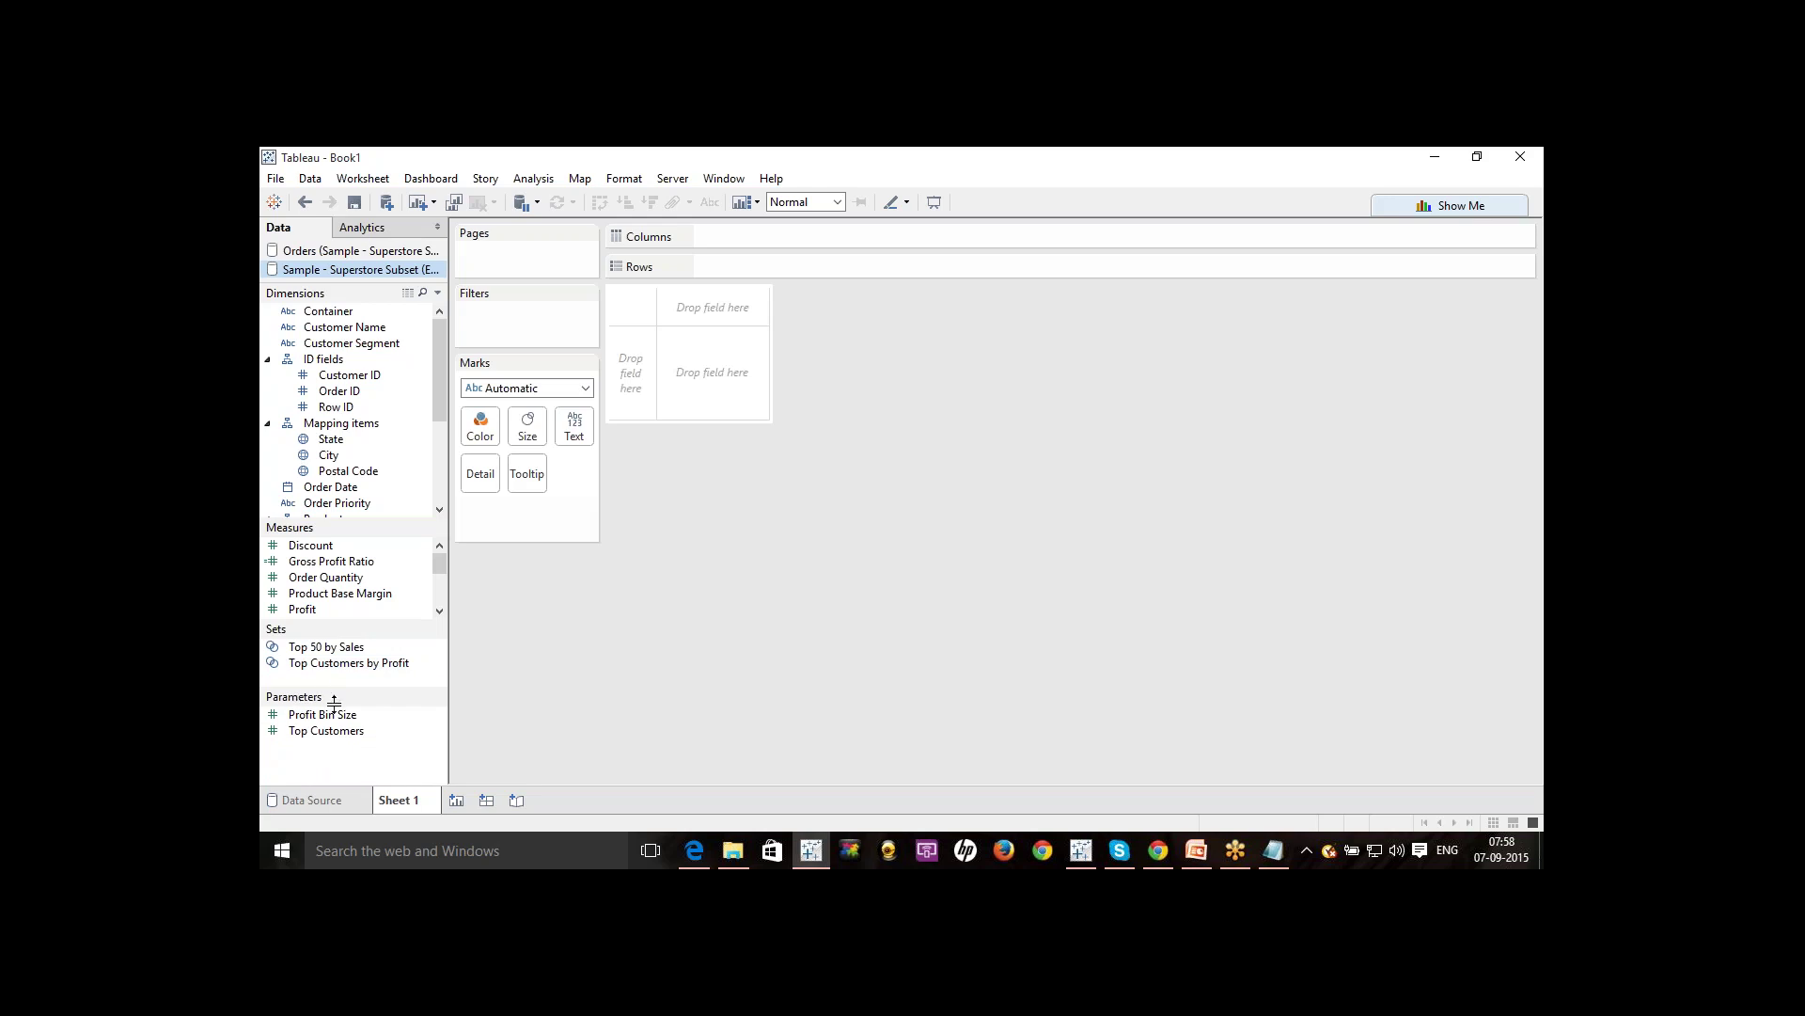
drag(323, 696, 323, 712)
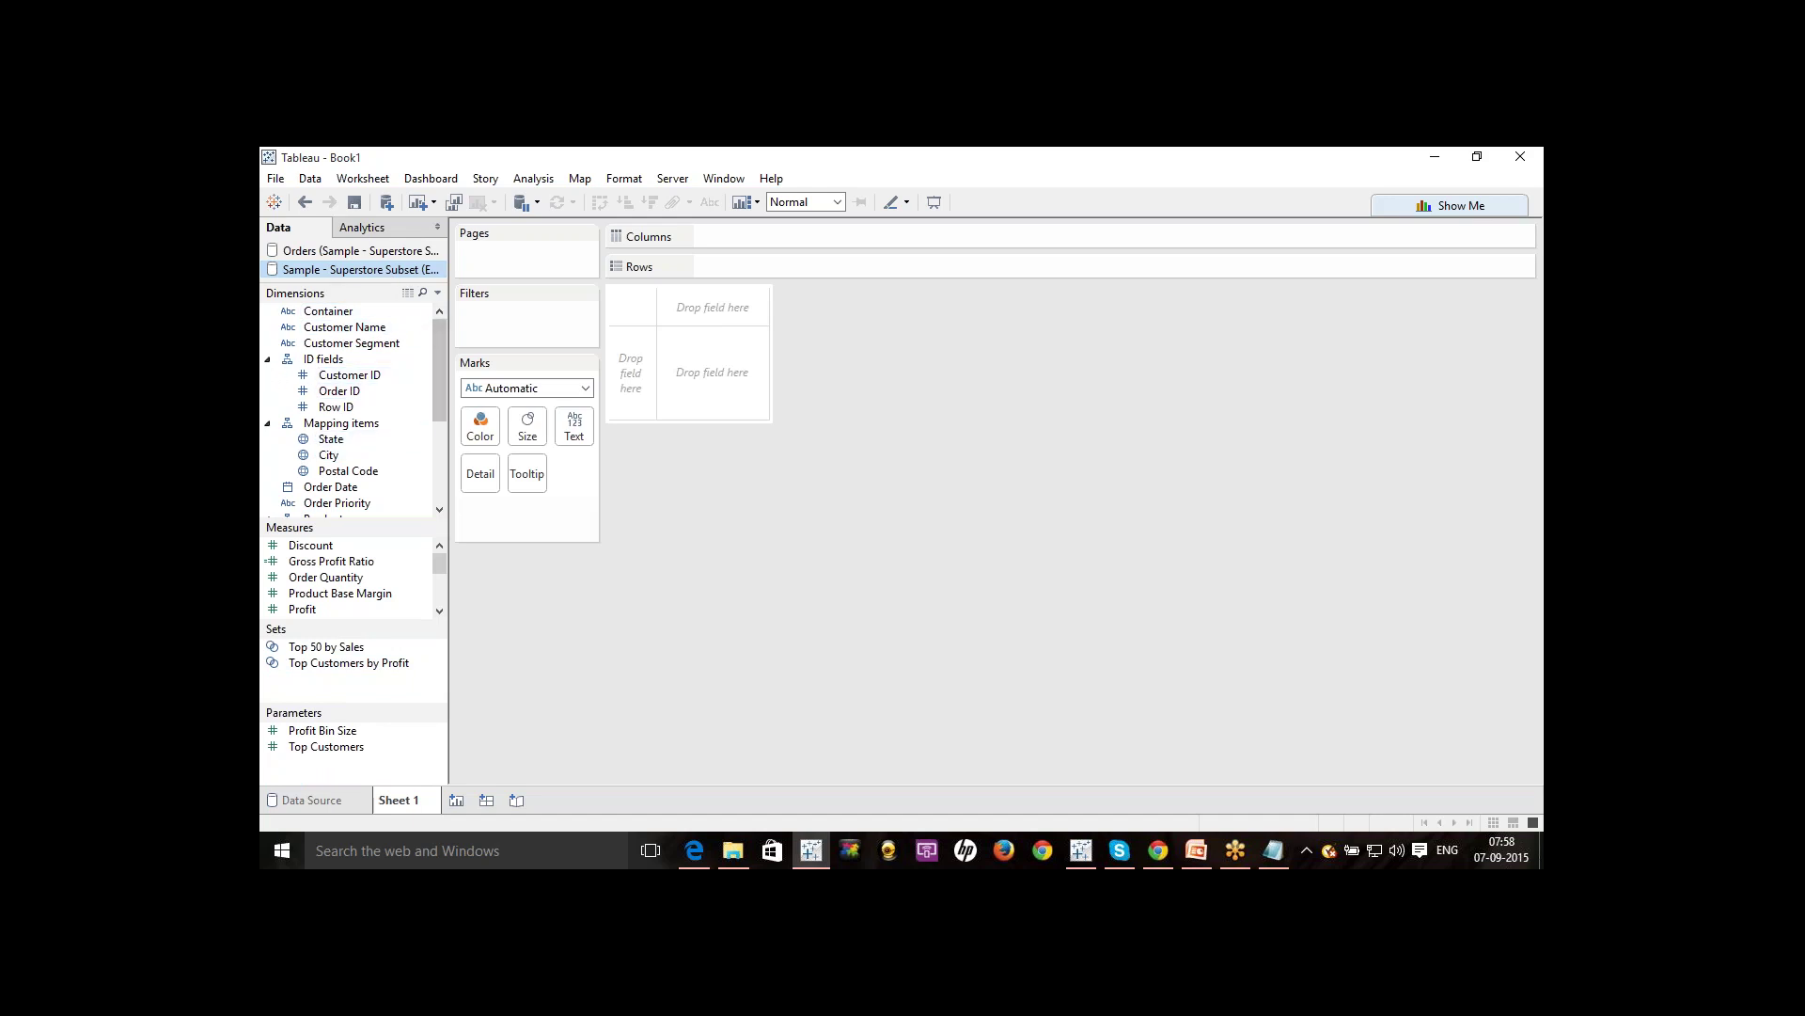
Look through the saved source's dimensions and rebalance the heights of its Measures, Sets and Parameters sections.
drag(436, 382, 438, 437)
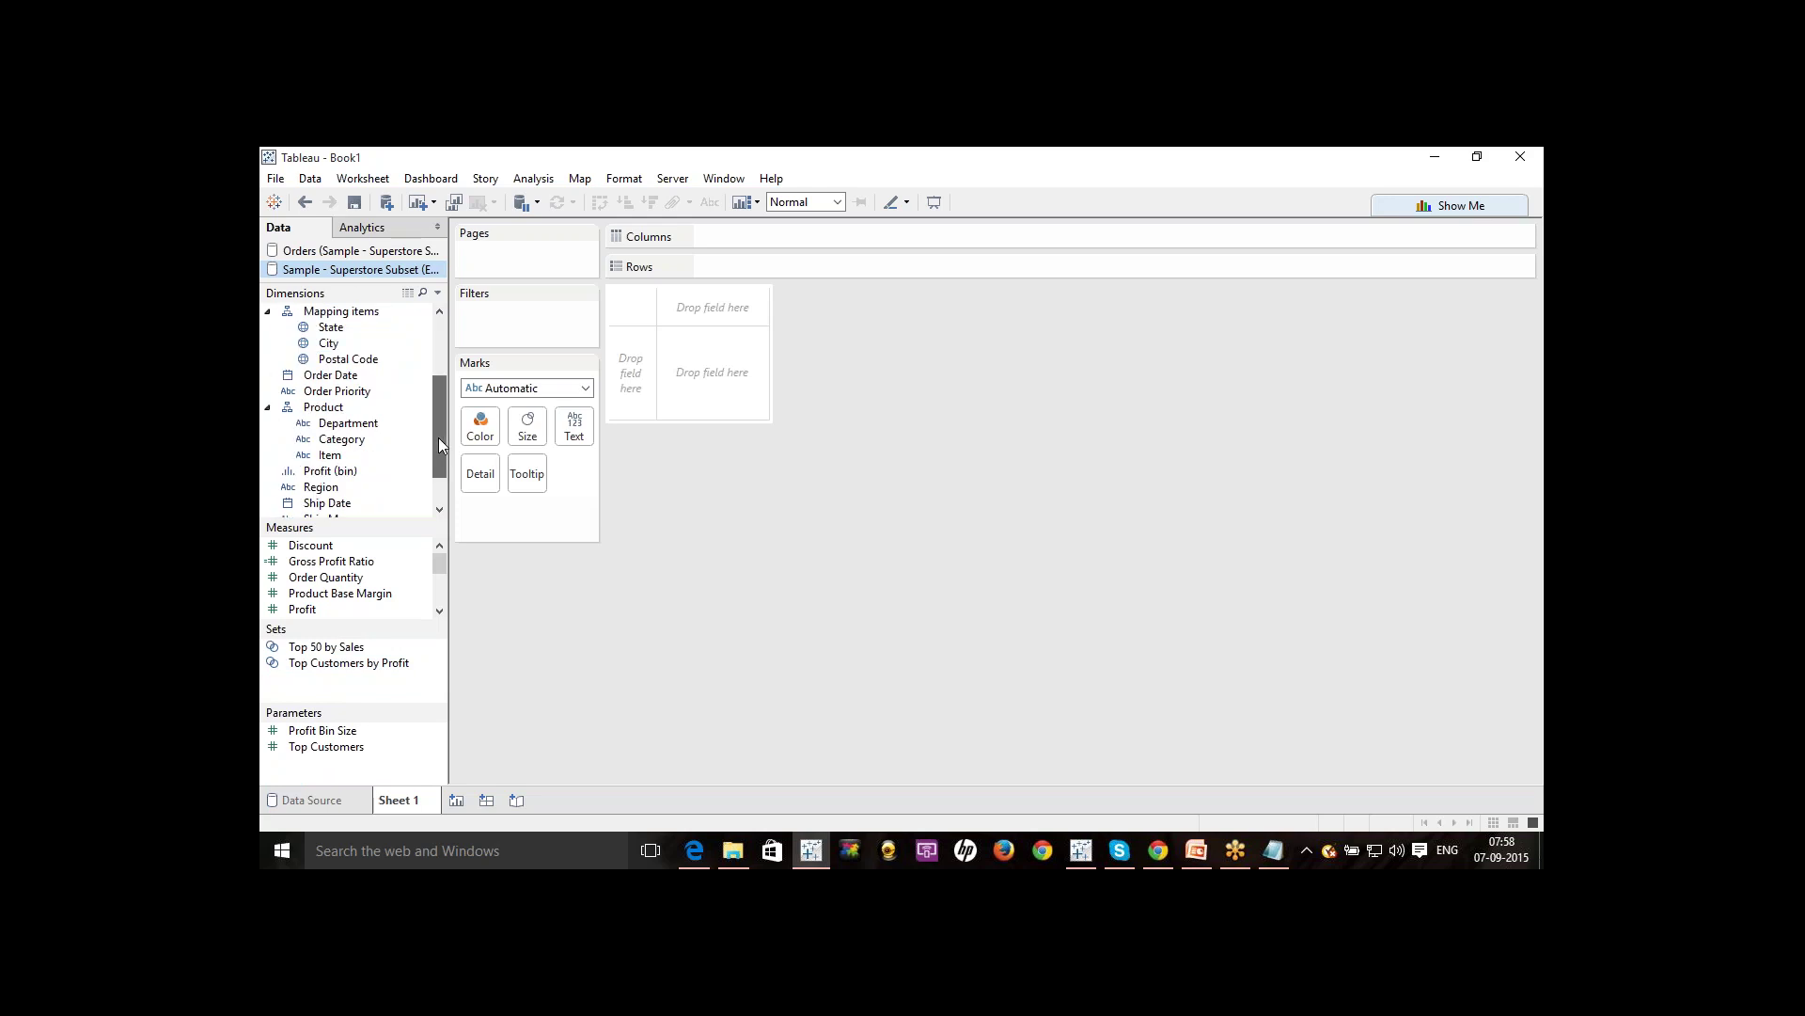
mouse_move(436, 562)
mouse_down()
mouse_move(437, 601)
mouse_move(437, 562)
mouse_up()
drag(380, 629, 381, 671)
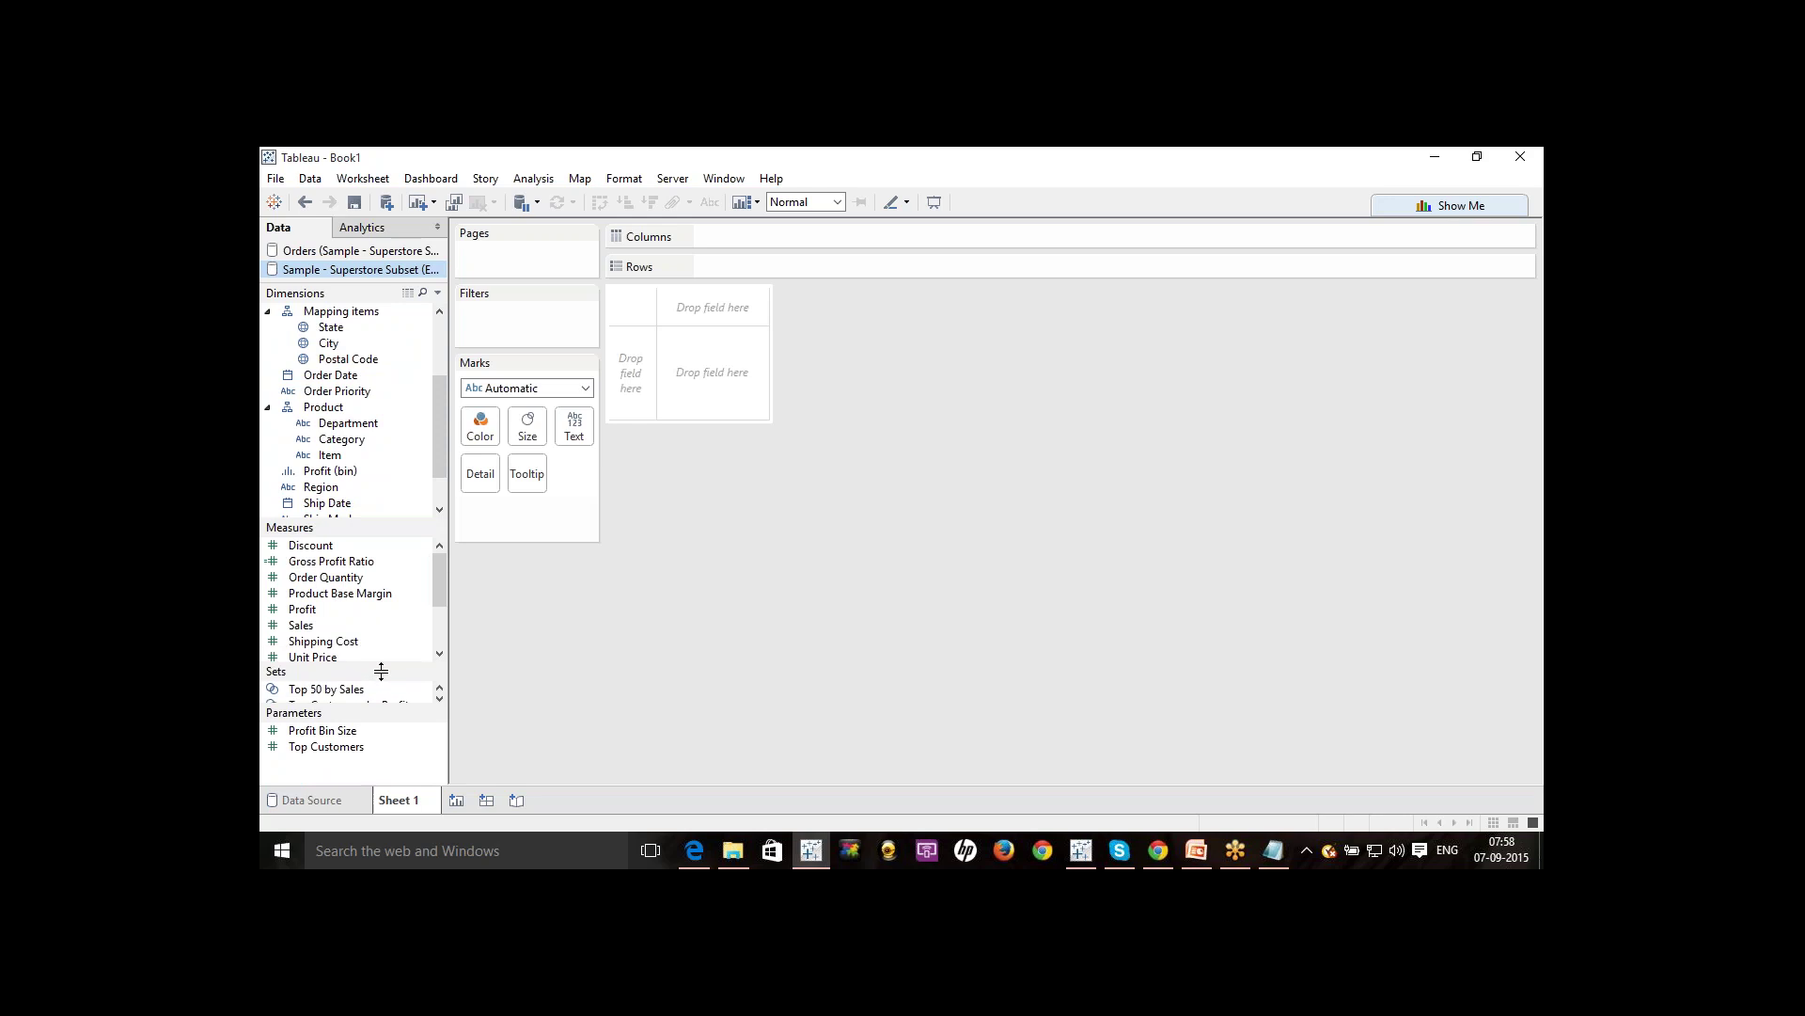
click(358, 272)
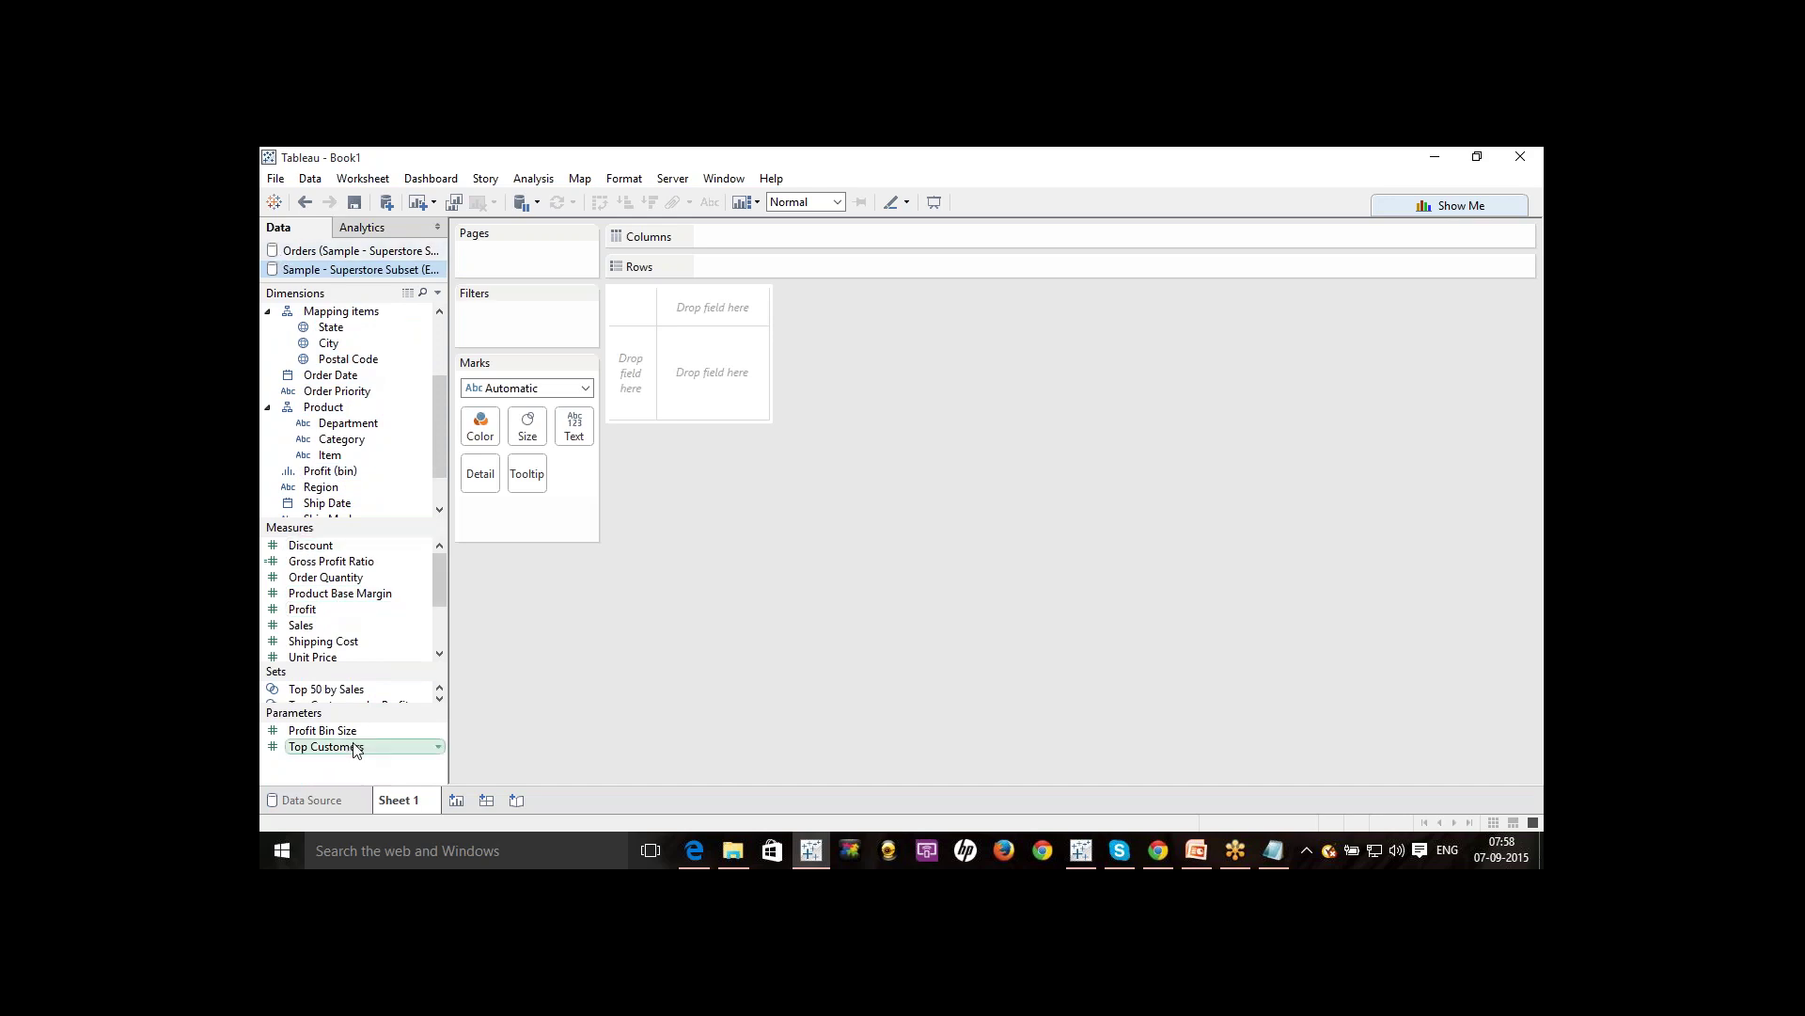
drag(364, 709, 364, 744)
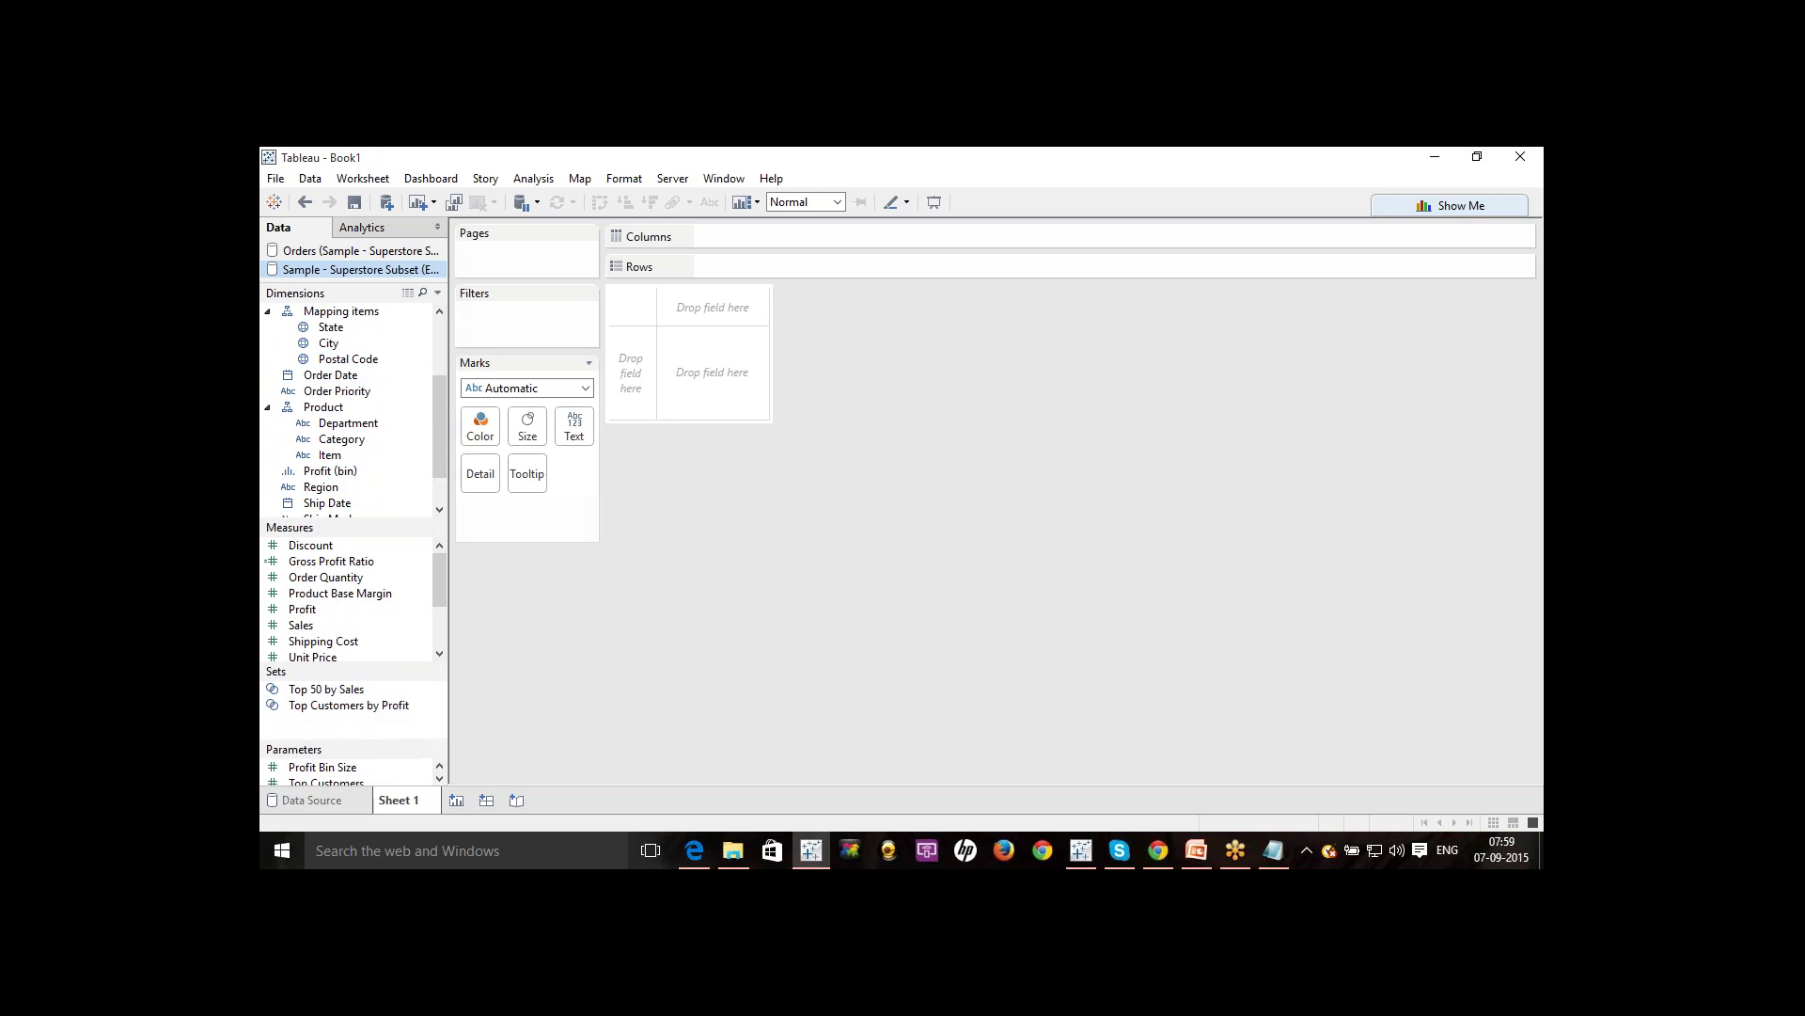
Minimize and restore the Data pane, and show the Orders source's fields with a slightly shorter Parameters section.
click(437, 228)
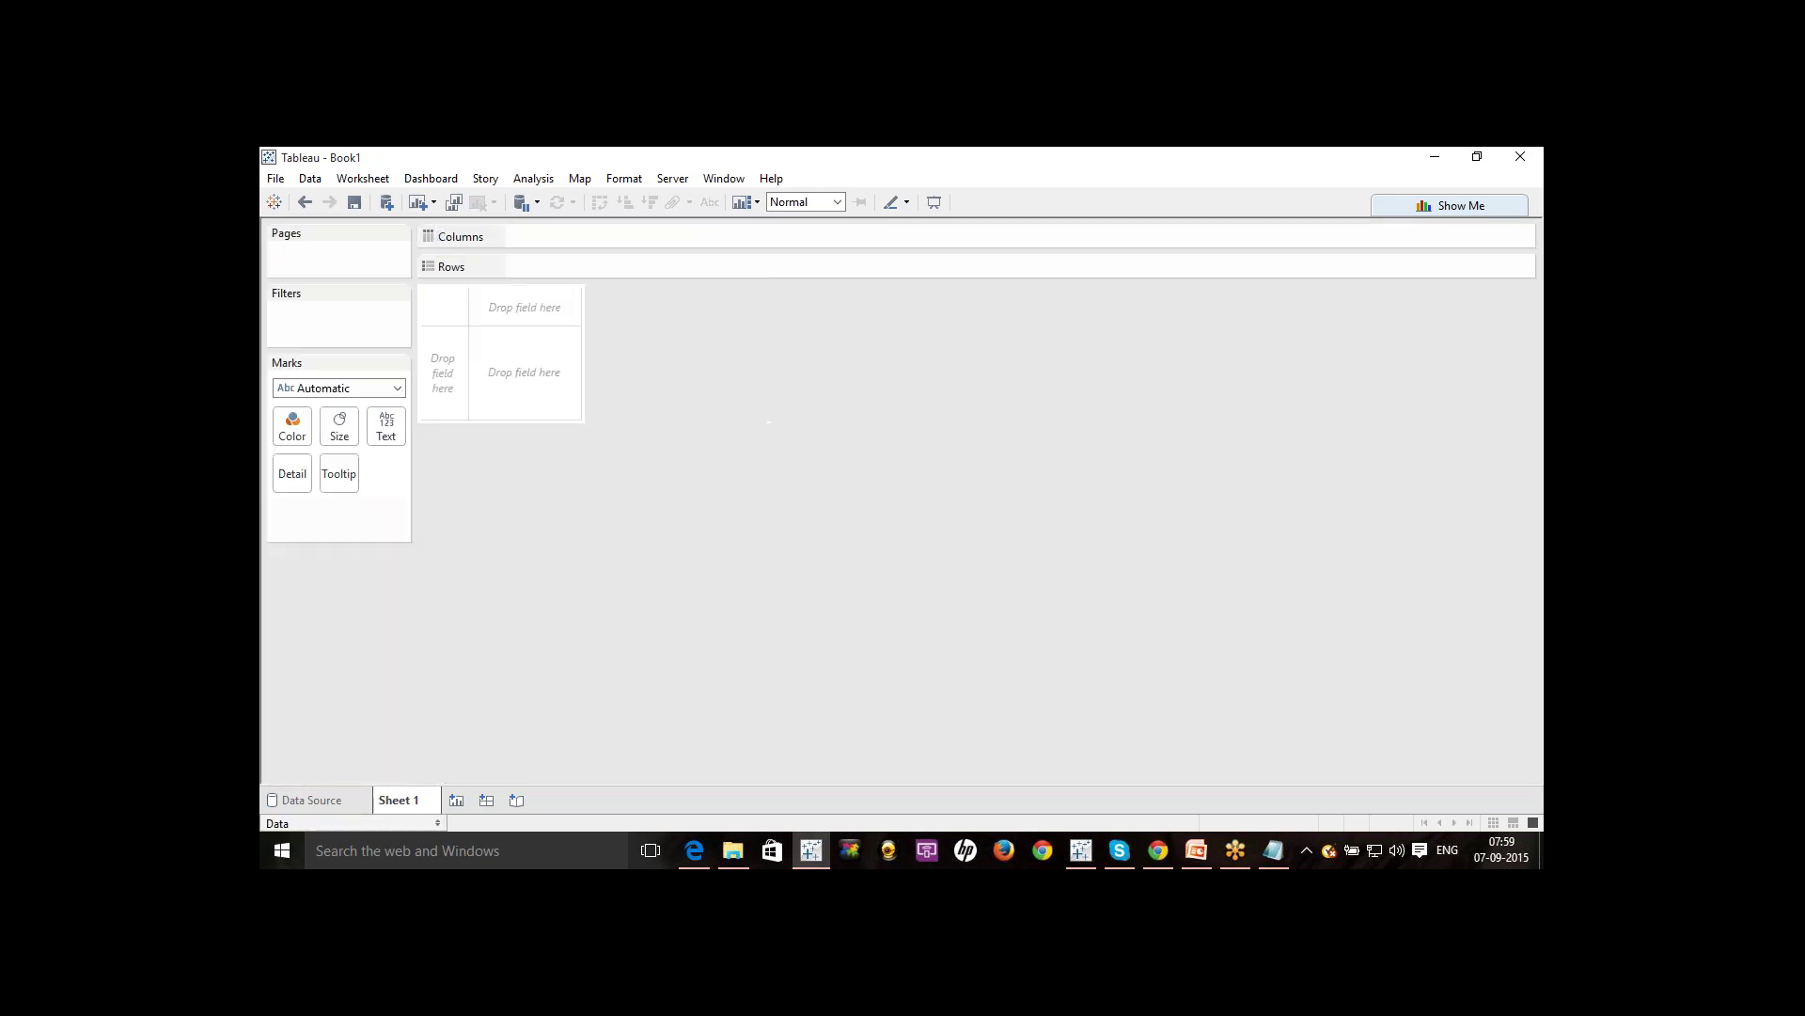
click(438, 822)
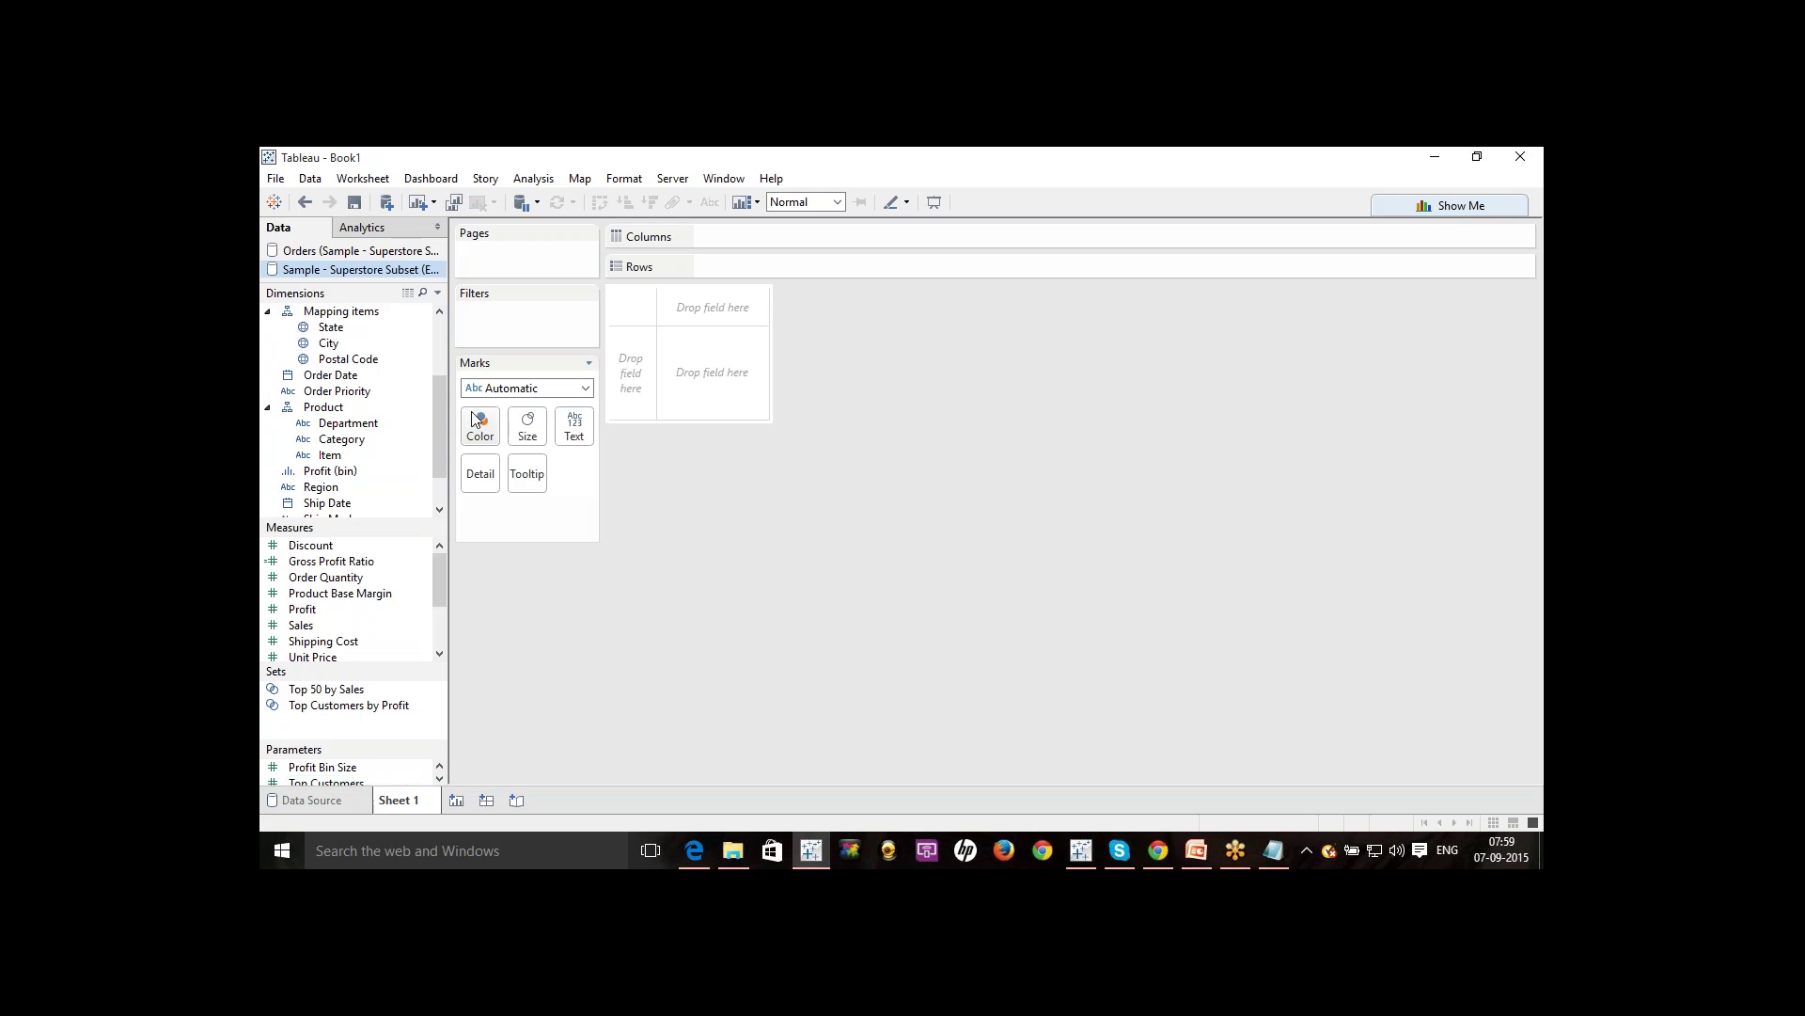
click(339, 250)
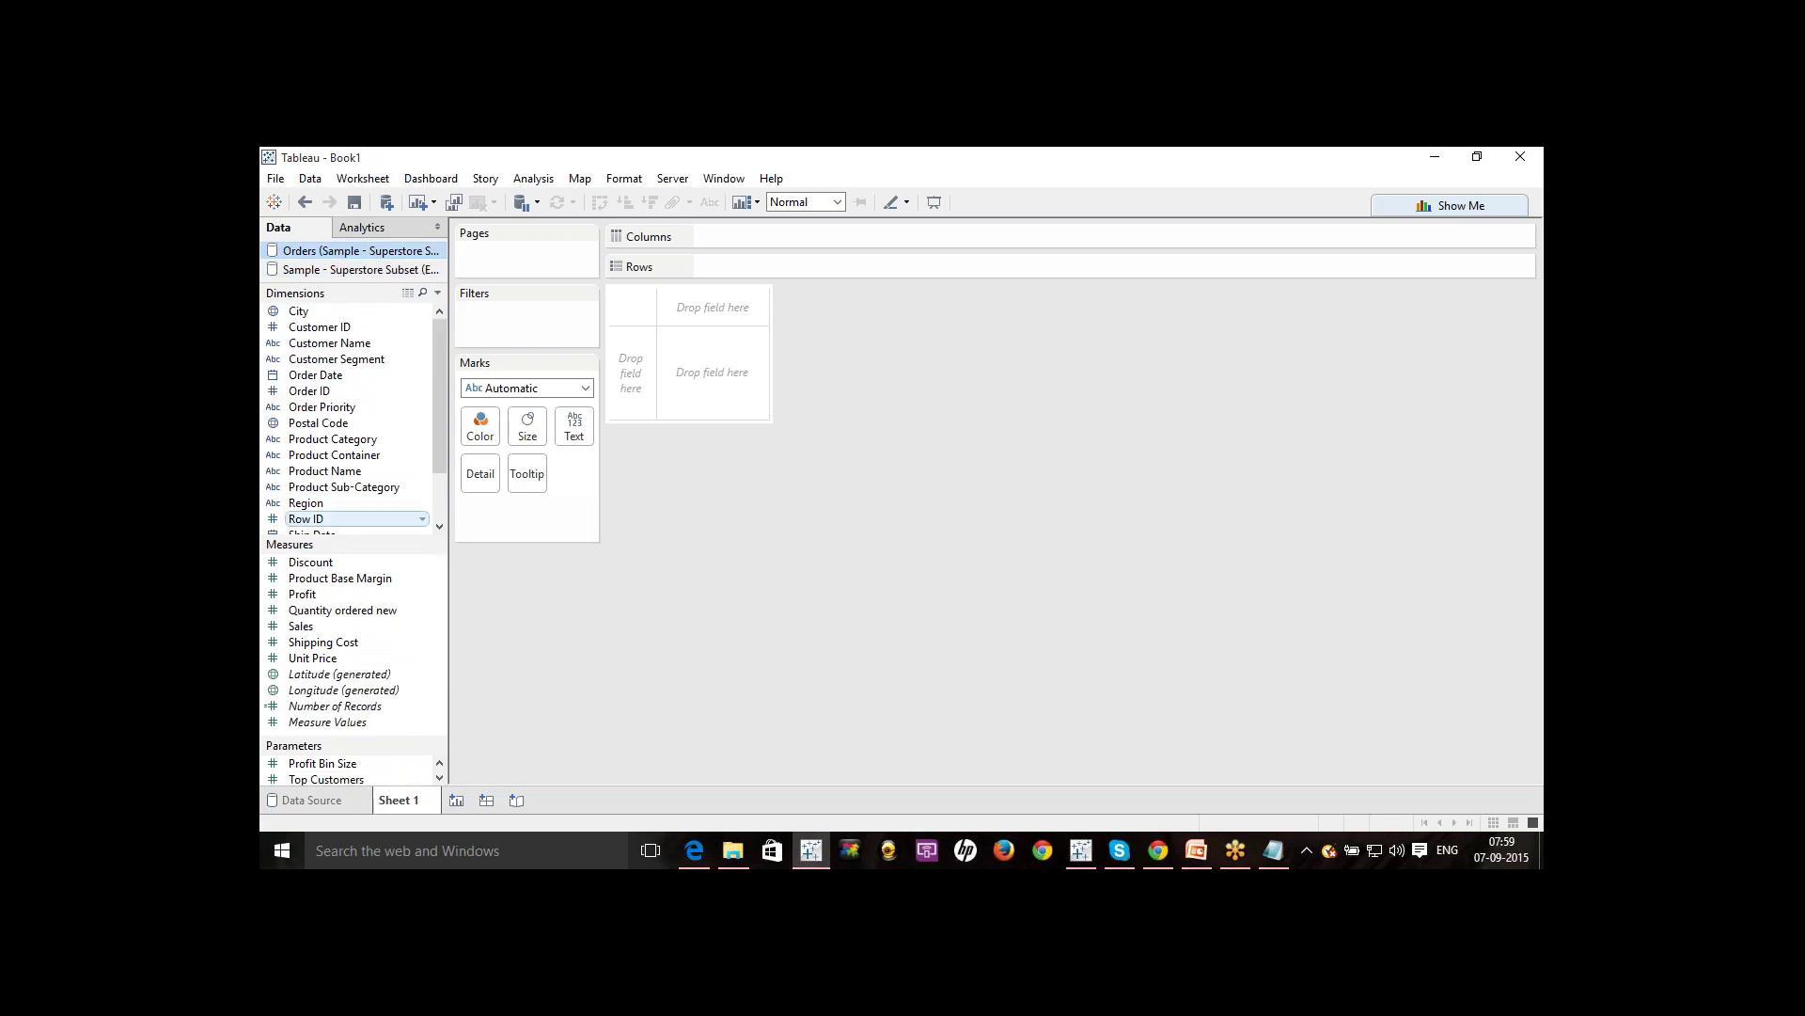
drag(335, 740, 337, 821)
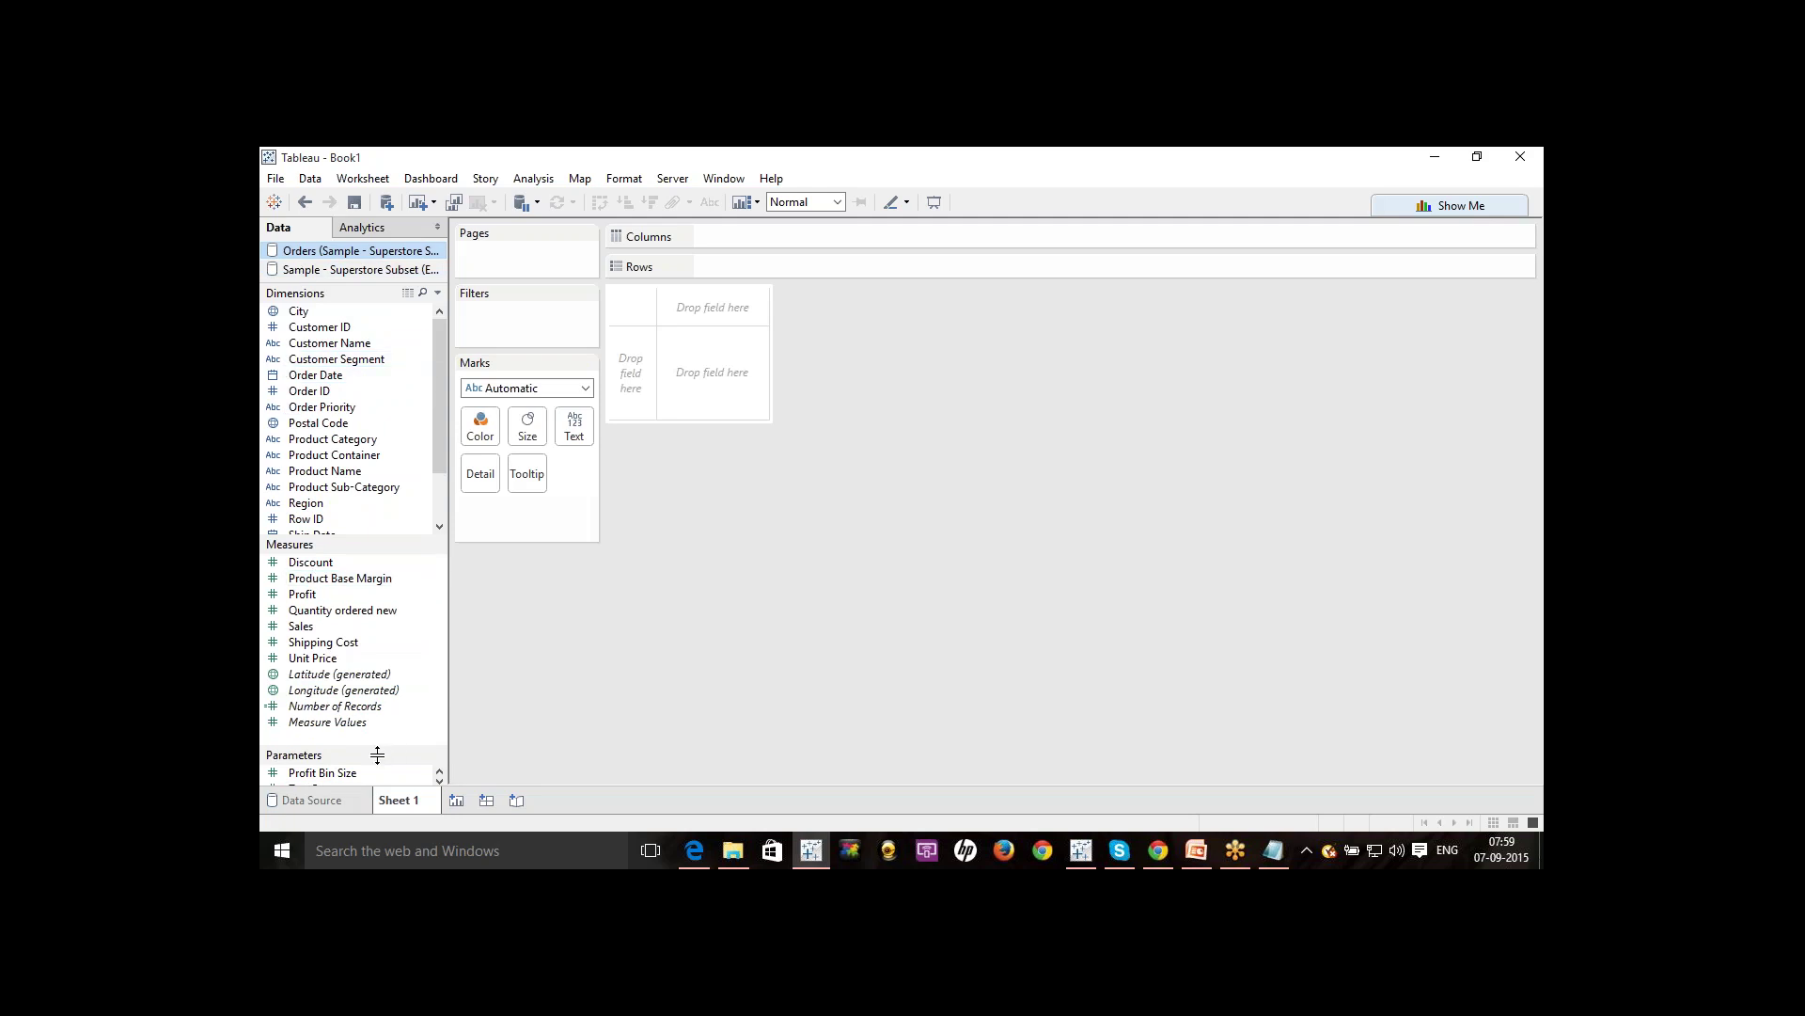
drag(377, 755, 377, 750)
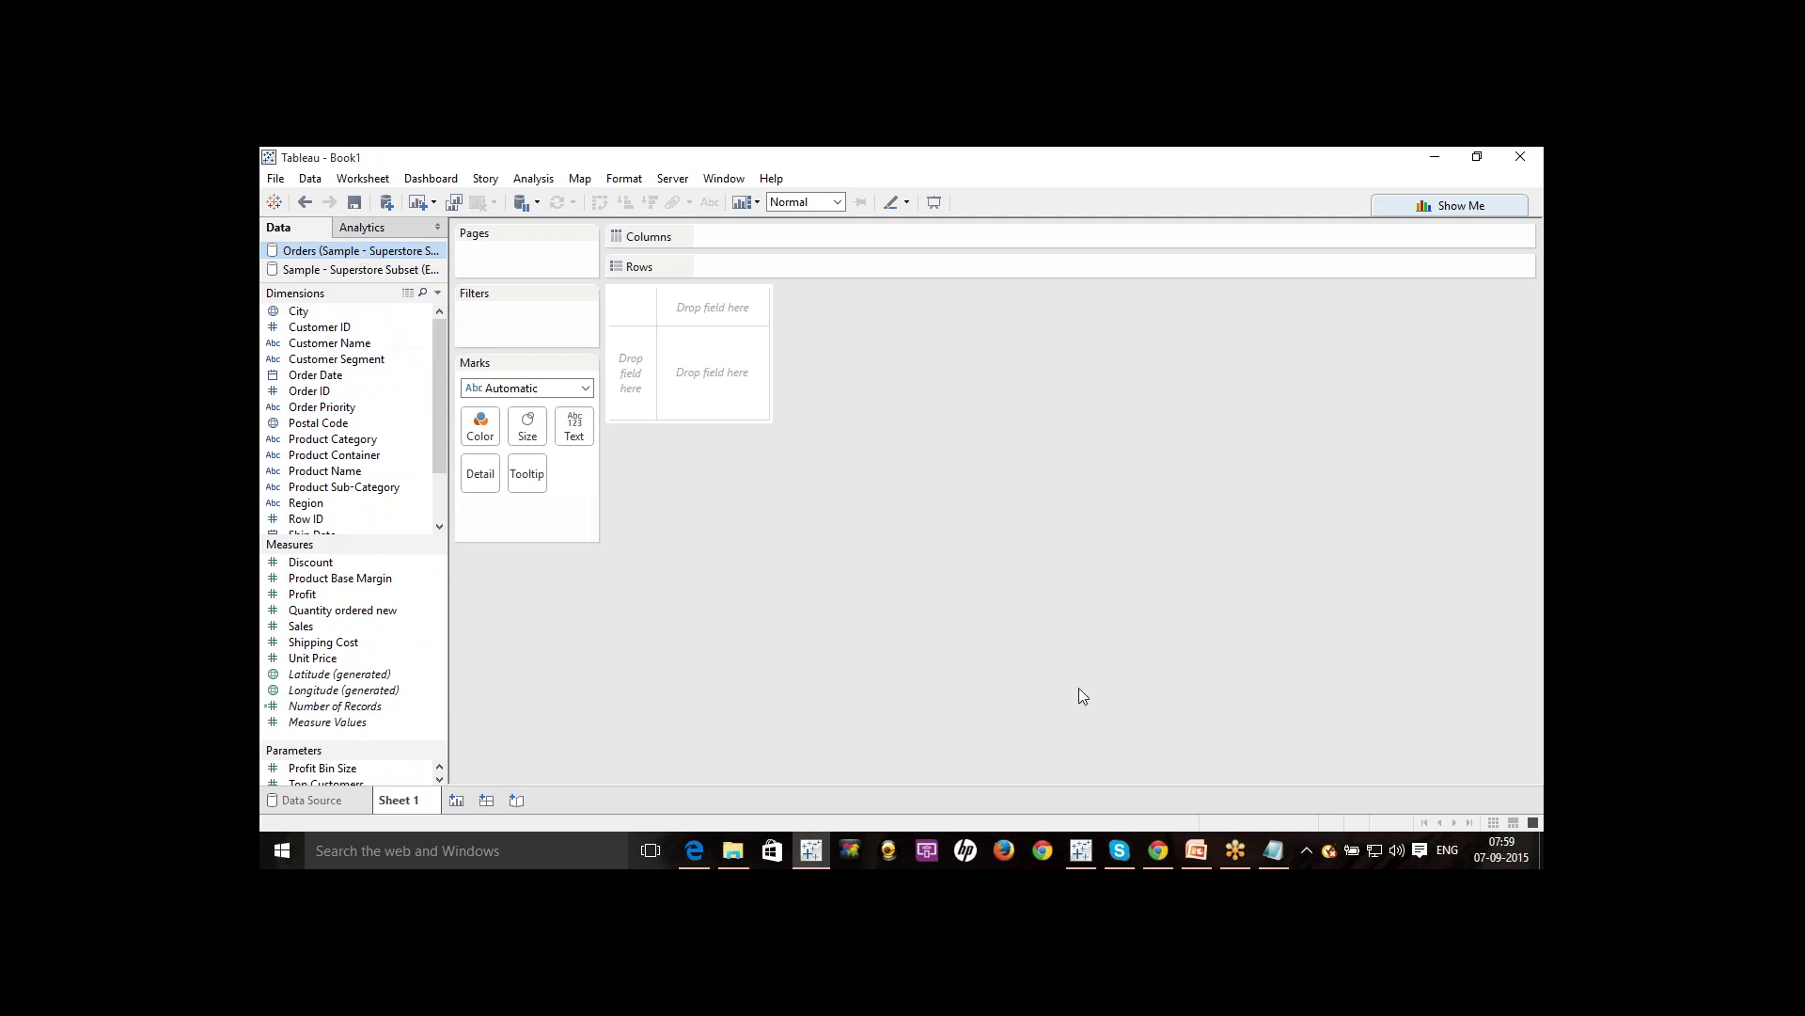
Switch to the Getting_Started_Tableau.ppt presentation in PowerPoint, skim its slides up to The Marks Card (Cont.), and return to Tableau.
click(1187, 863)
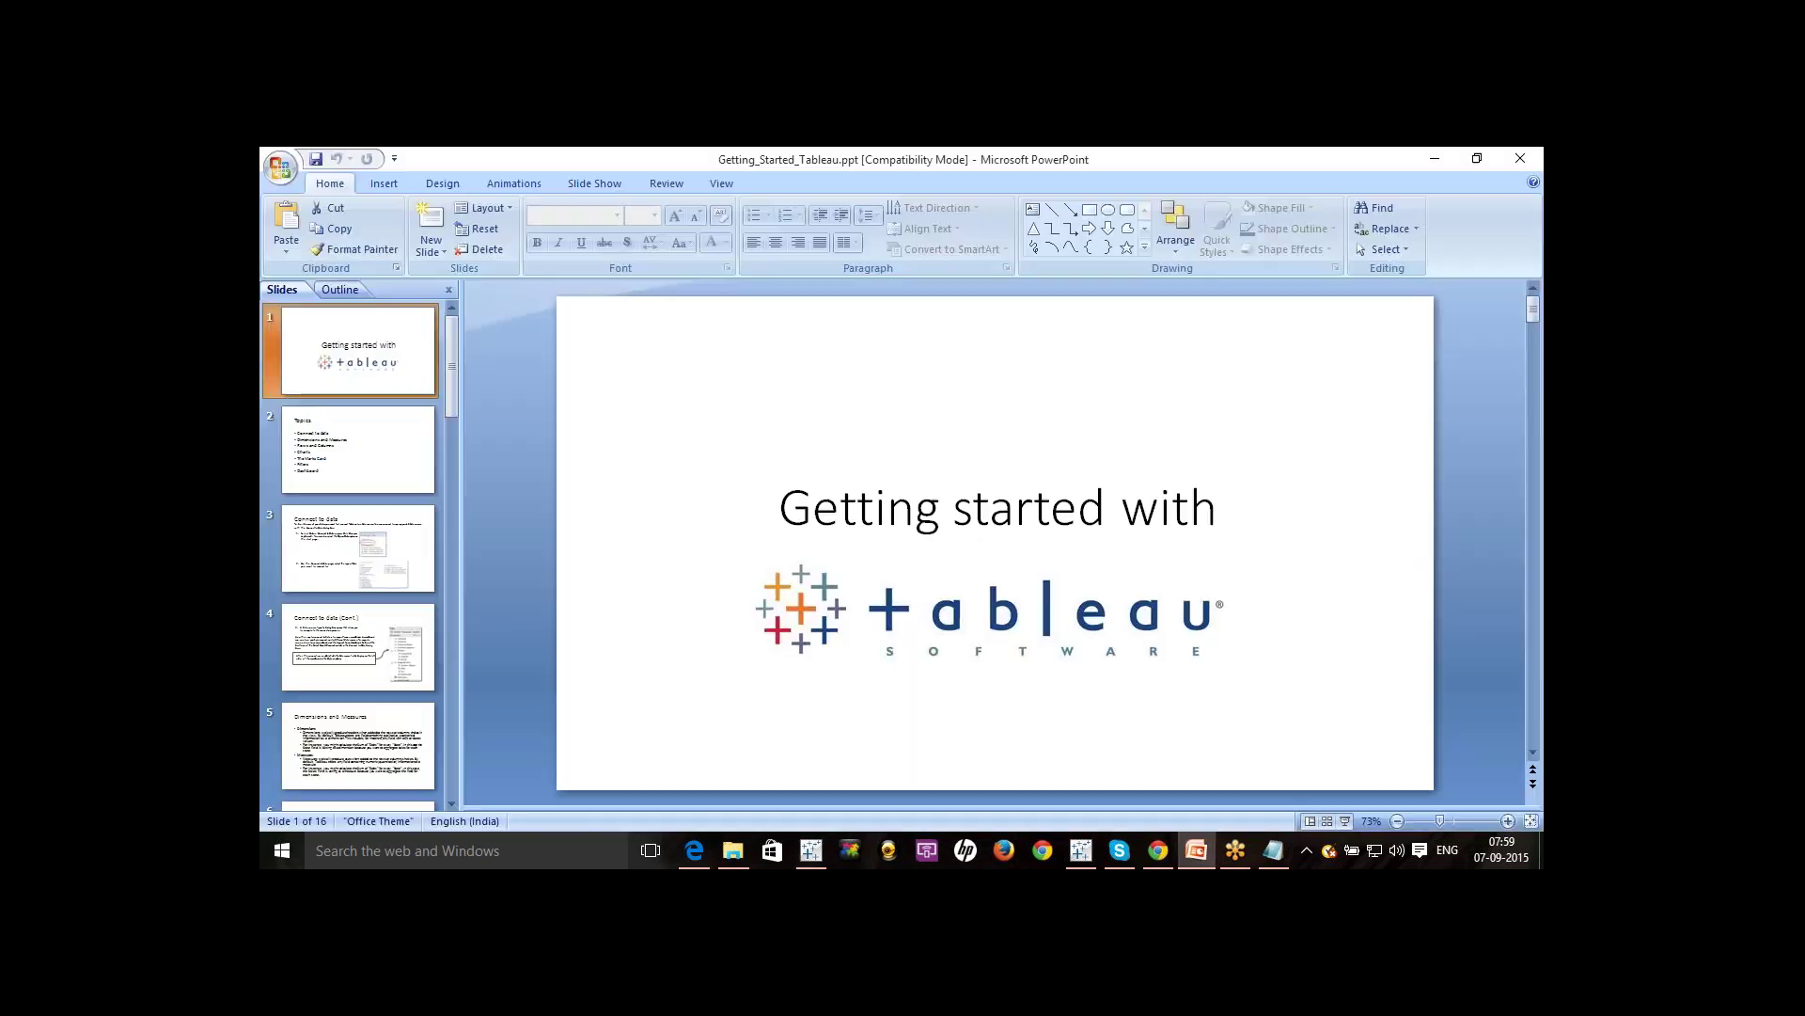
key(Down)
key(Down)
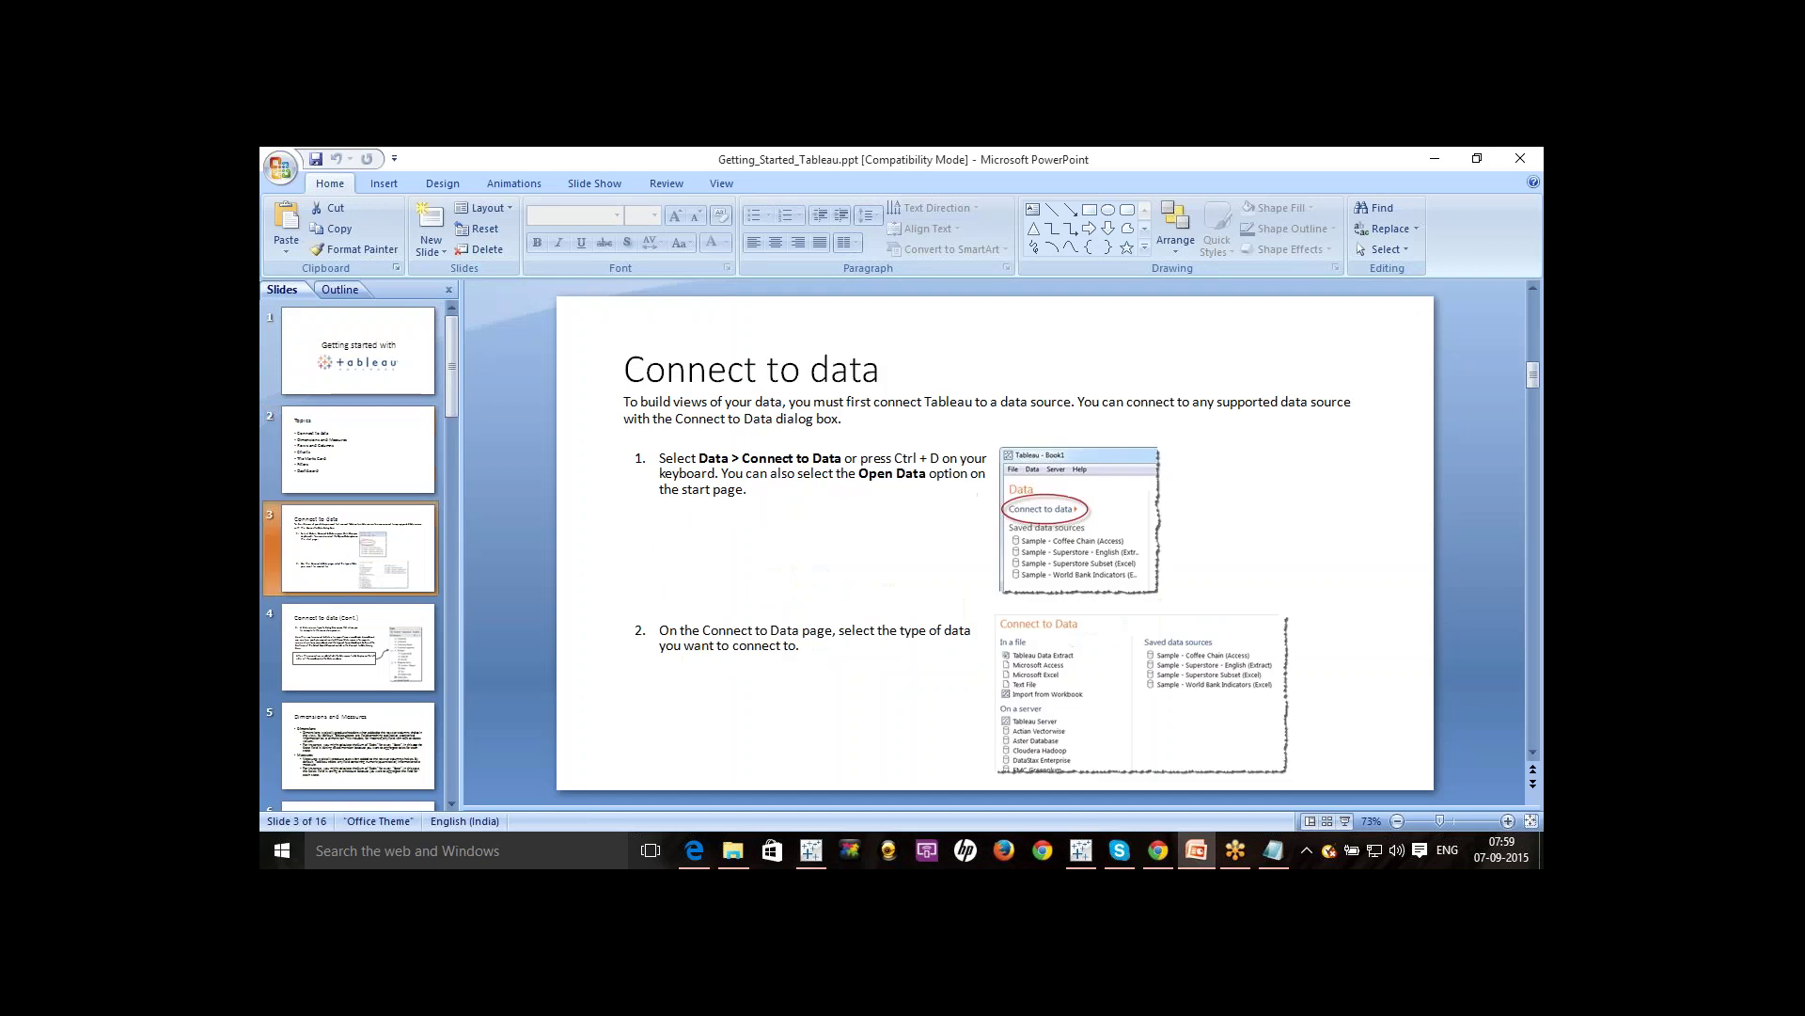
key(Down)
key(Down)
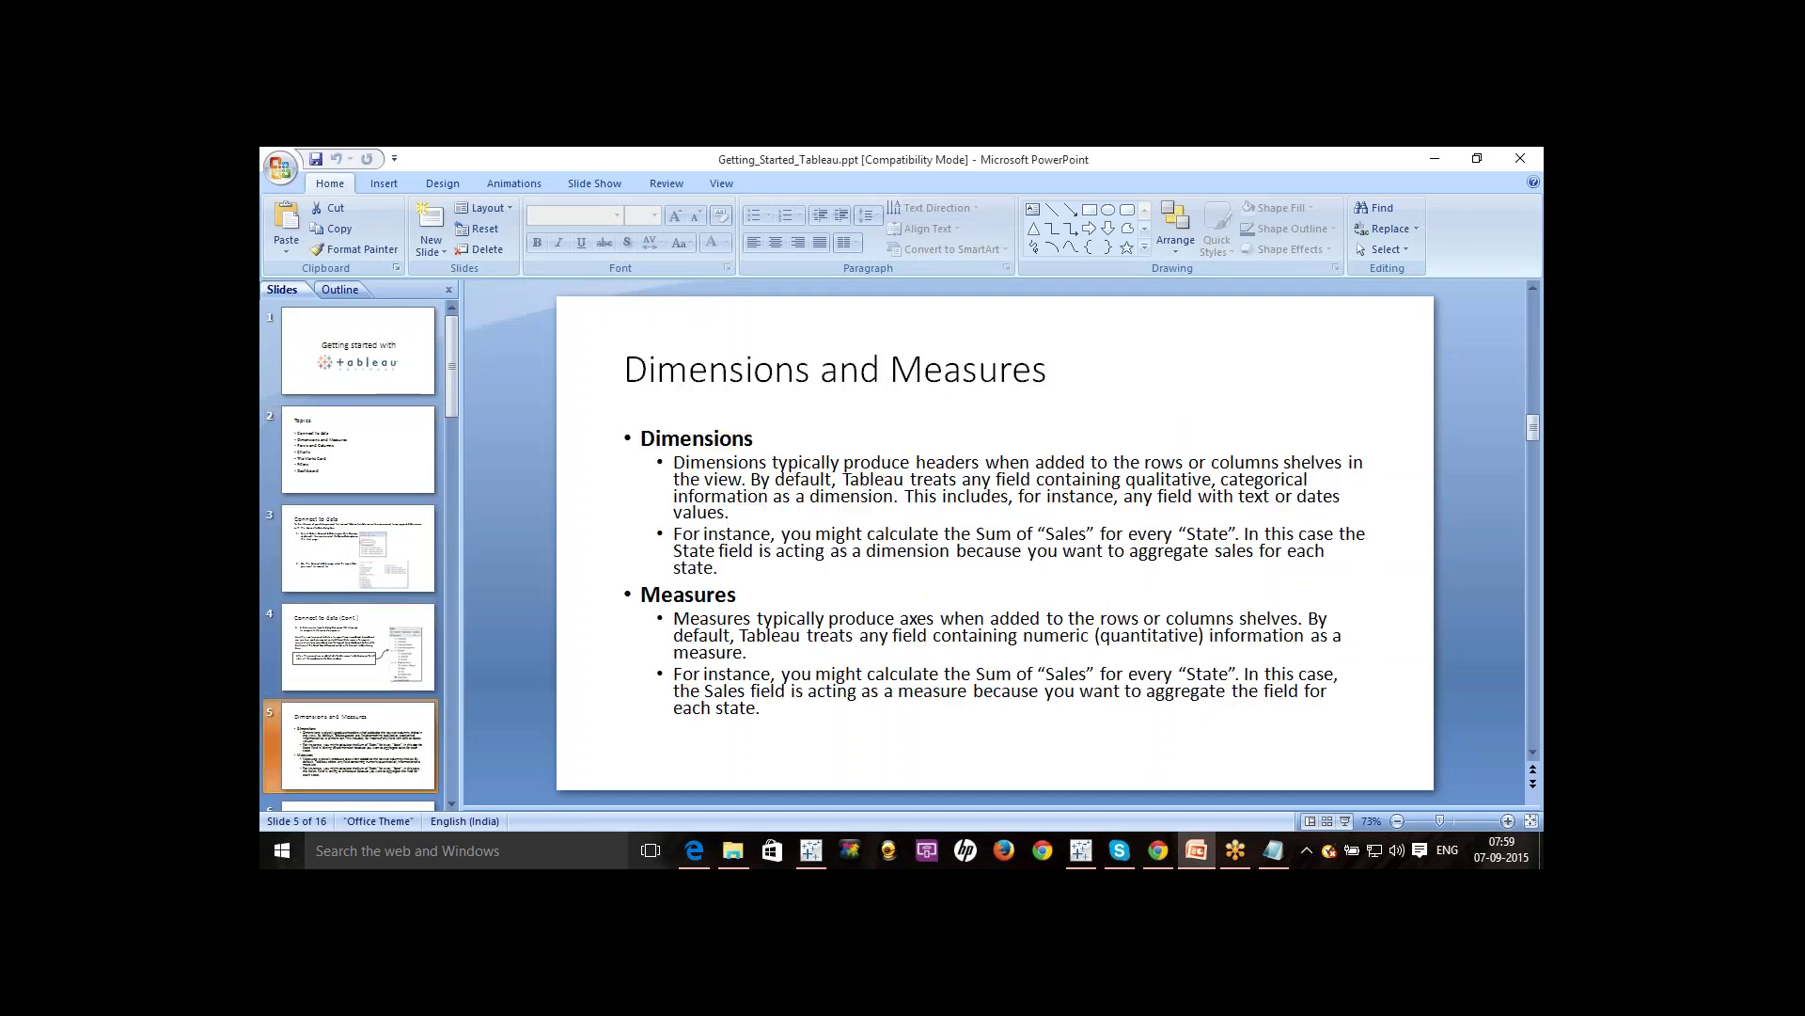
key(Down)
key(Down)
key(Down)
key(Down)
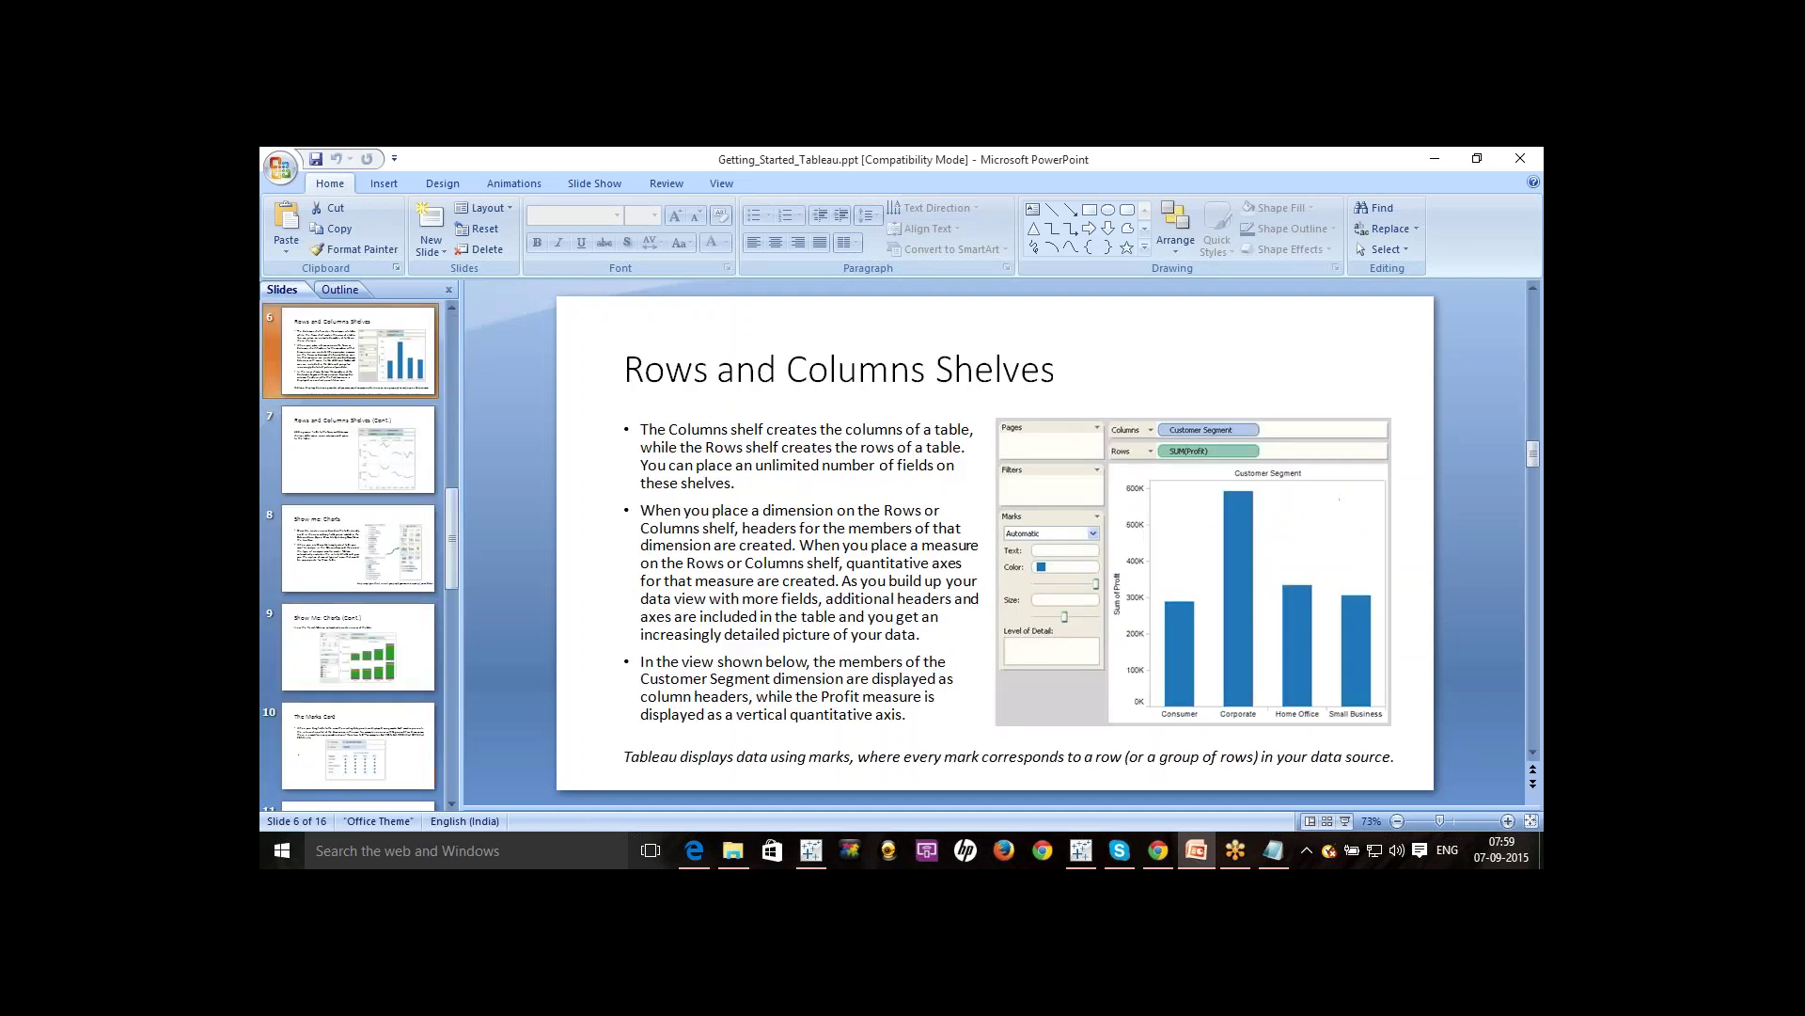
key(Down)
key(Down)
key(Down)
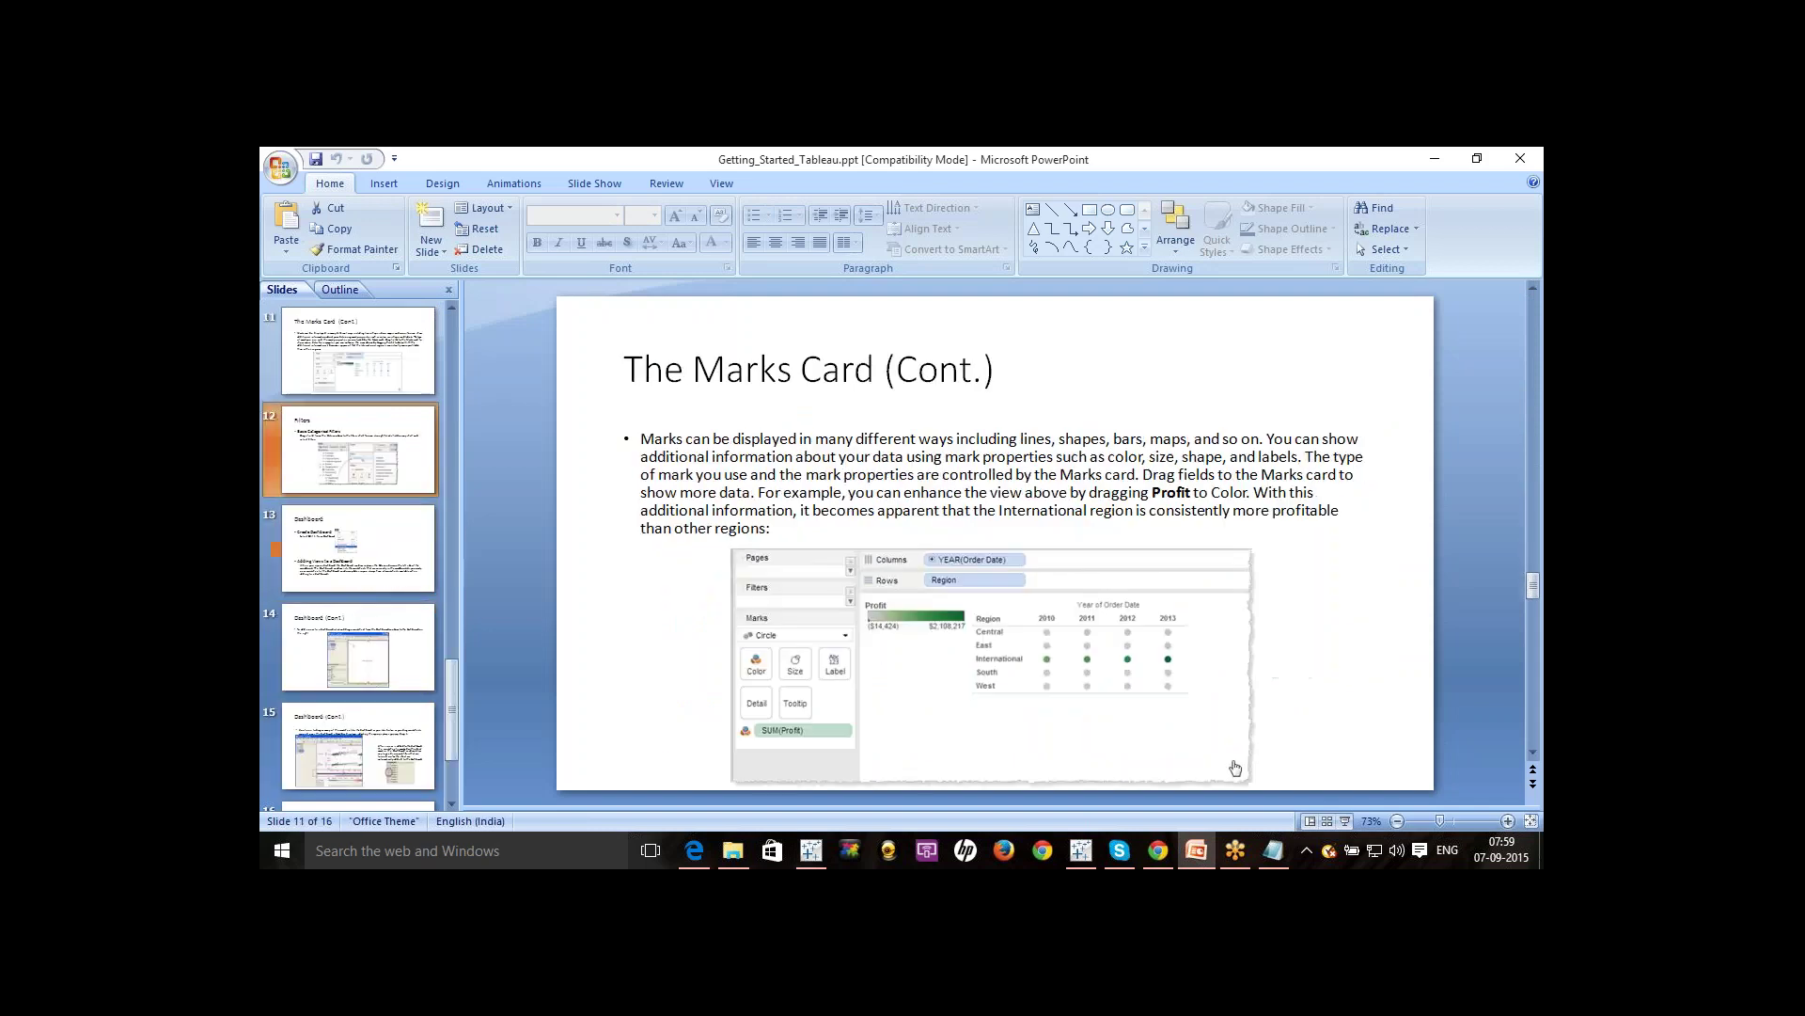
click(1435, 160)
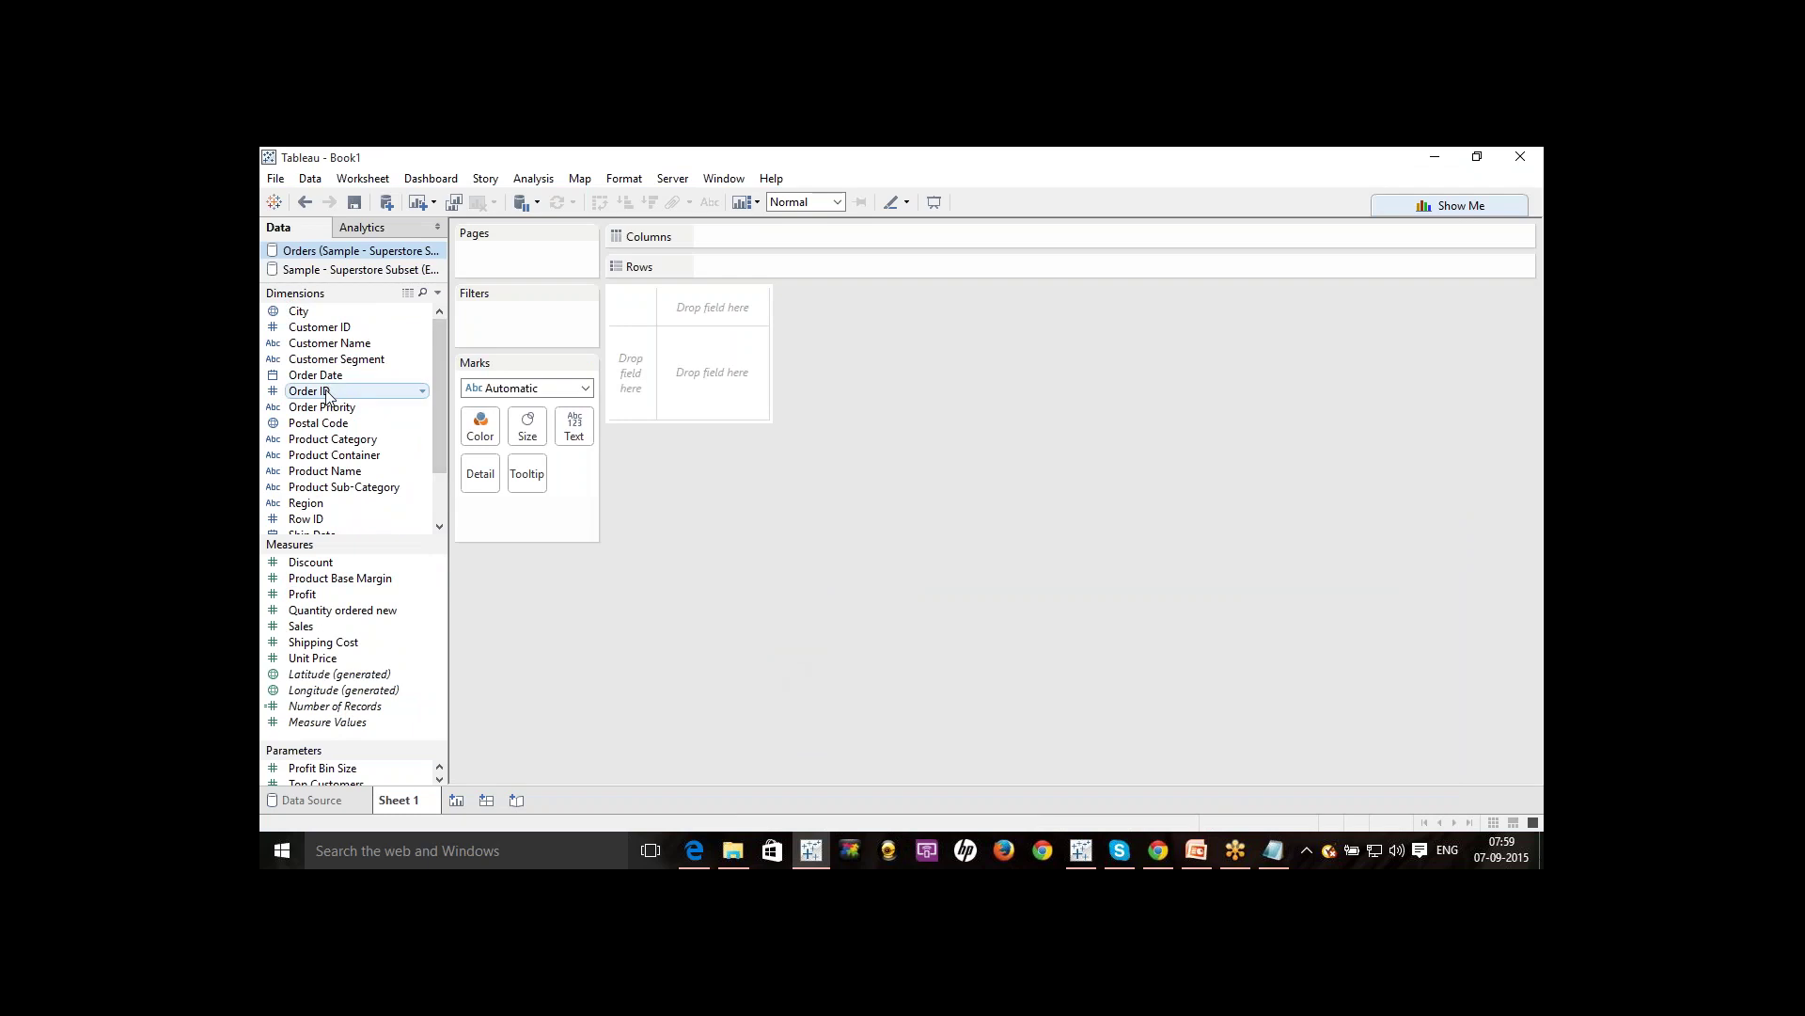
Try to create a hierarchy from Product Sub-Category and Order ID.
drag(329, 393, 362, 491)
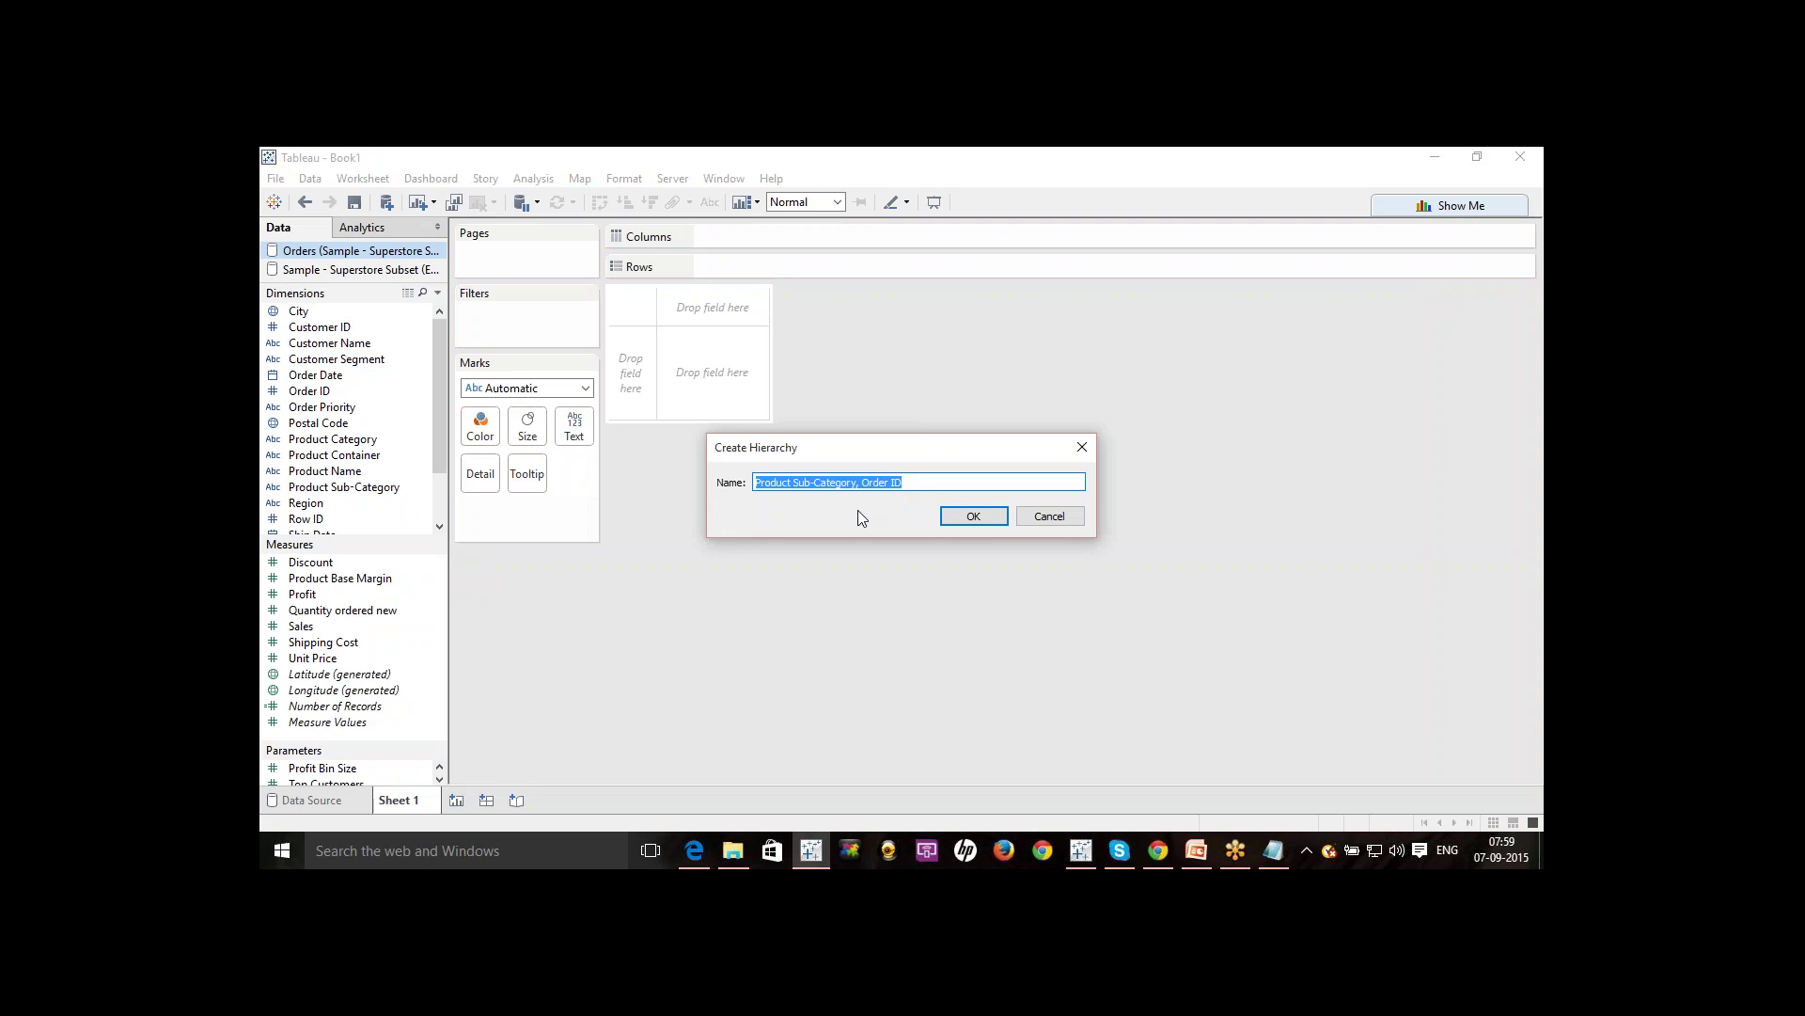
click(1053, 517)
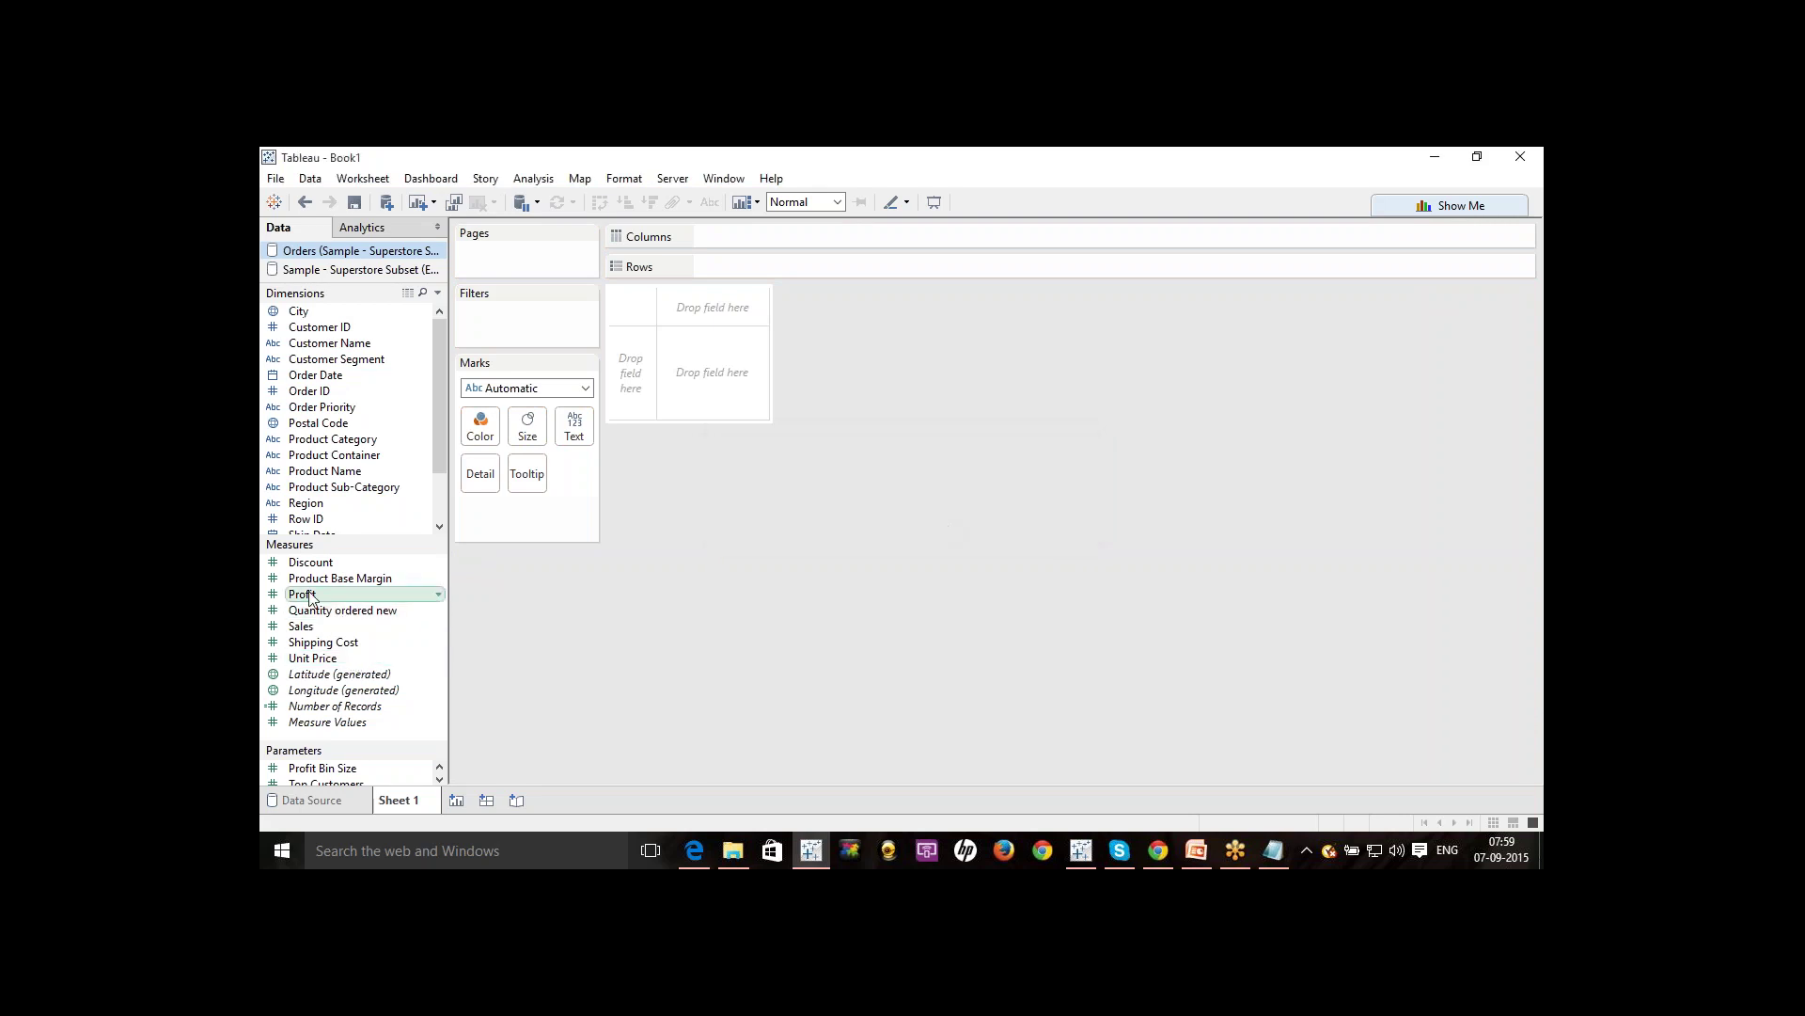
Examine the measures of the Orders source and its dimensions down to Measure Names.
mouse_move(303, 593)
mouse_down()
mouse_move(358, 397)
mouse_move(299, 620)
mouse_up()
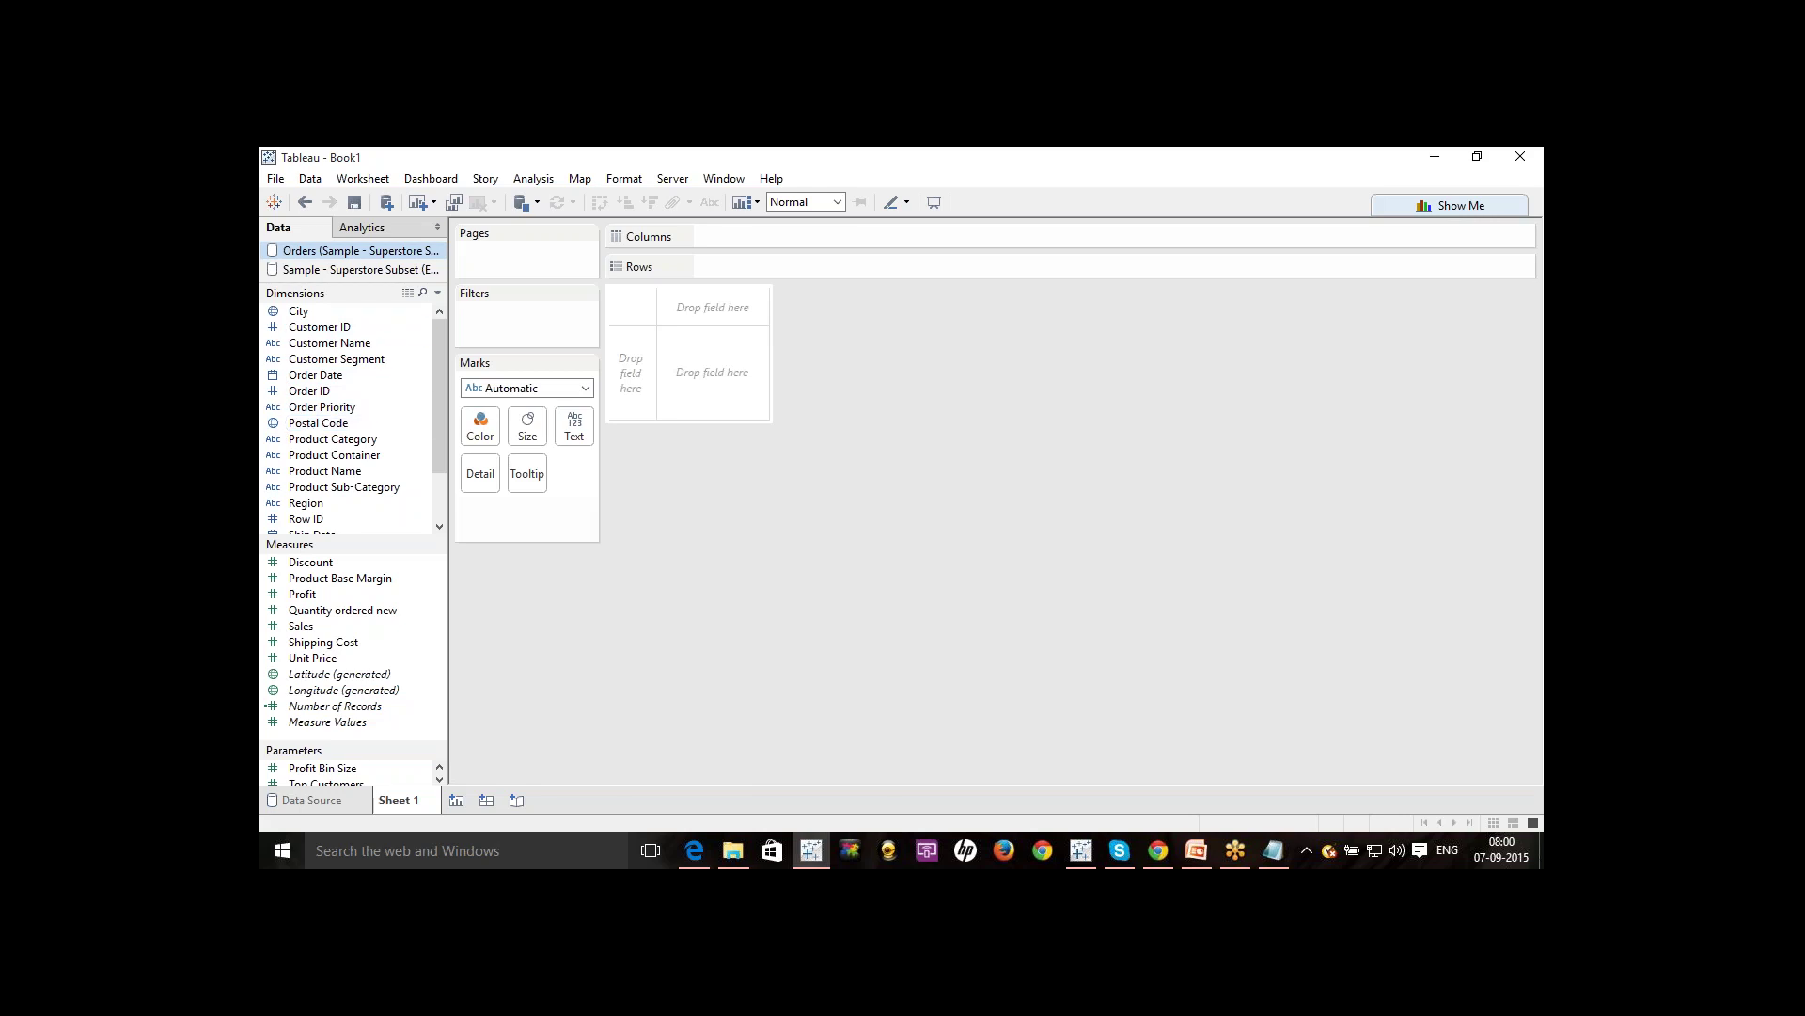
drag(440, 368, 438, 325)
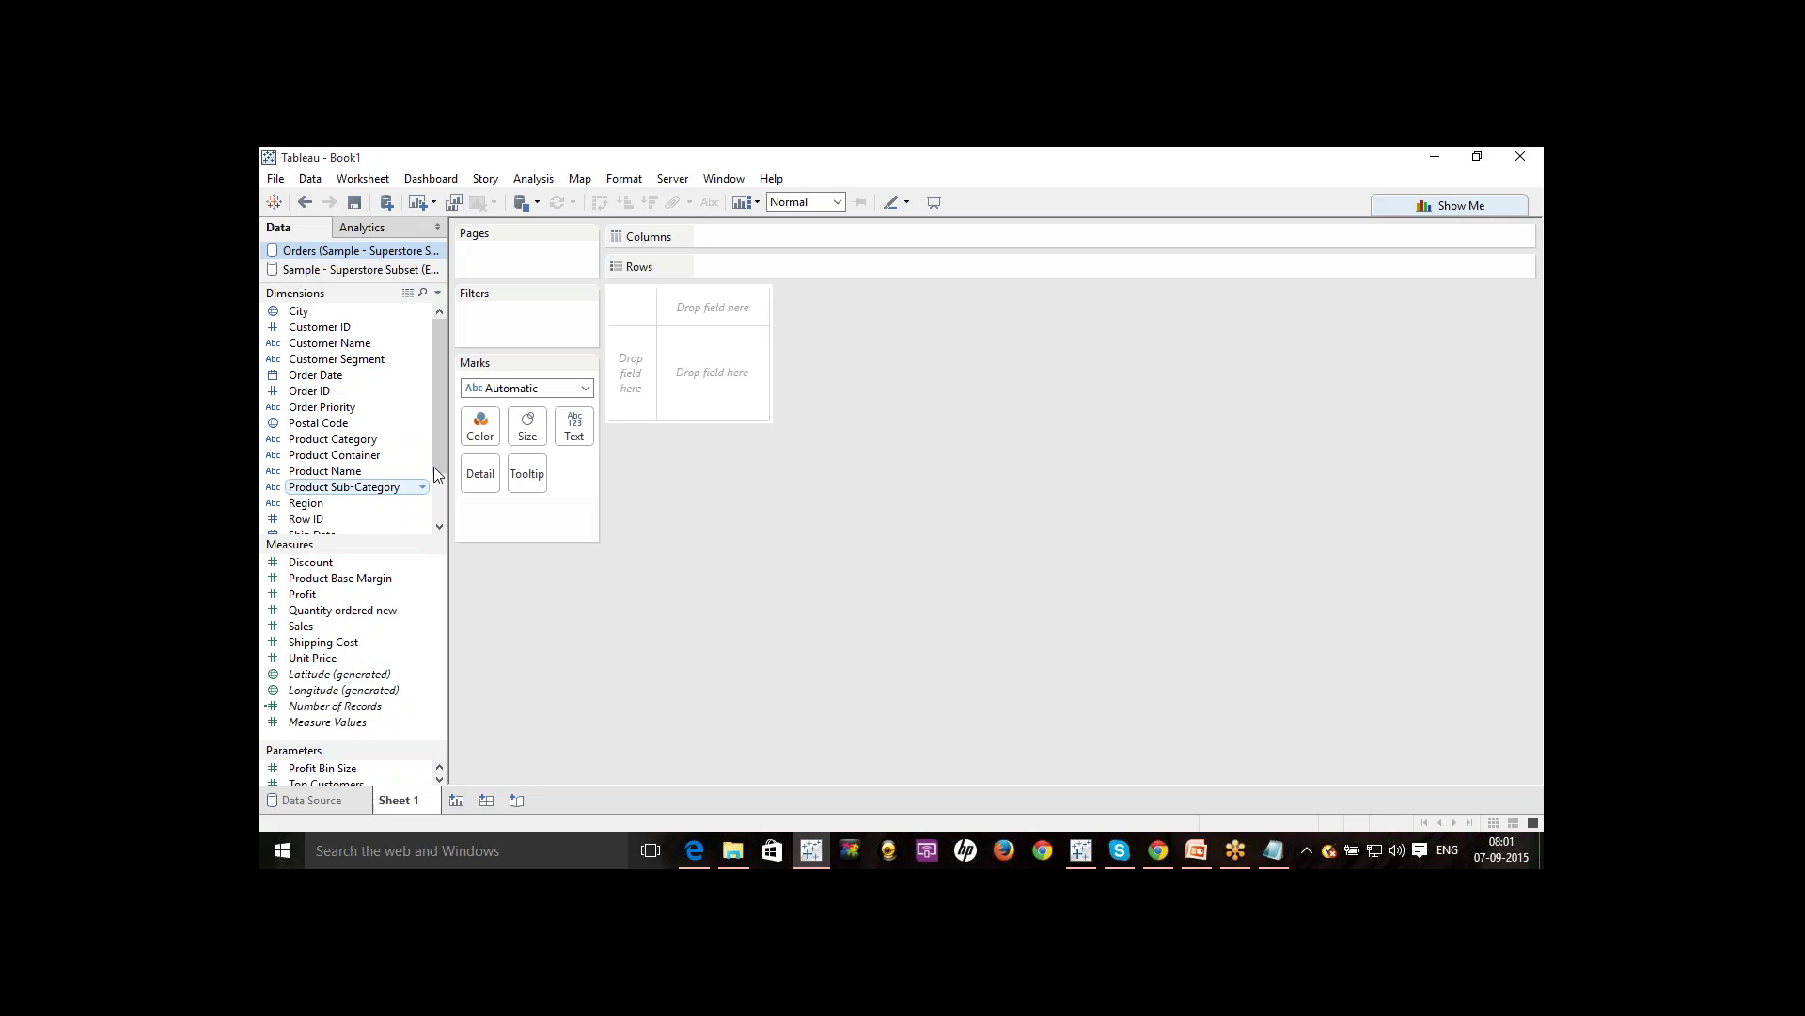
drag(436, 431, 438, 483)
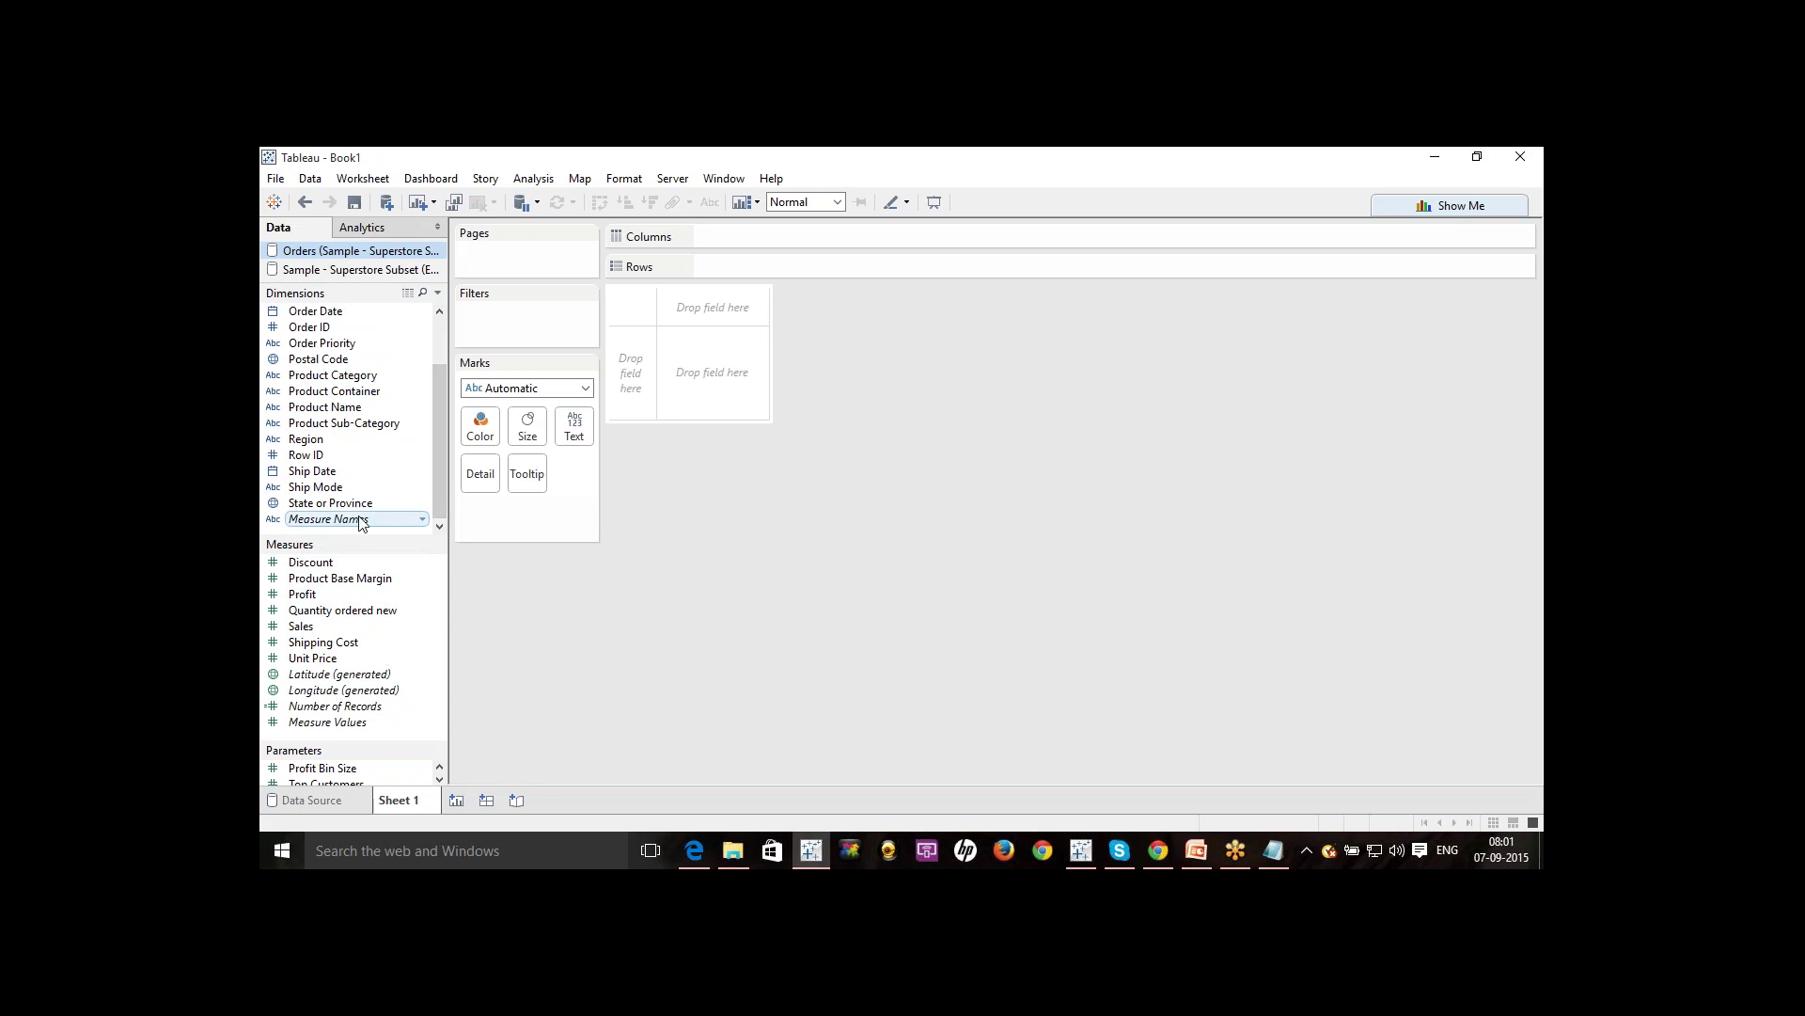
mouse_move(357, 523)
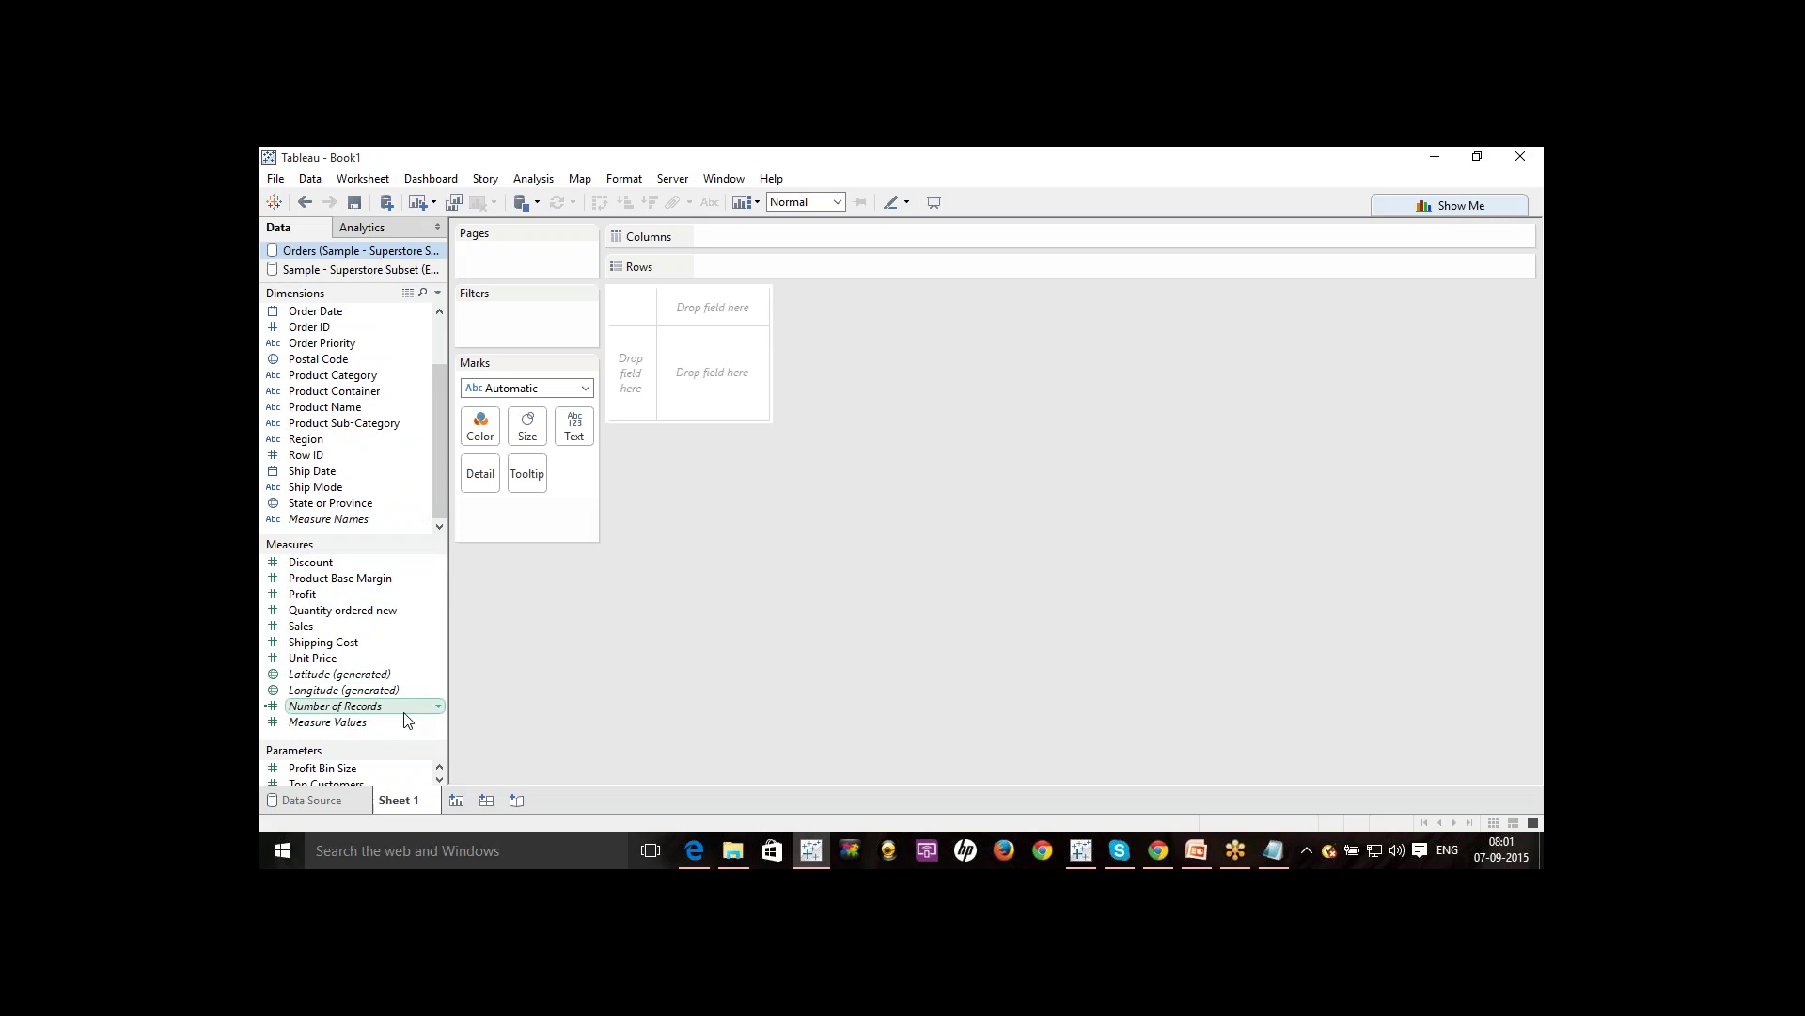
mouse_move(373, 712)
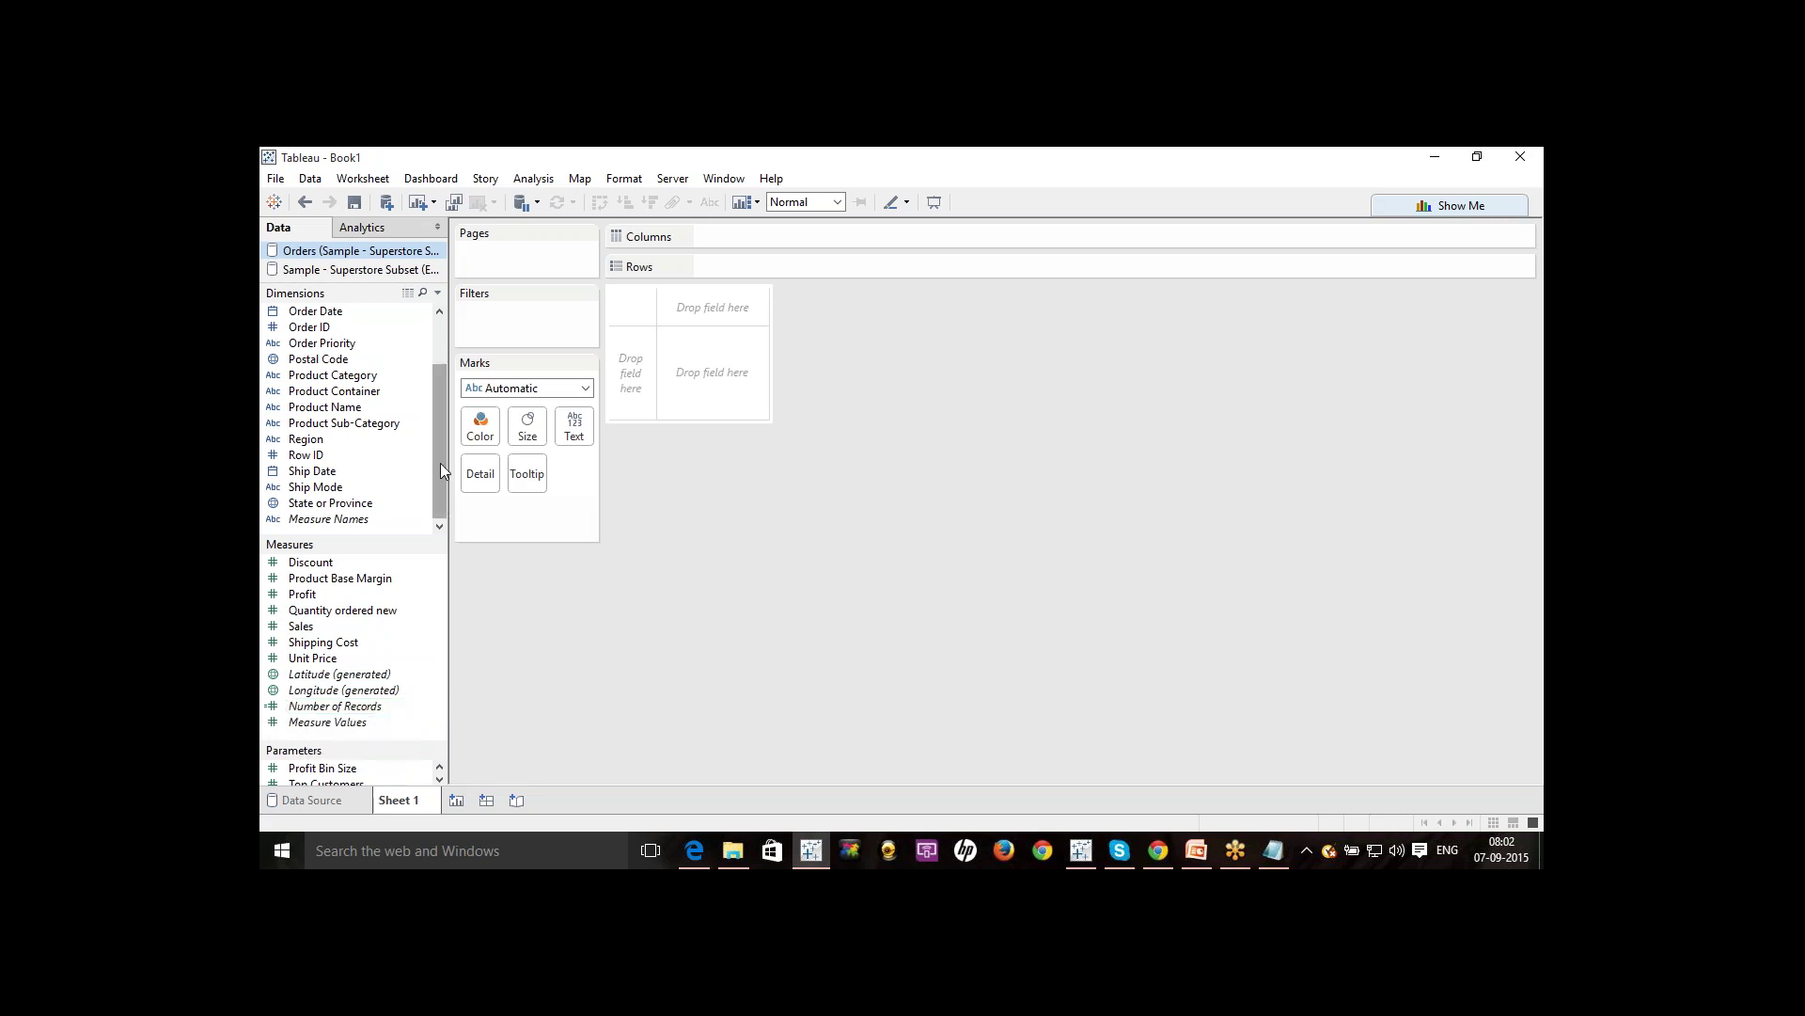
drag(440, 463, 438, 511)
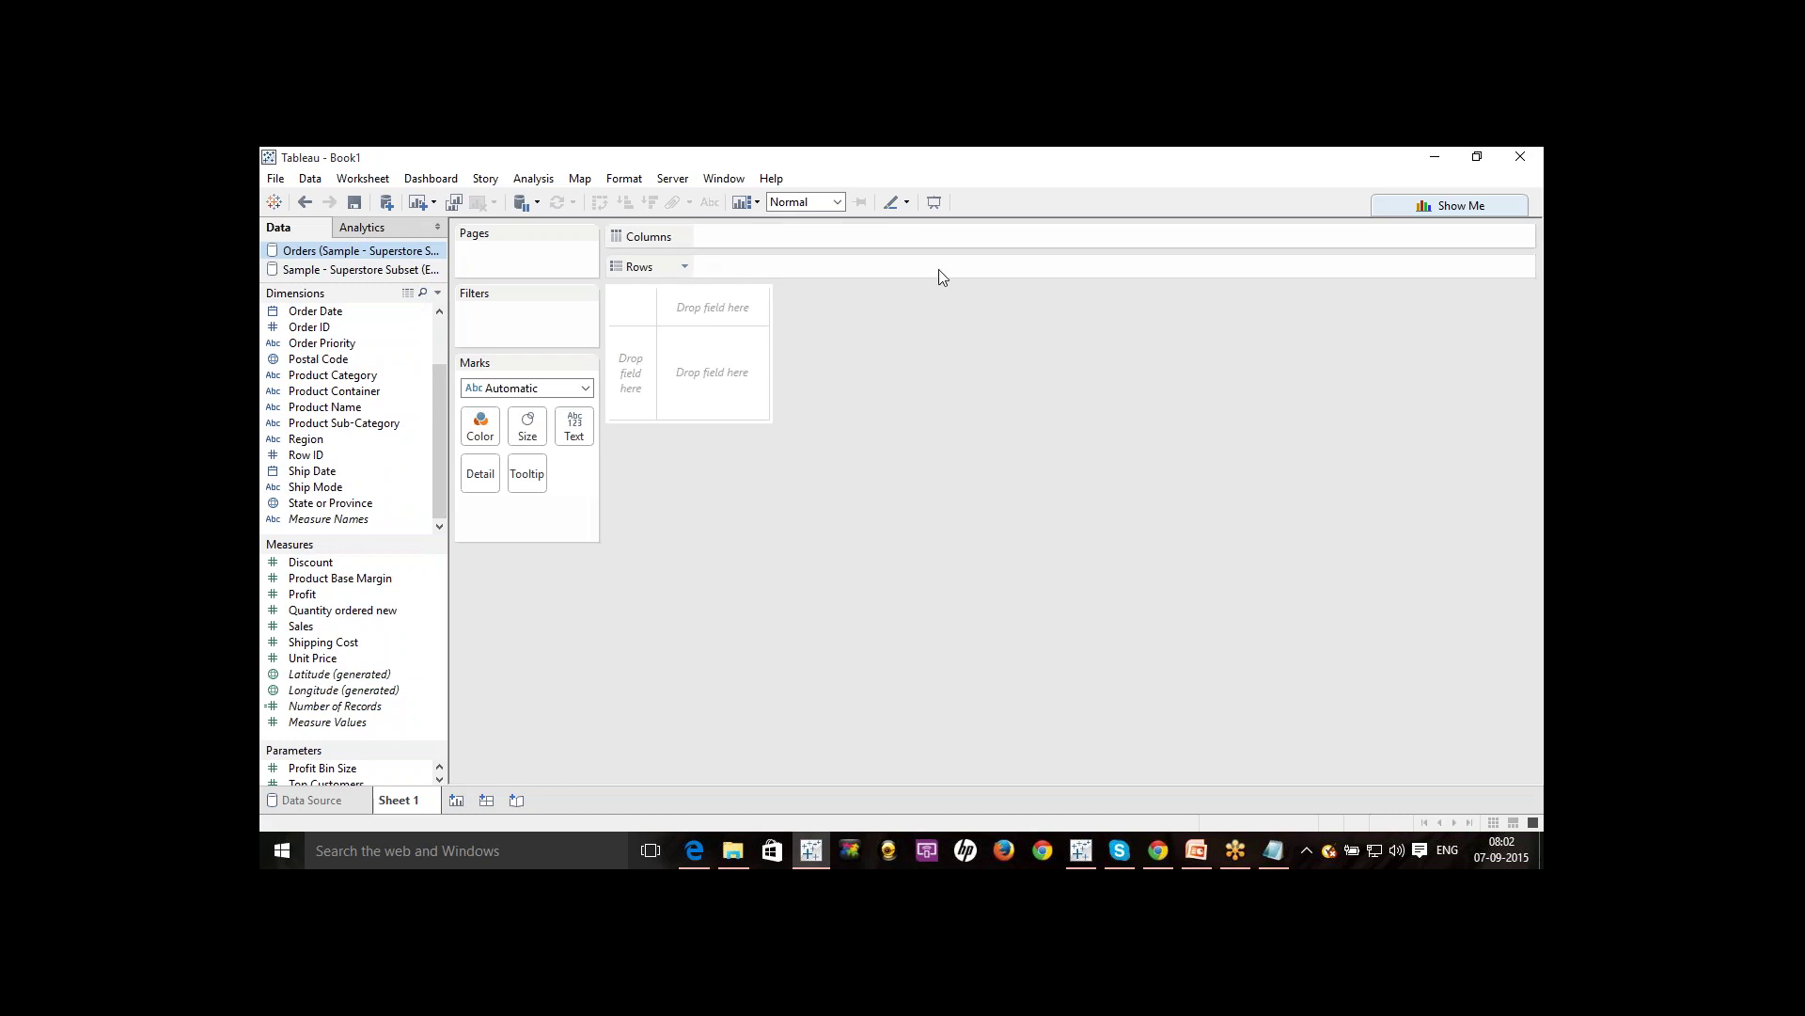
mouse_move(344, 422)
mouse_down()
mouse_move(738, 266)
mouse_move(357, 282)
mouse_up()
From the Sample - Superstore Subset source, chart Category on Rows against Sales on Columns and show the mark labels.
click(357, 269)
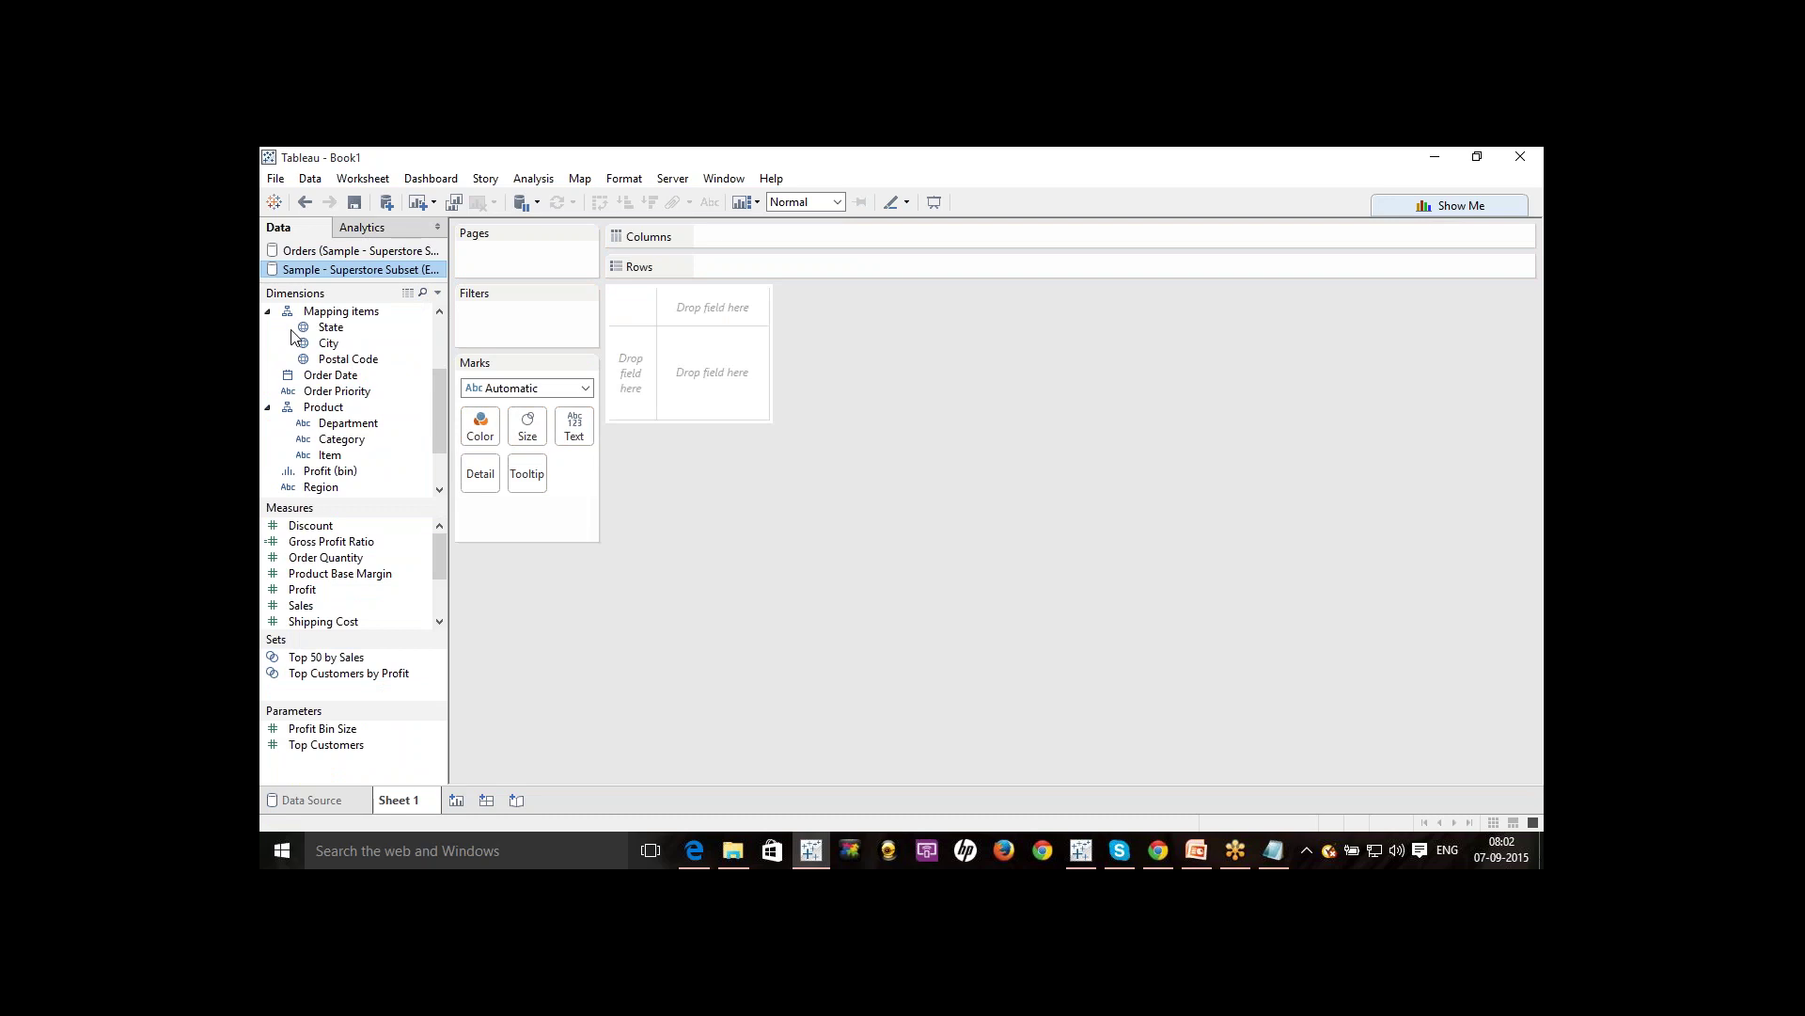
drag(338, 423, 433, 485)
drag(341, 438, 781, 269)
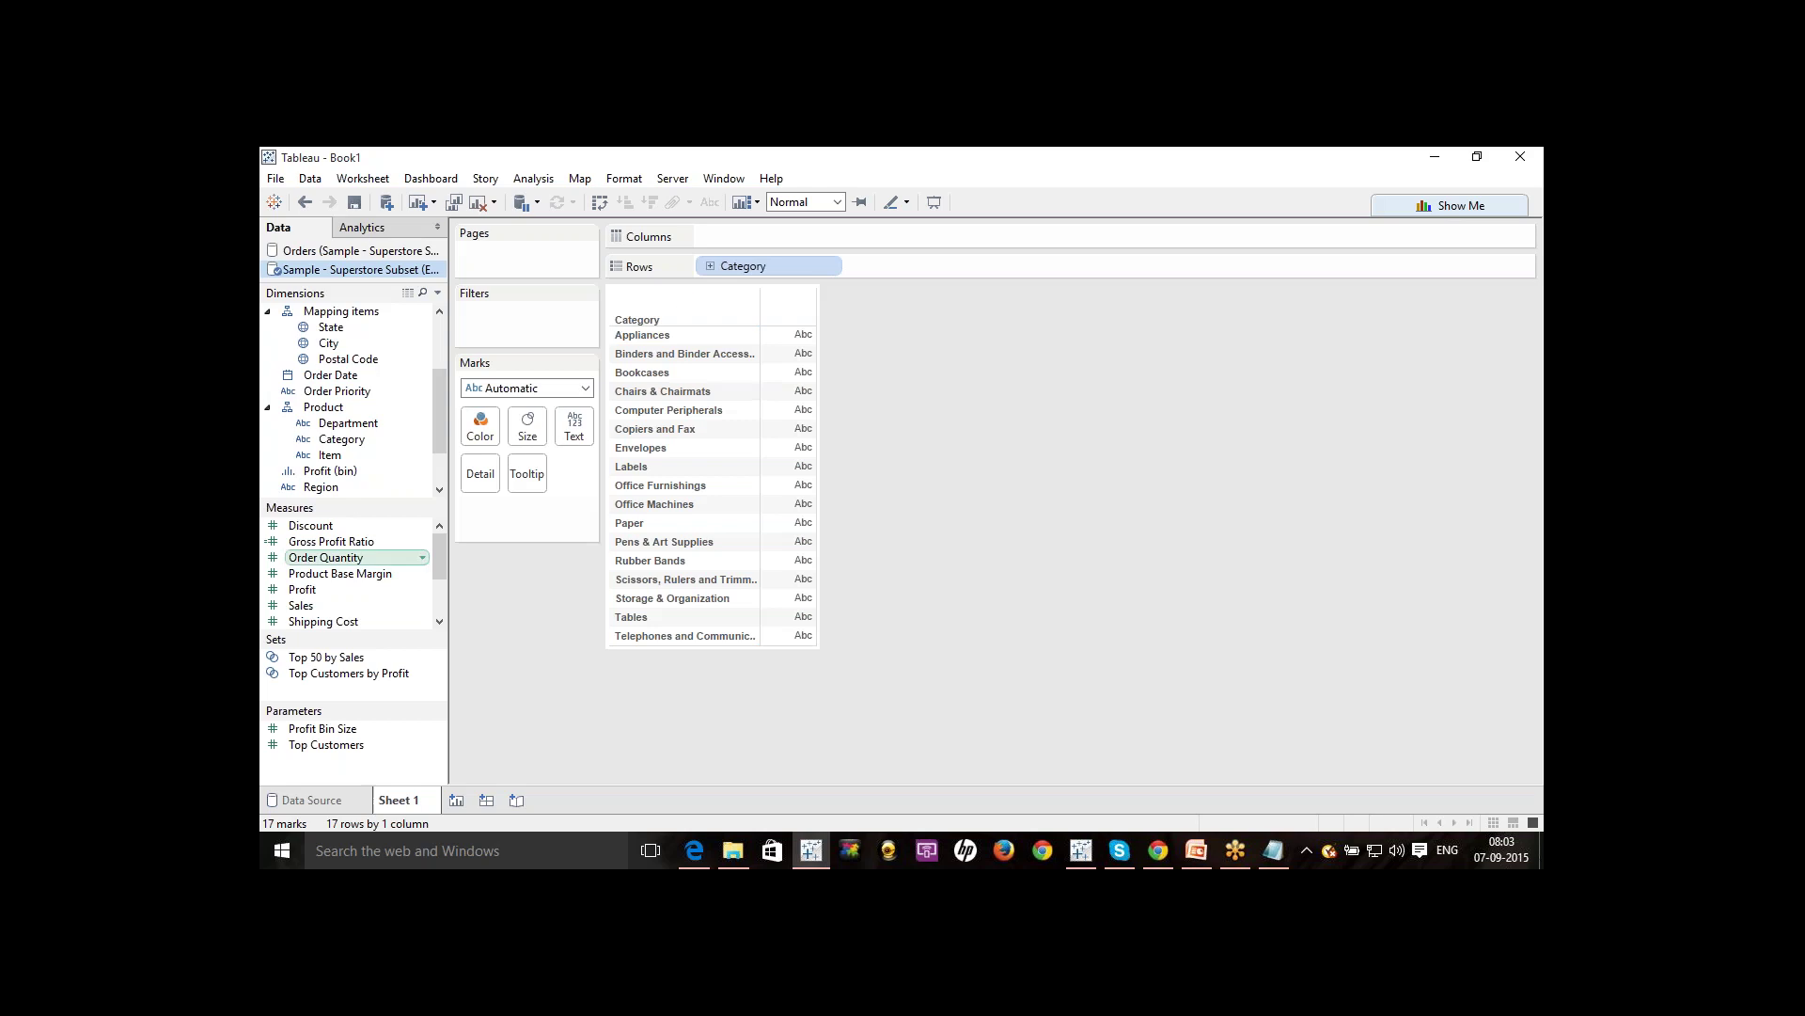
mouse_move(317, 612)
mouse_down()
mouse_move(724, 292)
mouse_move(726, 243)
mouse_move(703, 235)
mouse_up()
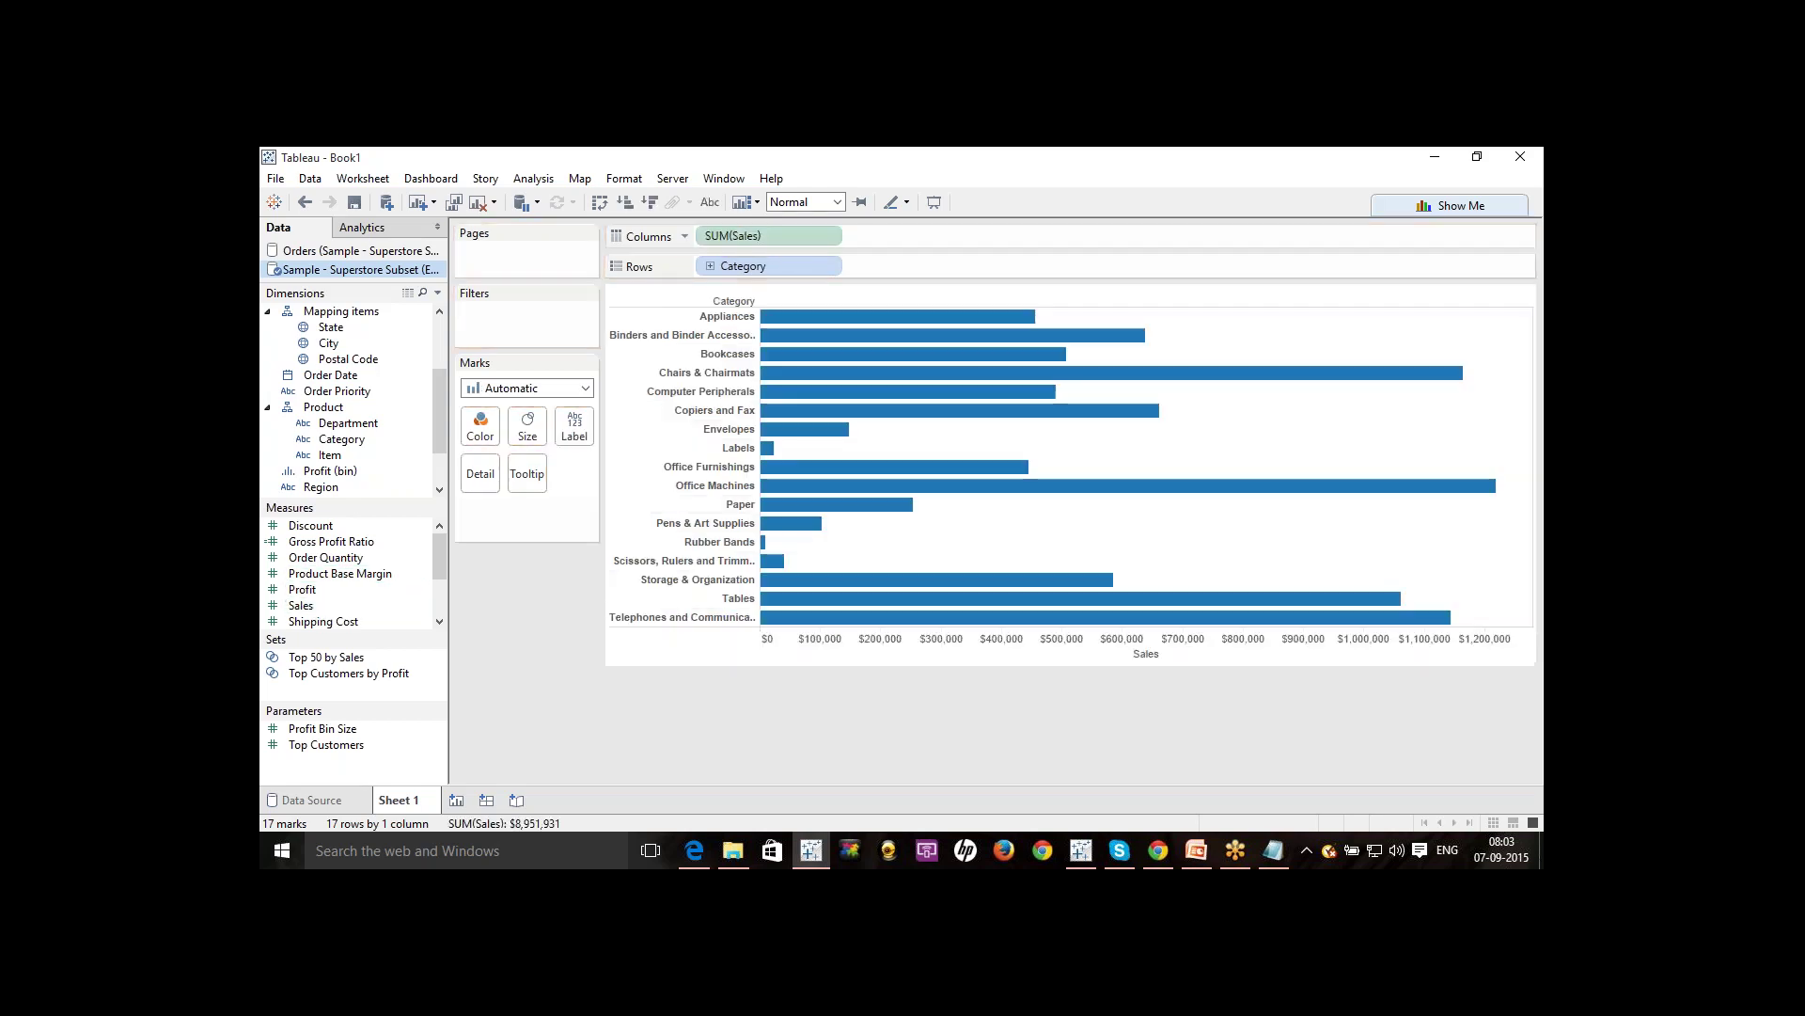
click(710, 203)
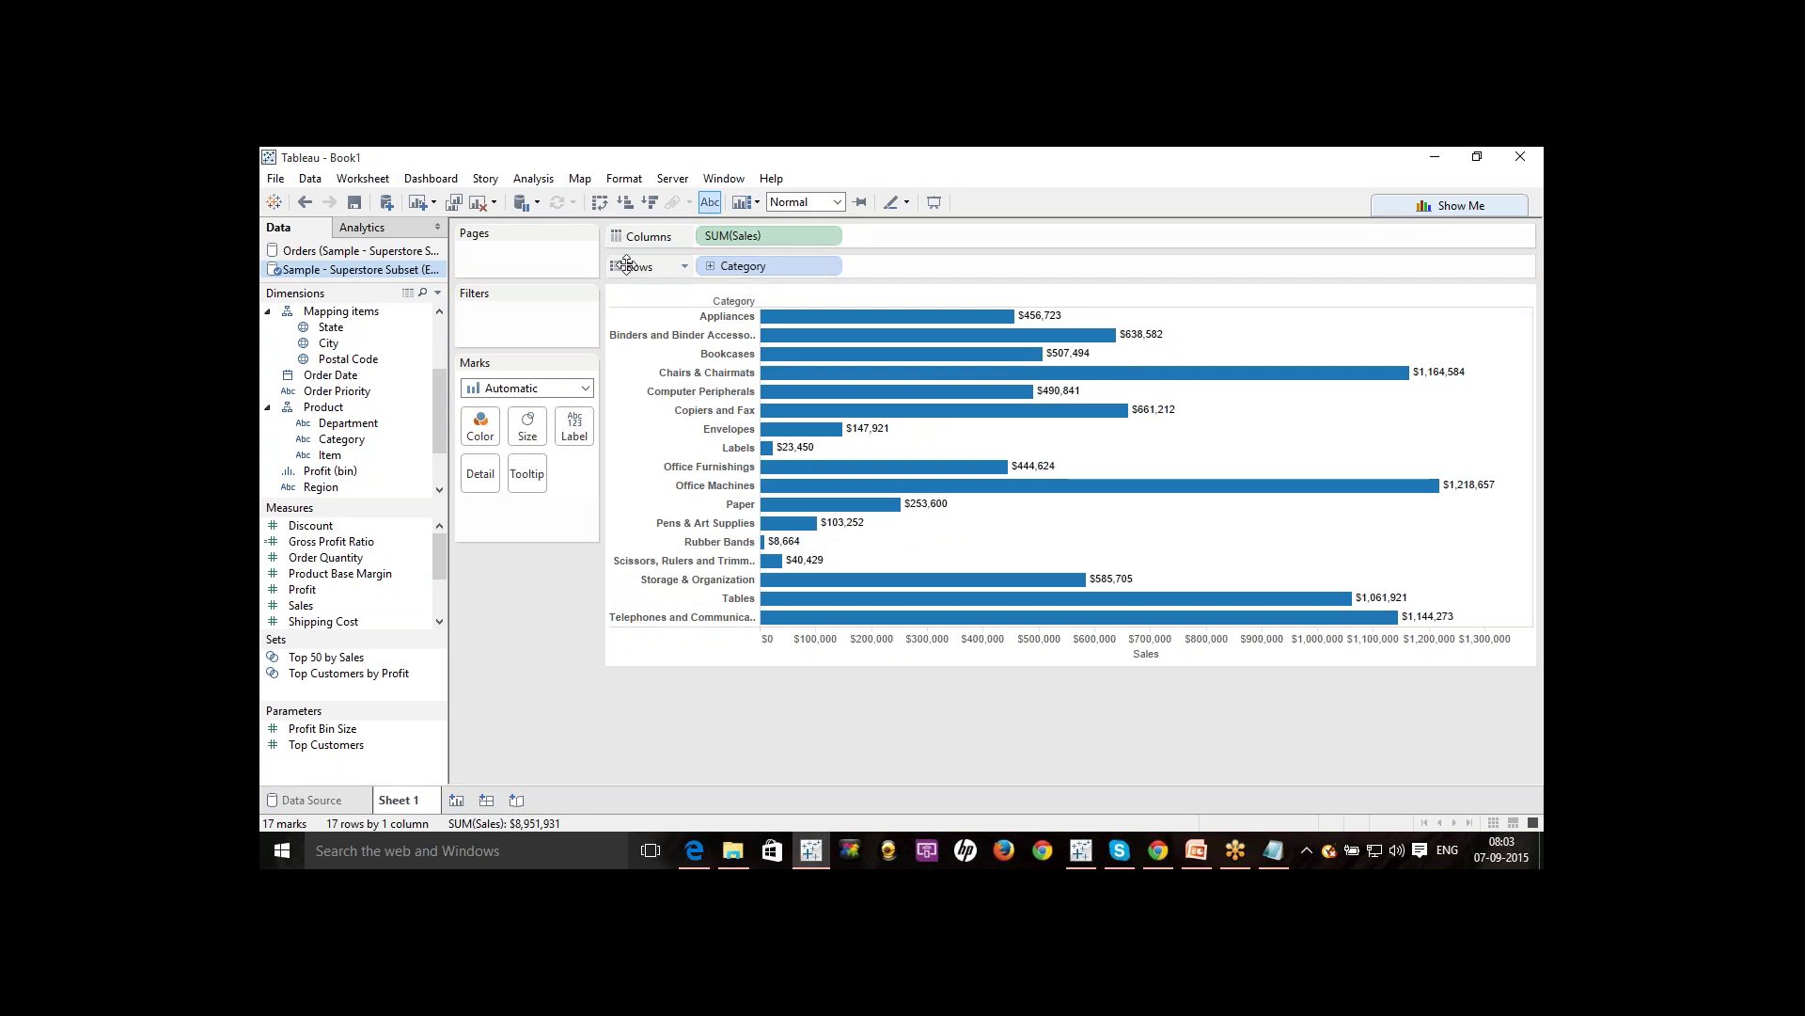
Swap rows and columns back and forth, ending with Category on Rows and Sales on Columns.
click(605, 201)
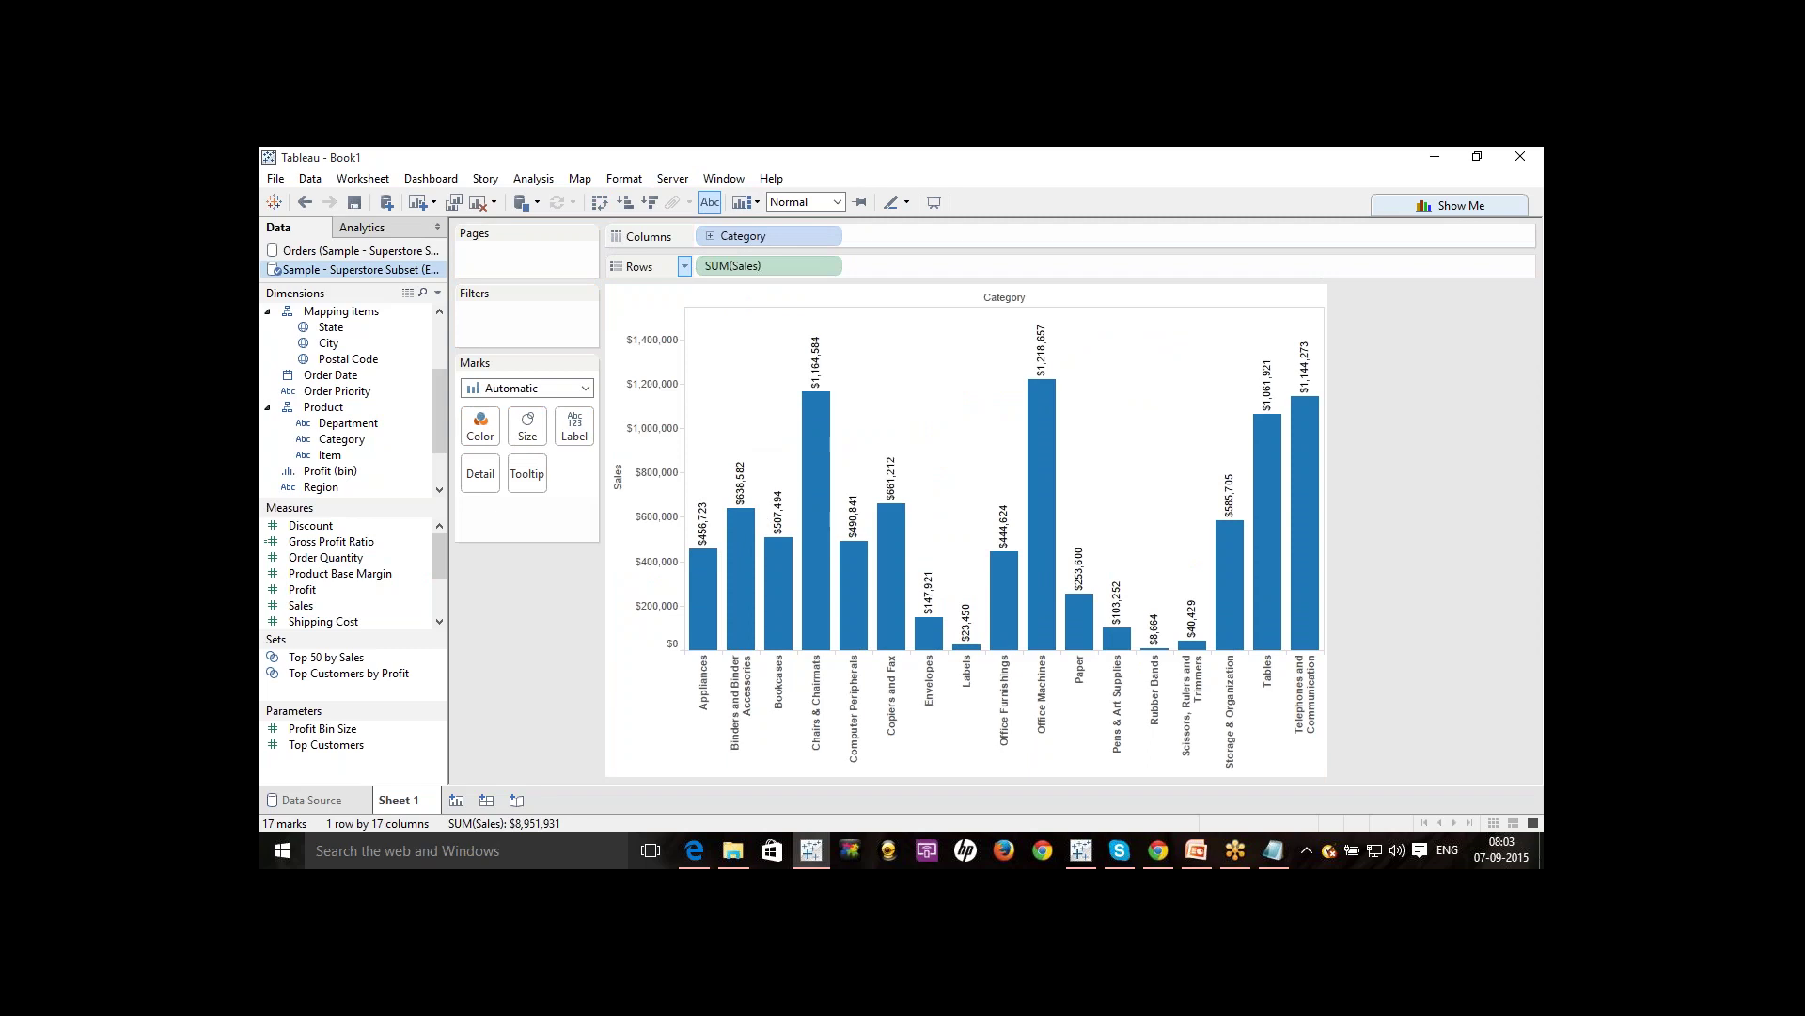
click(600, 203)
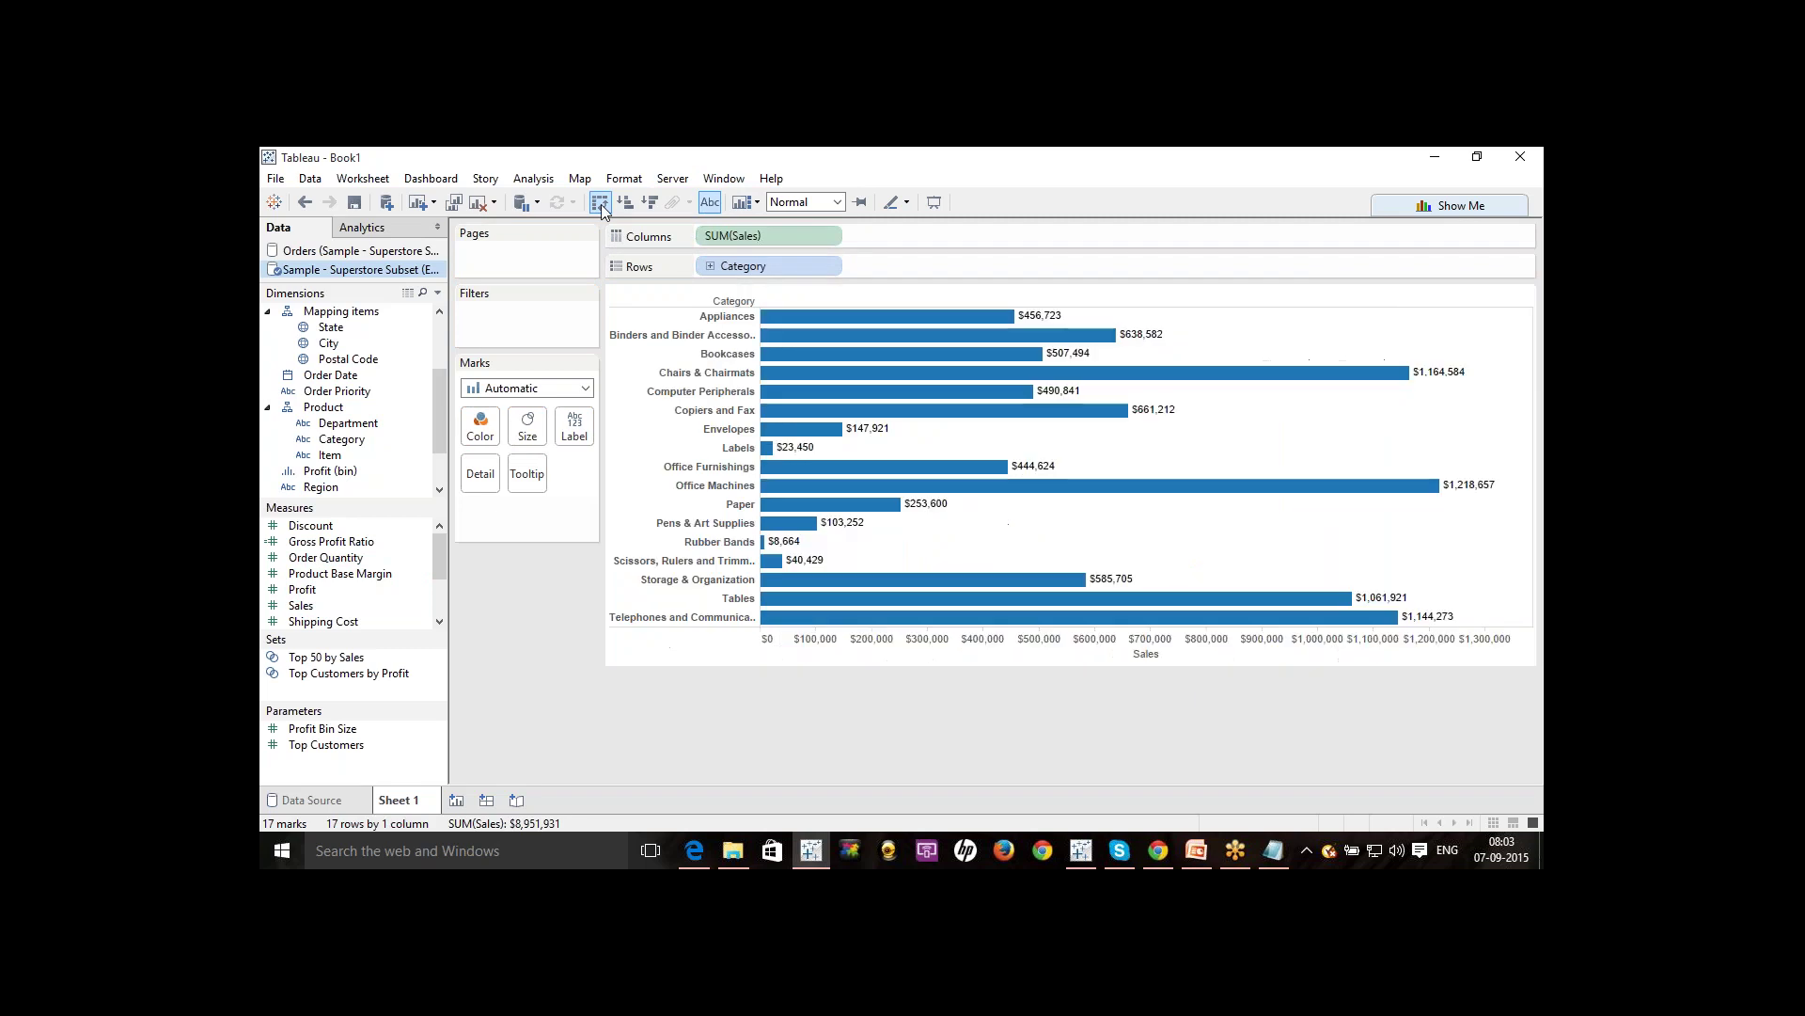
click(600, 203)
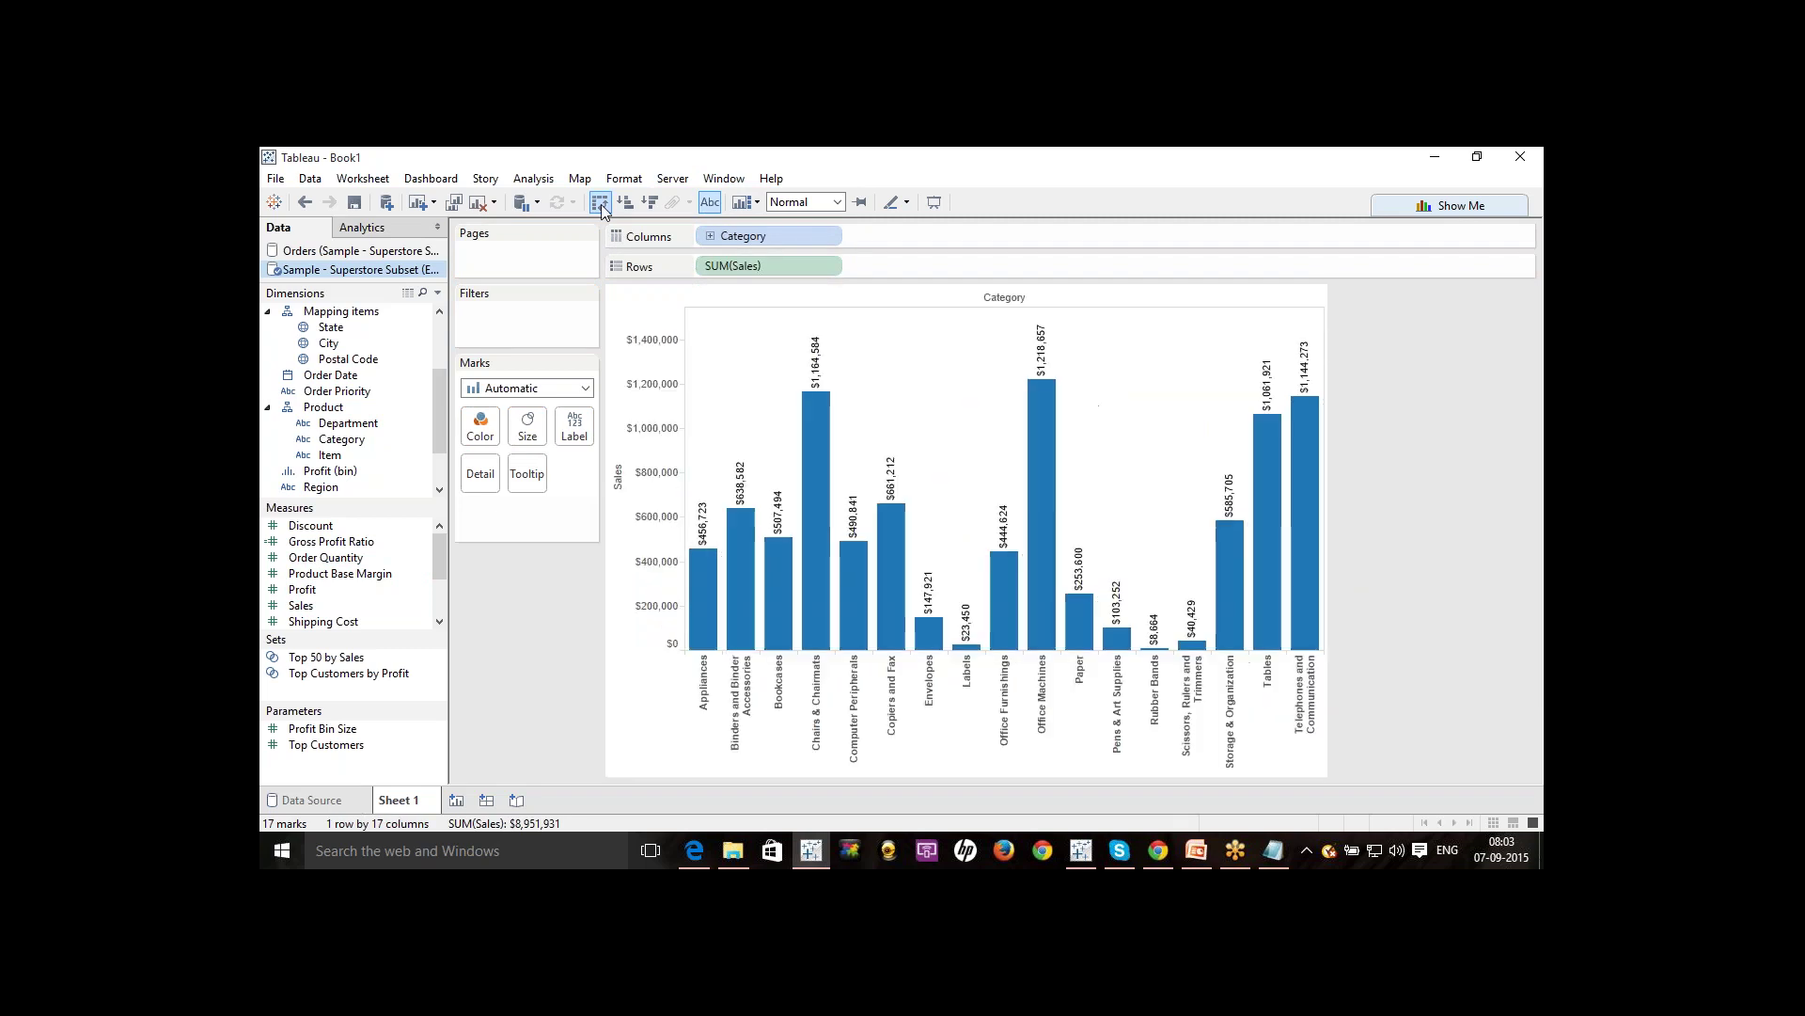
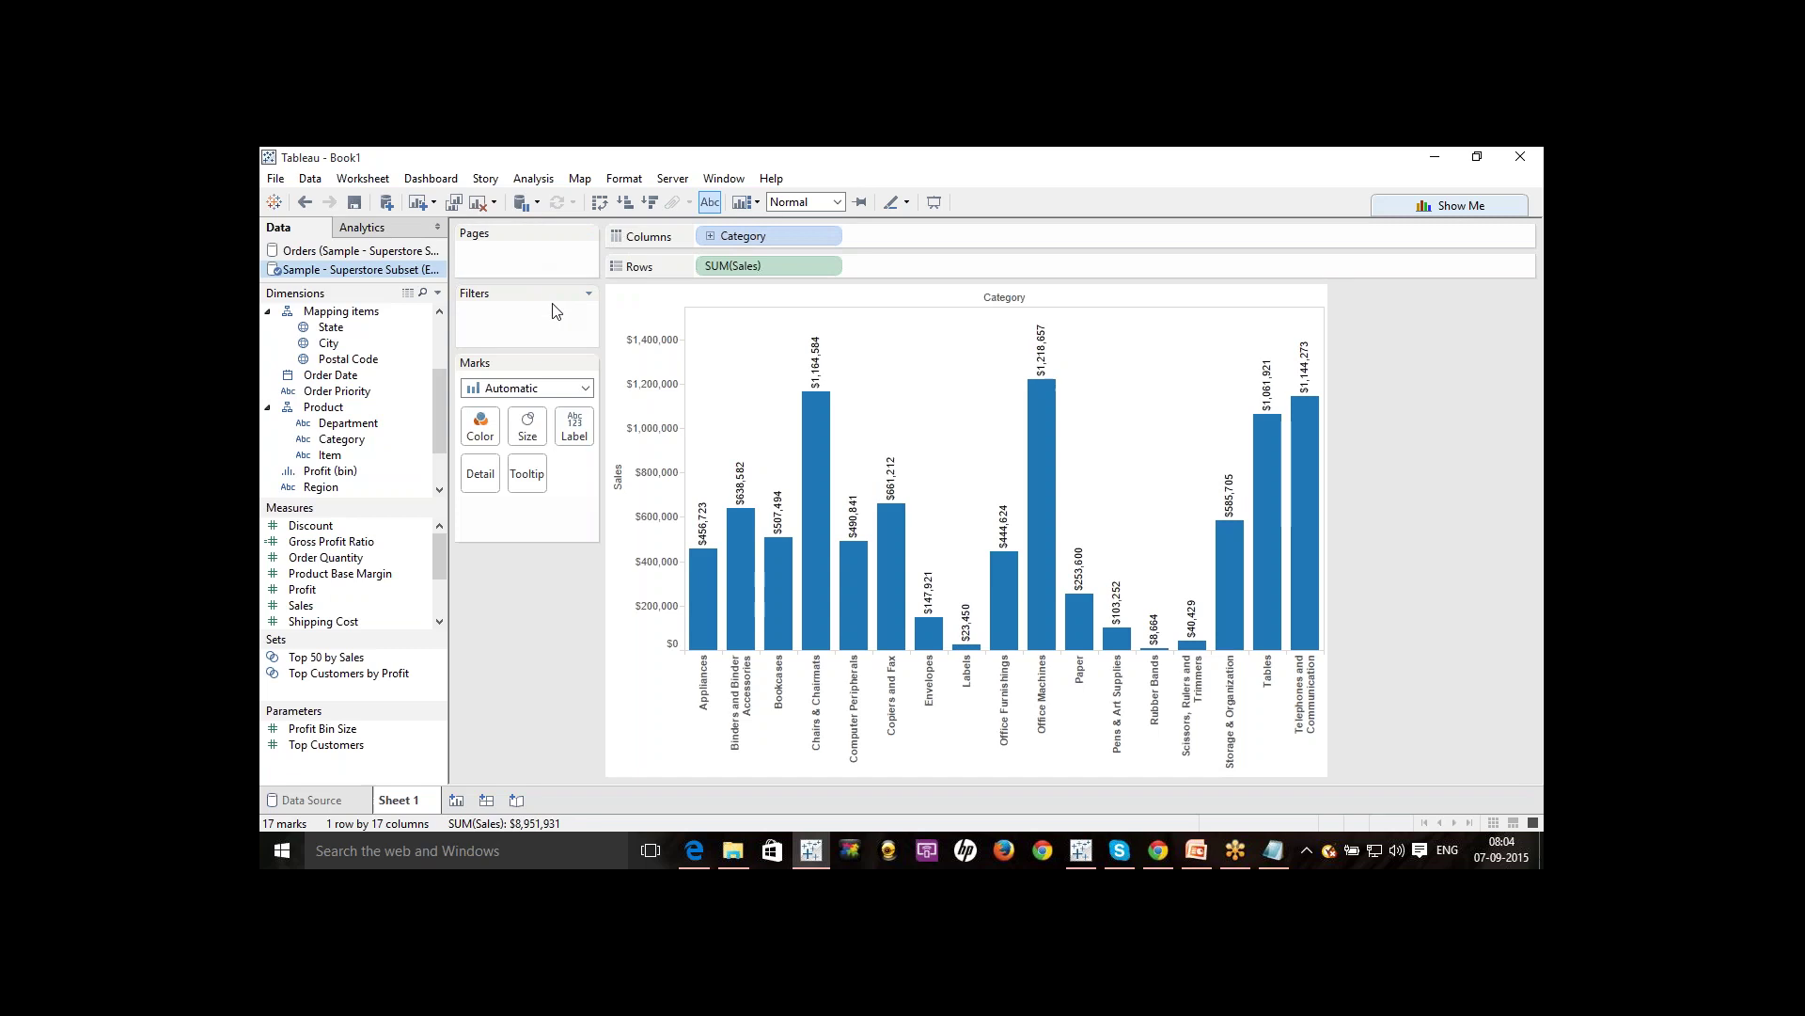
click(601, 201)
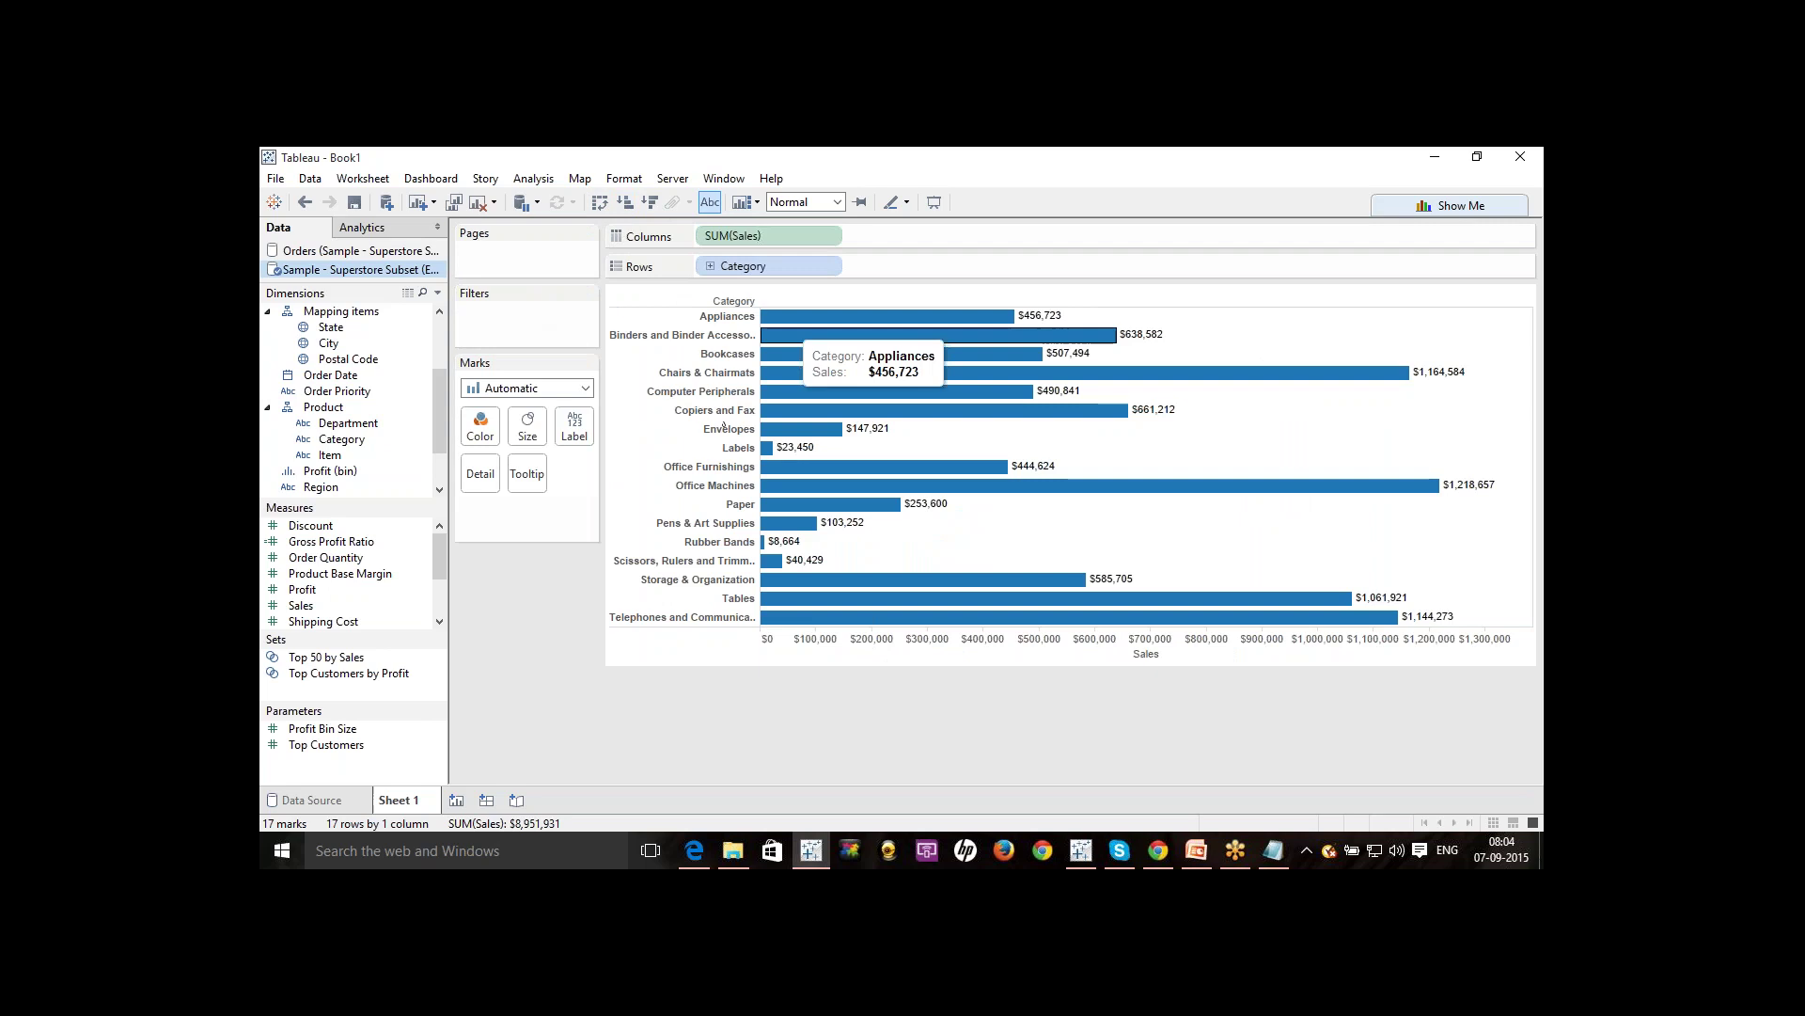
mouse_move(903, 357)
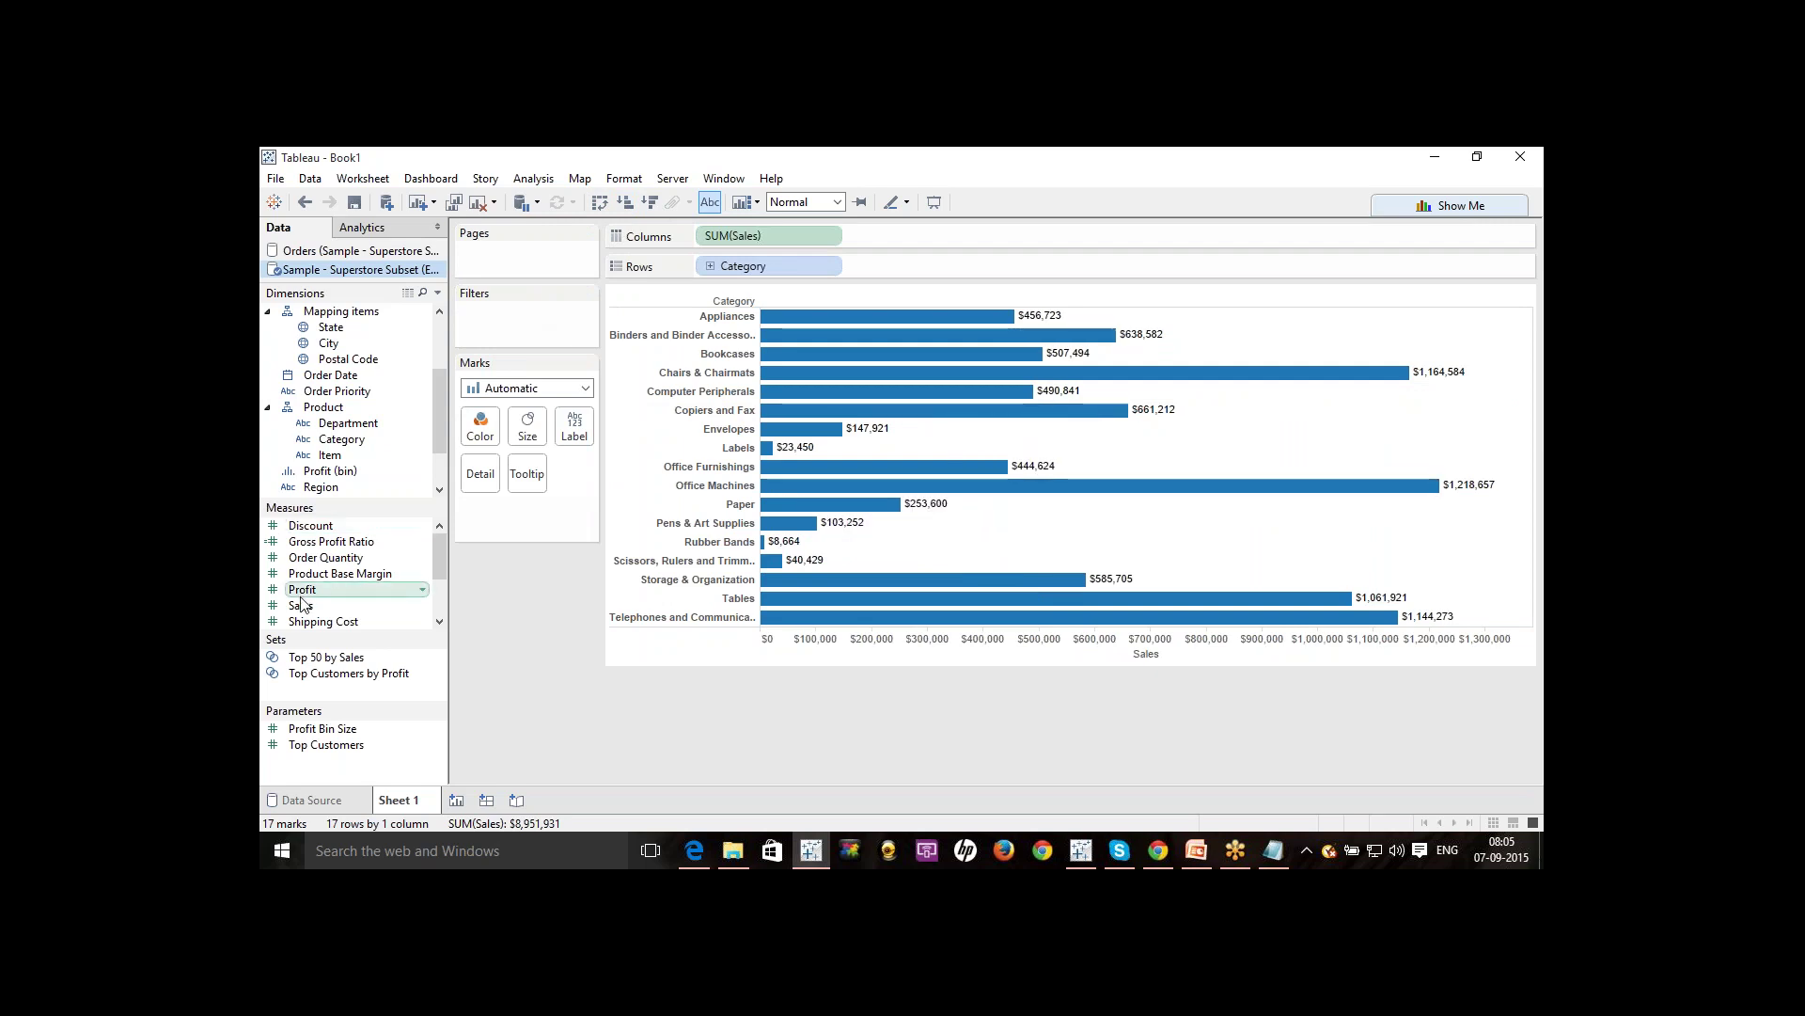
Filter the chart on all values of Sales, keeping the full range, and show its quick filter.
drag(301, 604, 489, 310)
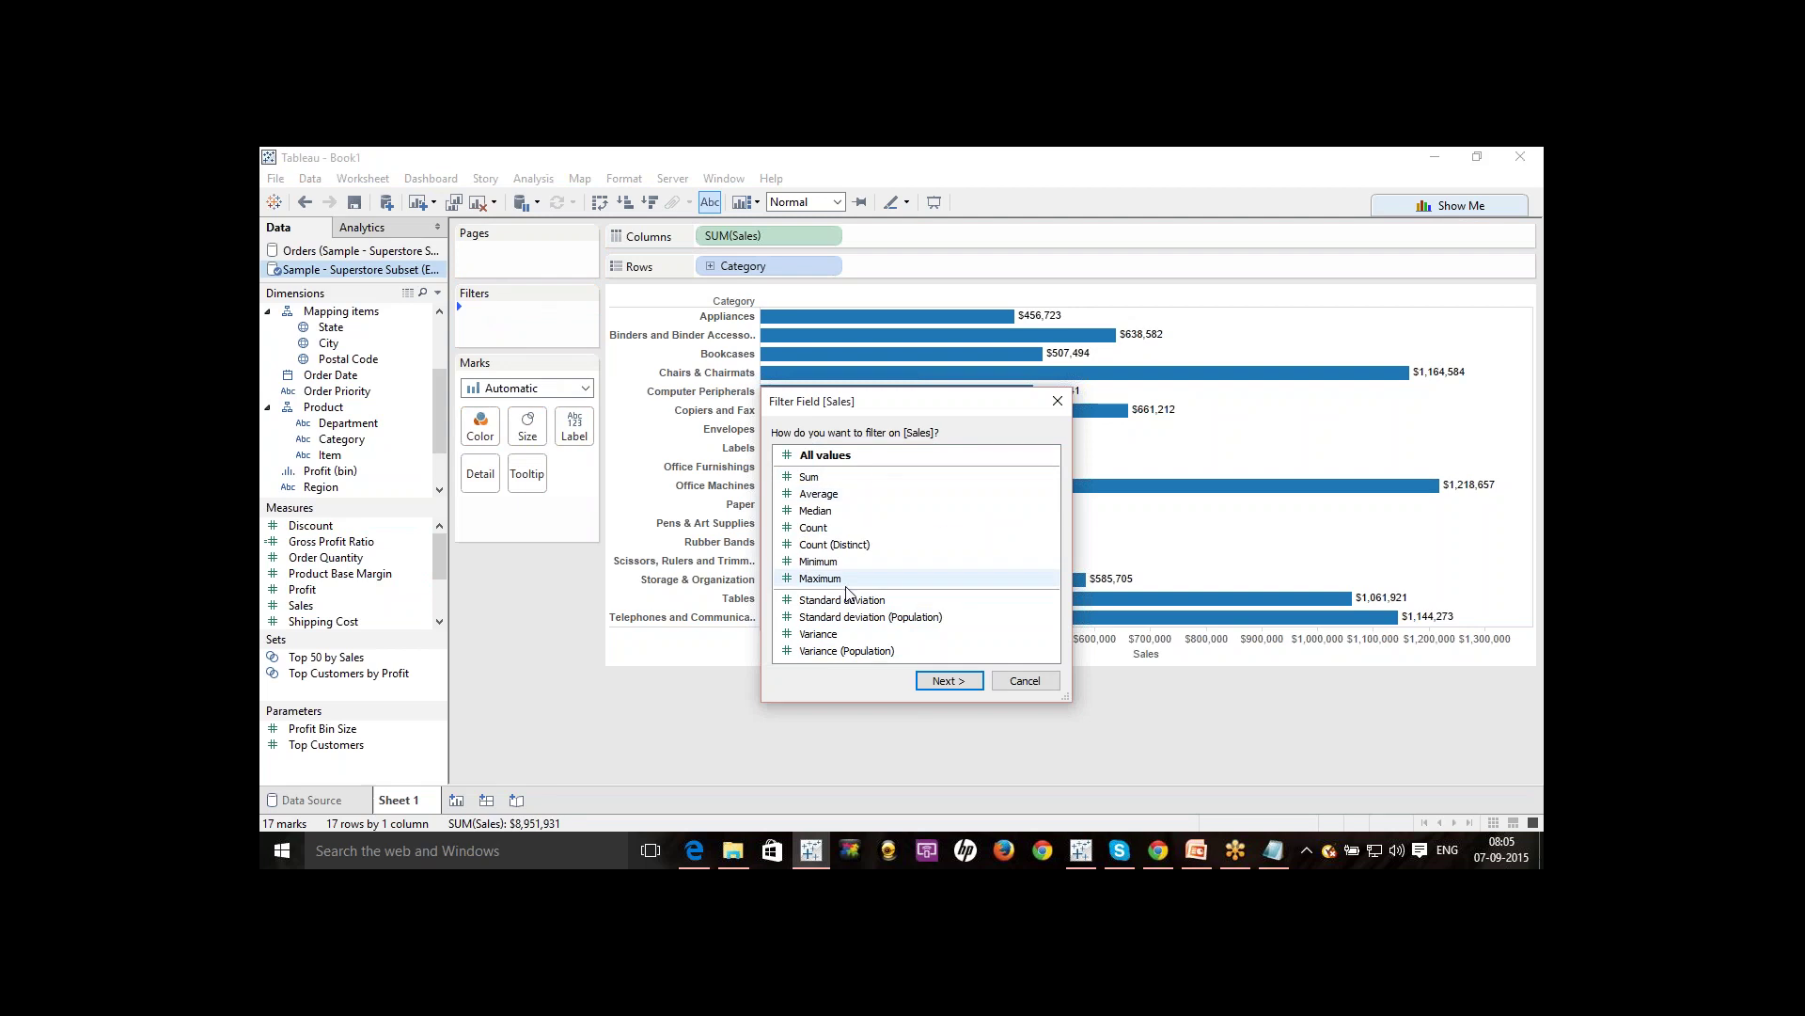
click(948, 681)
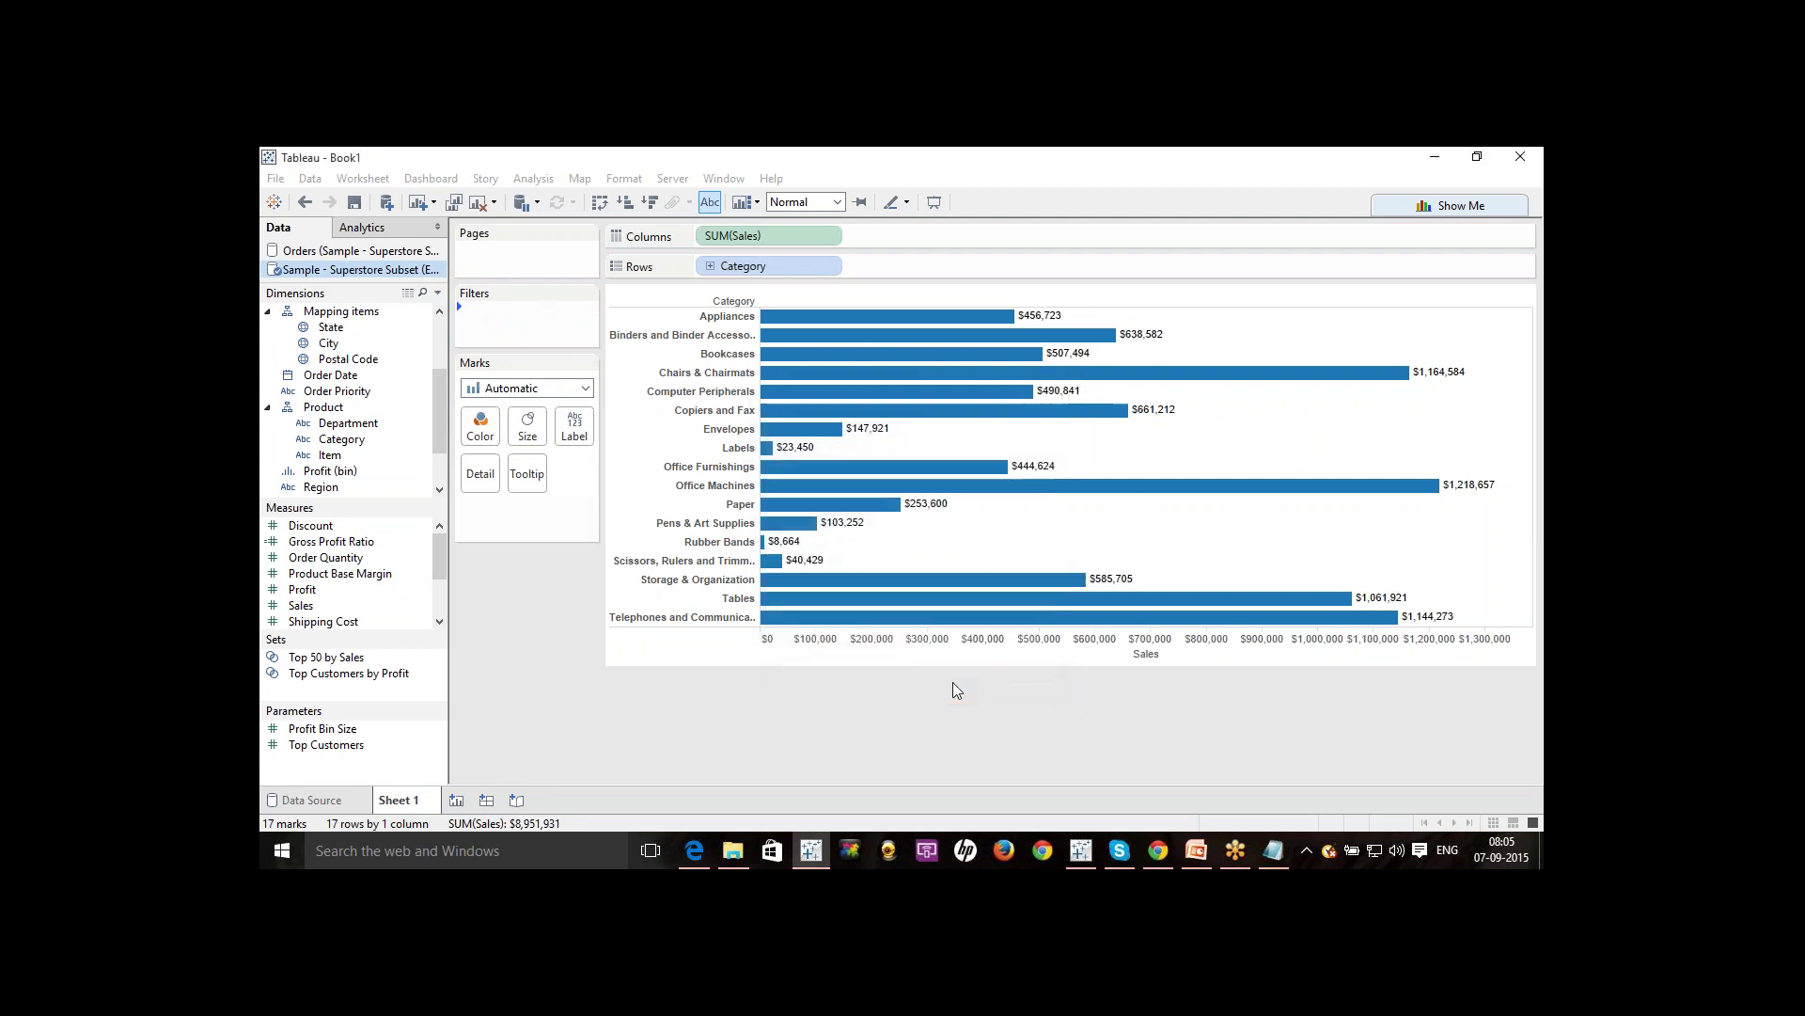
click(940, 631)
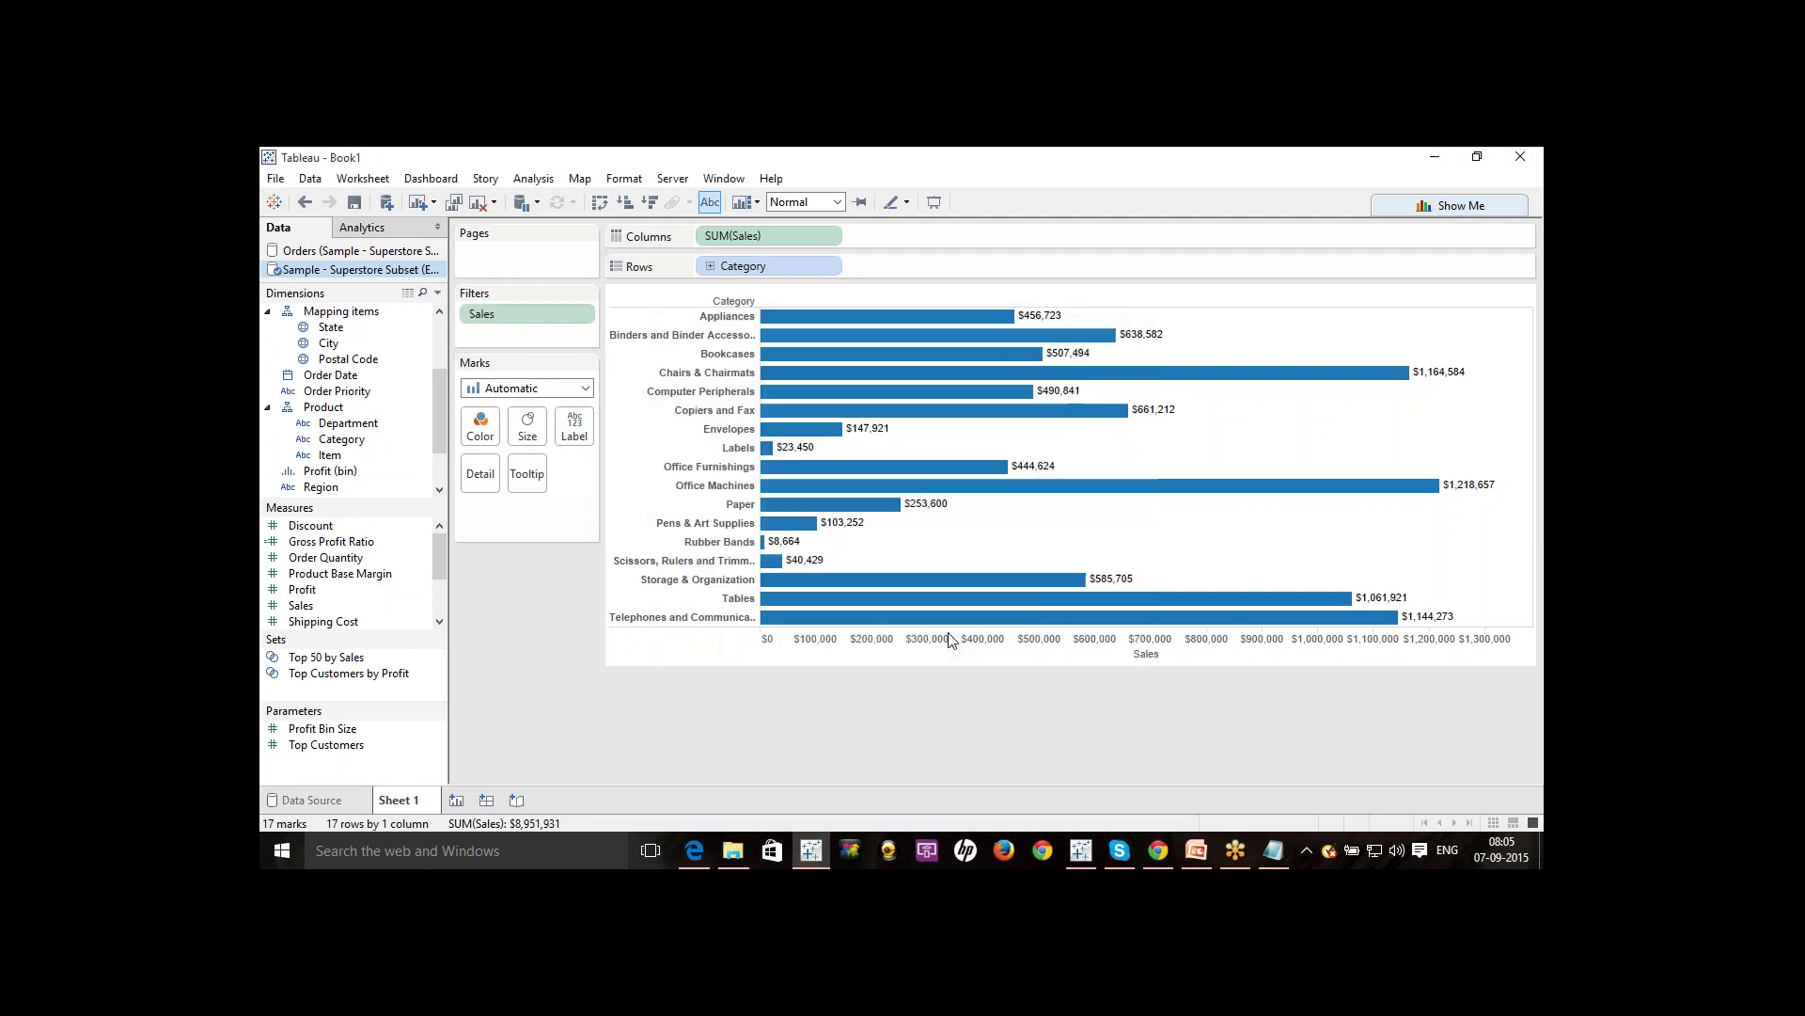
click(583, 315)
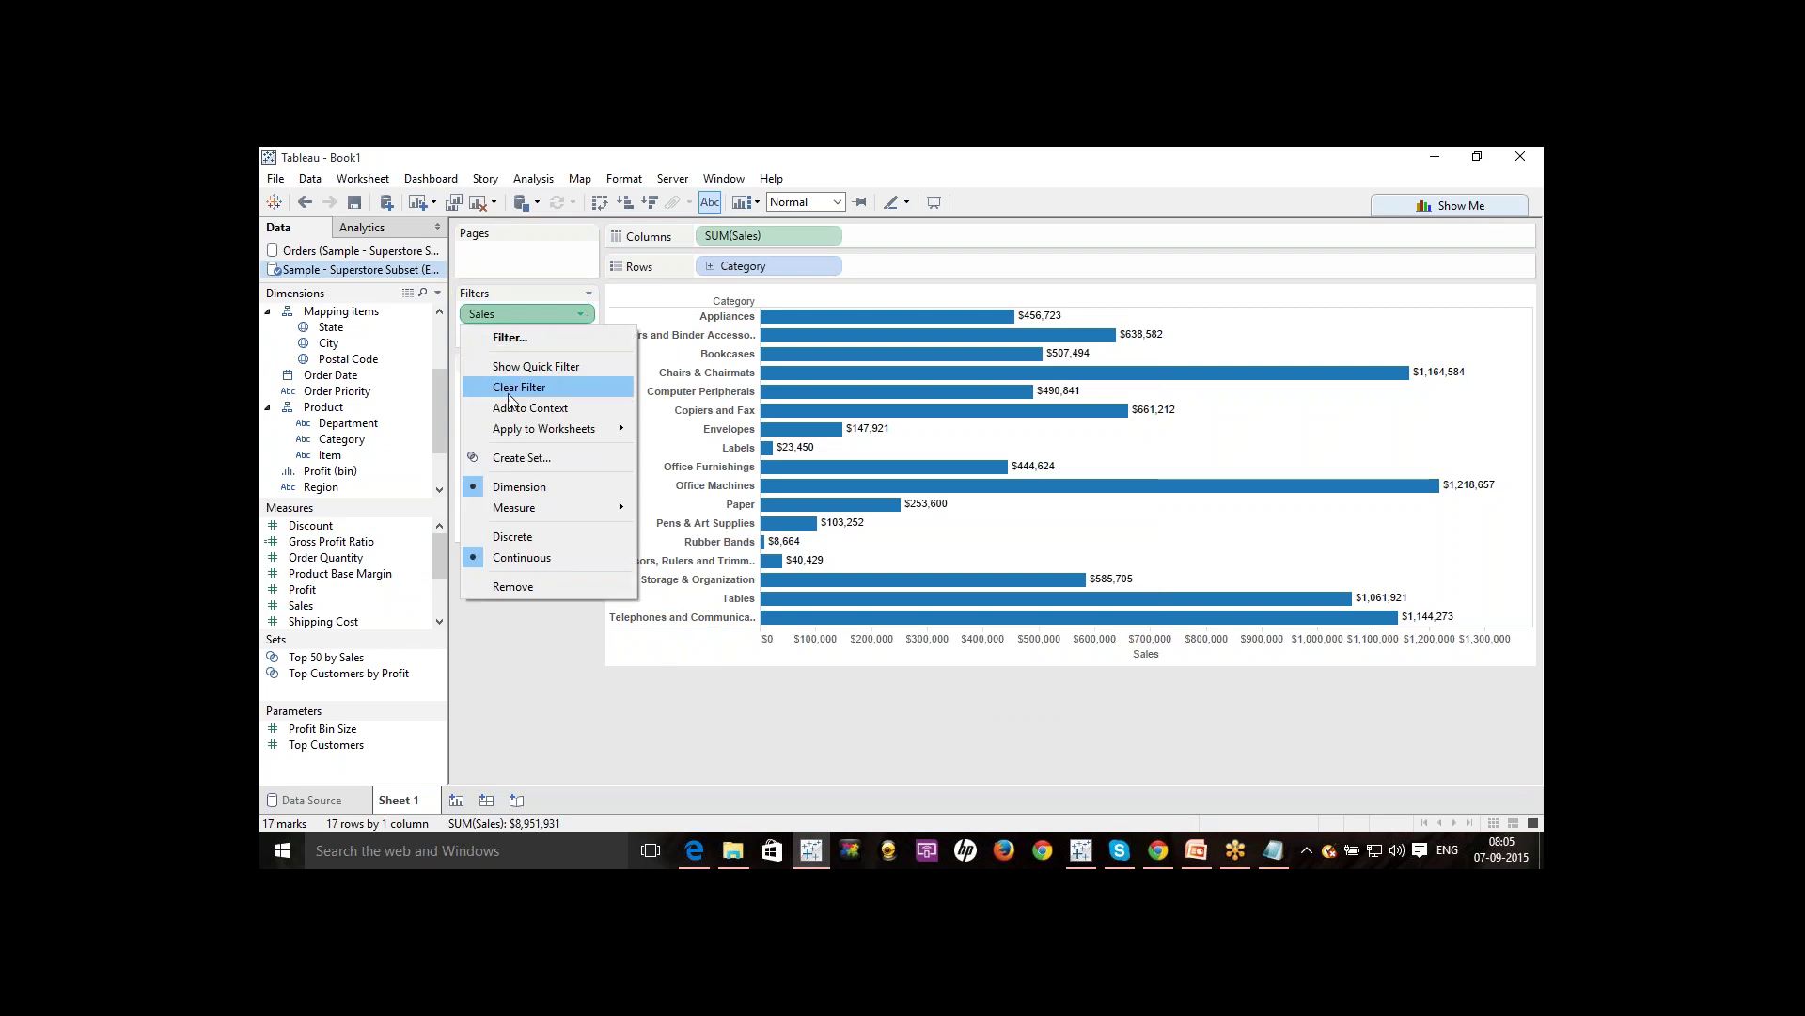
click(549, 371)
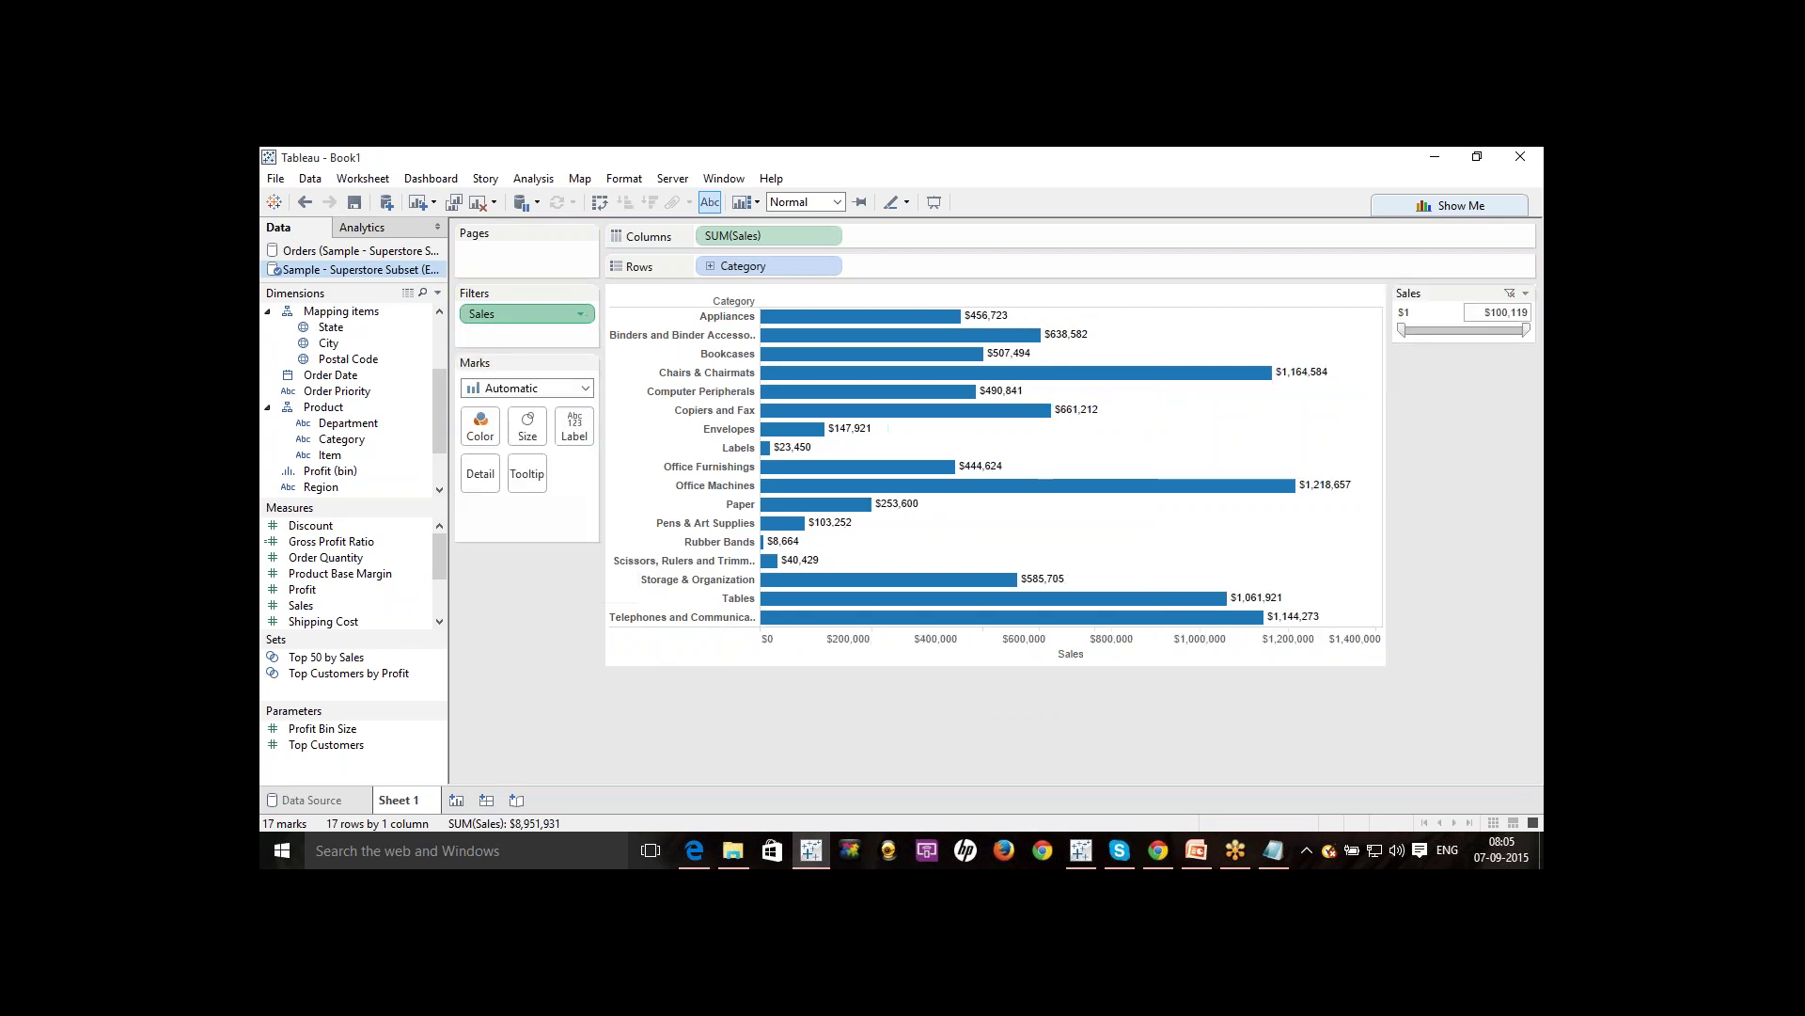
Raise the lower limit of the Sales quick filter to $2,424.
click(1414, 311)
click(1490, 314)
mouse_move(1402, 330)
mouse_down()
mouse_move(1455, 332)
mouse_move(1407, 332)
mouse_up()
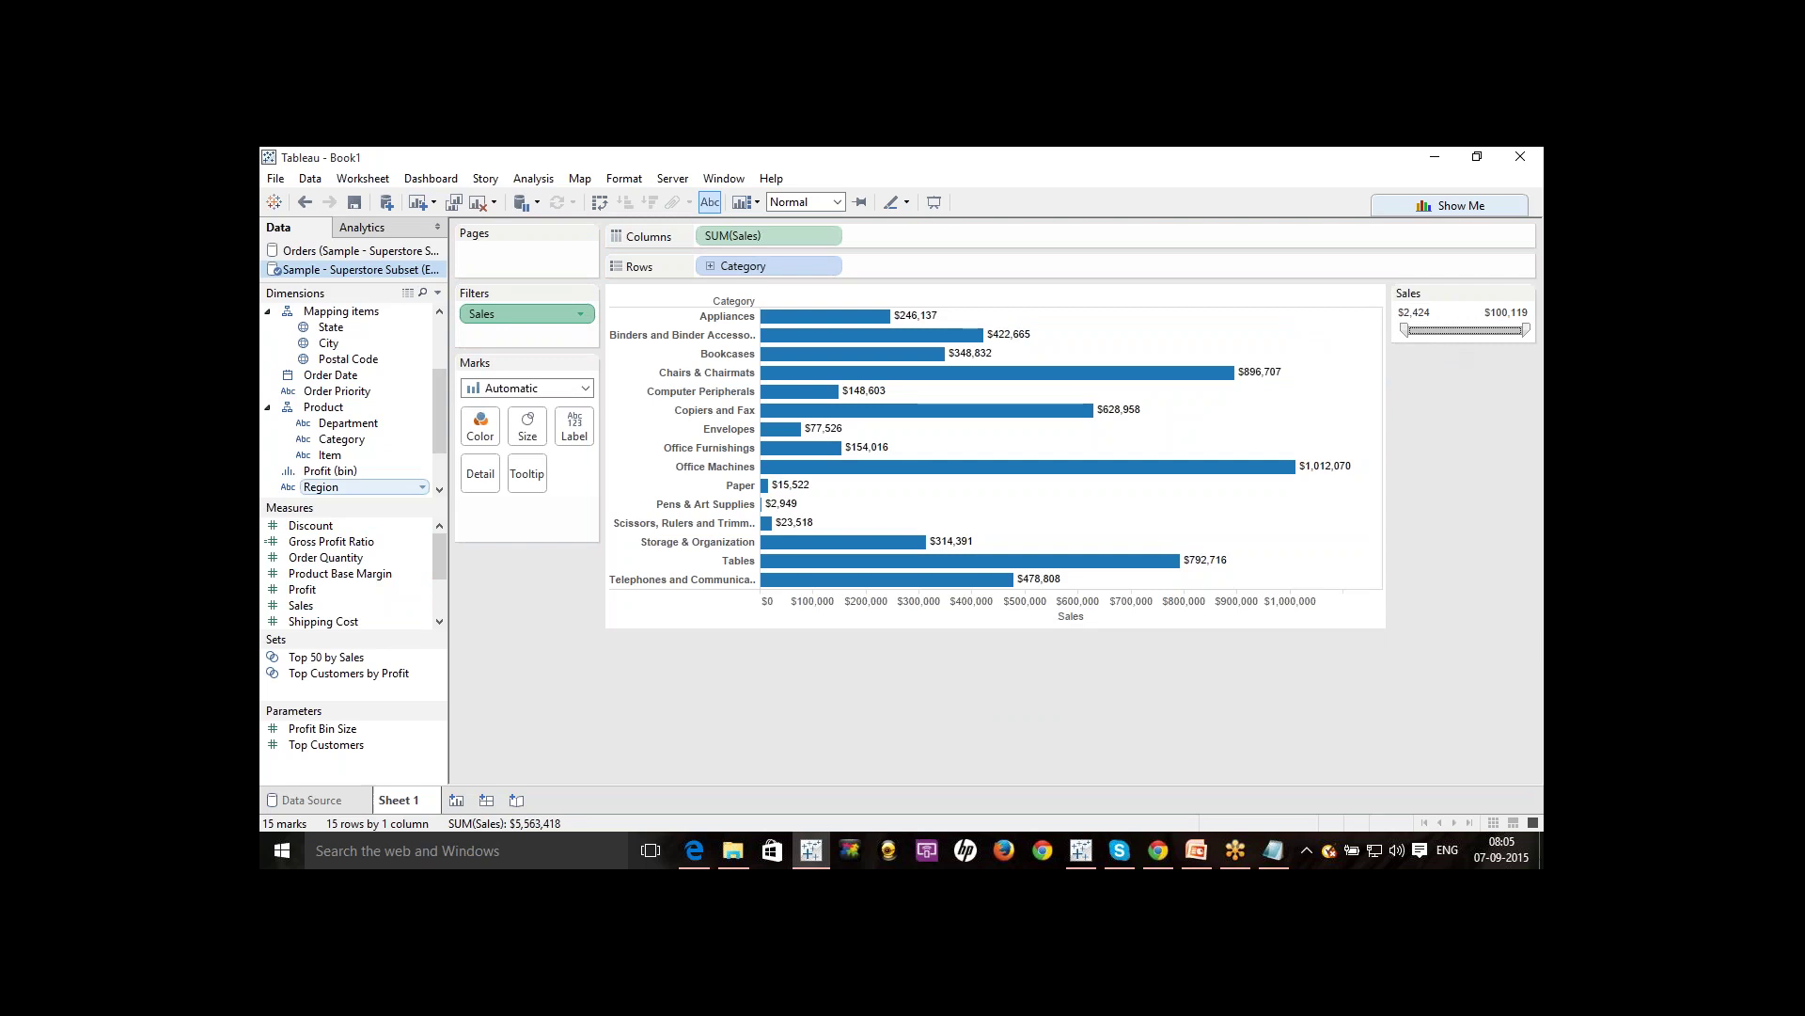
Add a Department filter with all three departments selected and show its quick filter.
mouse_move(348, 422)
mouse_down()
mouse_move(456, 385)
mouse_move(470, 331)
mouse_up()
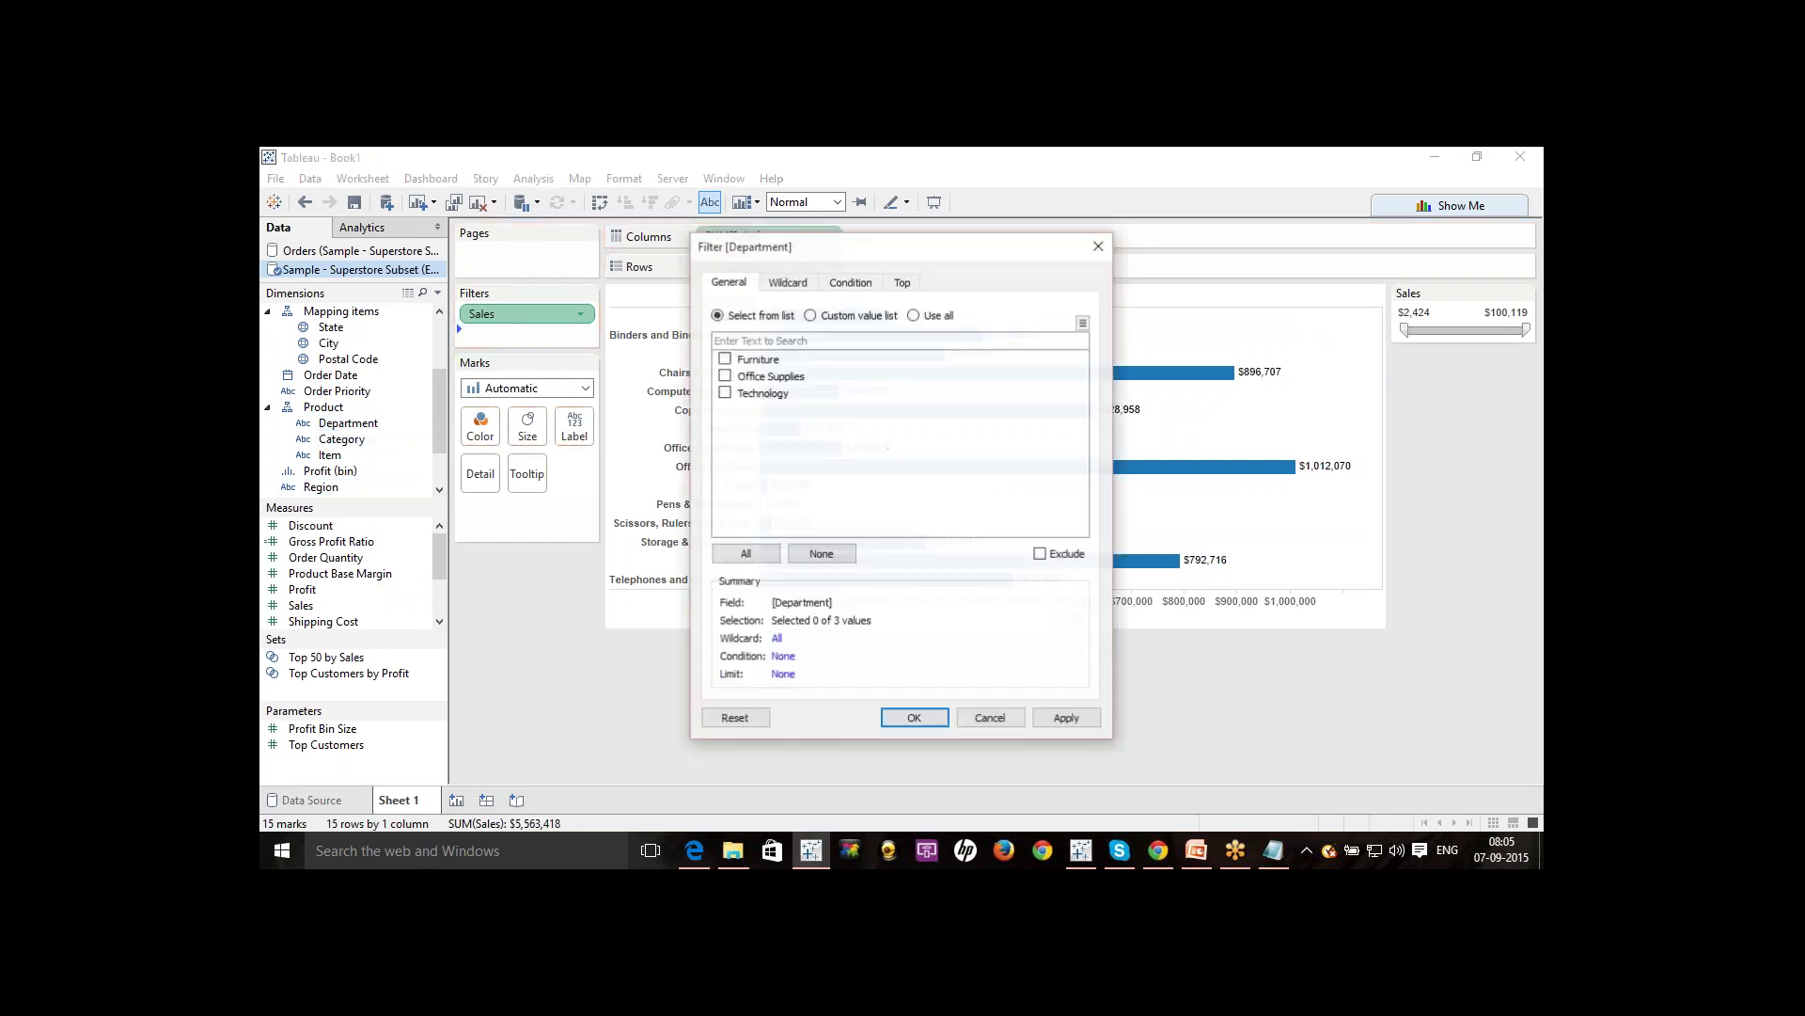
click(752, 554)
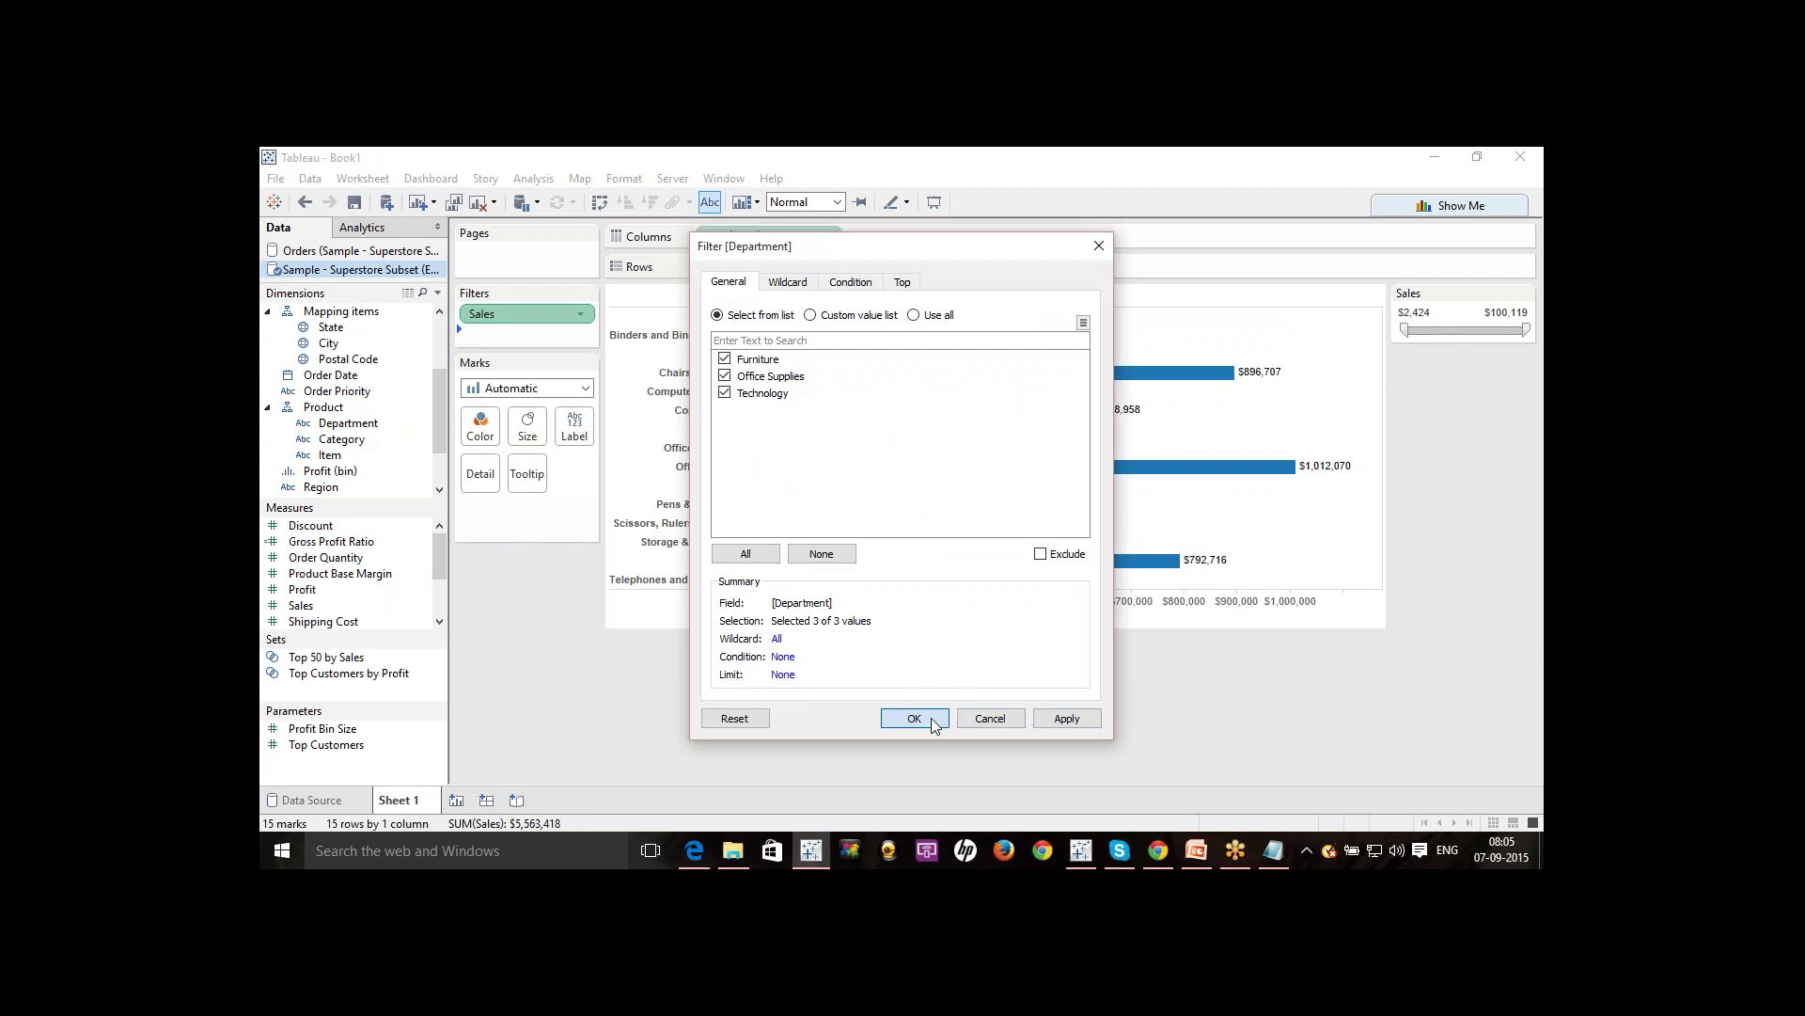
click(926, 719)
click(580, 337)
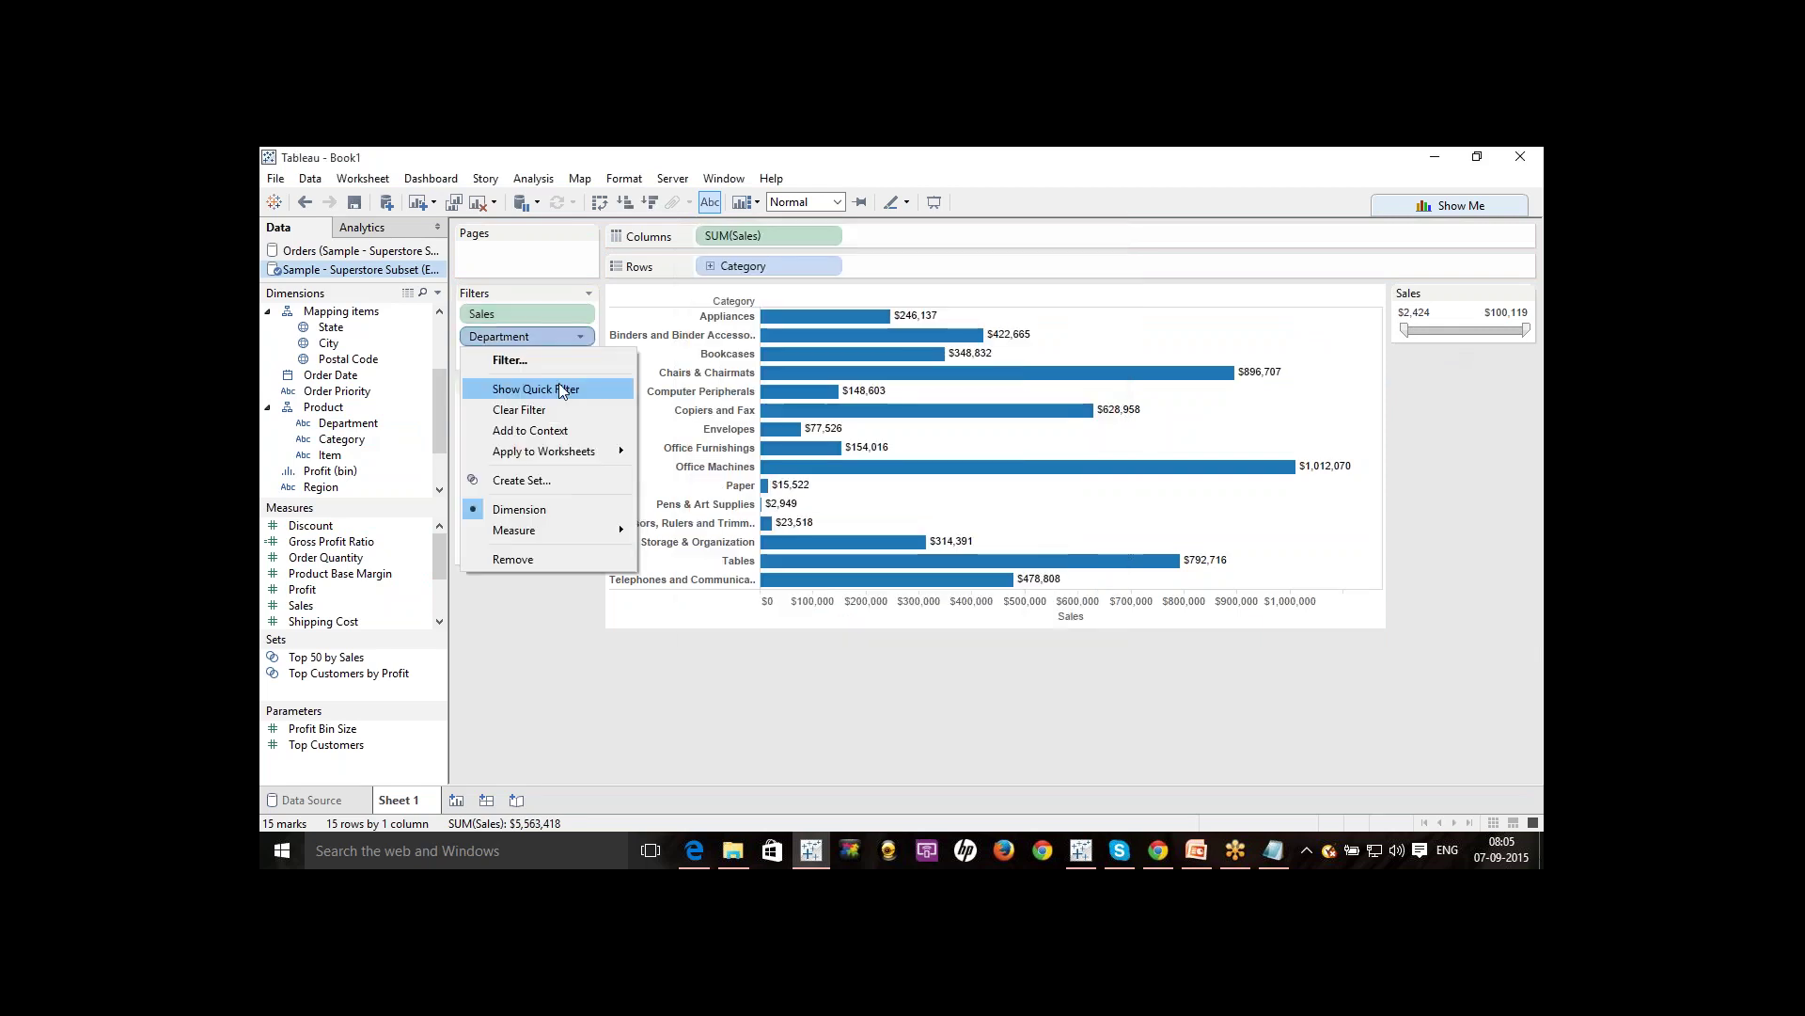
click(558, 390)
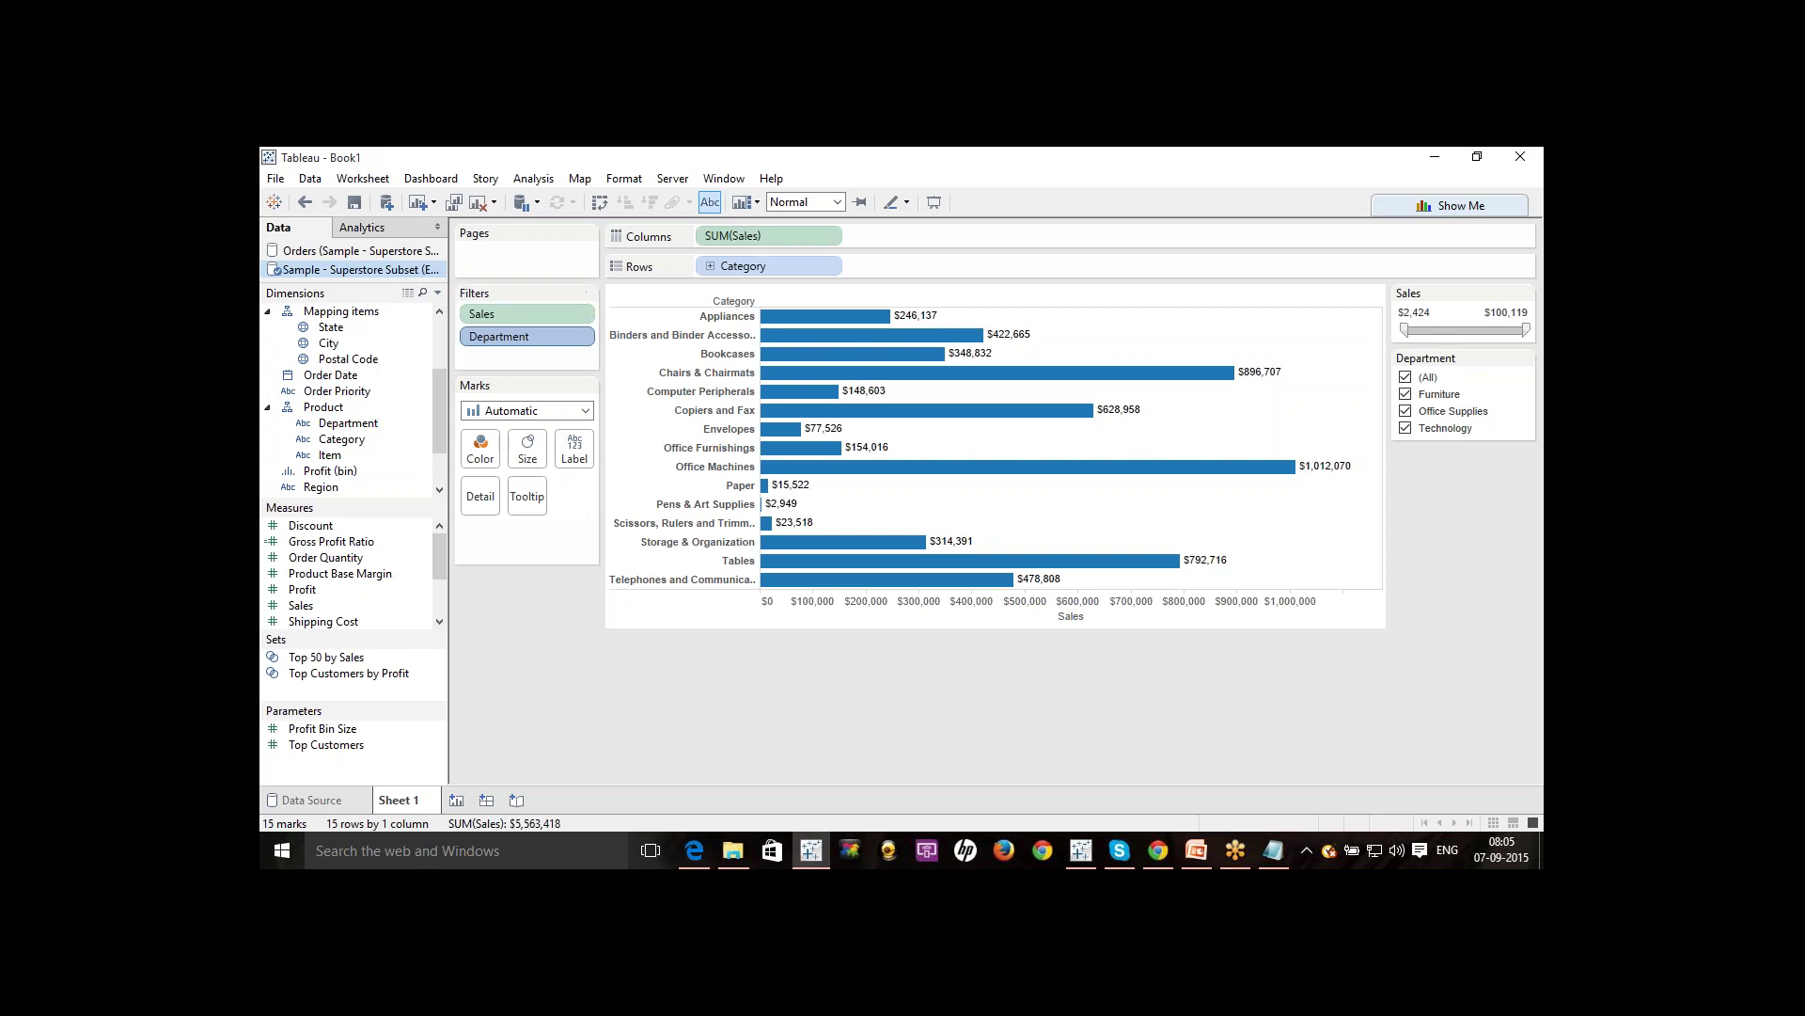
Narrow the Department quick filter to Furniture only, and include all departments again.
click(1406, 428)
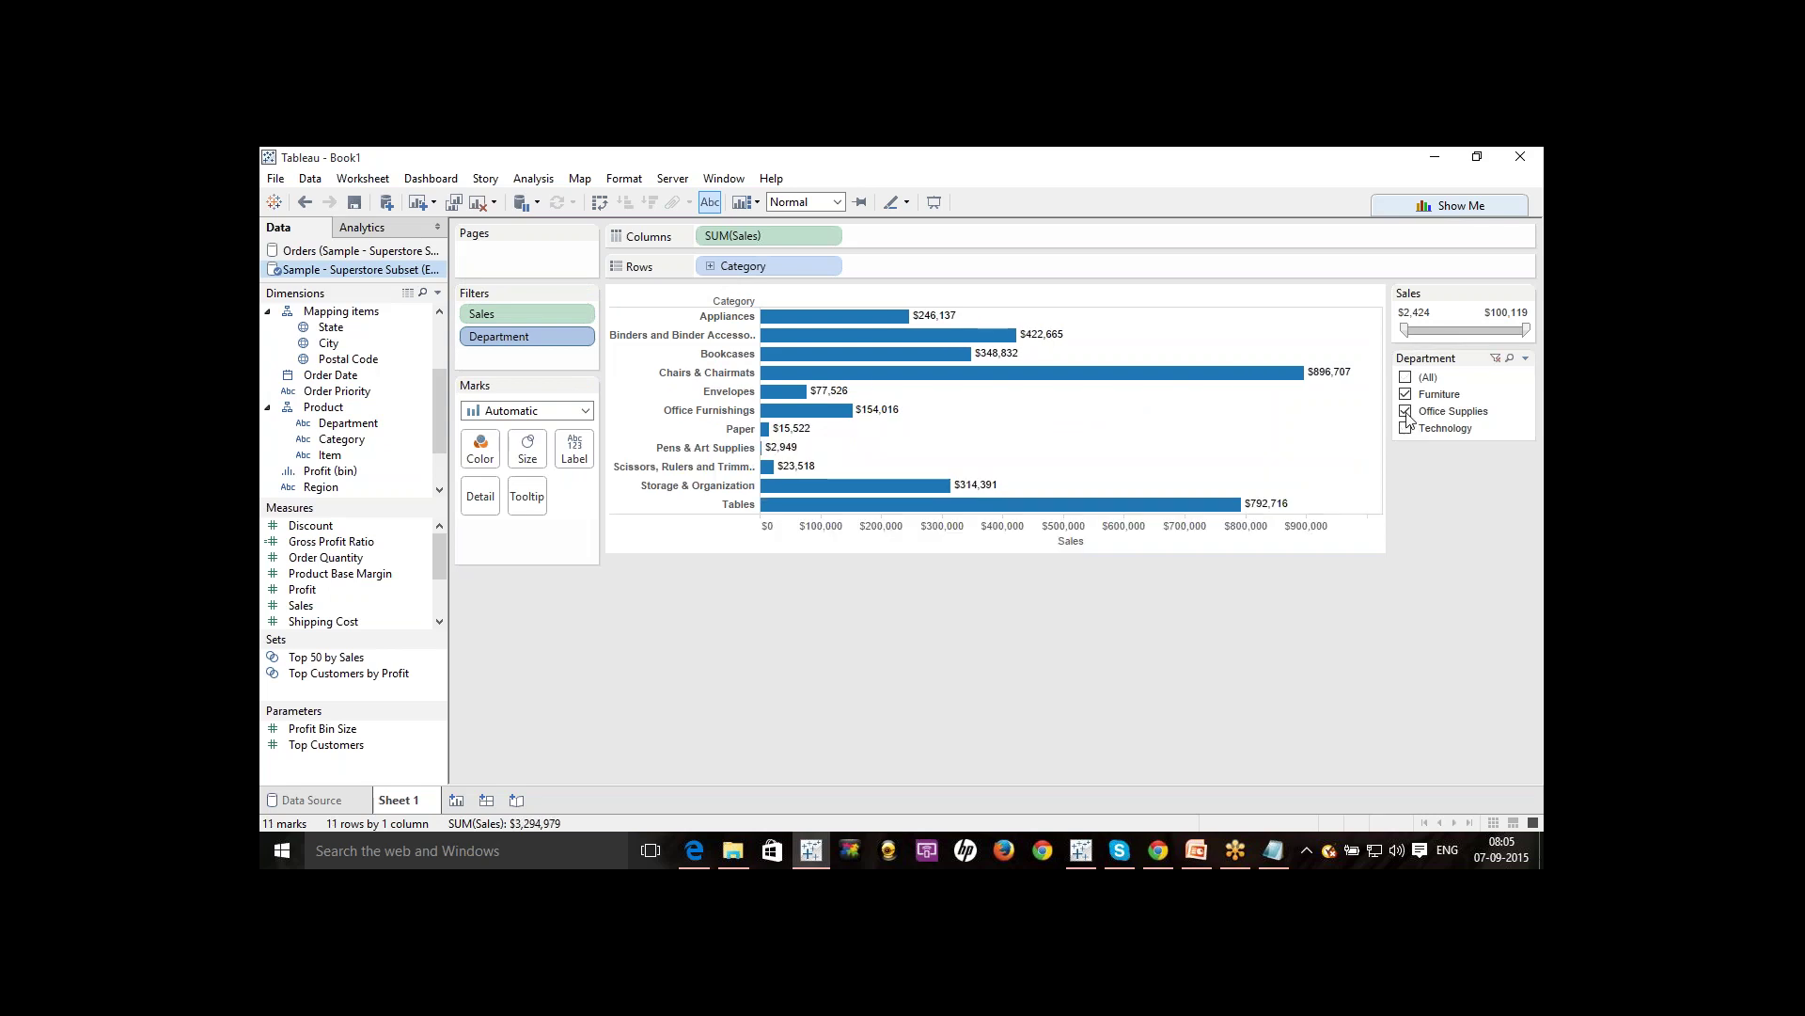
click(1406, 411)
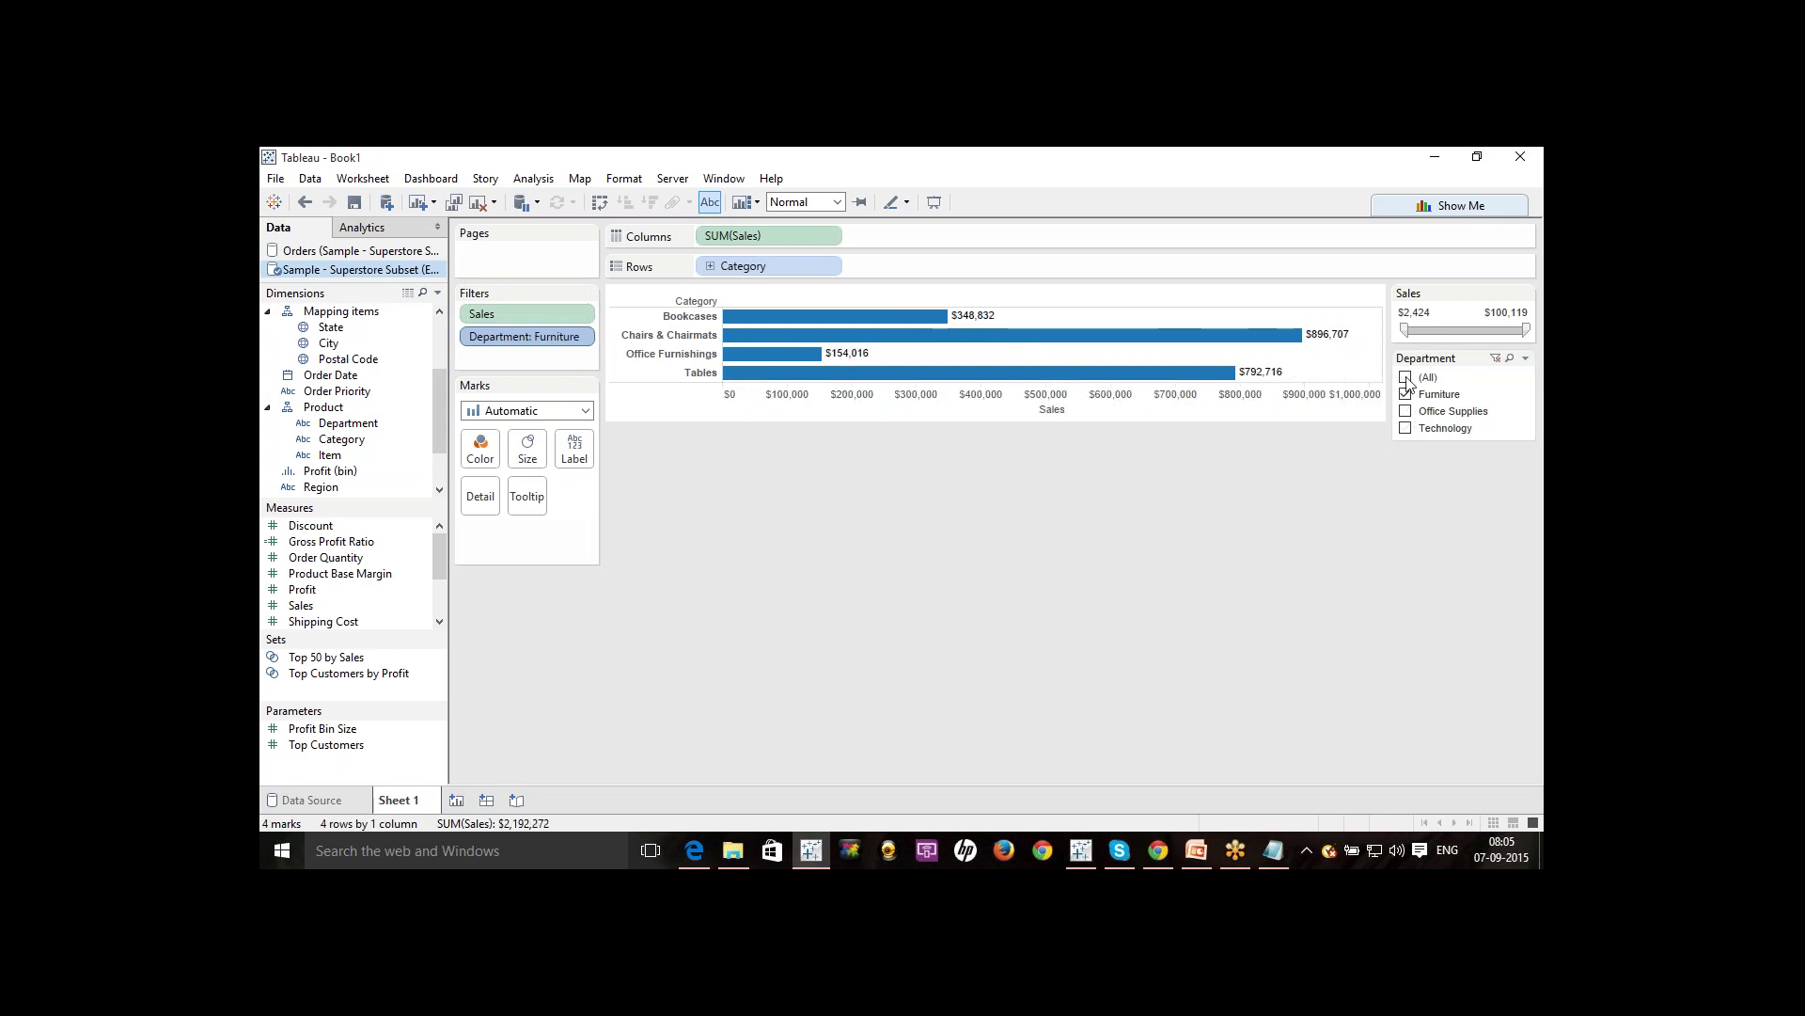
click(1406, 378)
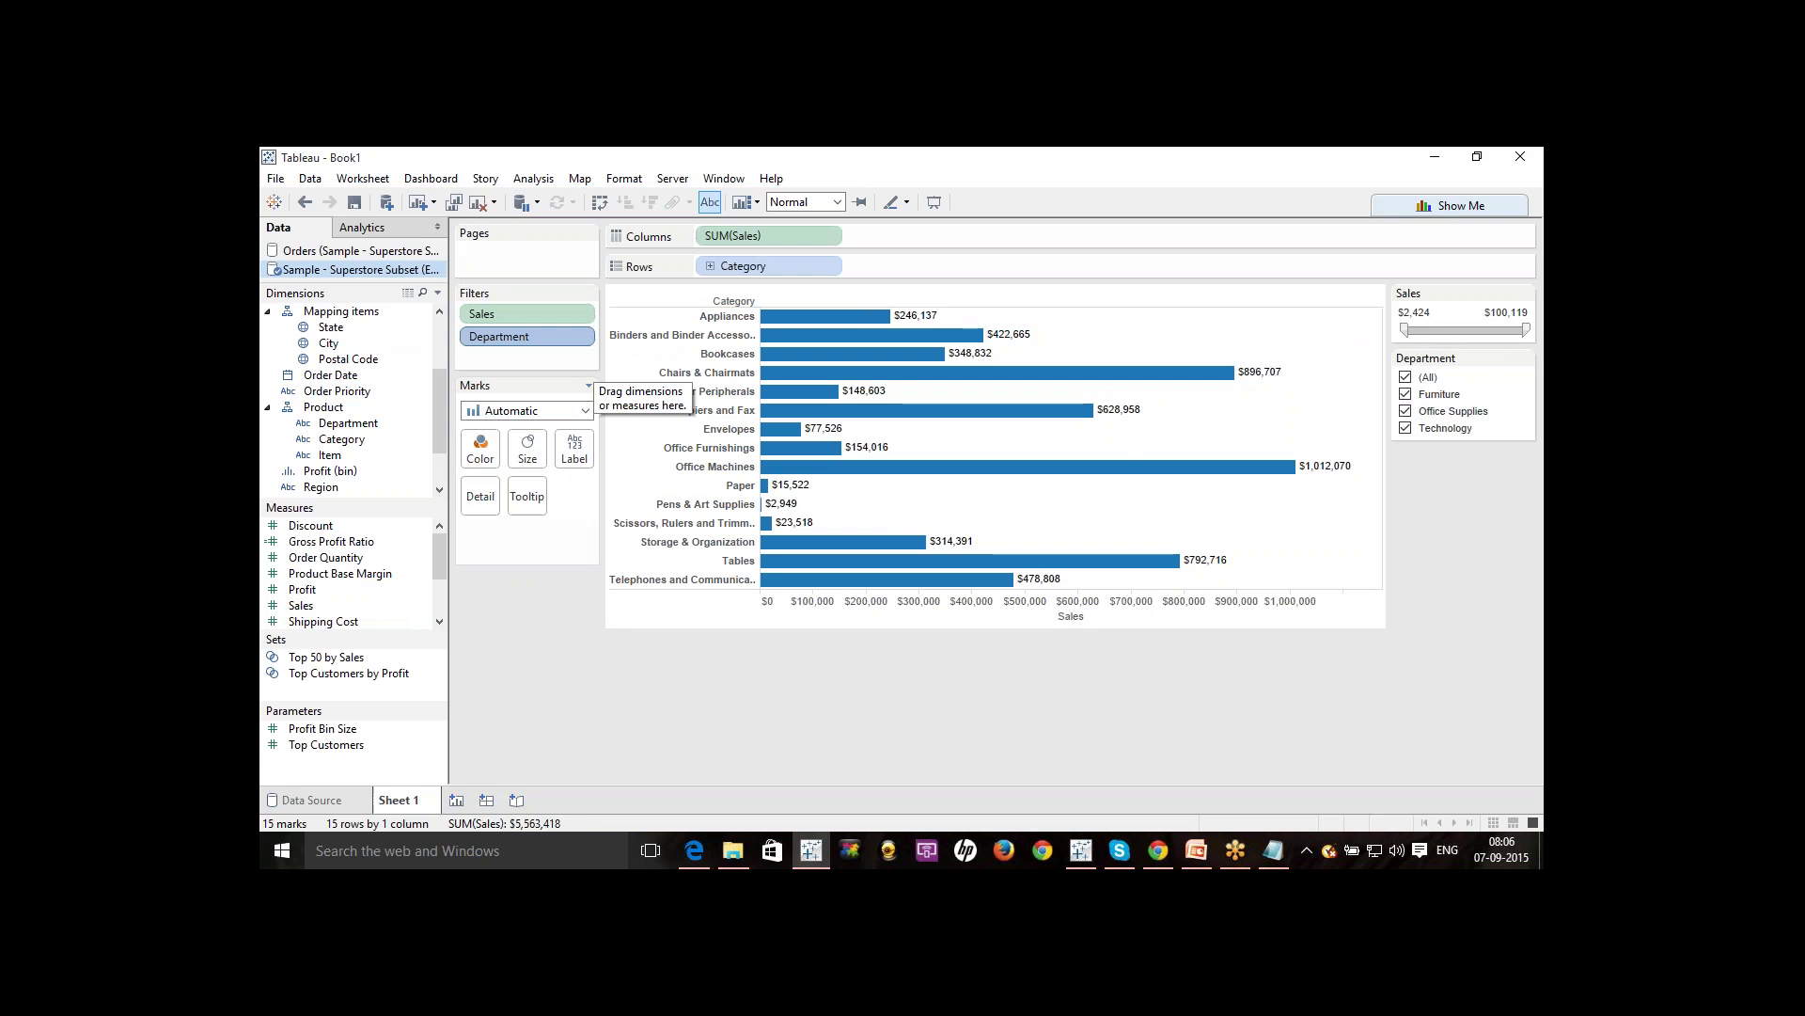
Try the Line and Area mark types on the Sales by Category chart.
click(564, 412)
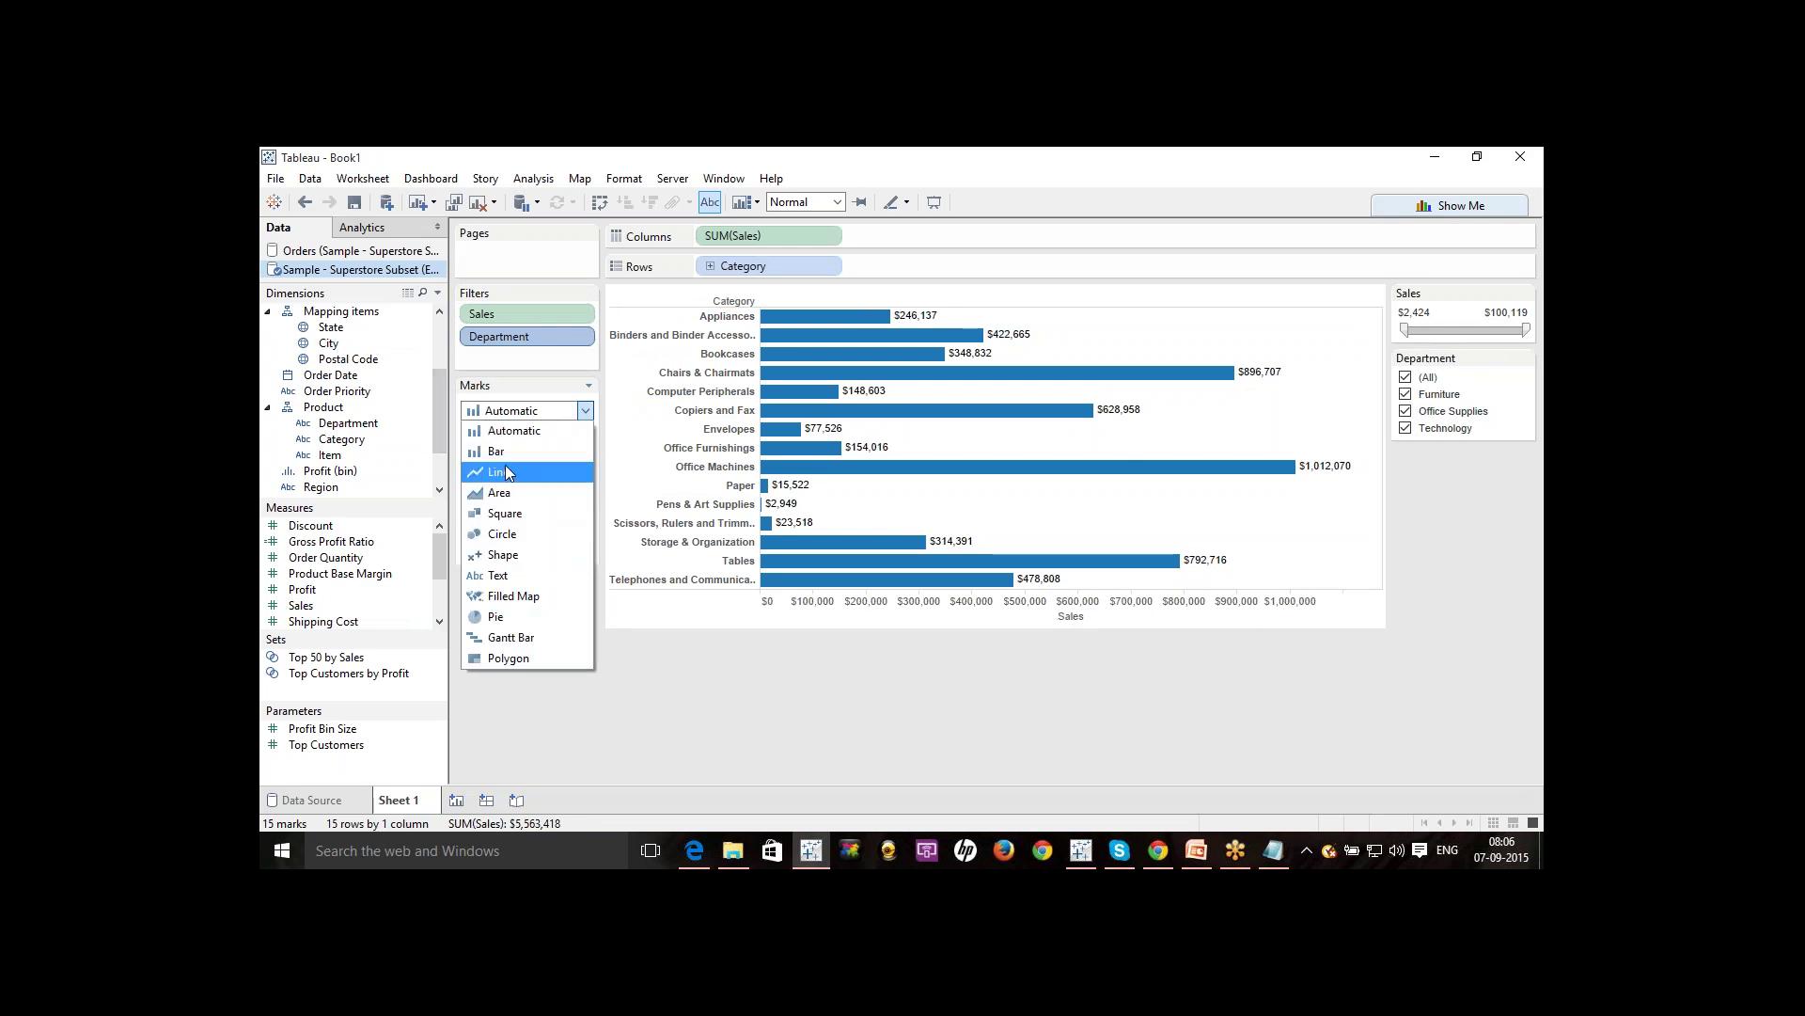
click(506, 471)
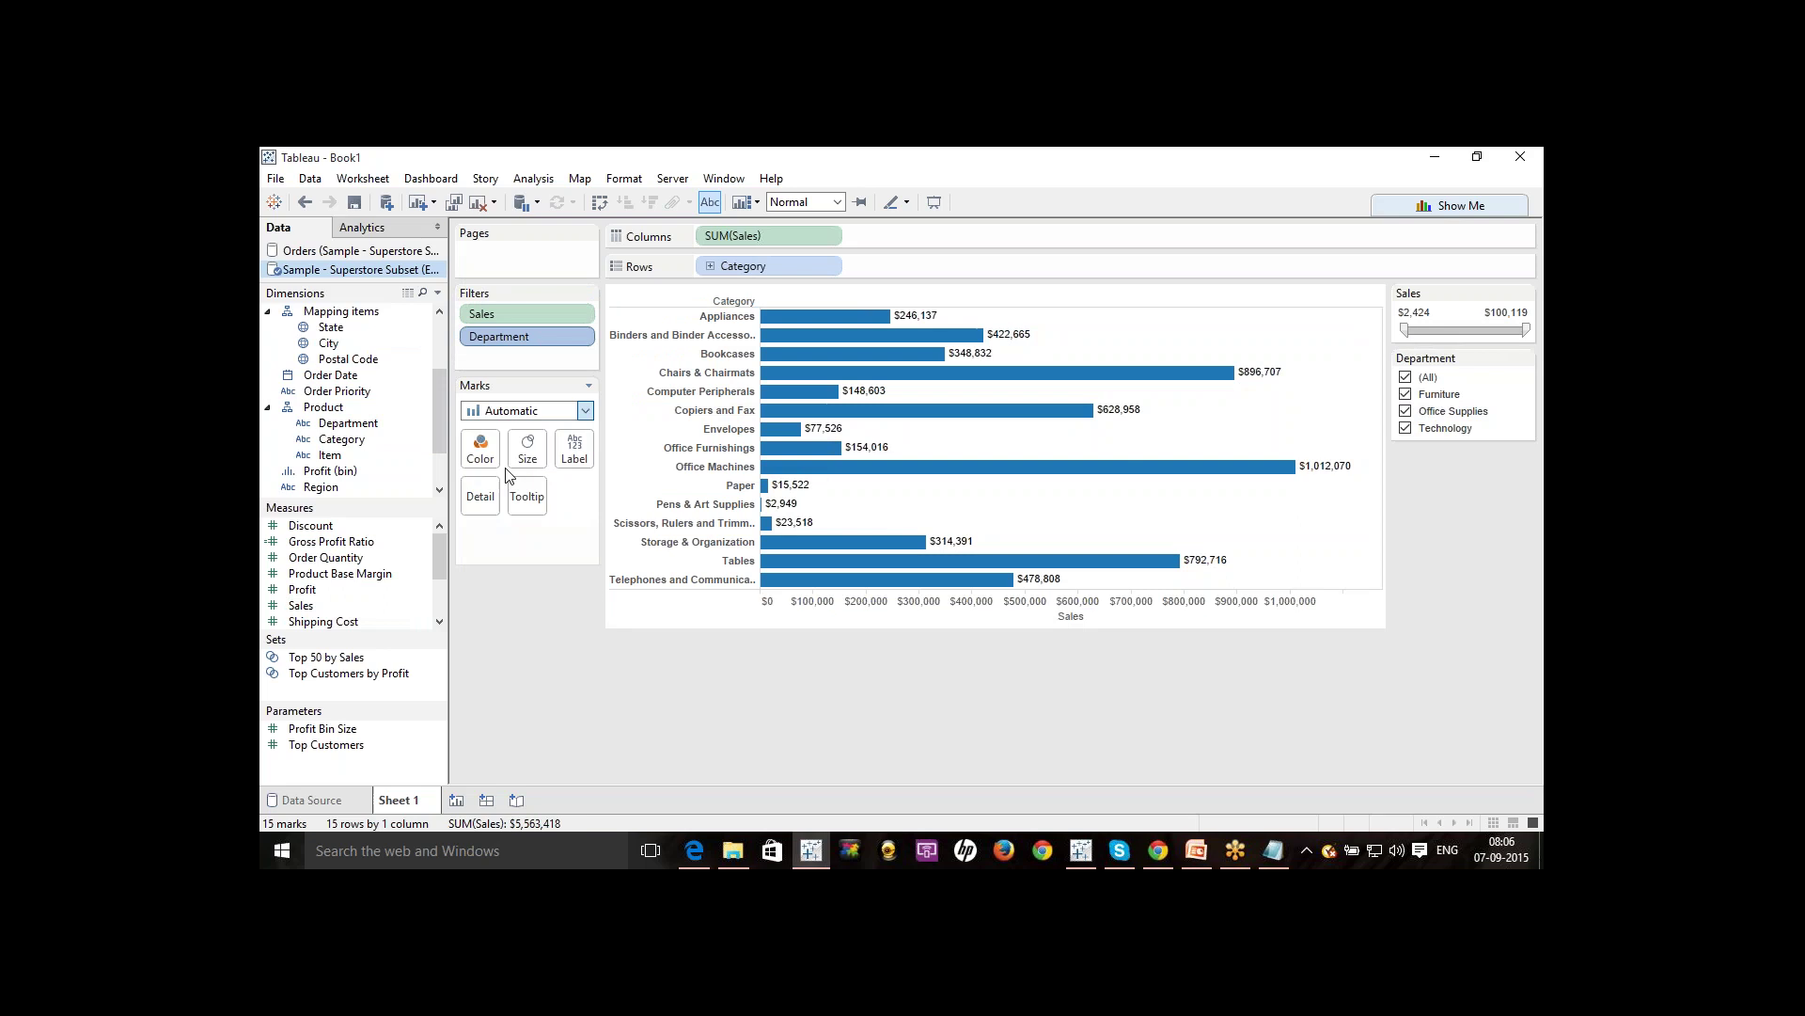
click(569, 410)
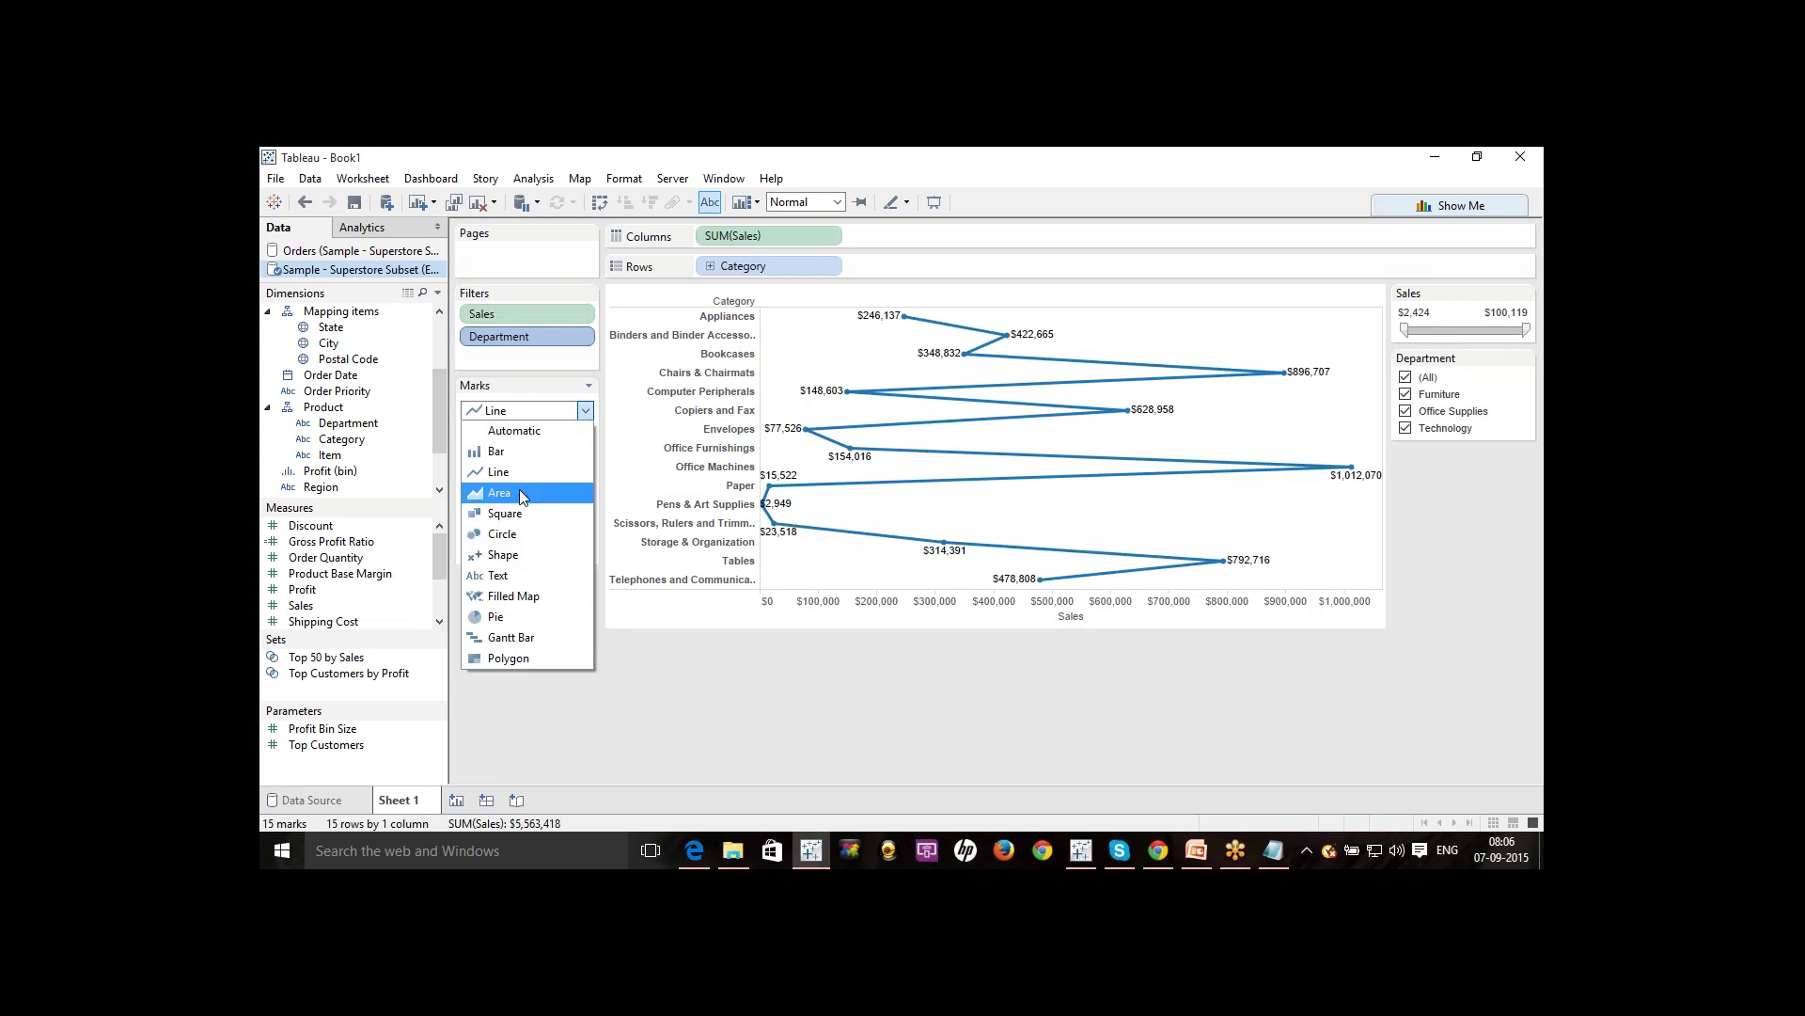
click(519, 489)
click(557, 411)
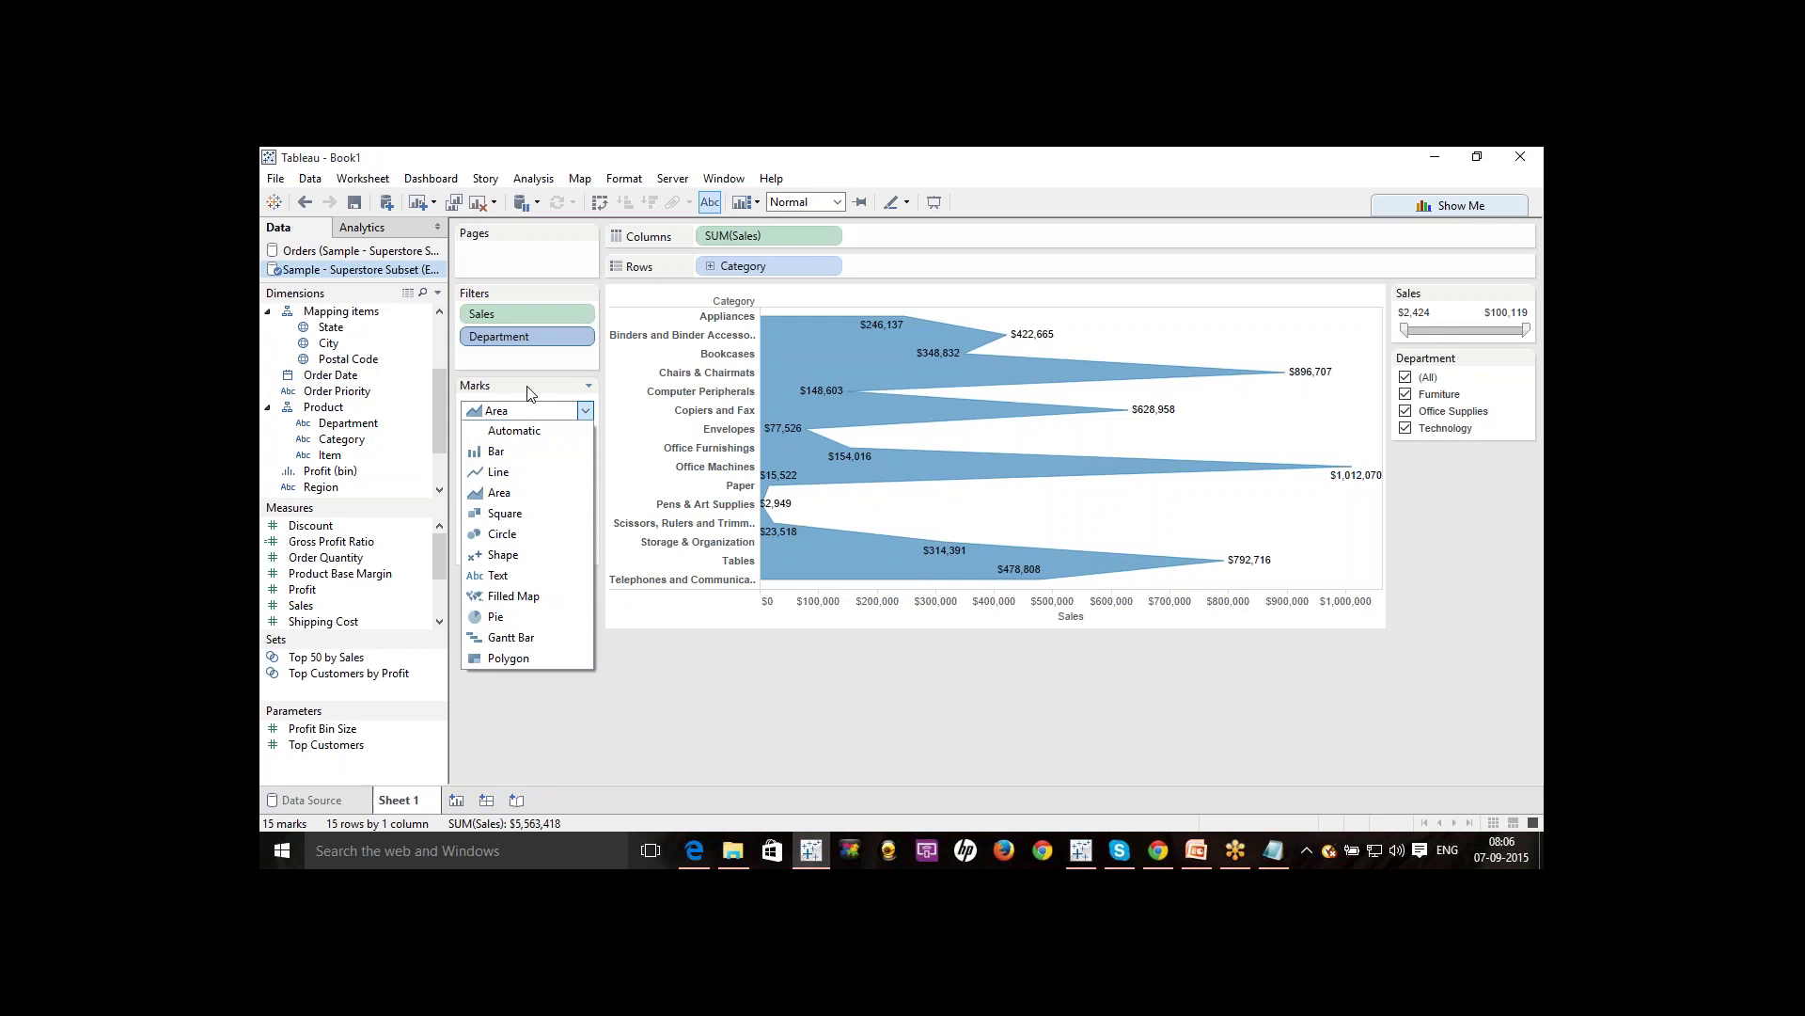
key(Escape)
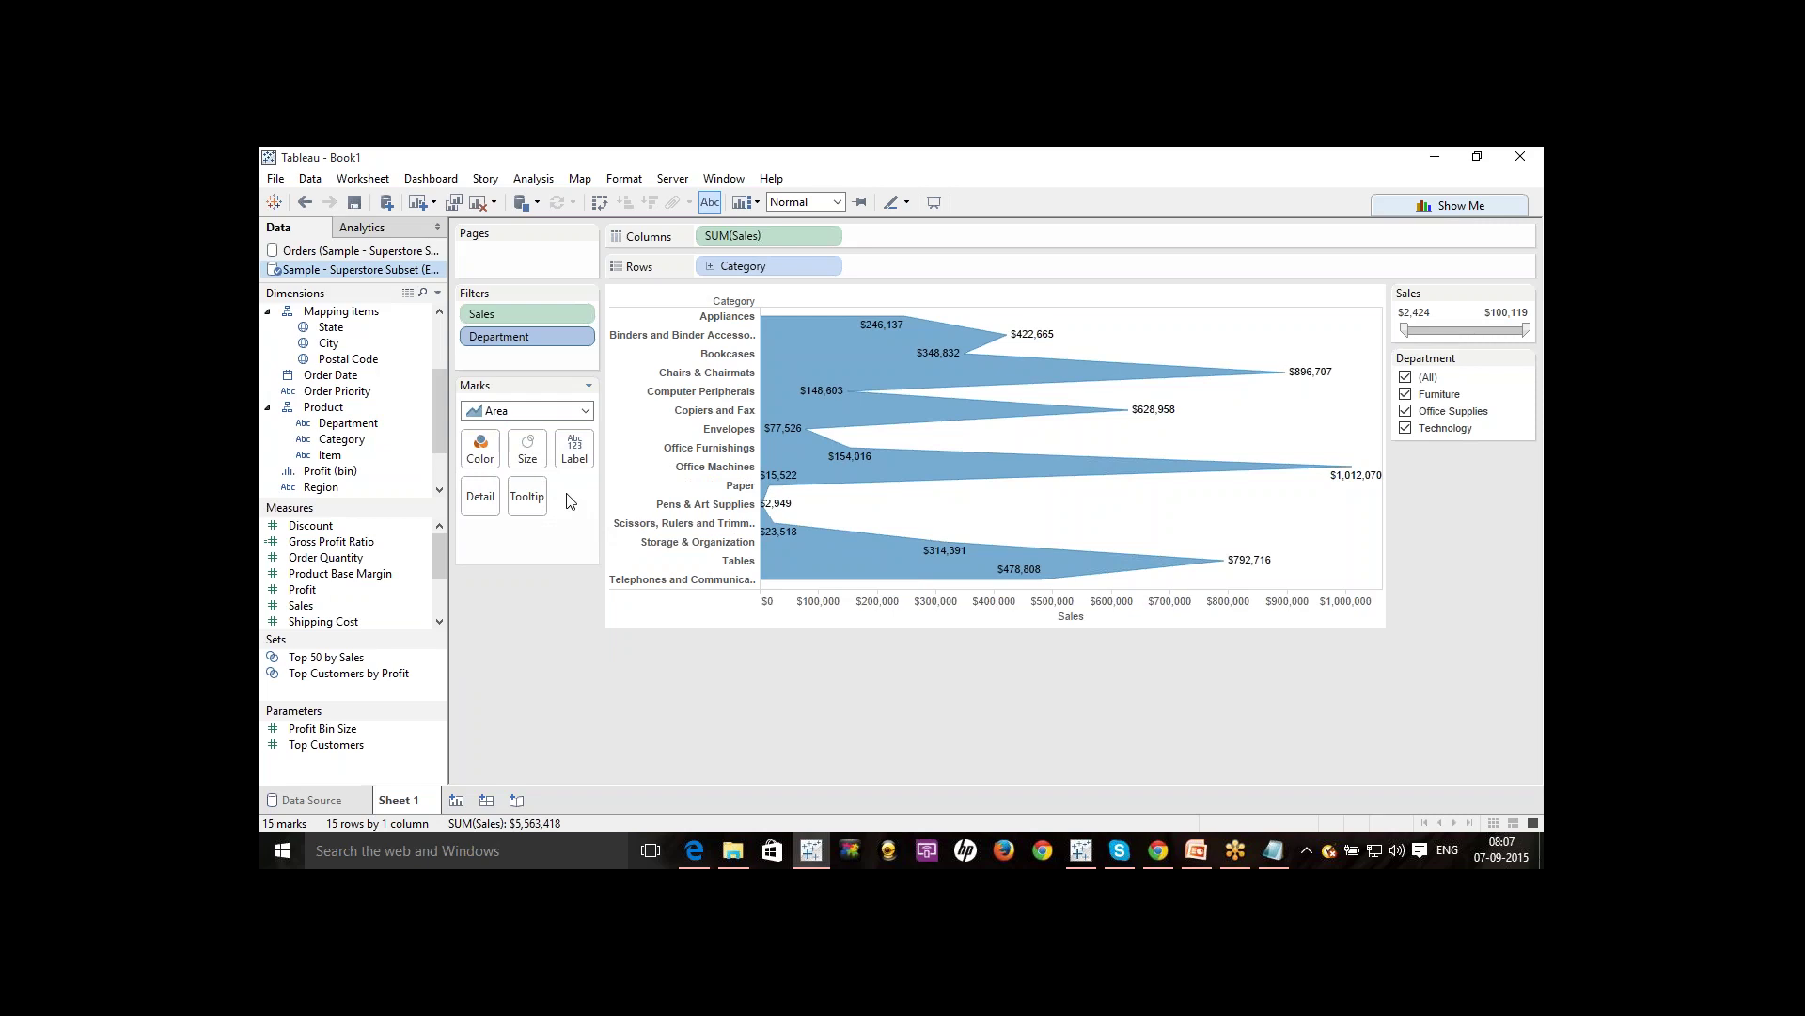
Change the mark type of the Sales by Category chart to Pie.
click(584, 412)
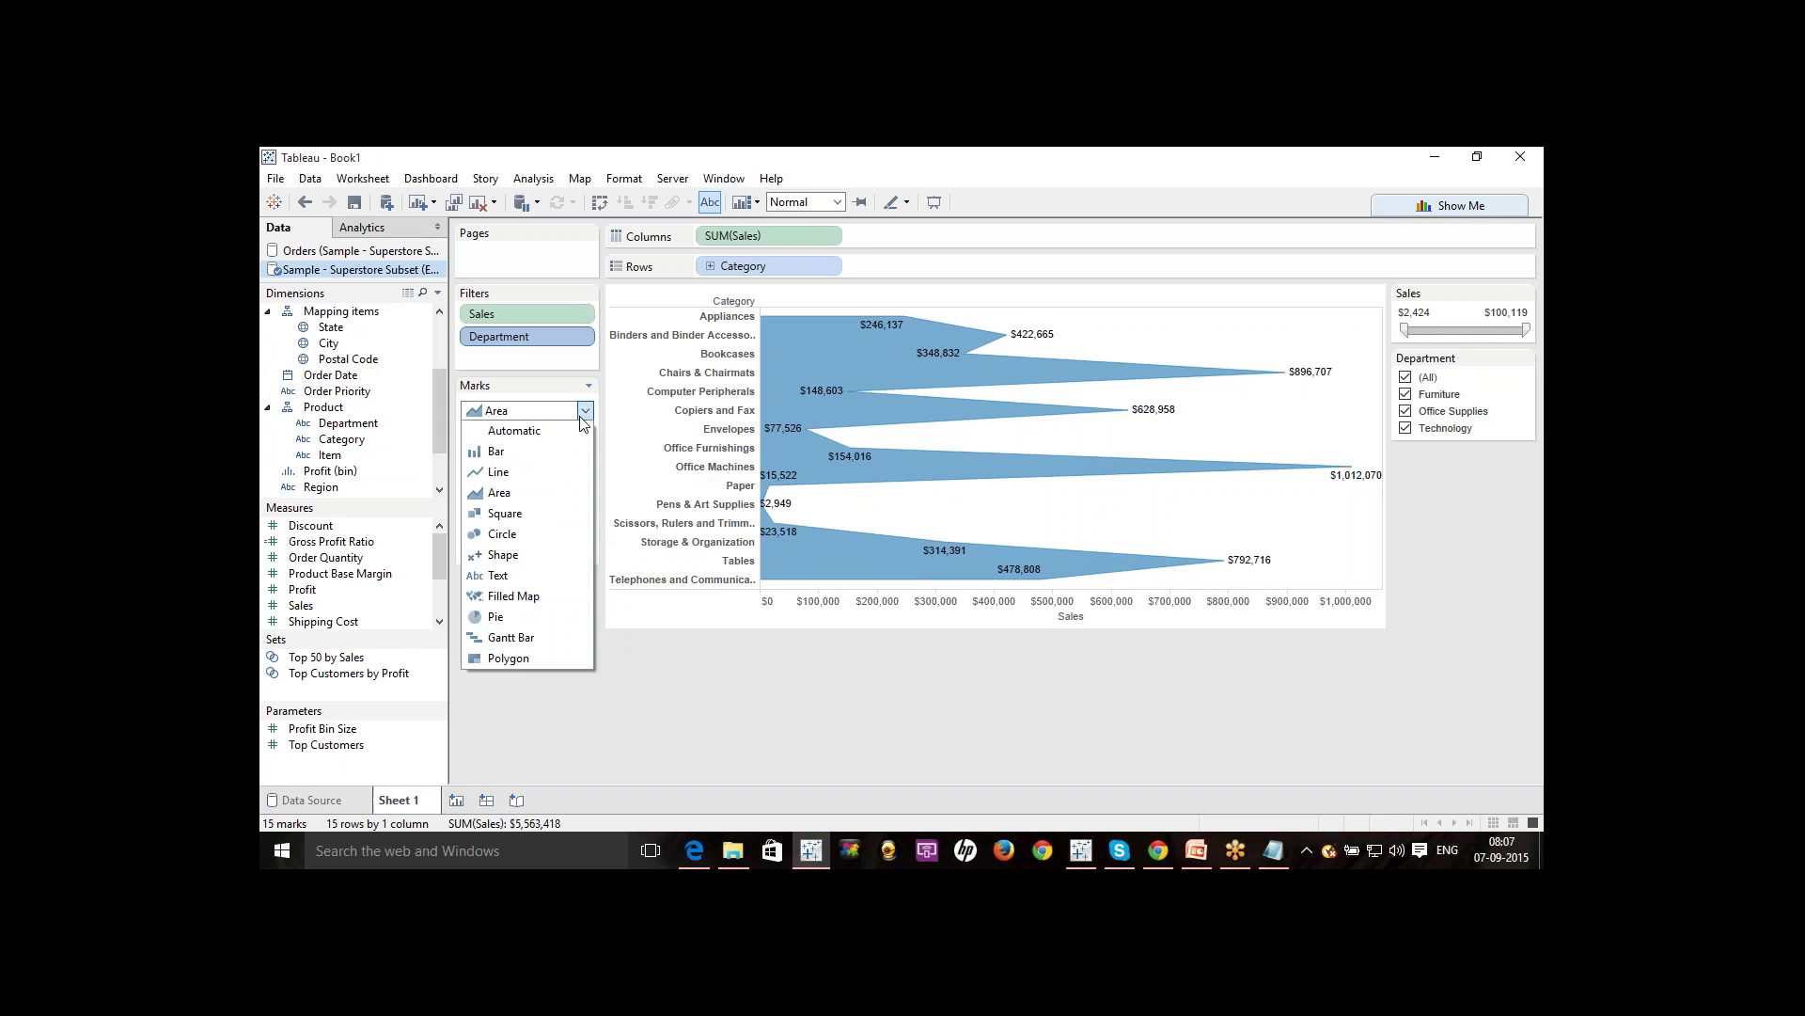
click(595, 685)
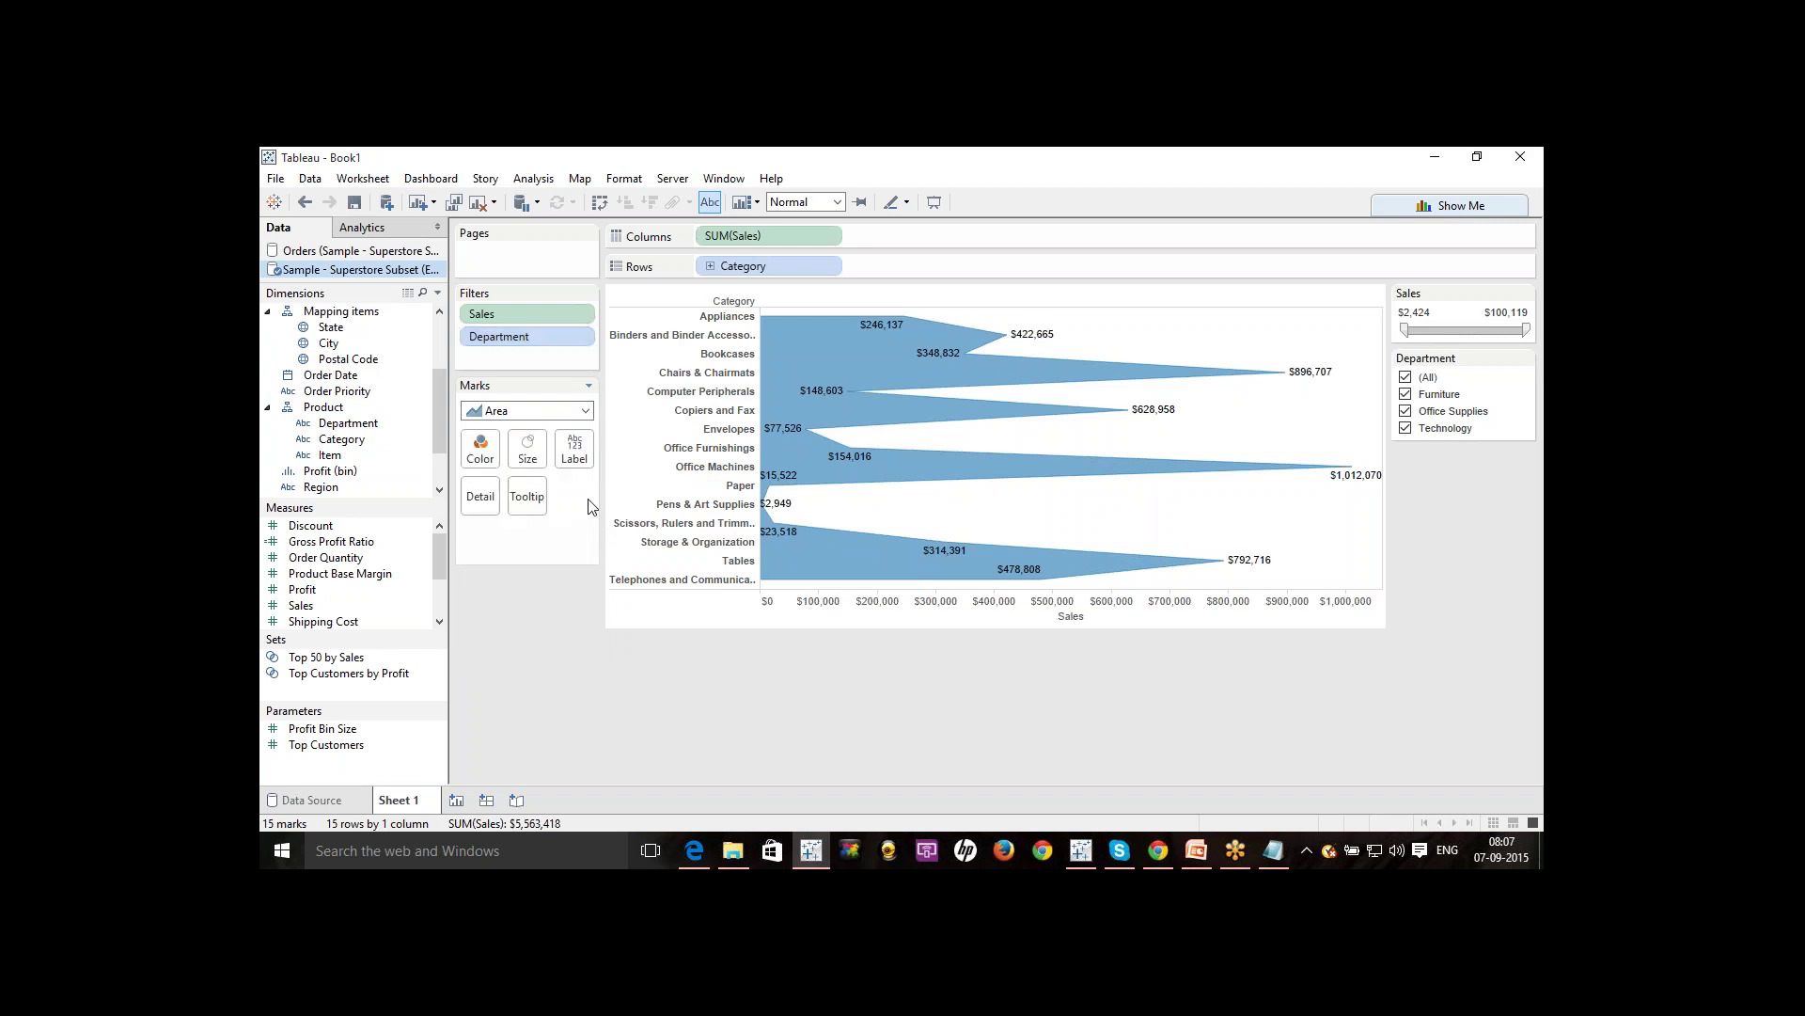
click(584, 411)
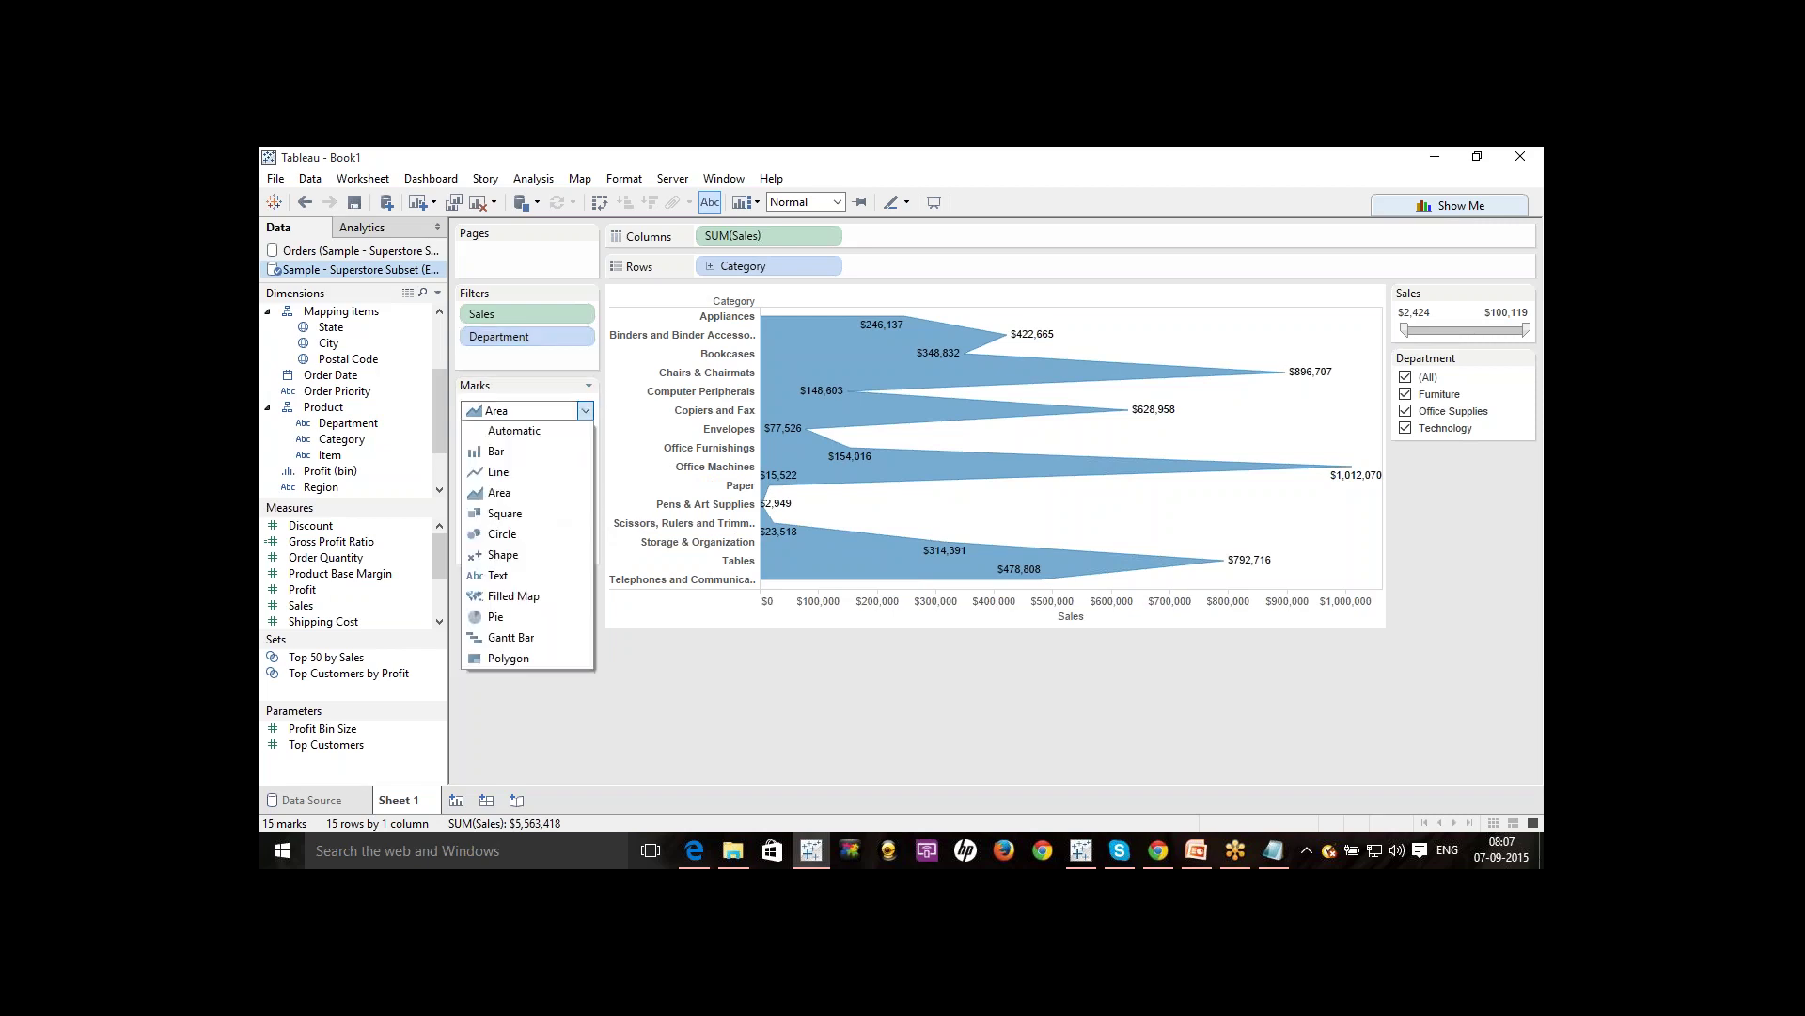
click(508, 613)
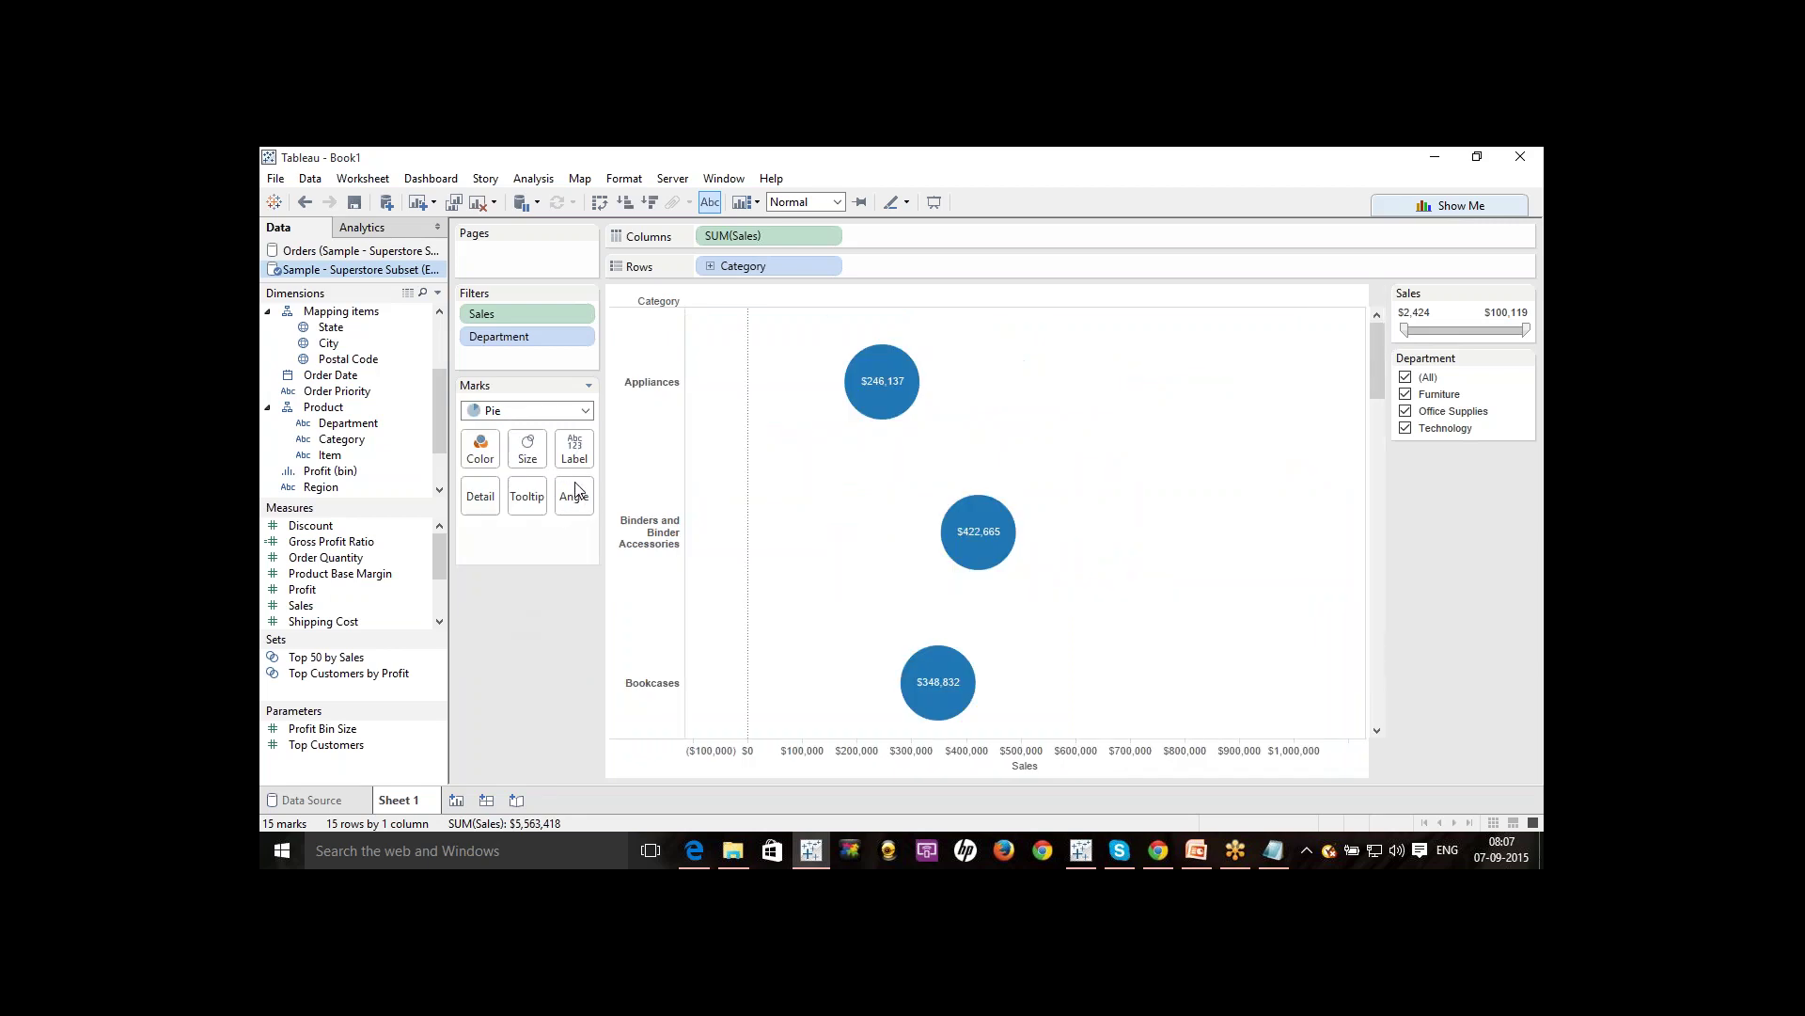
Try the Line, Shape and Pie mark types on the Sales by Category chart.
click(585, 411)
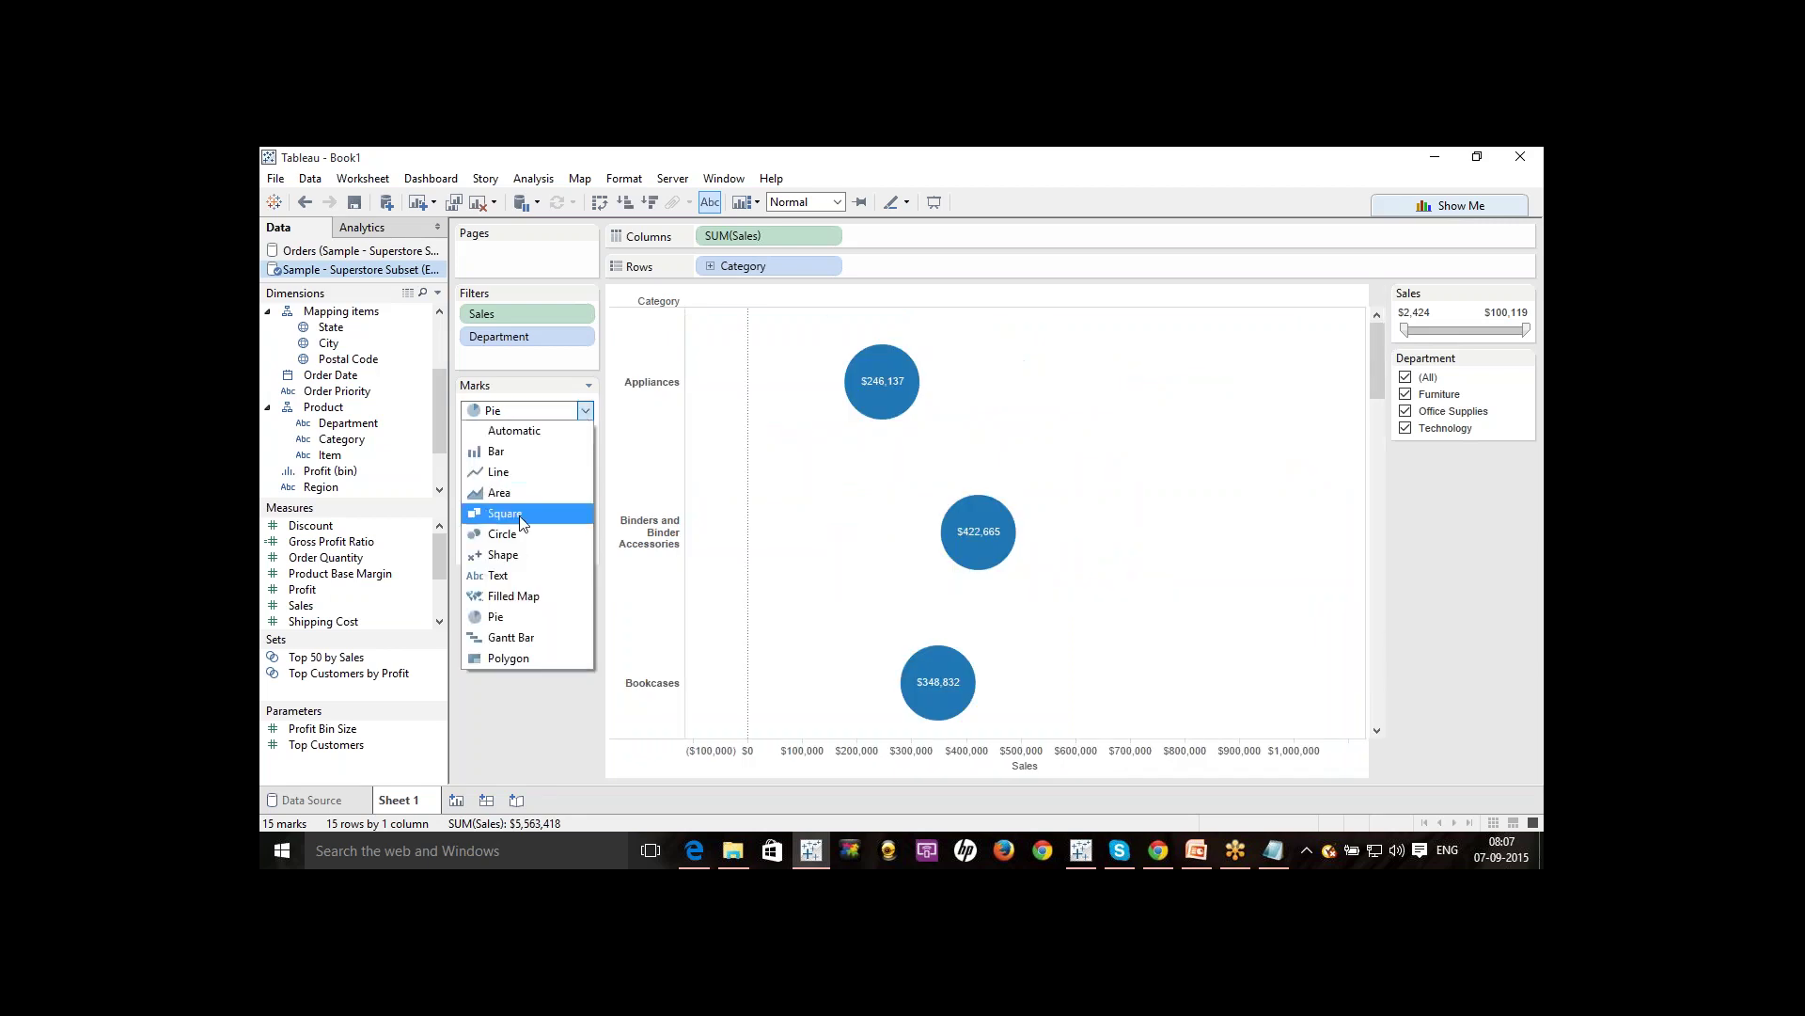
click(498, 471)
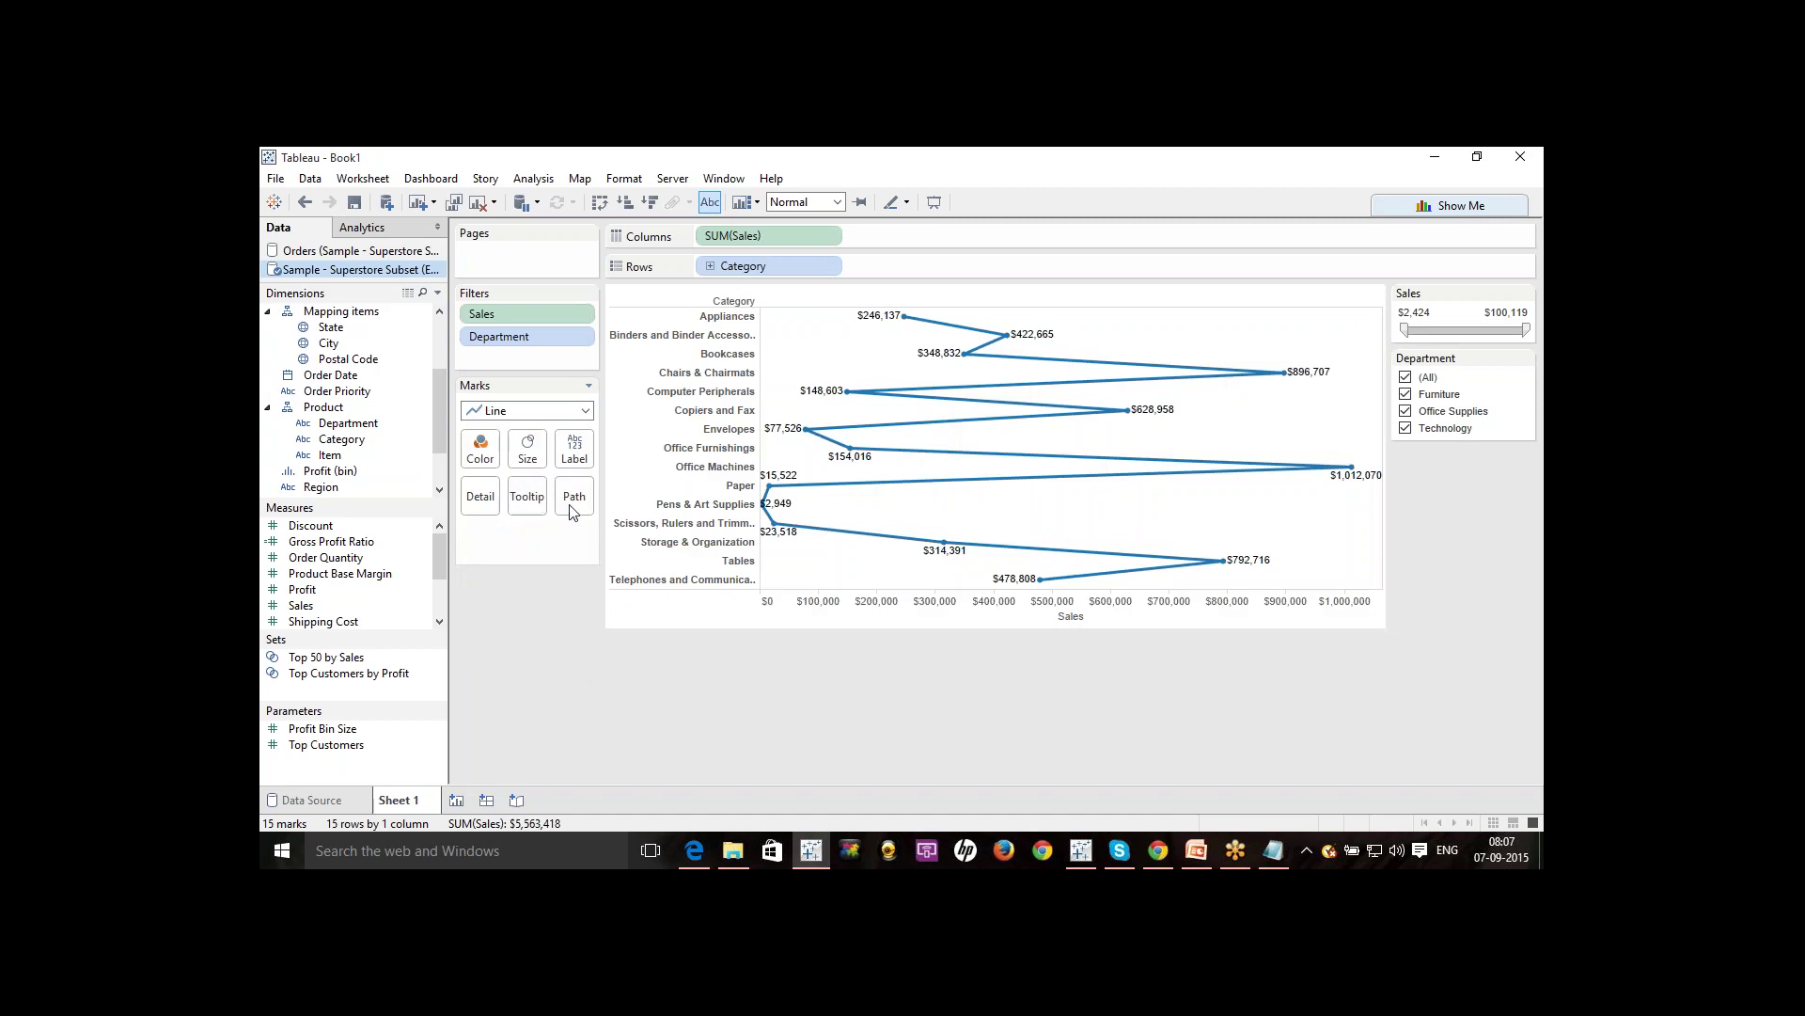
click(585, 410)
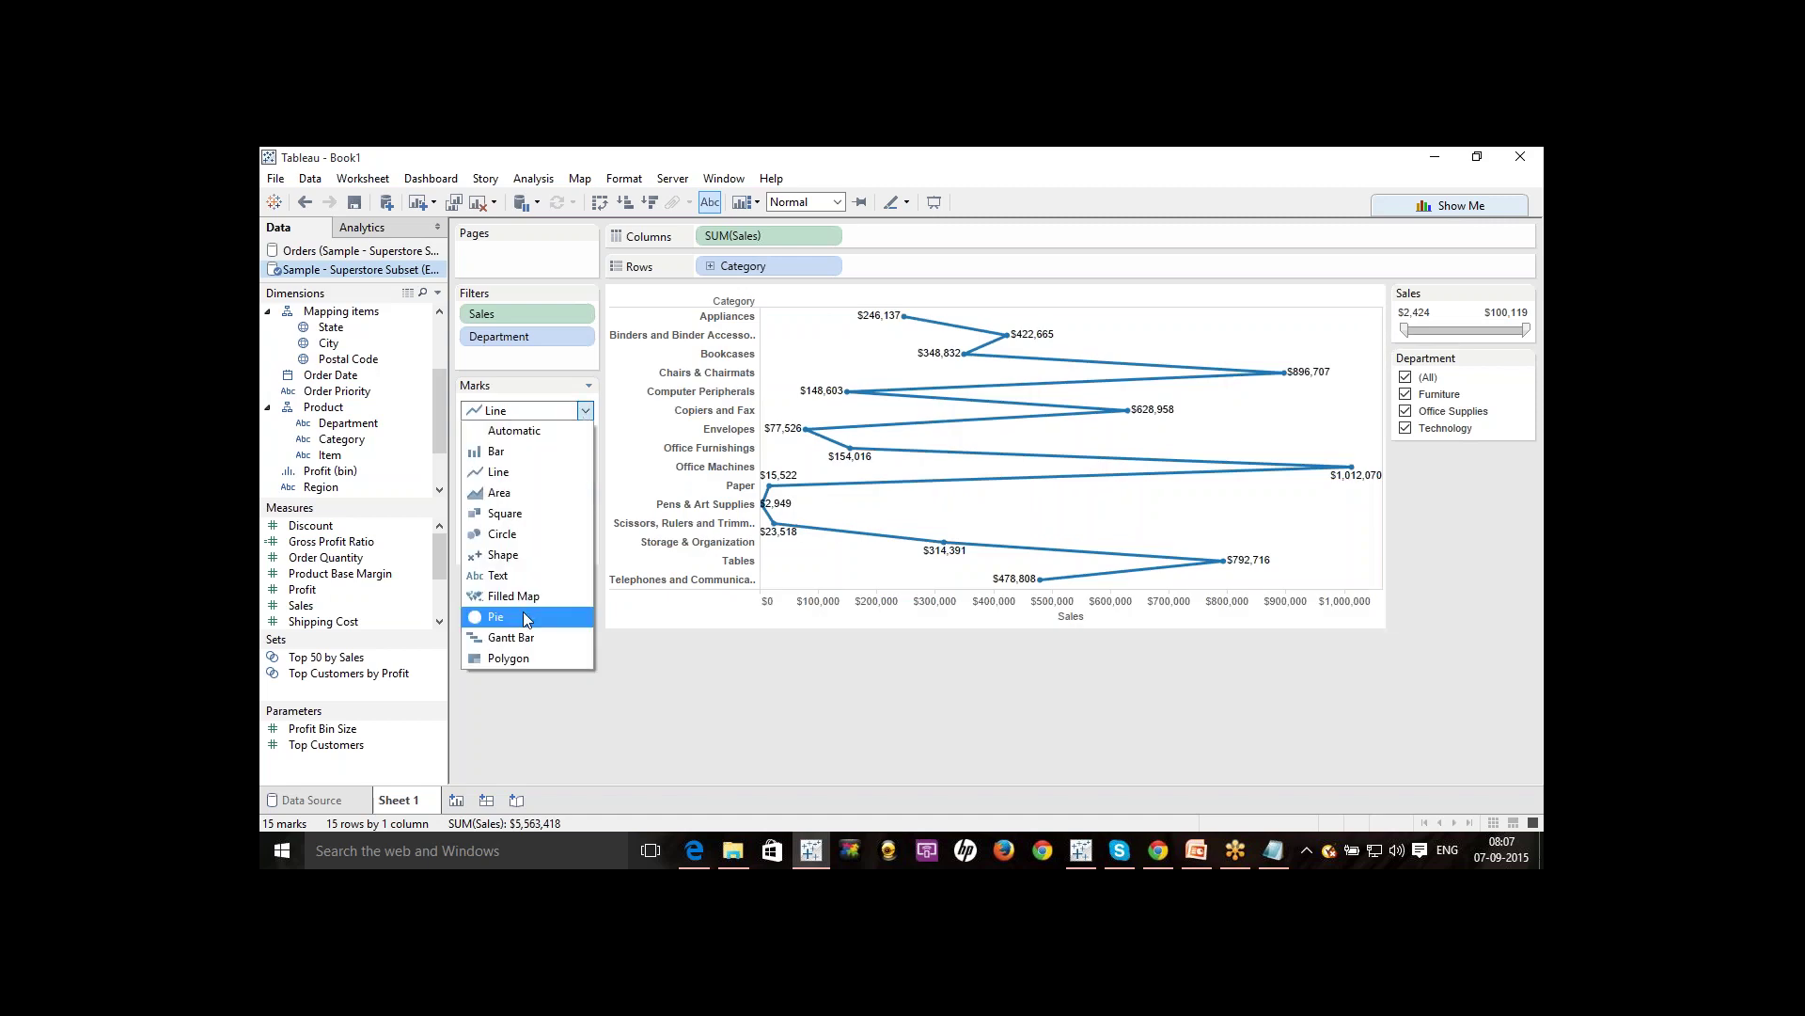
click(514, 561)
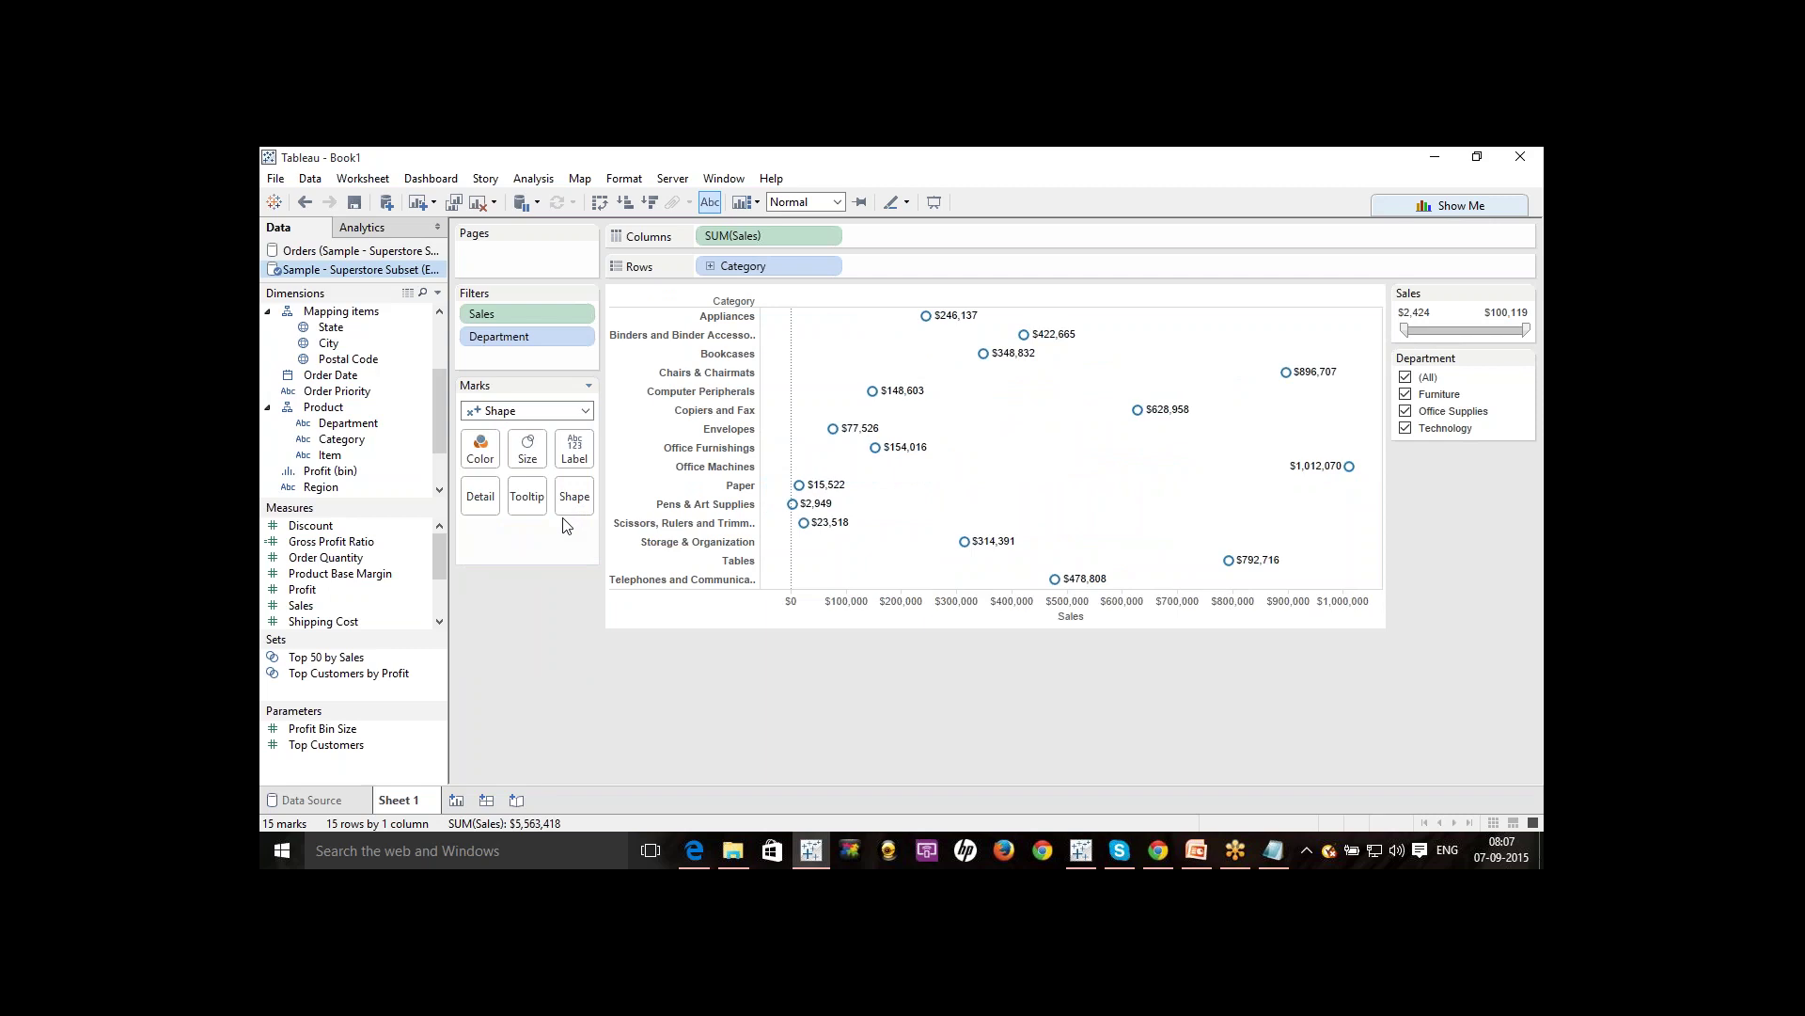
click(550, 411)
click(513, 474)
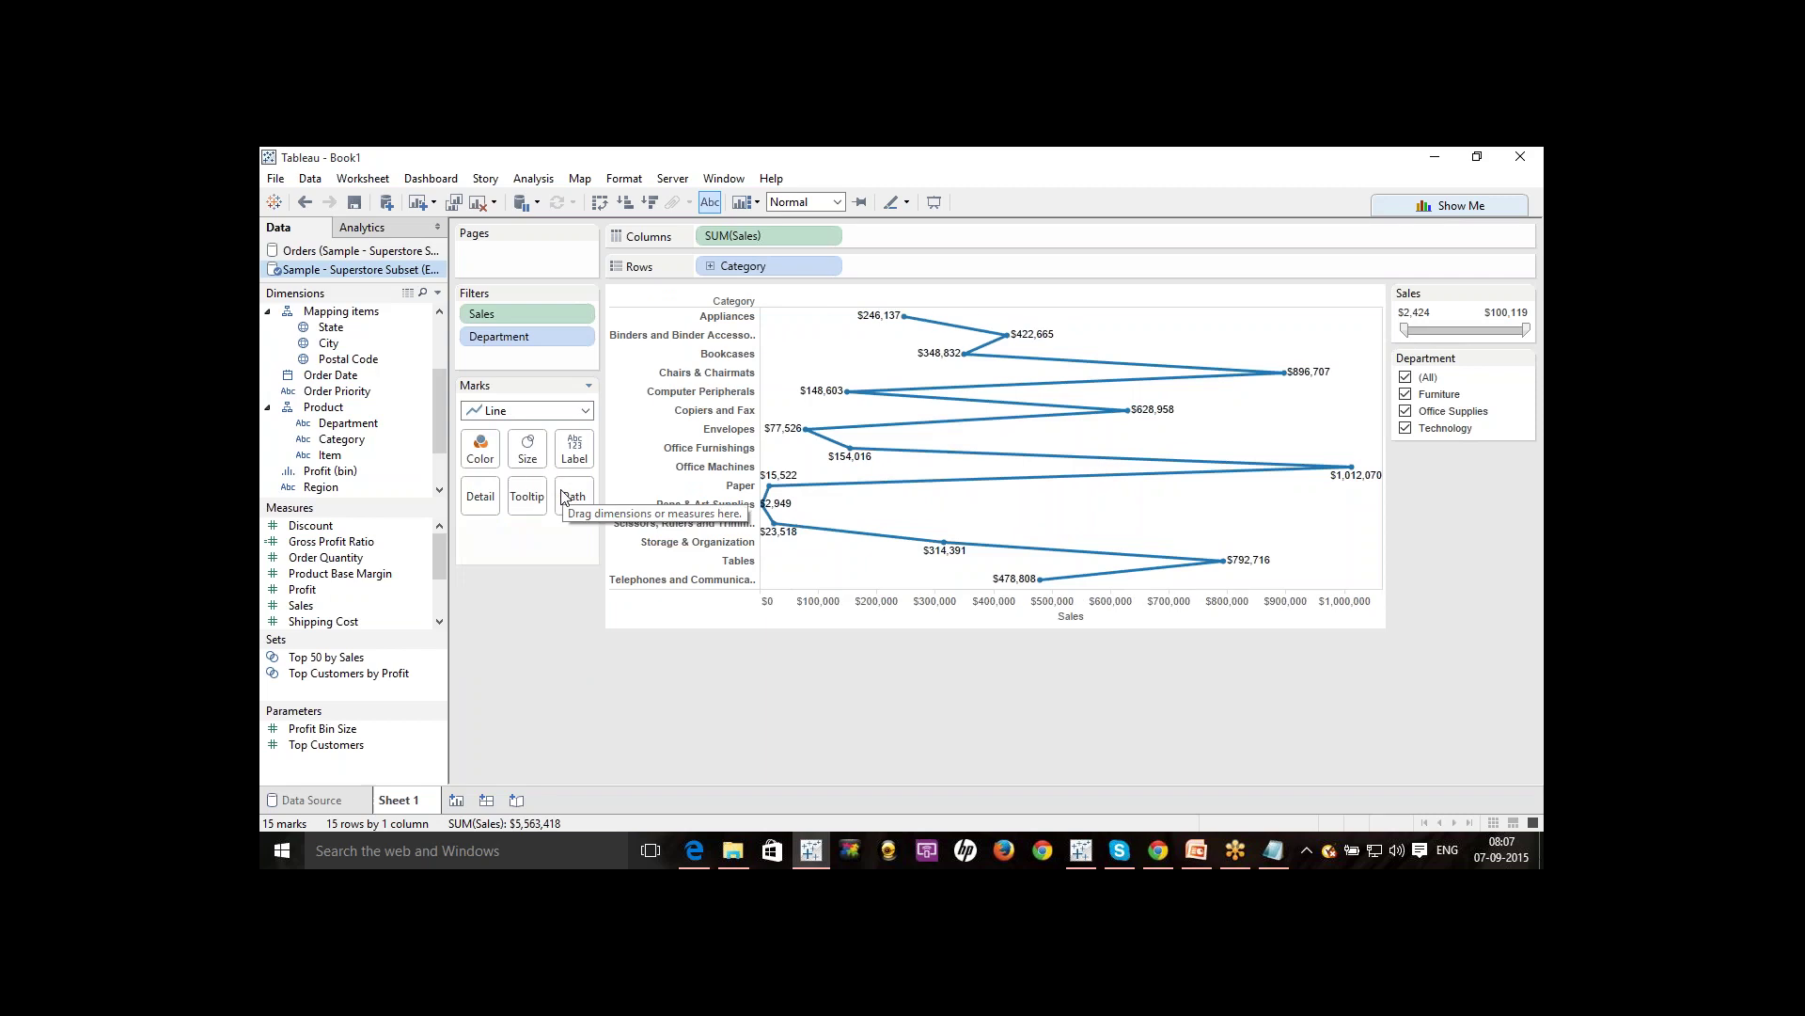
click(580, 414)
click(502, 618)
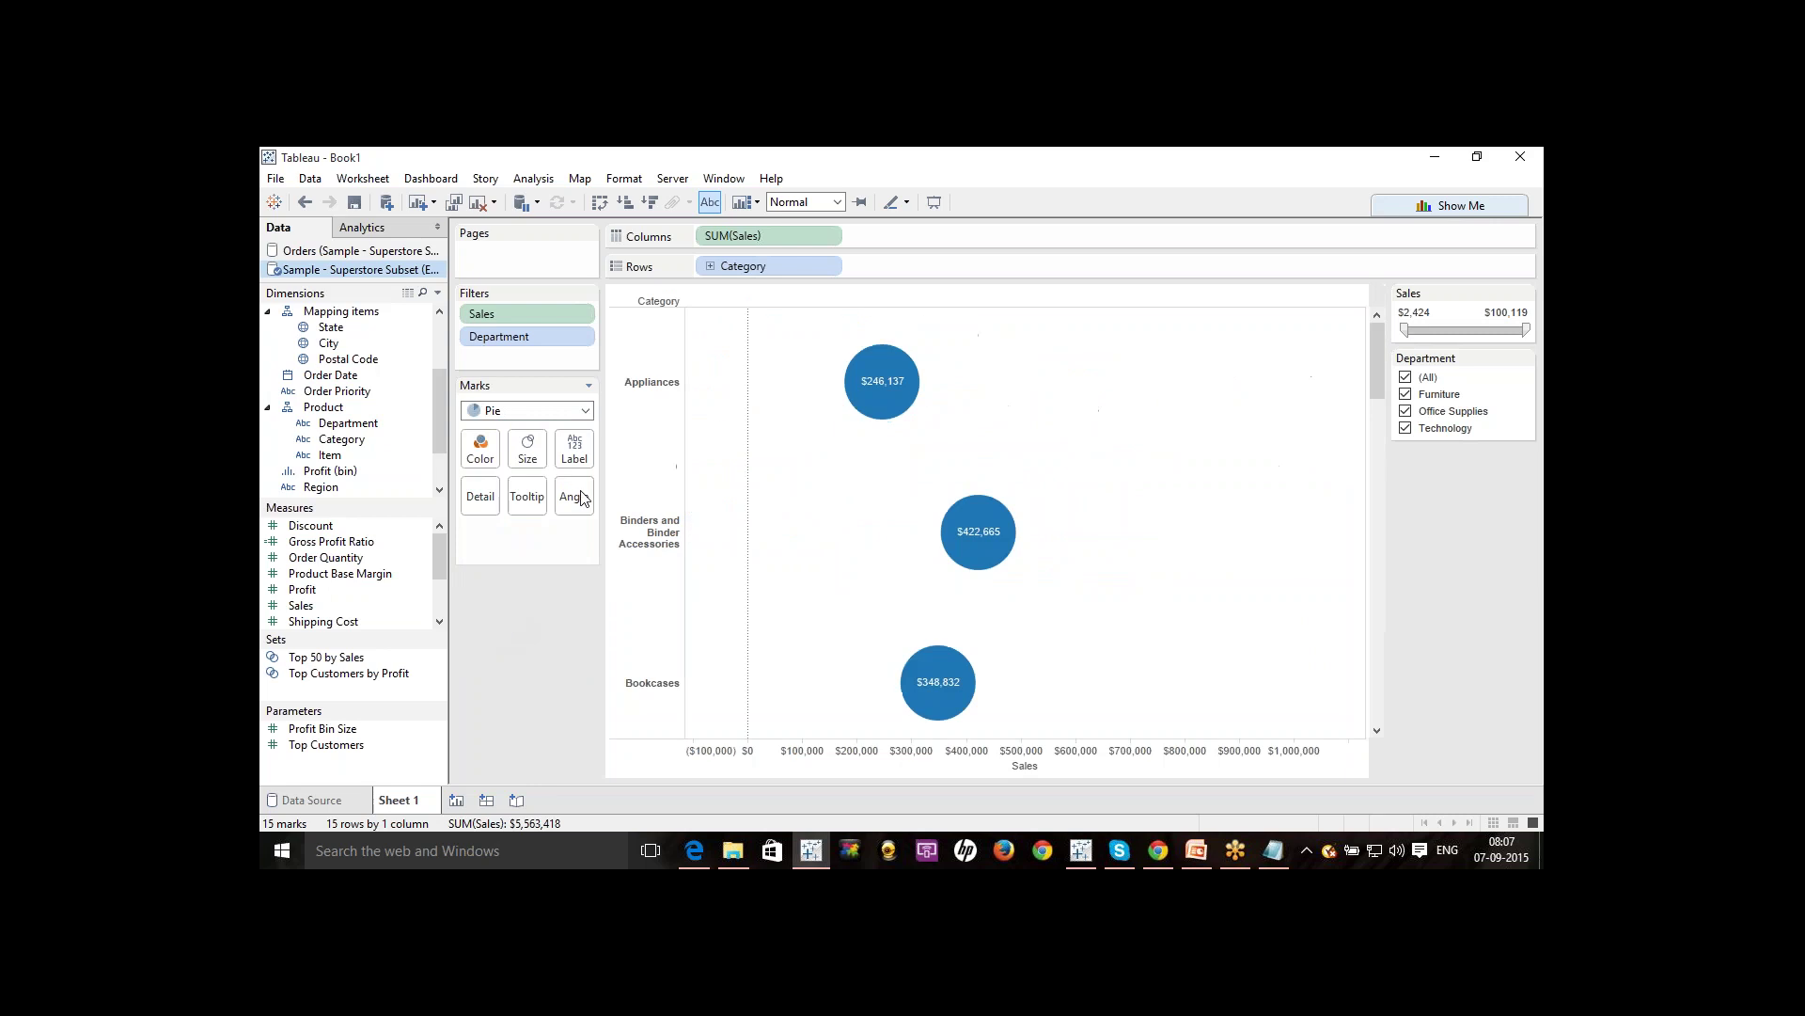
click(583, 411)
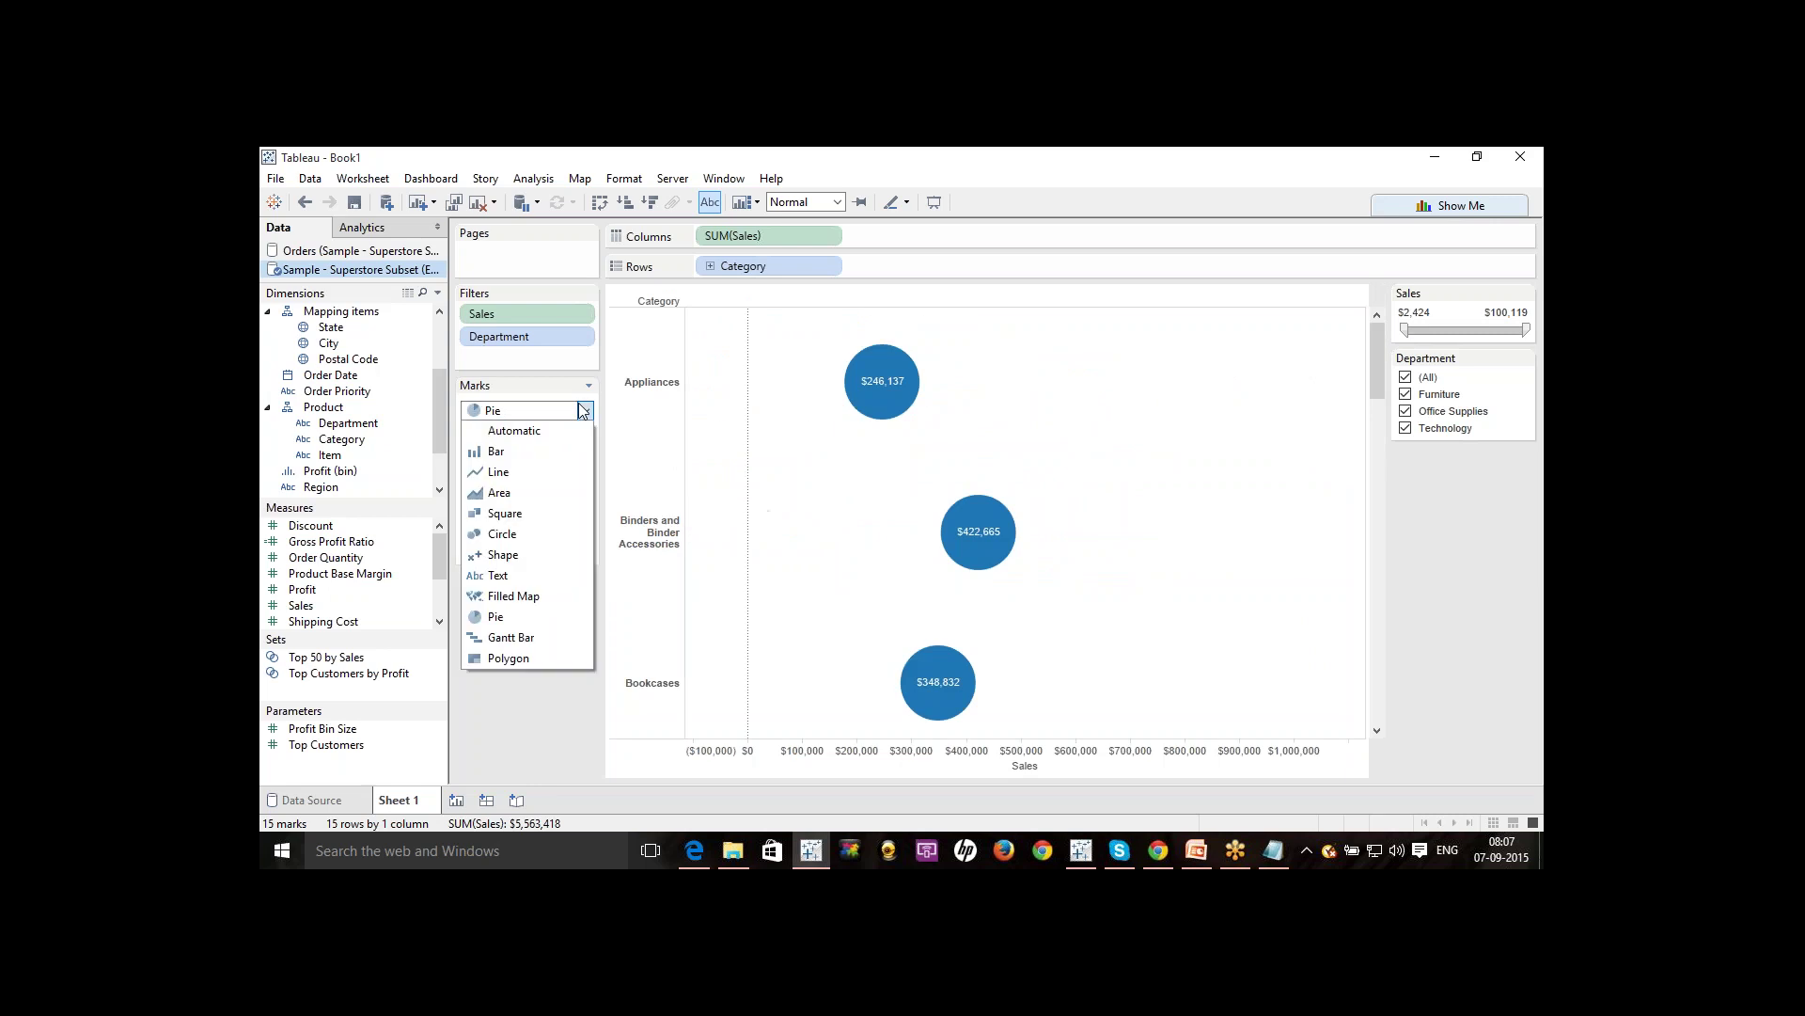
click(527, 557)
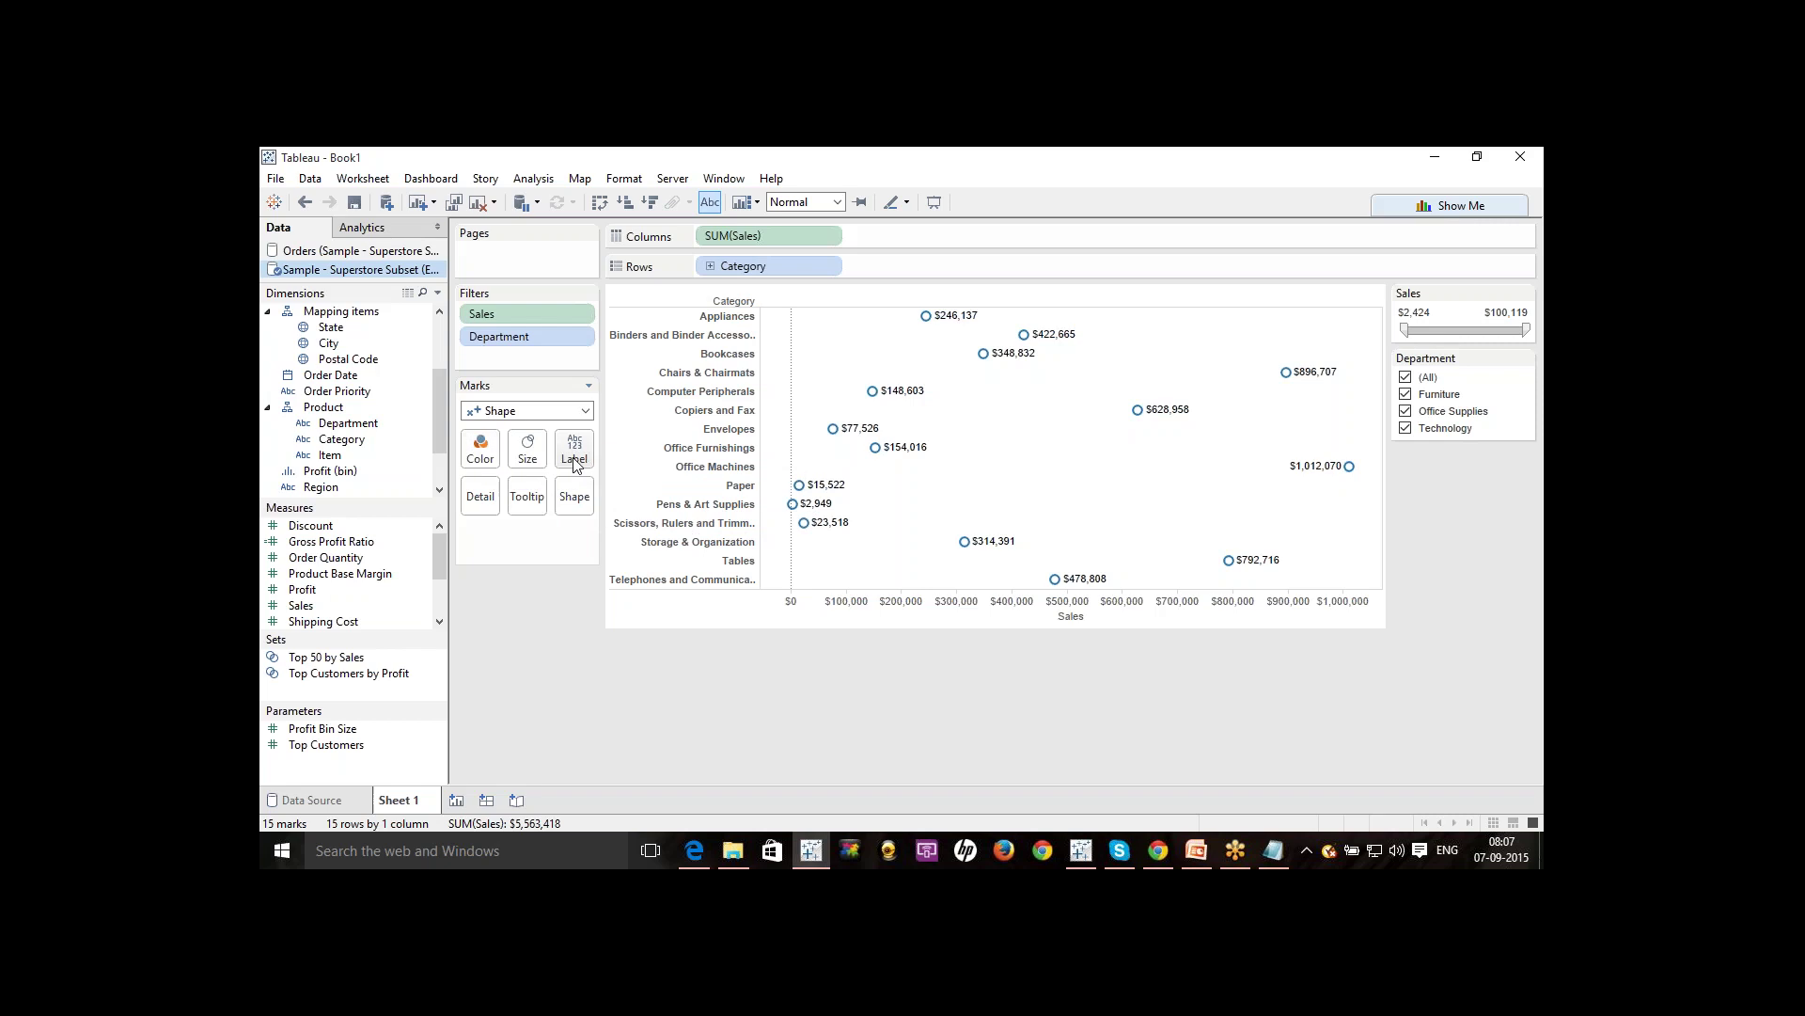
Change the mark type of the Sales by Category chart to Bar and color the bars by Department.
click(551, 418)
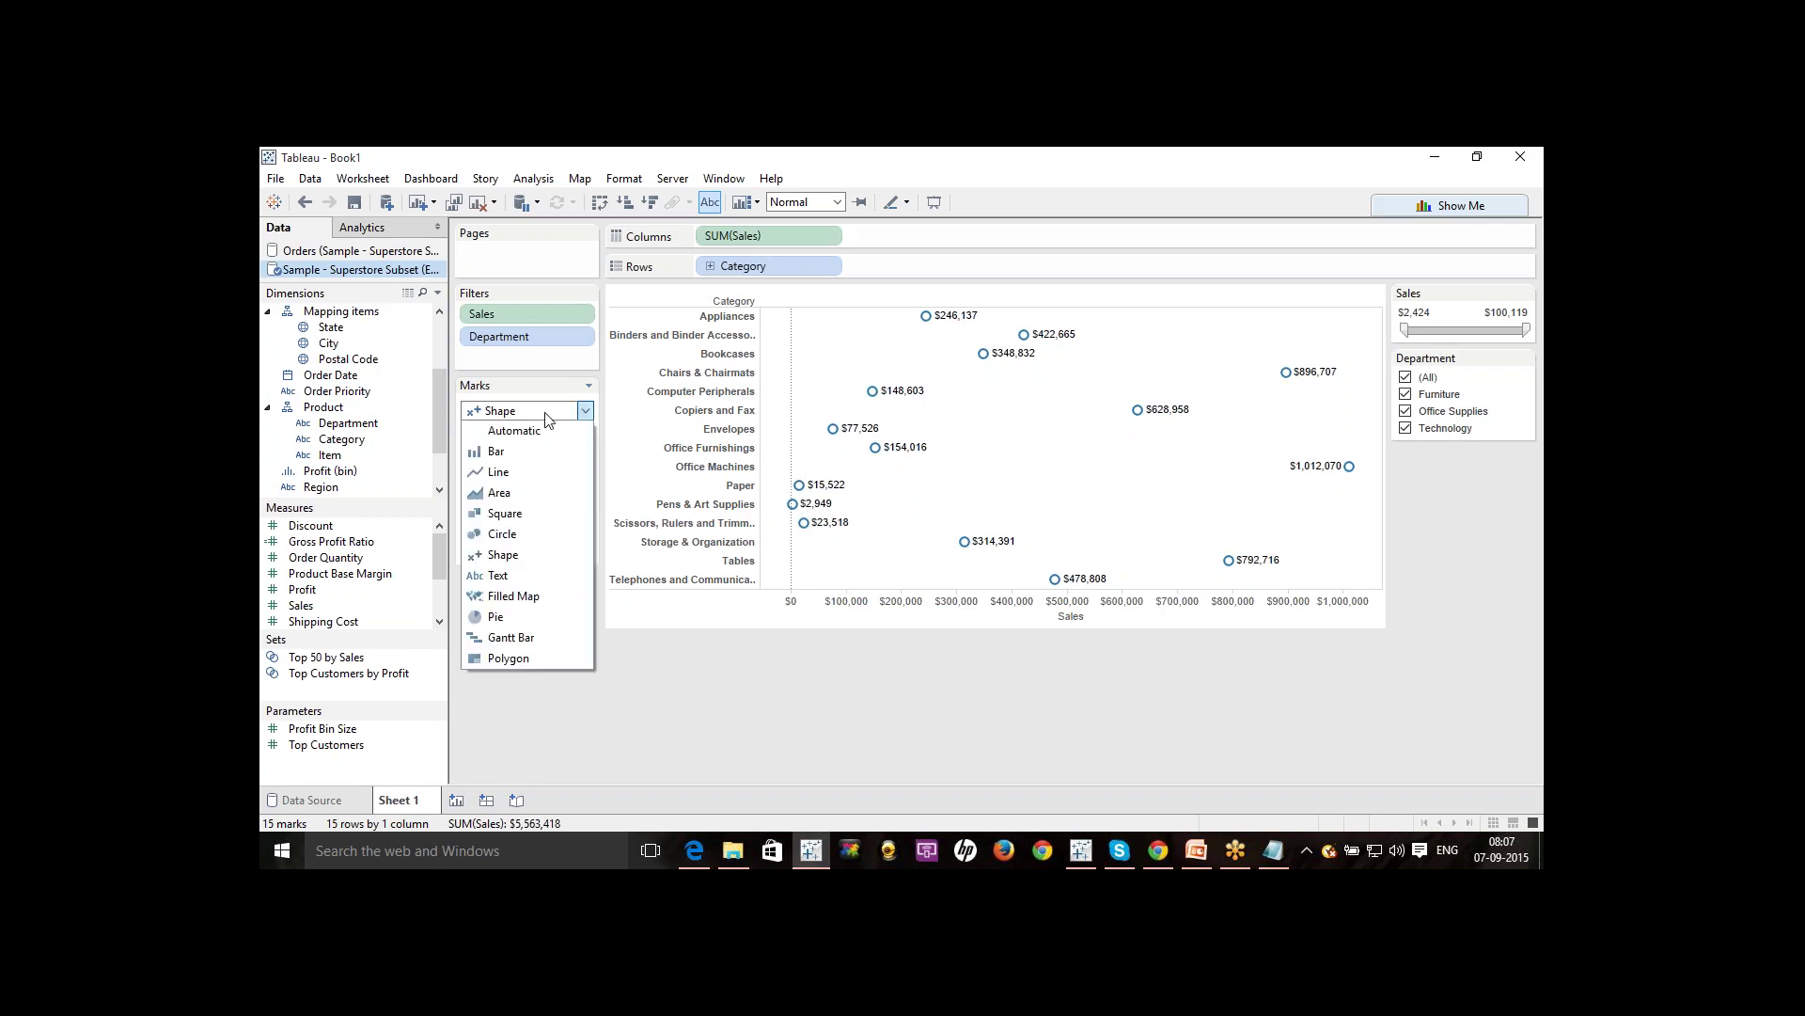
click(519, 446)
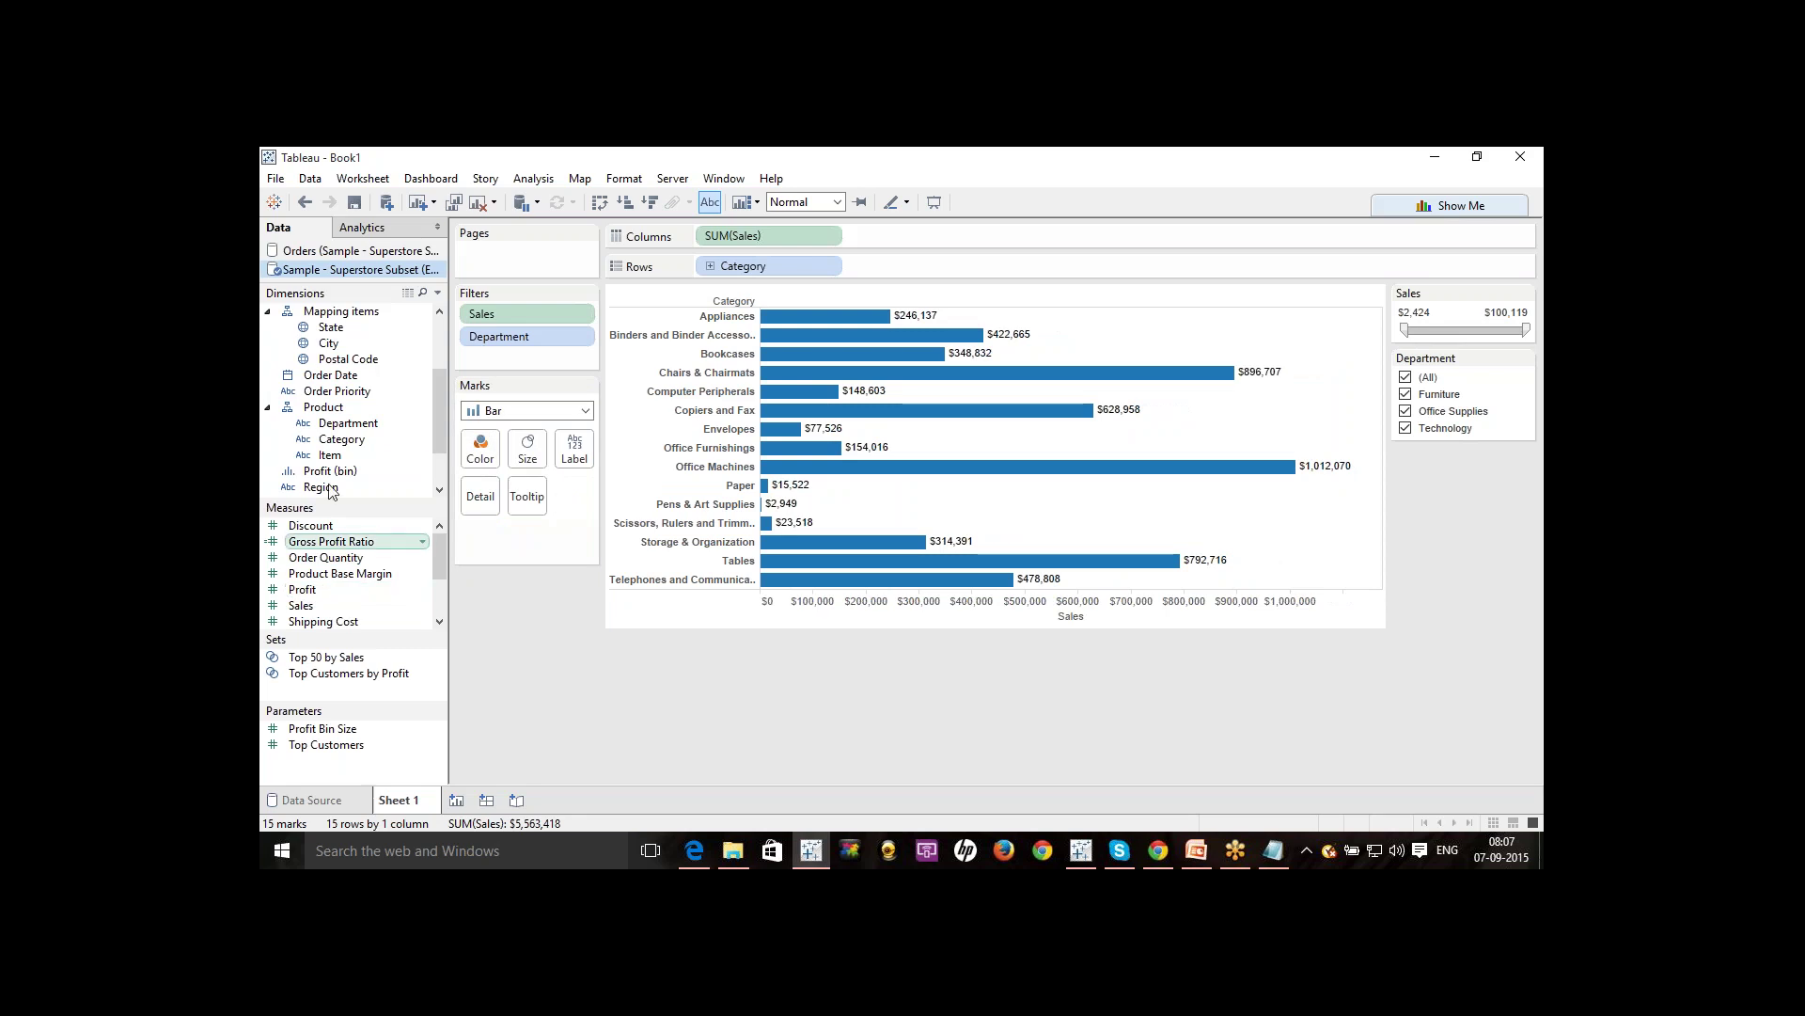
drag(481, 442, 481, 444)
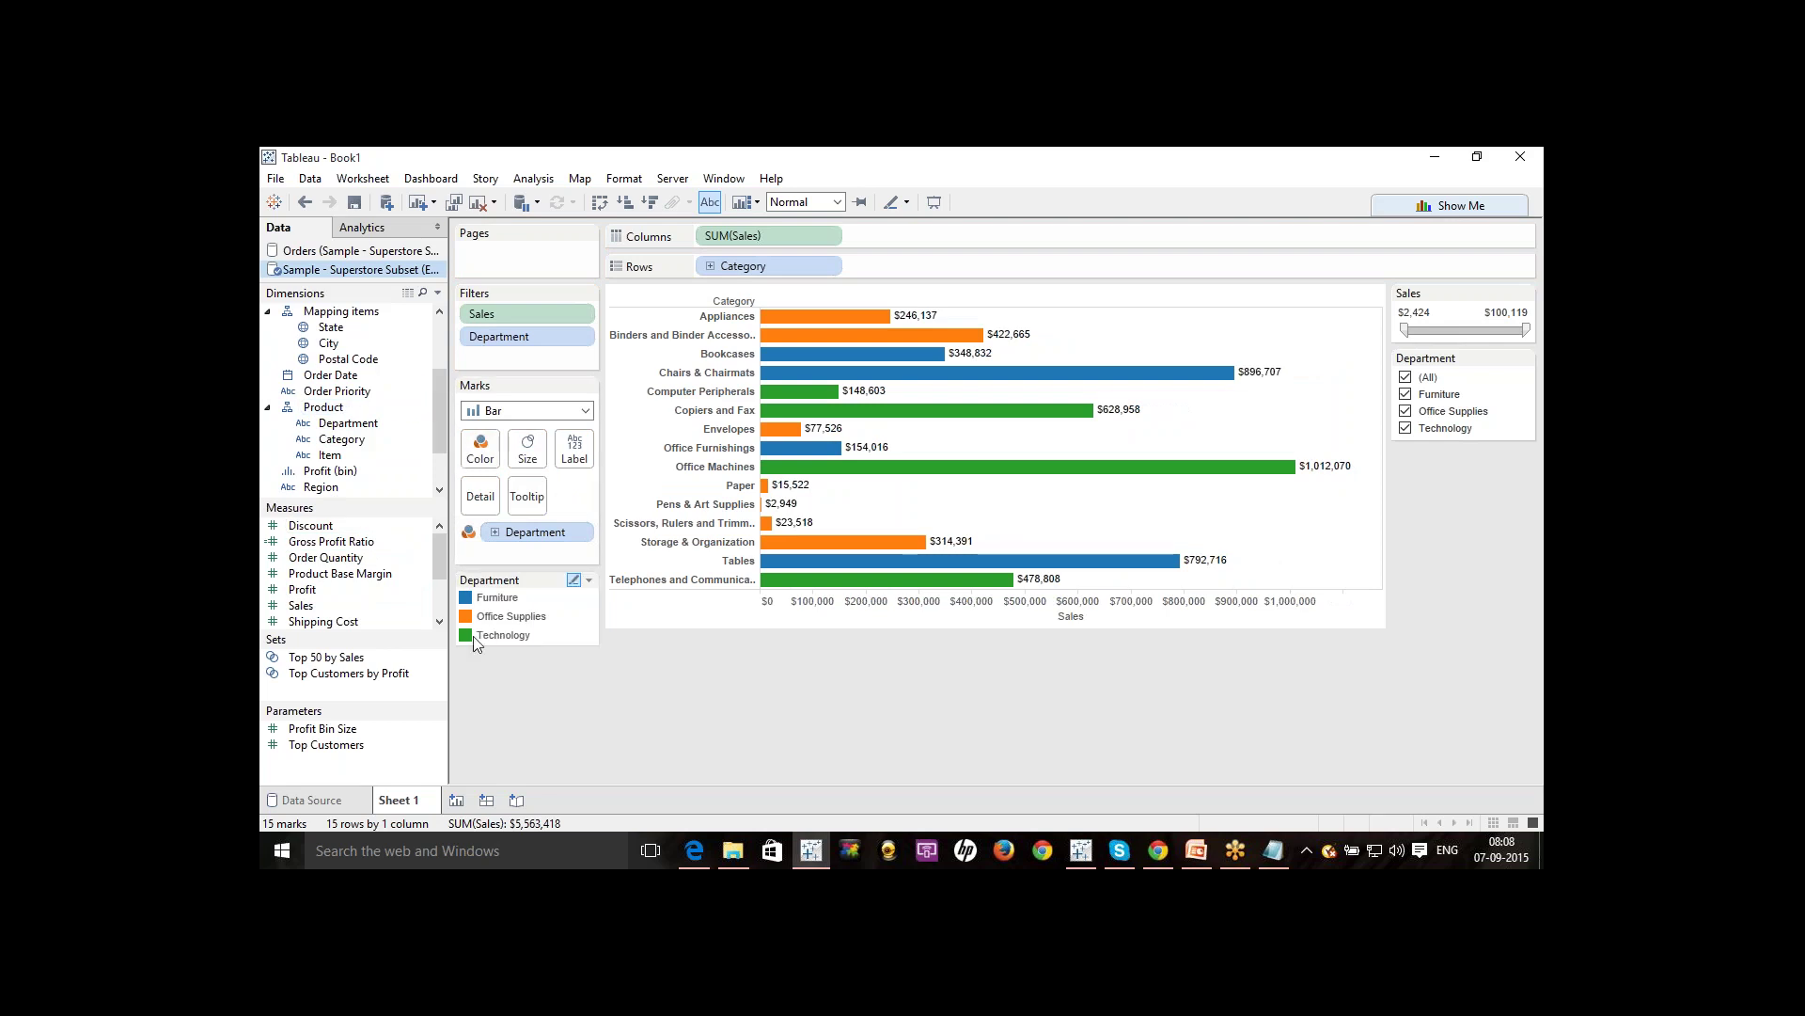
Highlight the Furniture, Office Supplies and Technology bars in turn from the Department color legend, and clear the highlighting.
click(498, 598)
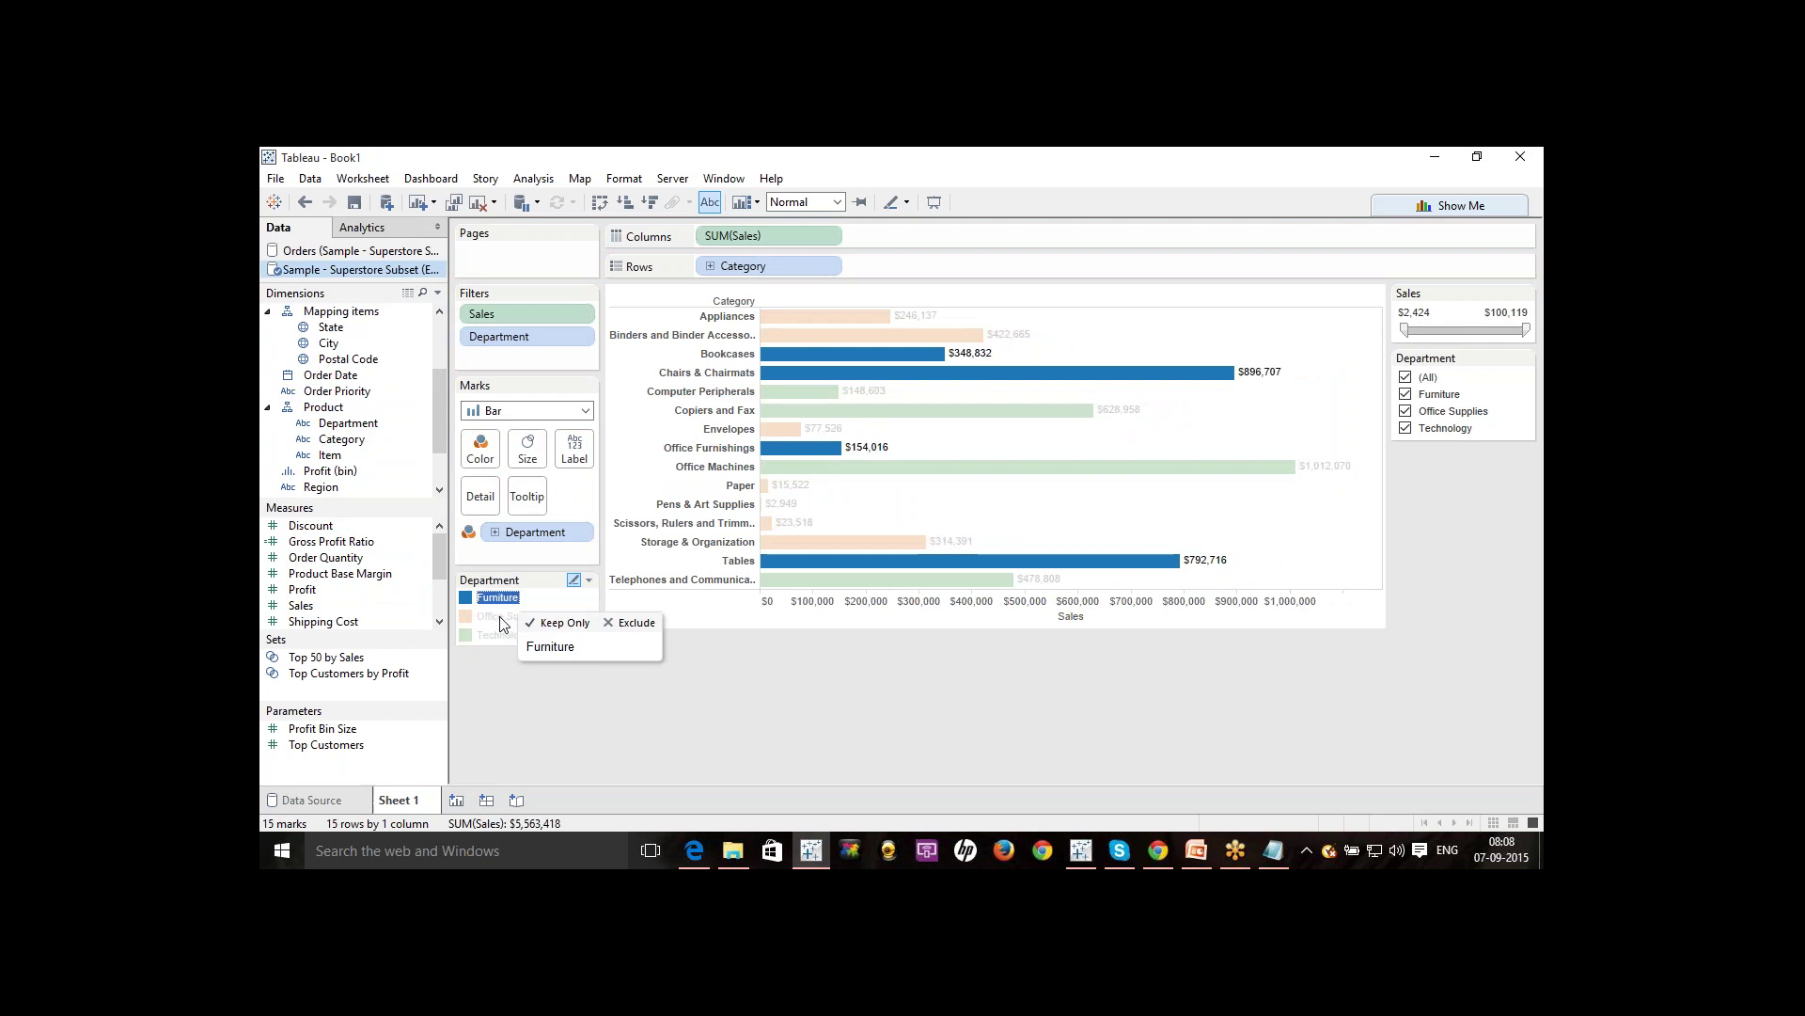
click(499, 616)
click(500, 635)
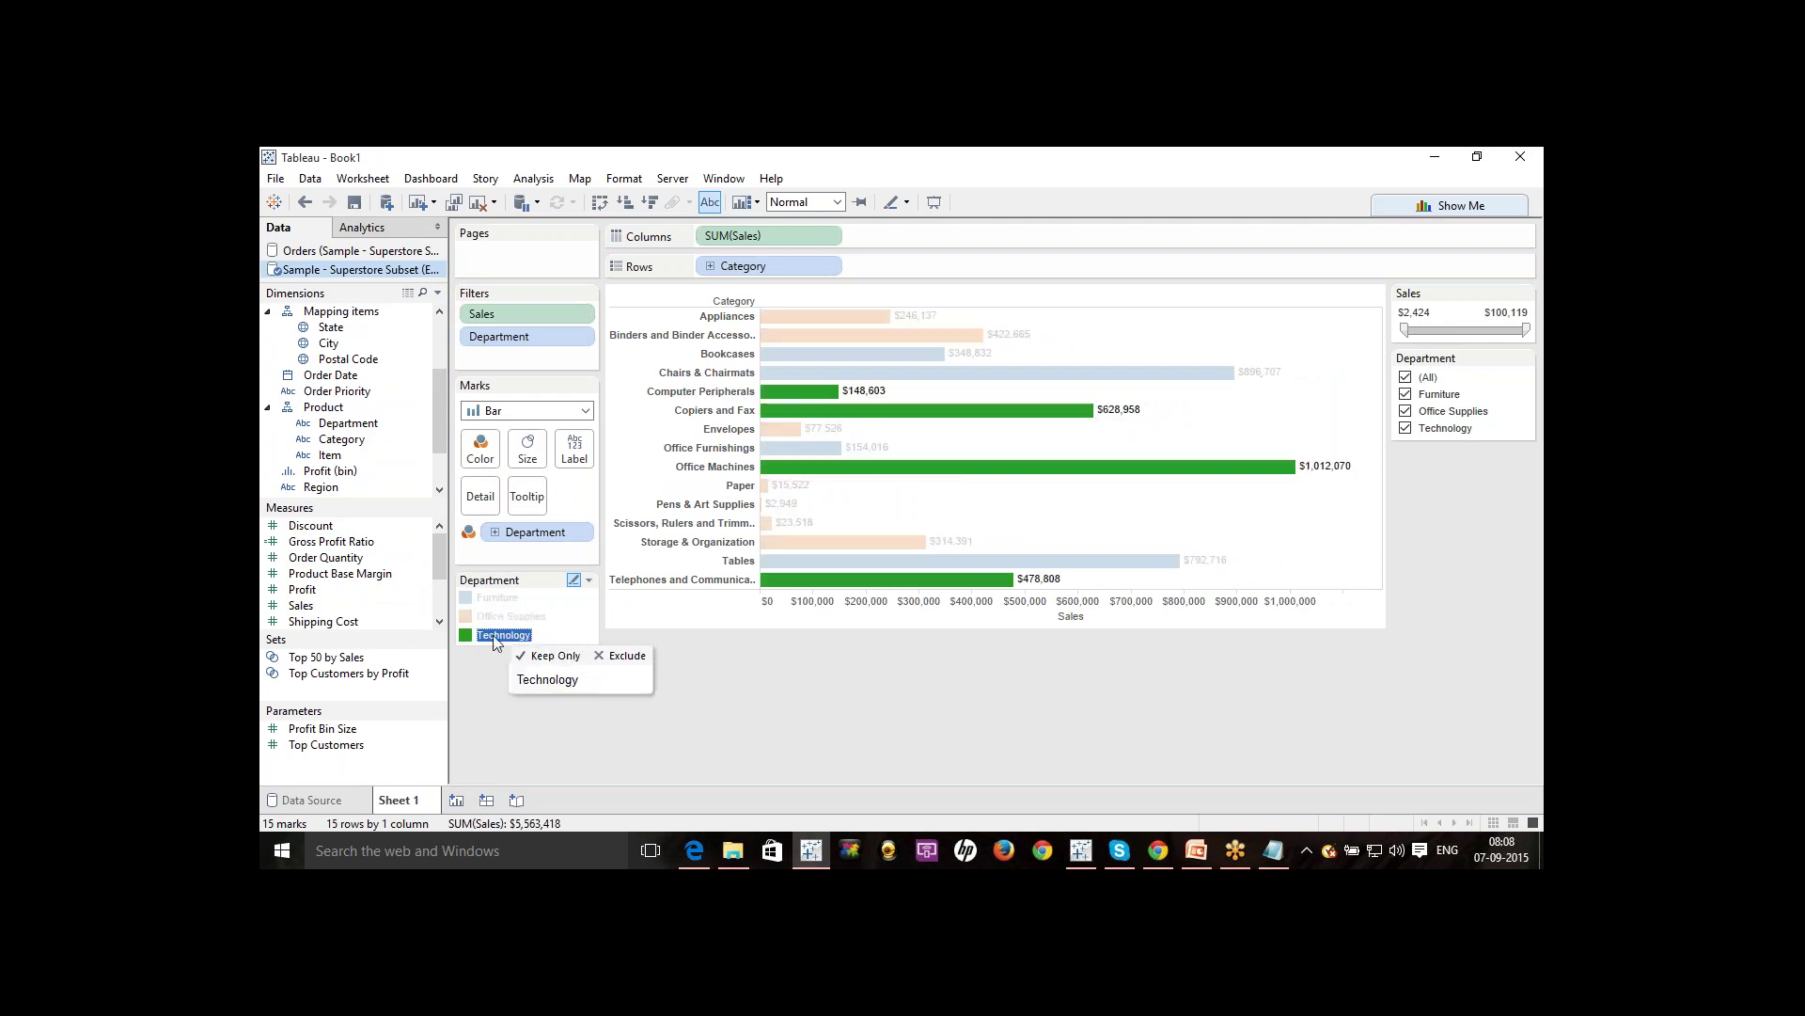
click(534, 707)
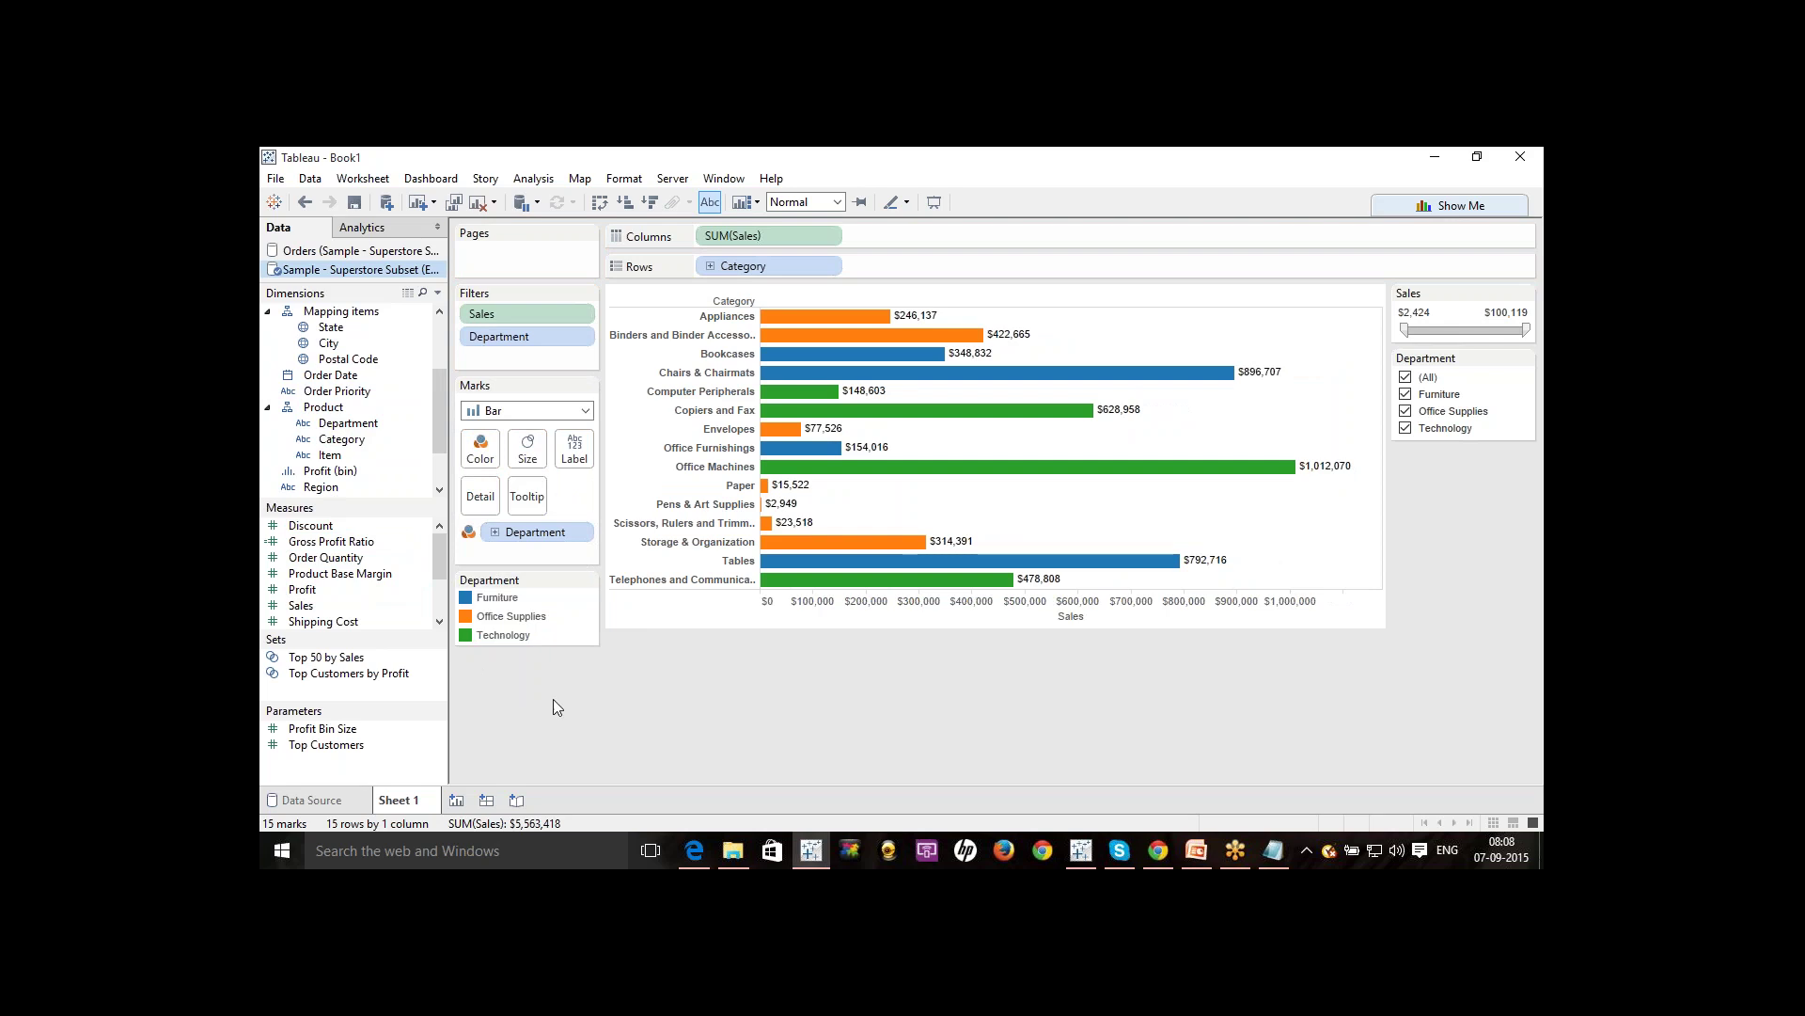
click(480, 620)
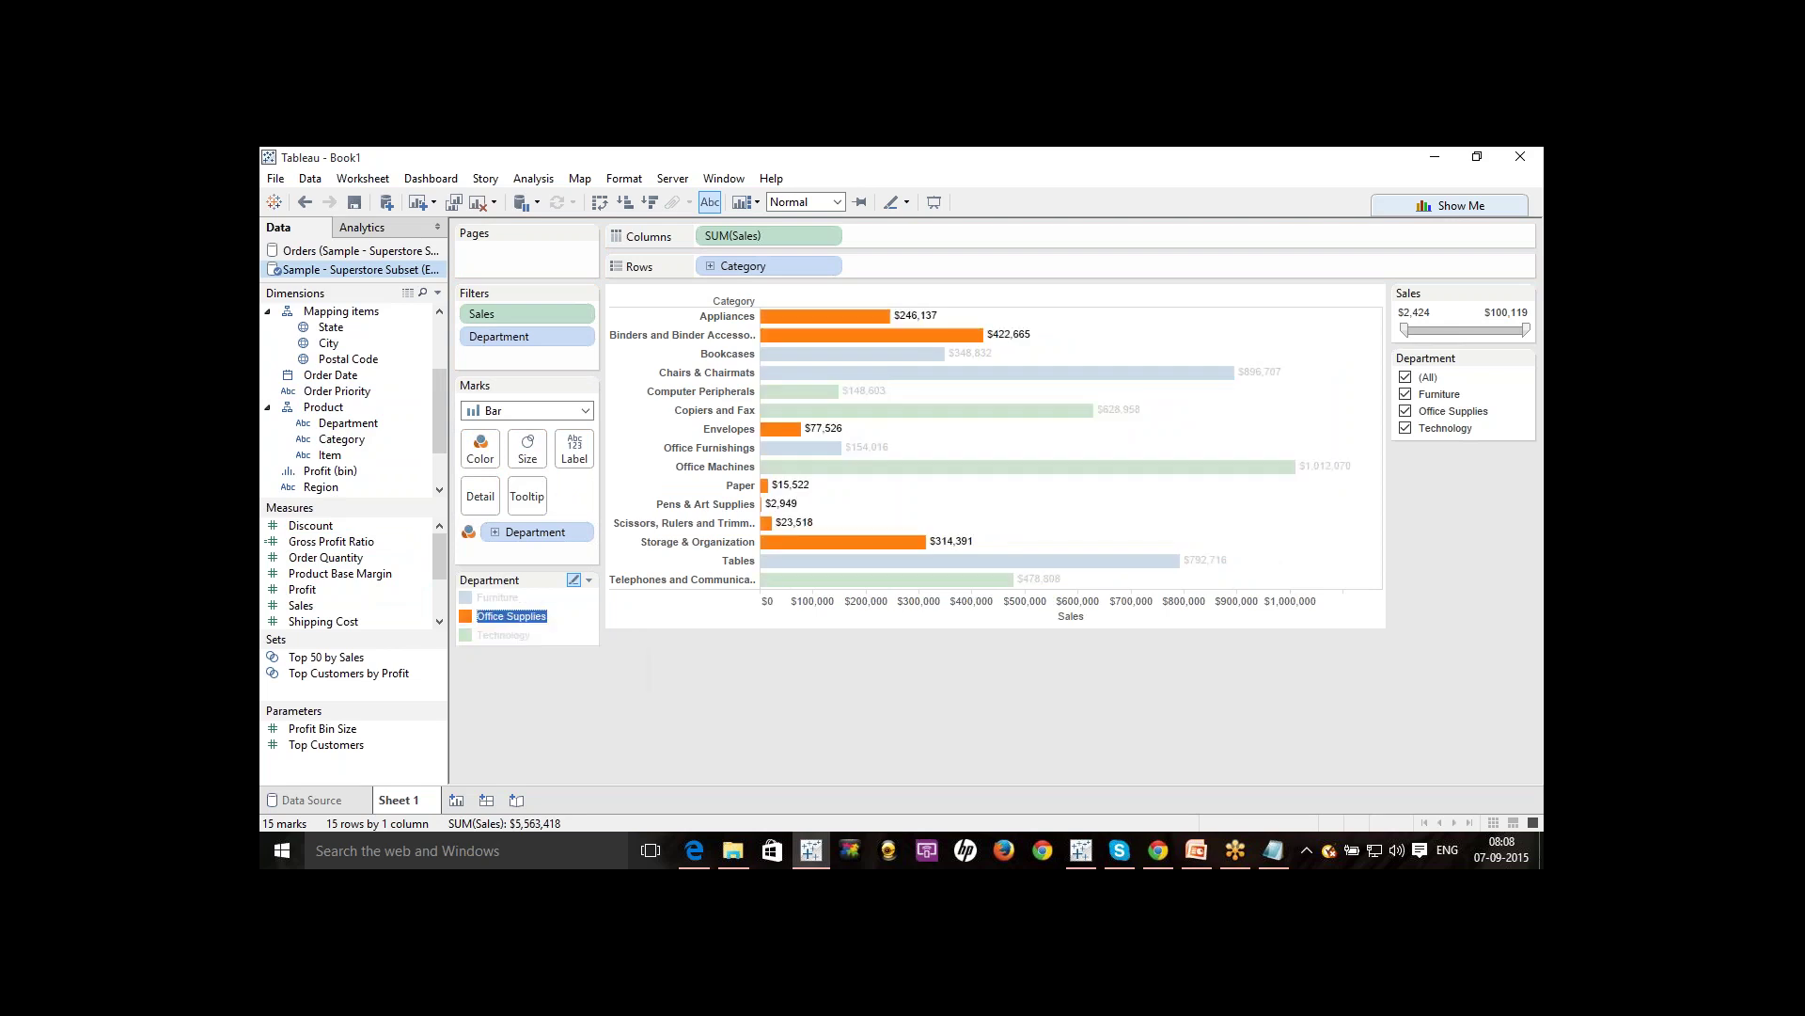
click(489, 597)
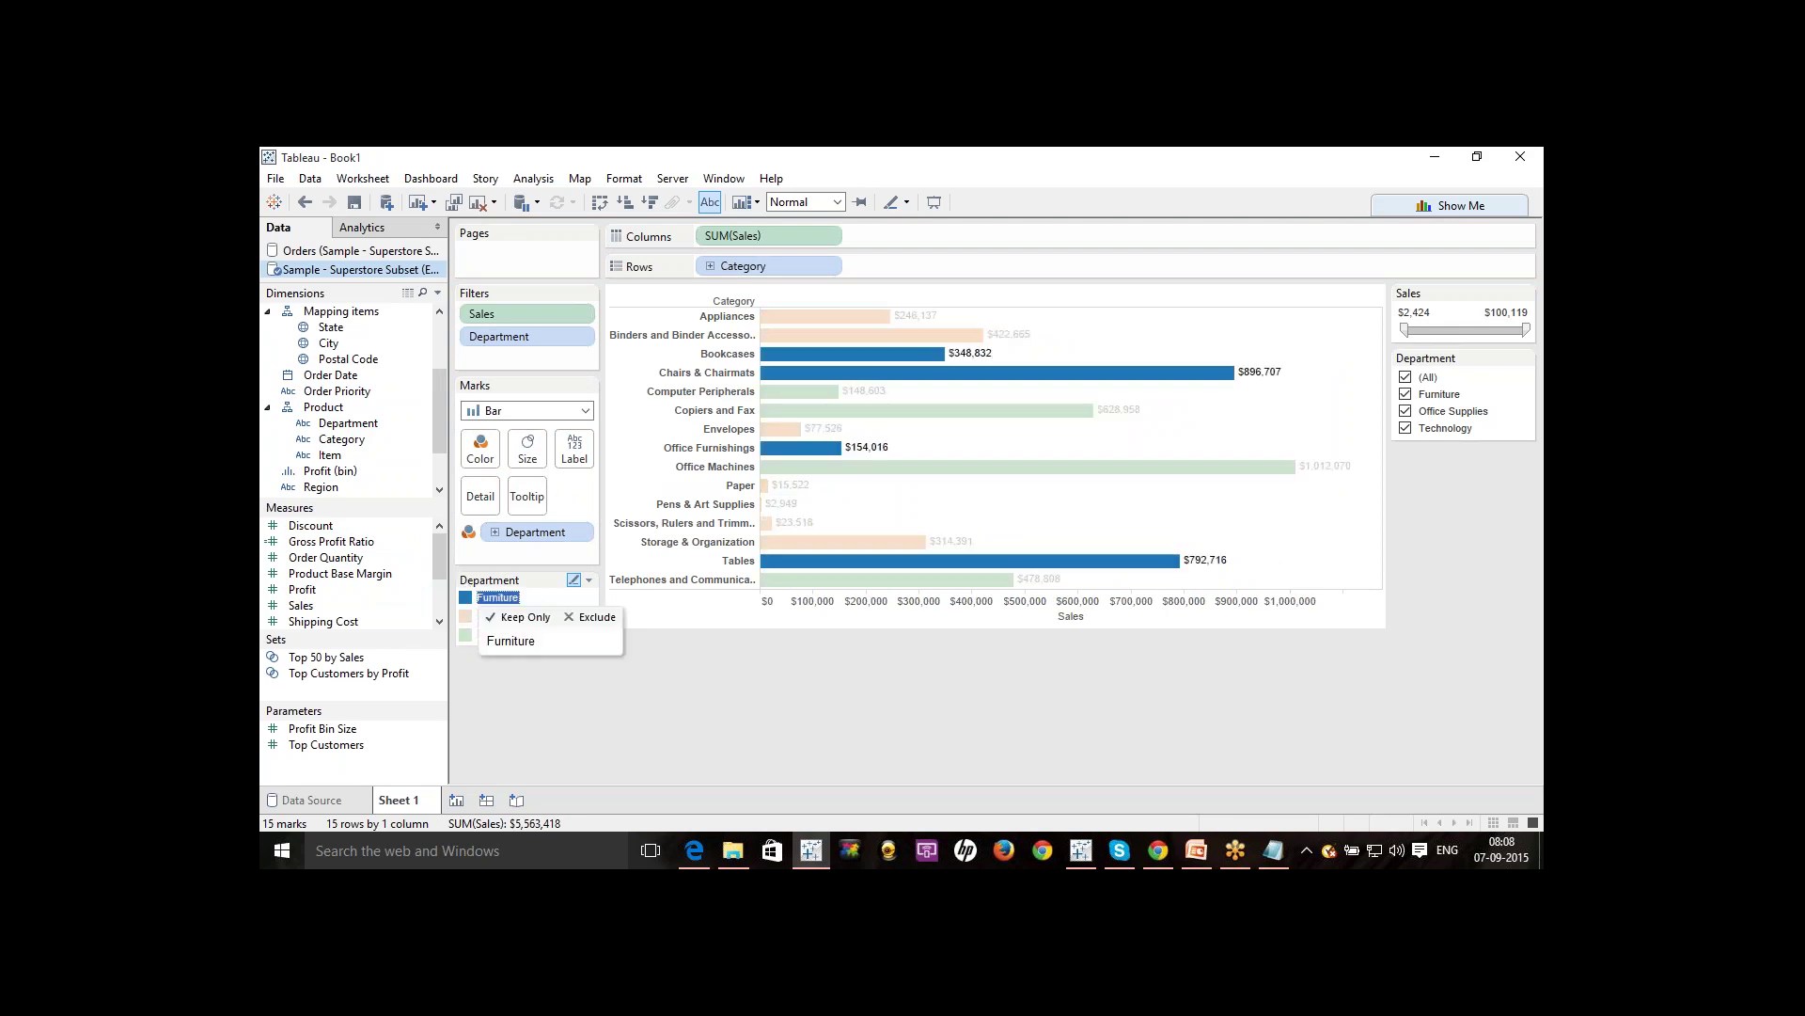
click(472, 713)
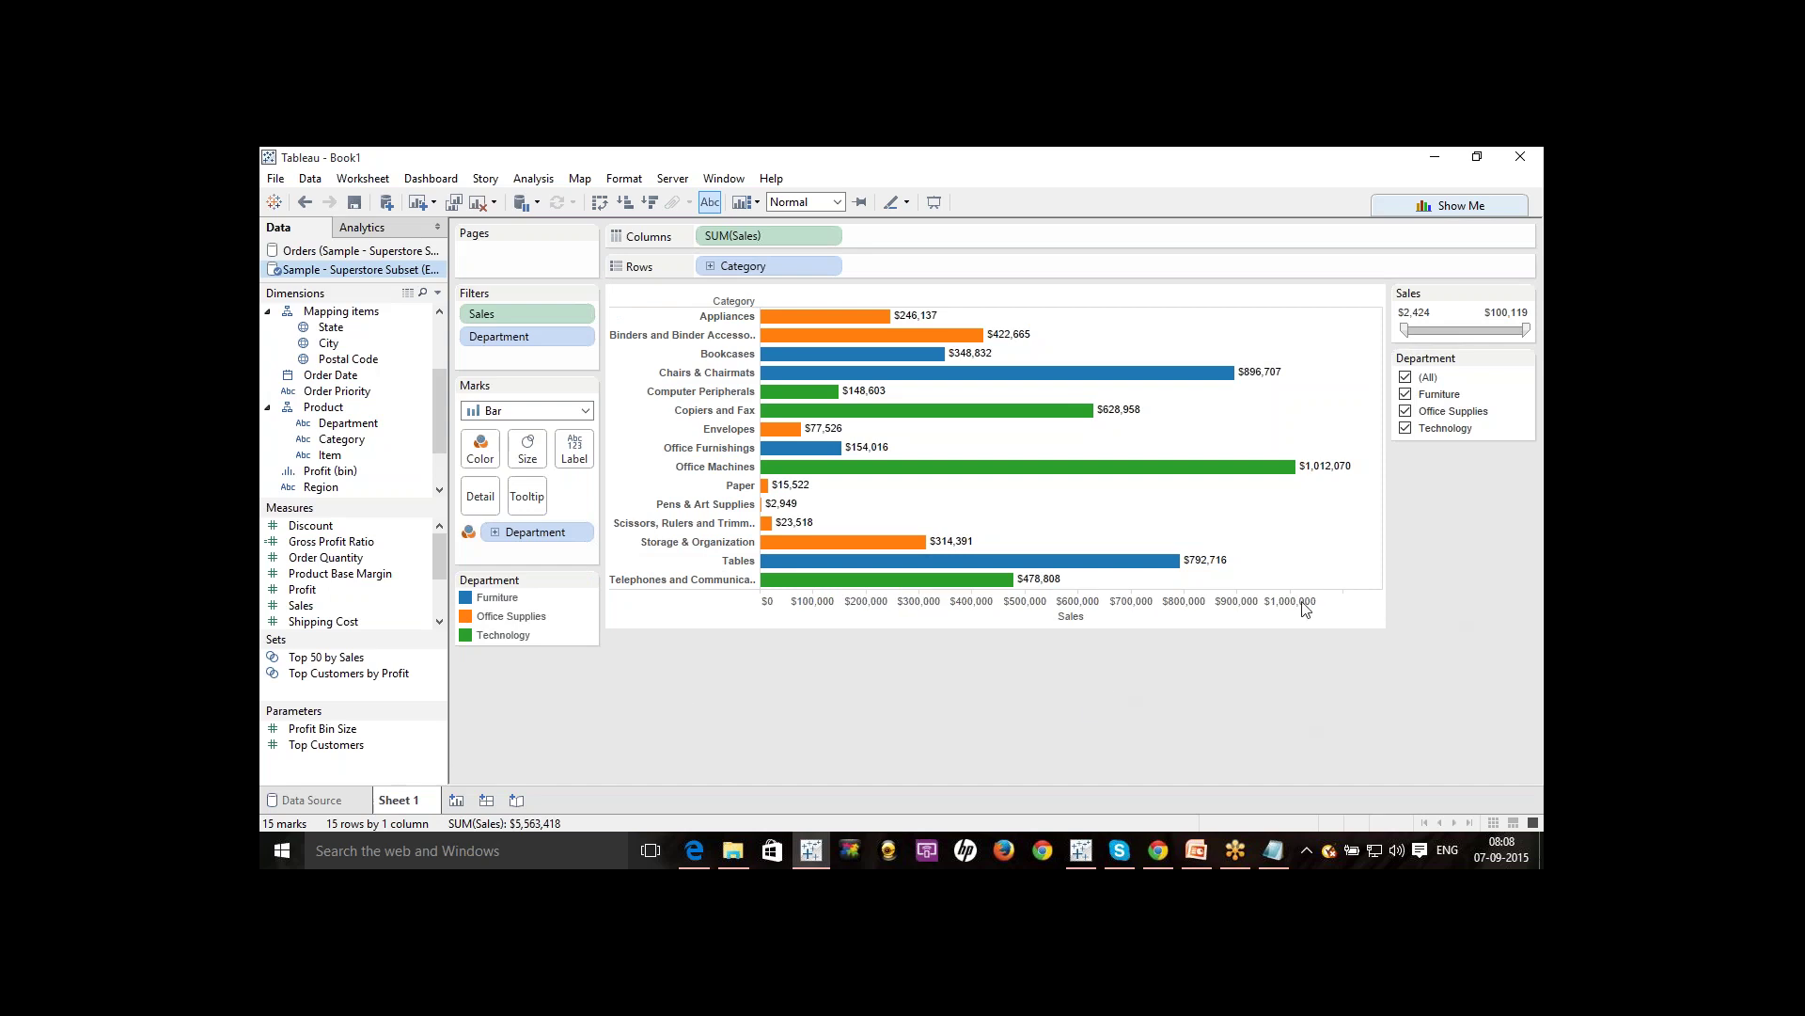
Group the chart rows by Department by adding it ahead of Category on the Rows shelf.
mouse_move(882, 589)
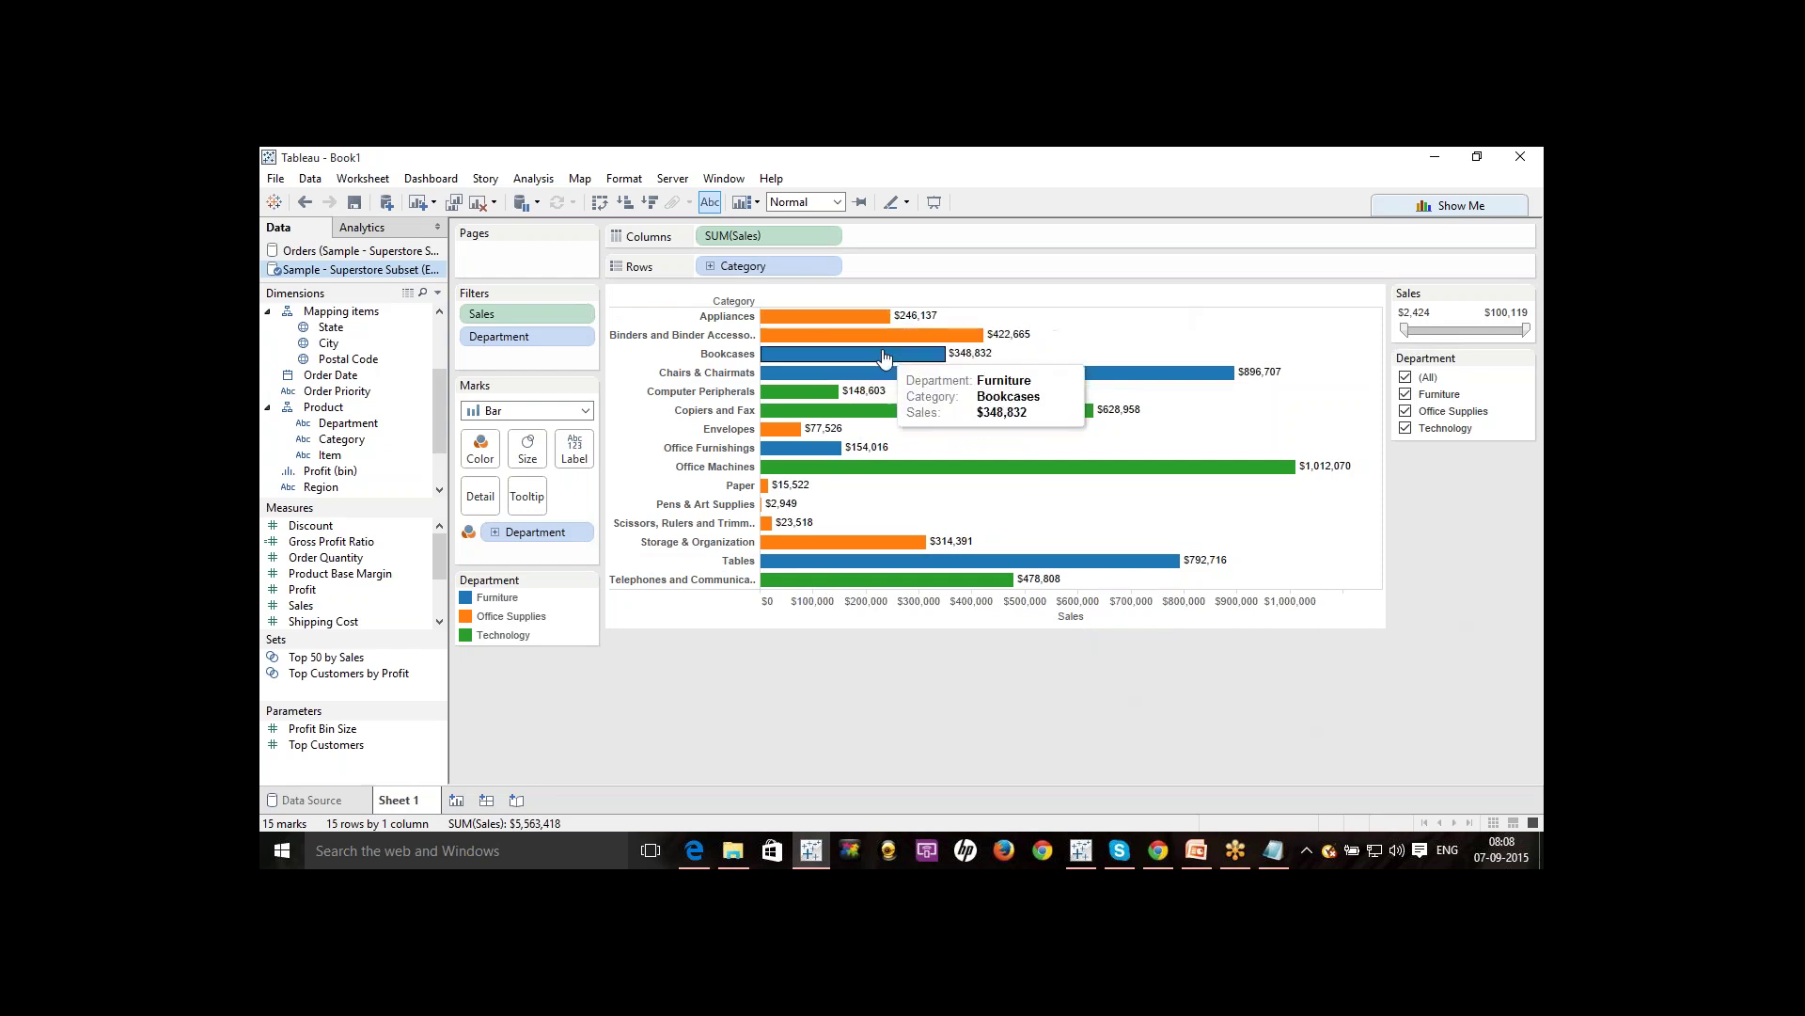
mouse_move(868, 481)
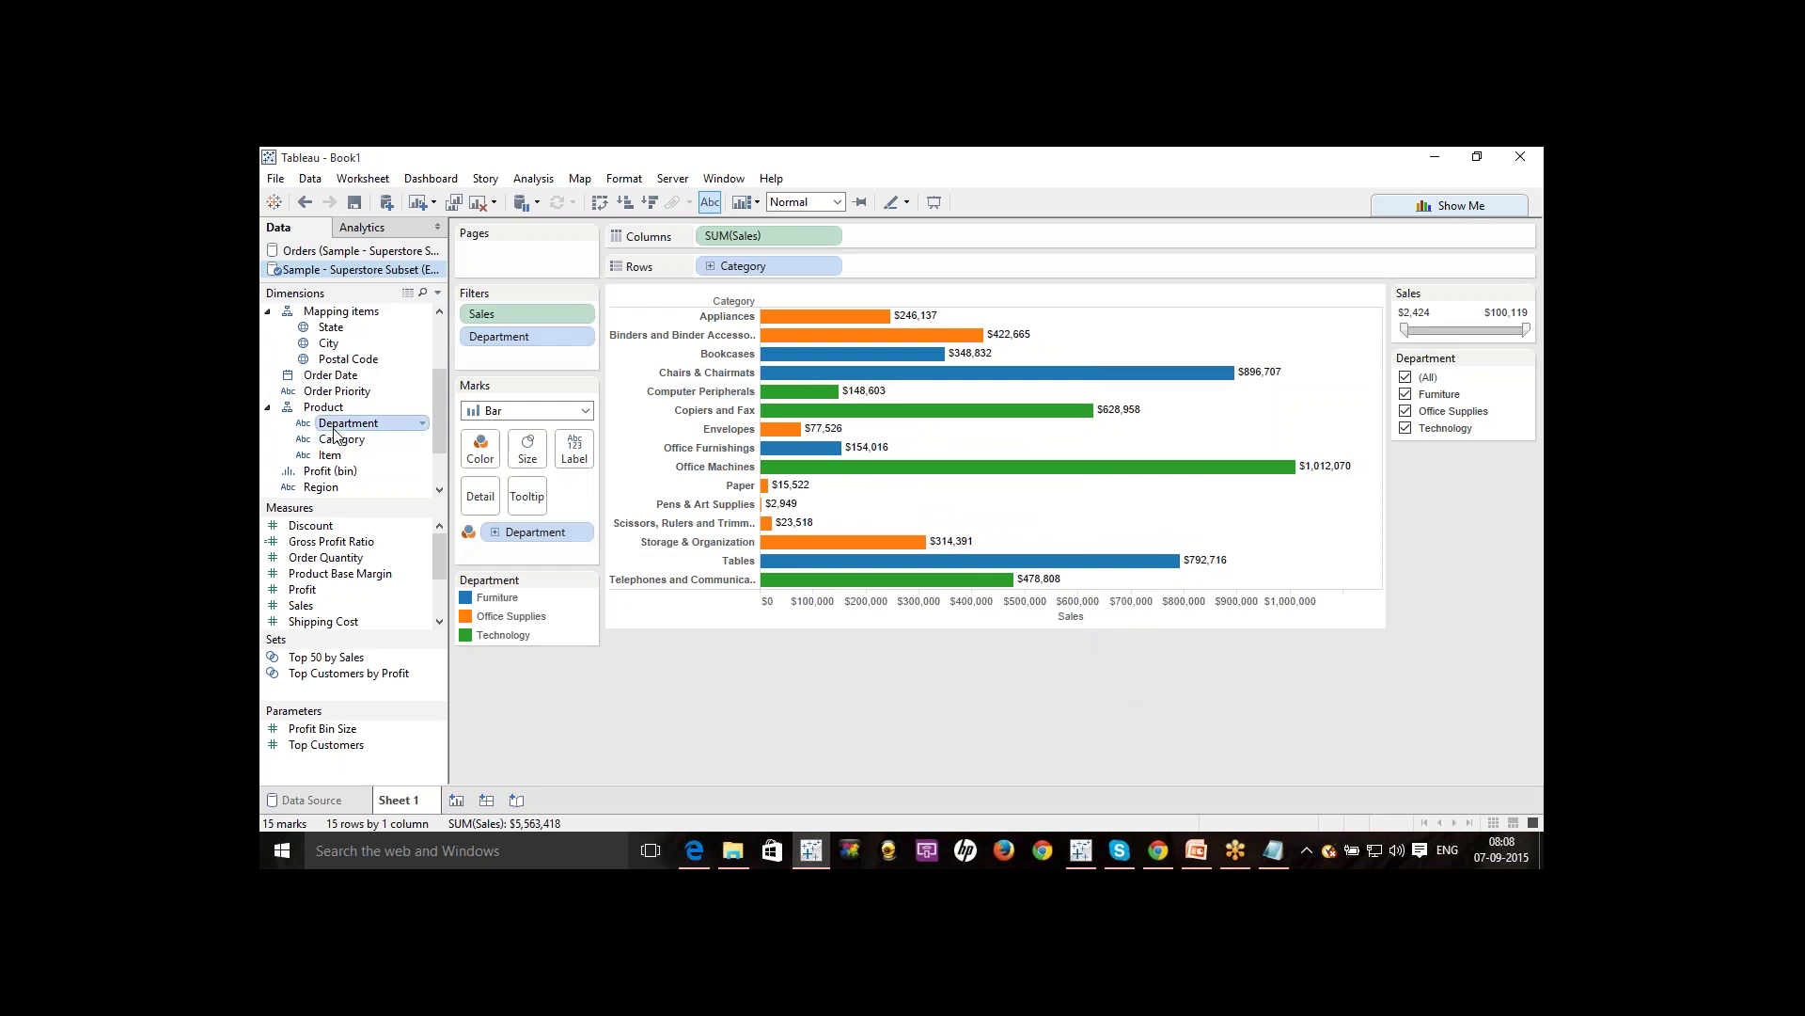
mouse_move(336, 430)
mouse_down()
mouse_move(649, 240)
mouse_move(700, 266)
mouse_up()
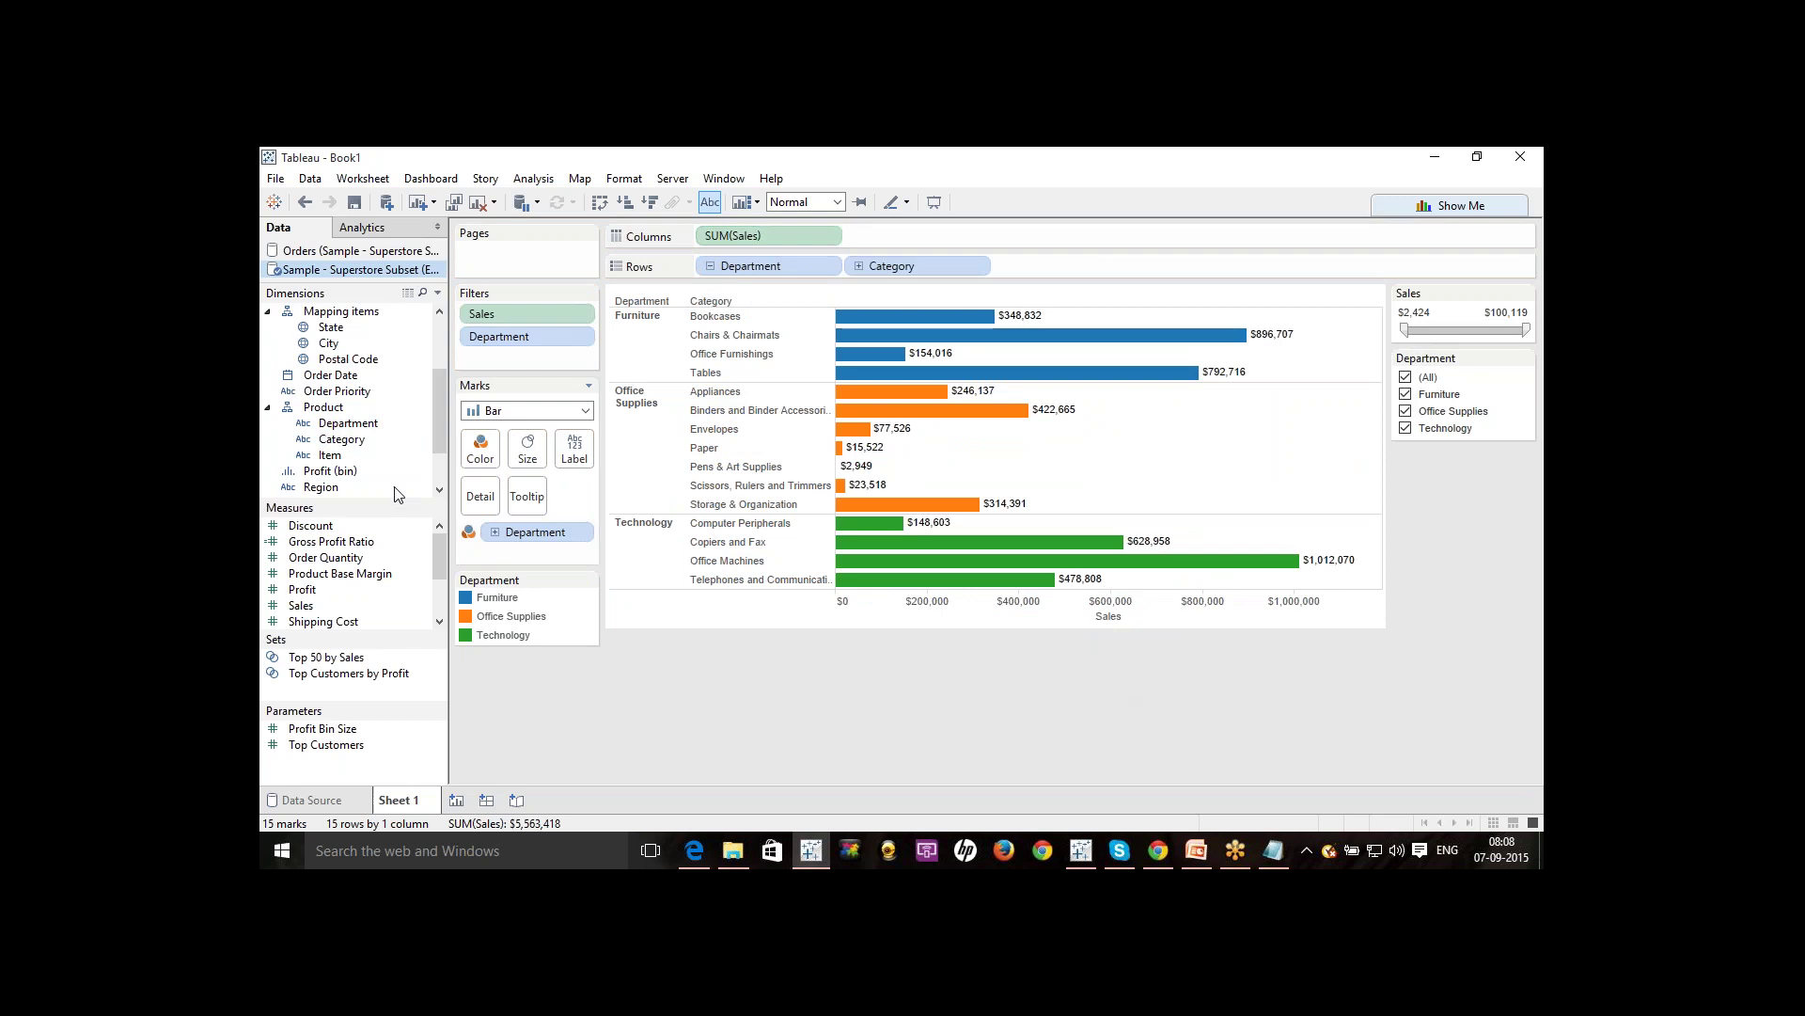
Add Profit beside Sales on the Columns shelf and show the worksheet's Summary card.
drag(302, 589, 874, 235)
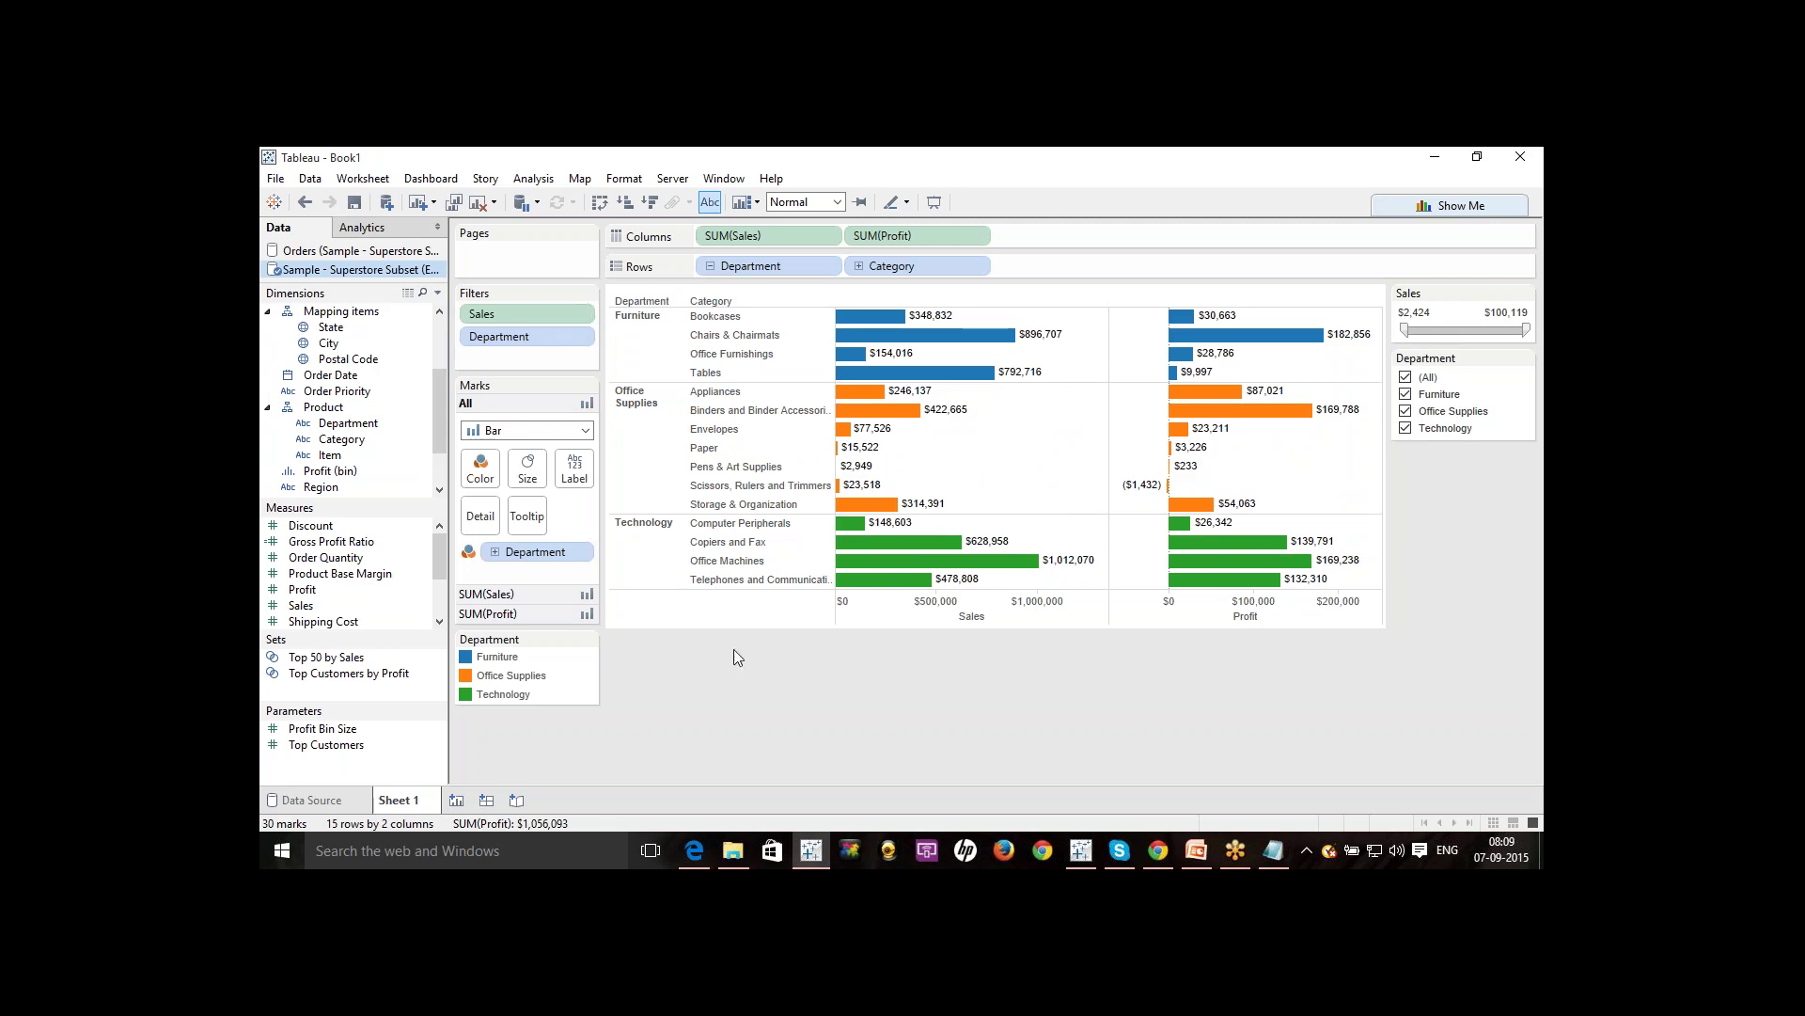
right_click(922, 691)
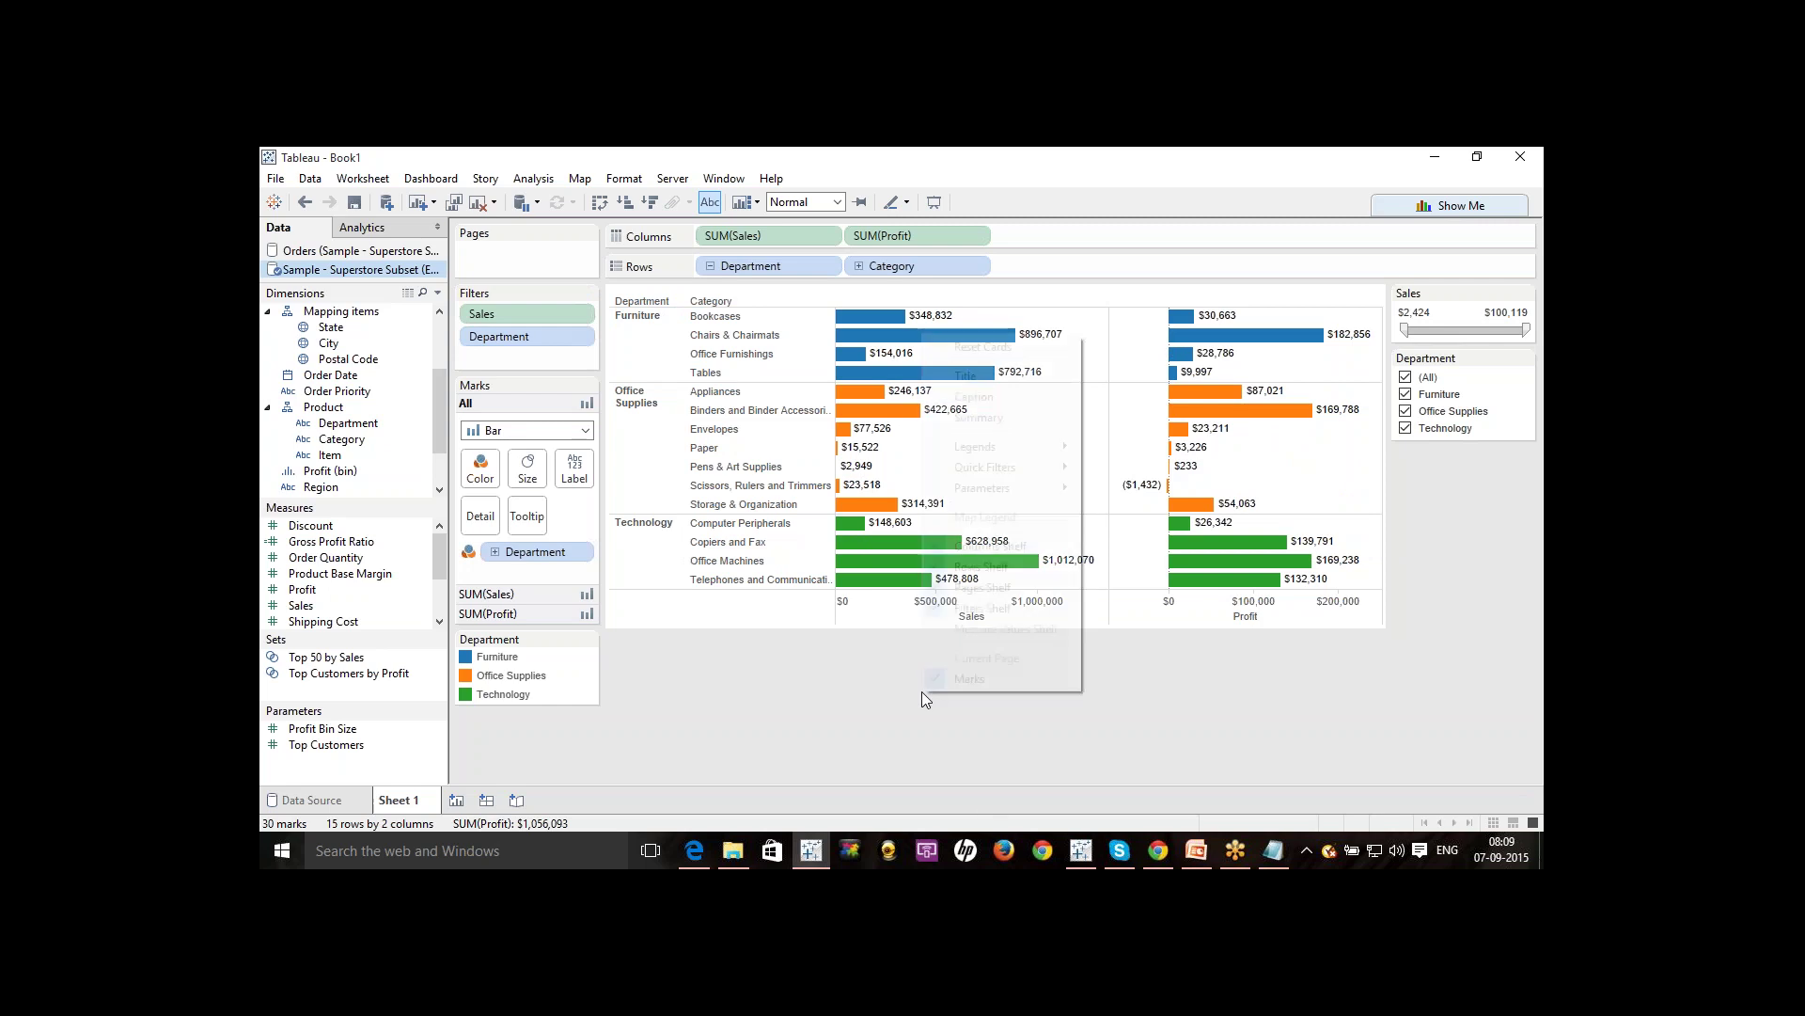
click(989, 418)
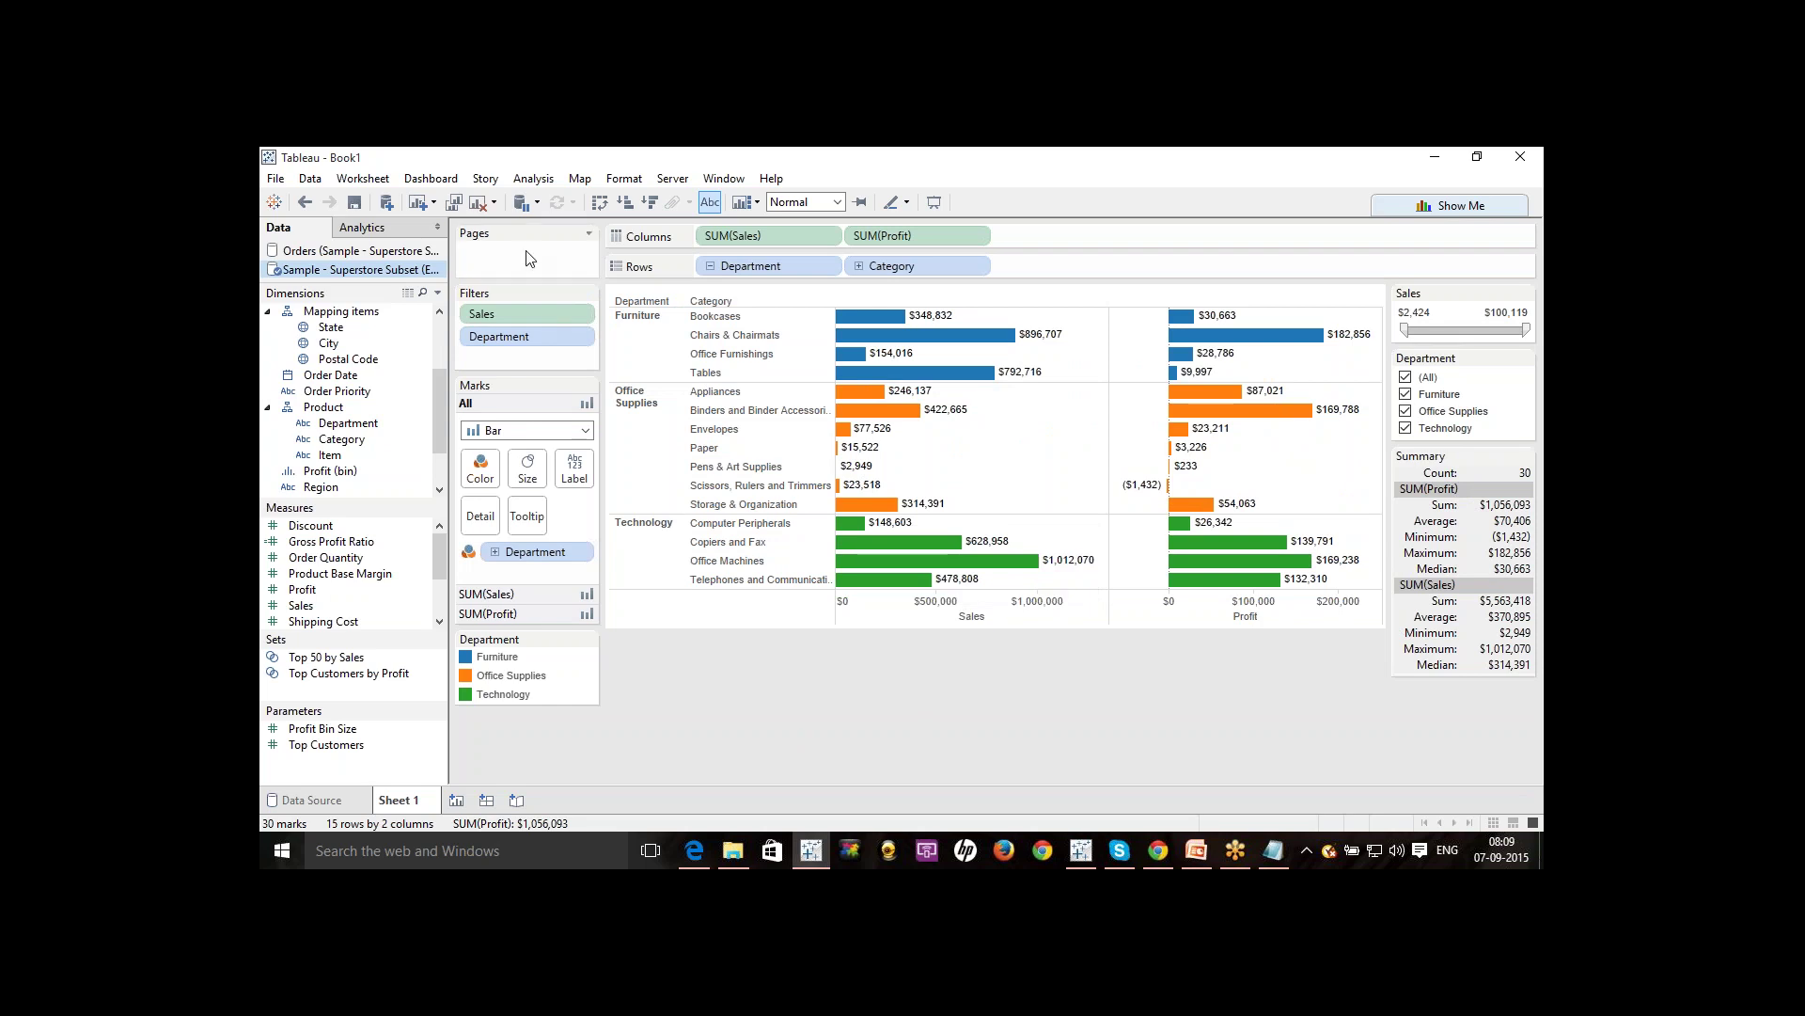
Add a new blank worksheet, and briefly view the Show Me chart types and the heat map requirements.
click(457, 800)
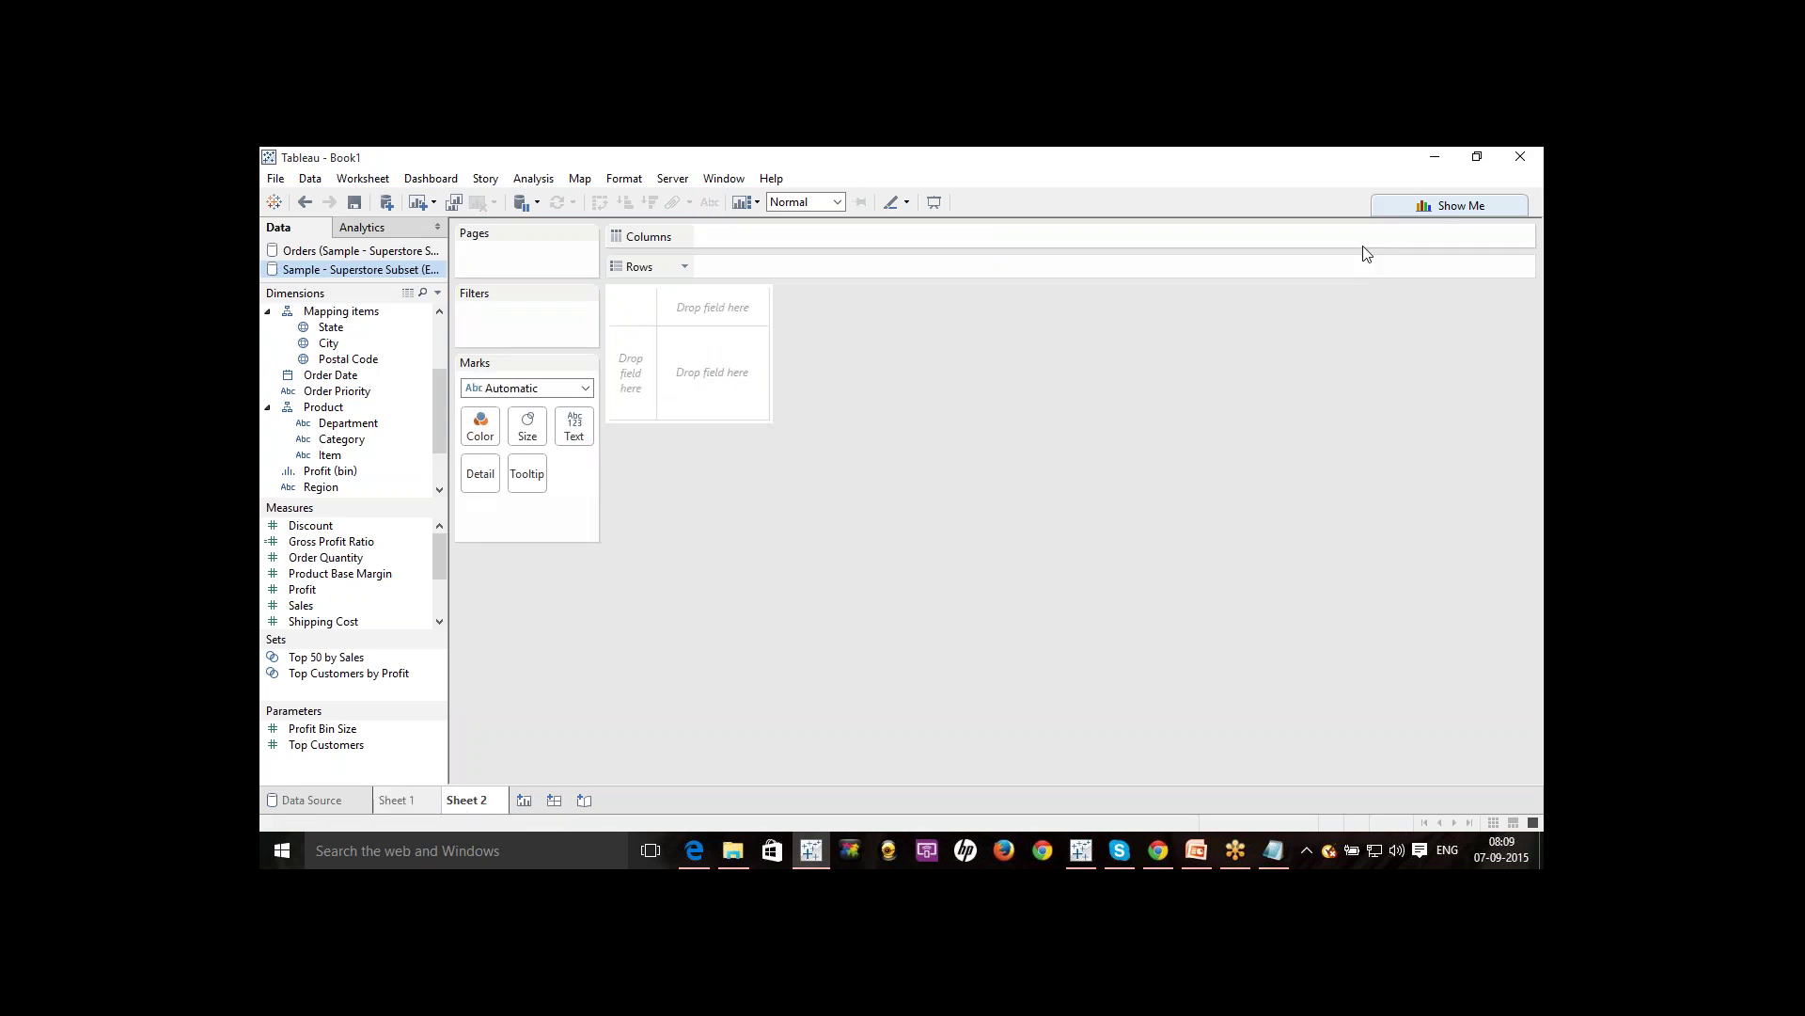
click(1440, 207)
click(1443, 207)
click(1443, 207)
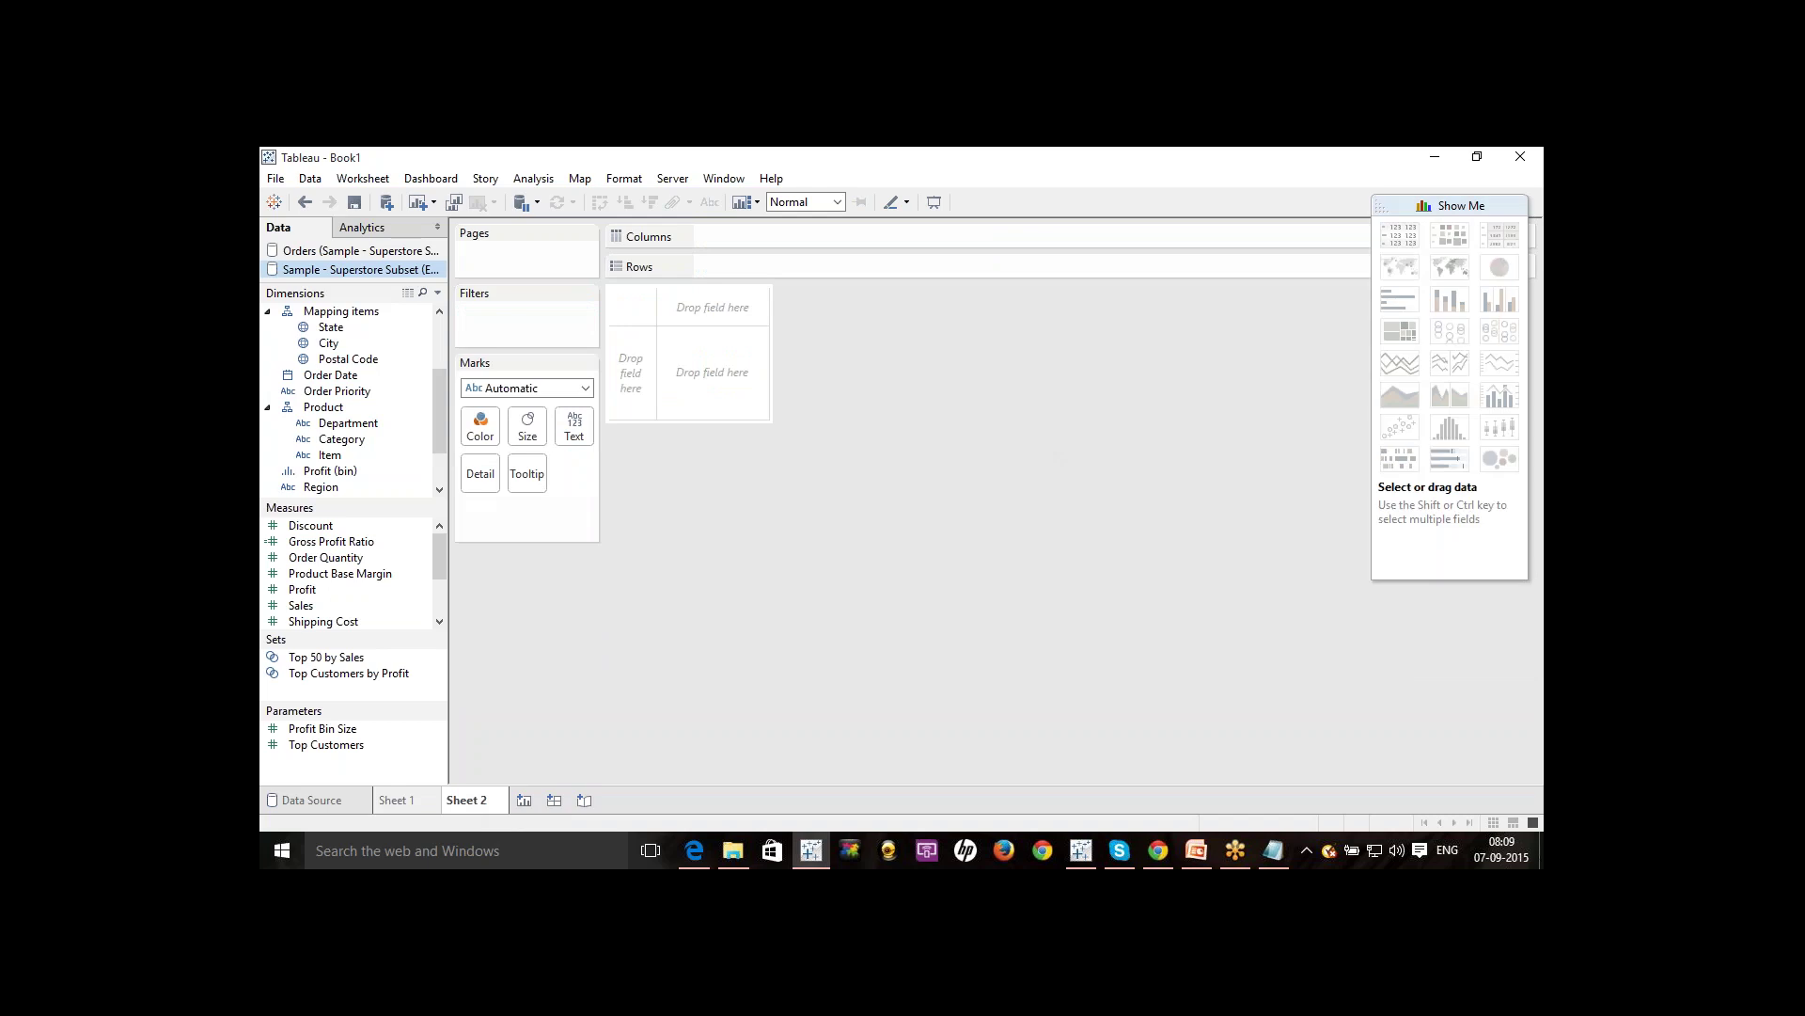
drag(1443, 207, 504, 261)
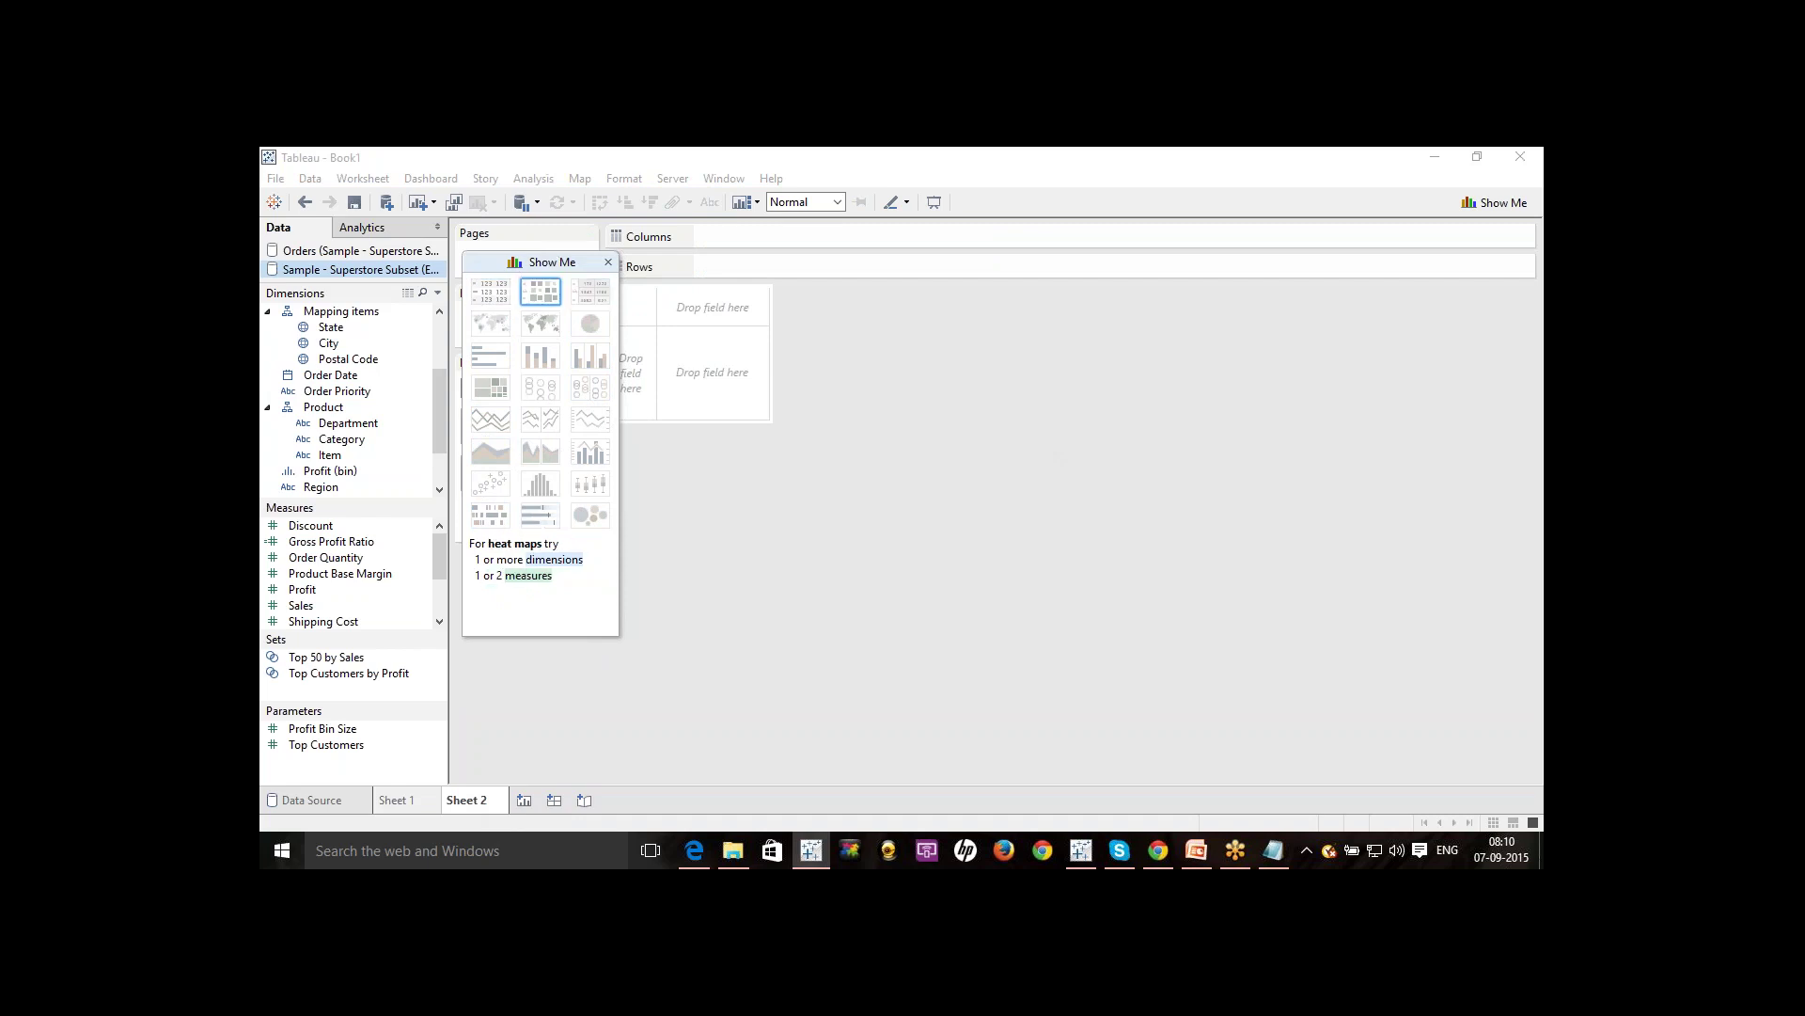
click(609, 263)
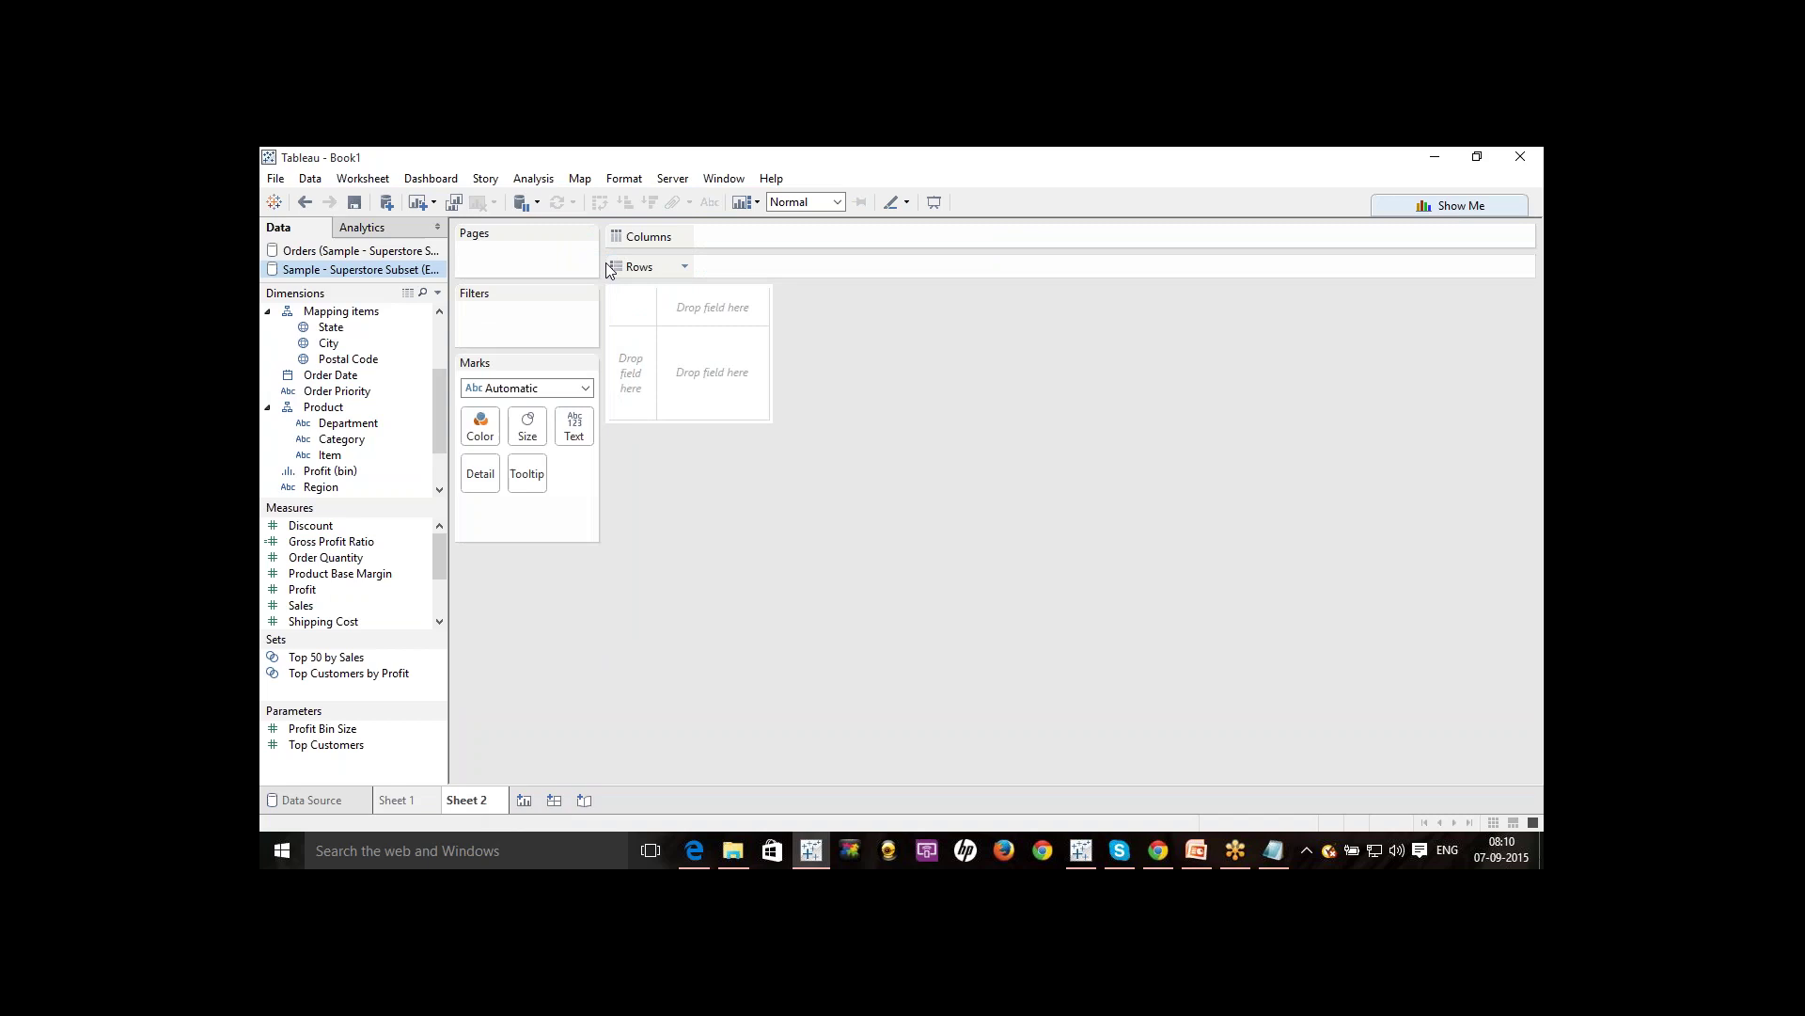
Select Sales and Department together, and examine which Show Me chart types suit them, including pie charts, packed bubbles and heat maps.
click(1462, 206)
drag(1463, 206, 543, 348)
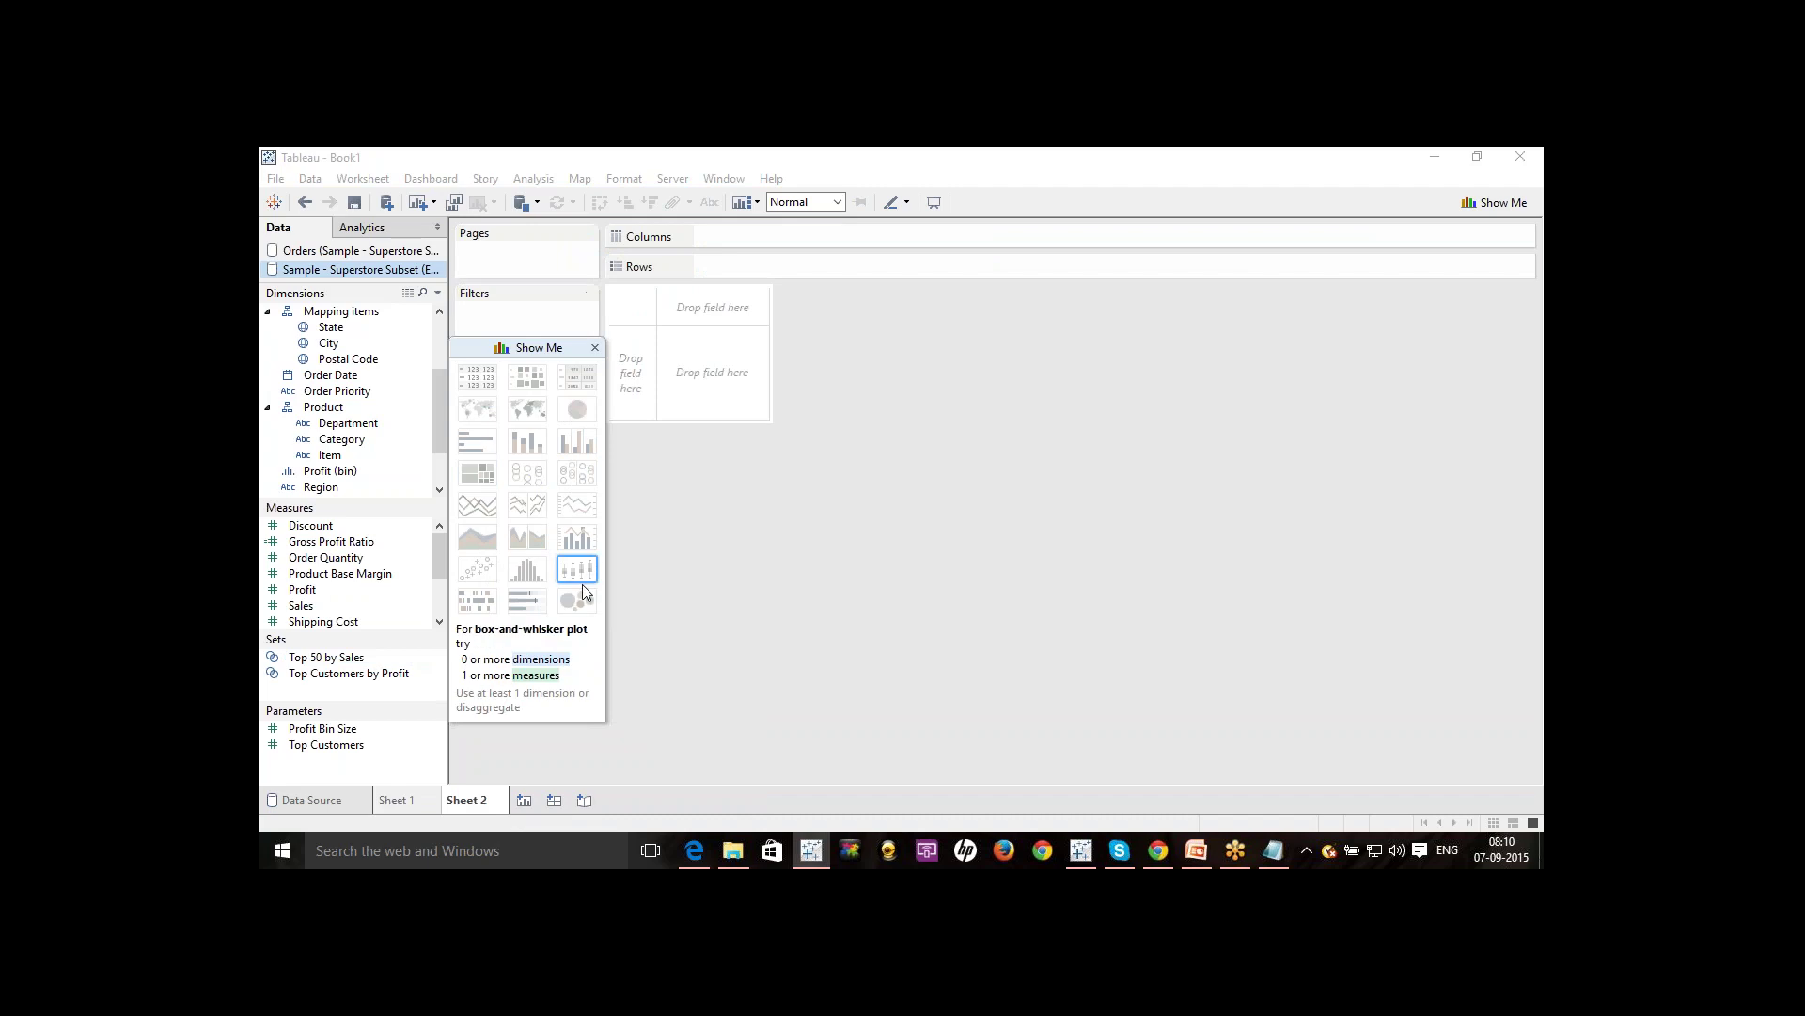
mouse_move(486, 602)
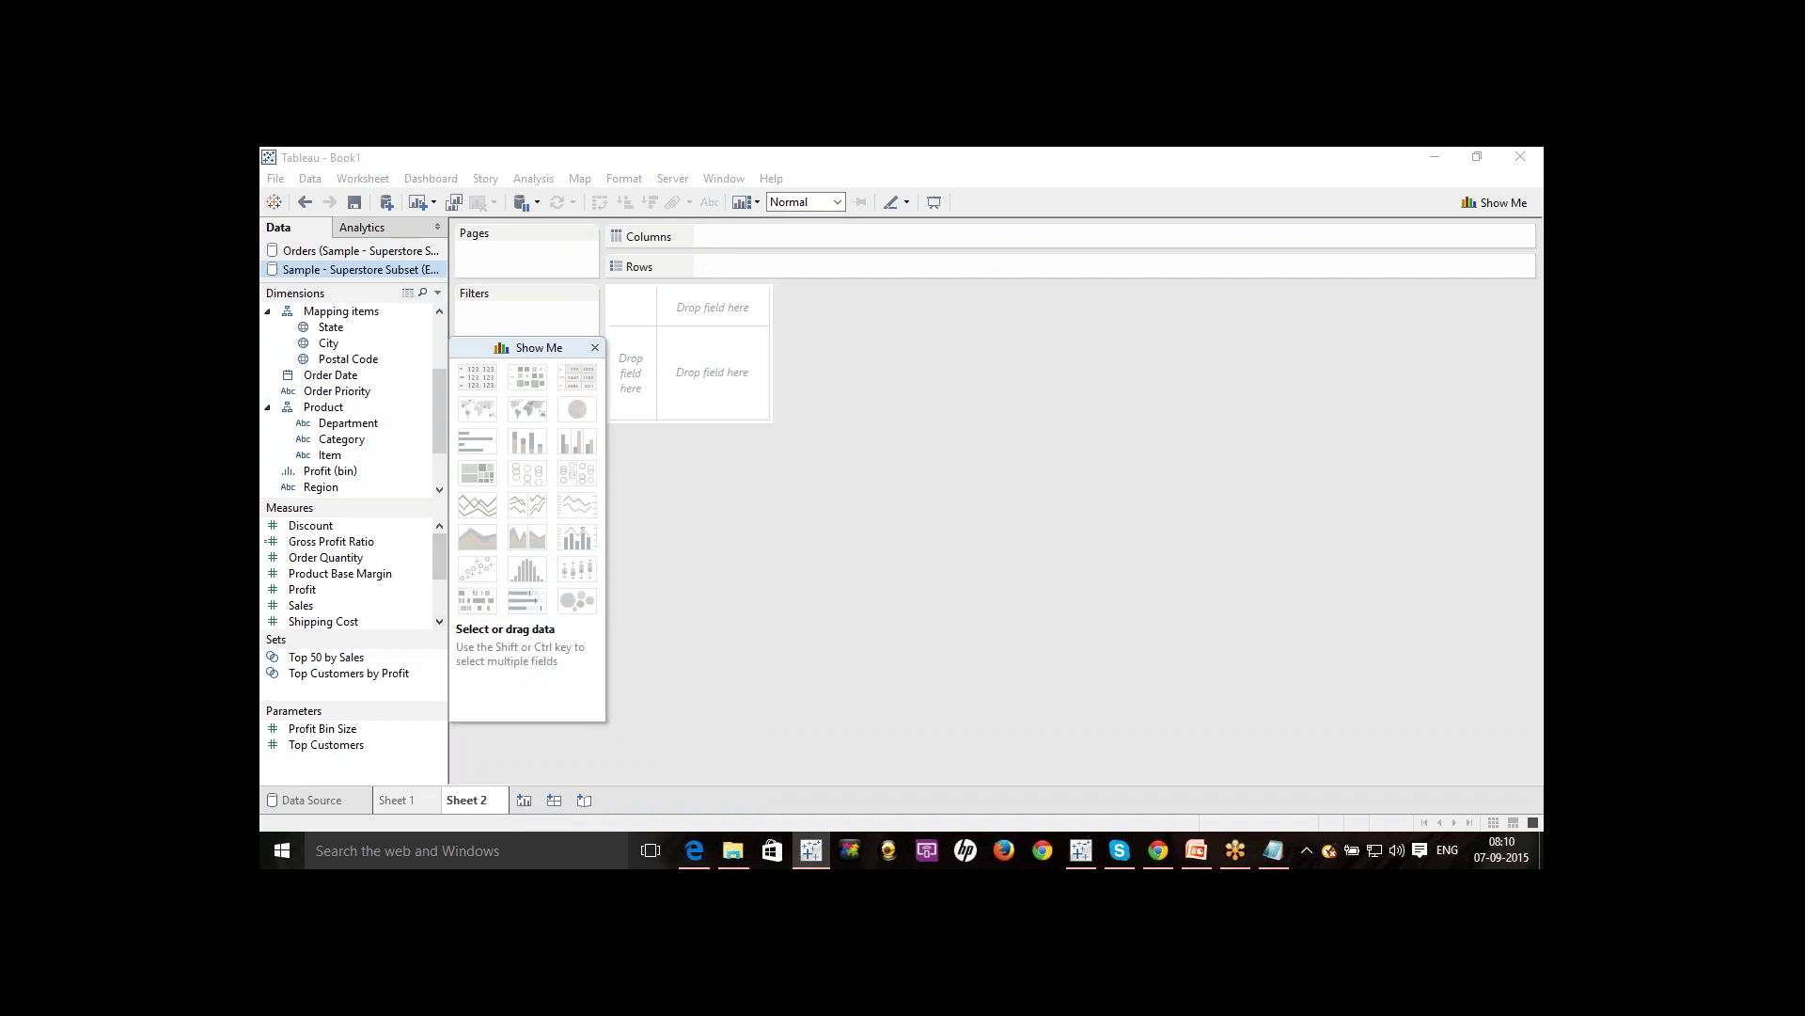
click(301, 605)
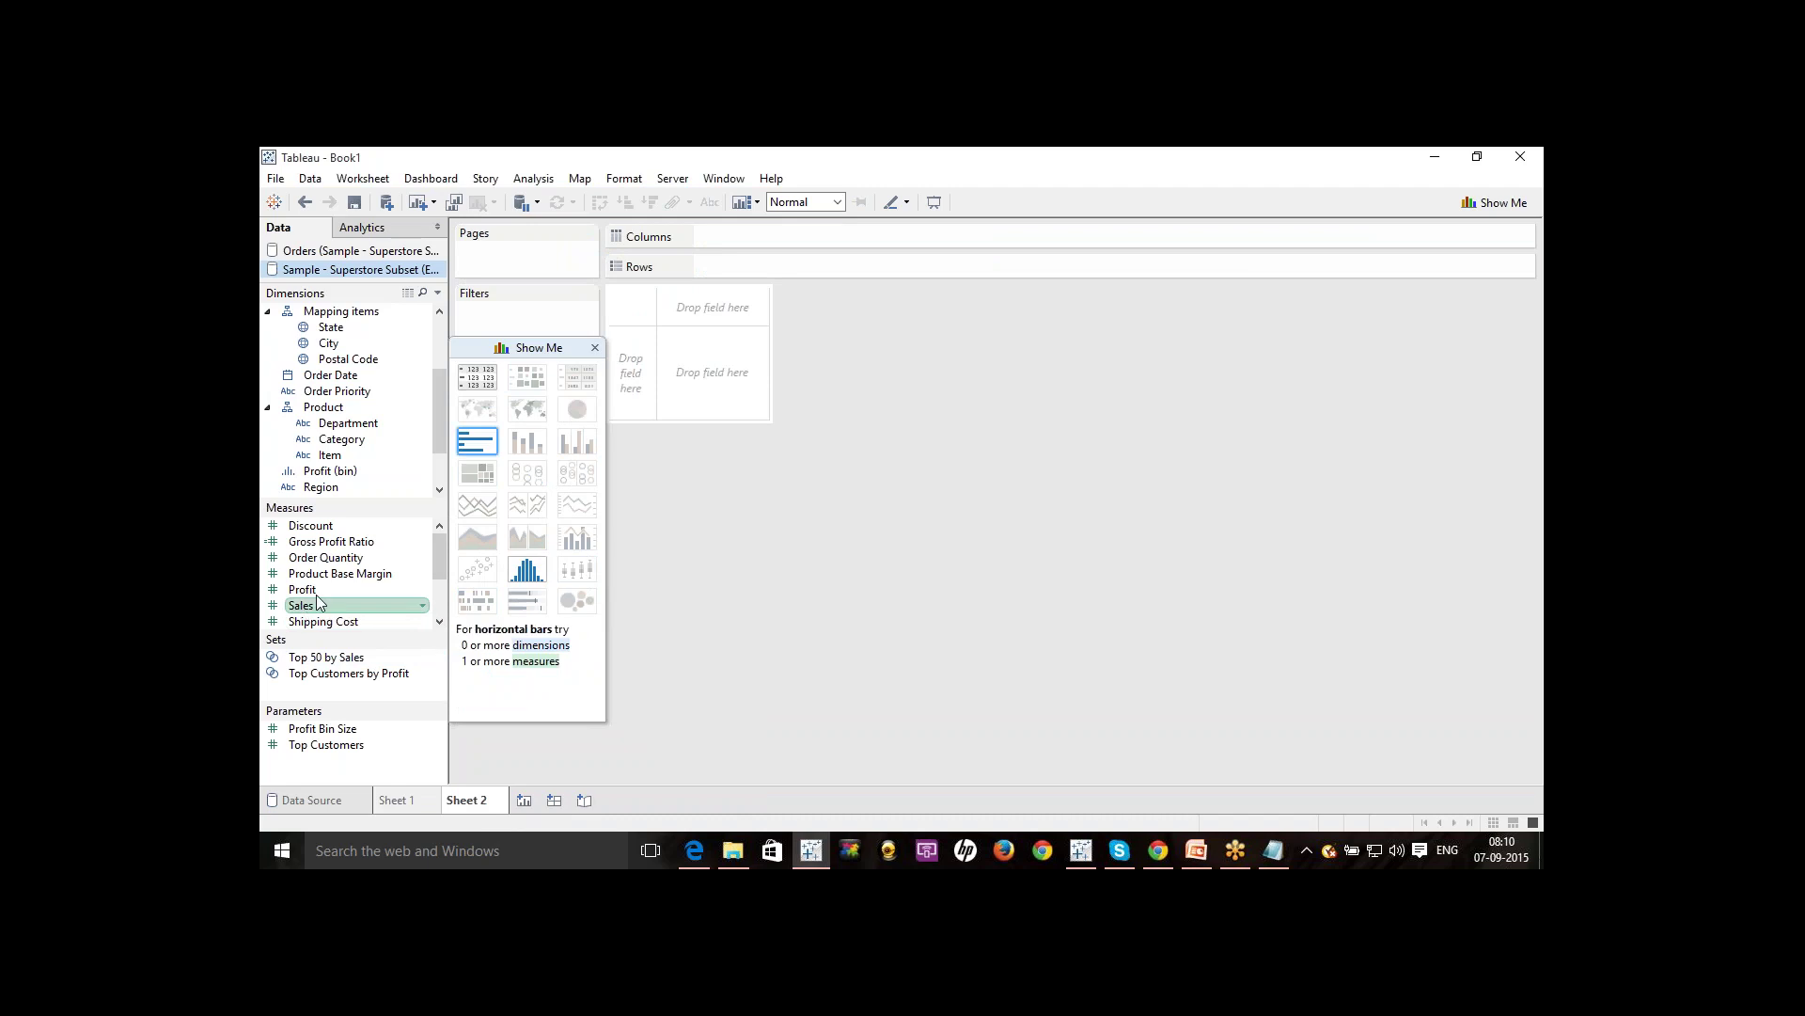
mouse_move(482, 454)
ctrl+click(373, 424)
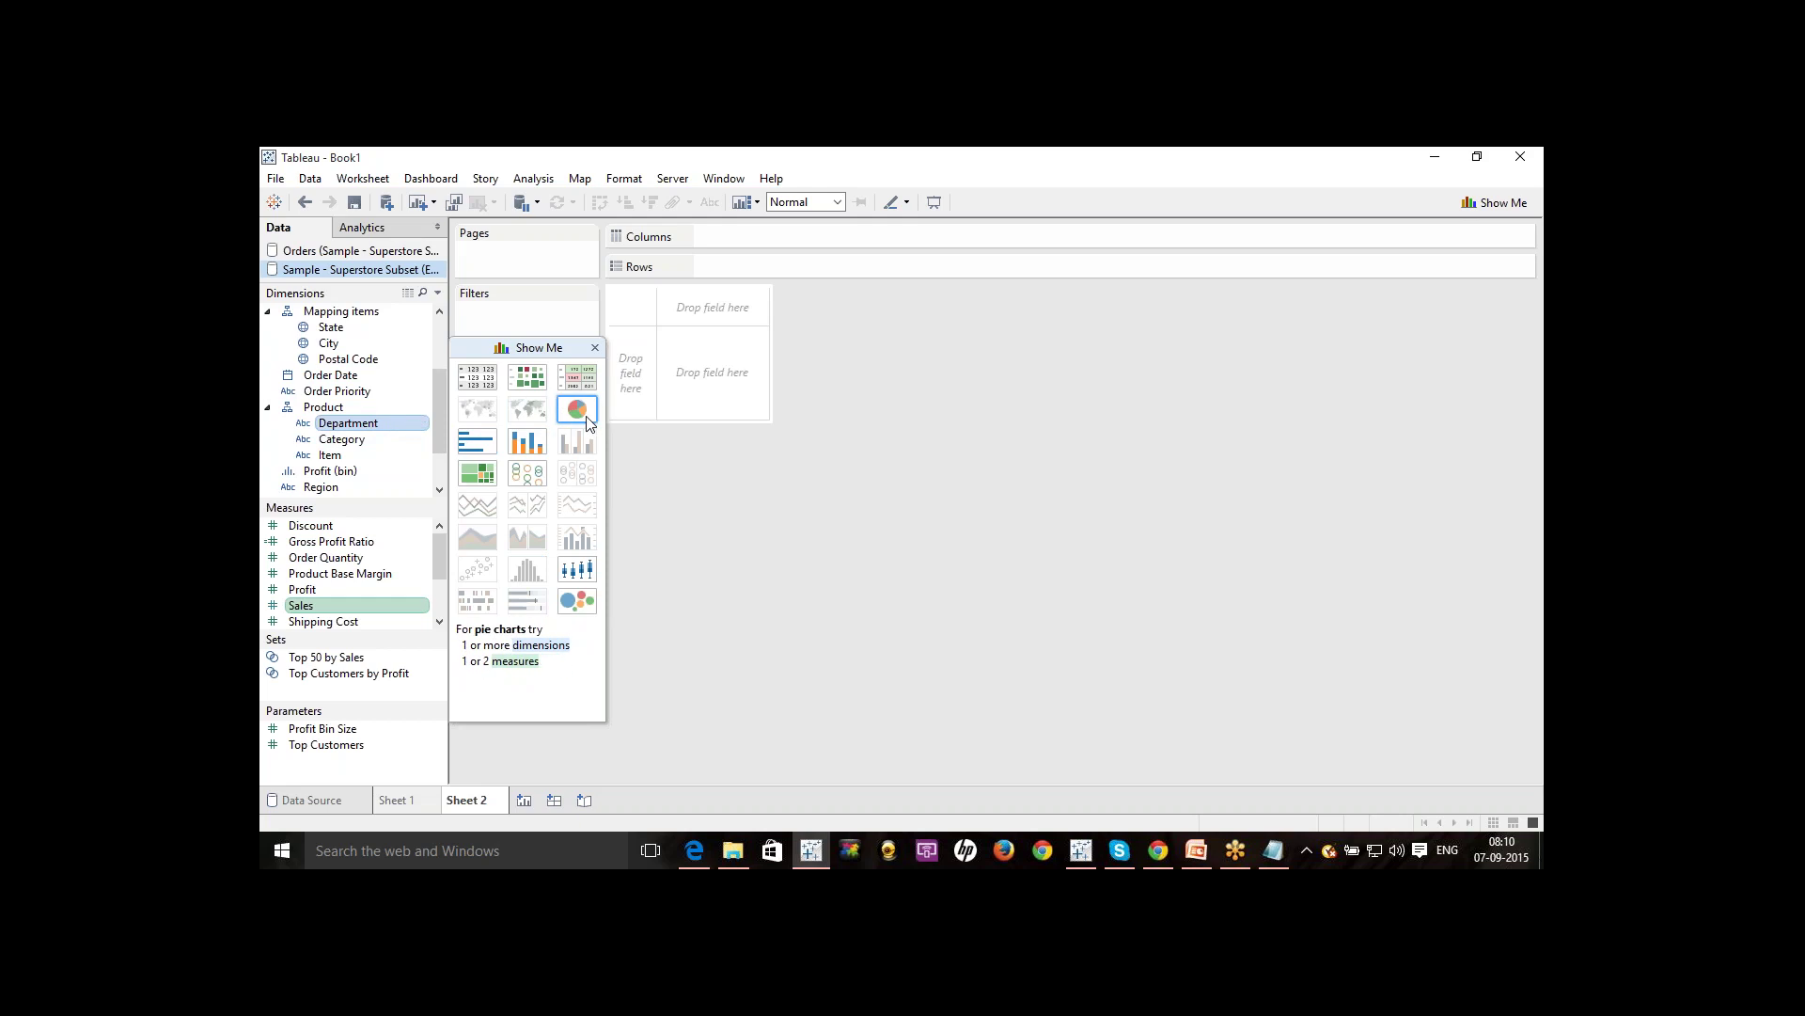
mouse_move(588, 542)
mouse_move(588, 602)
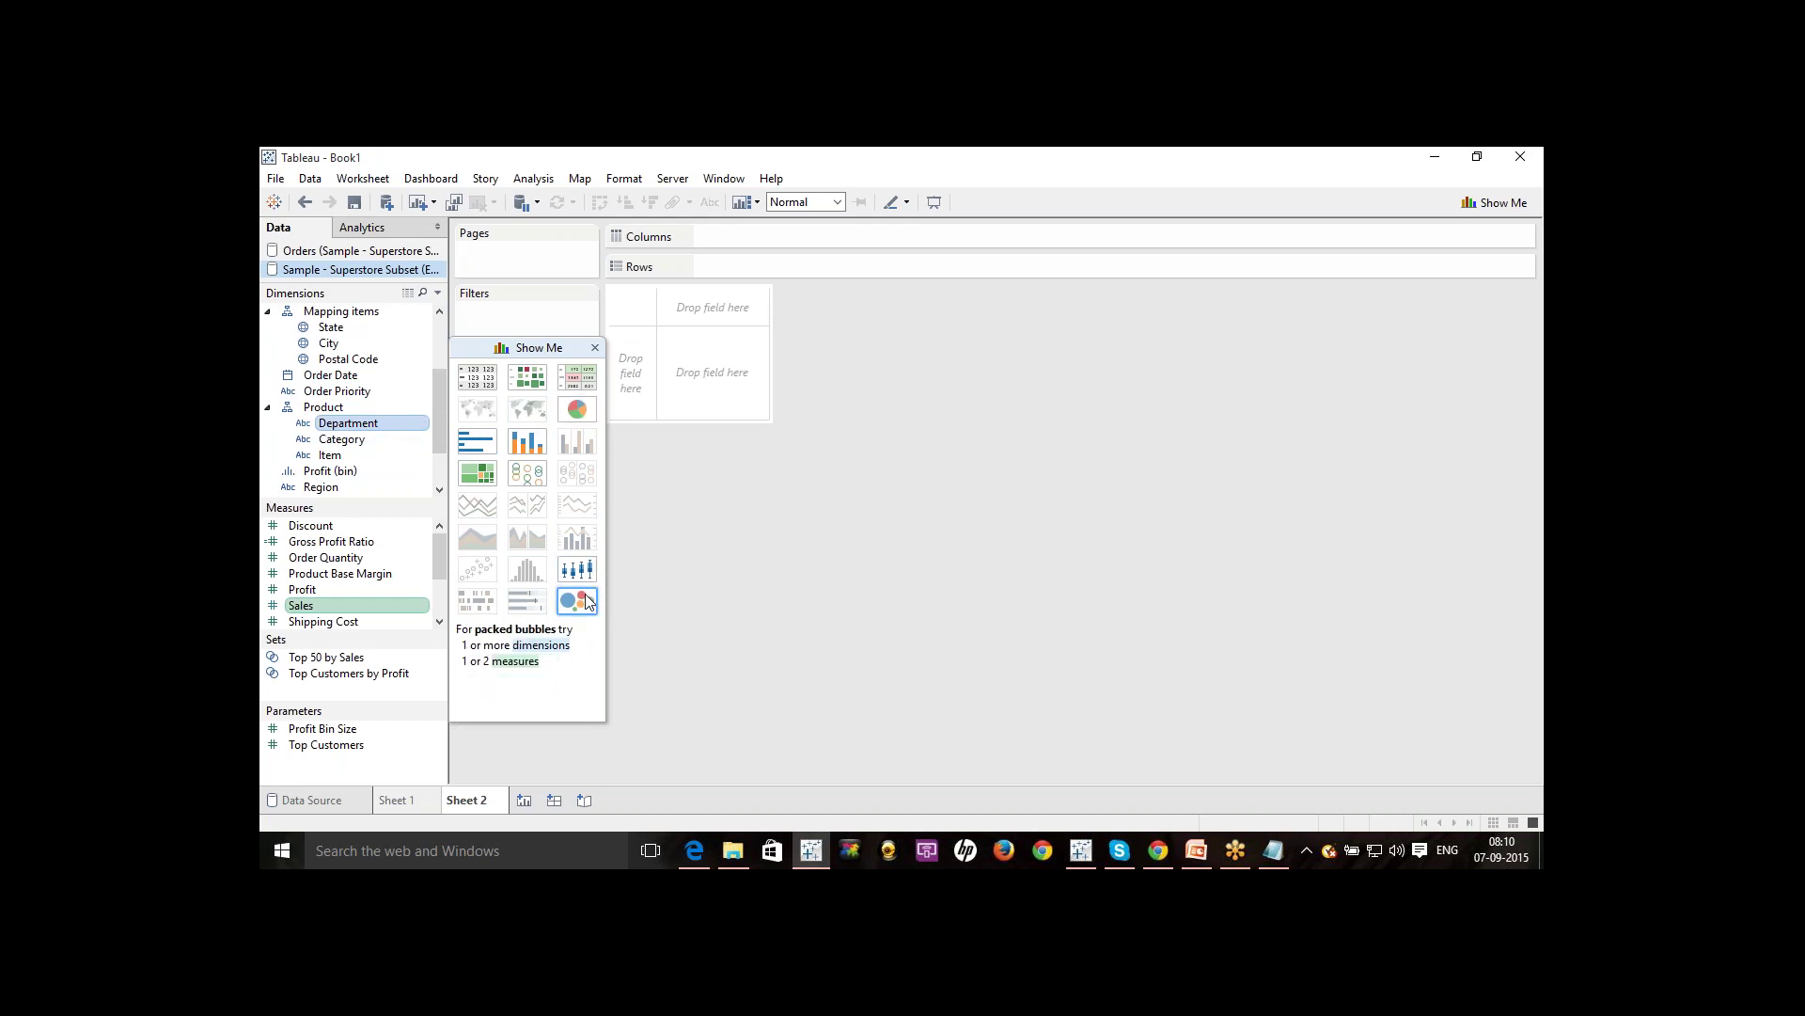
mouse_move(589, 506)
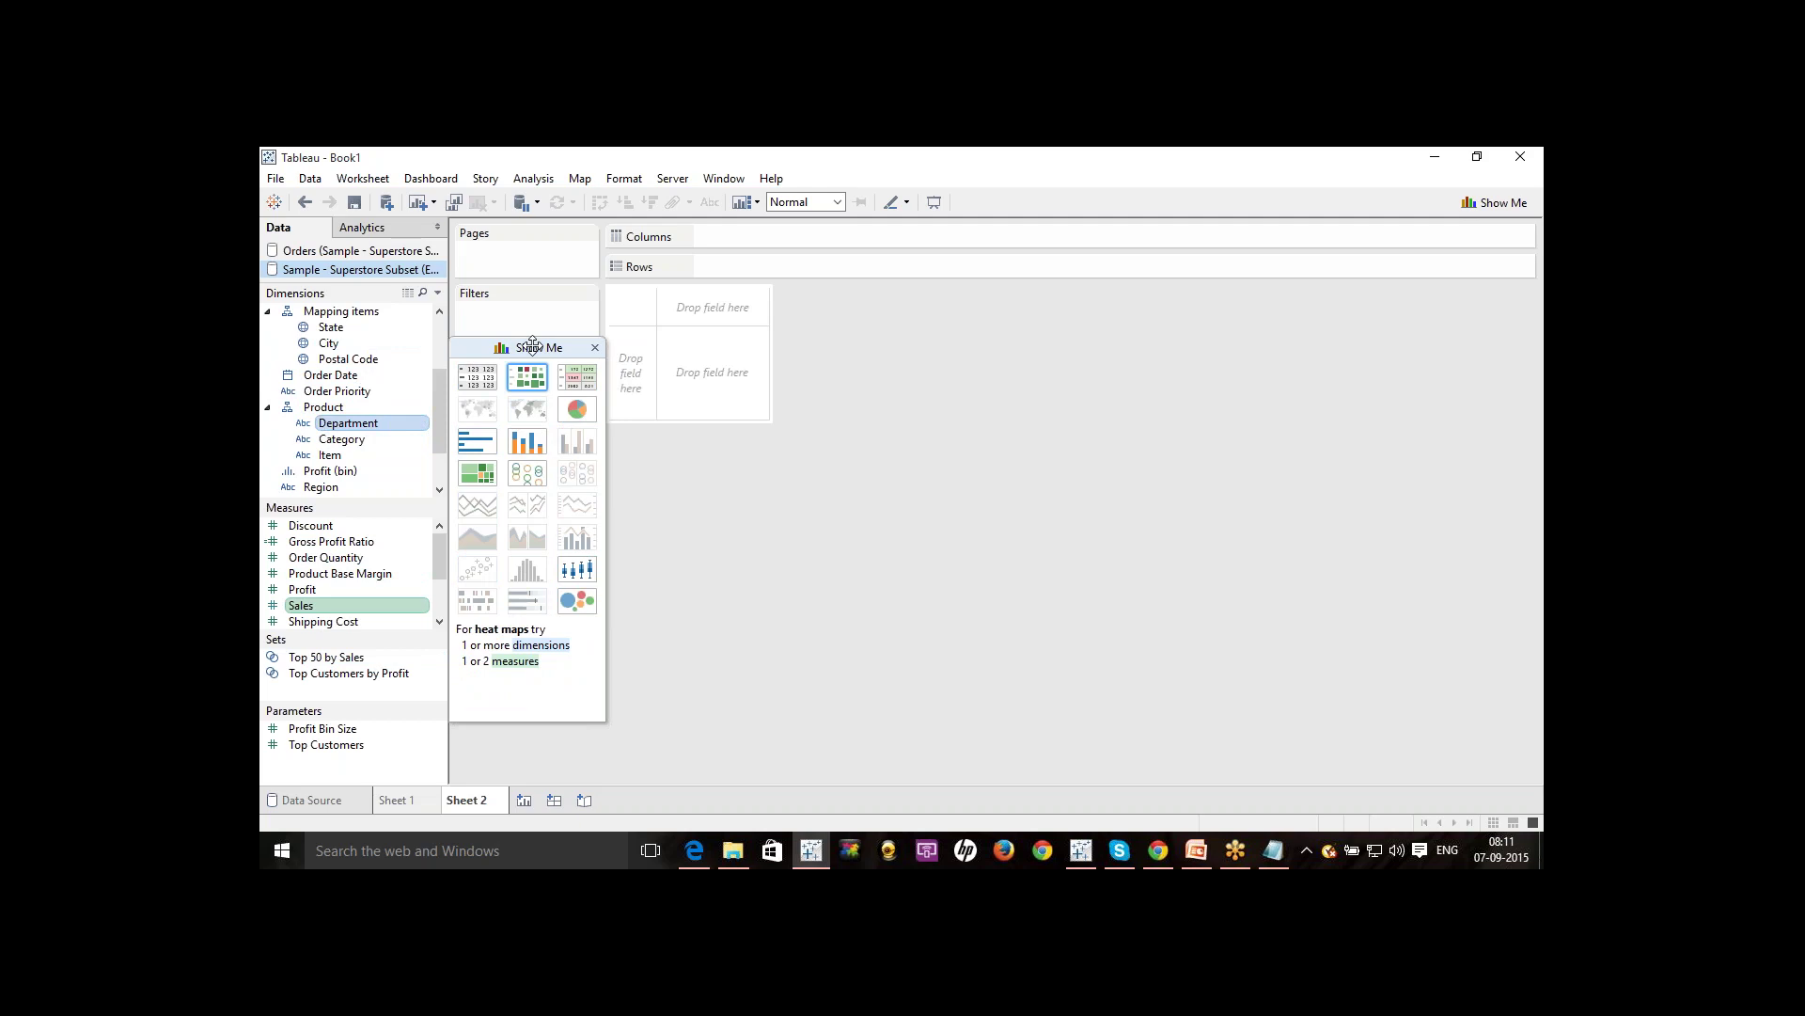
drag(532, 347, 1467, 202)
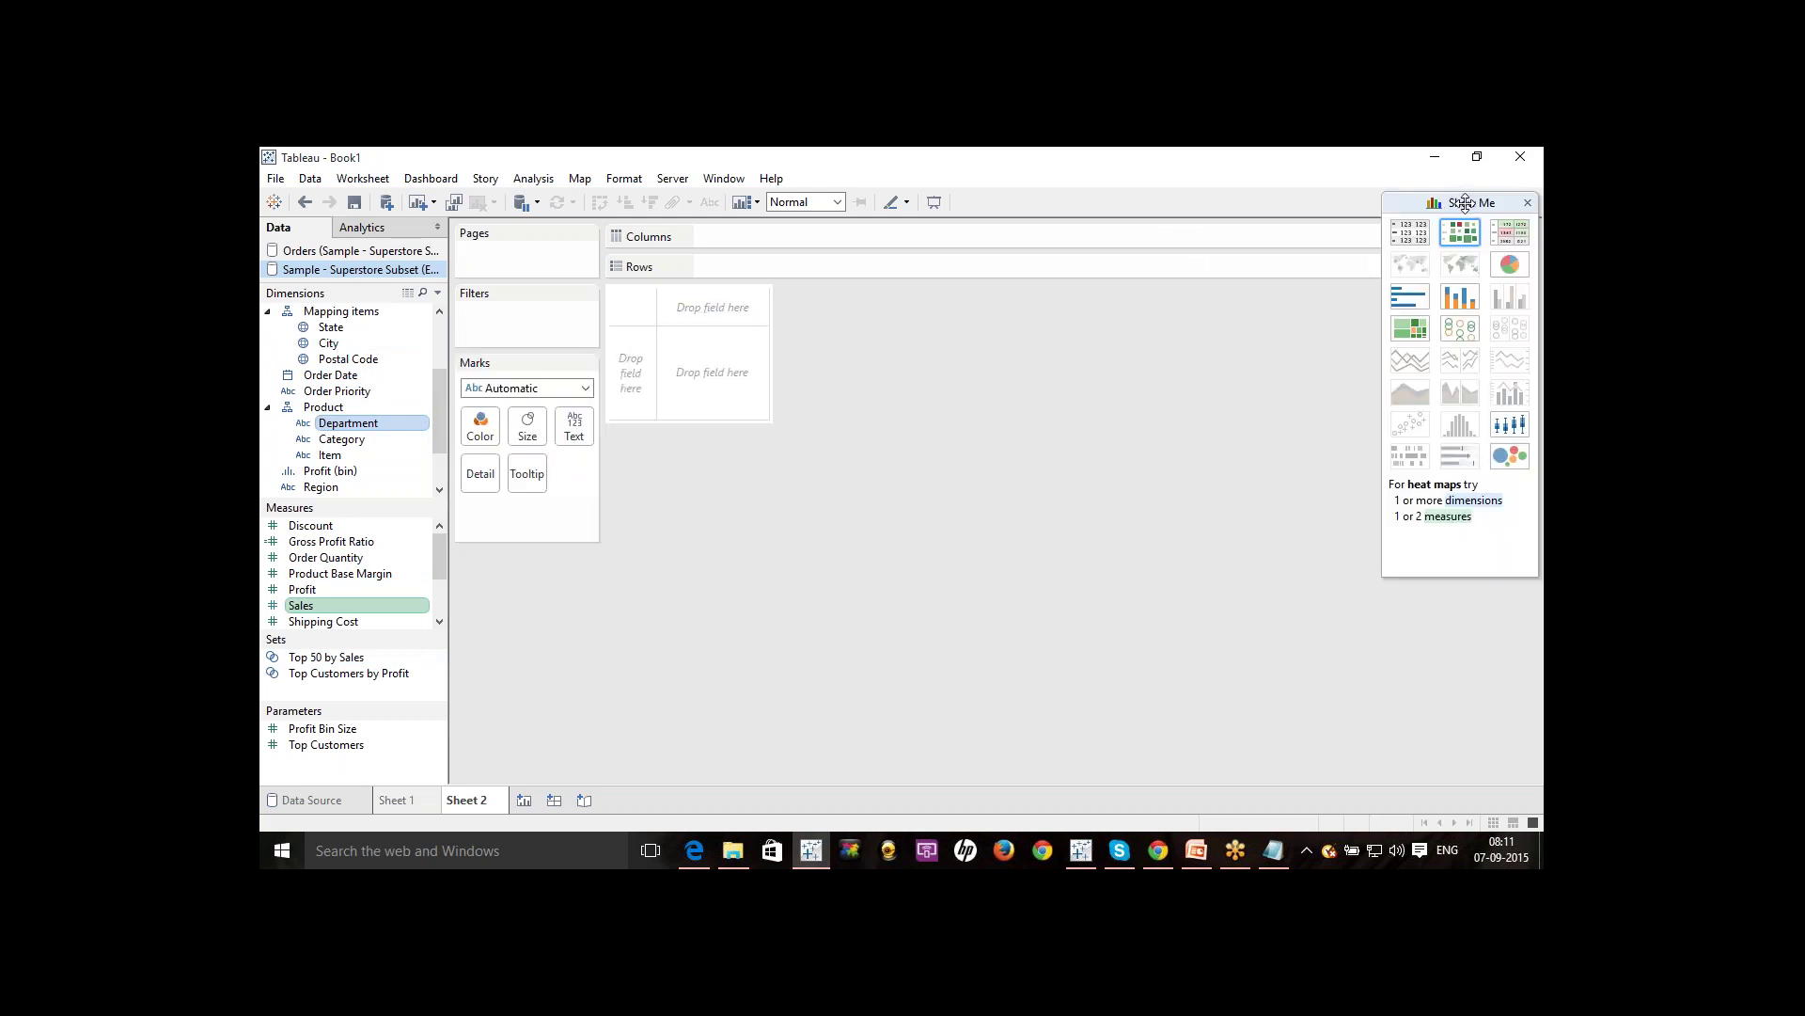
click(1527, 203)
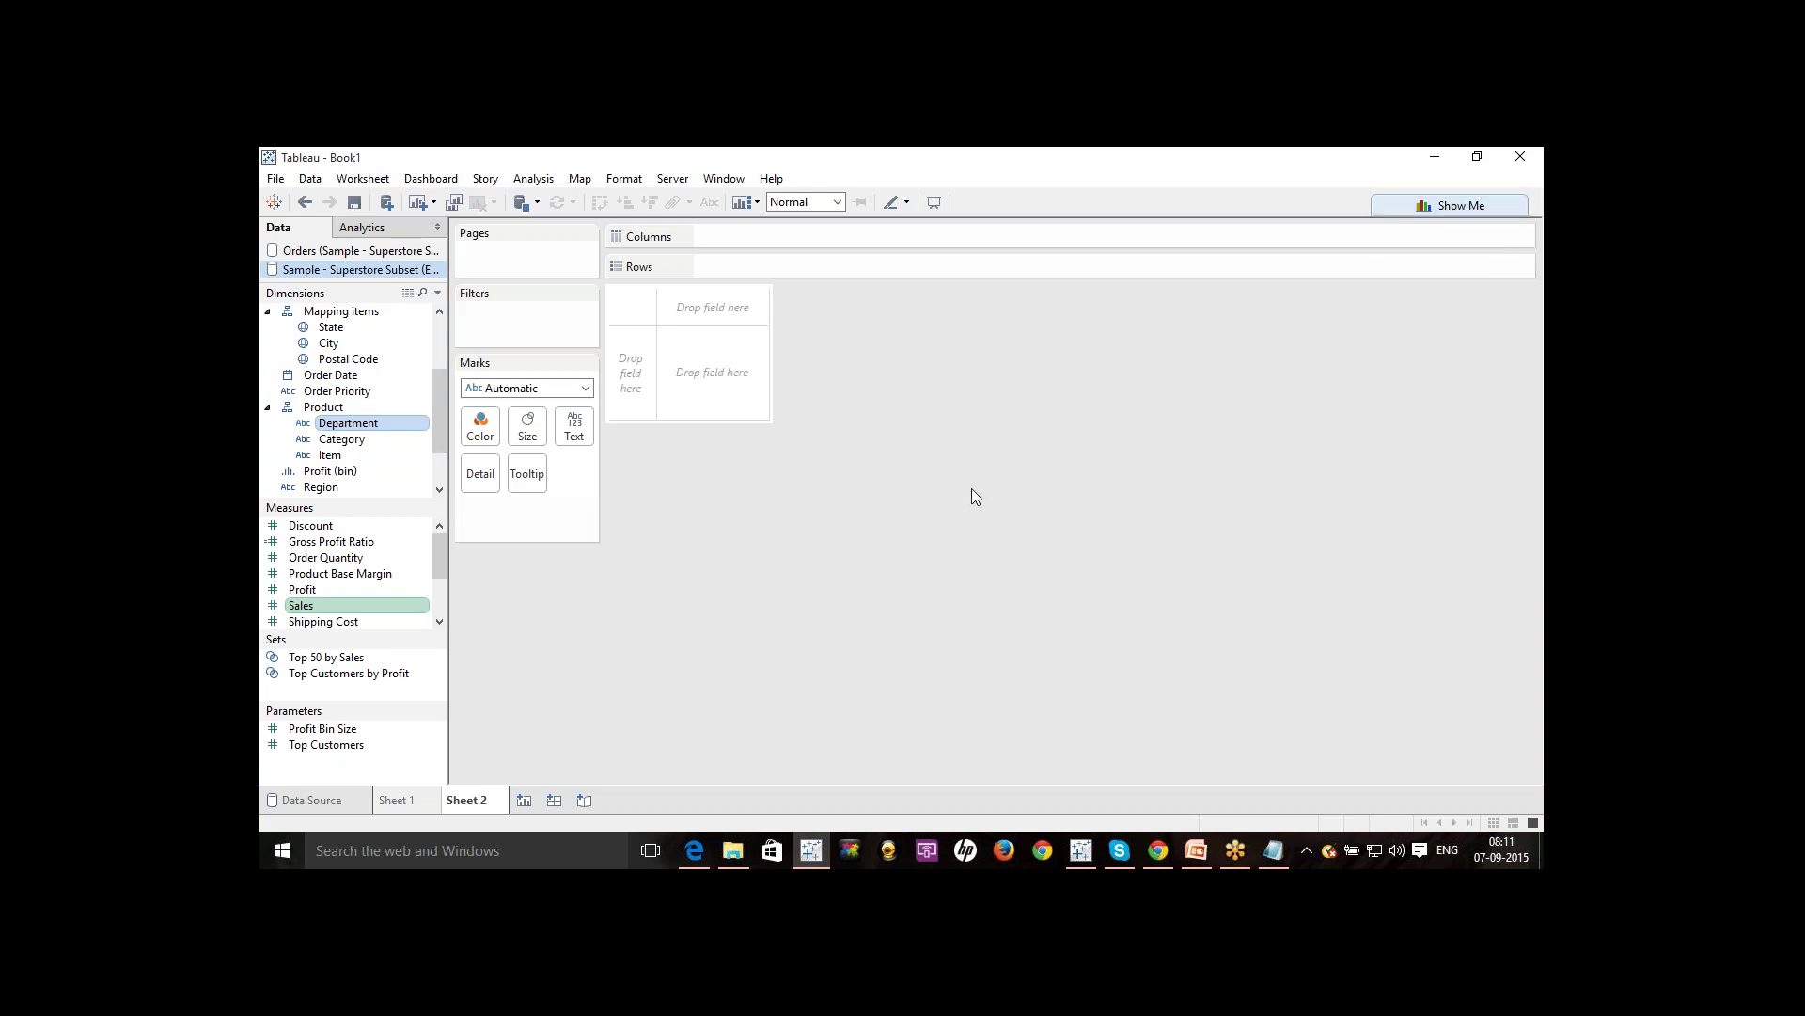
Start saving the workbook and examine the Tableau Workbook (*.twb) file type offered for Book1.
click(276, 181)
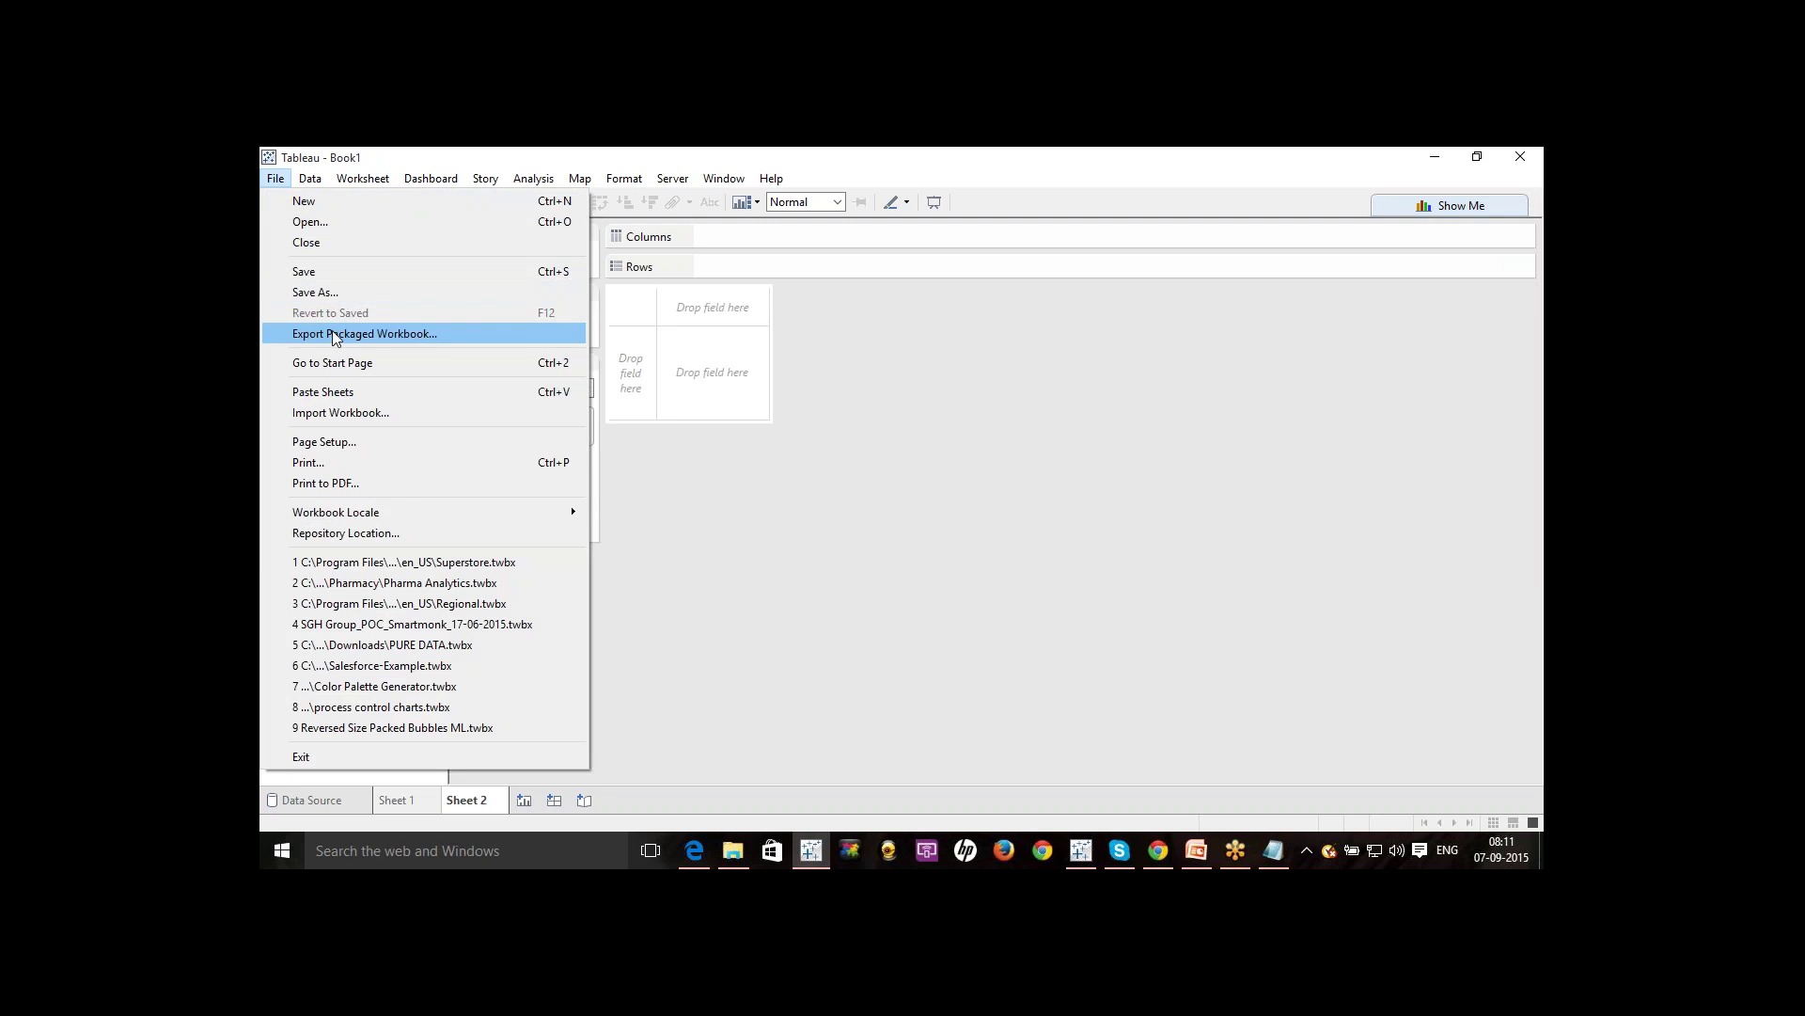
click(323, 273)
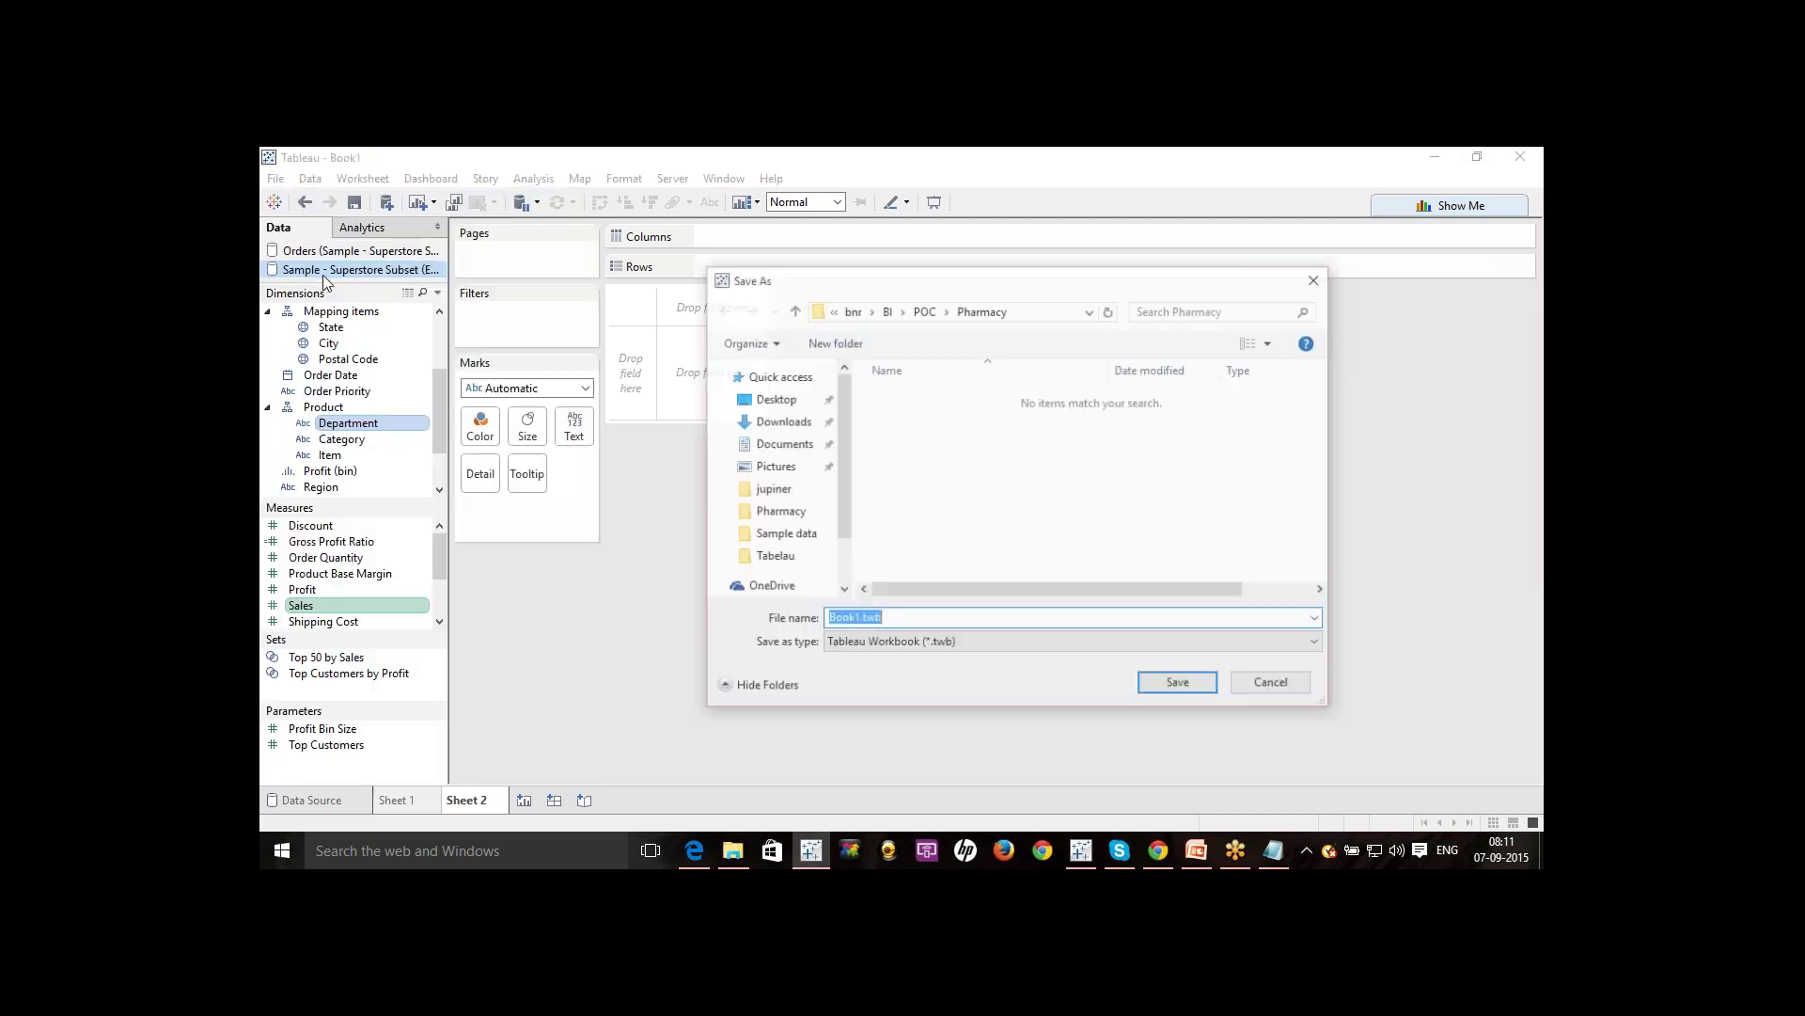
drag(862, 618, 886, 618)
Switch to Notepad and add the line "Twb, twbx" a few lines below "Started 4.0".
click(1273, 850)
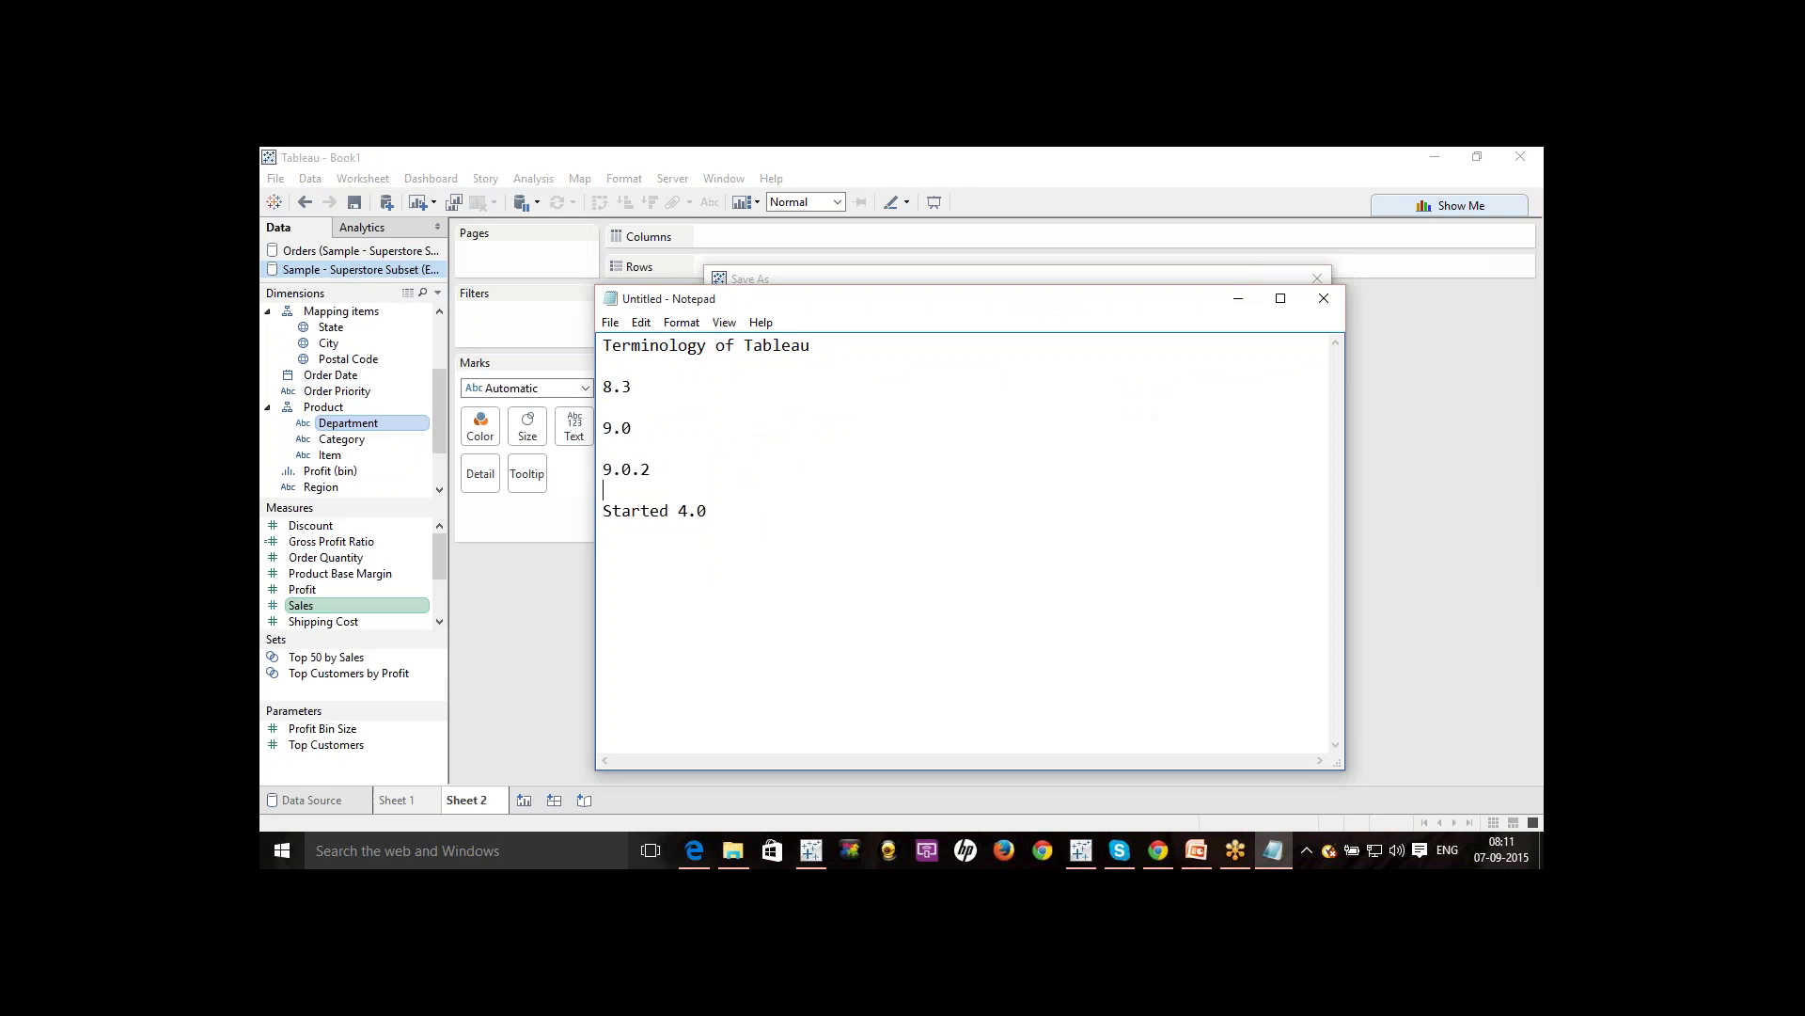
click(707, 511)
key(Return)
key(Return)
key(Return)
text(Twb, twbx)
click(1237, 298)
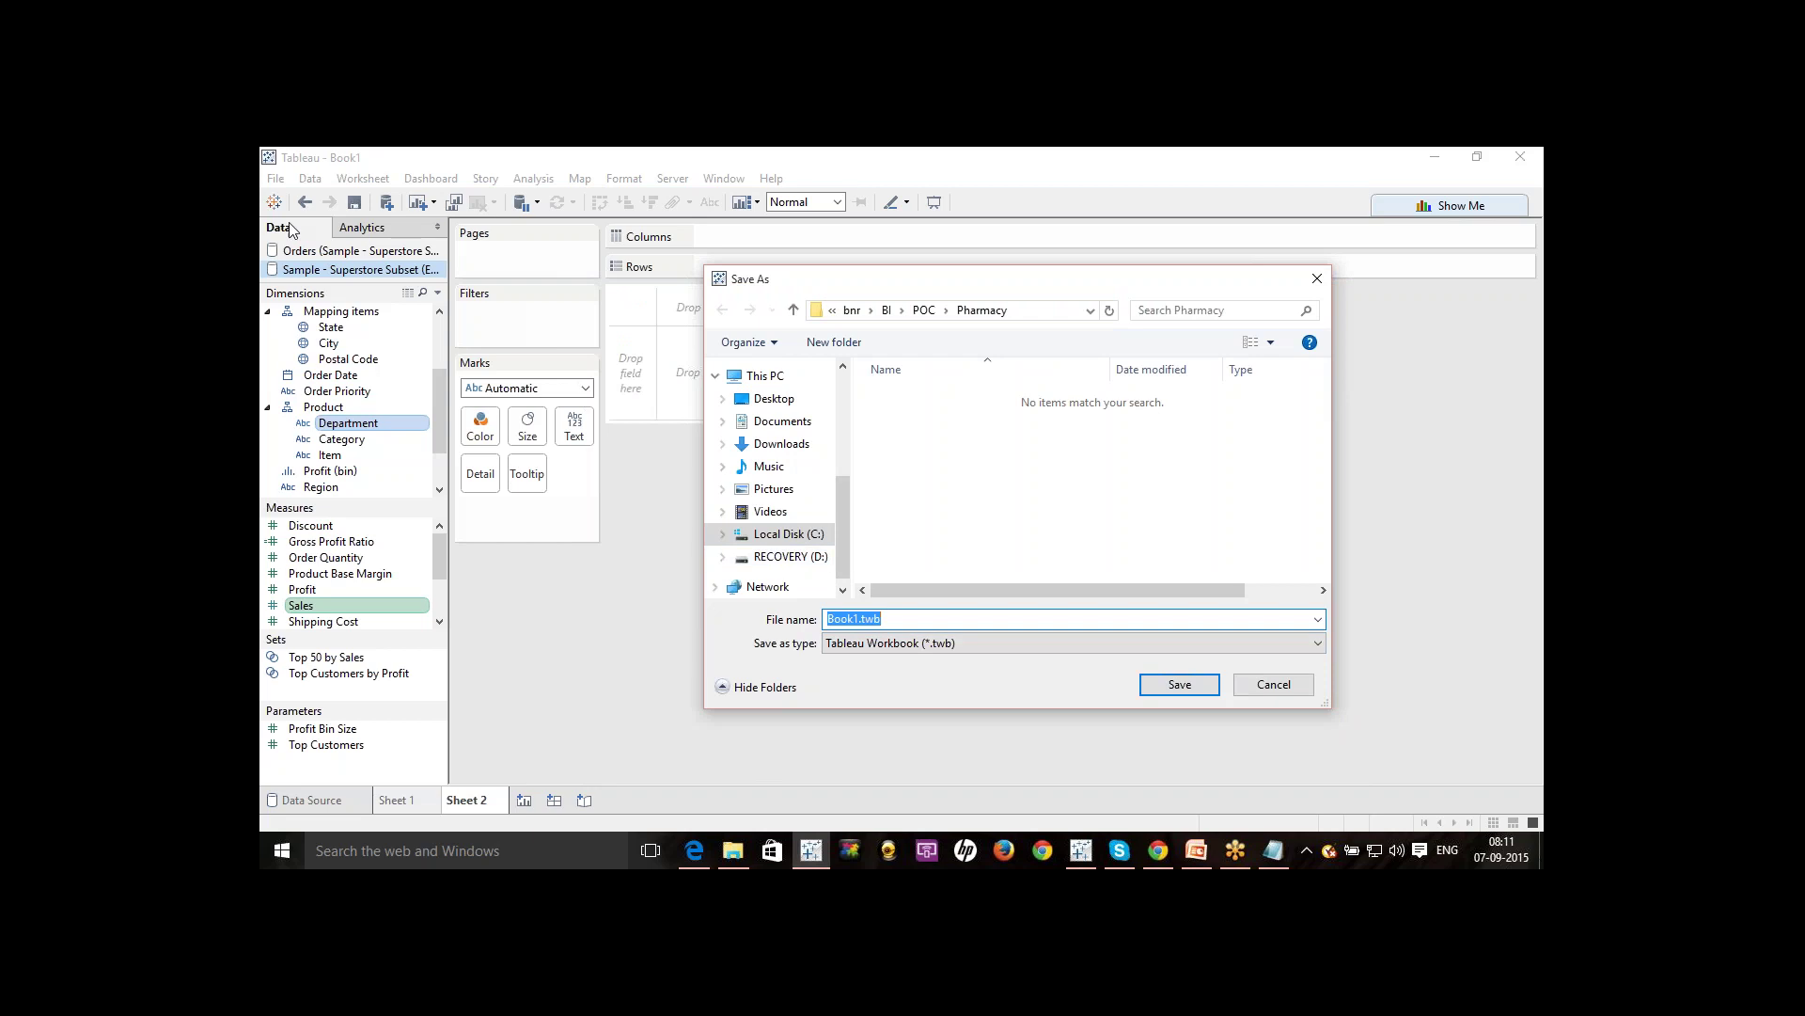
Cancel the save, return to Sheet 1, and view the workbook's save options again without saving.
click(1260, 692)
click(397, 800)
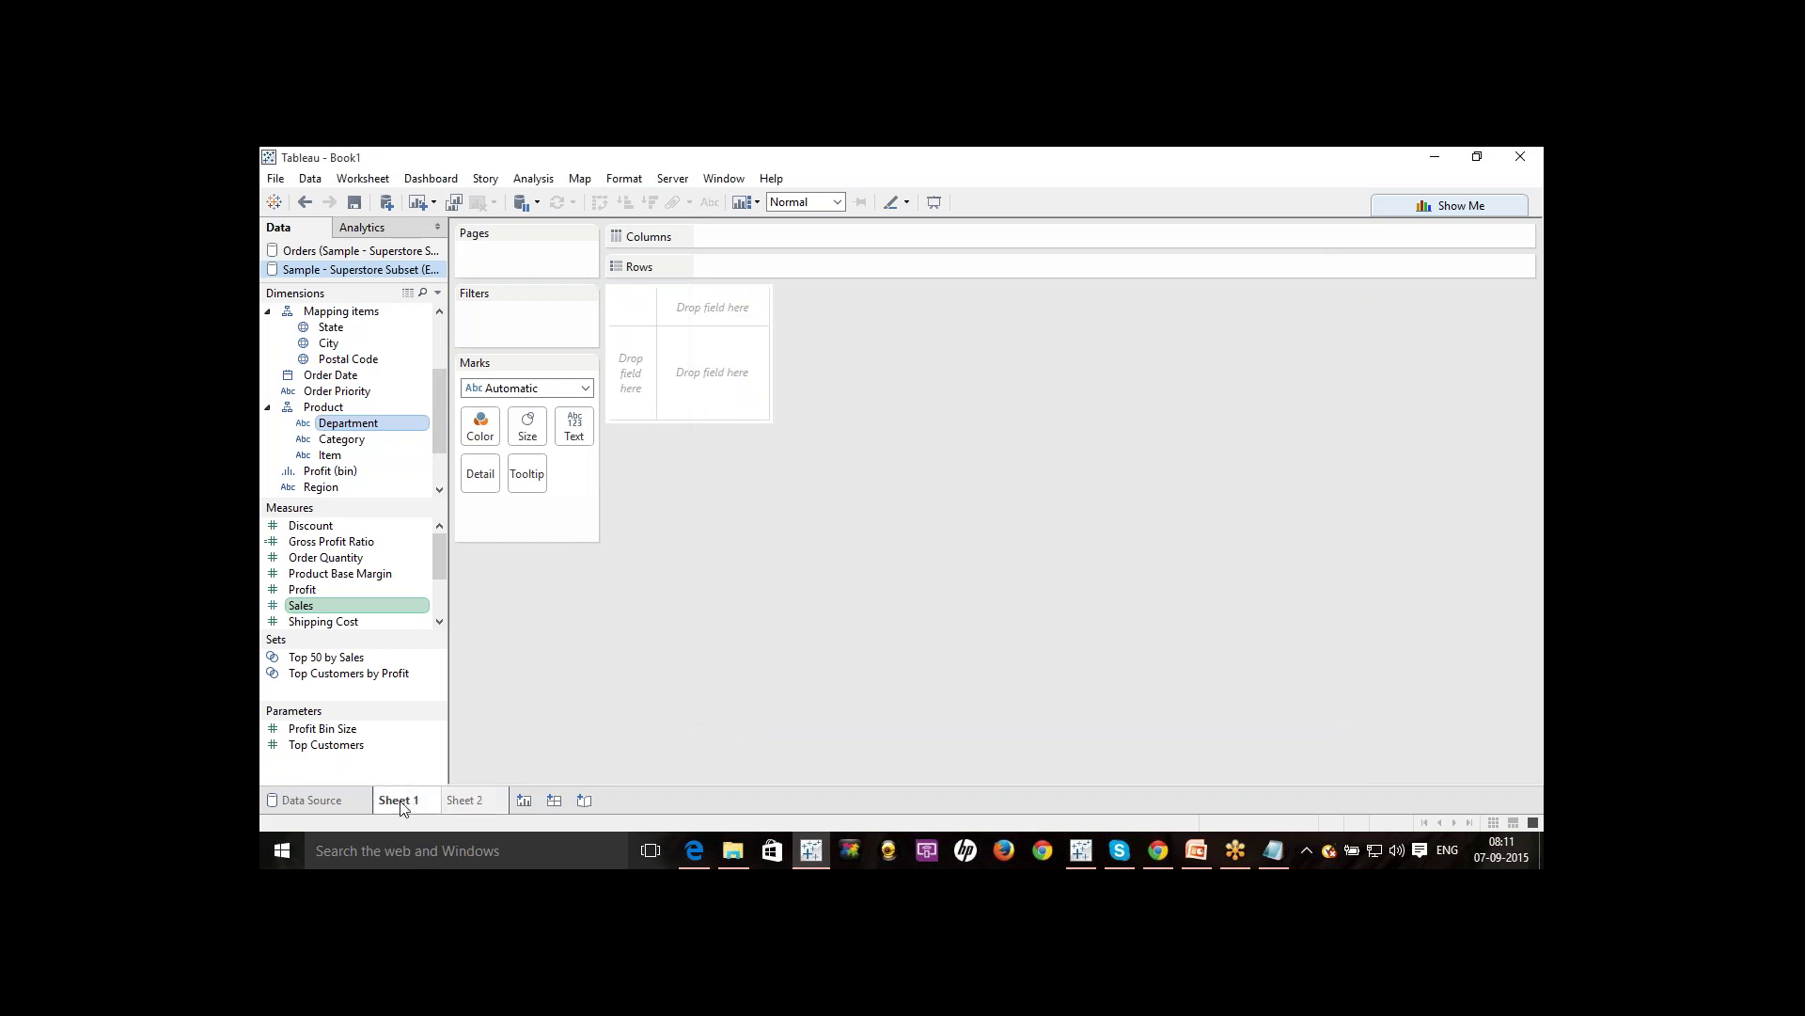
click(276, 178)
click(297, 279)
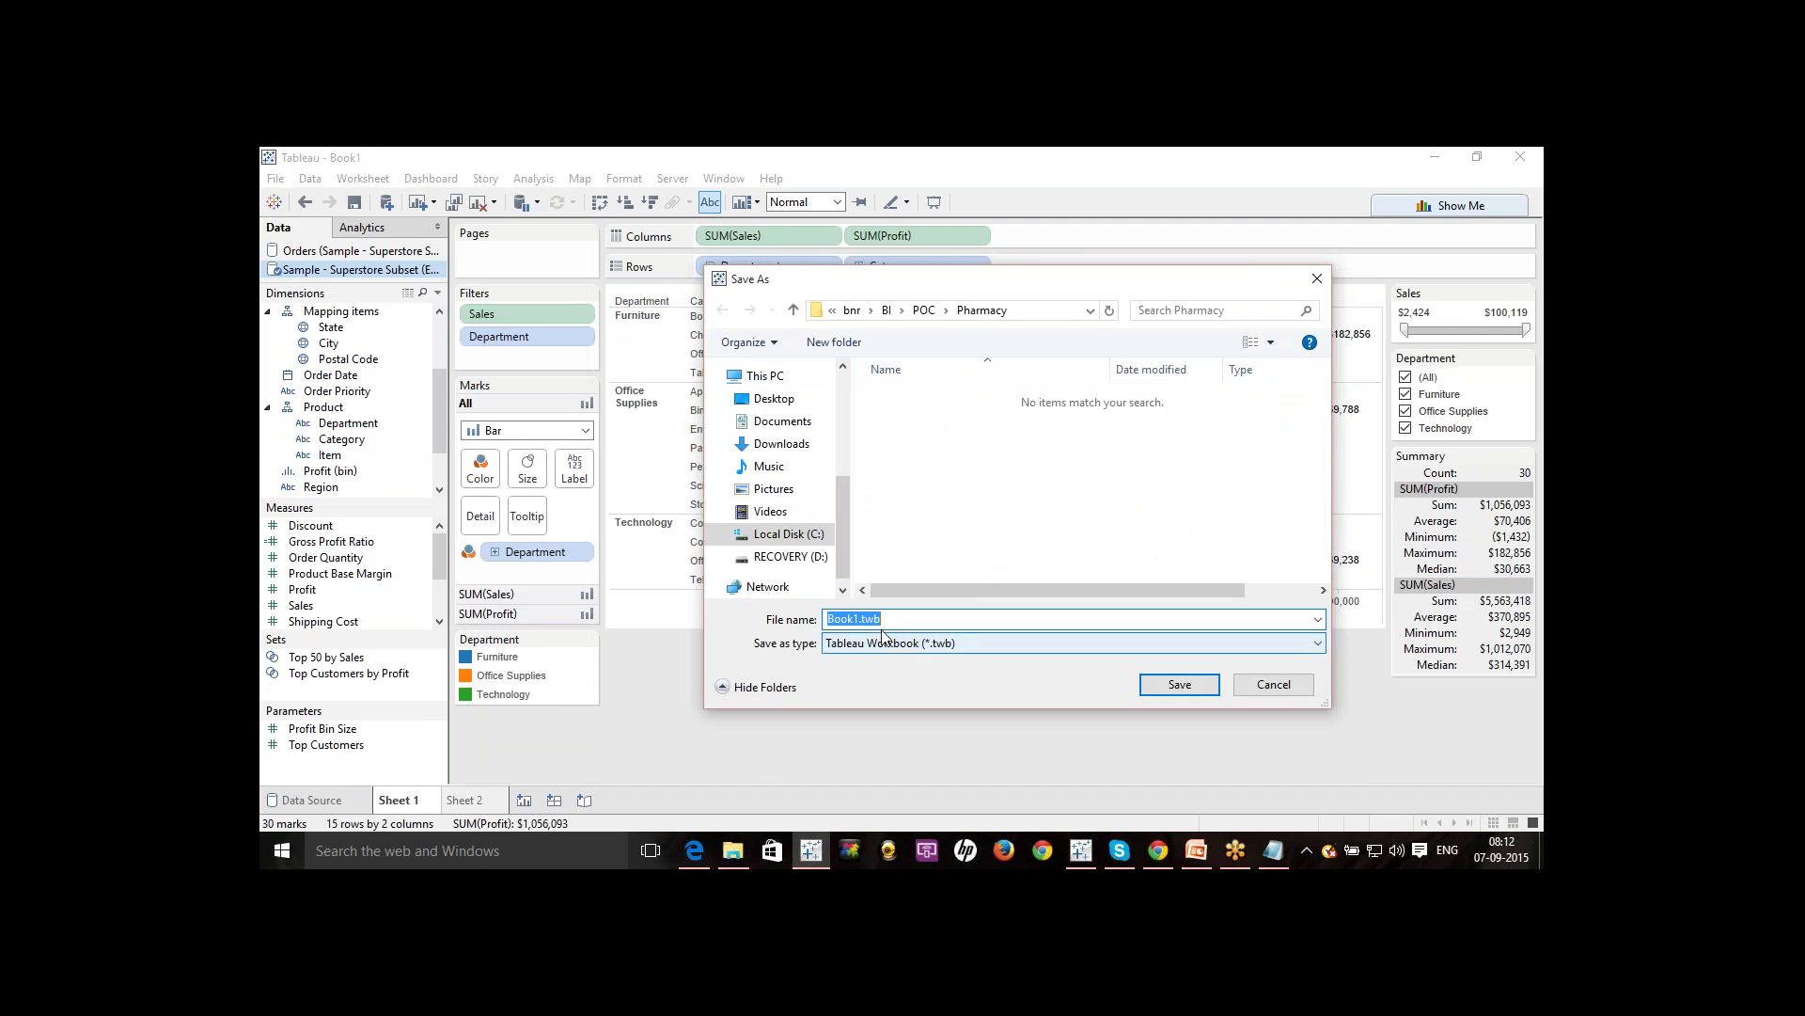
drag(1149, 283, 1243, 429)
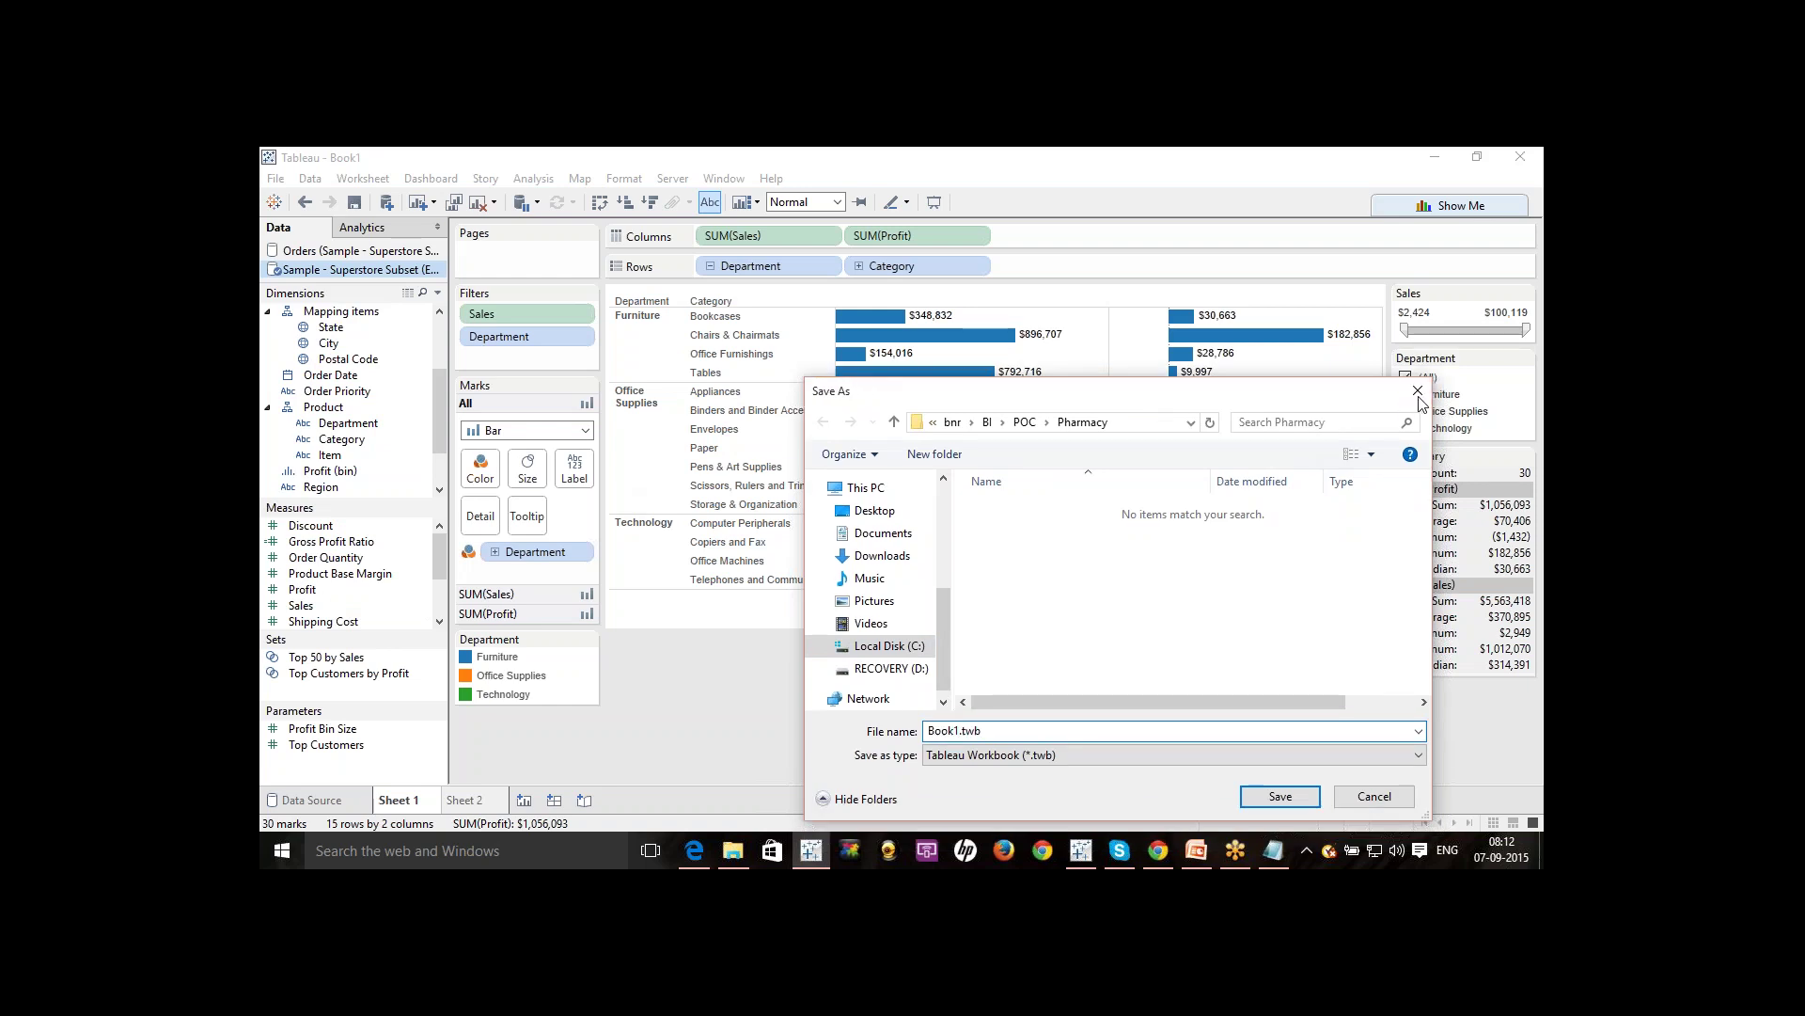
click(1415, 391)
View the packaged workbook export with its .twbx file type without exporting, and look at the server publishing commands.
click(275, 177)
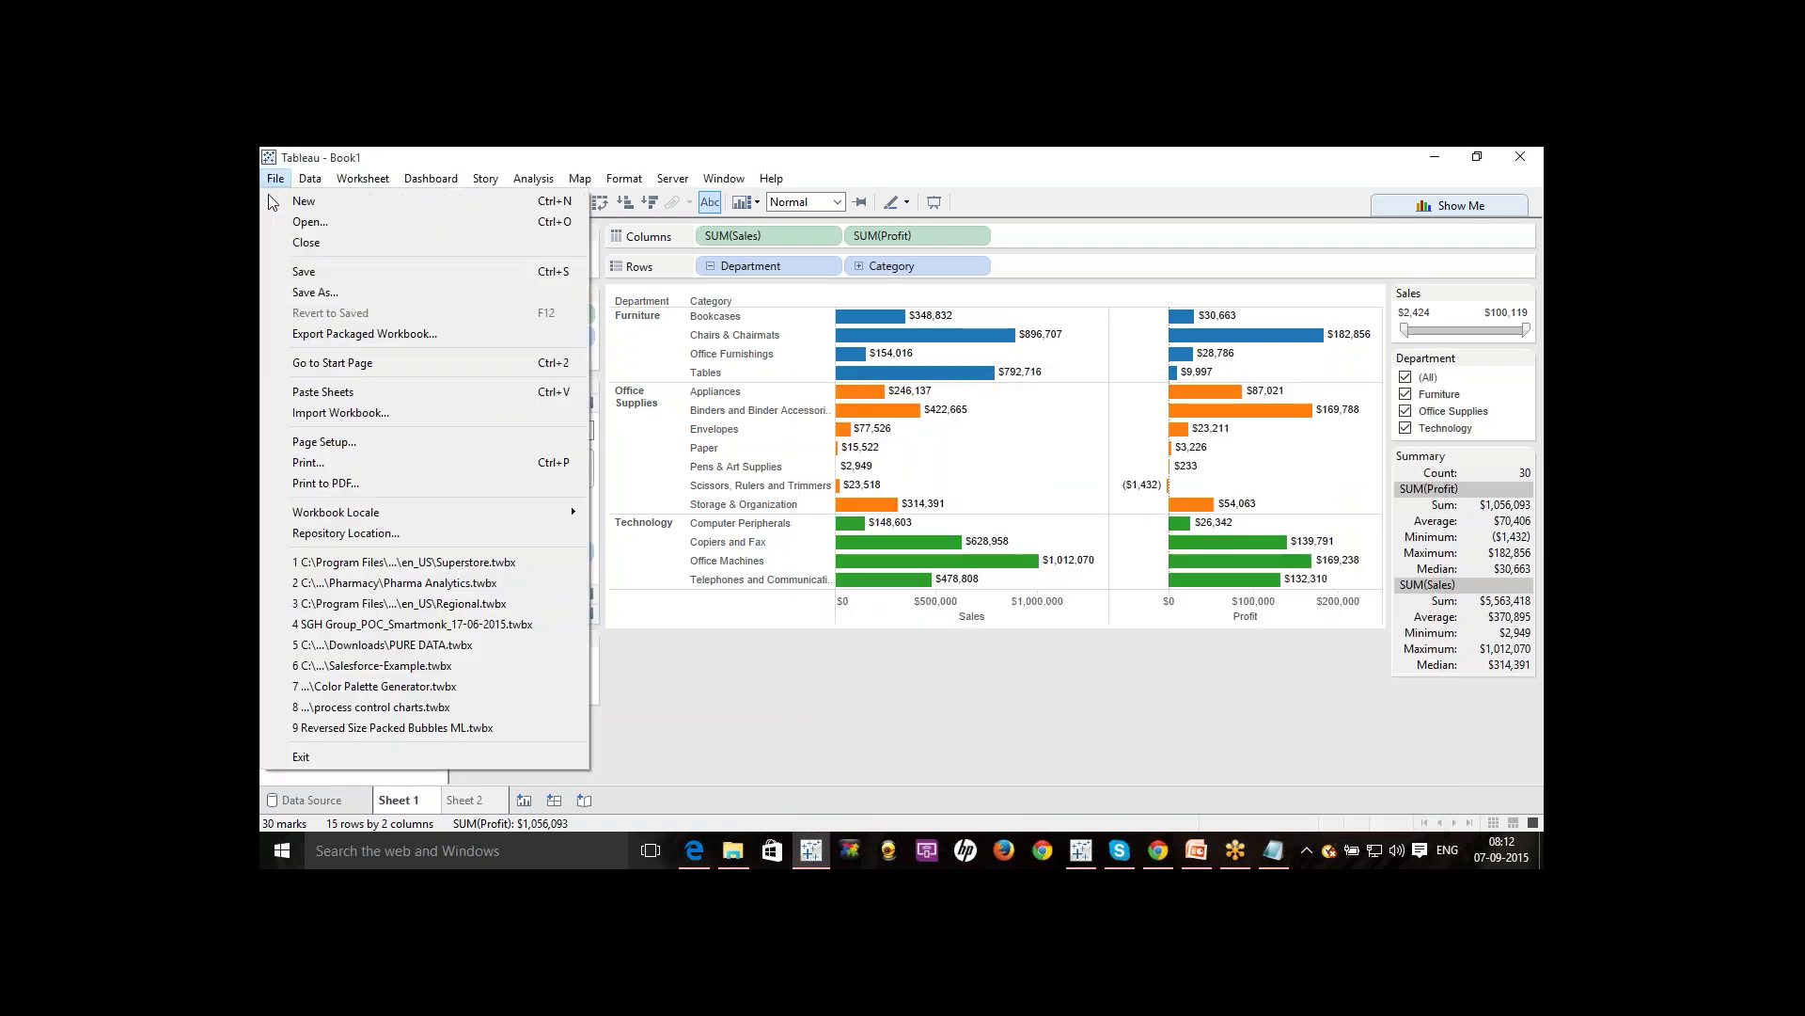
click(389, 341)
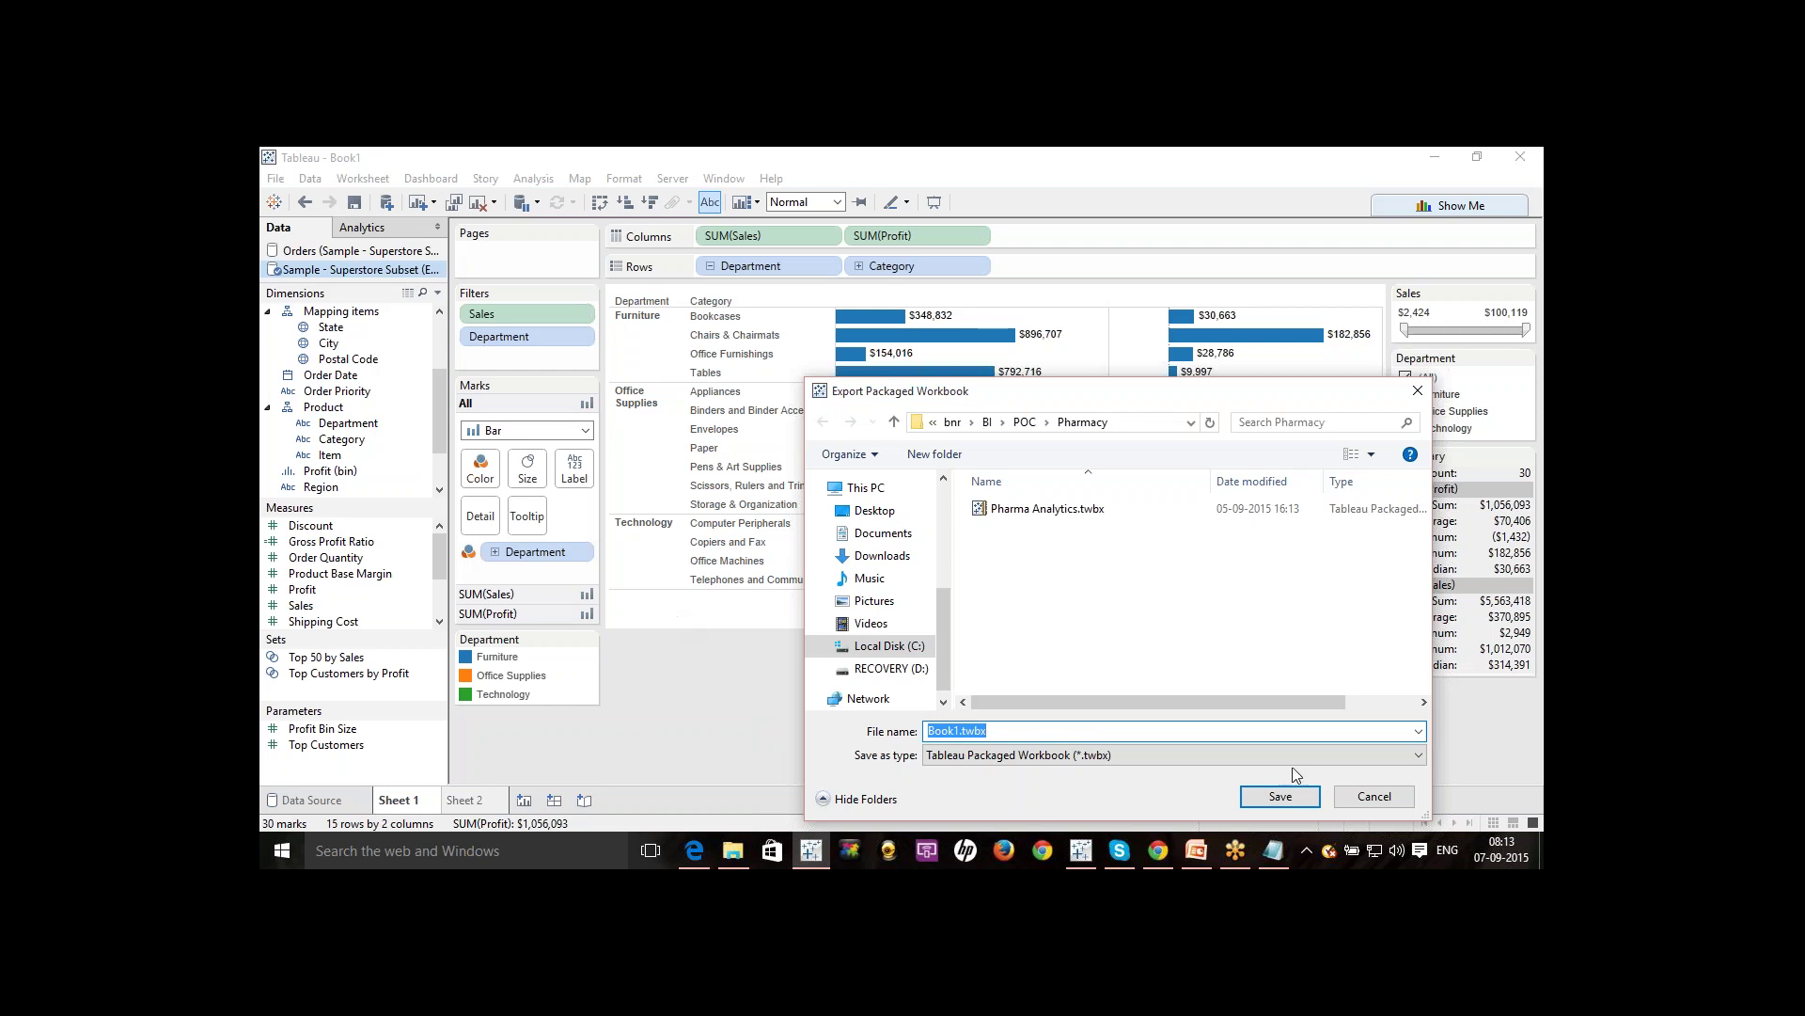
click(1372, 797)
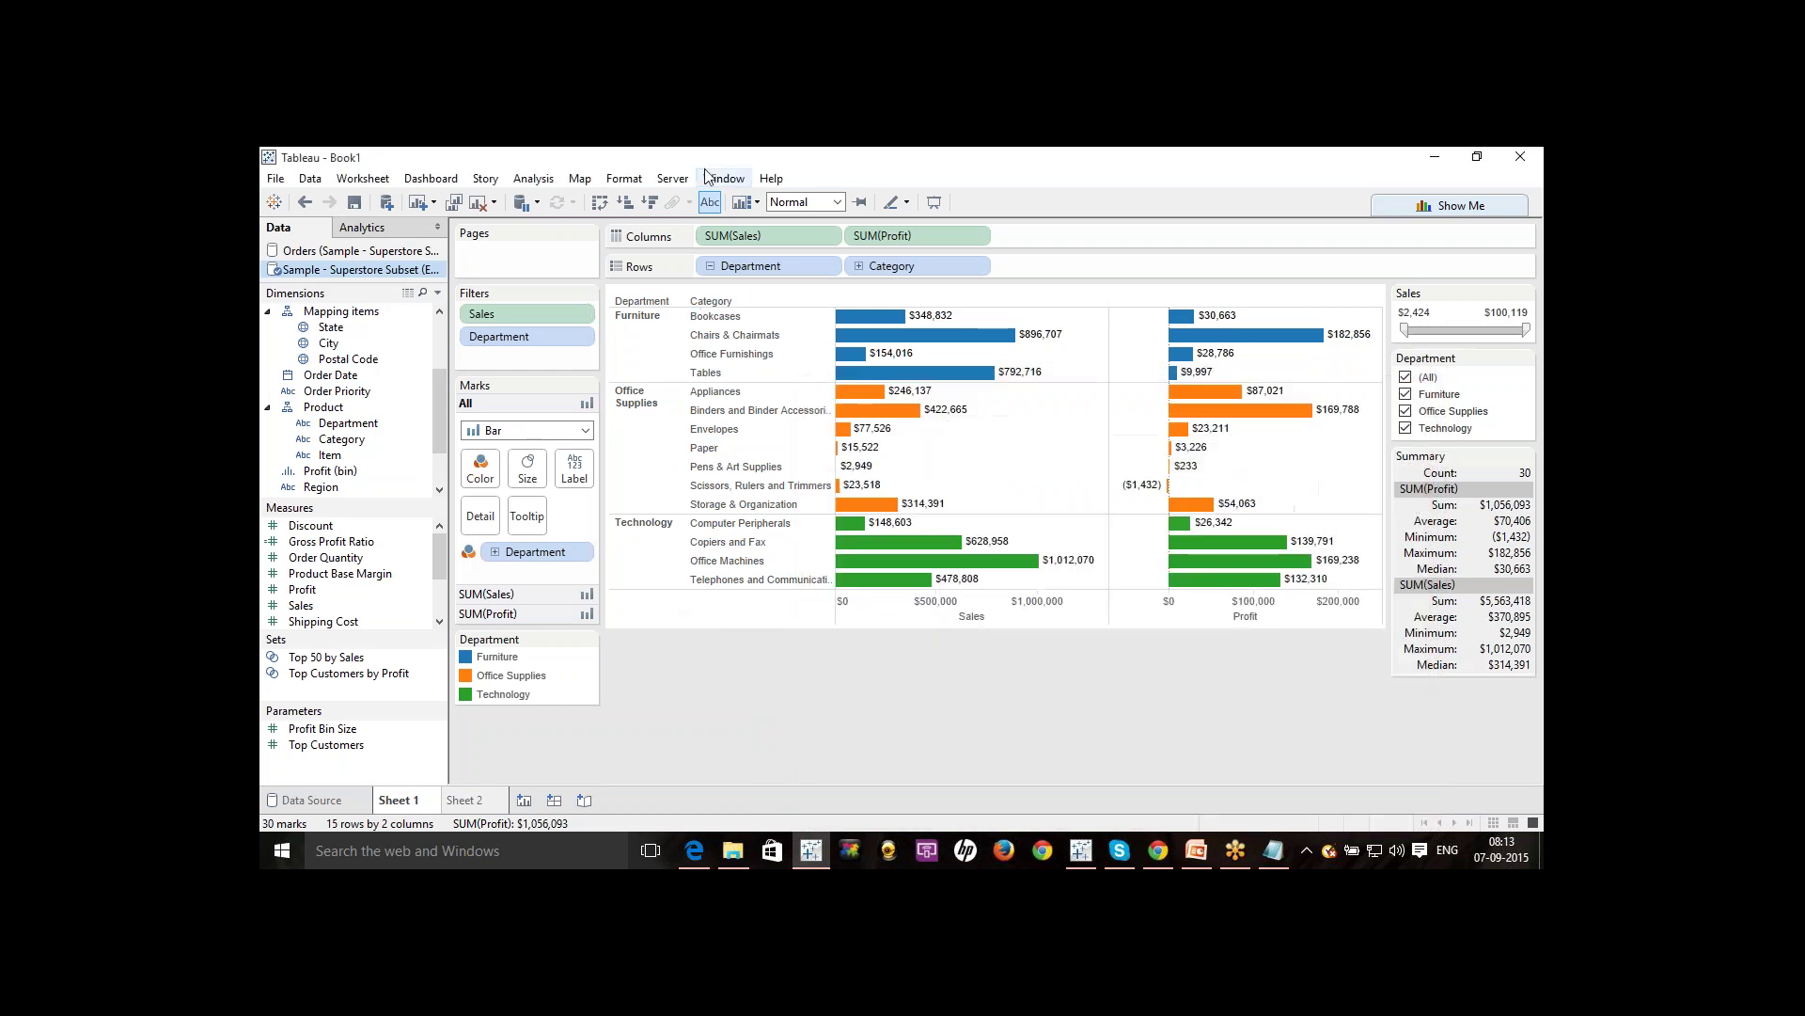
click(674, 178)
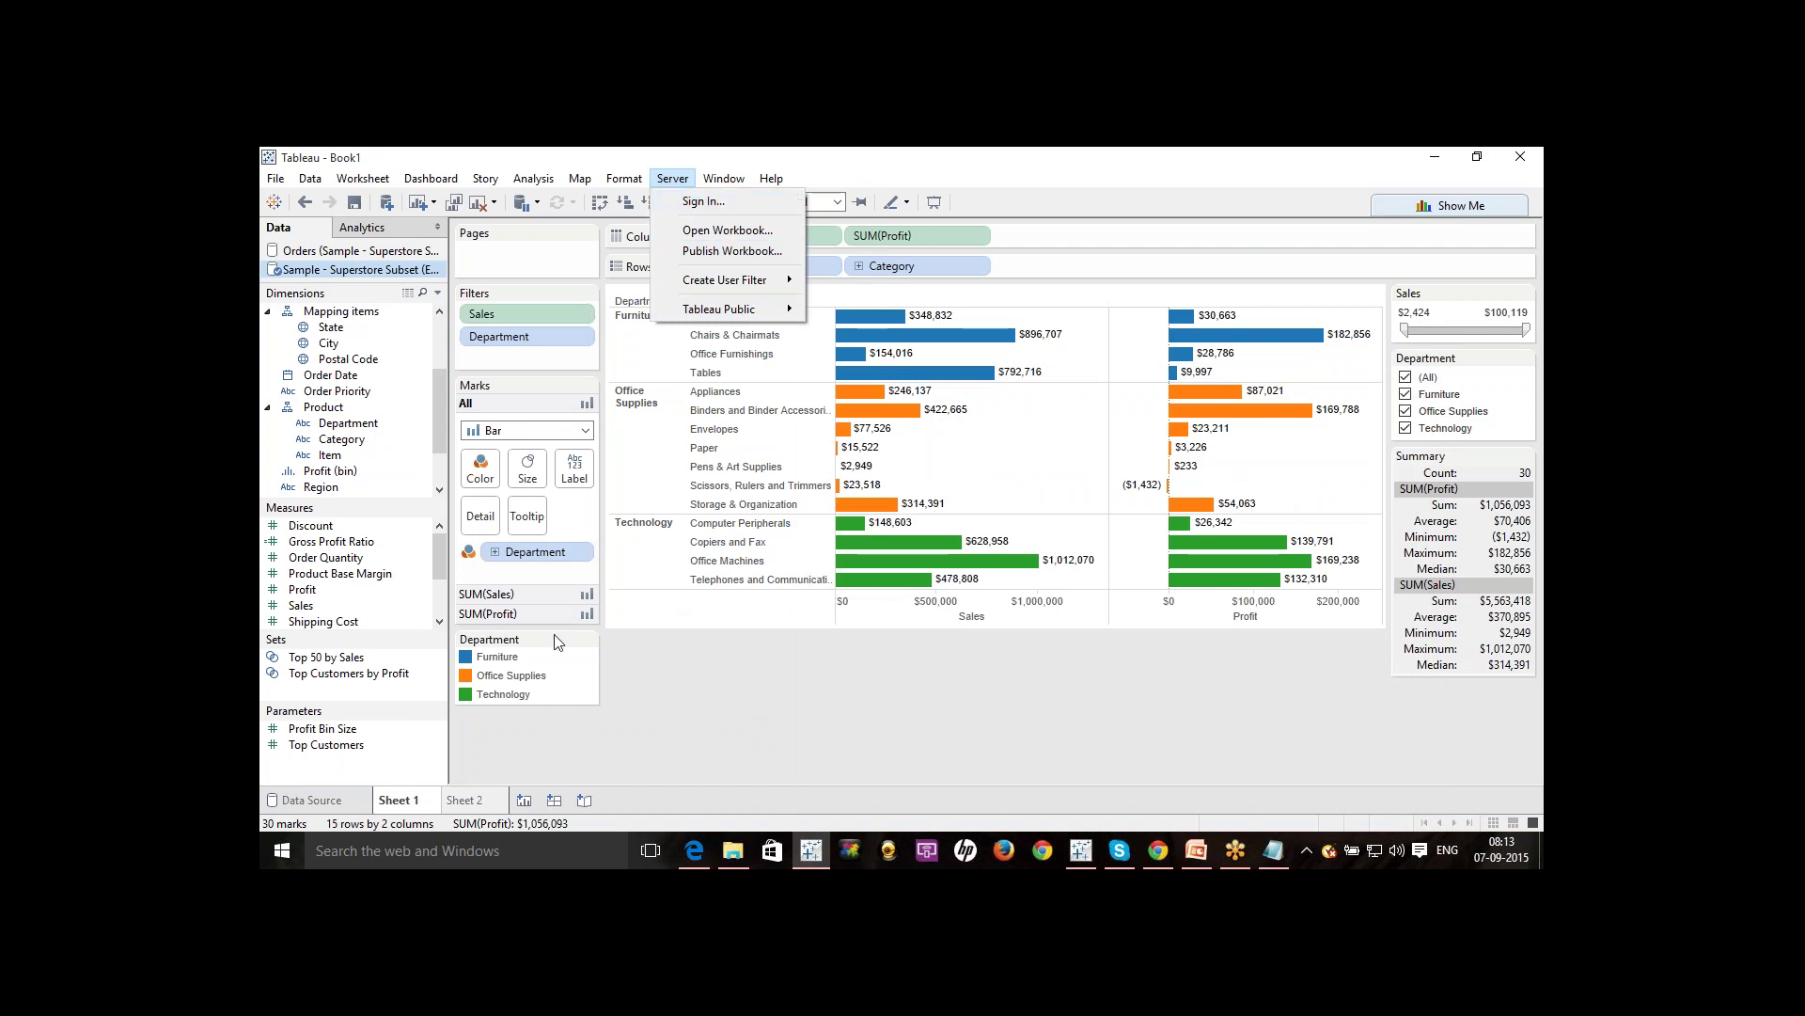
click(717, 749)
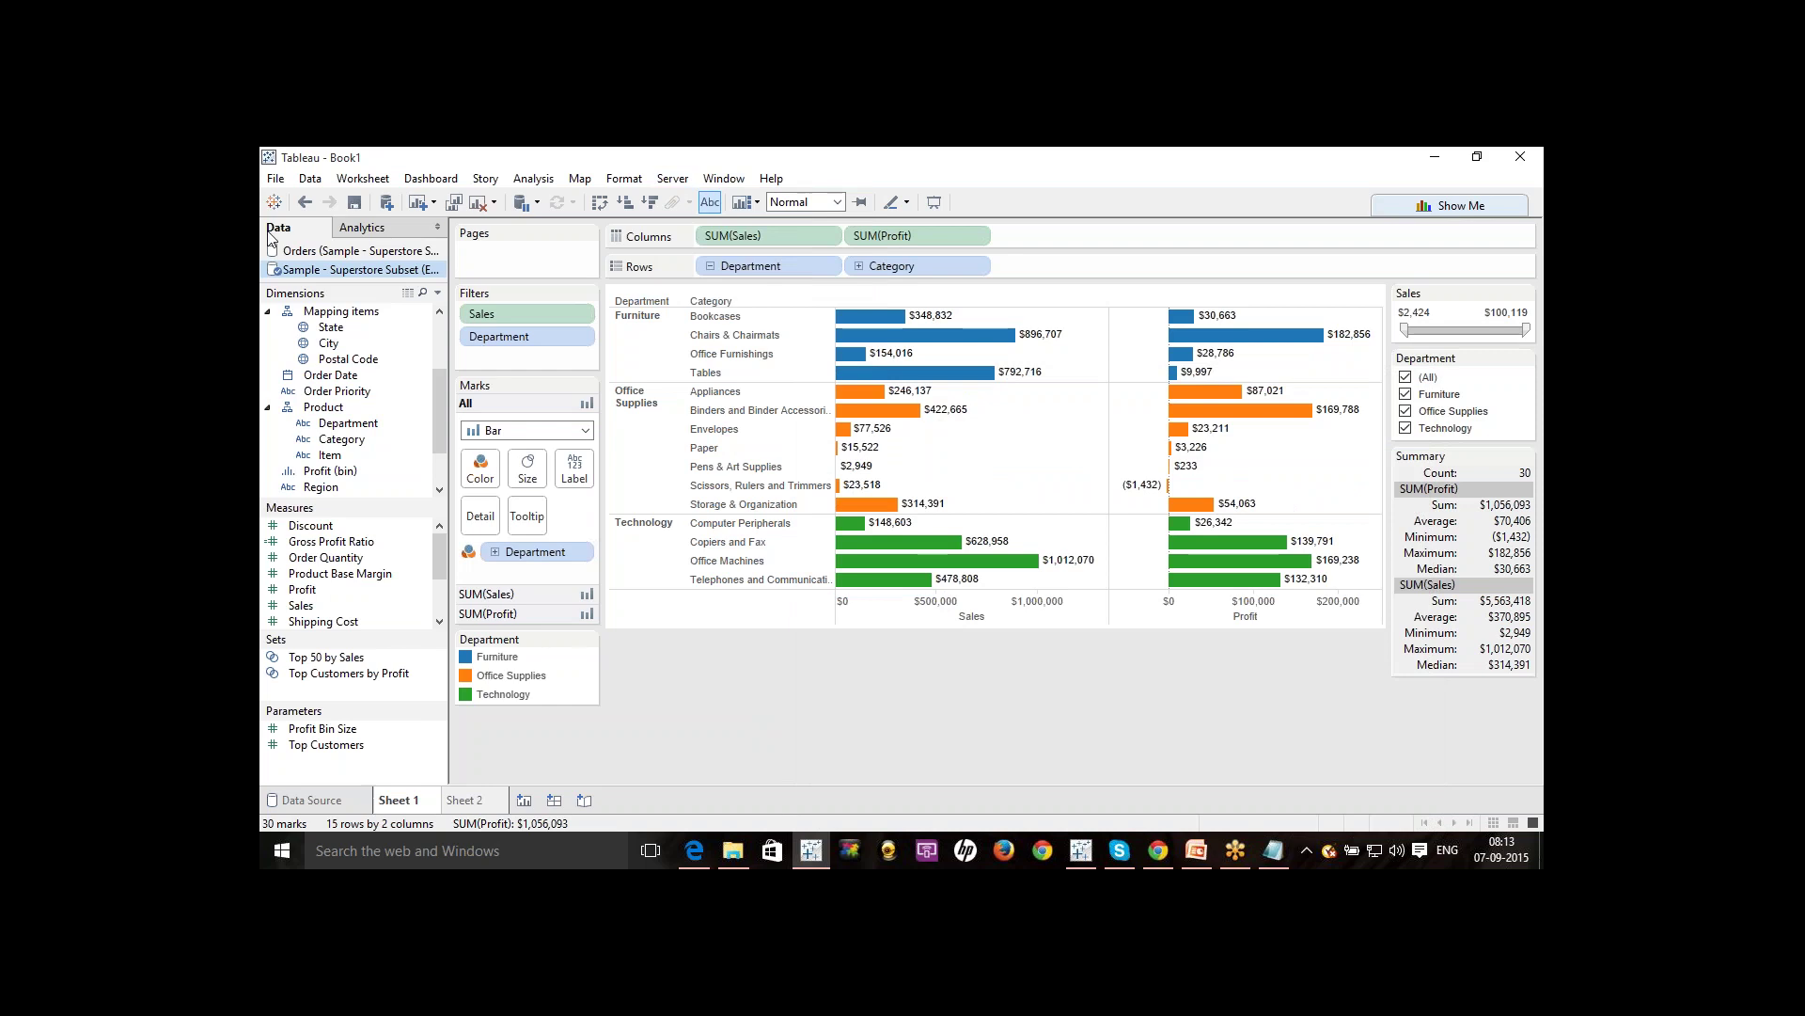
Examine the folders inside My Tableau Repository through the repository location setting, and close it without selecting a folder.
click(273, 179)
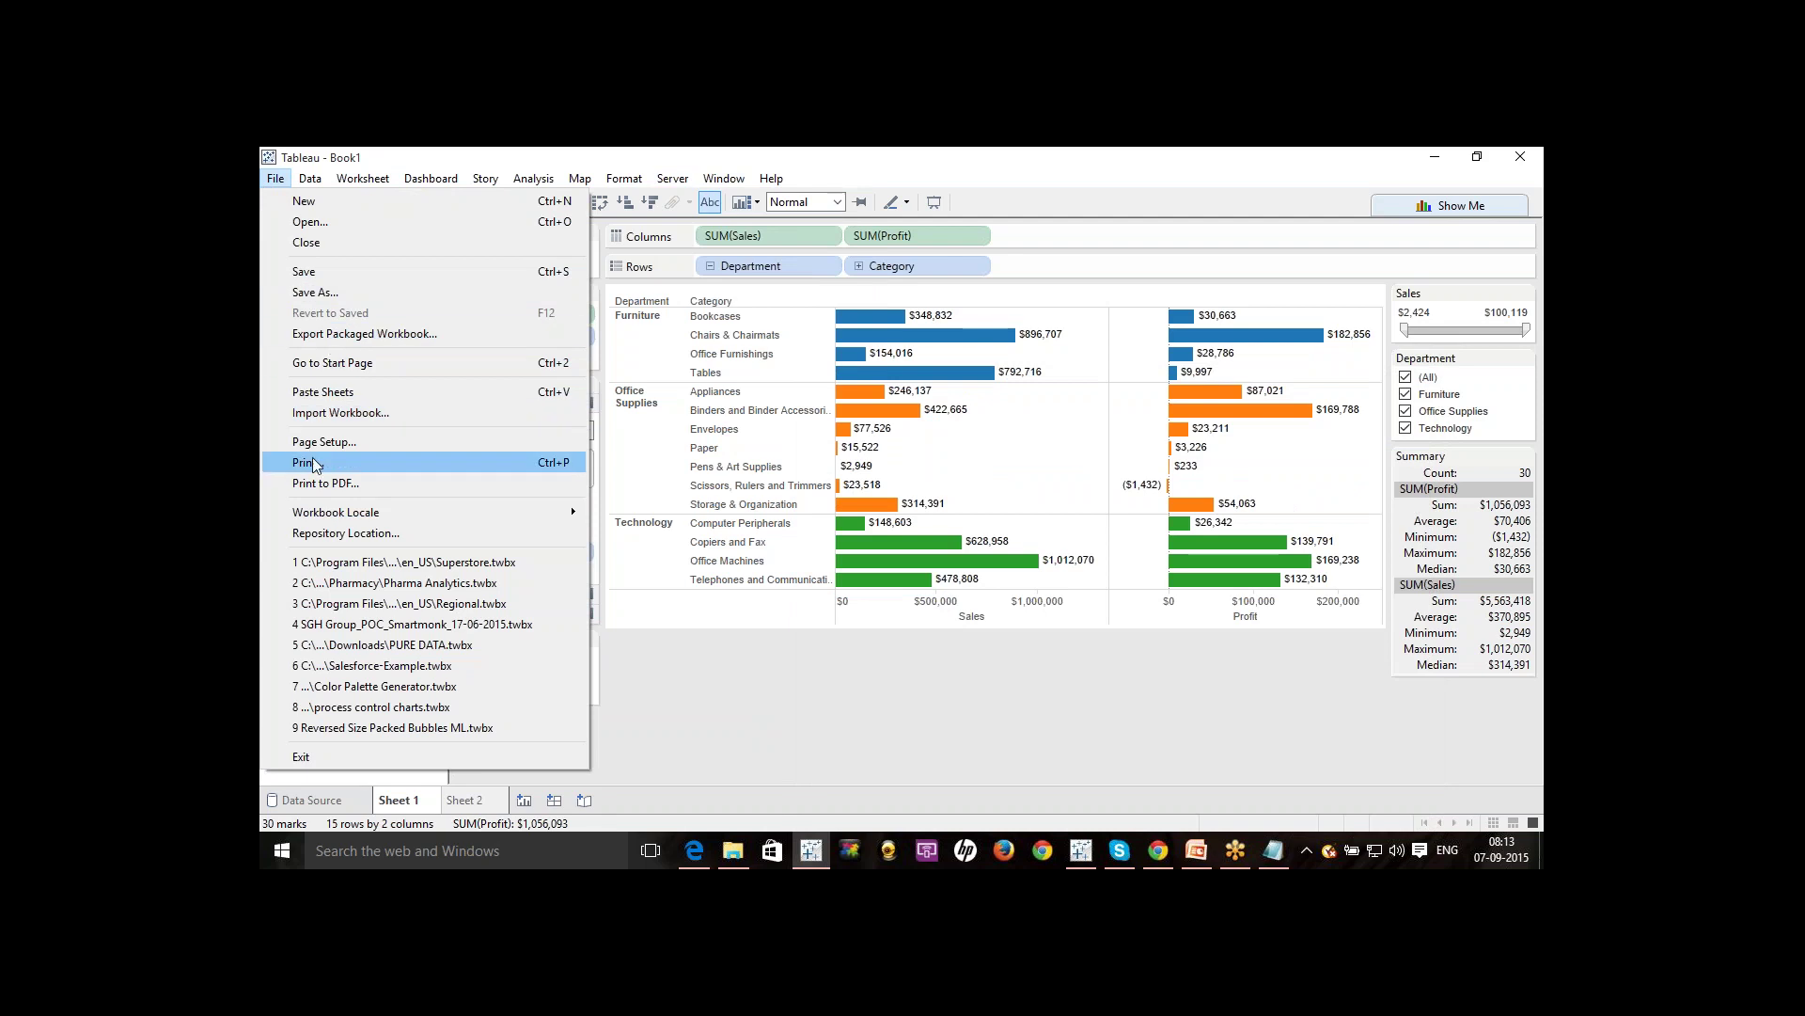
click(356, 542)
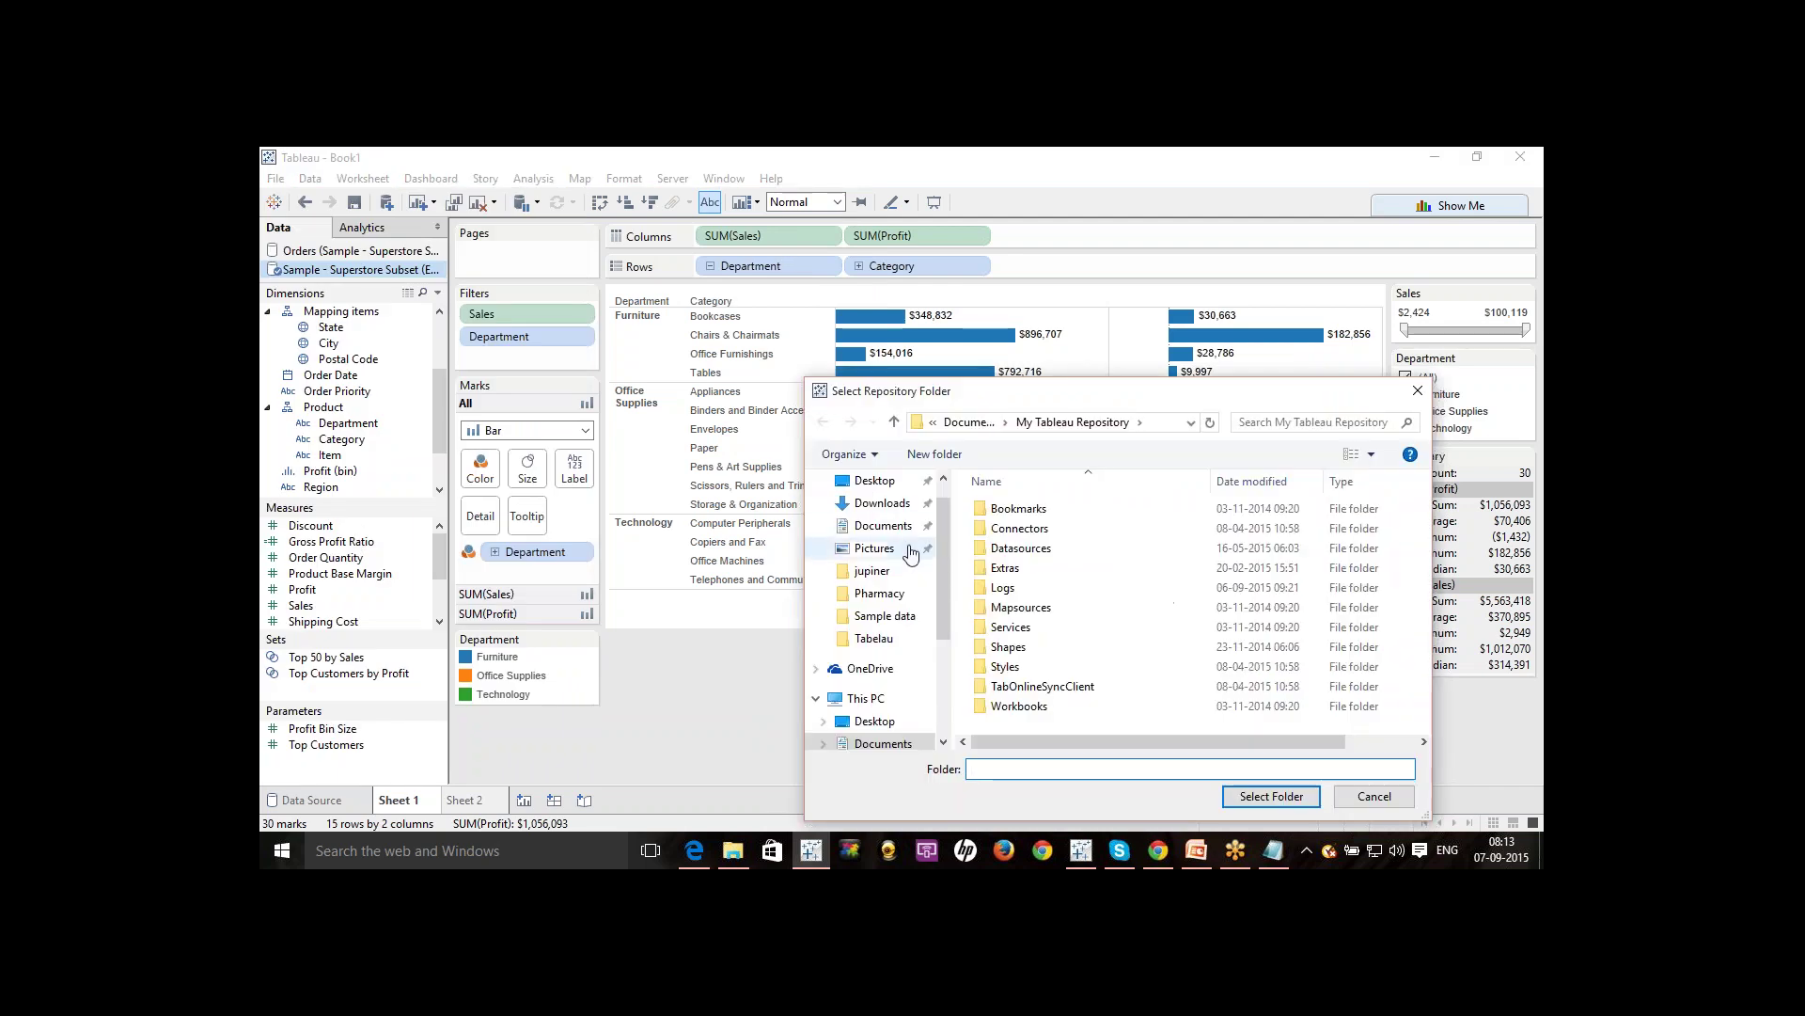
drag(1155, 405, 993, 243)
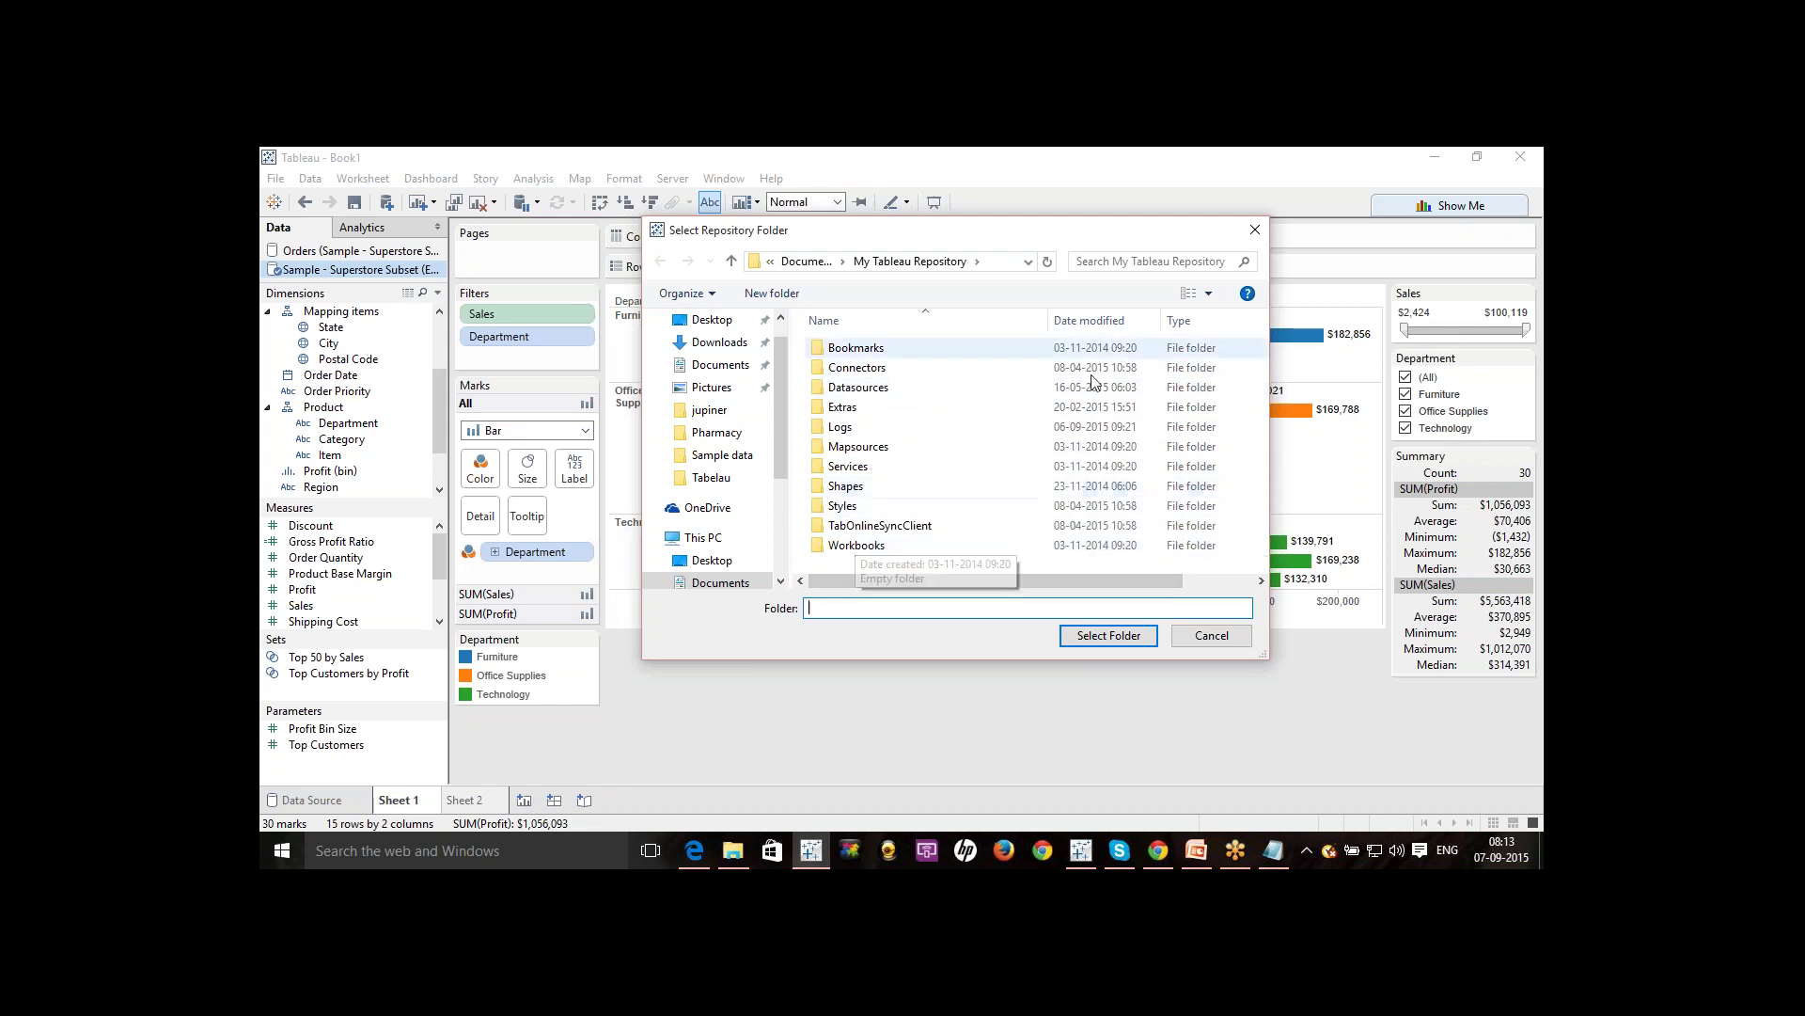
click(1255, 236)
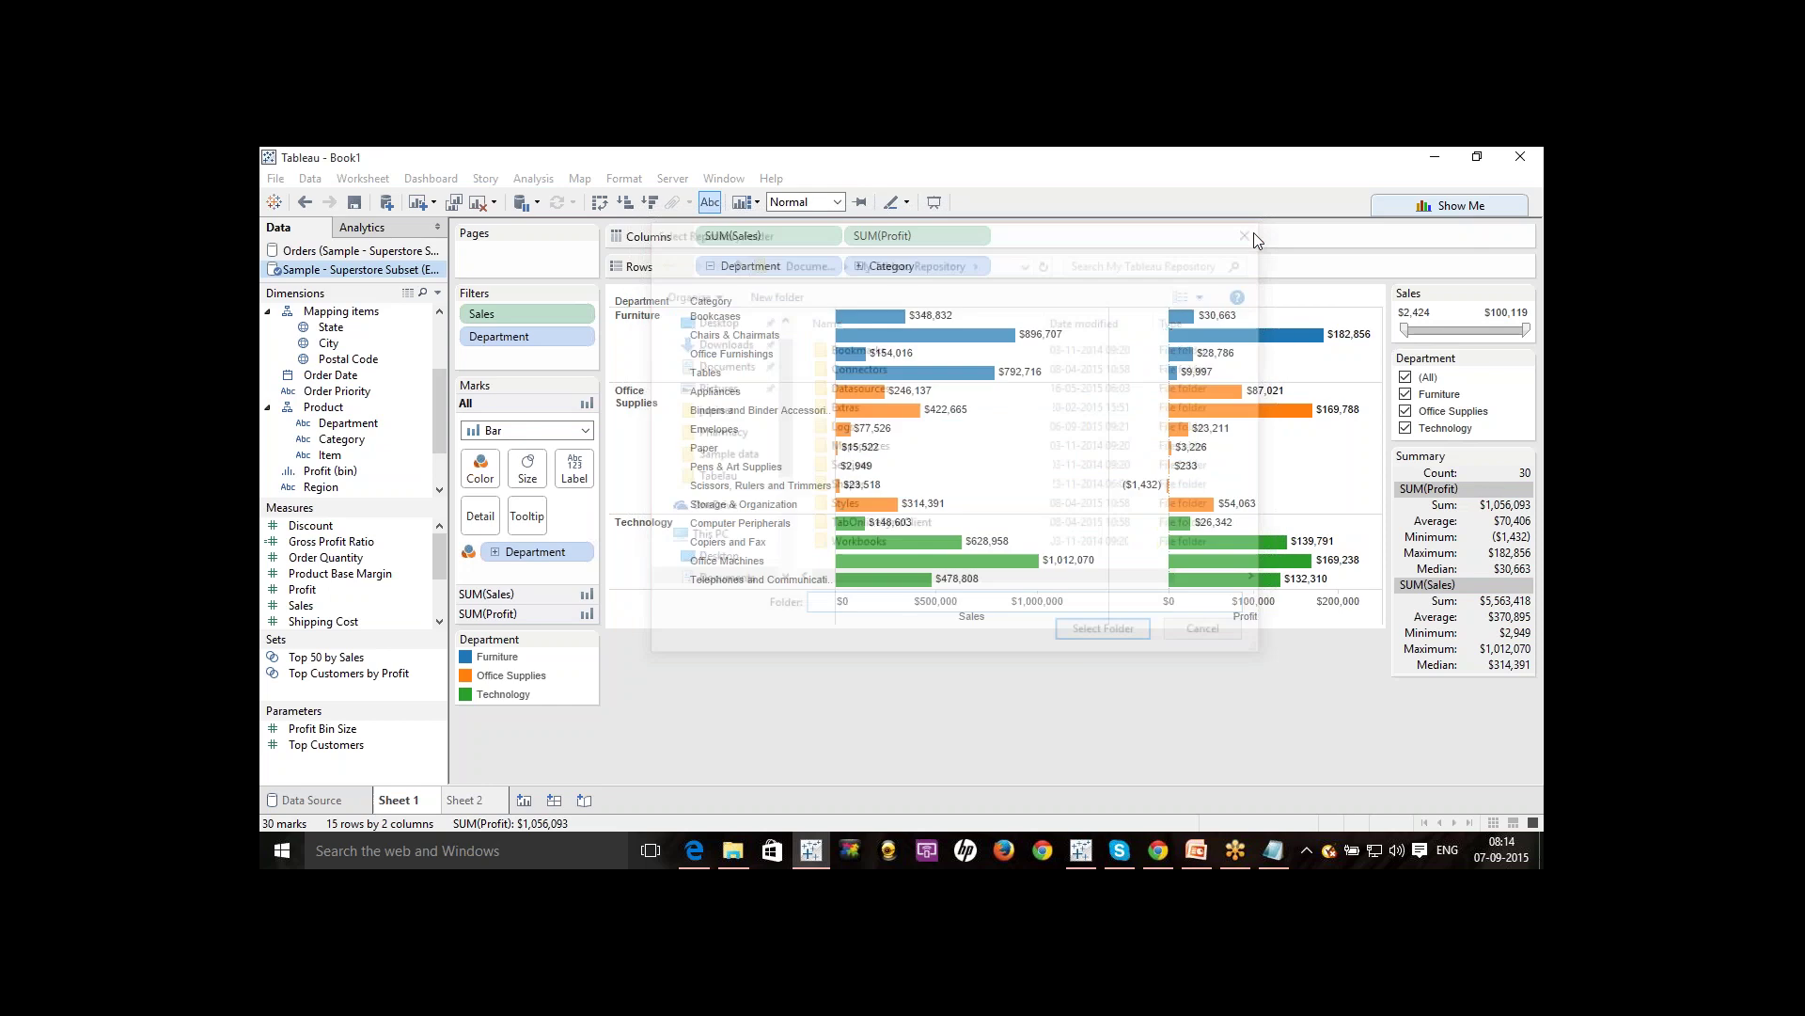
Look through the data source commands, including Tableau Data Server, and point out the Sample - Superstore Subset (Excel) source.
click(311, 179)
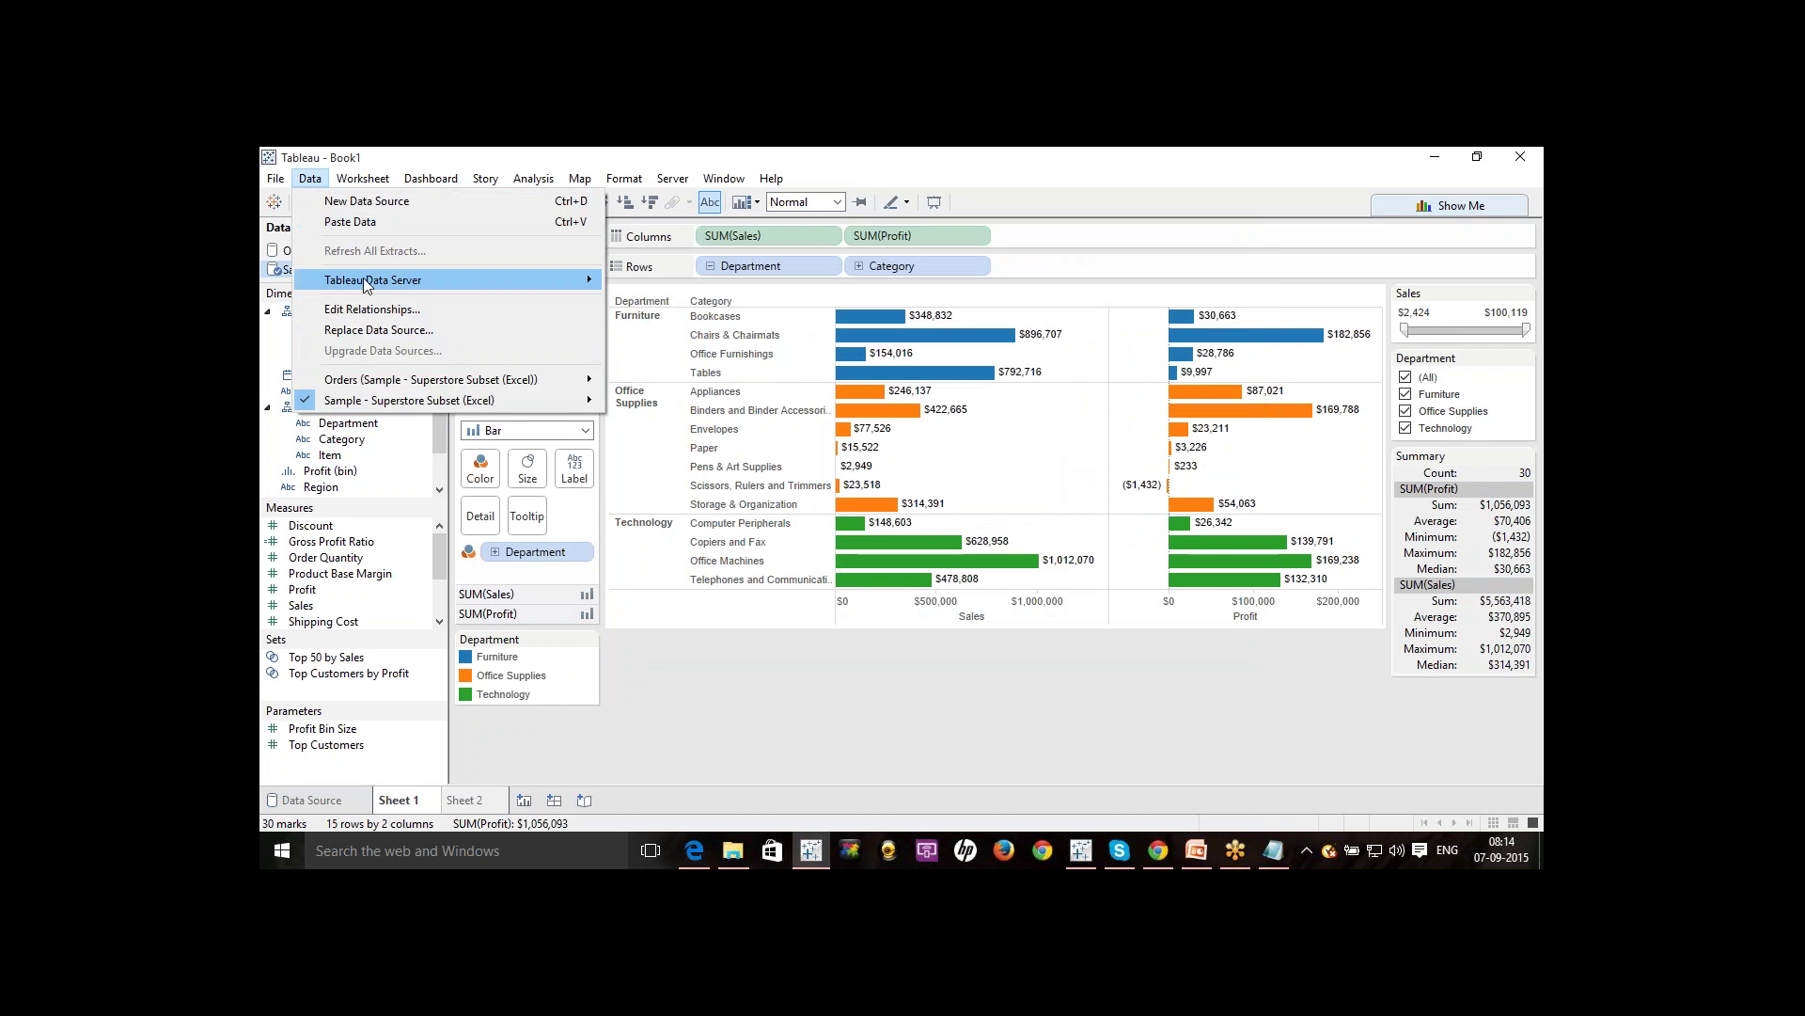
mouse_move(362, 278)
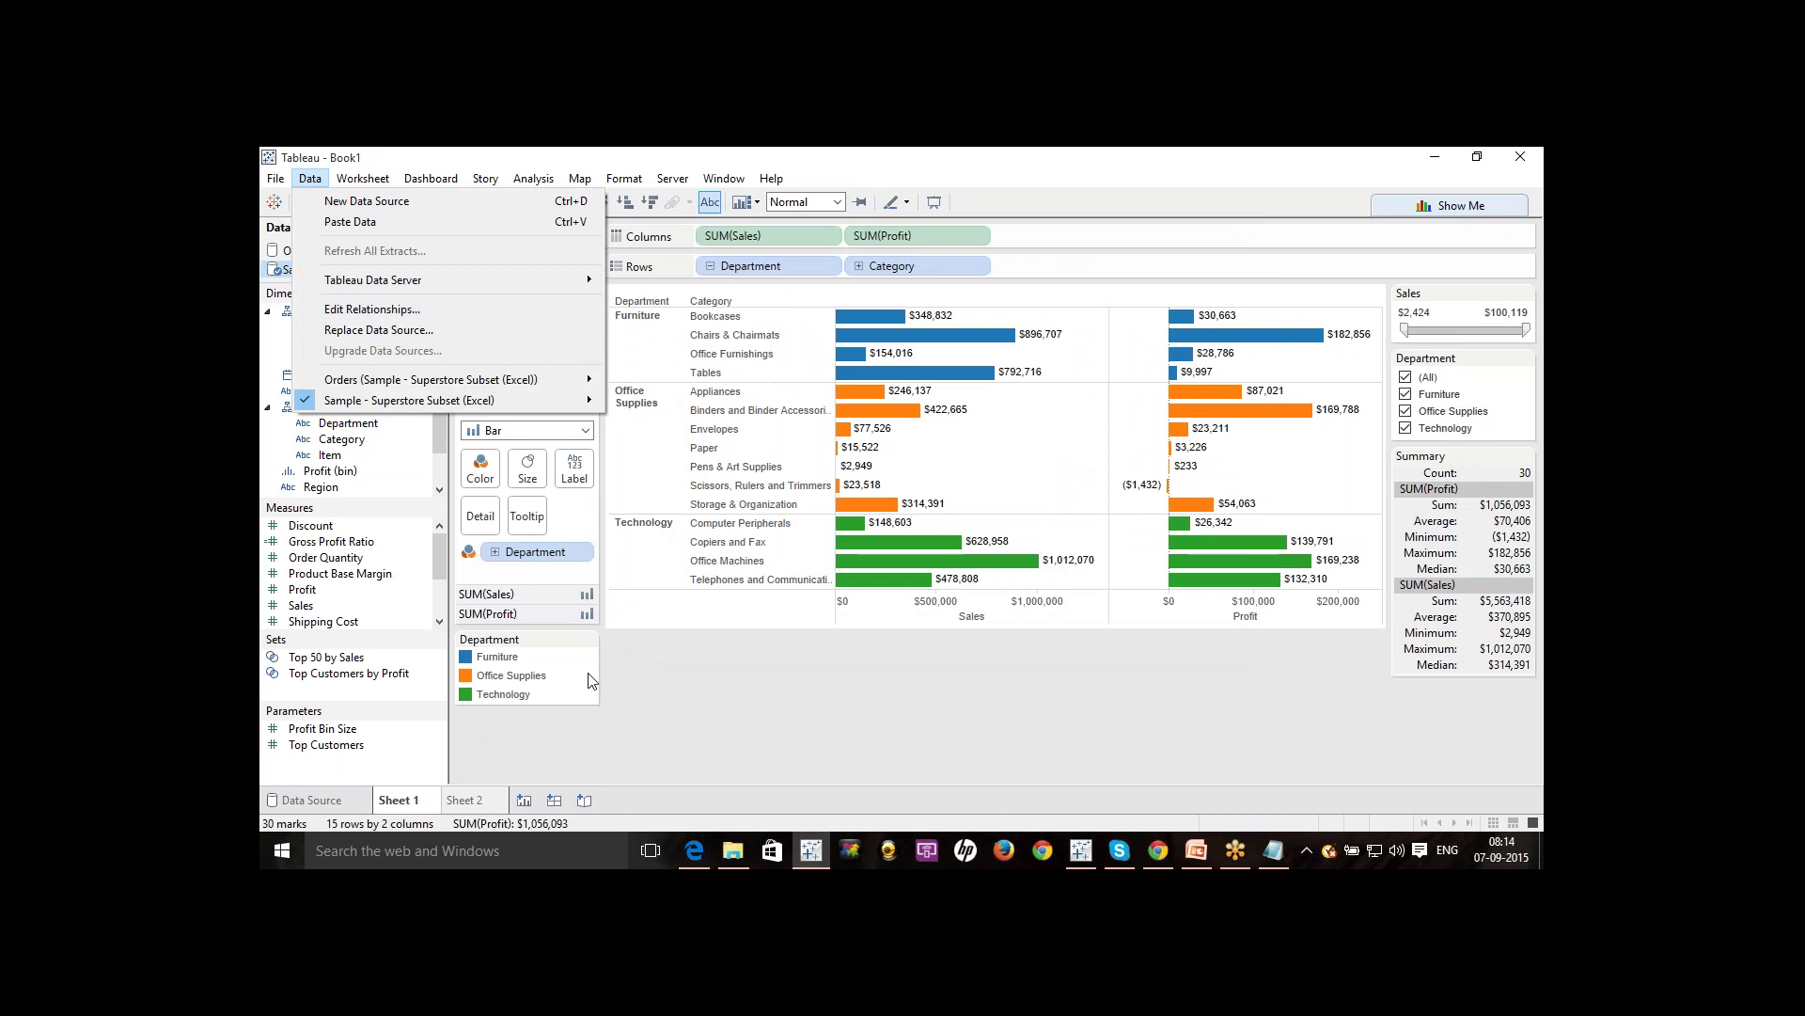
click(664, 687)
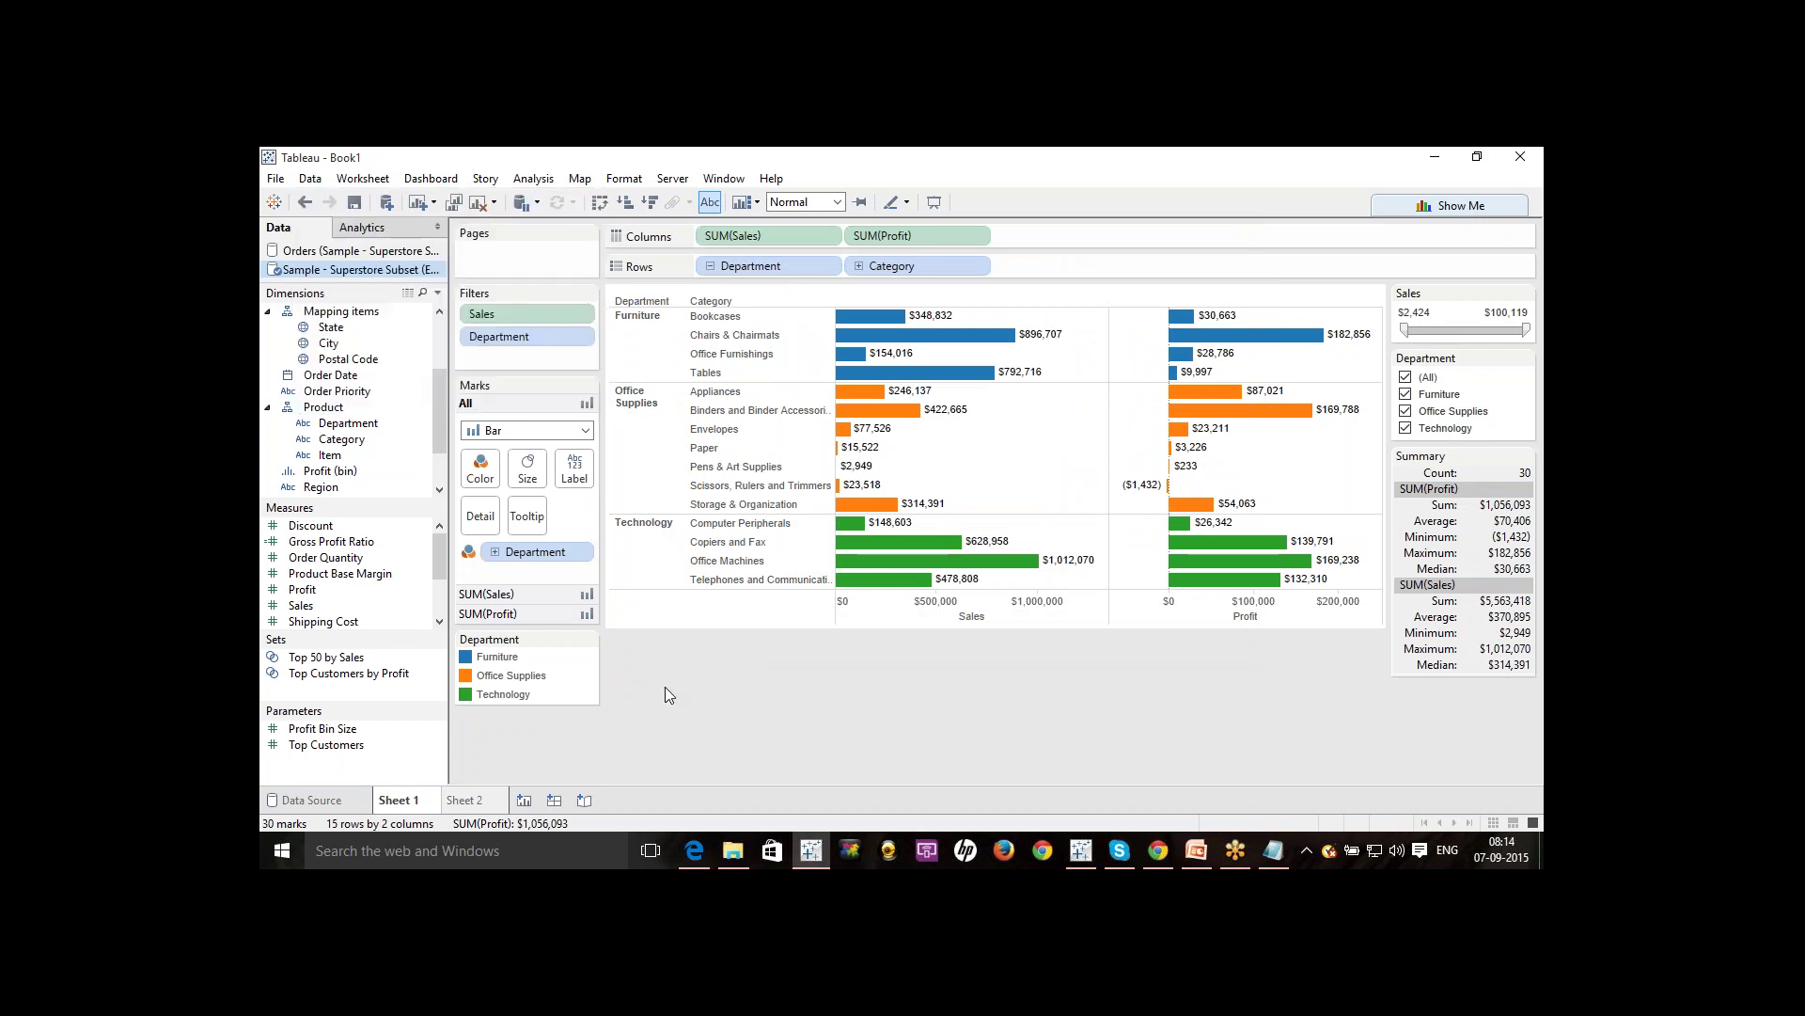
click(358, 271)
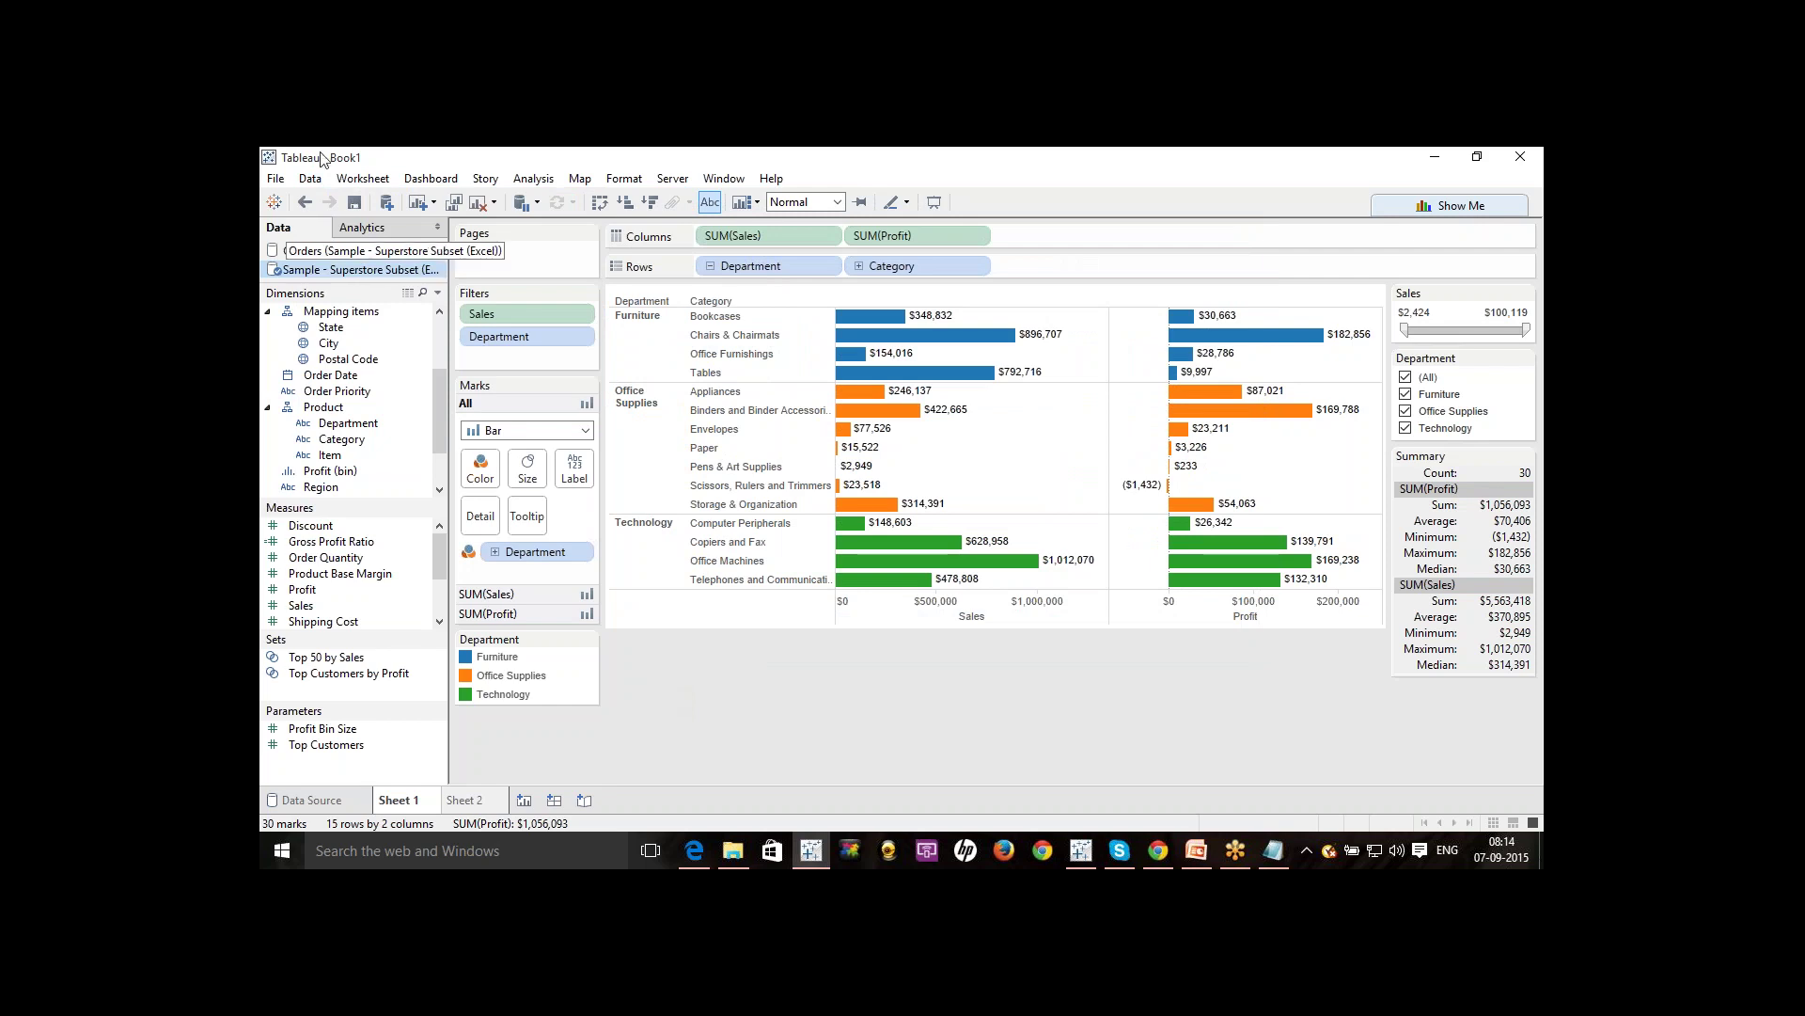
Look through the analysis and worksheet commands, and view the Actions dialog of Sheet 1.
click(310, 179)
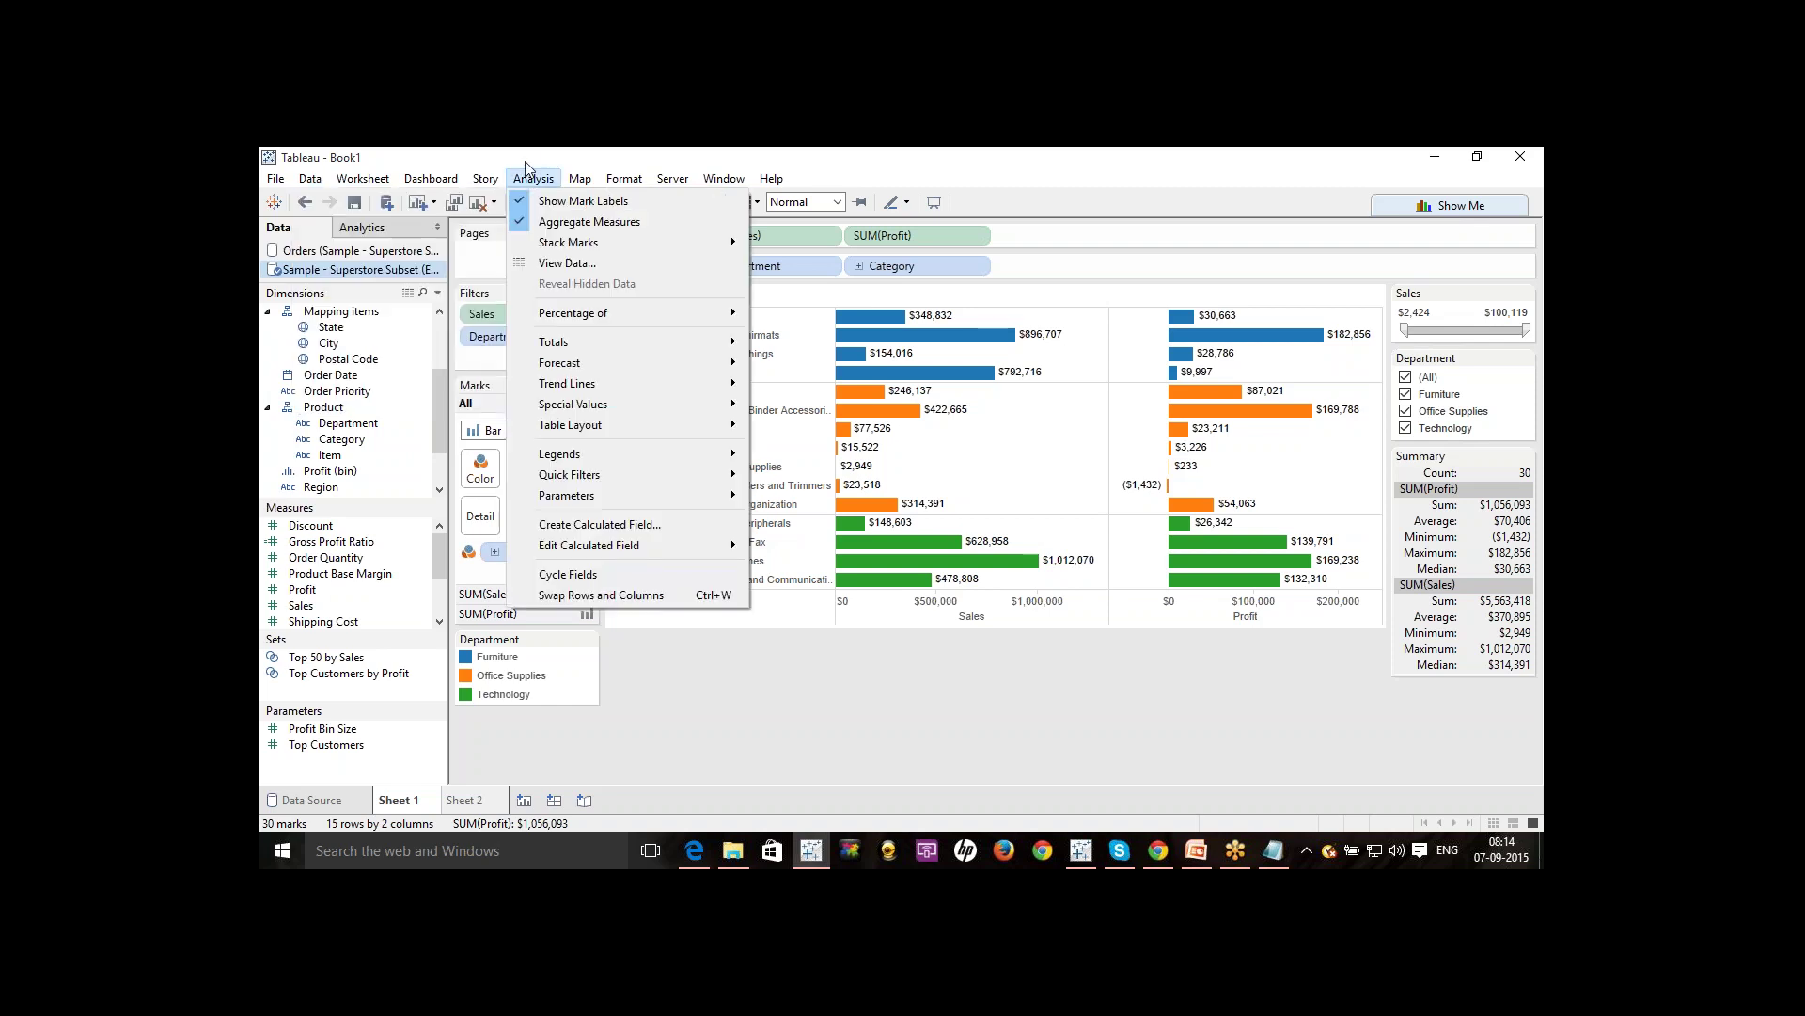
mouse_move(485, 179)
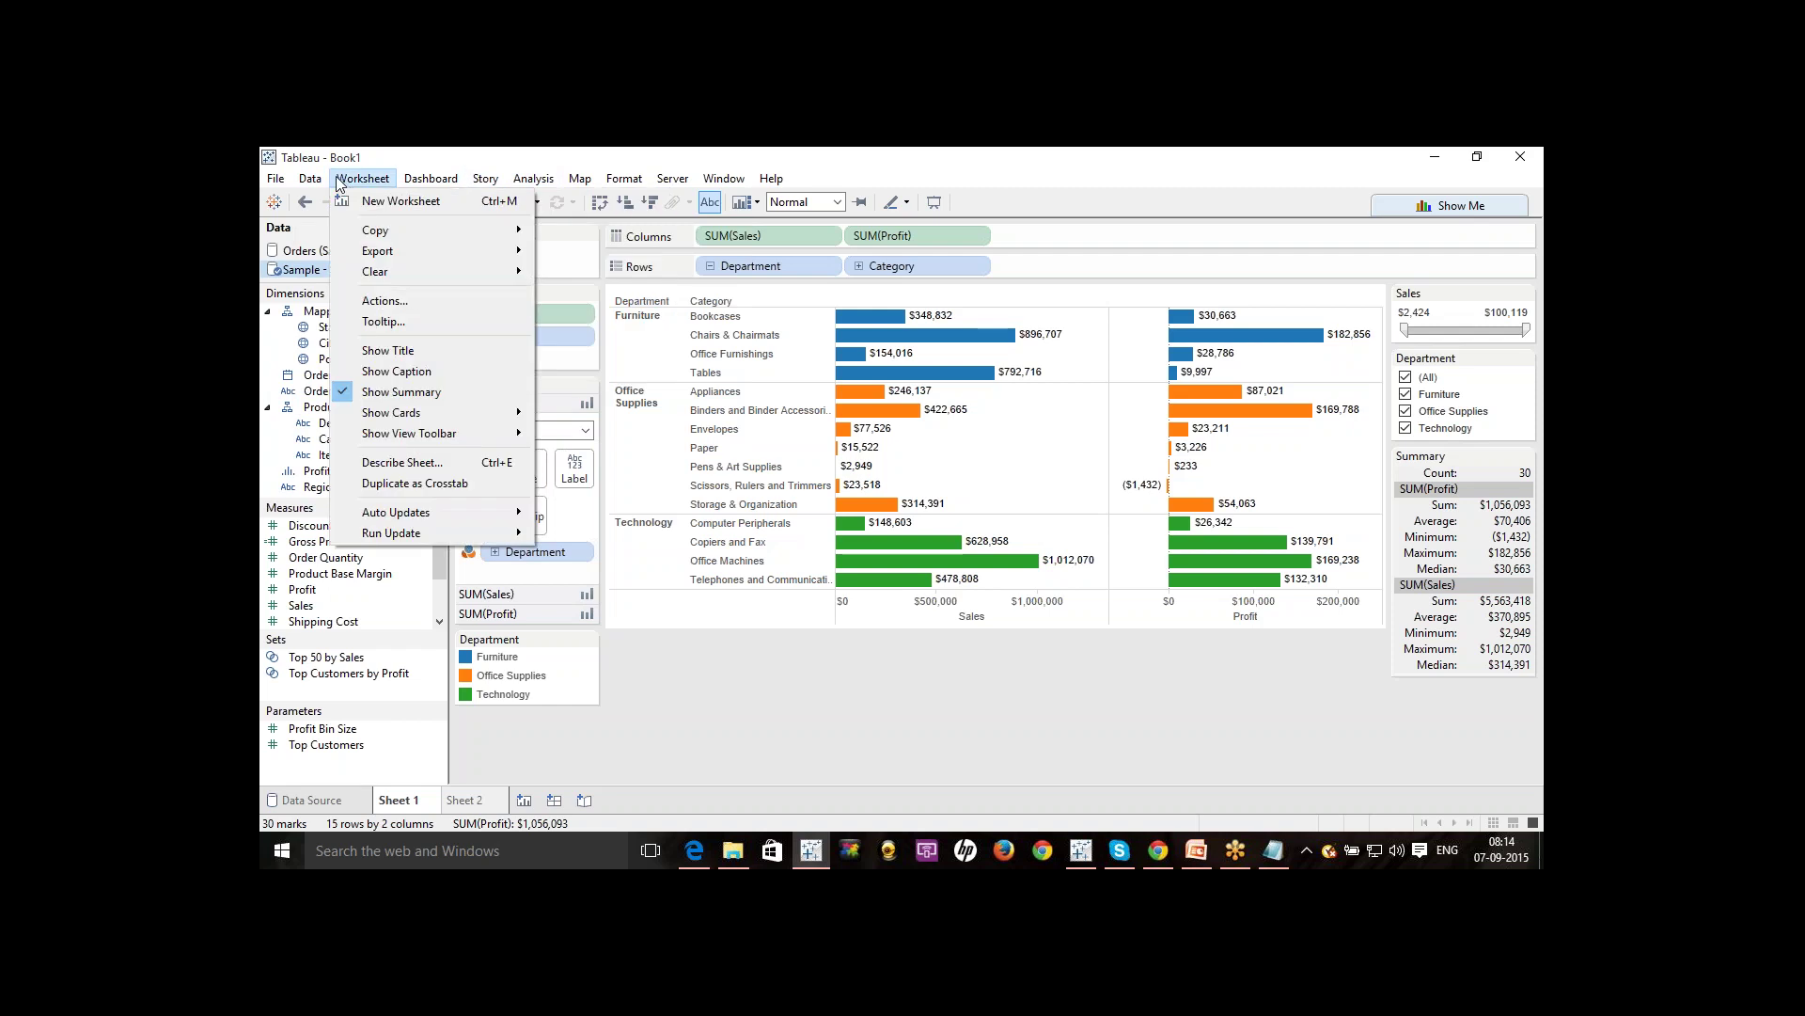
mouse_move(318, 180)
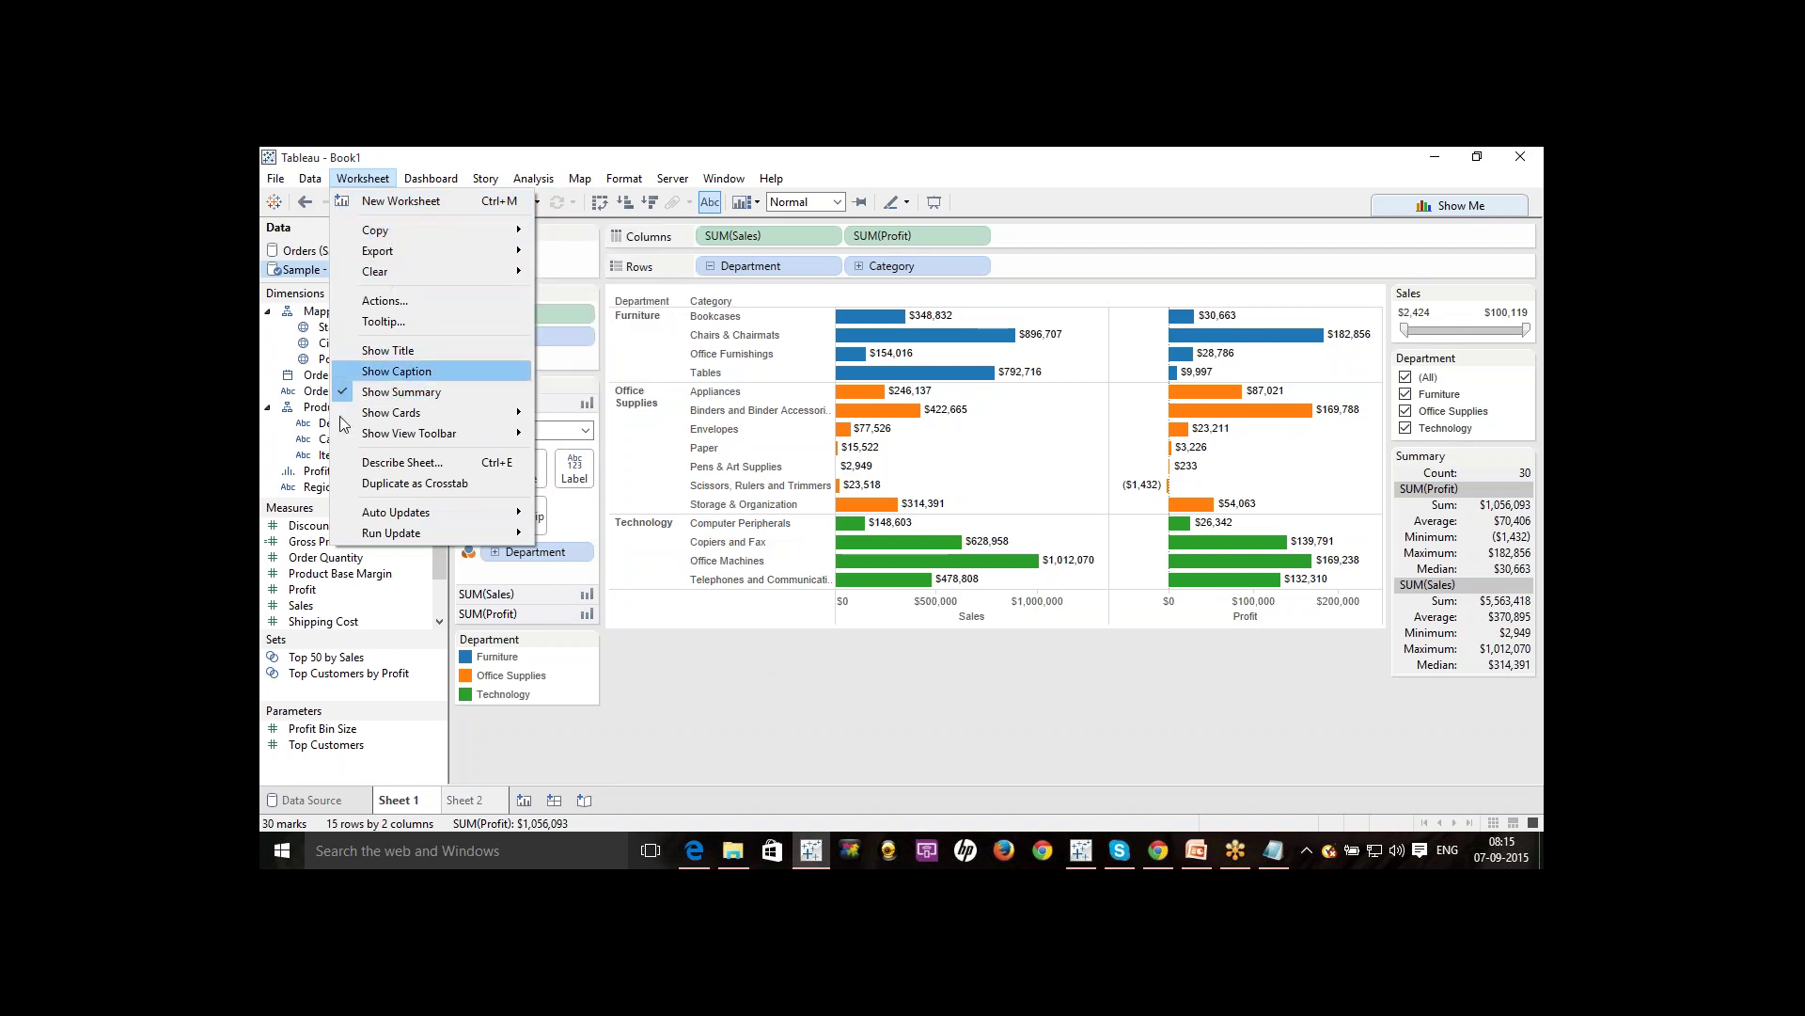
click(411, 299)
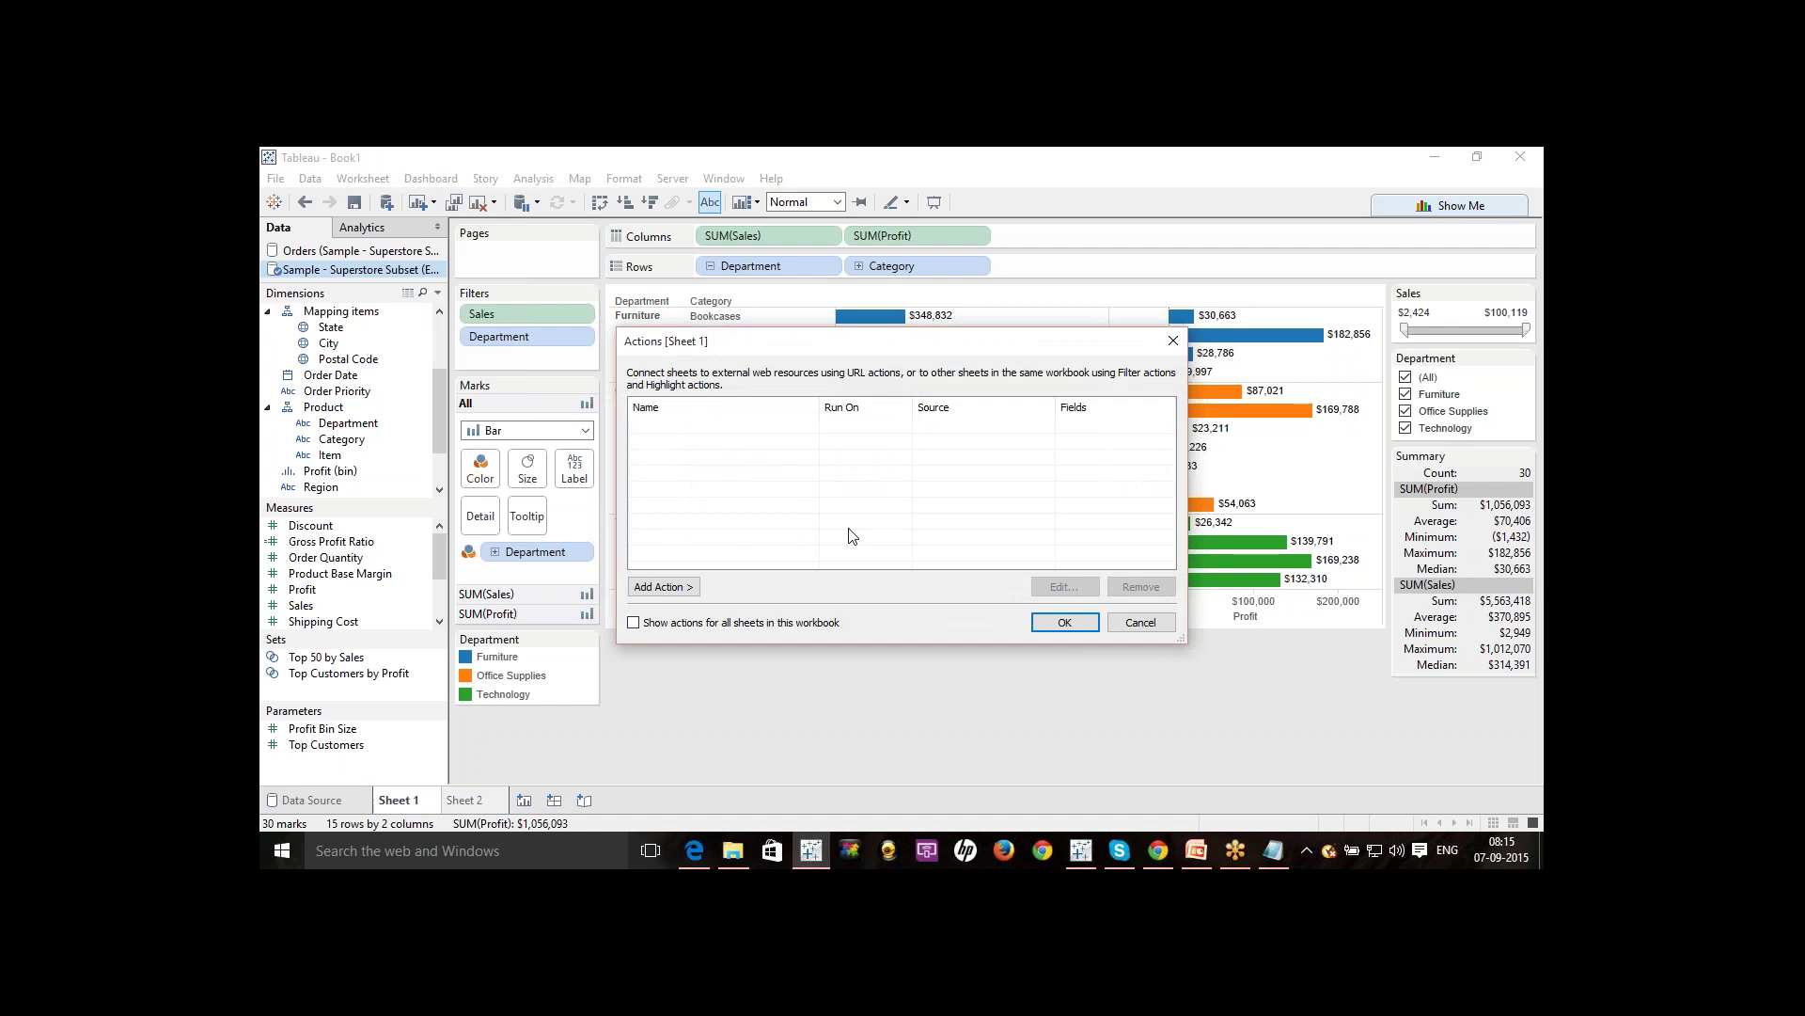
click(1173, 340)
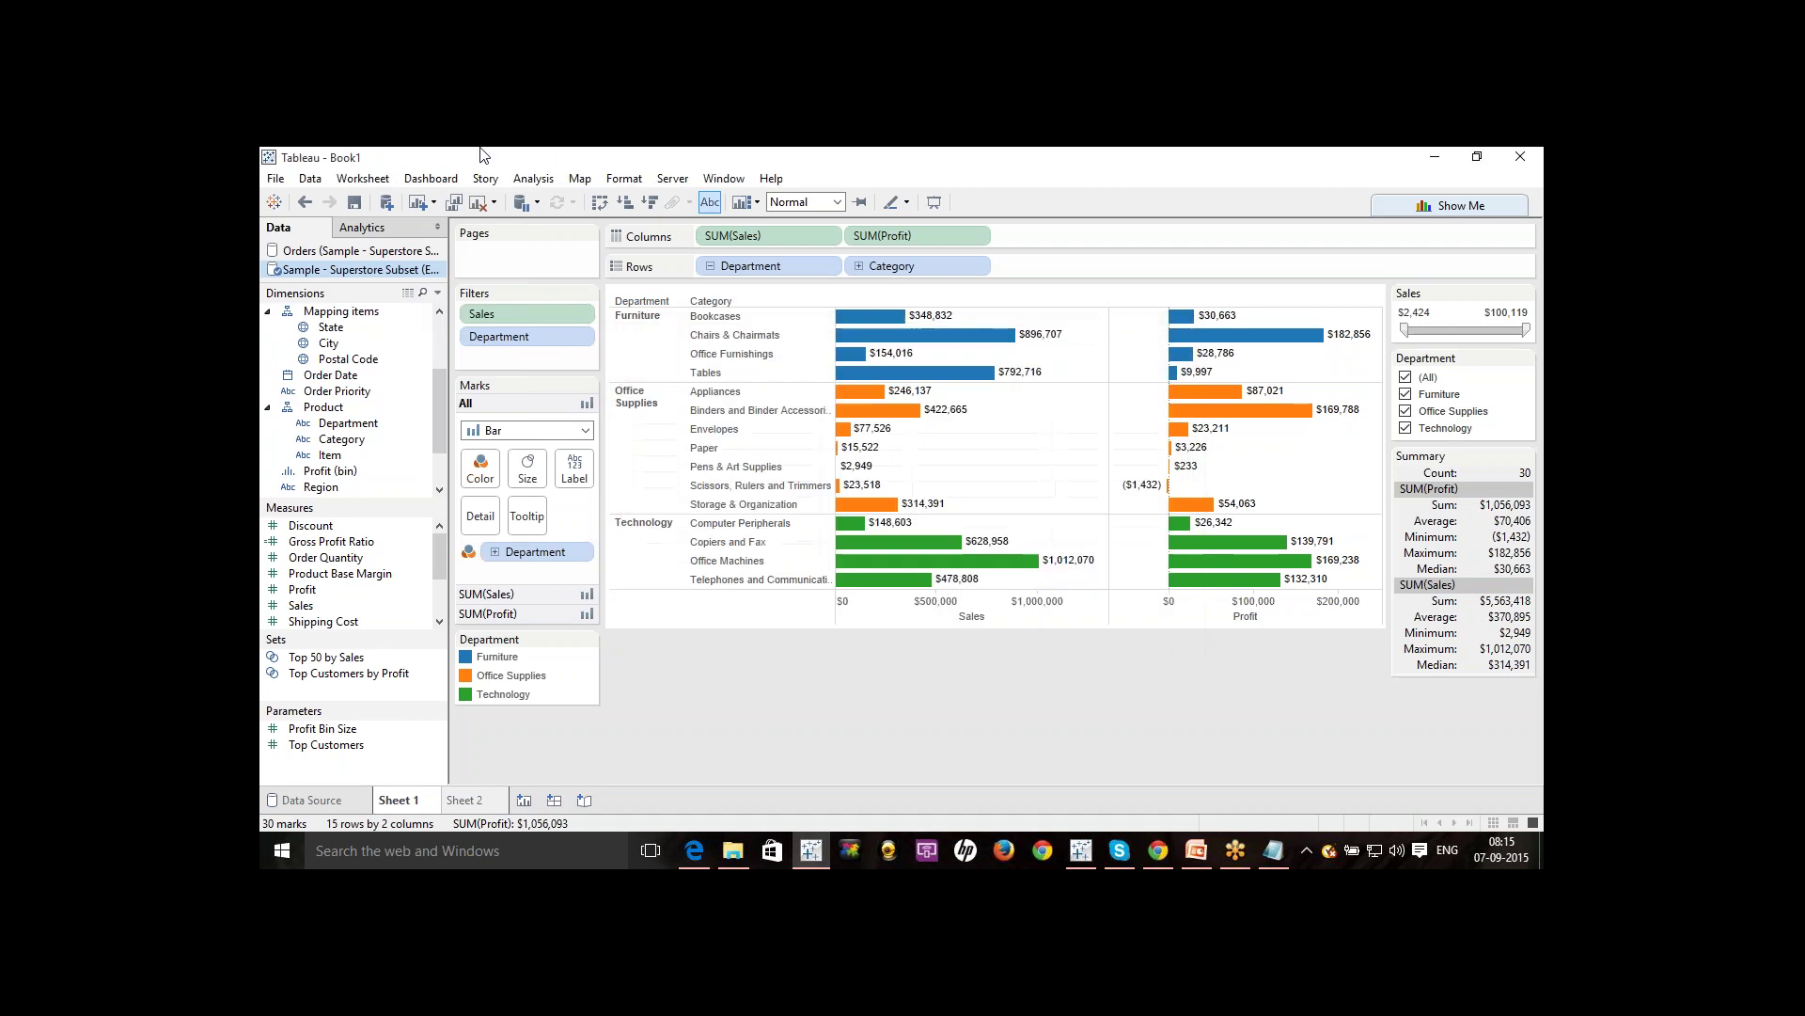
Look over the dashboard and story commands, and add a new blank dashboard to the workbook.
click(455, 179)
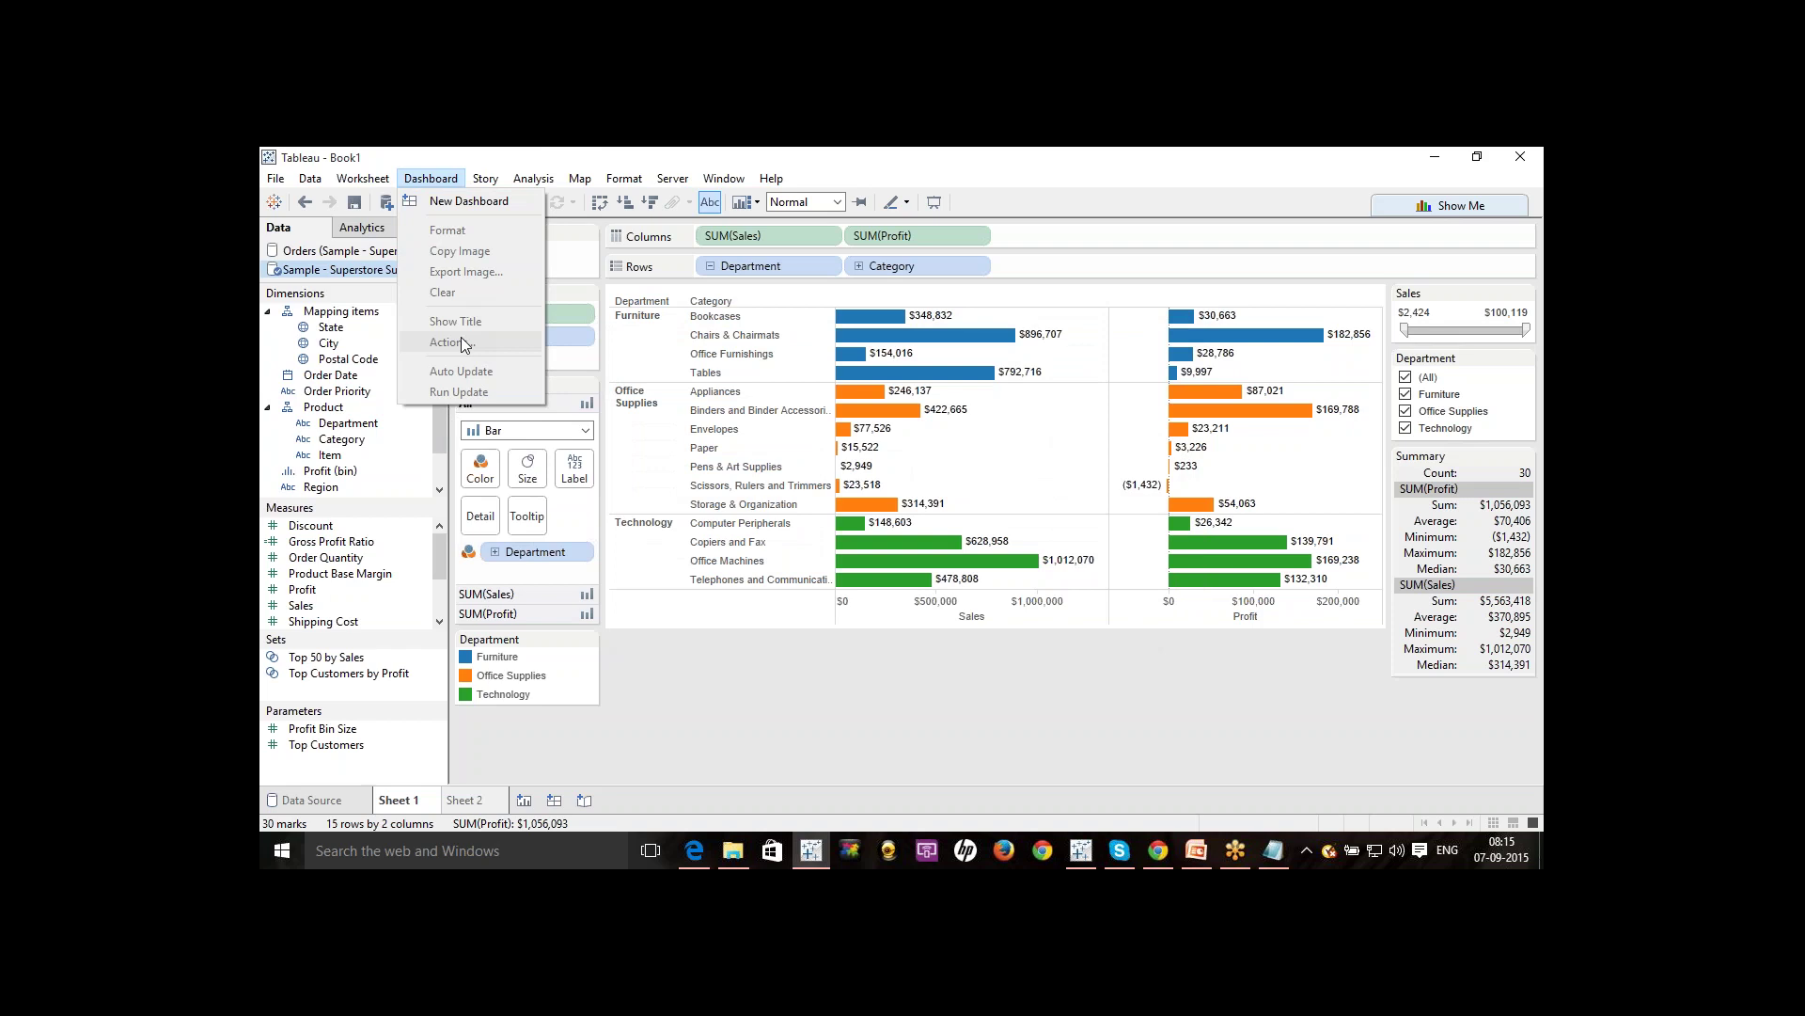
mouse_move(485, 178)
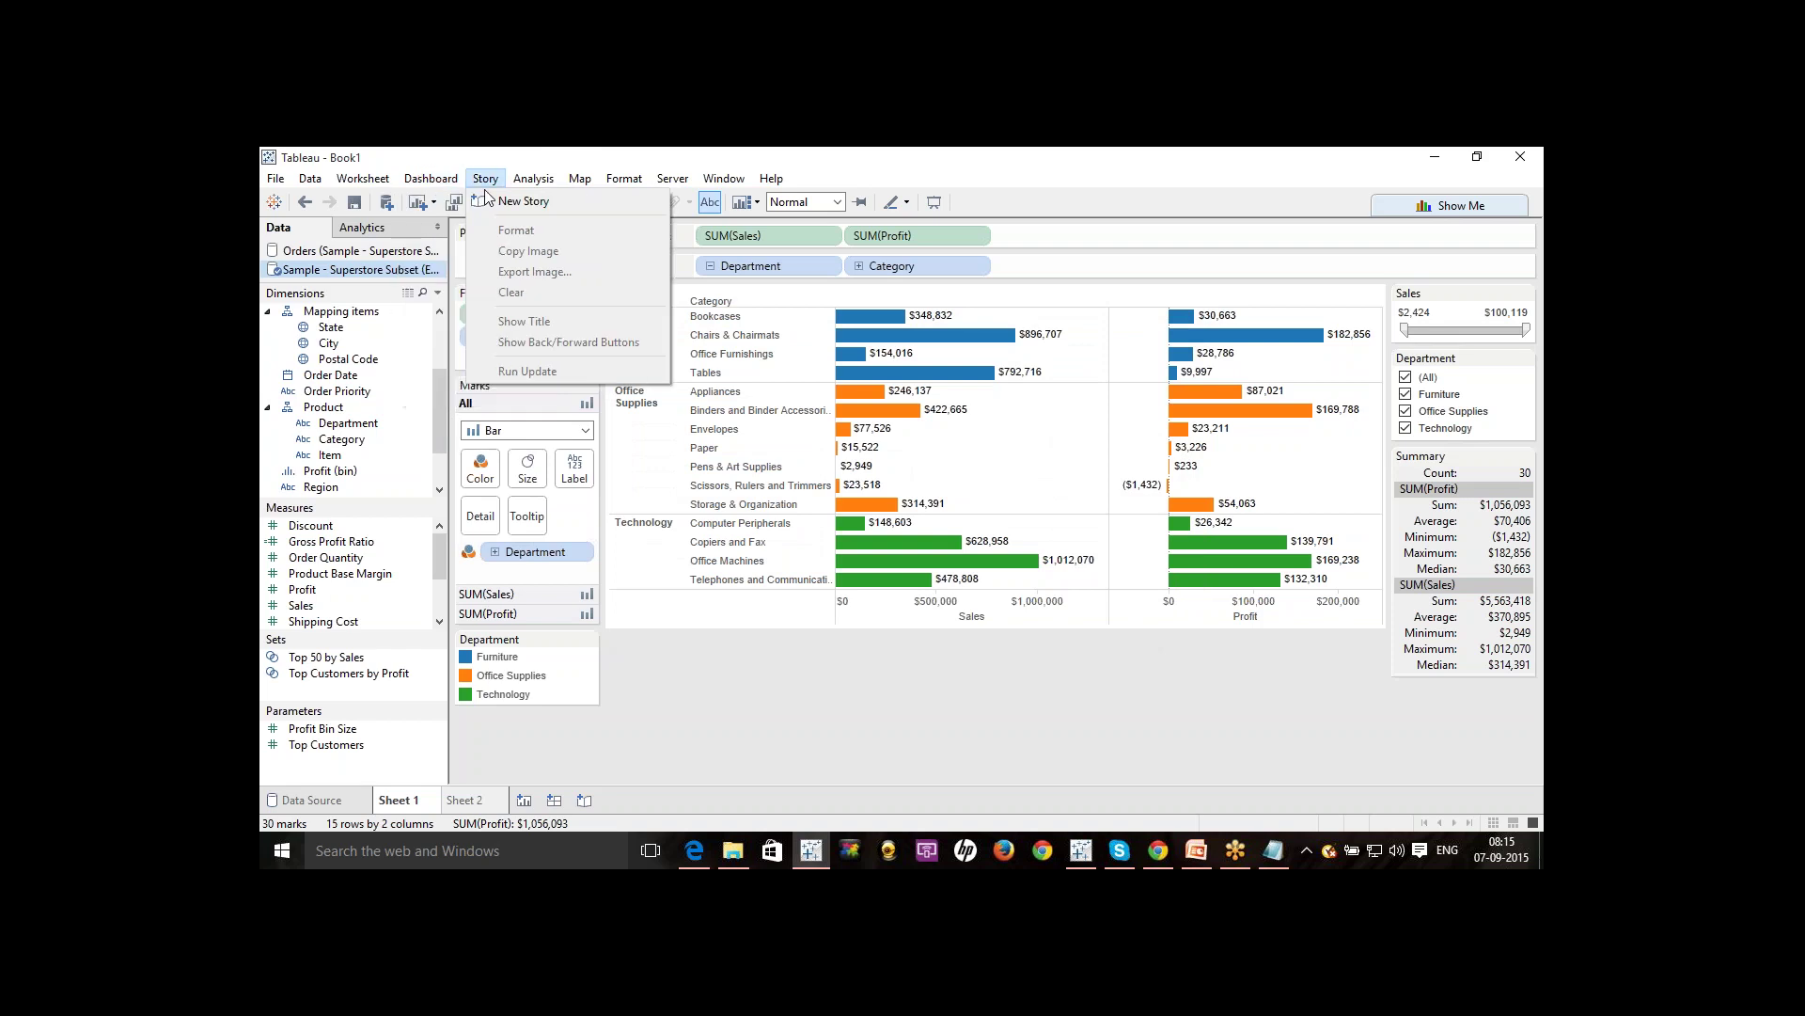
click(553, 763)
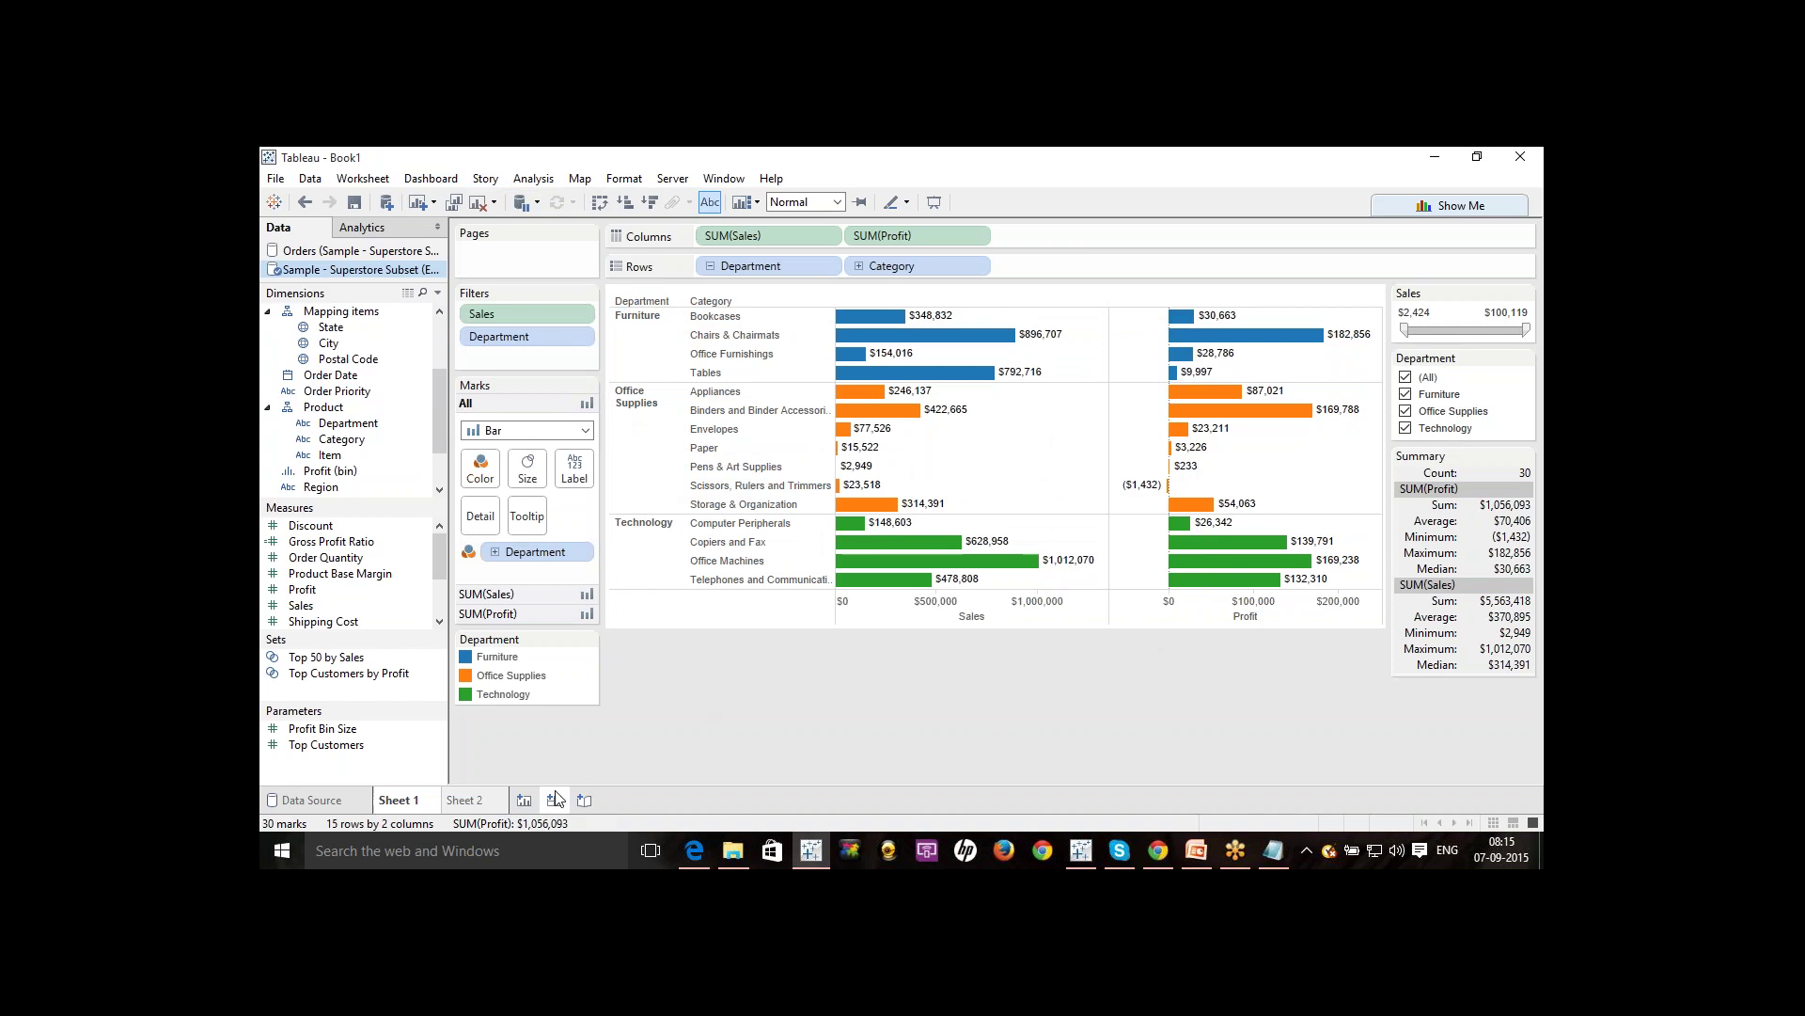
click(554, 799)
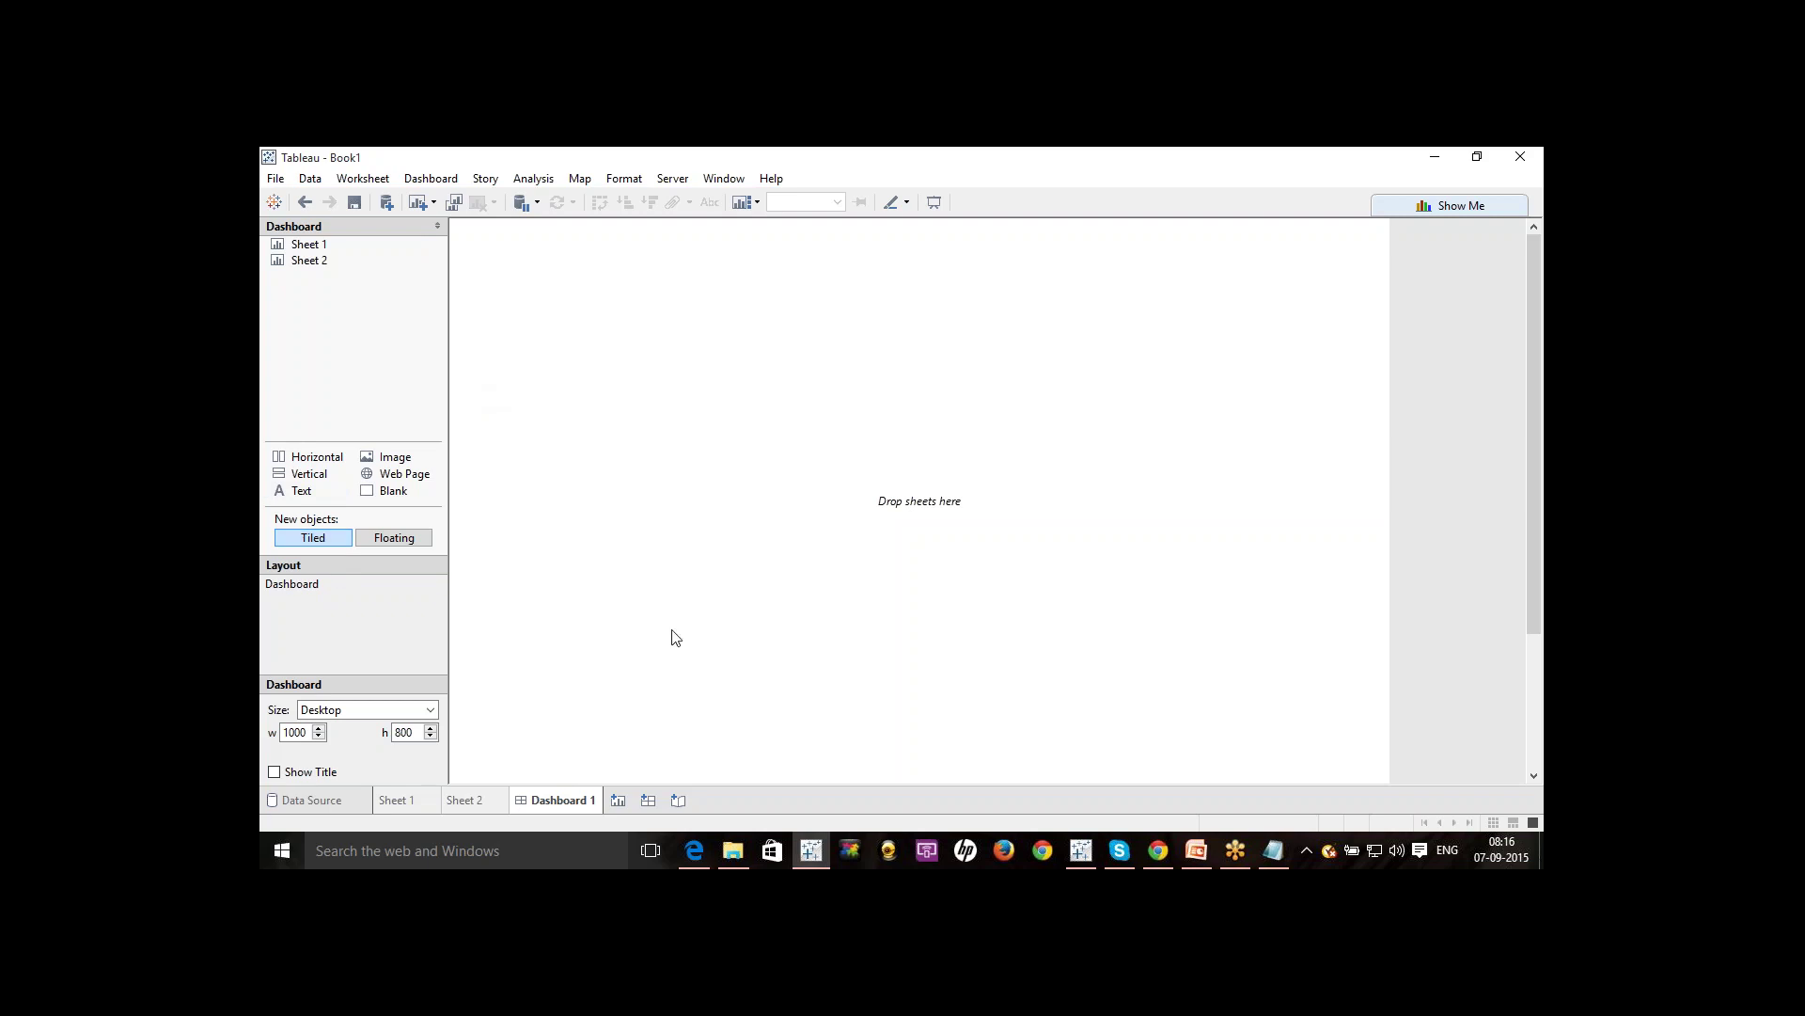
Revisit Sheet 1 briefly and add a new blank story to the workbook.
click(396, 801)
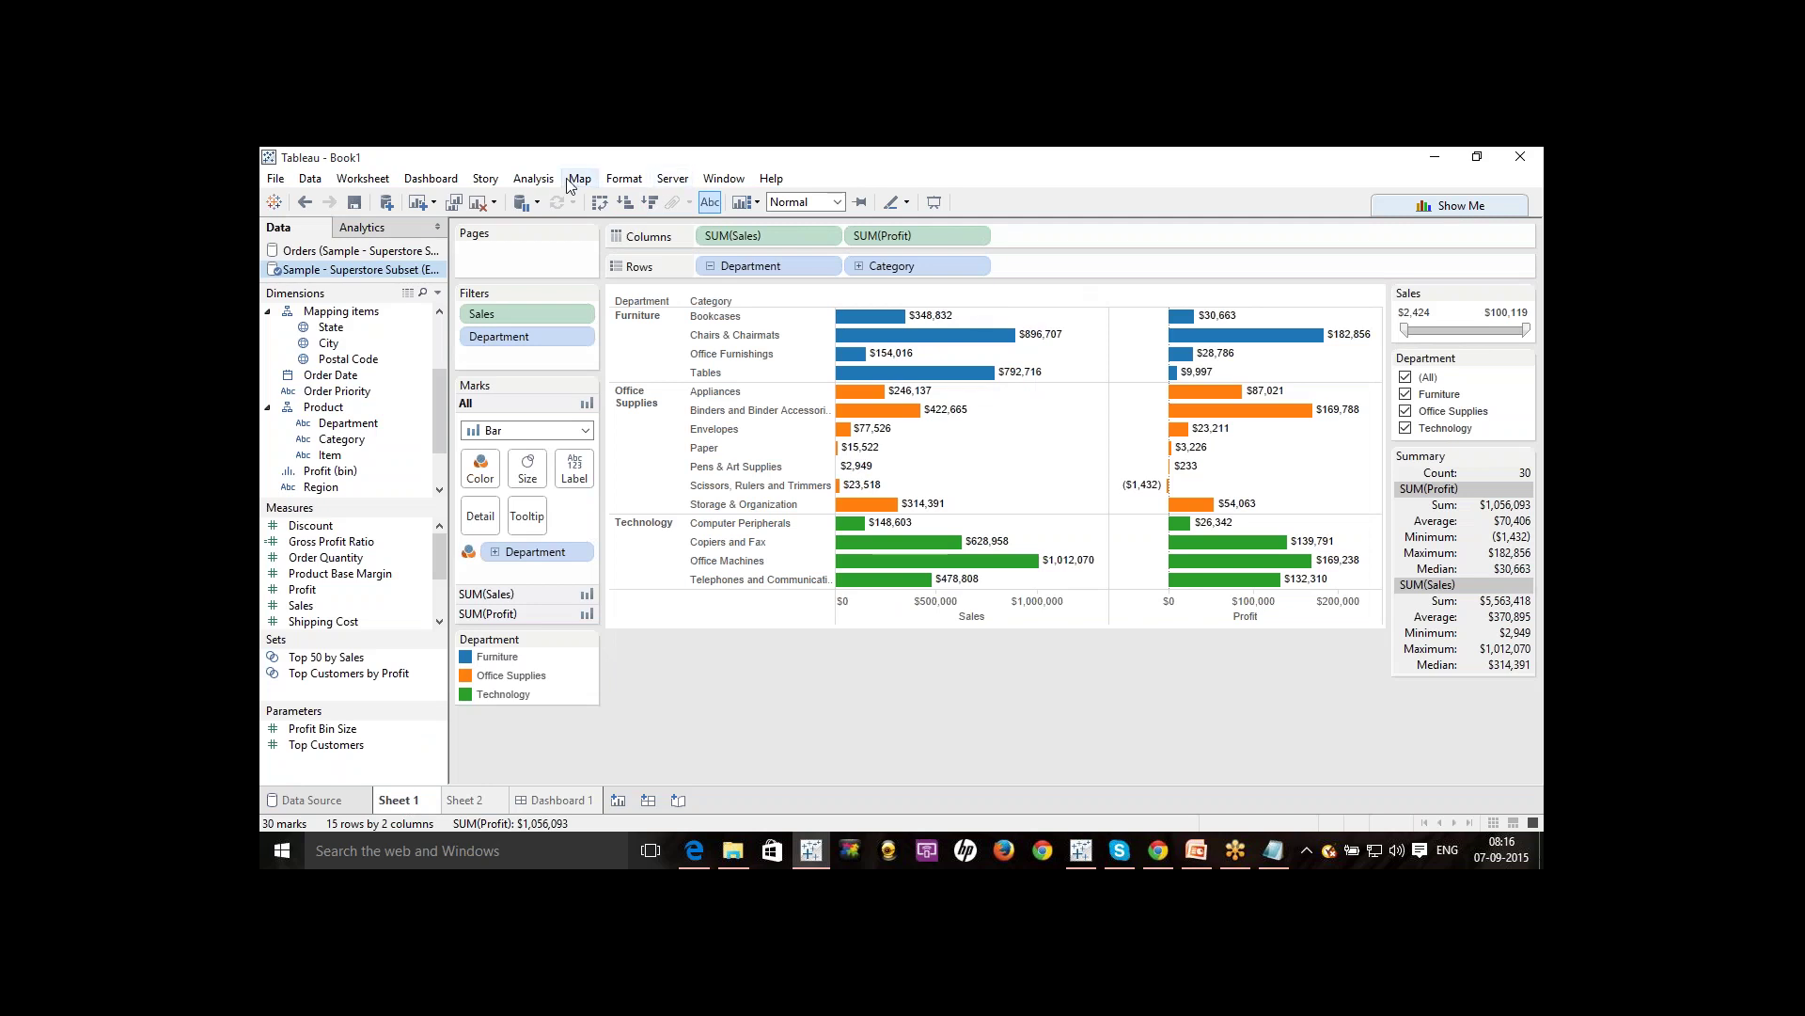
click(679, 801)
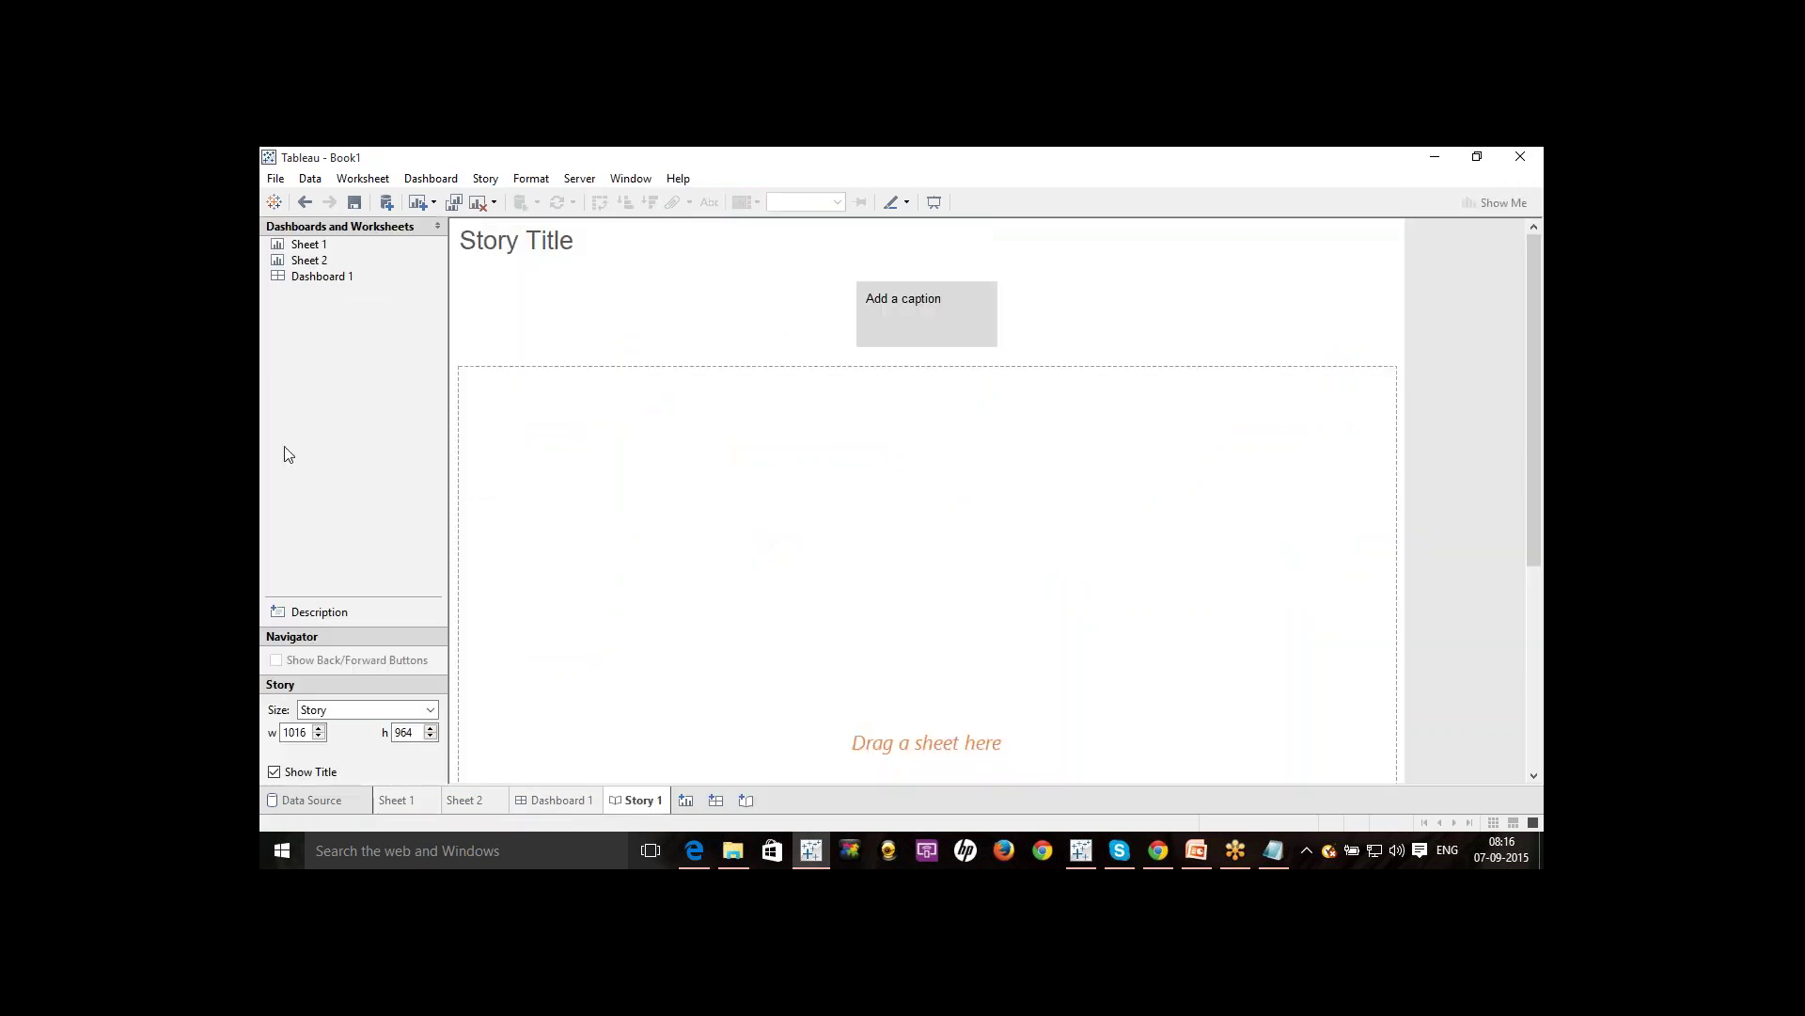
drag(310, 275, 561, 693)
Switch to the Book2 workbook, view the story commands from its worksheet, and return to Book1.
click(1083, 856)
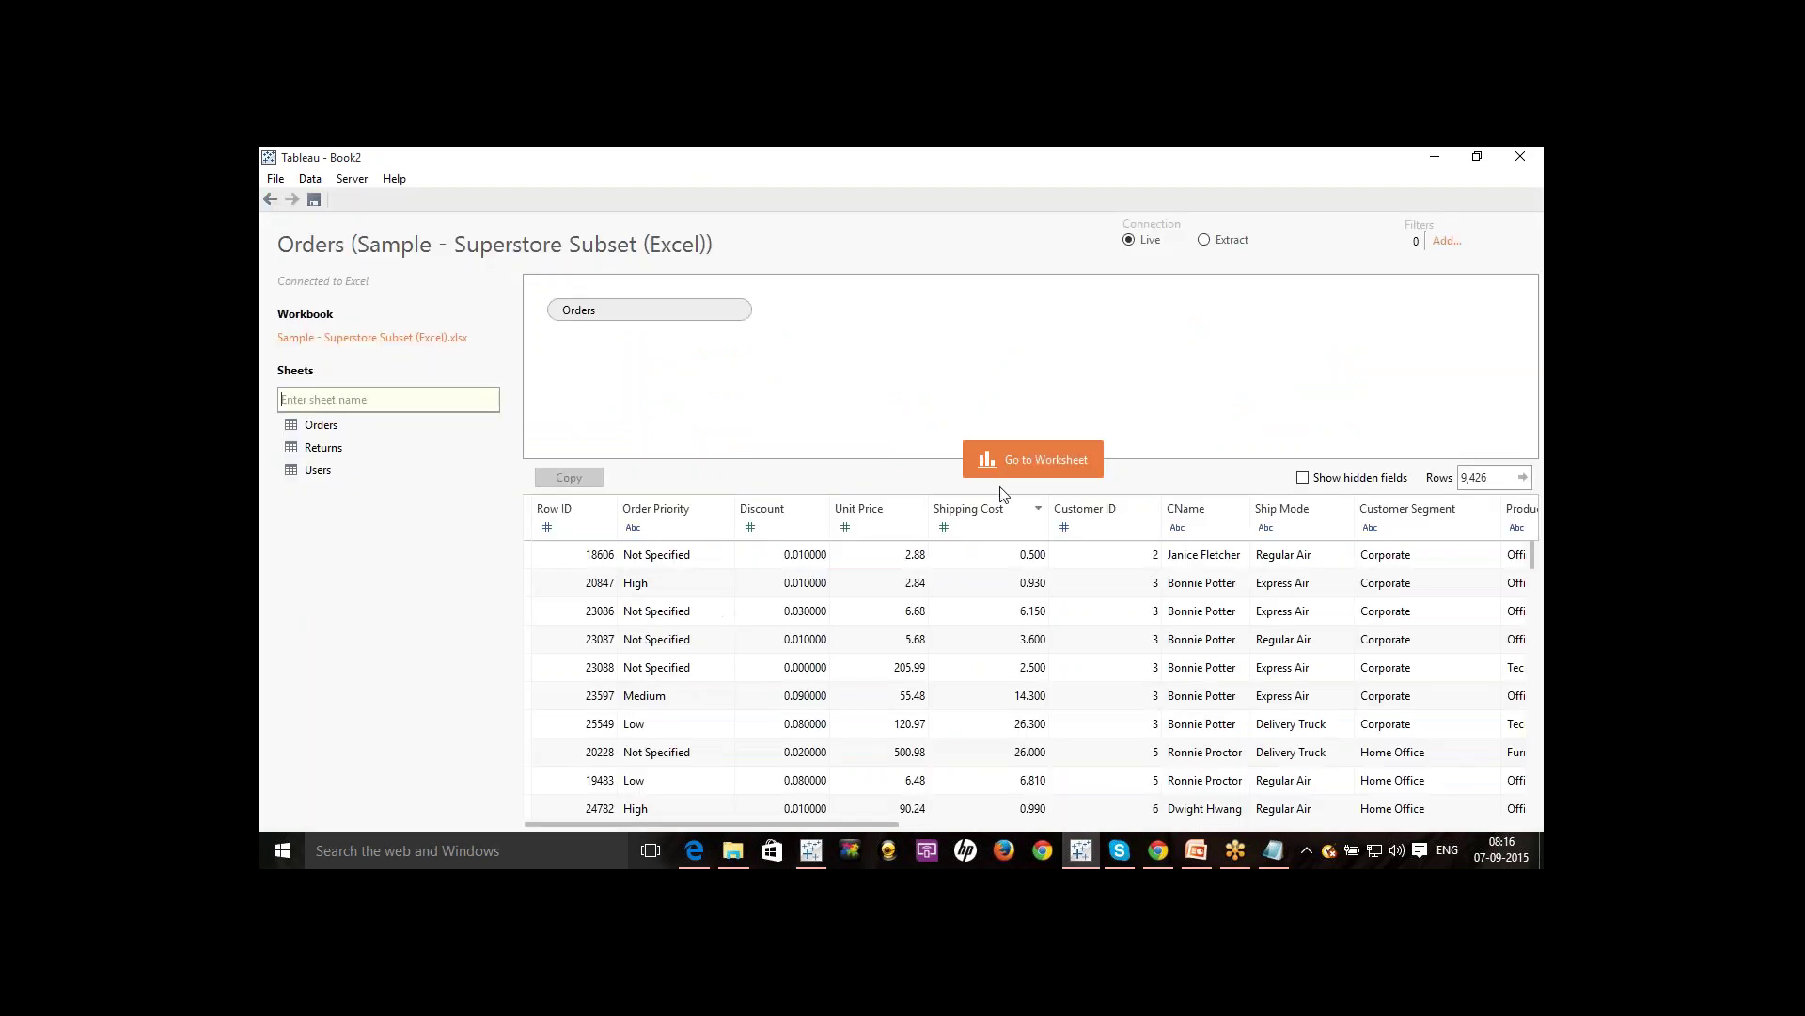
click(1036, 459)
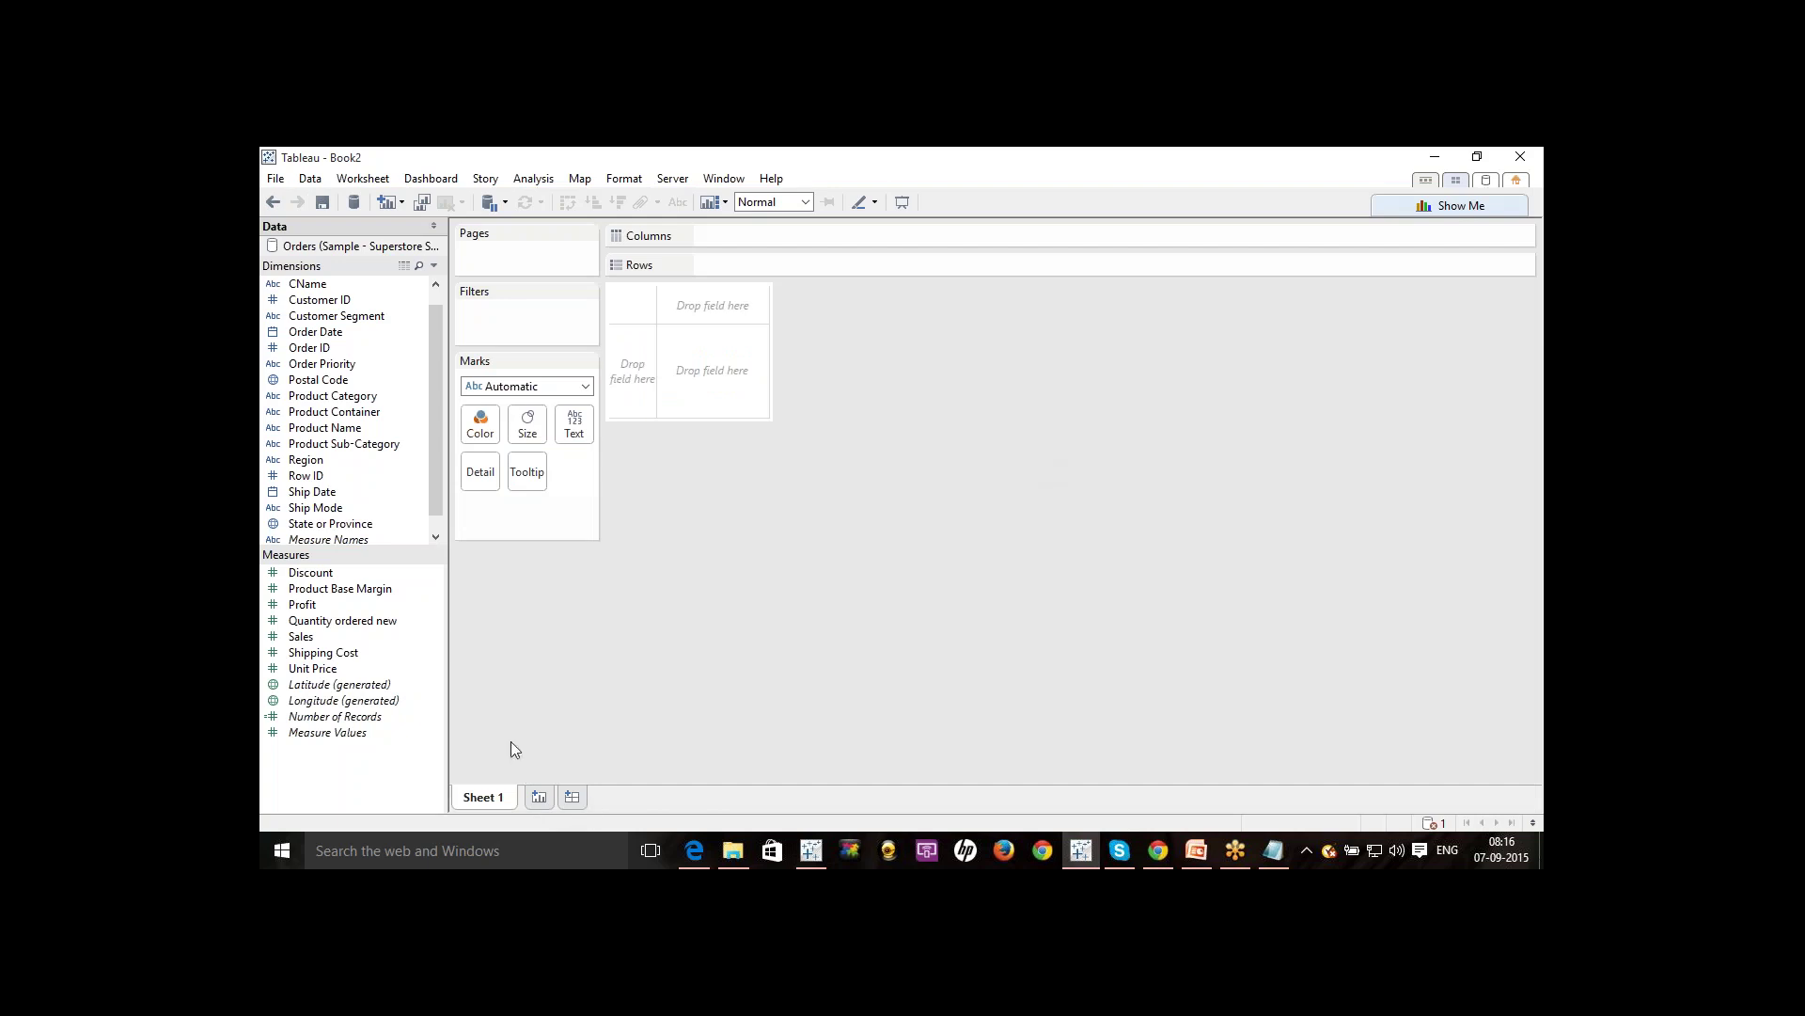
click(476, 179)
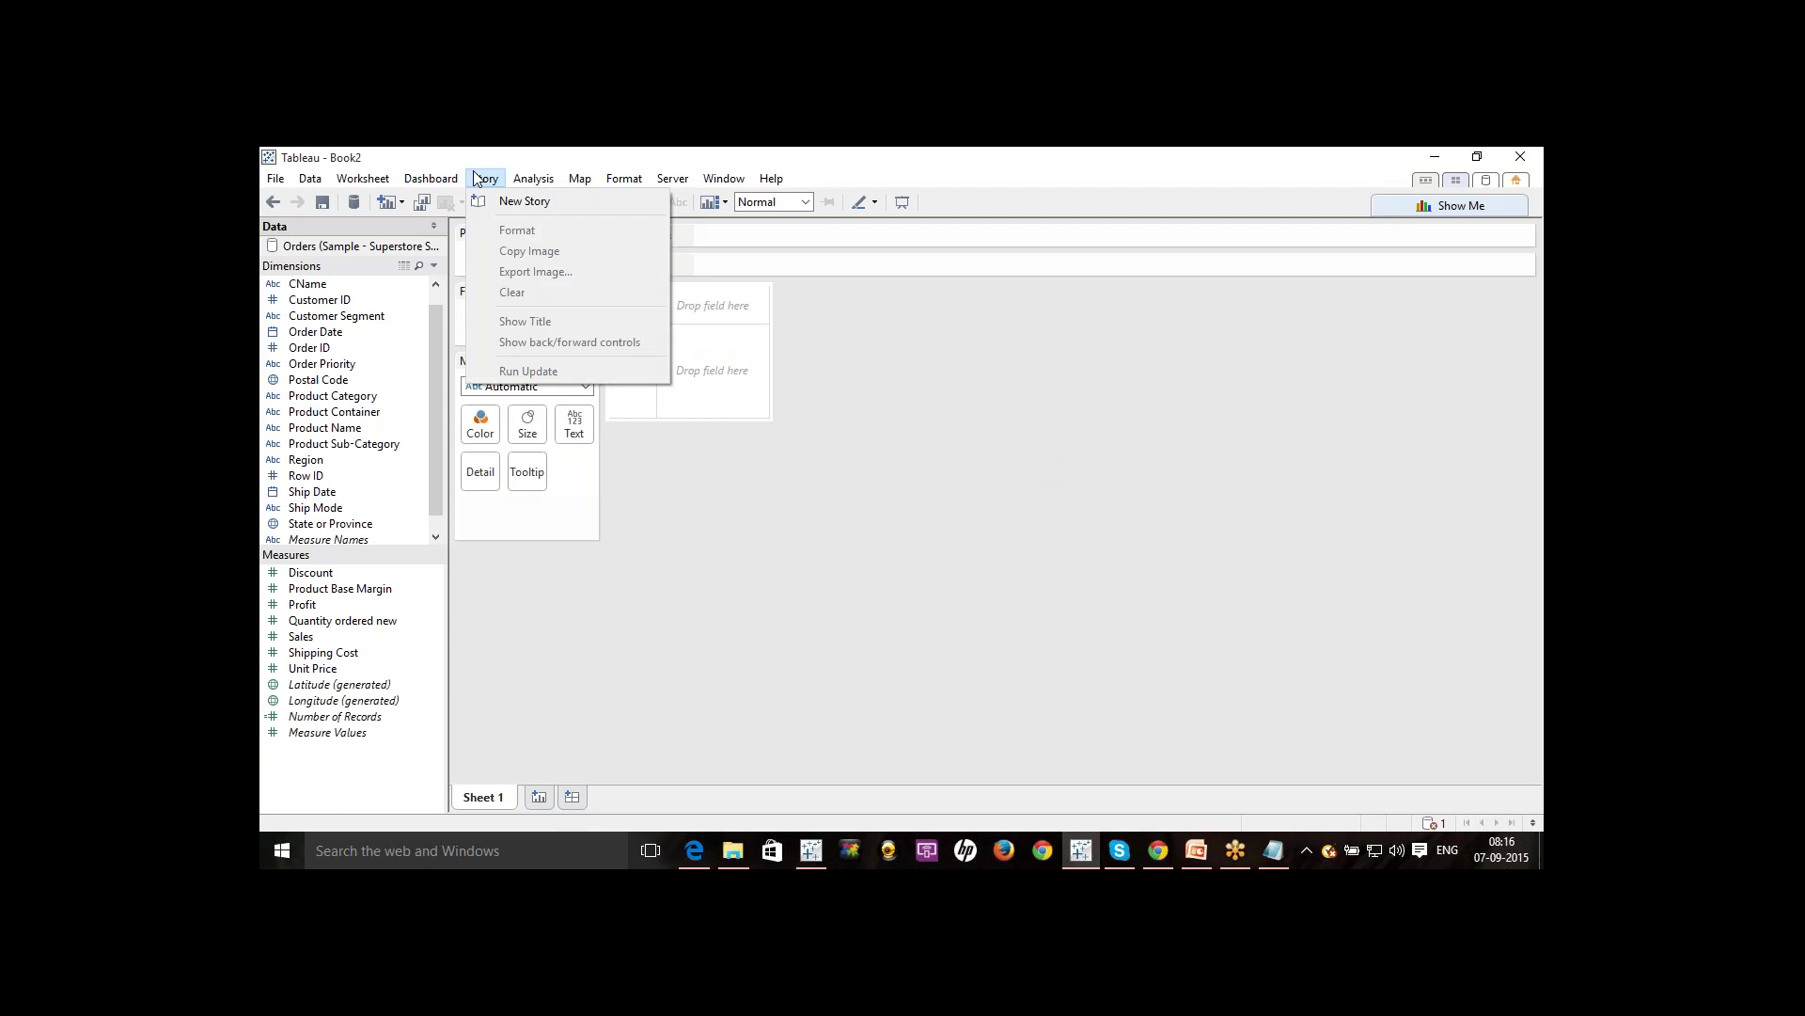
click(750, 655)
click(811, 850)
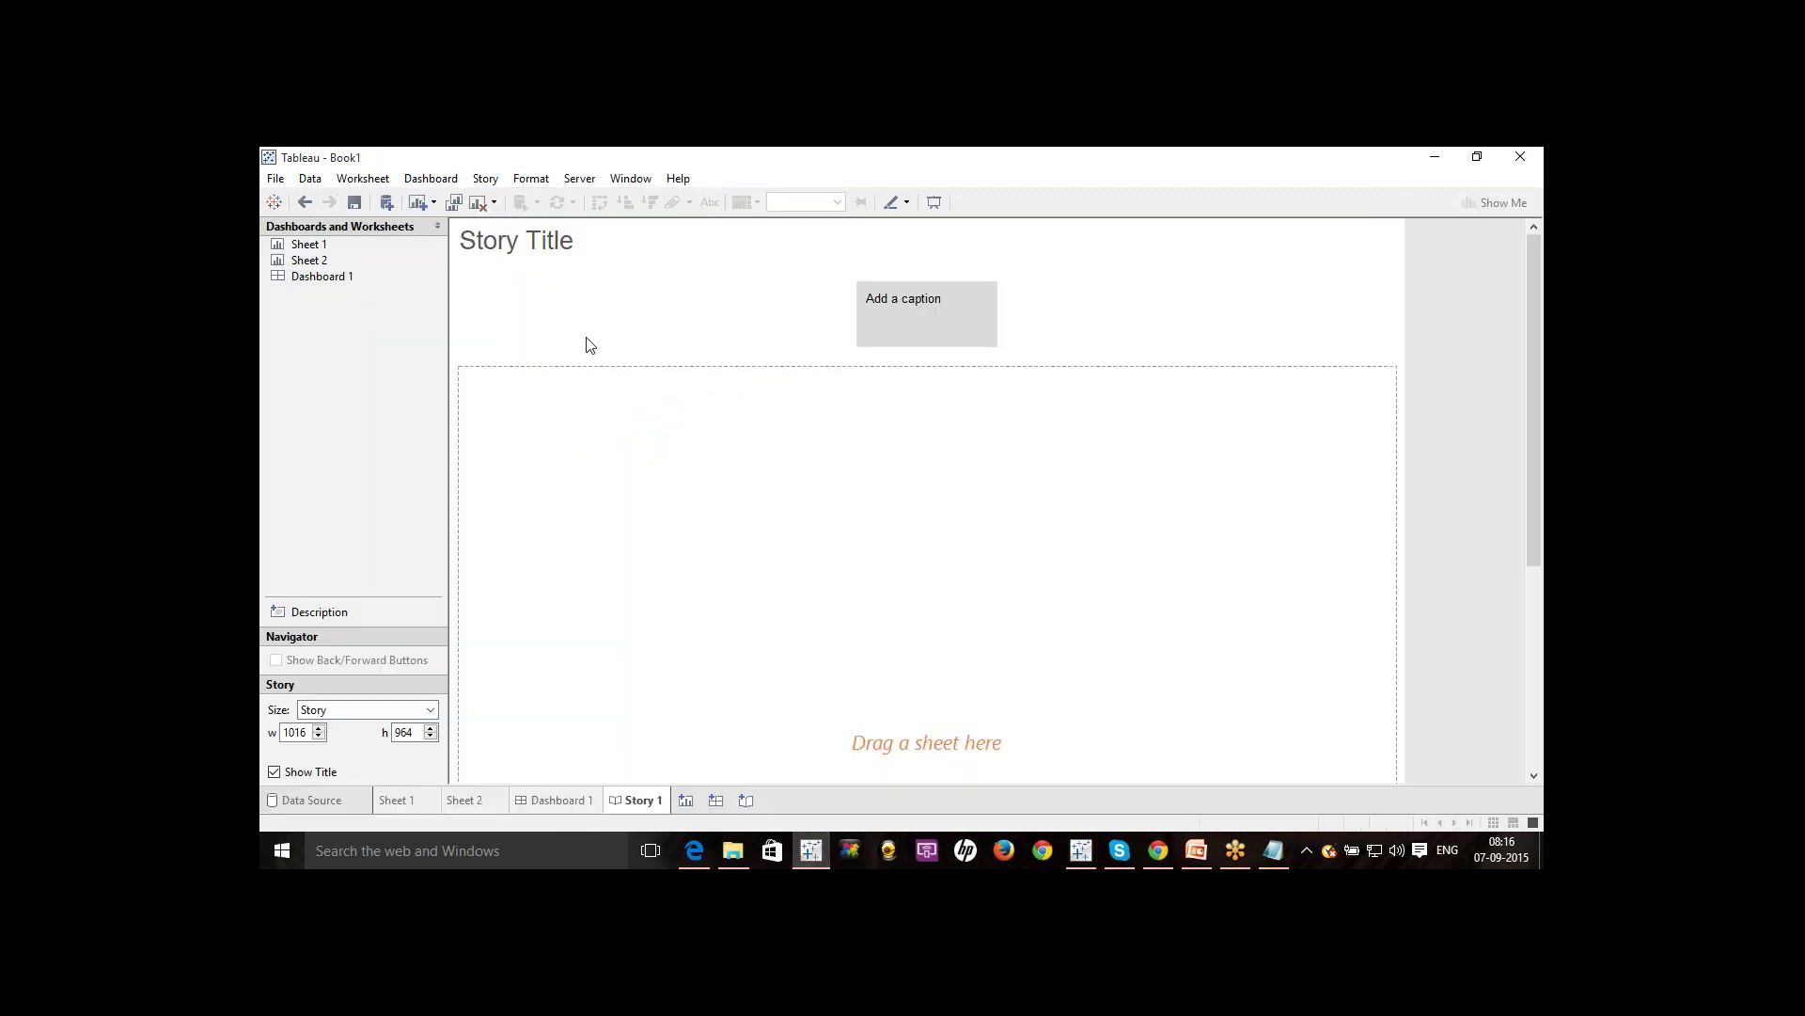
Return to Sheet 1 and look through the analysis commands, including forecast and calculated fields, and the map commands.
click(412, 804)
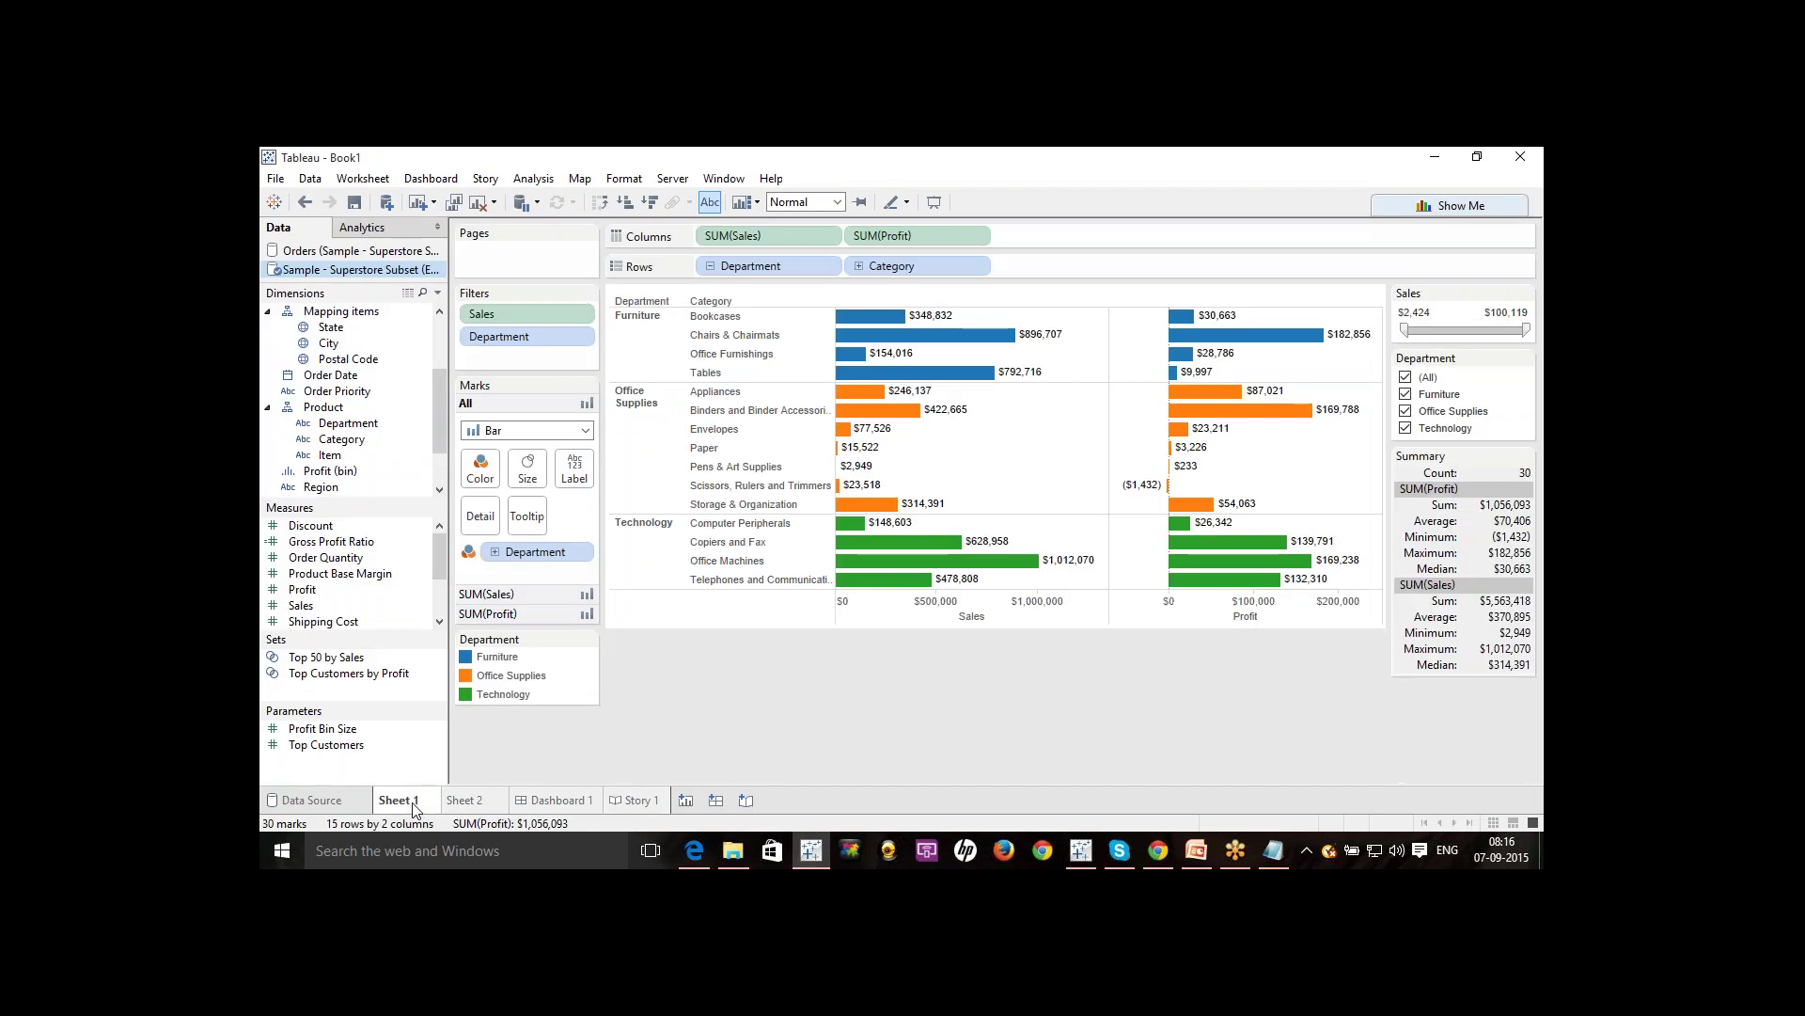
click(531, 180)
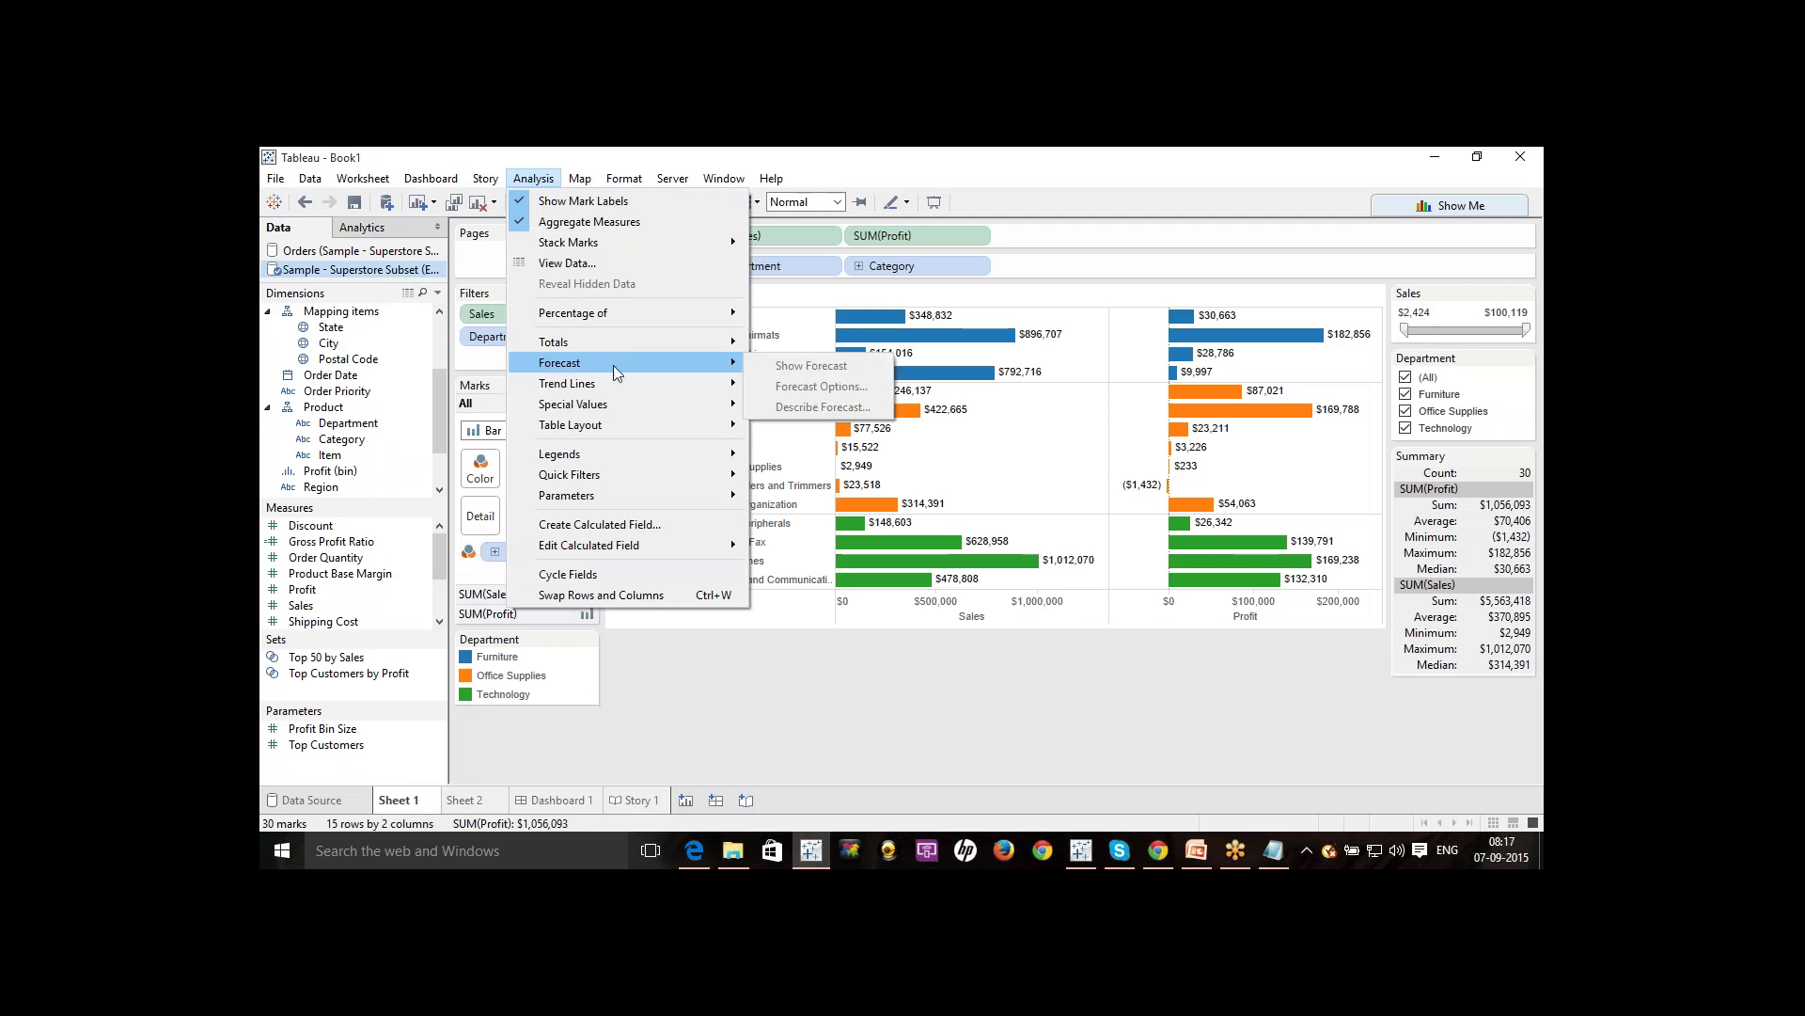
mouse_move(603, 391)
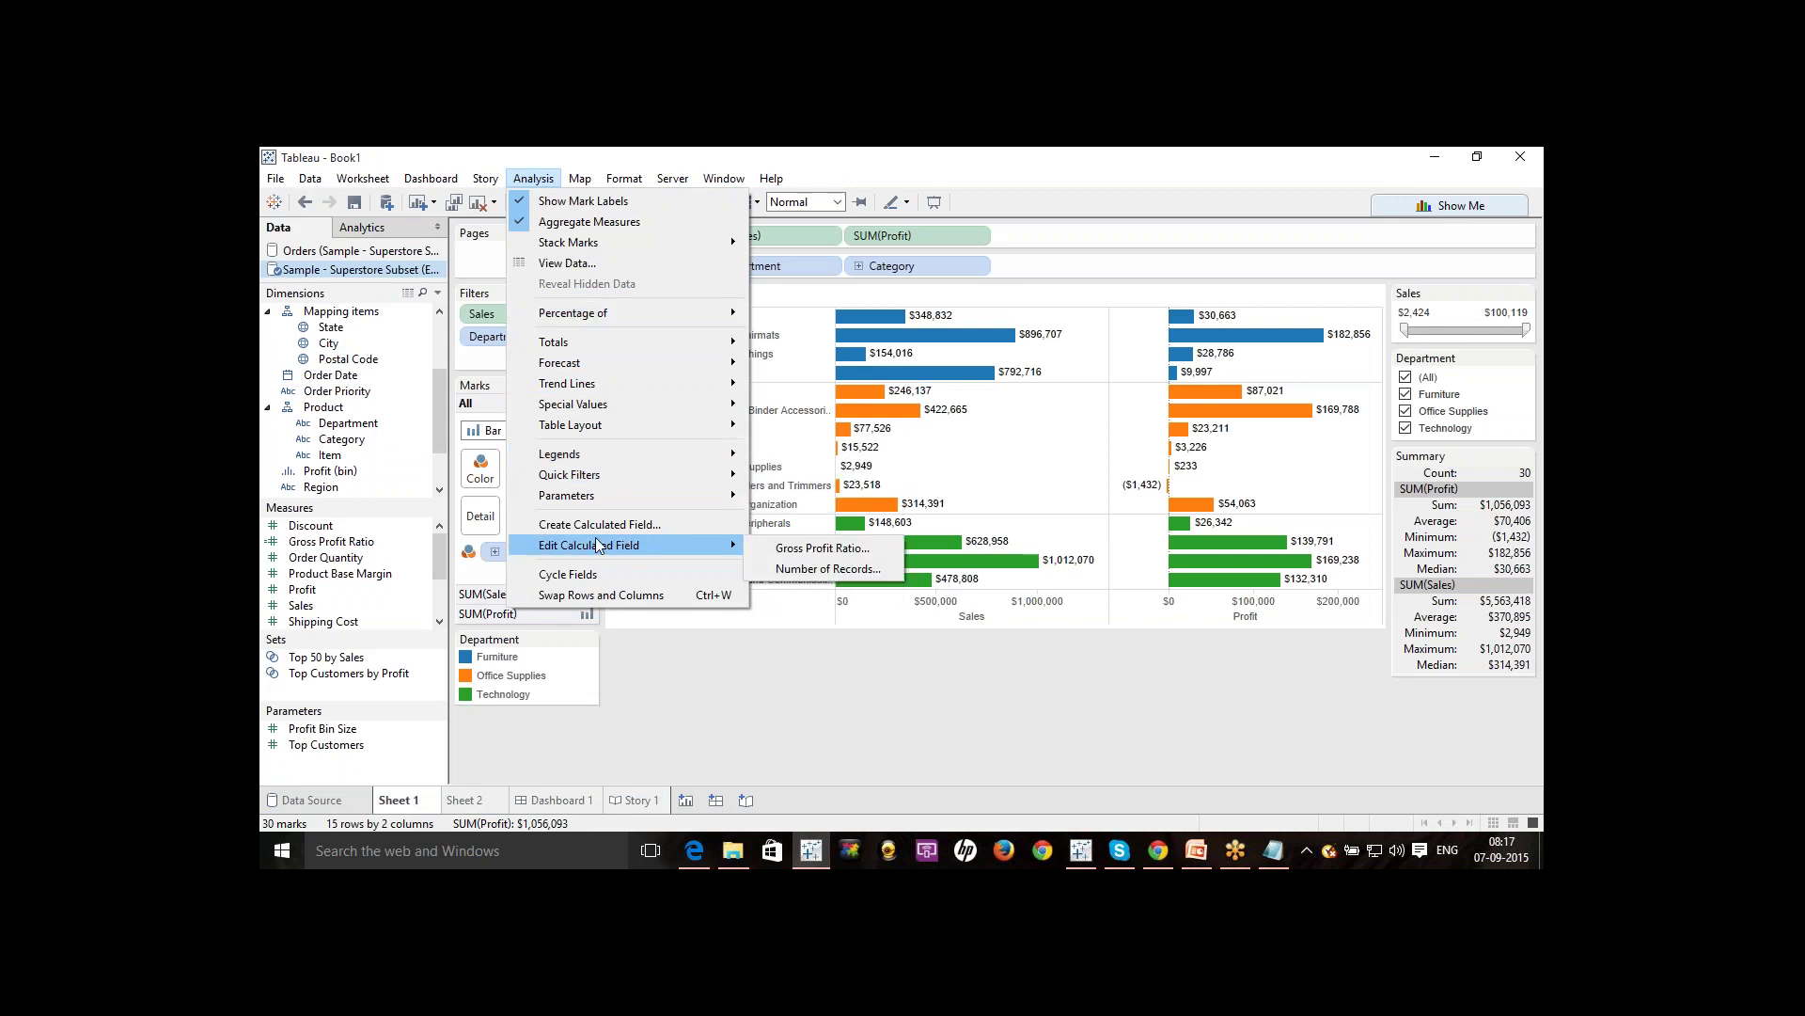
mouse_move(661, 423)
mouse_move(590, 178)
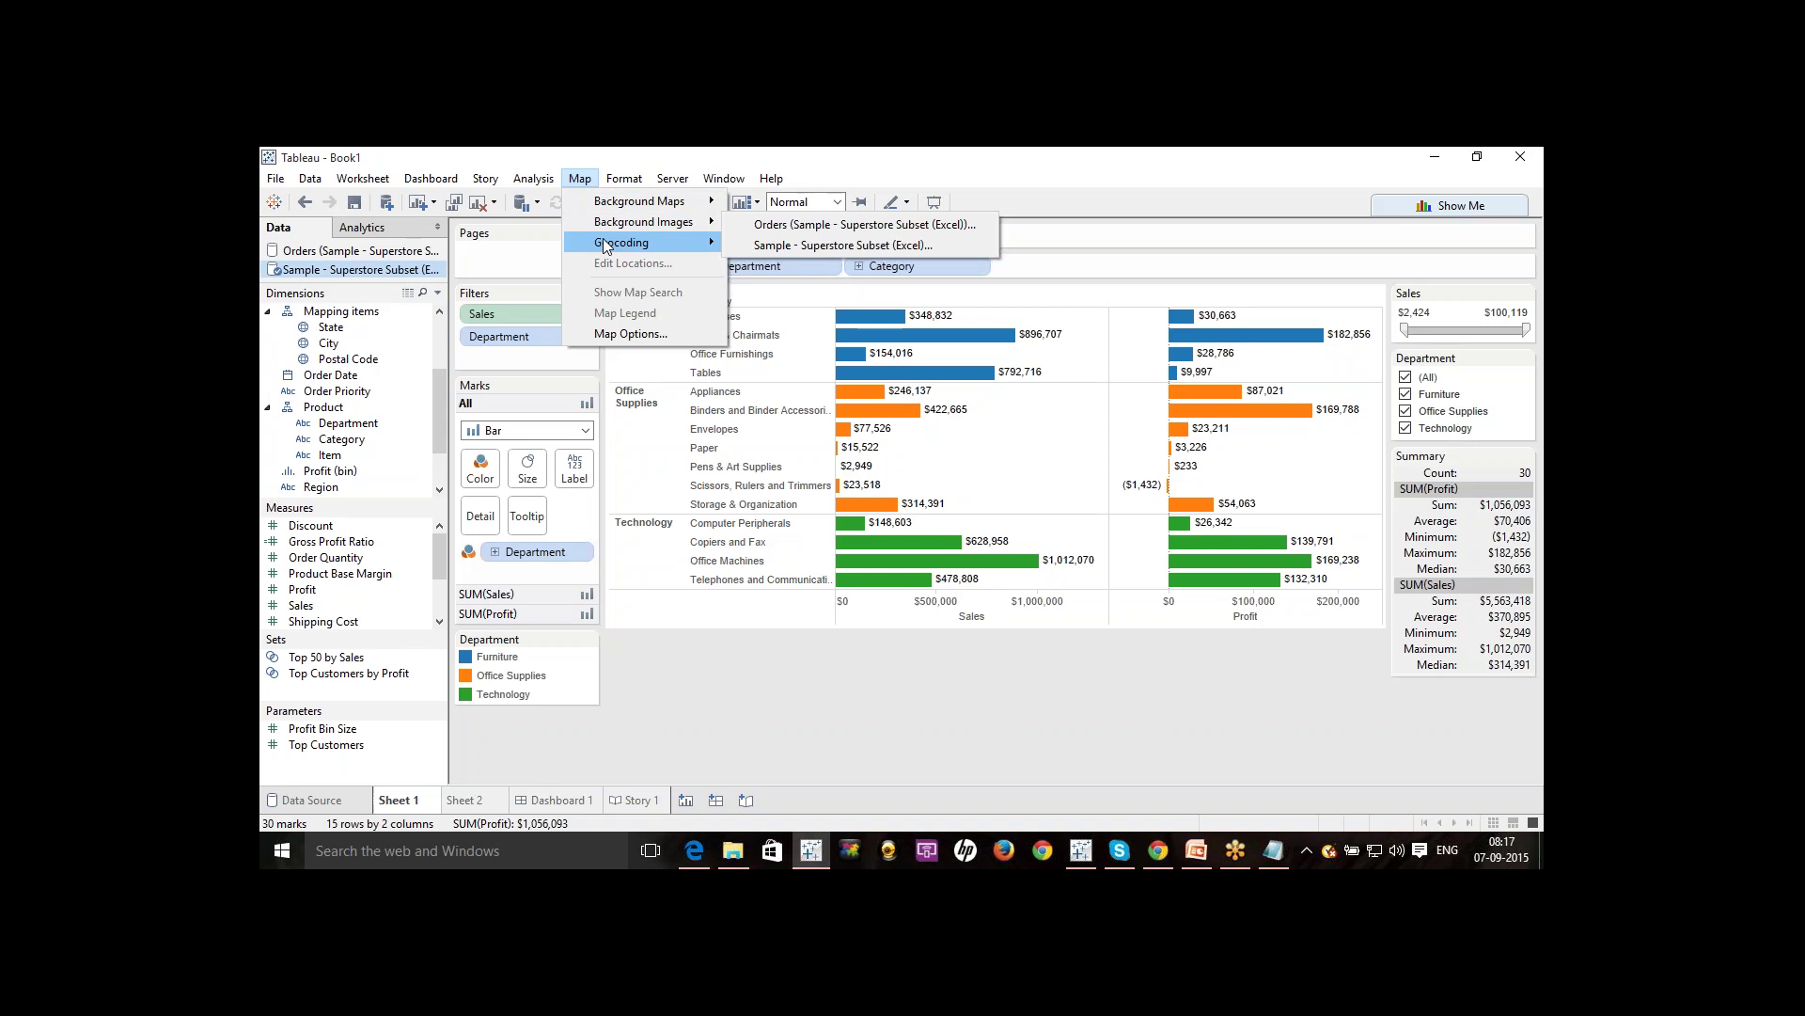
mouse_move(607, 246)
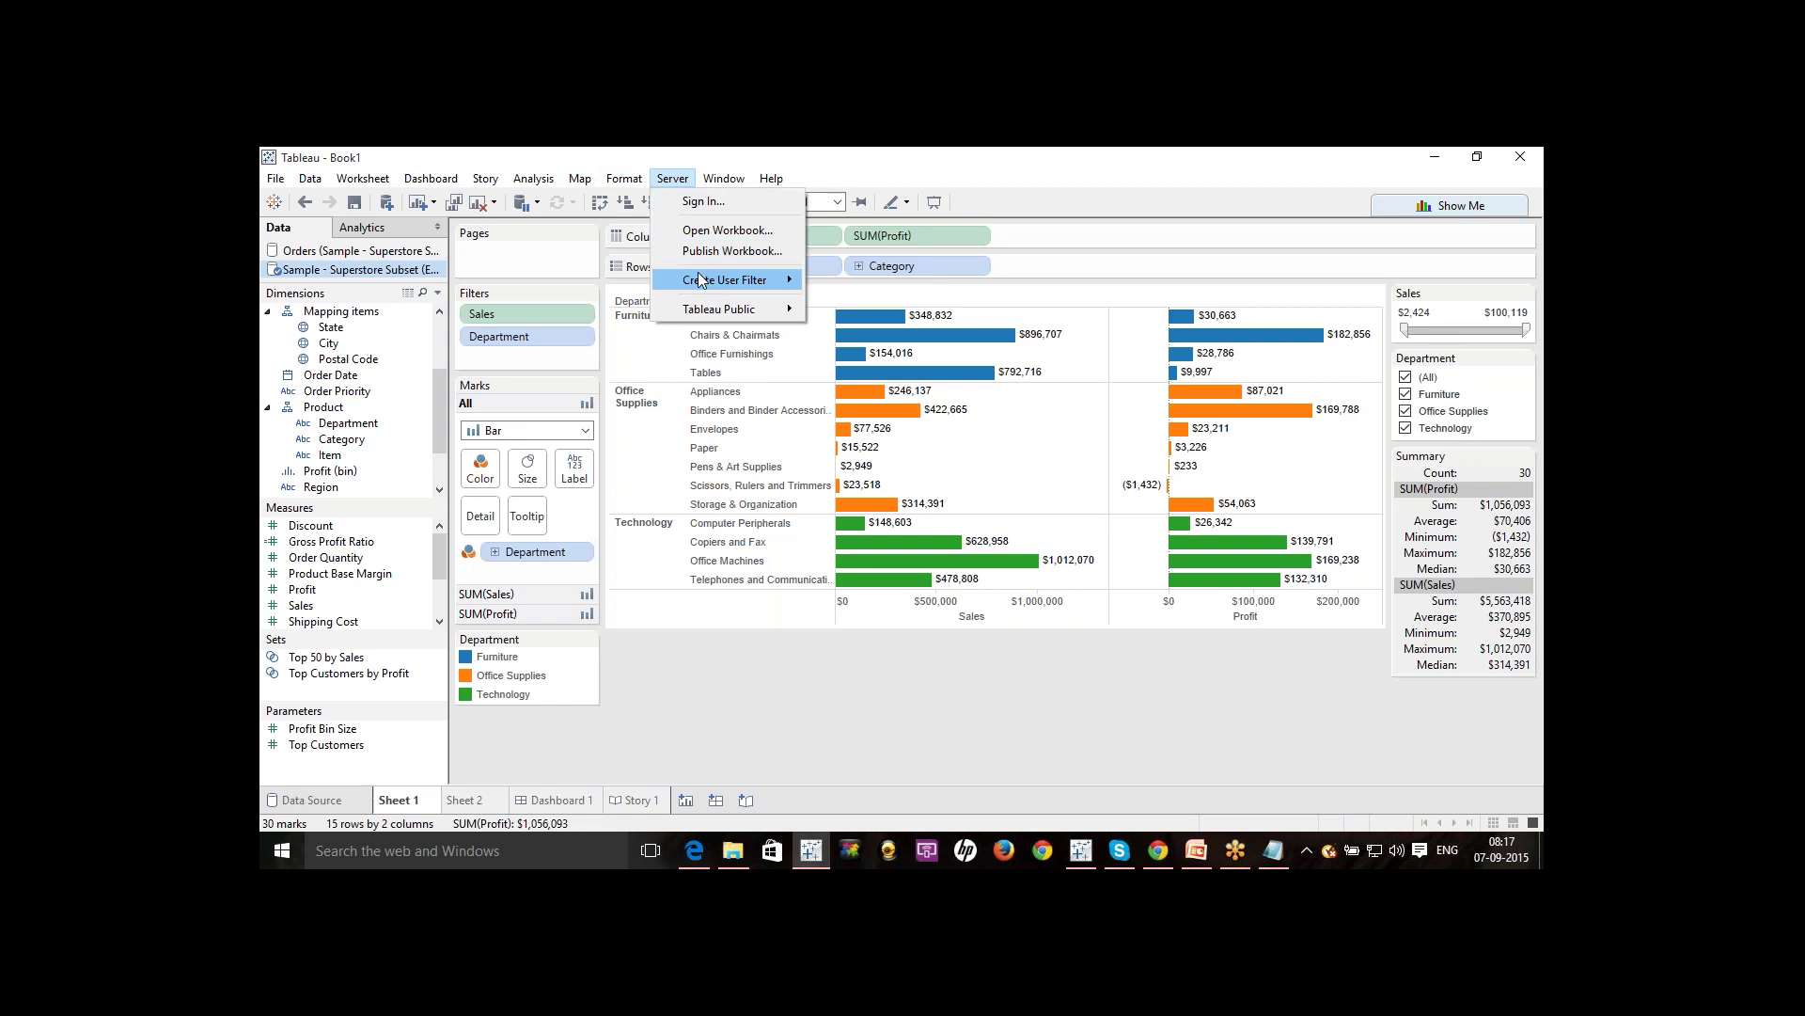
Look over the server, window and help commands, and view the Manage Product Keys dialog.
mouse_move(701, 282)
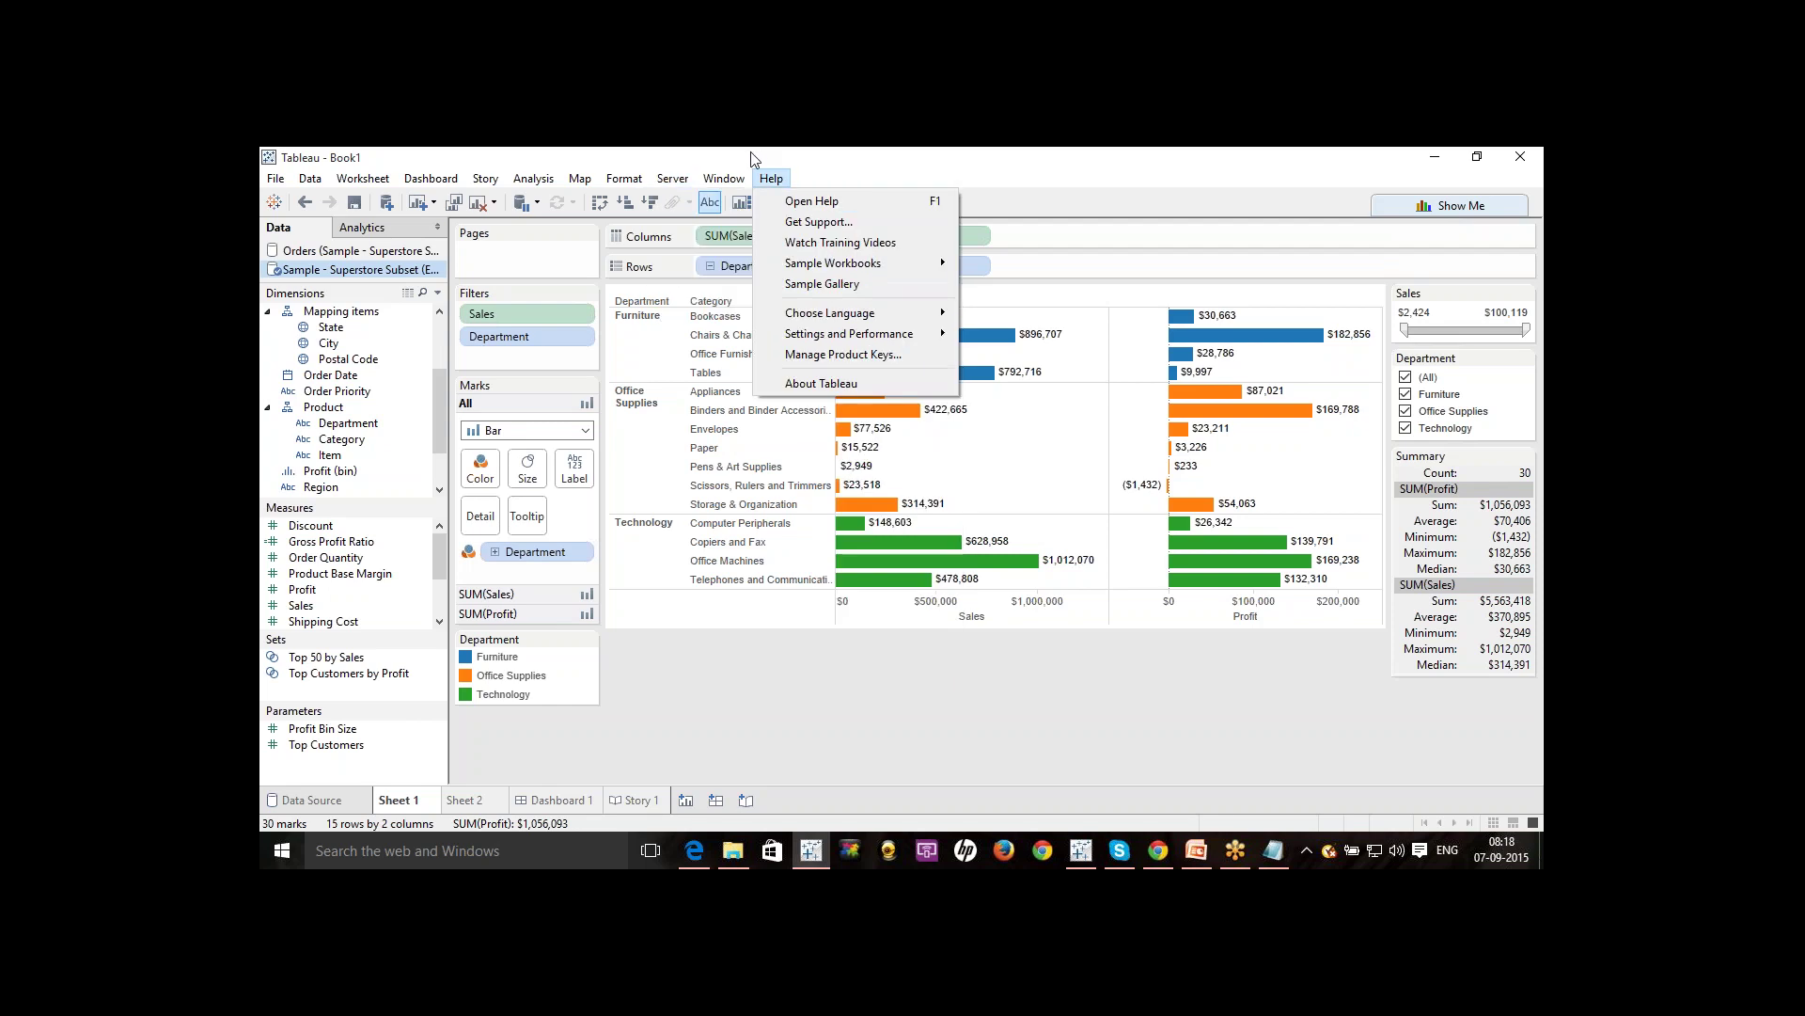
mouse_move(726, 183)
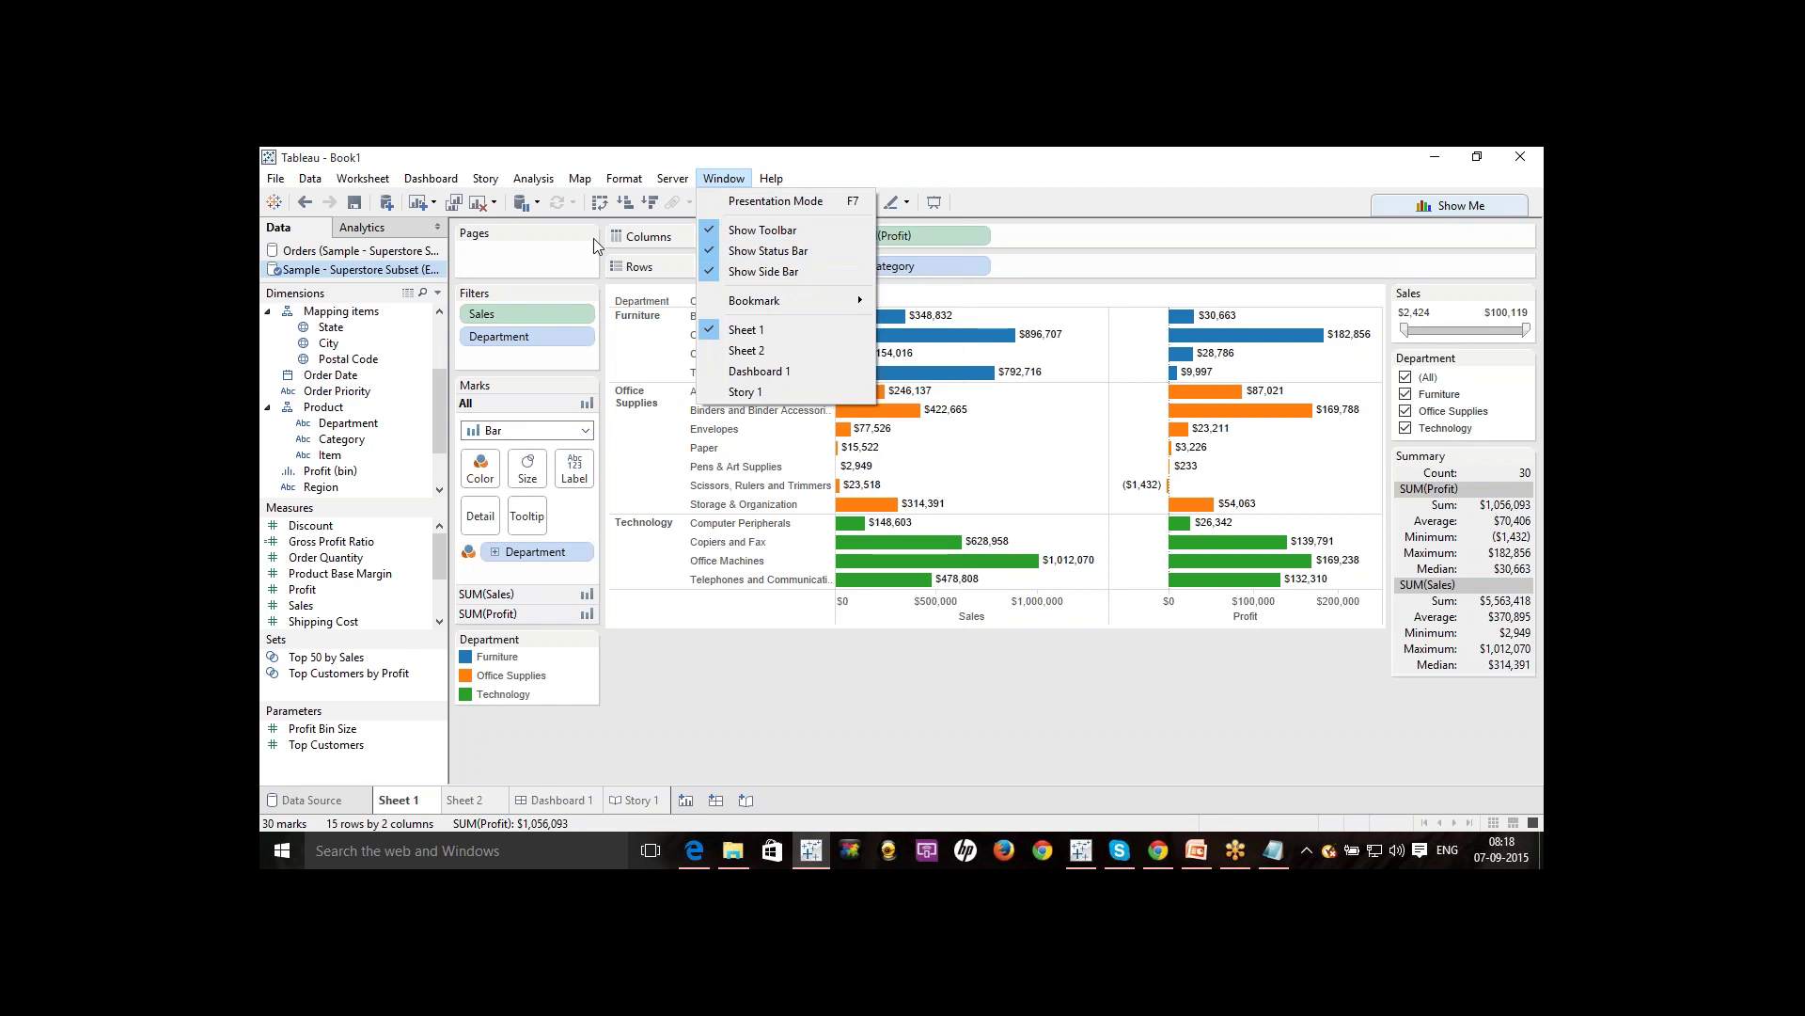
key(Right)
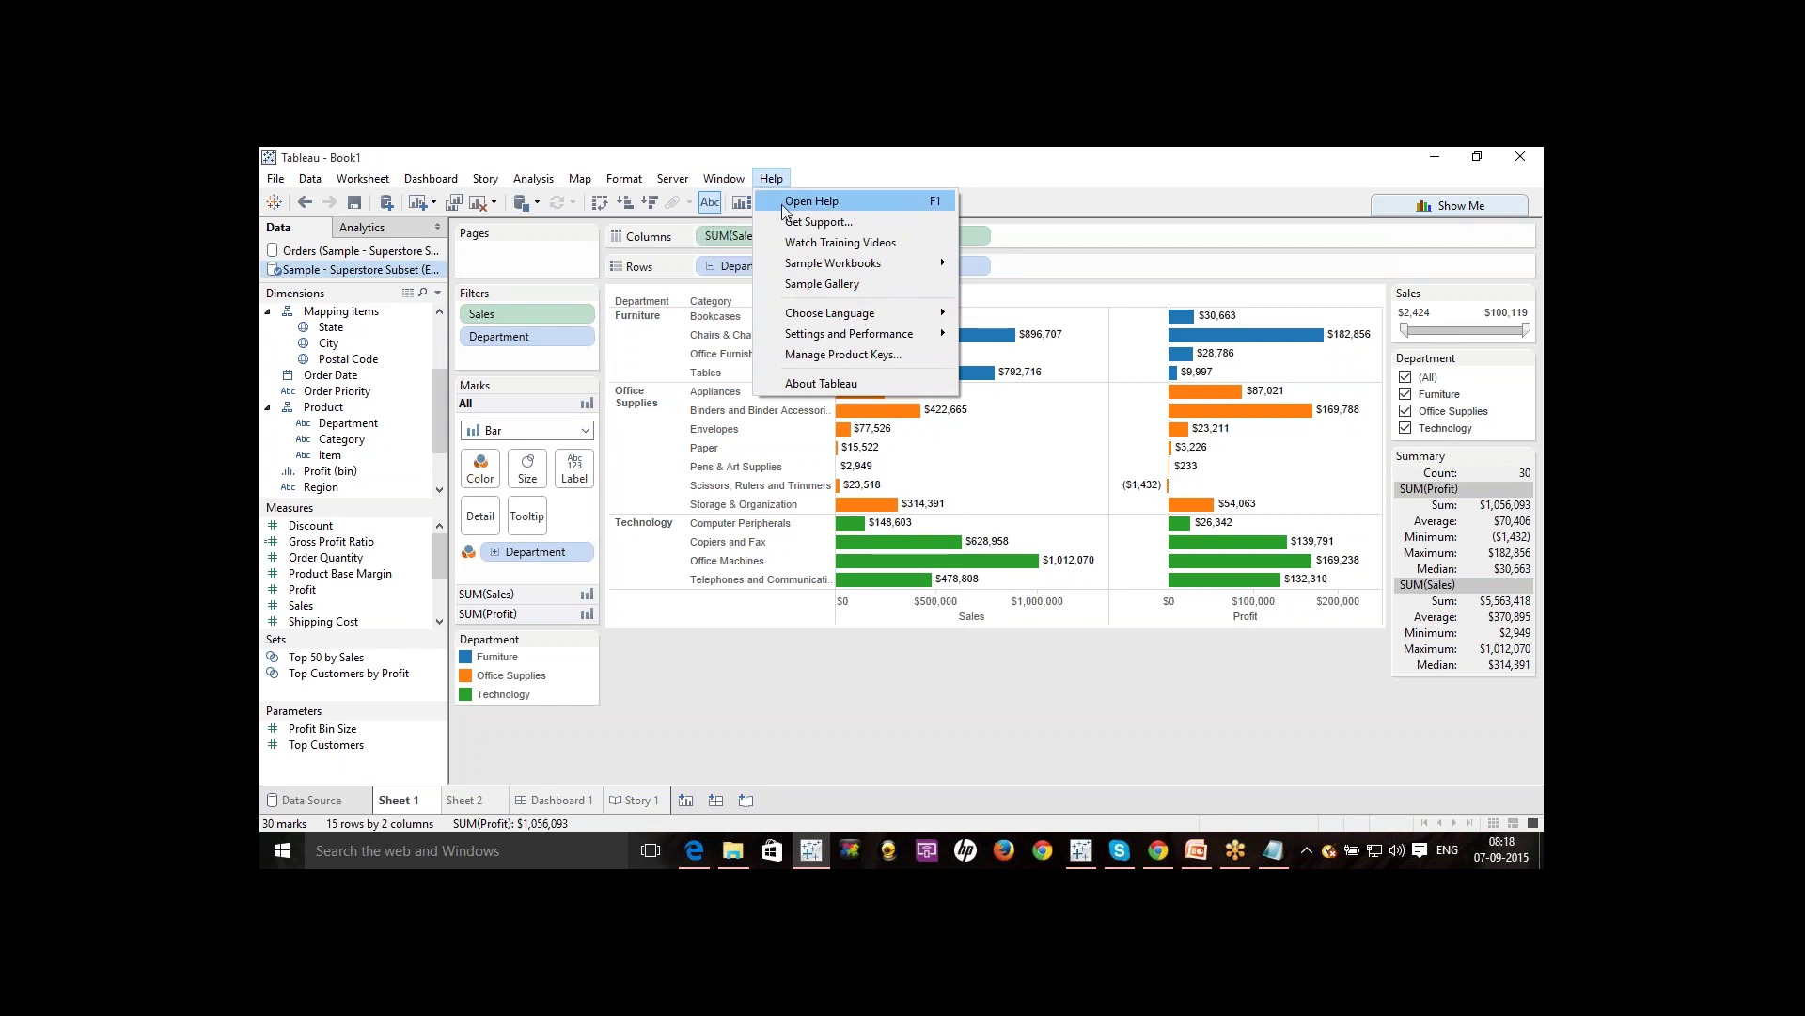
click(818, 354)
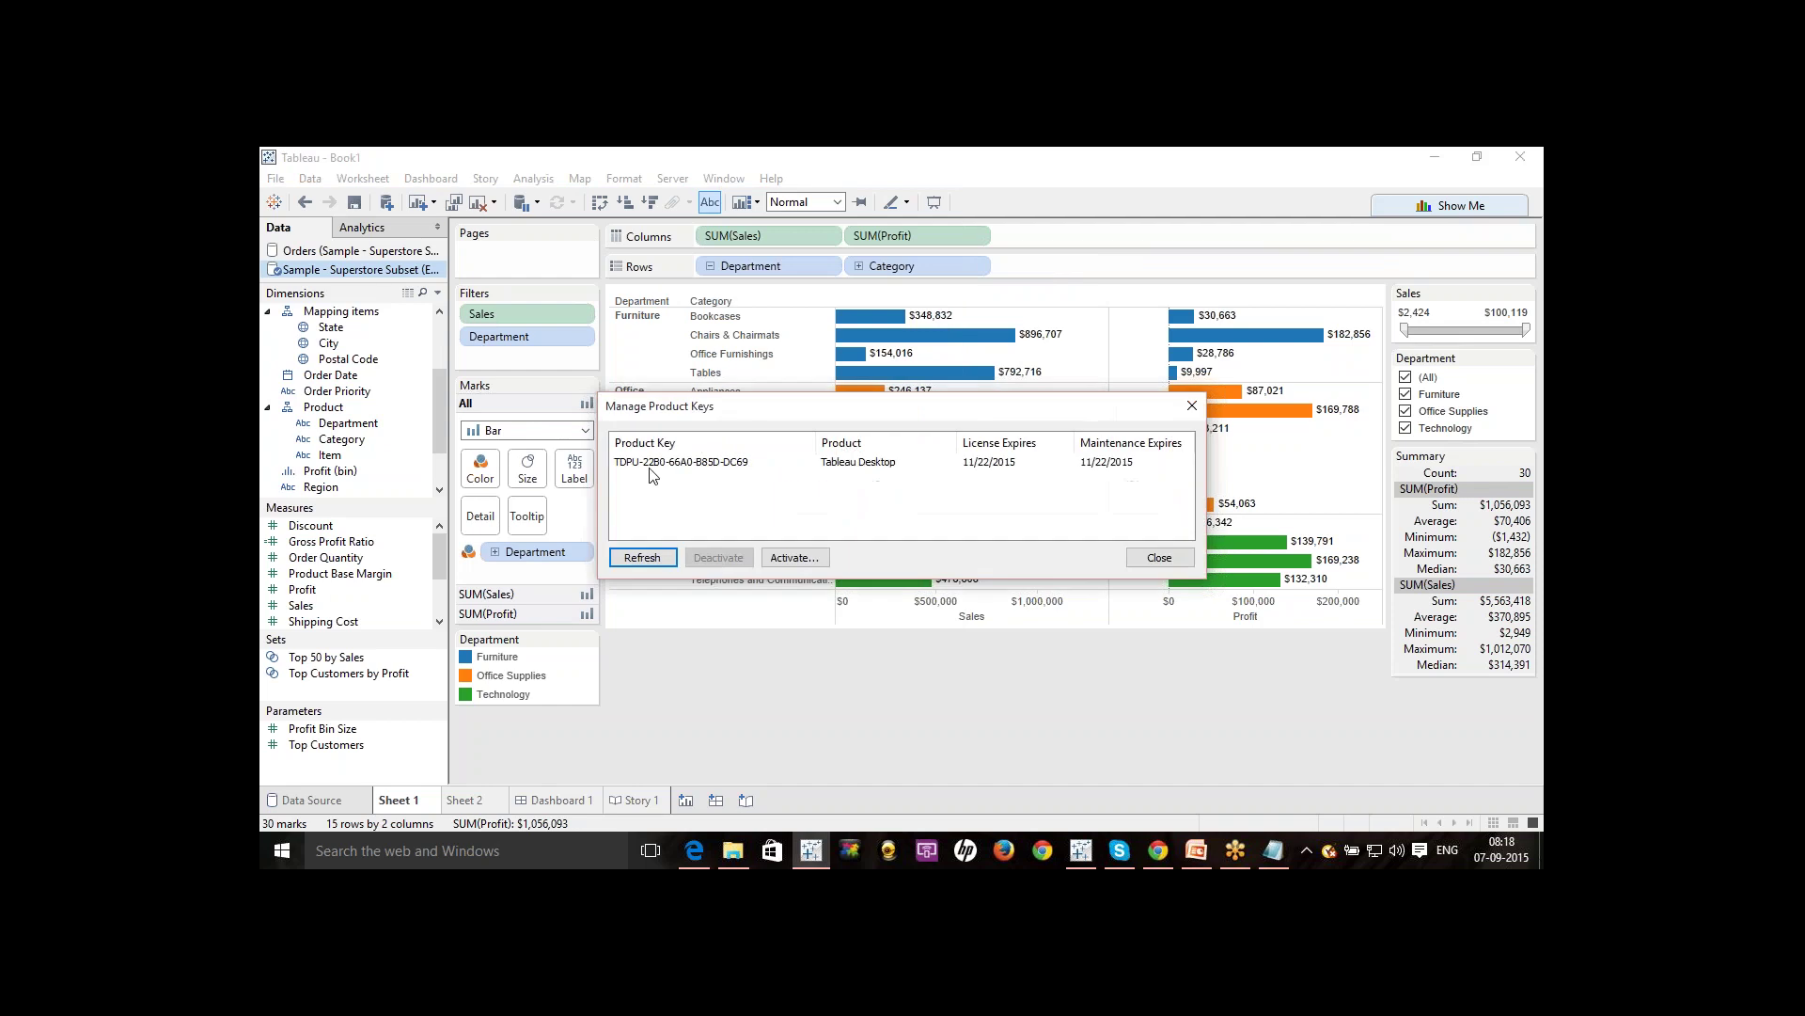
click(1200, 408)
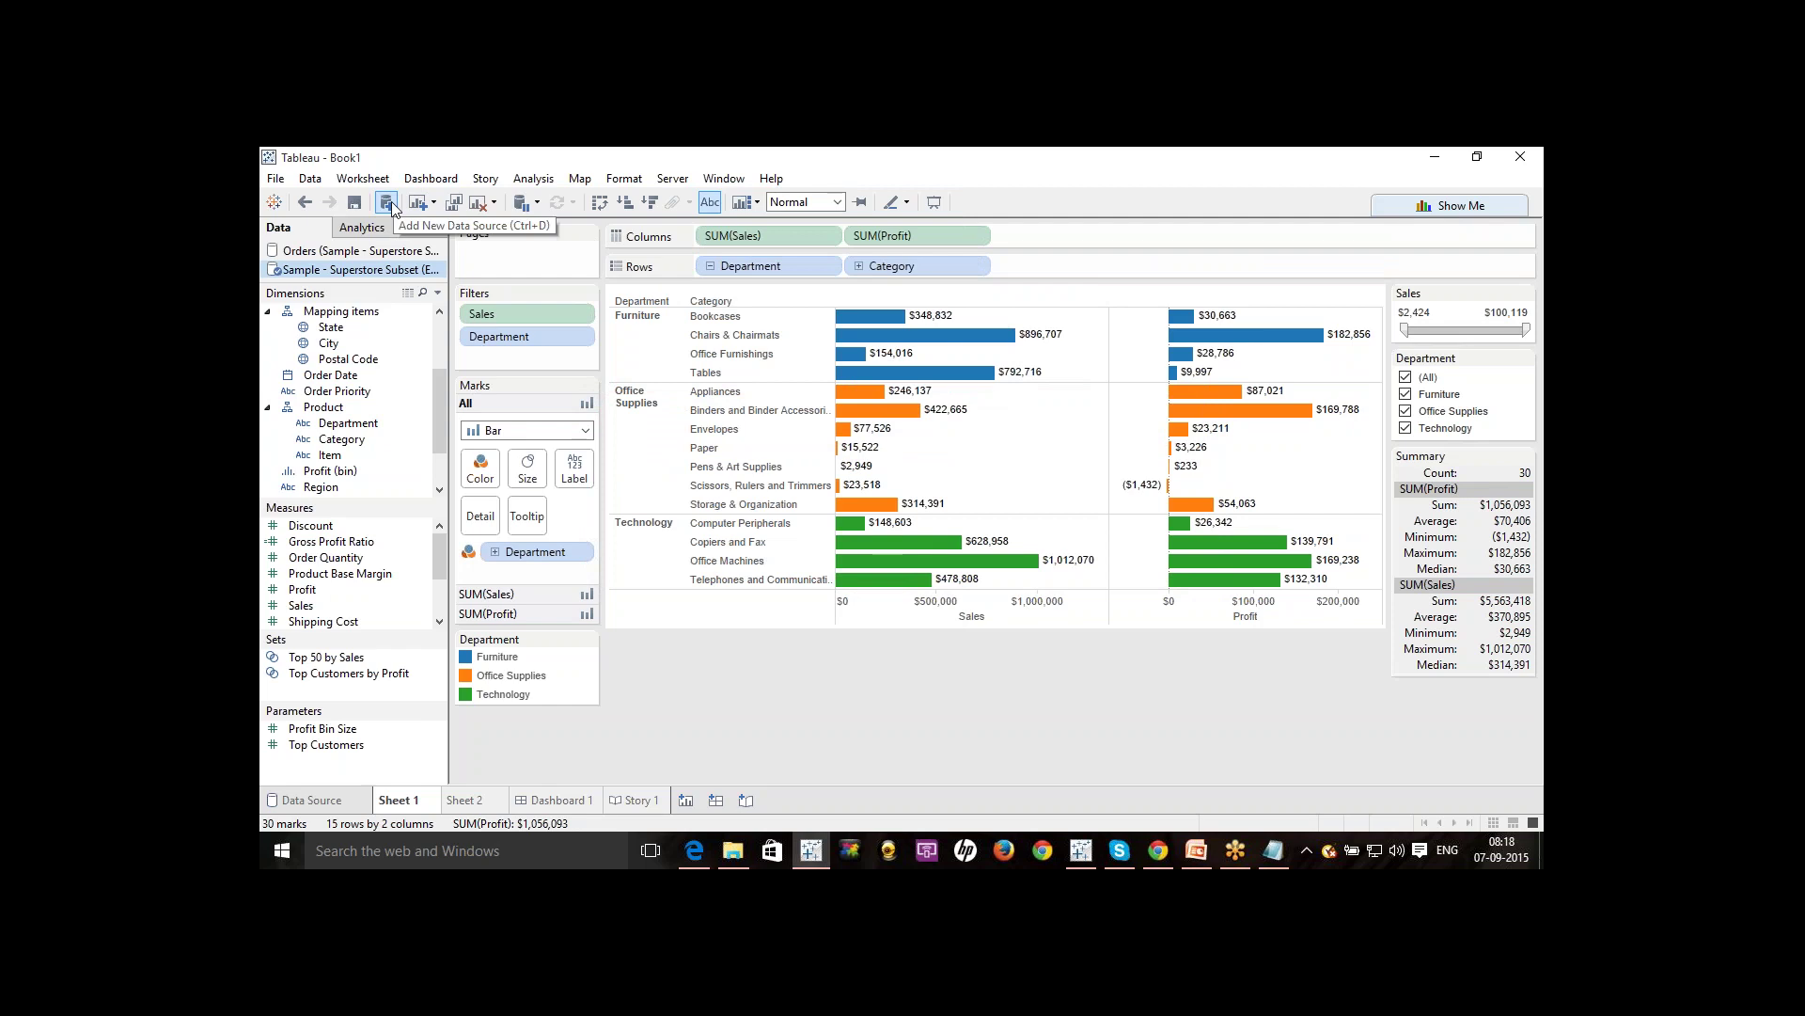
Duplicate Sheet 1, clear the duplicated sheet, and view the auto-update options.
click(451, 206)
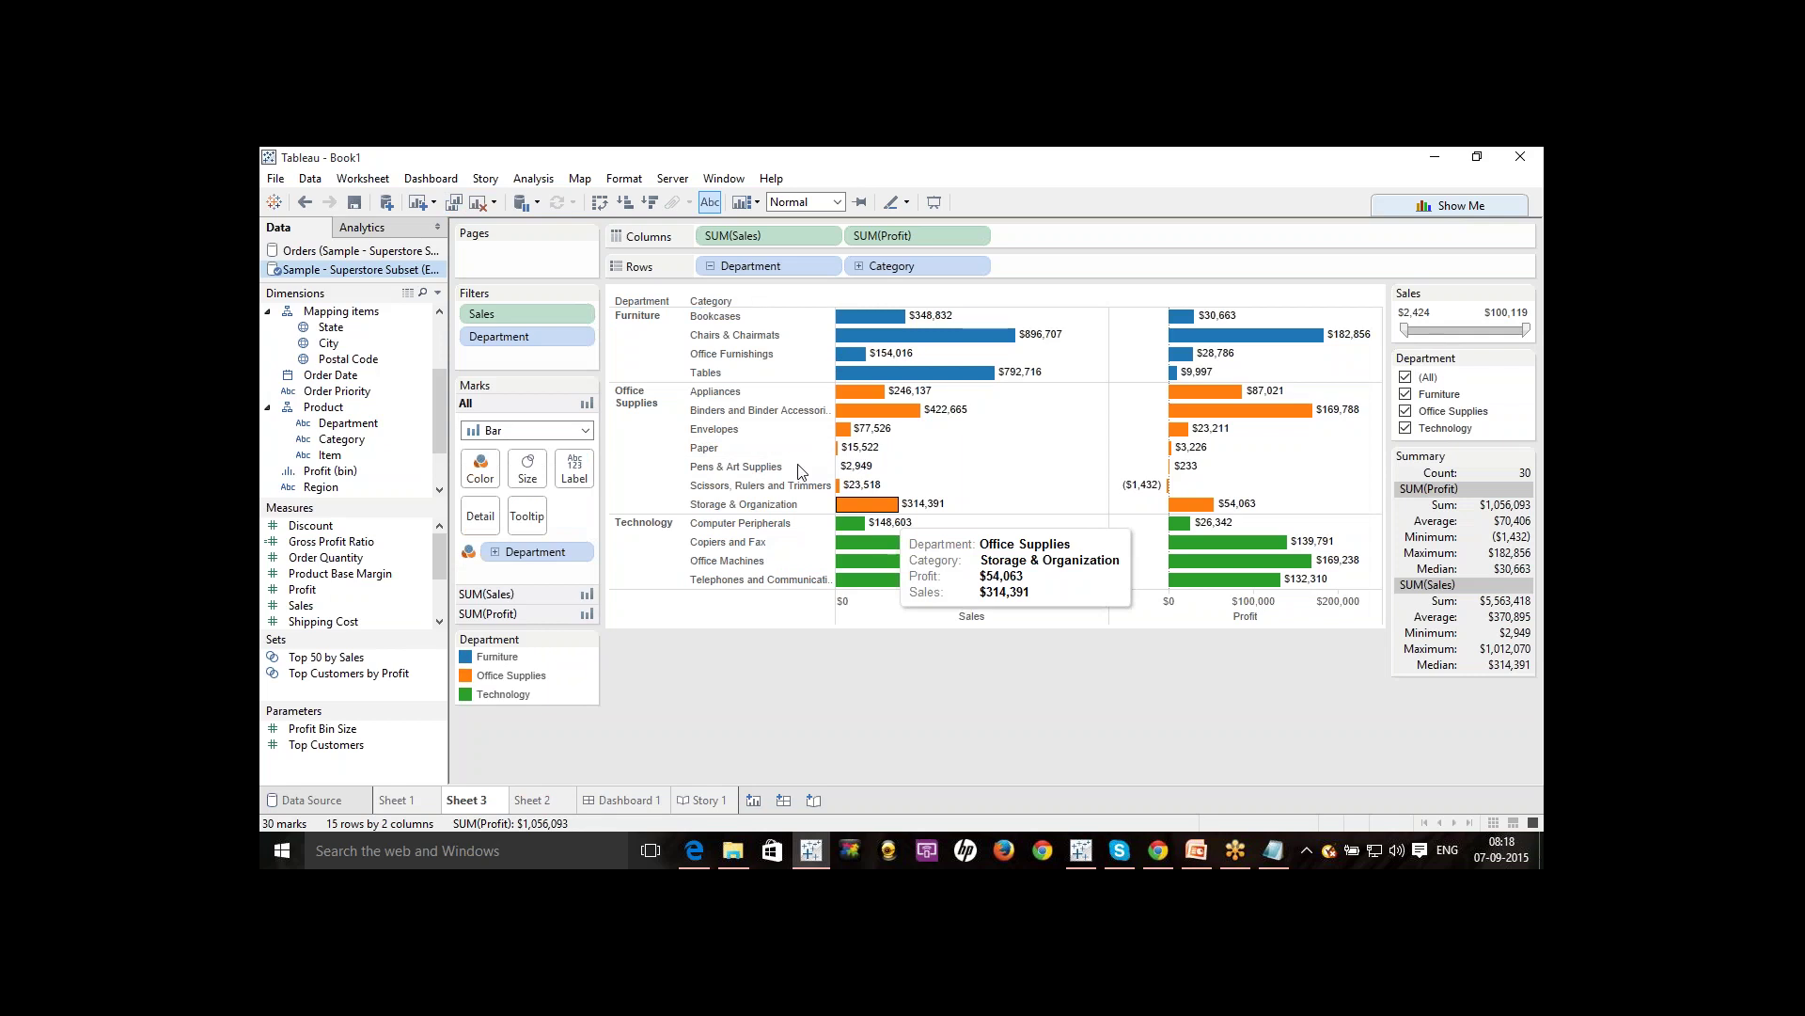
click(479, 202)
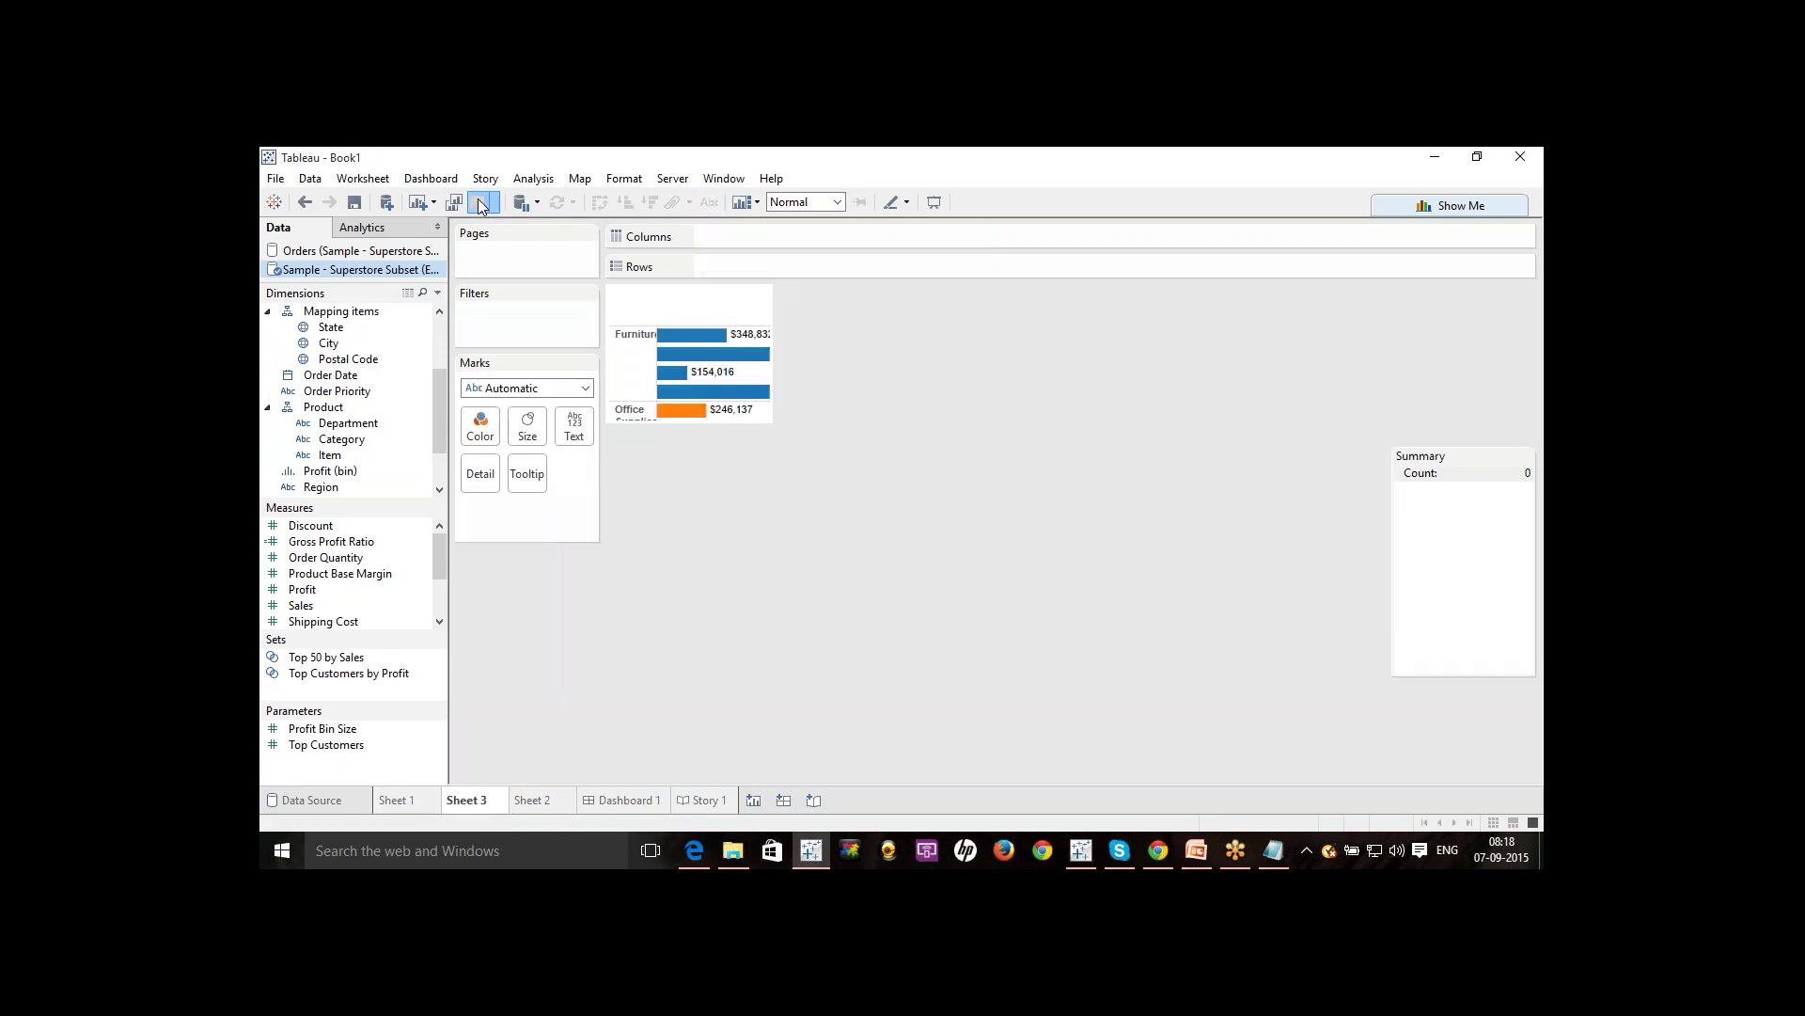
click(537, 206)
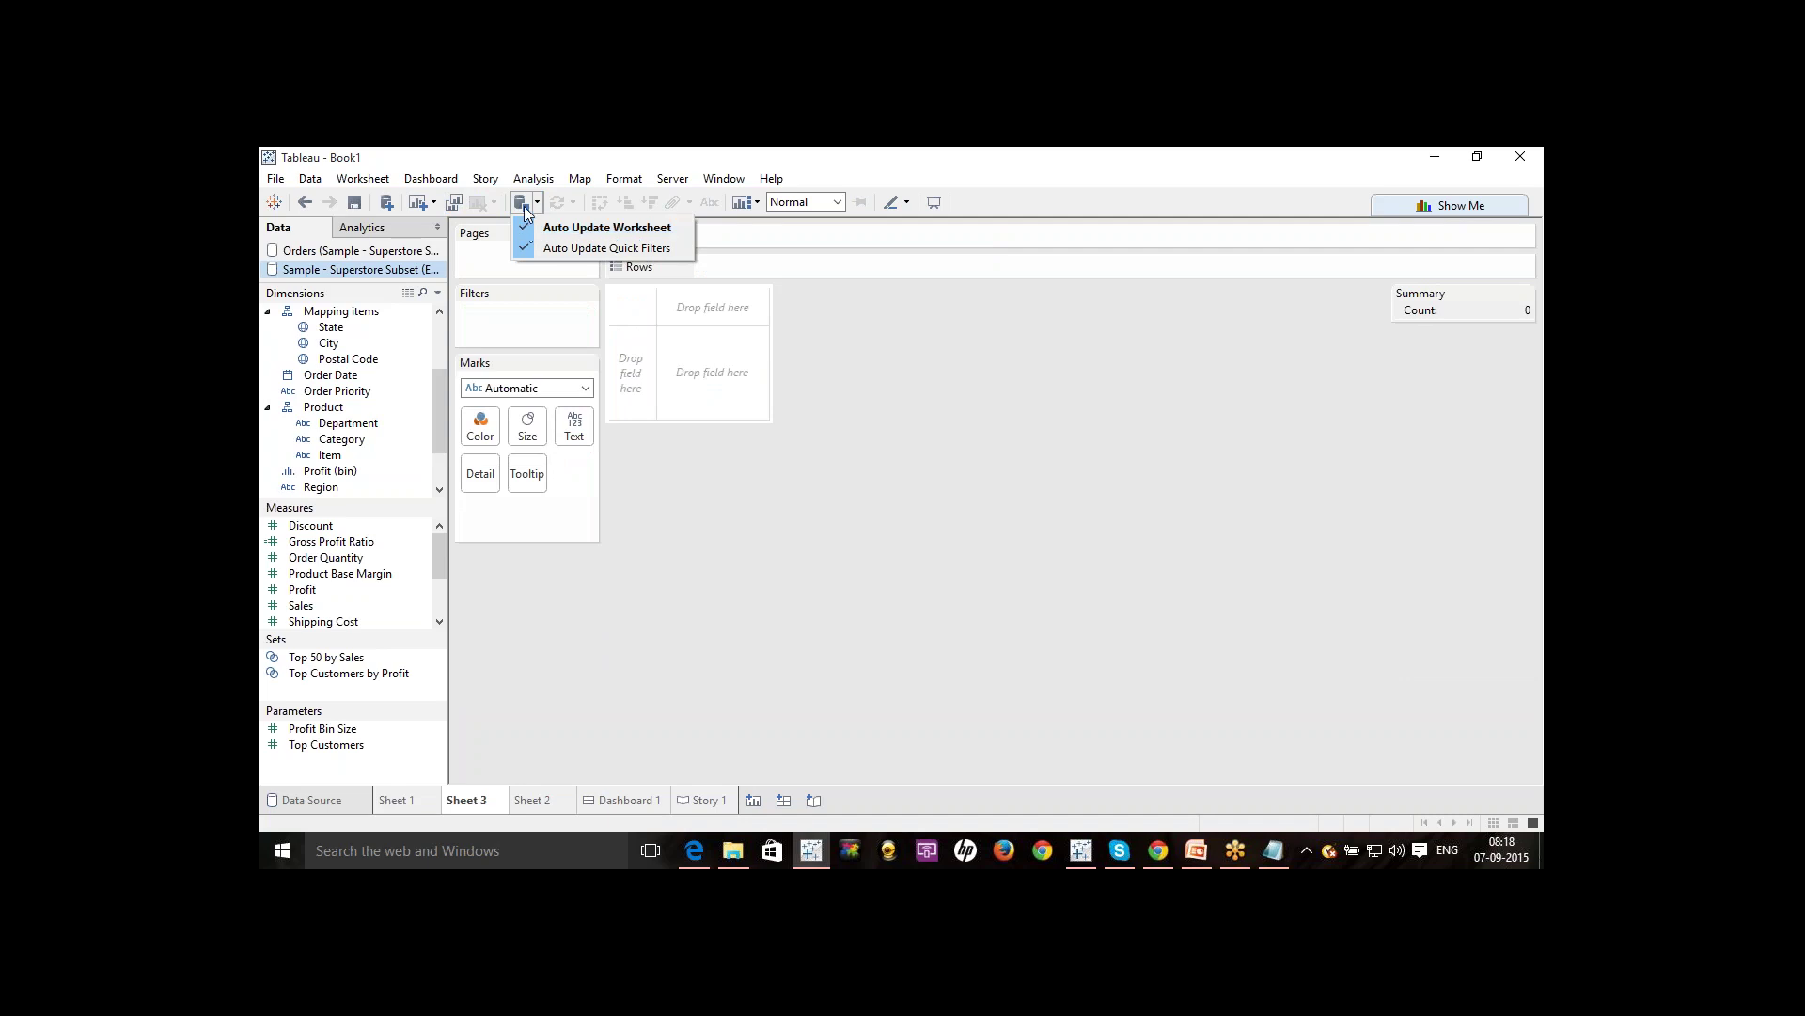
click(524, 209)
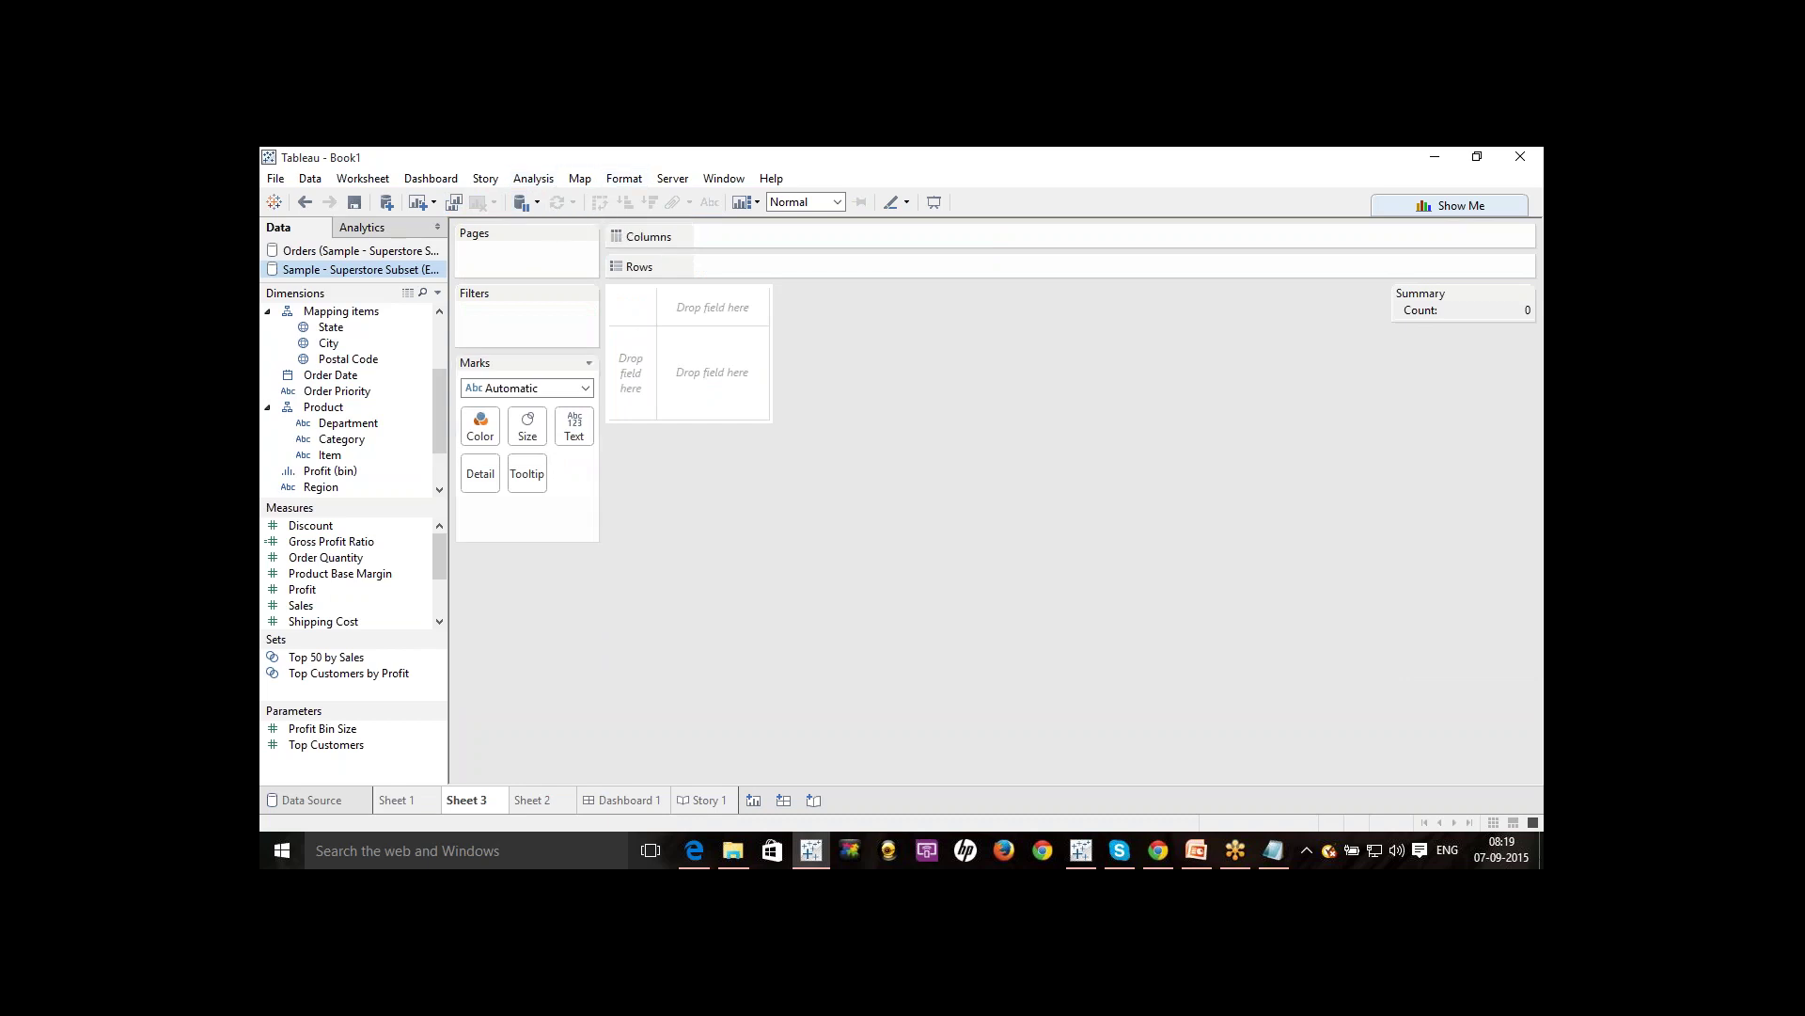
Go back to Sheet 1 and look over its options for showing cards, fitting the view and highlighting.
click(410, 801)
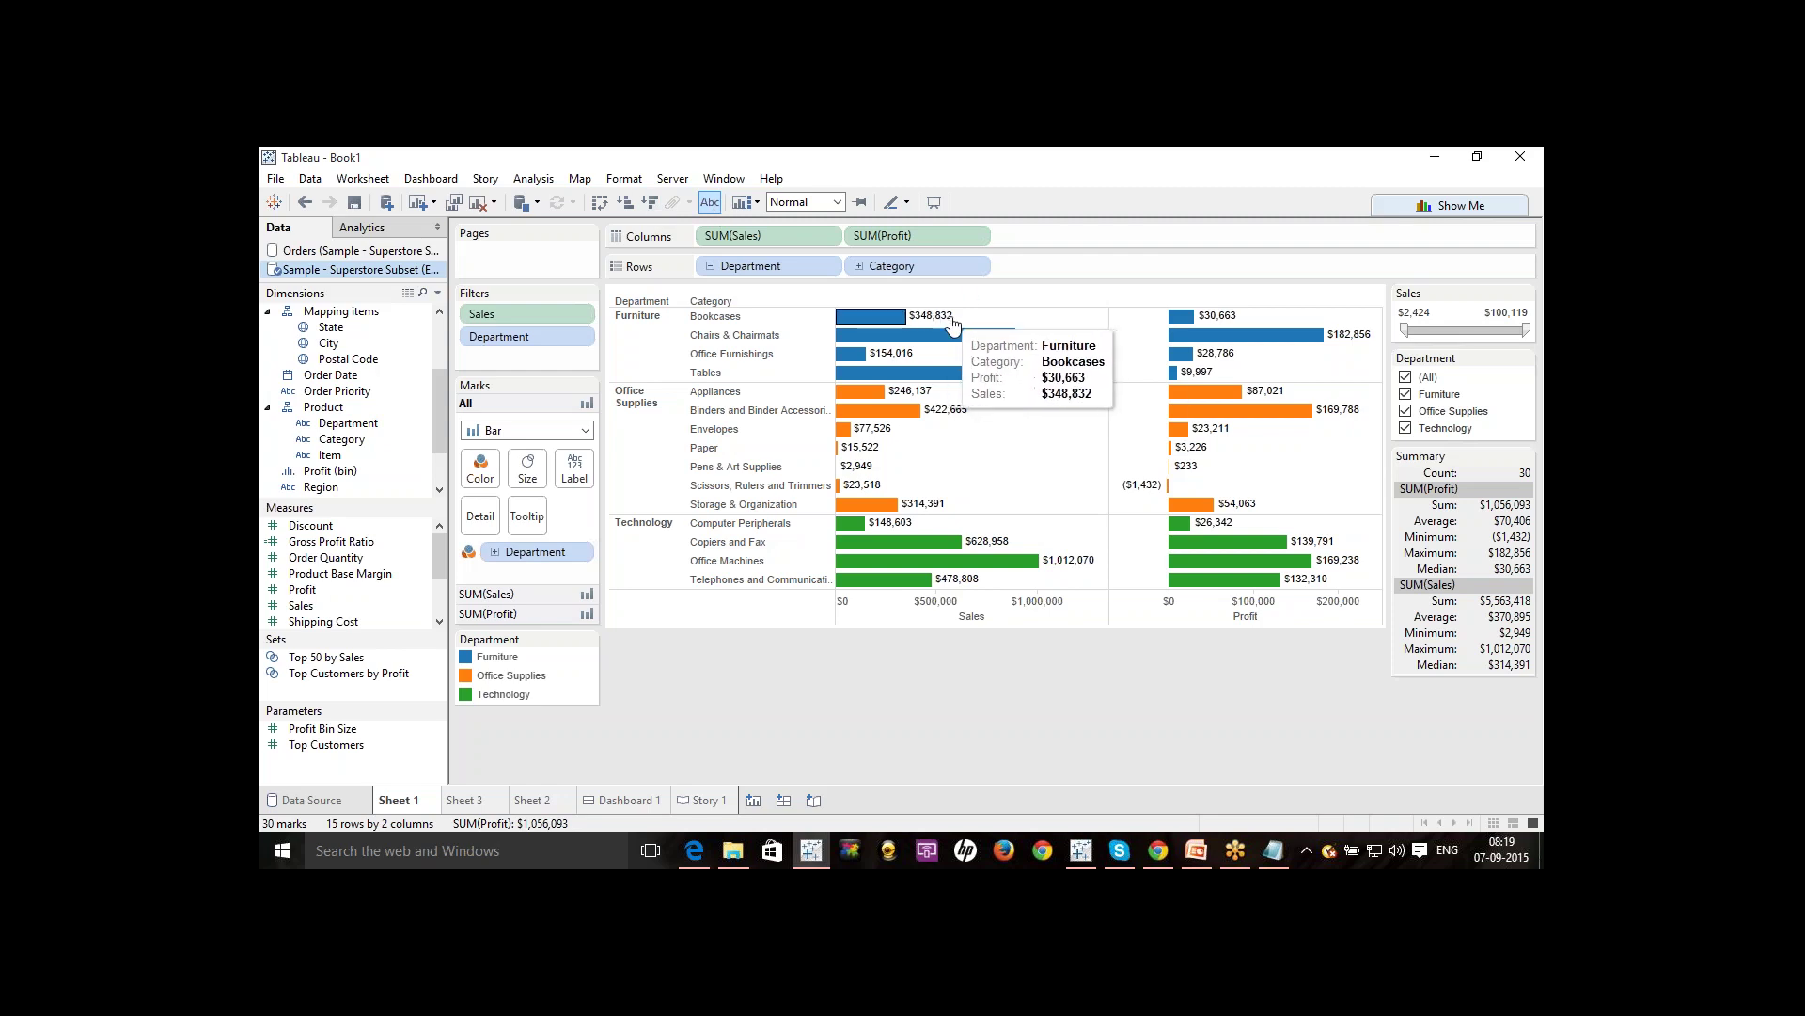
click(758, 202)
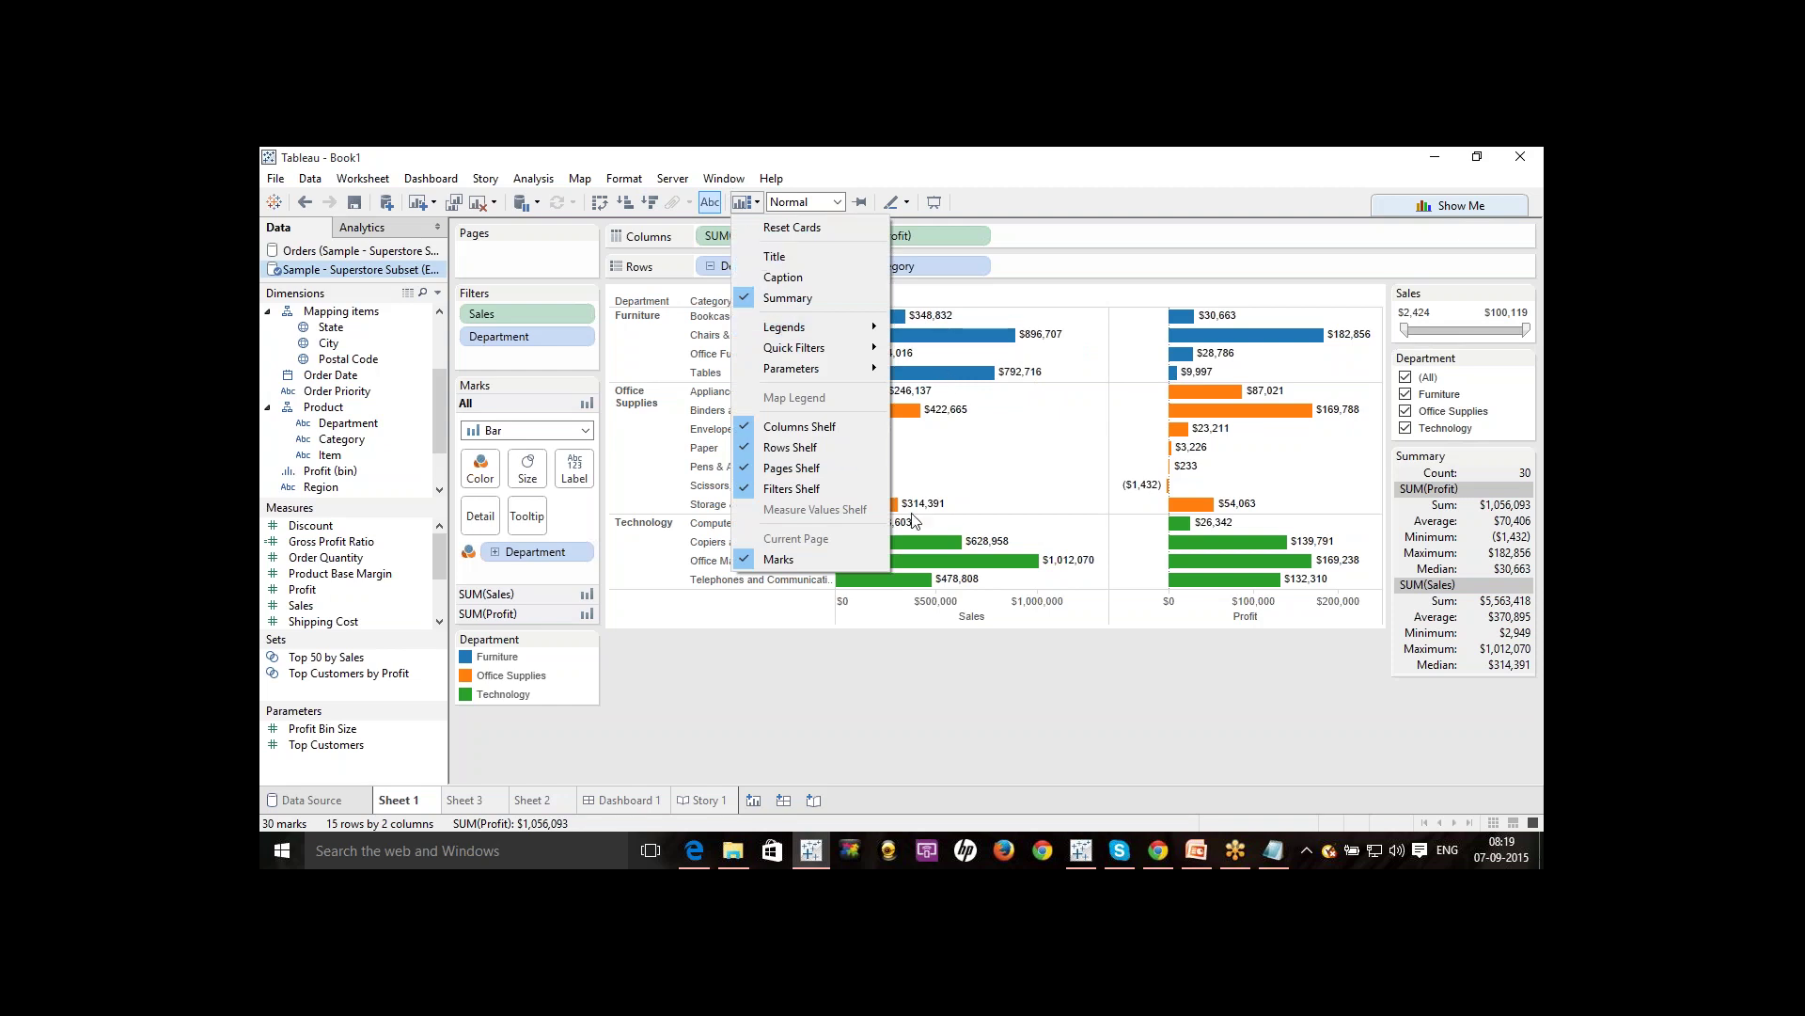
click(1046, 200)
click(838, 200)
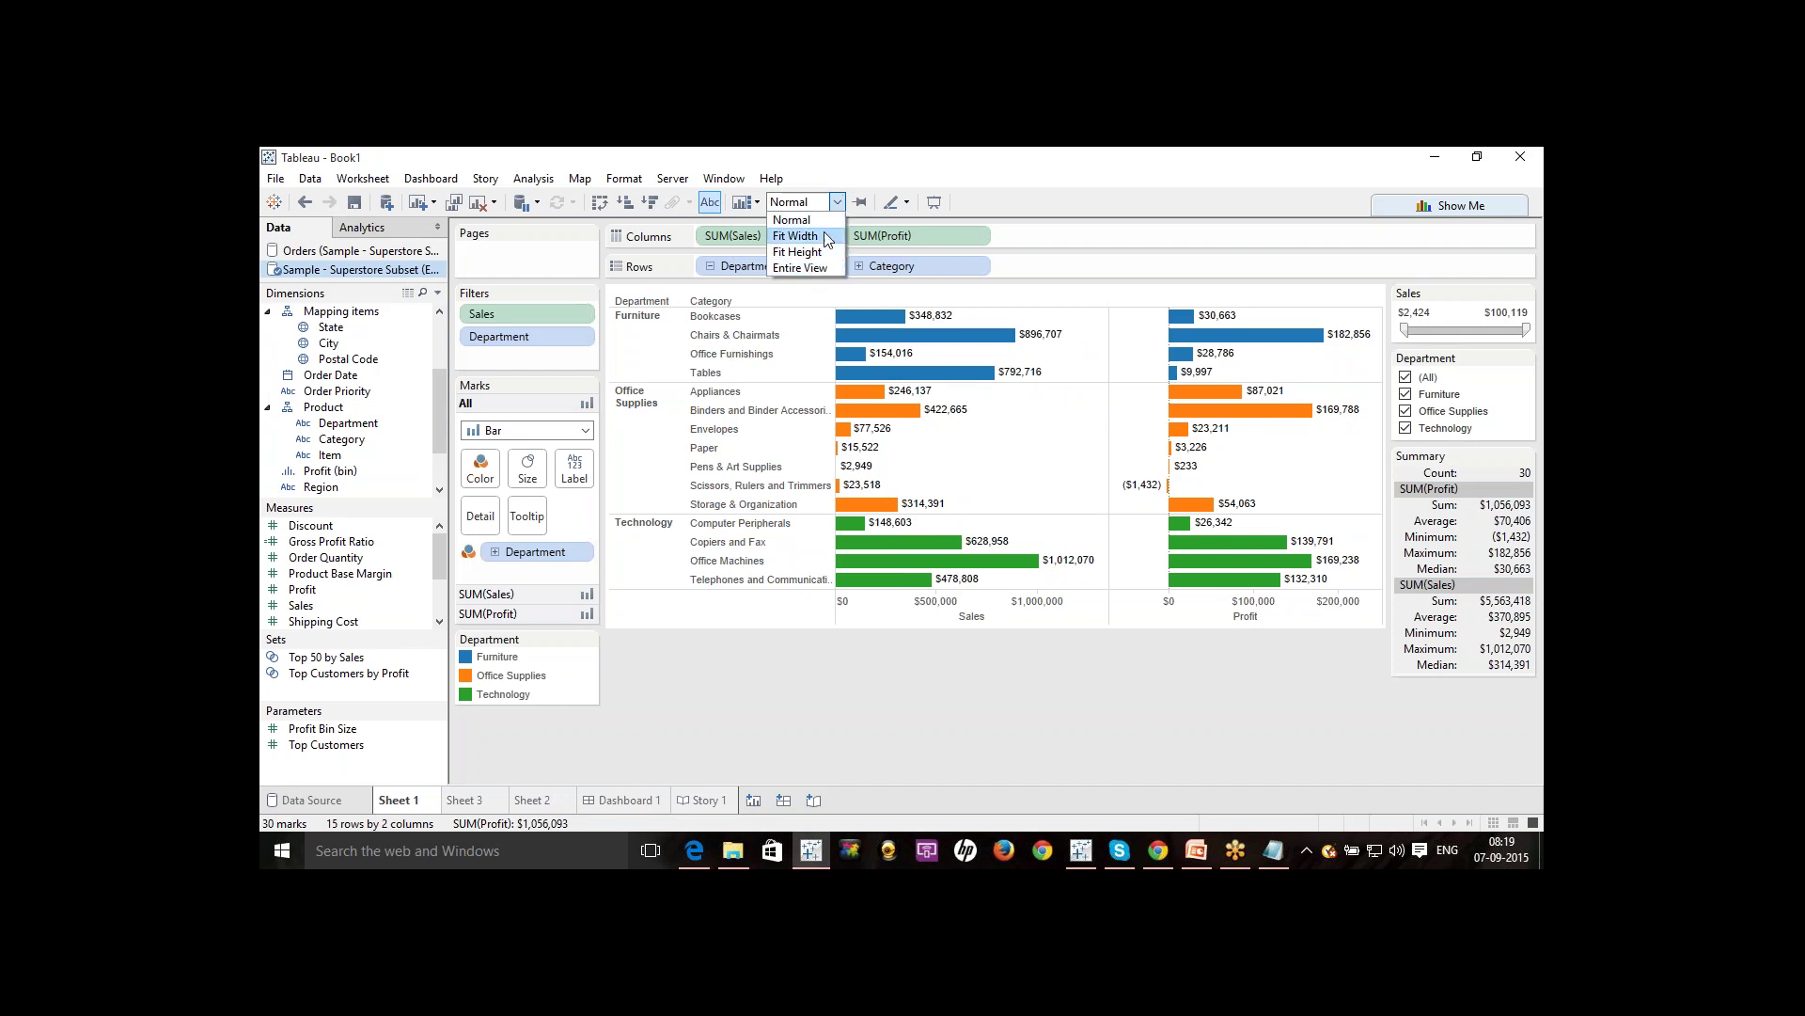
click(933, 223)
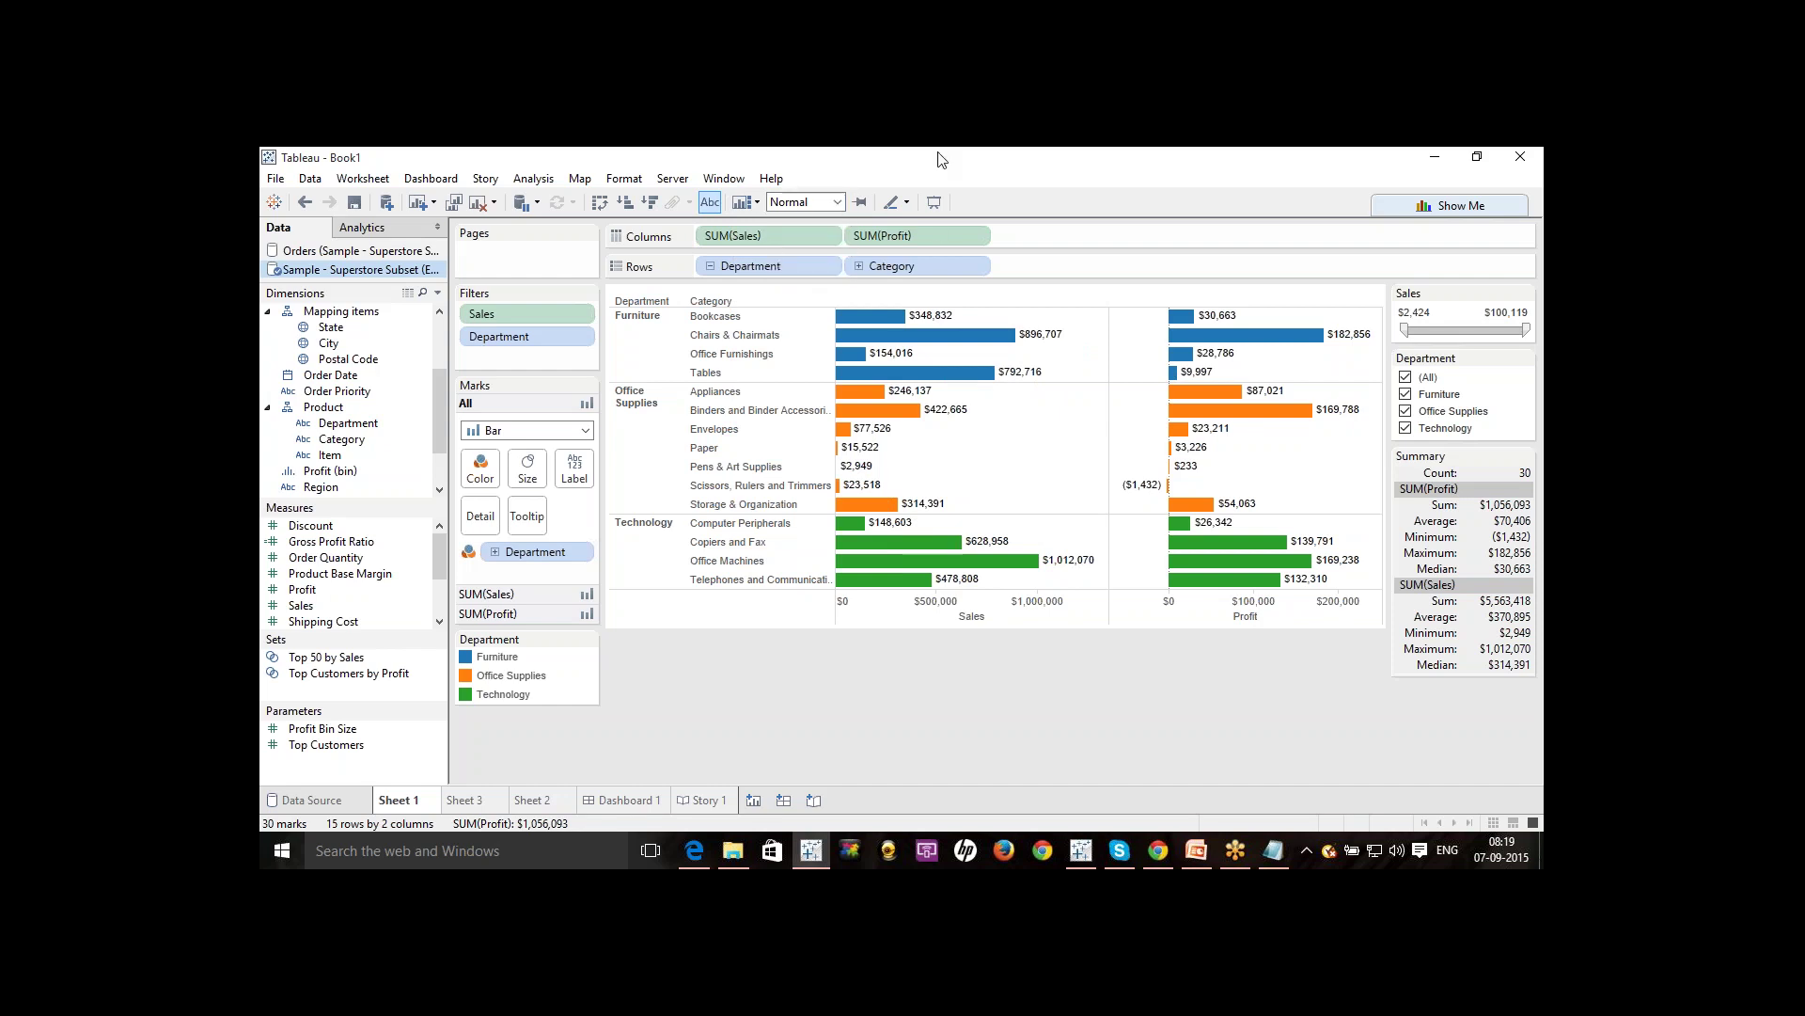
click(905, 203)
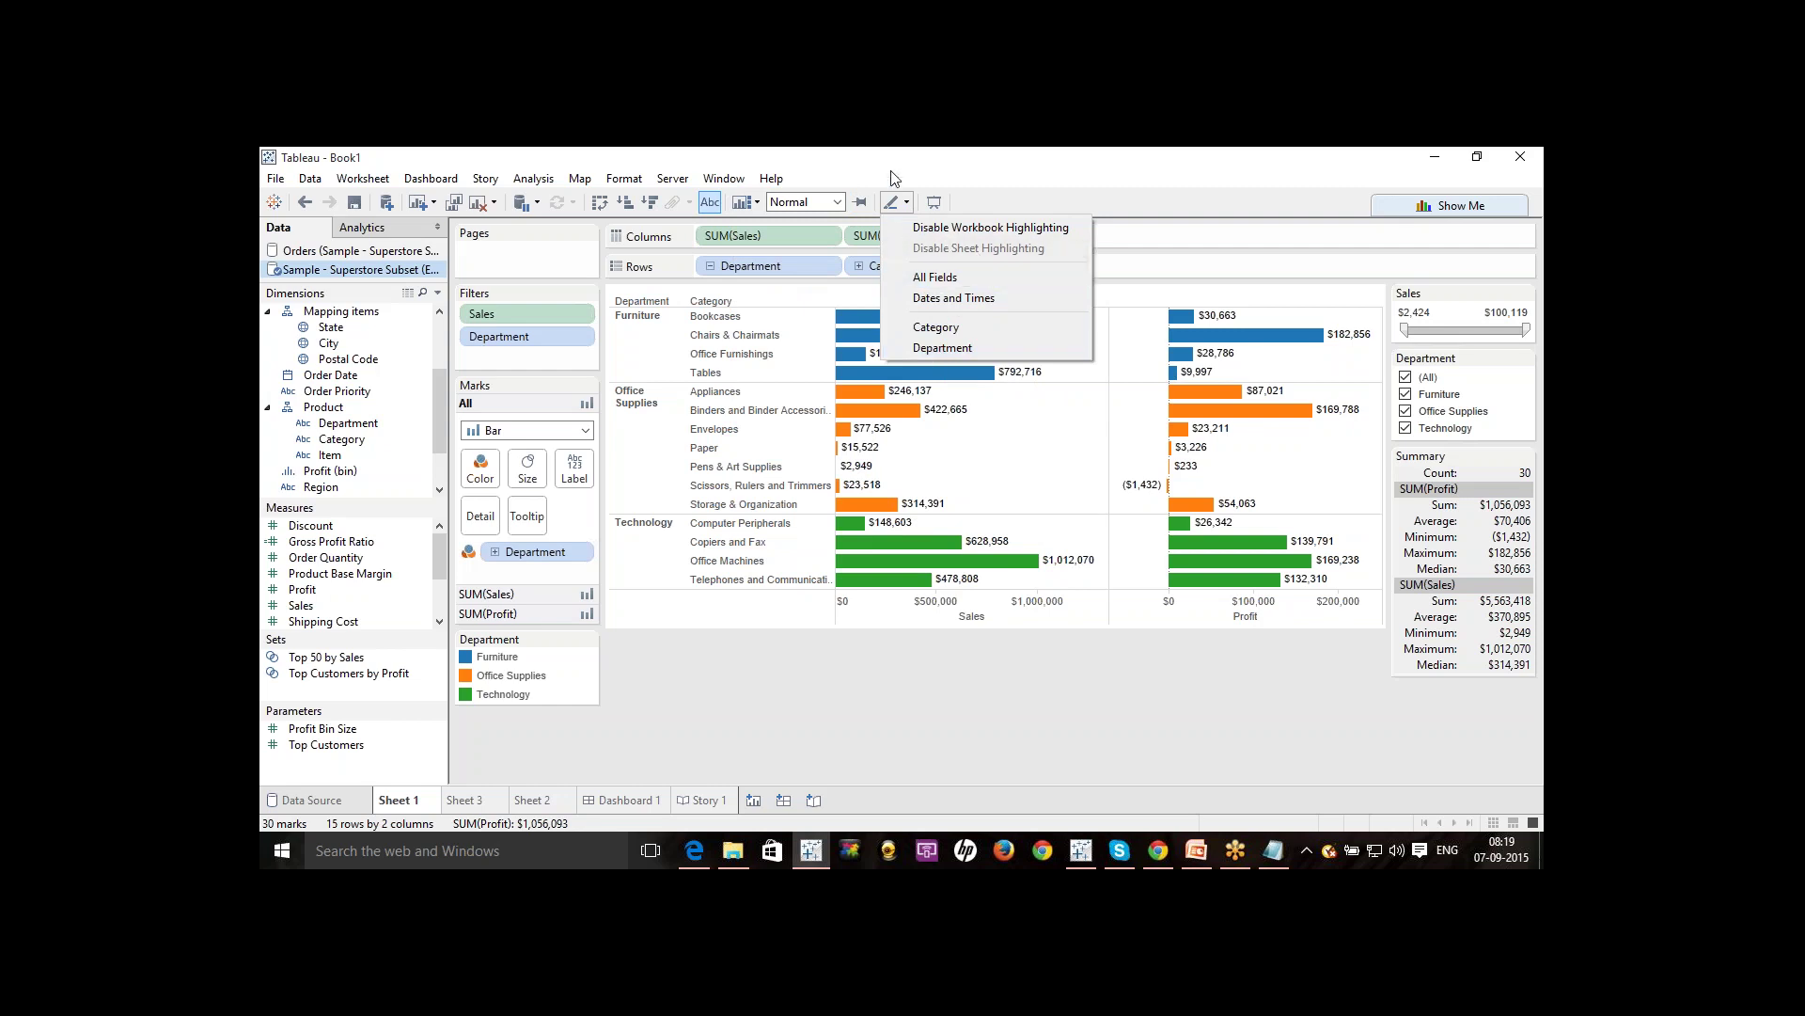
click(1001, 190)
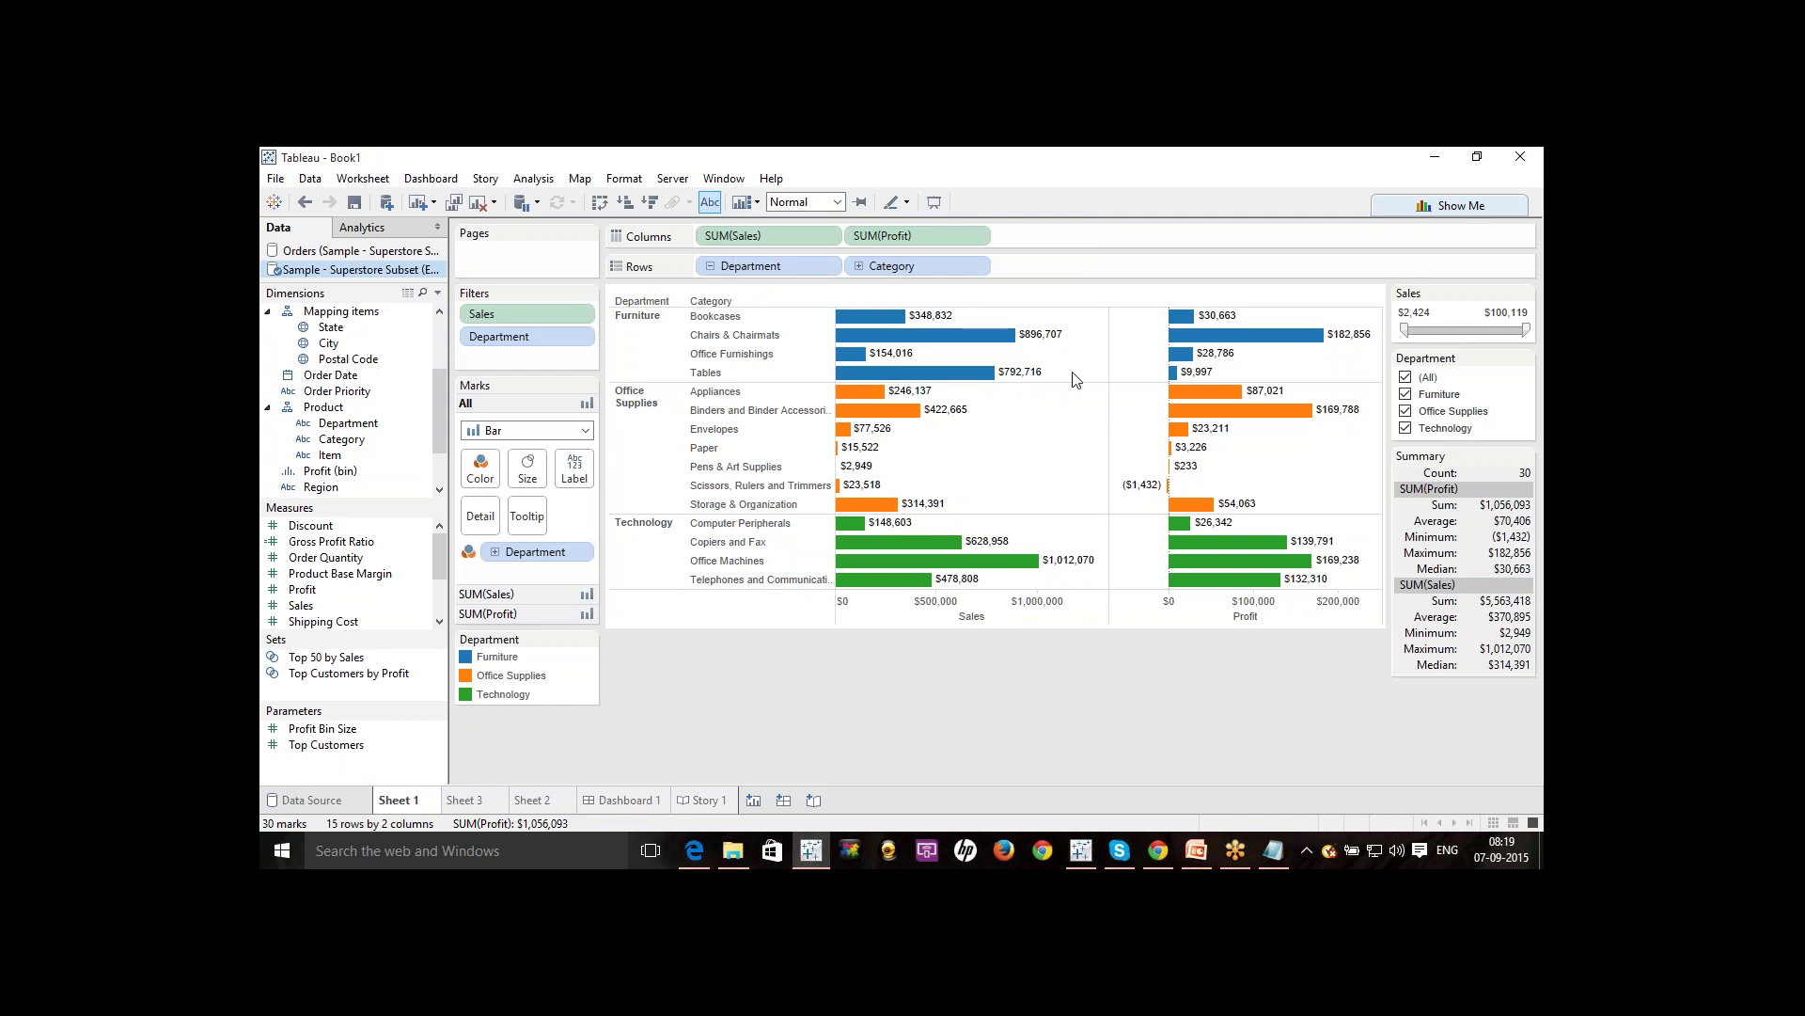
Show Sheet 1 in presentation mode and return to the normal editing view.
click(934, 203)
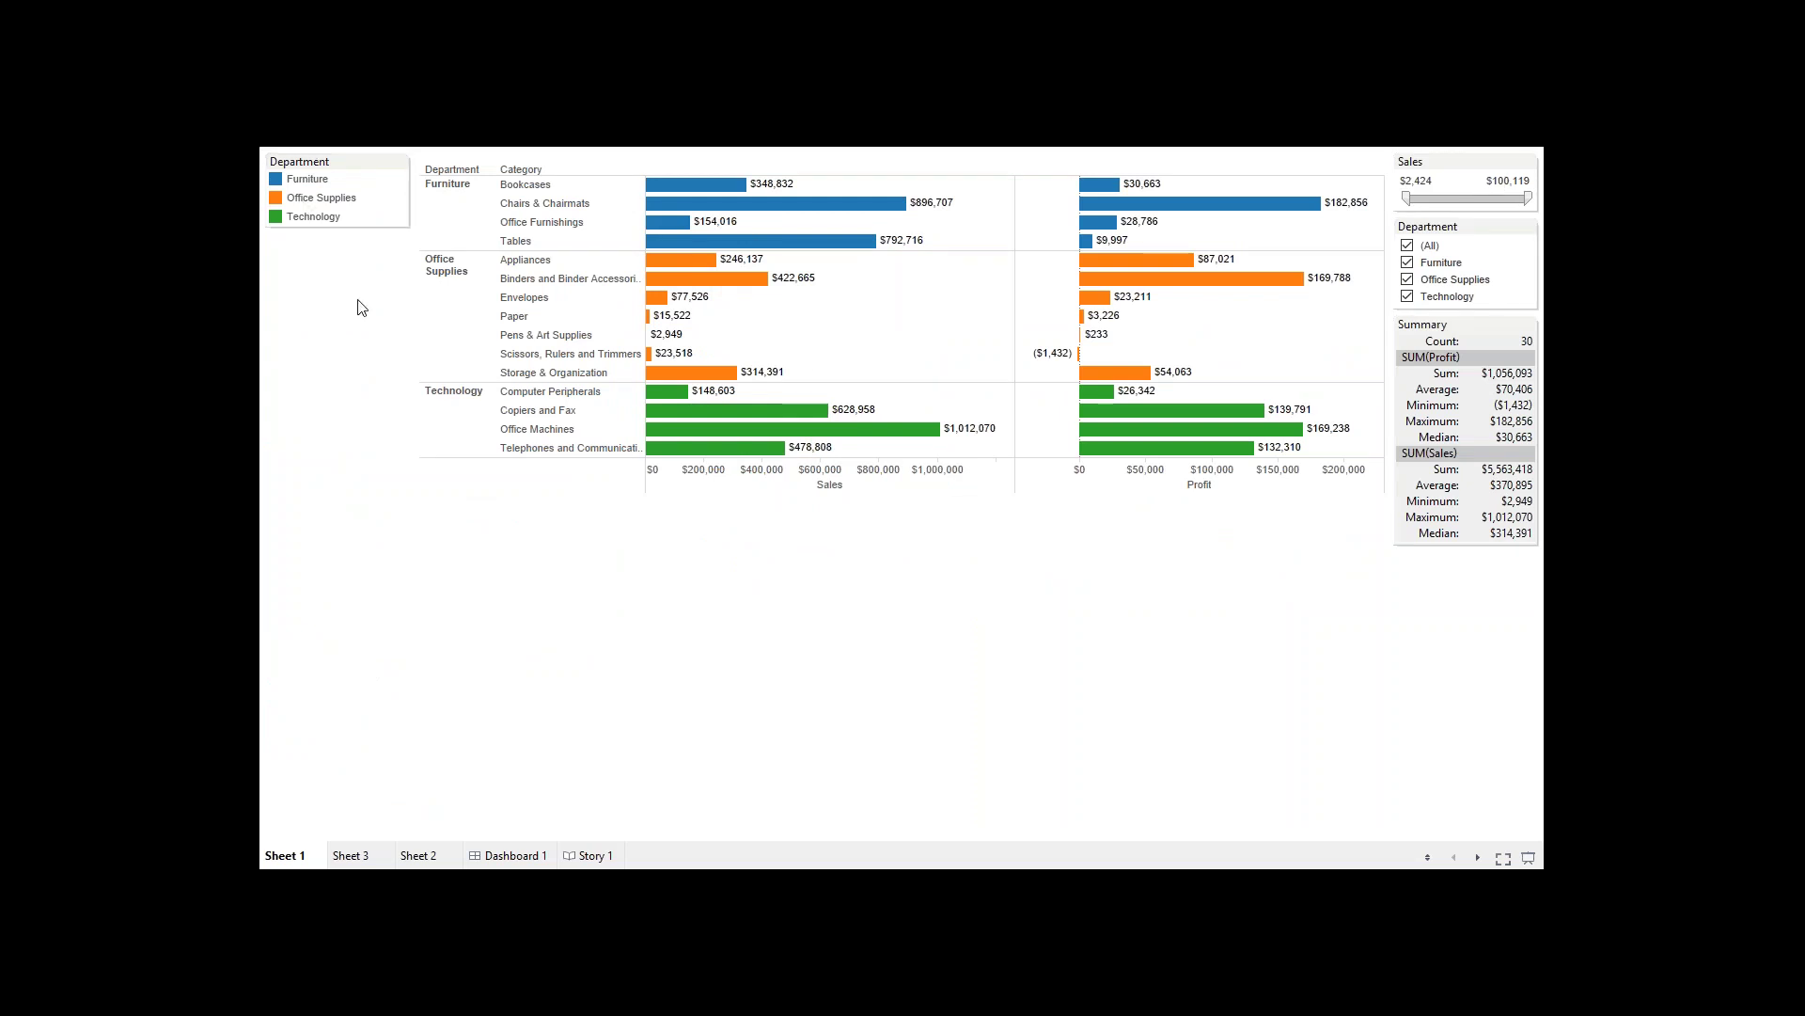
key(Escape)
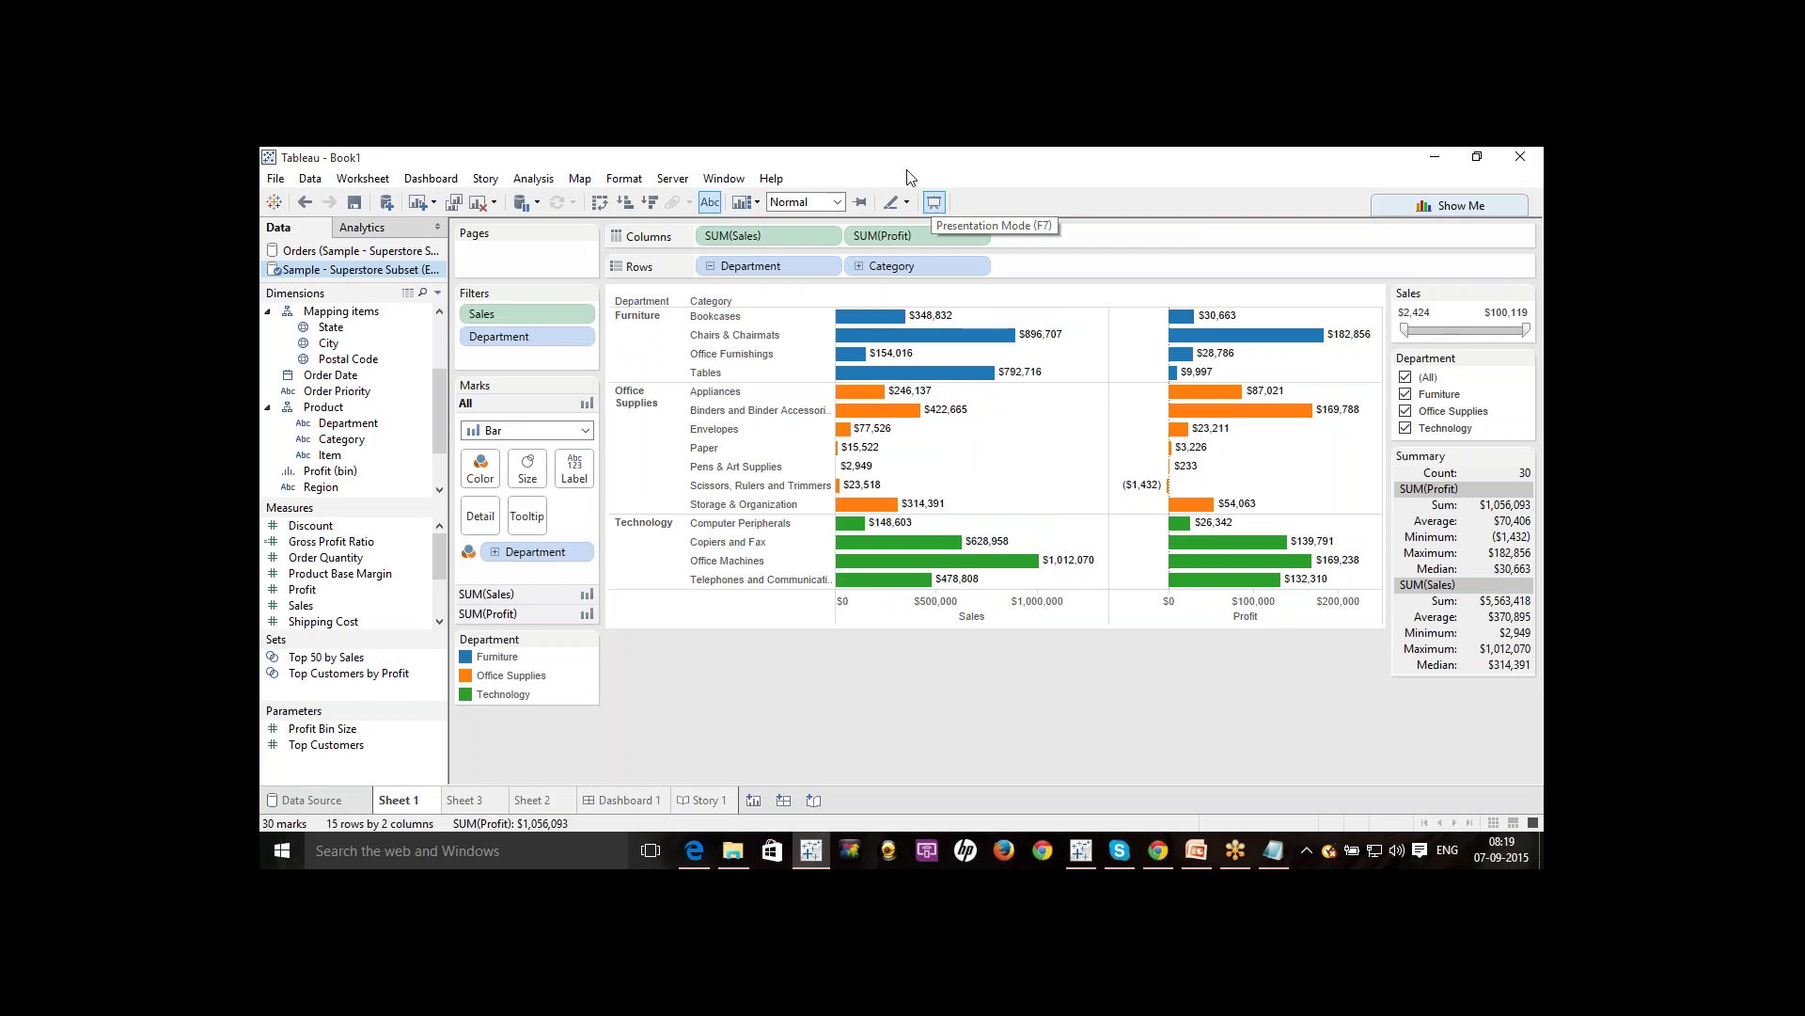
click(357, 391)
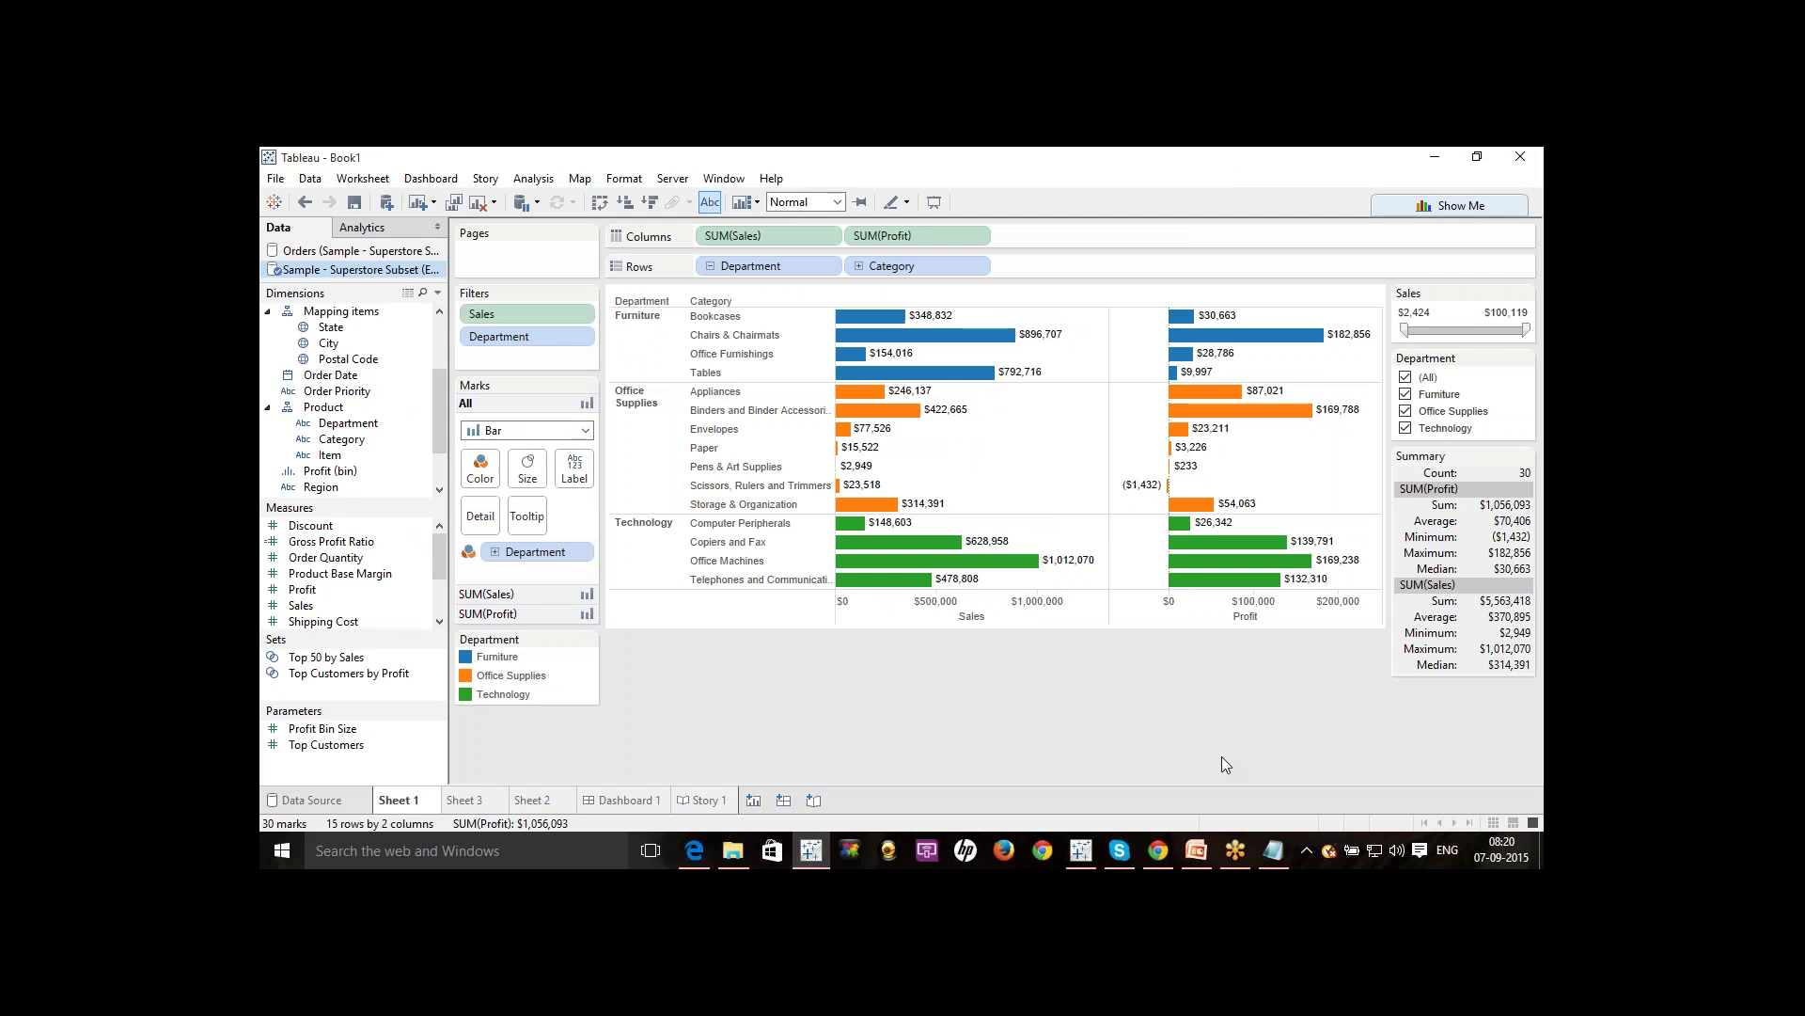
Switch to Chrome, open the Tableau website (tableausoftware.com) in a new tab, and view its list of products.
click(1234, 850)
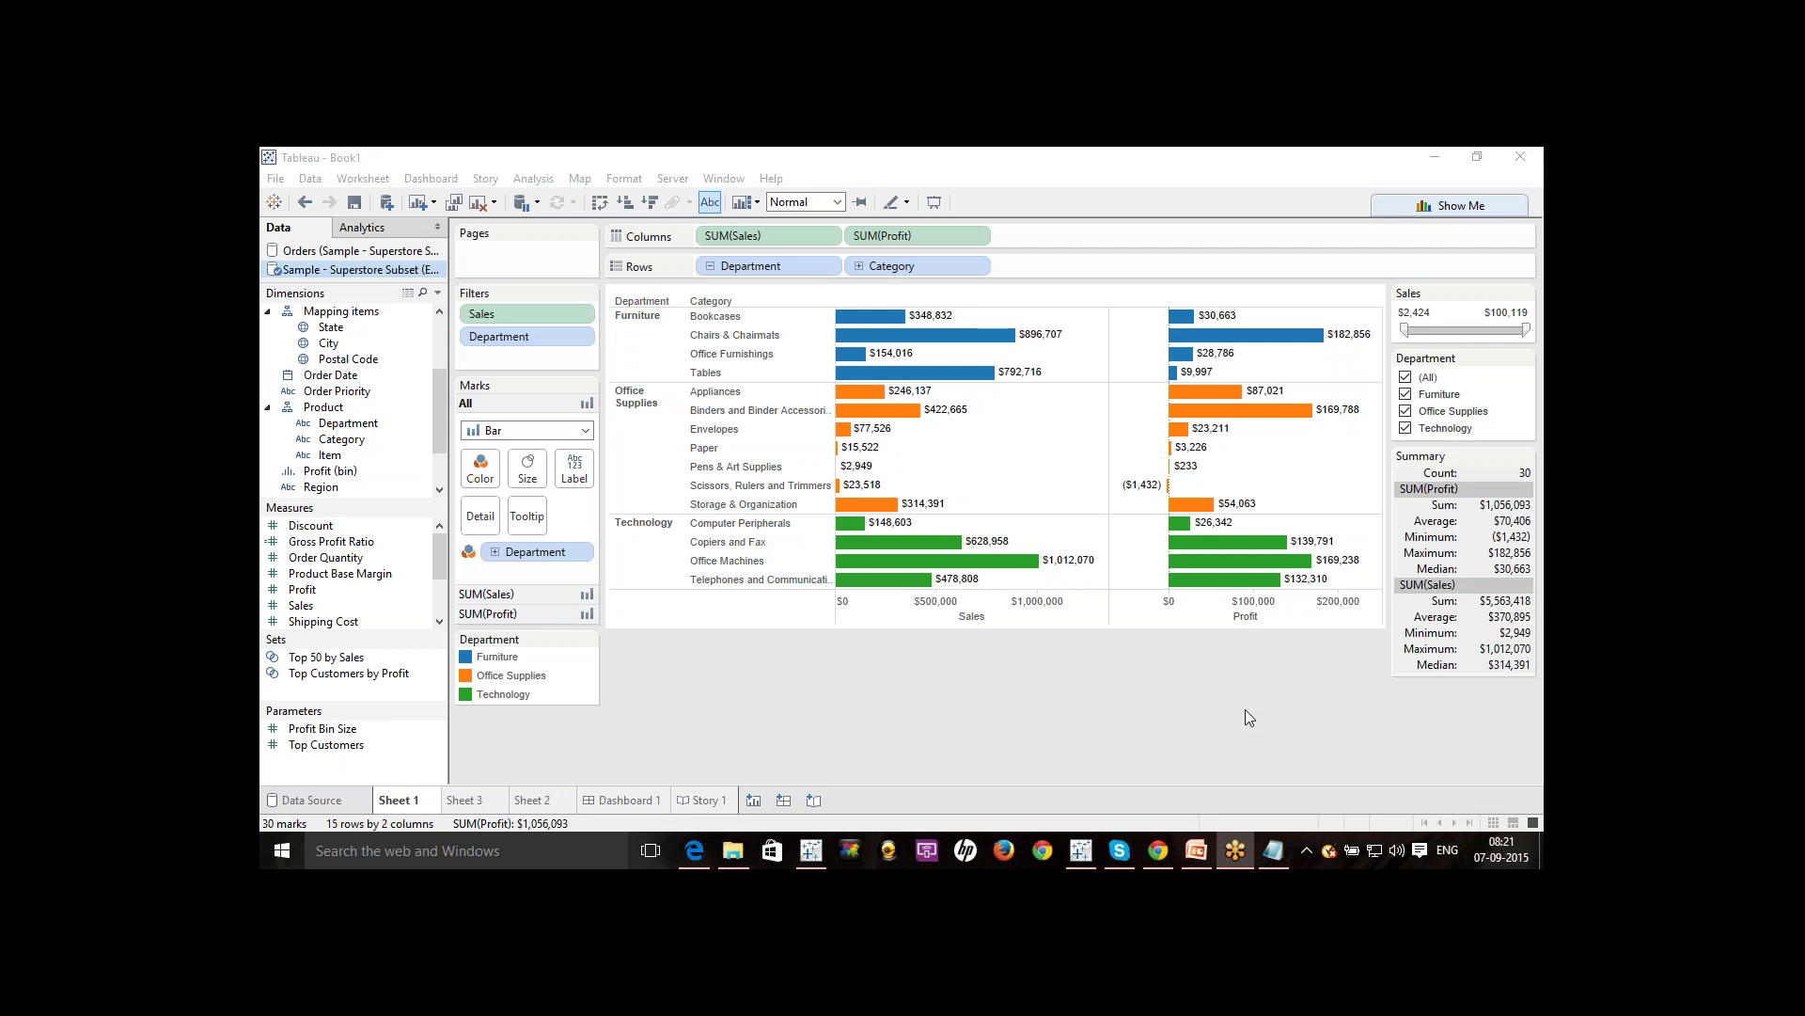
click(1159, 851)
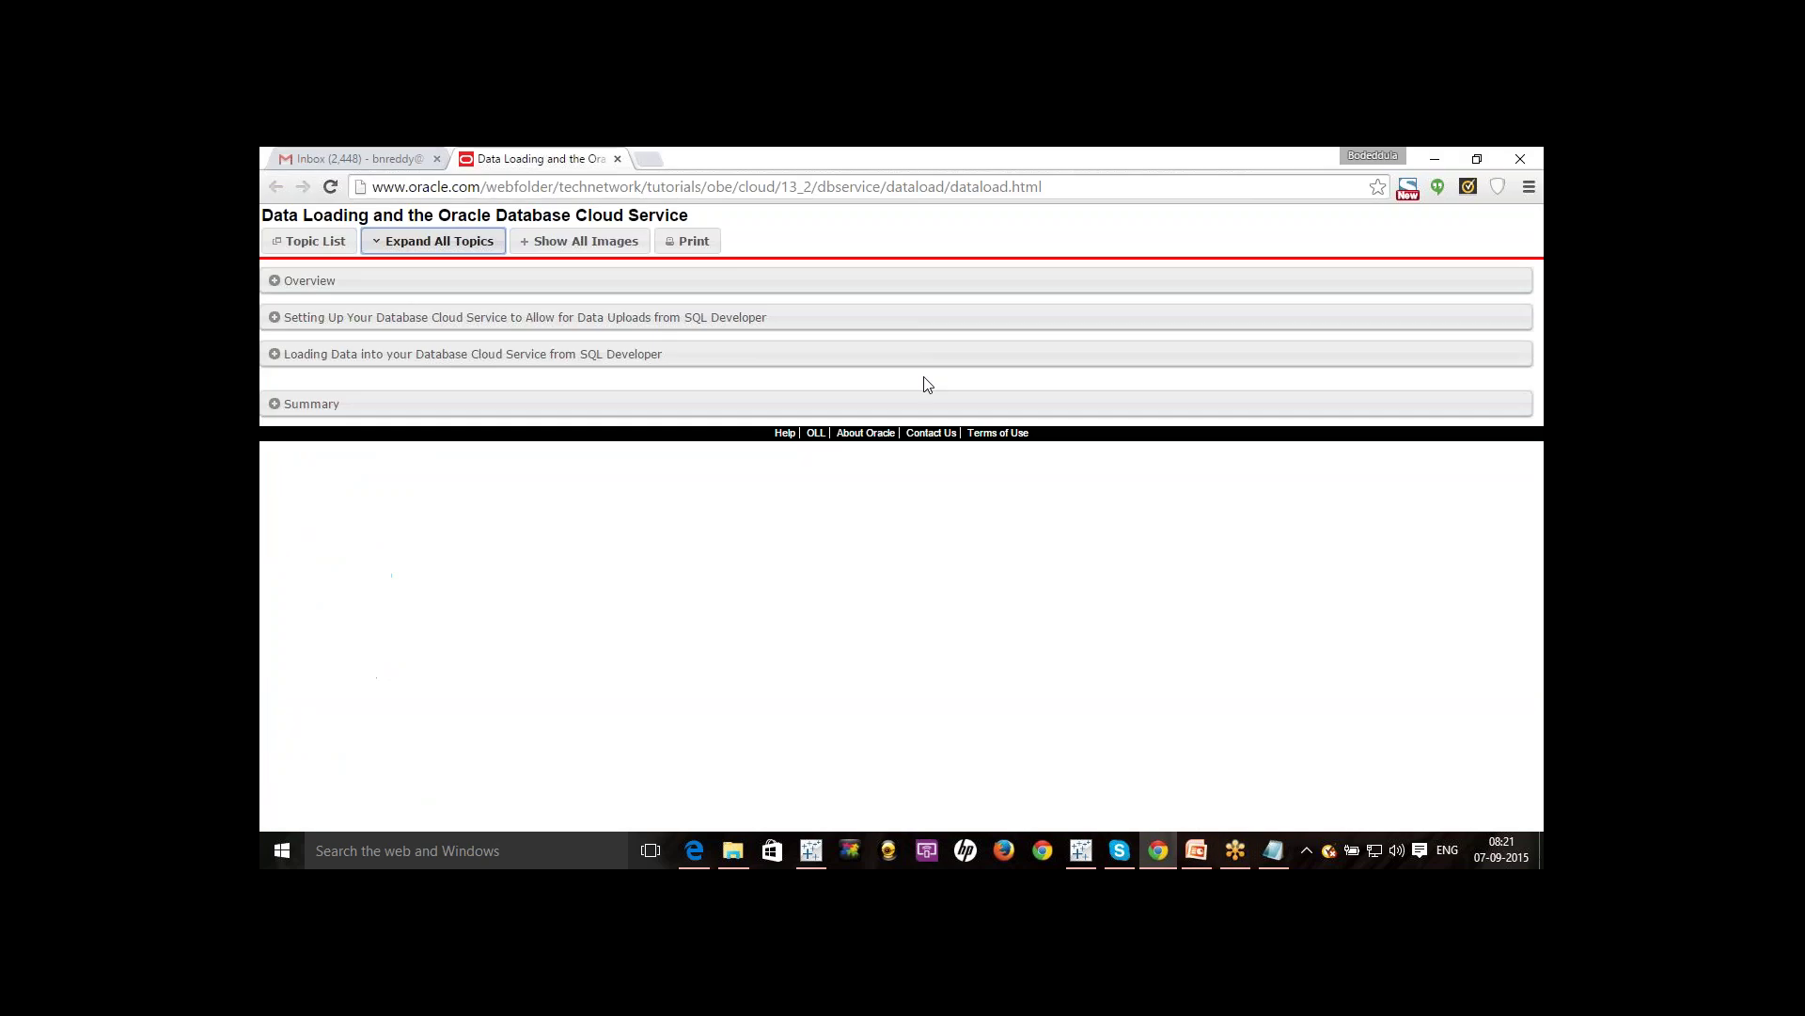
click(649, 159)
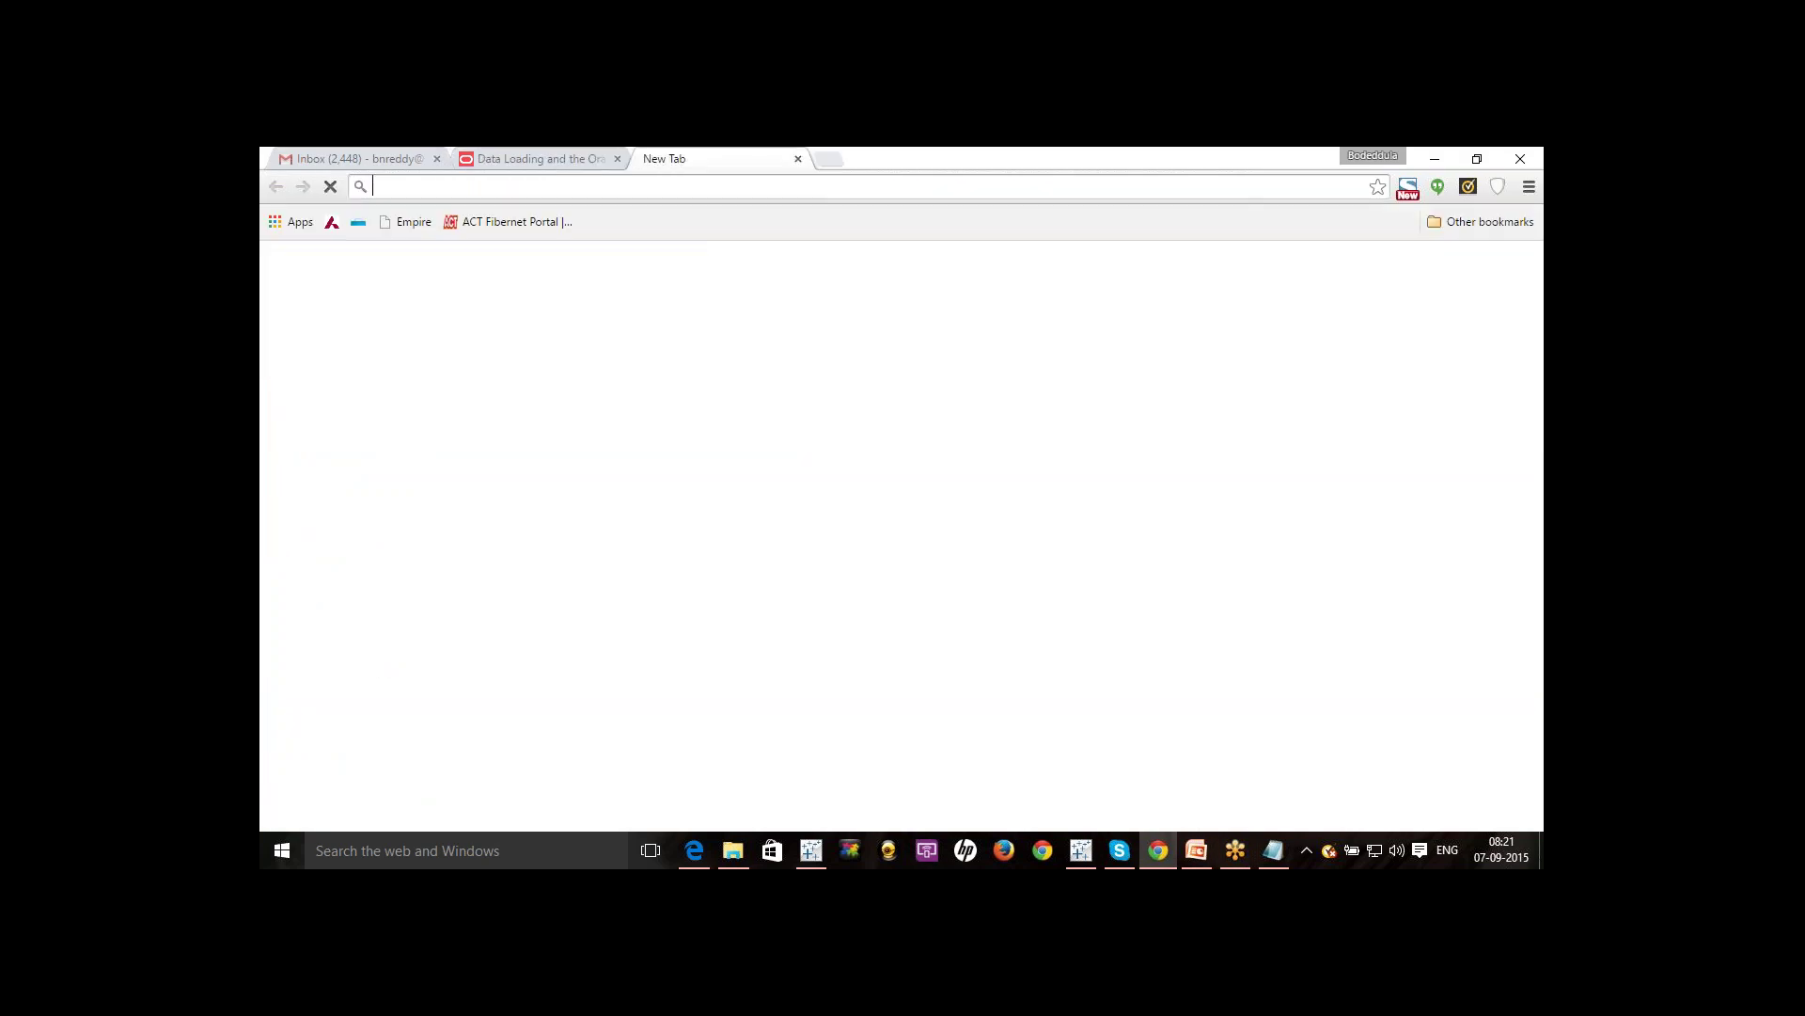
text(google.com)
key(Return)
click(653, 182)
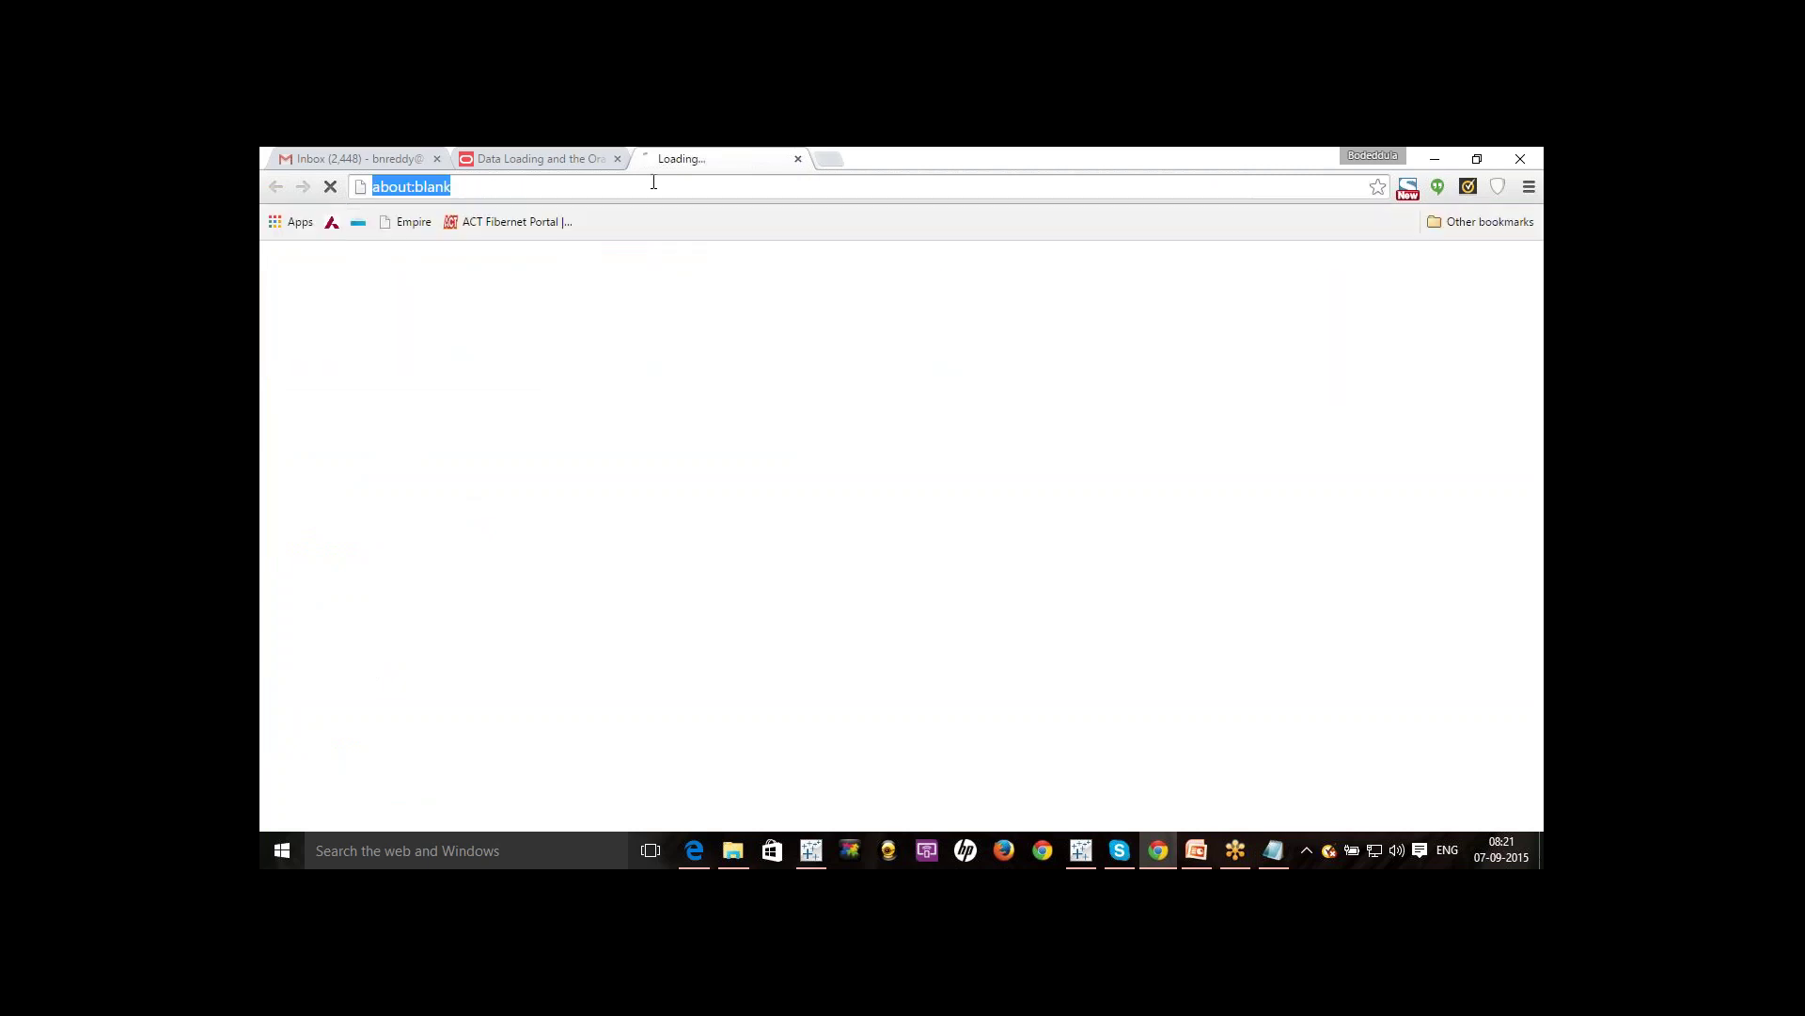
text(ta)
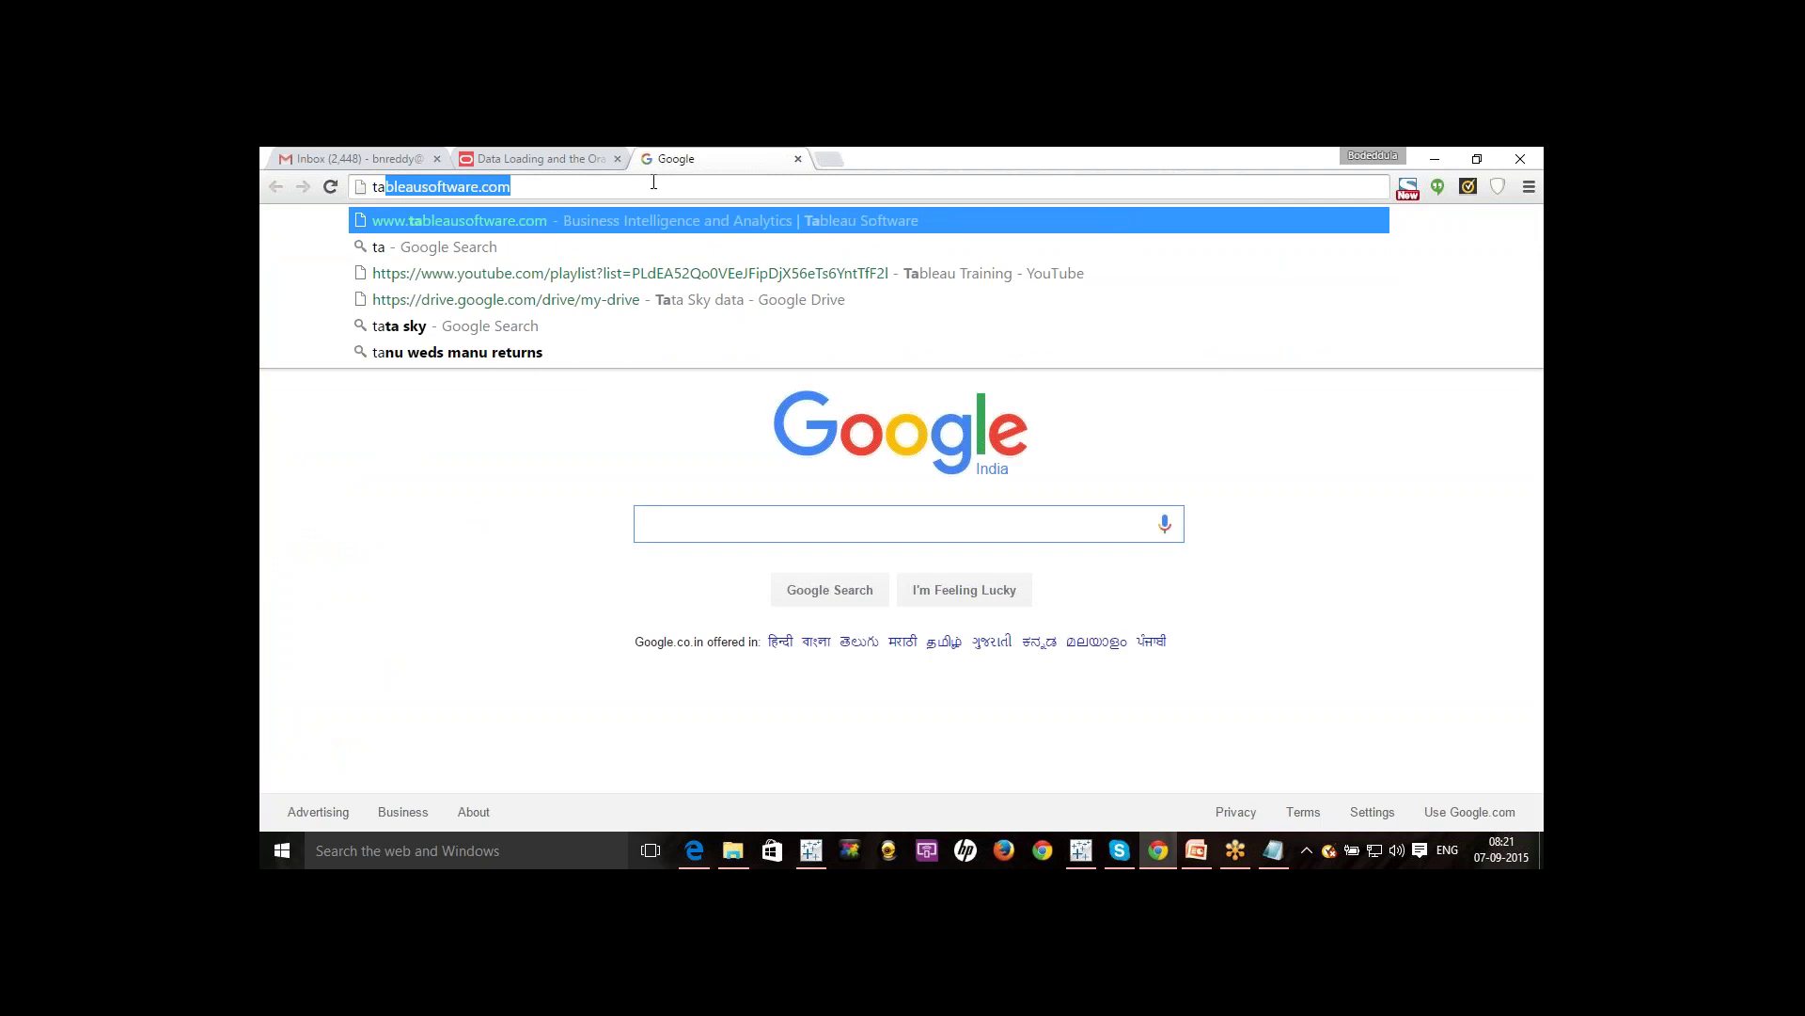
key(Return)
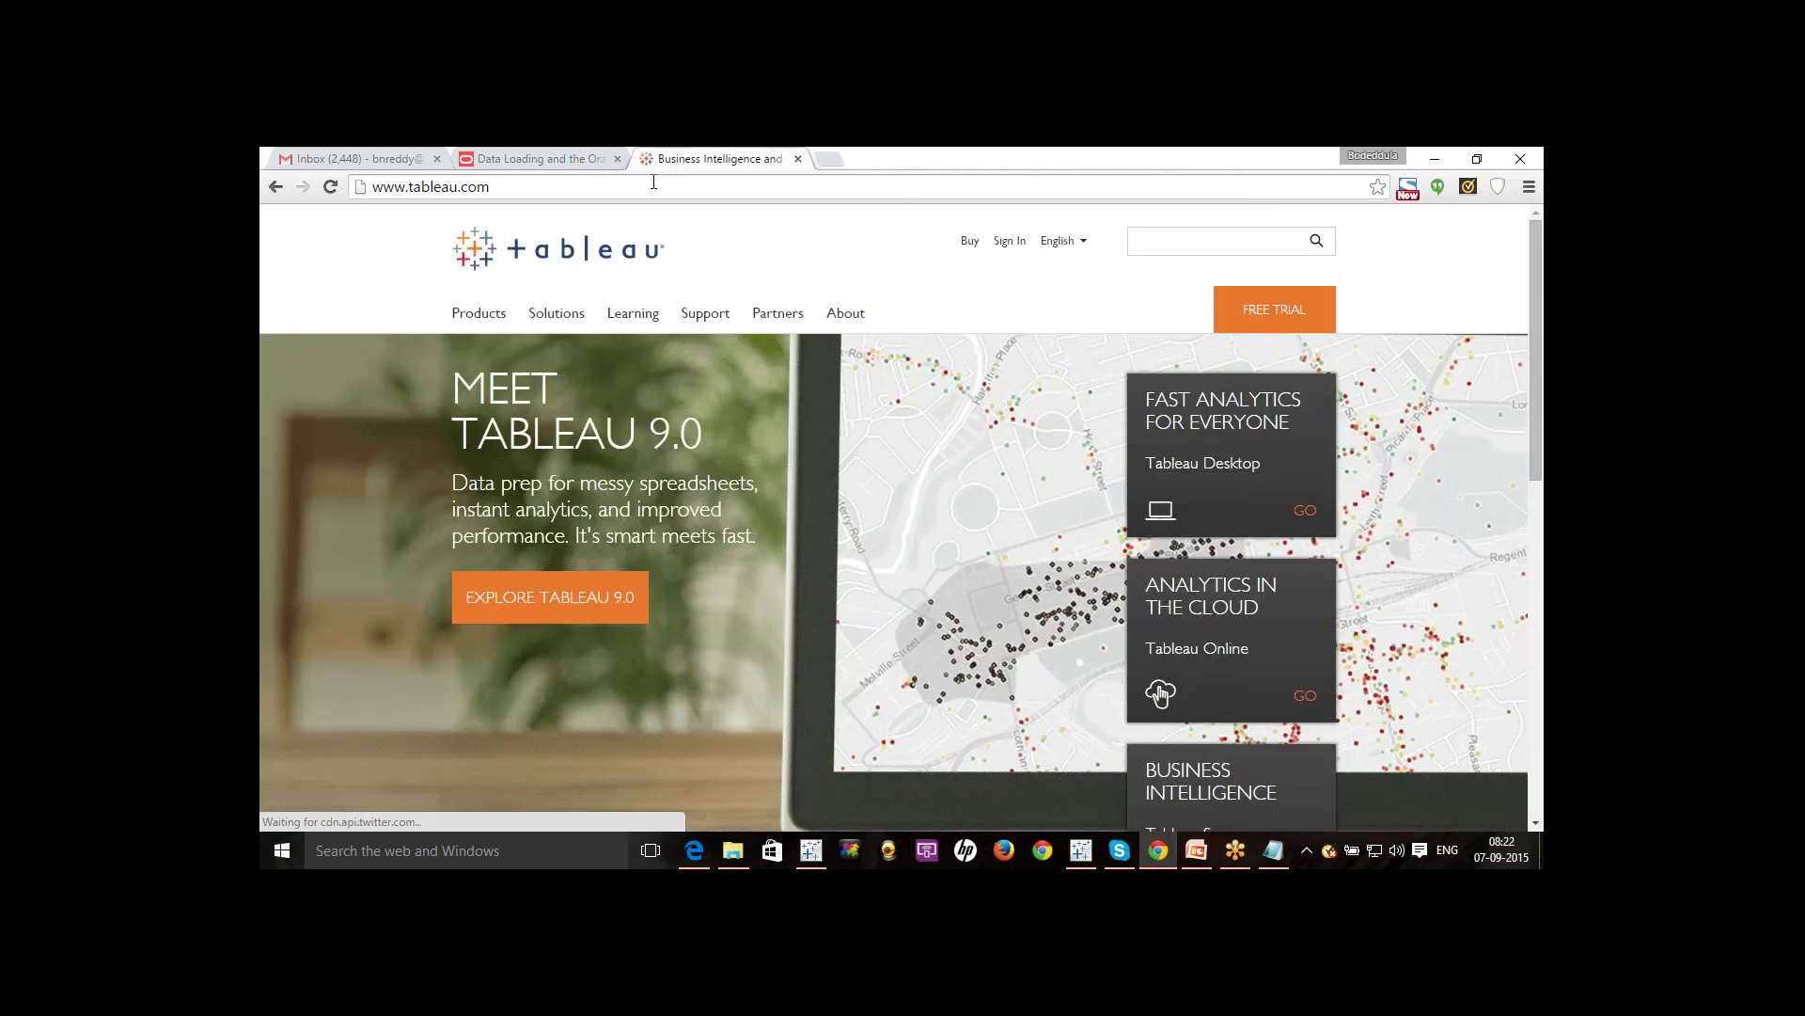
mouse_move(479, 315)
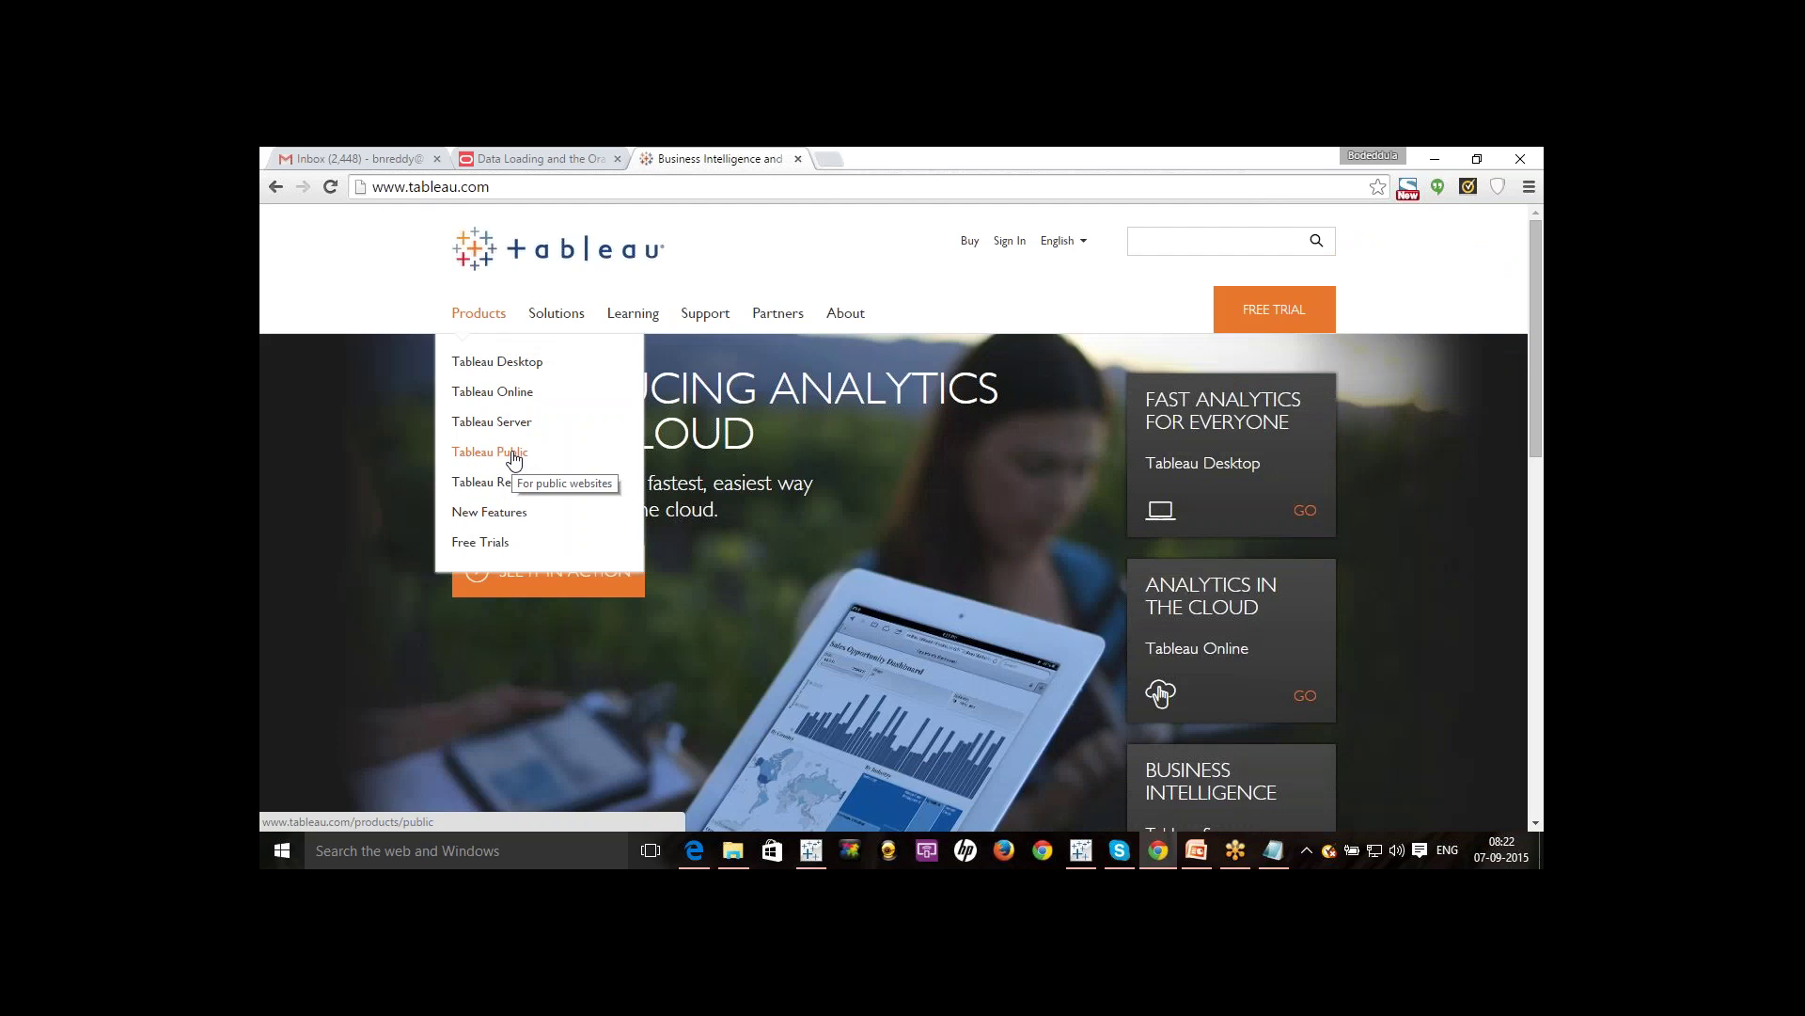
Switch back to Tableau and view the available data source connections, the workbook publishing command and the Tableau Public commands.
click(810, 850)
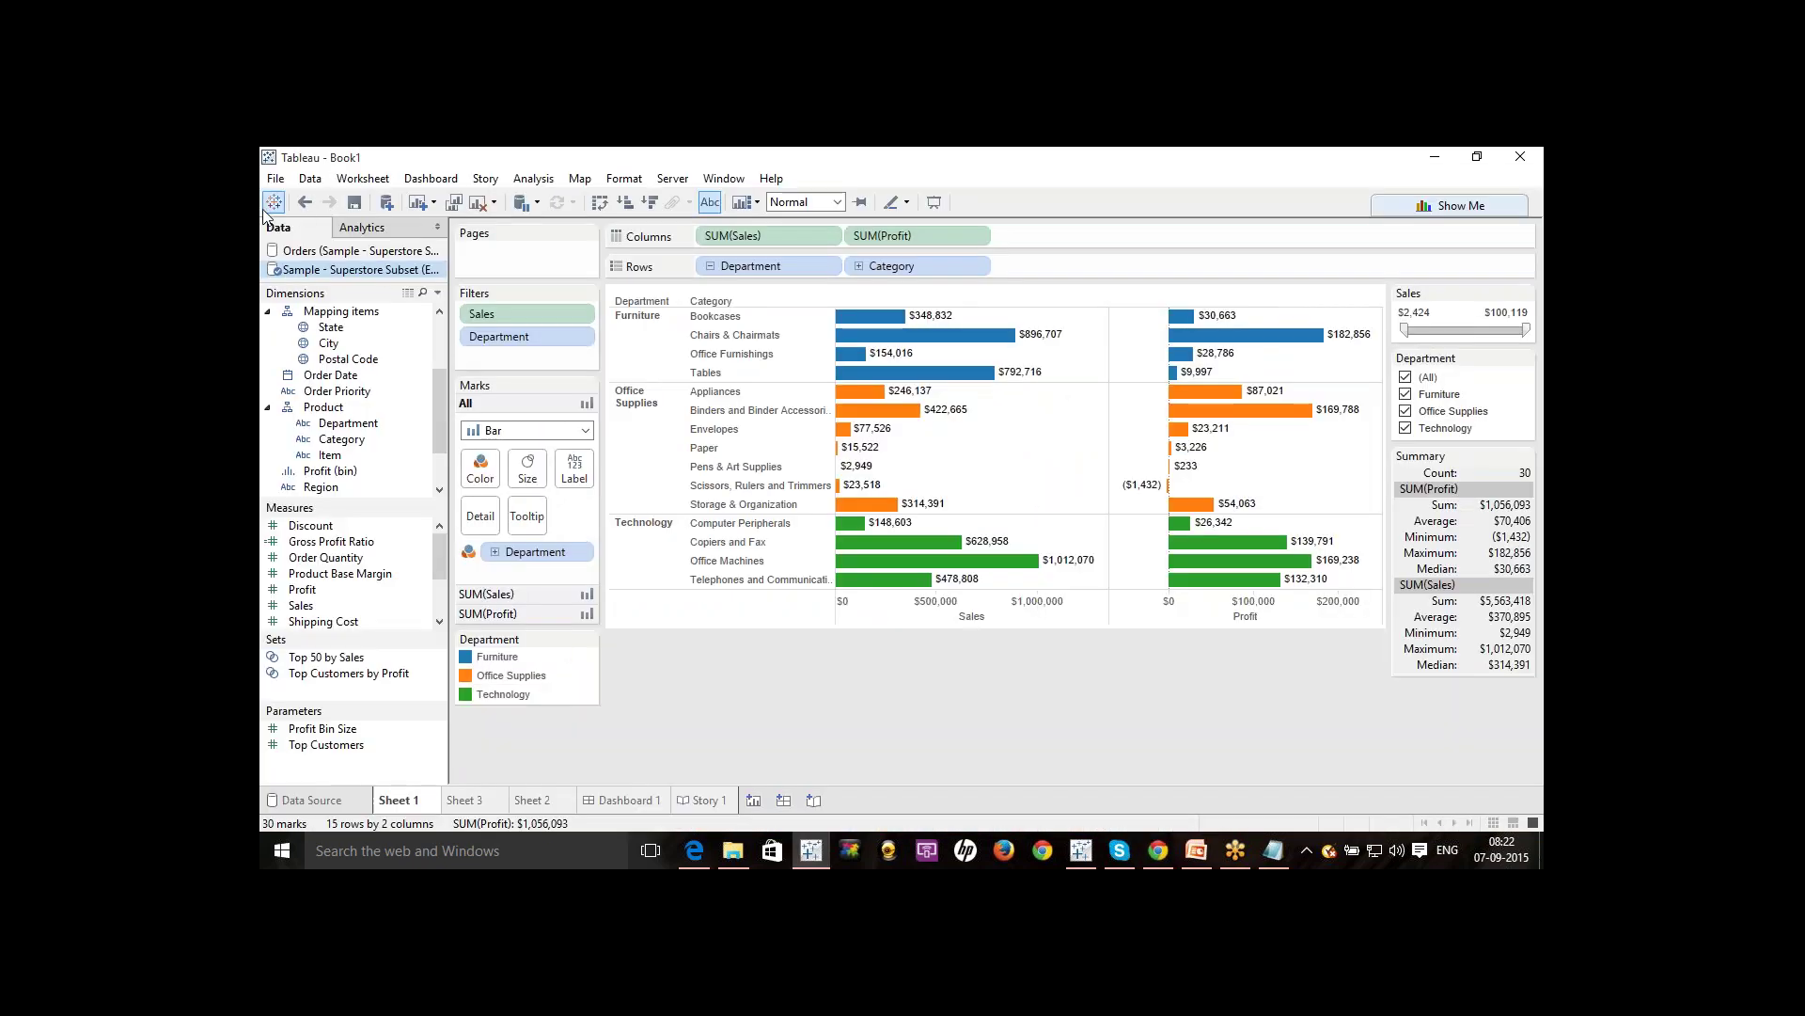
click(386, 201)
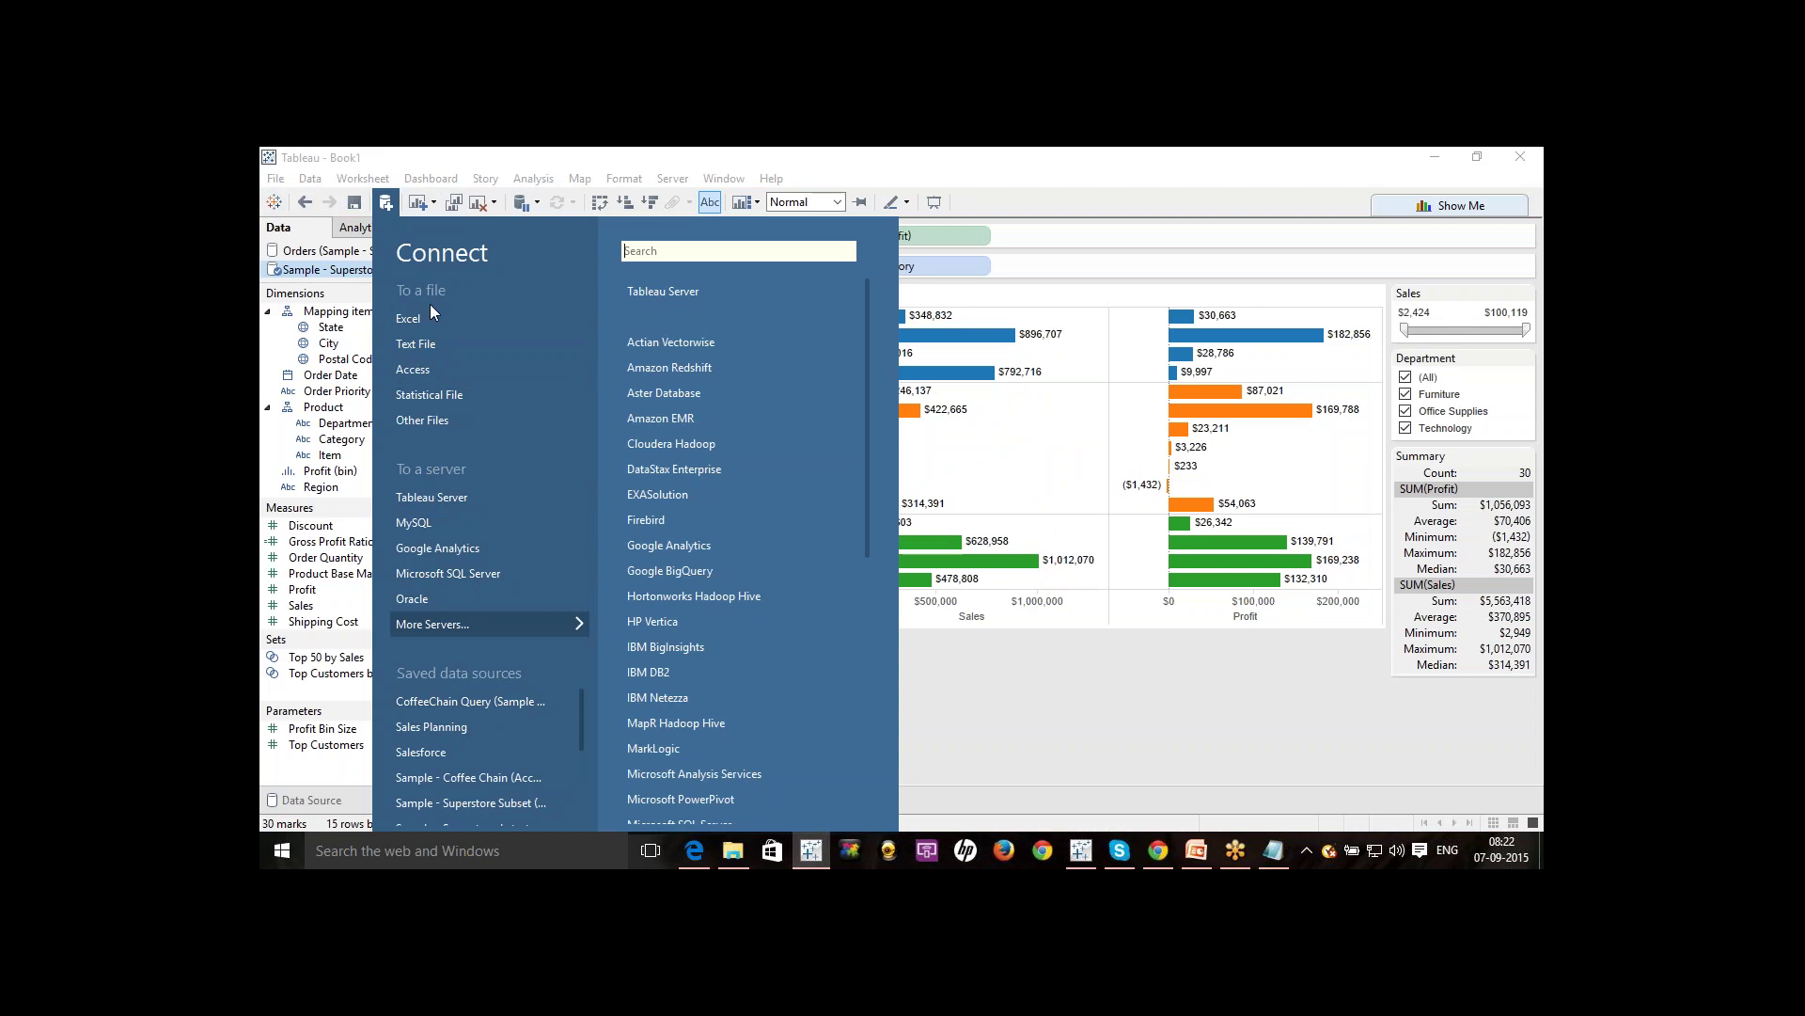
click(385, 211)
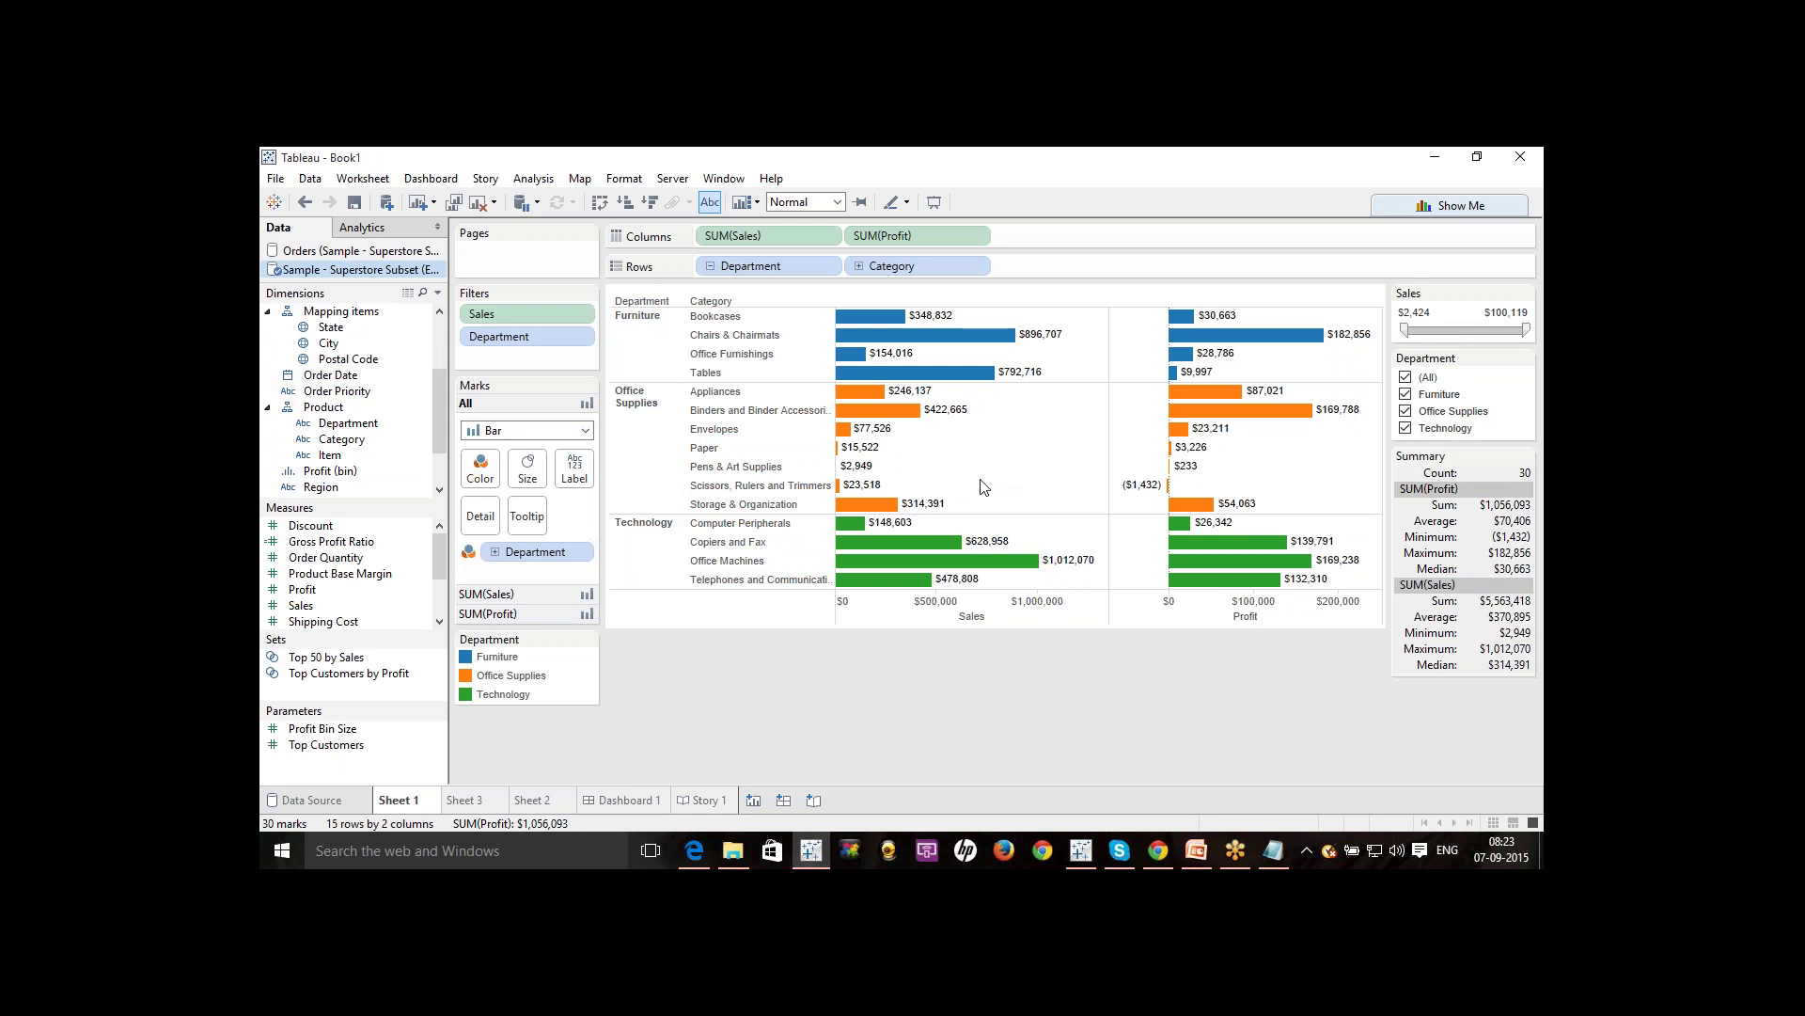
click(677, 181)
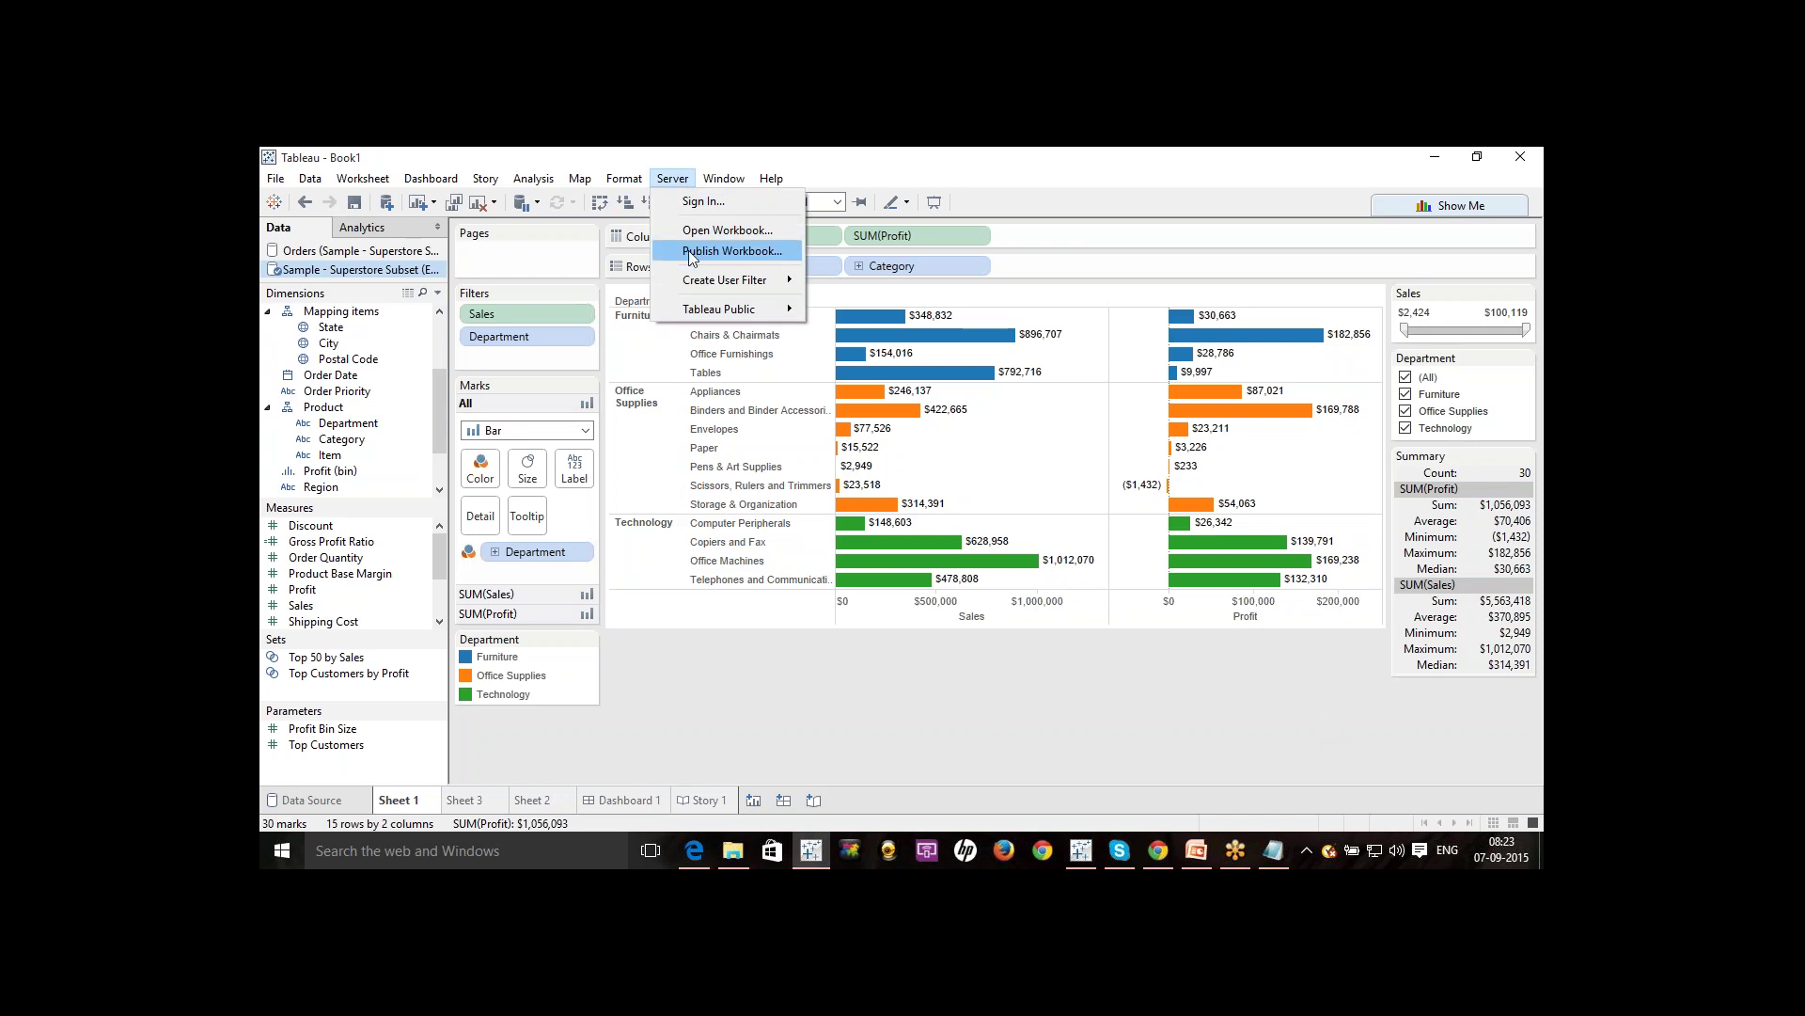
mouse_move(699, 314)
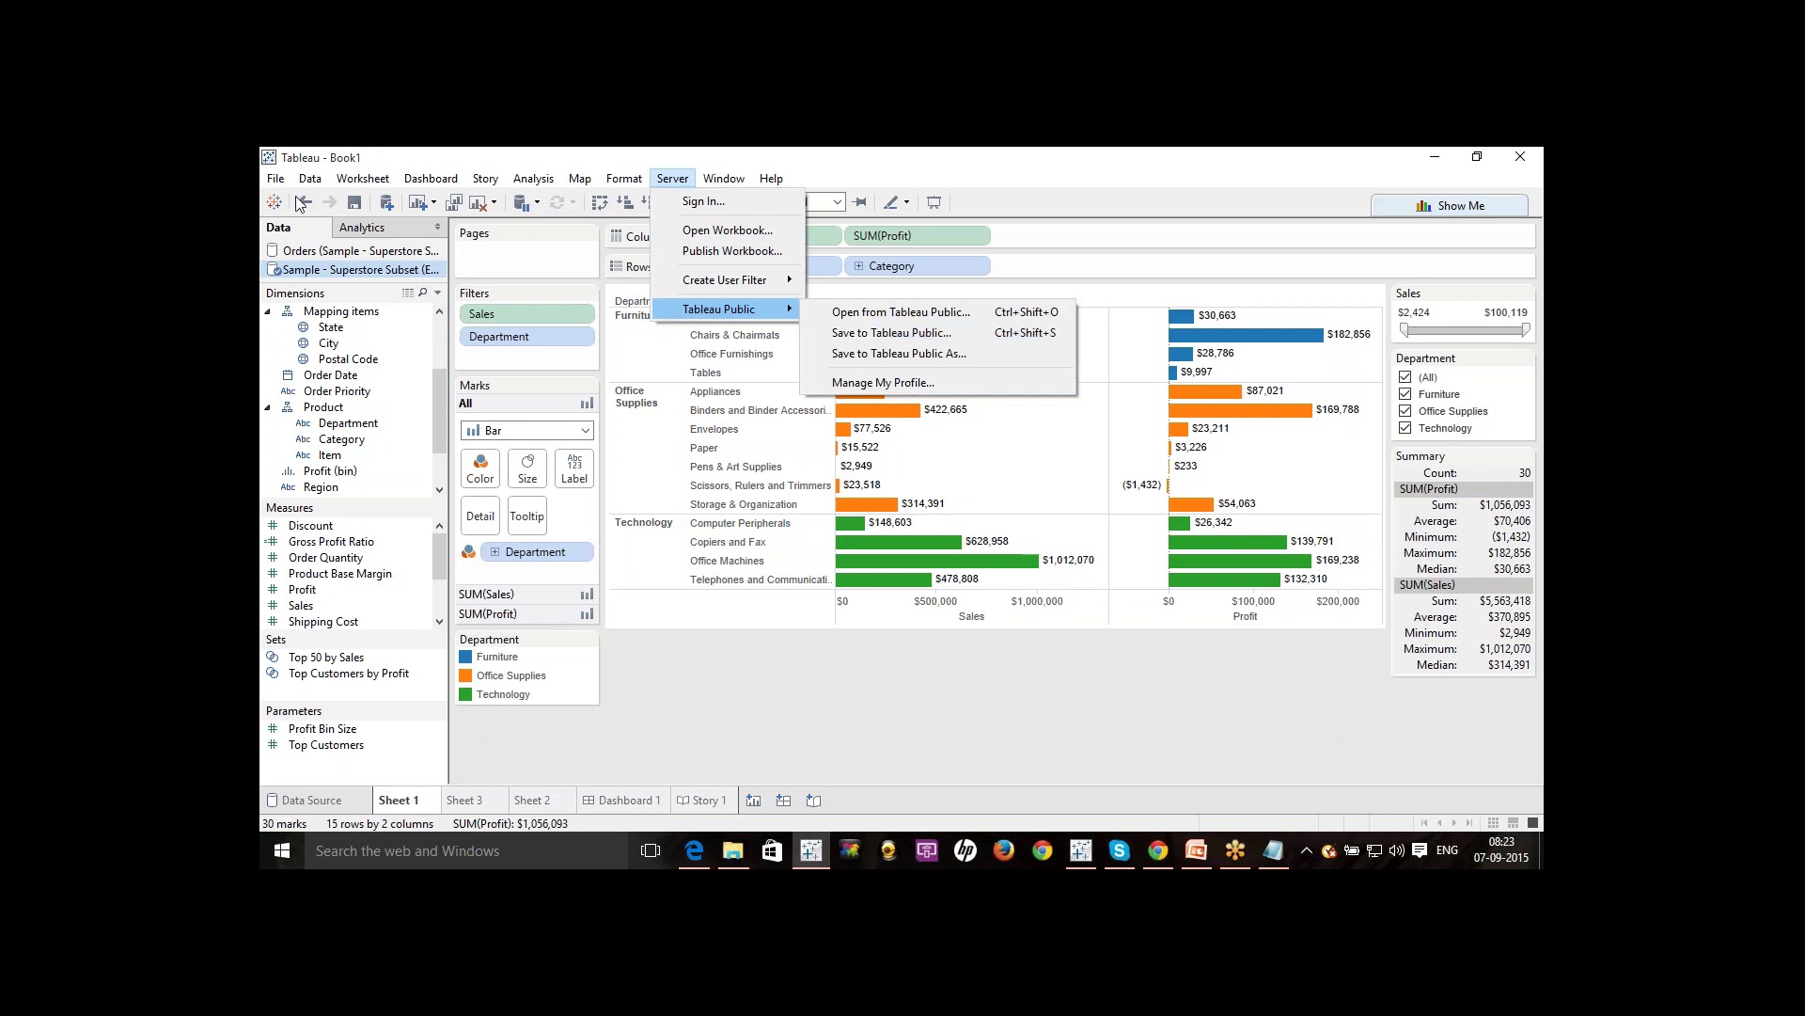
View the local file-saving commands for the workbook and compare them with the commands for saving to Tableau Public.
click(272, 180)
click(268, 183)
click(268, 184)
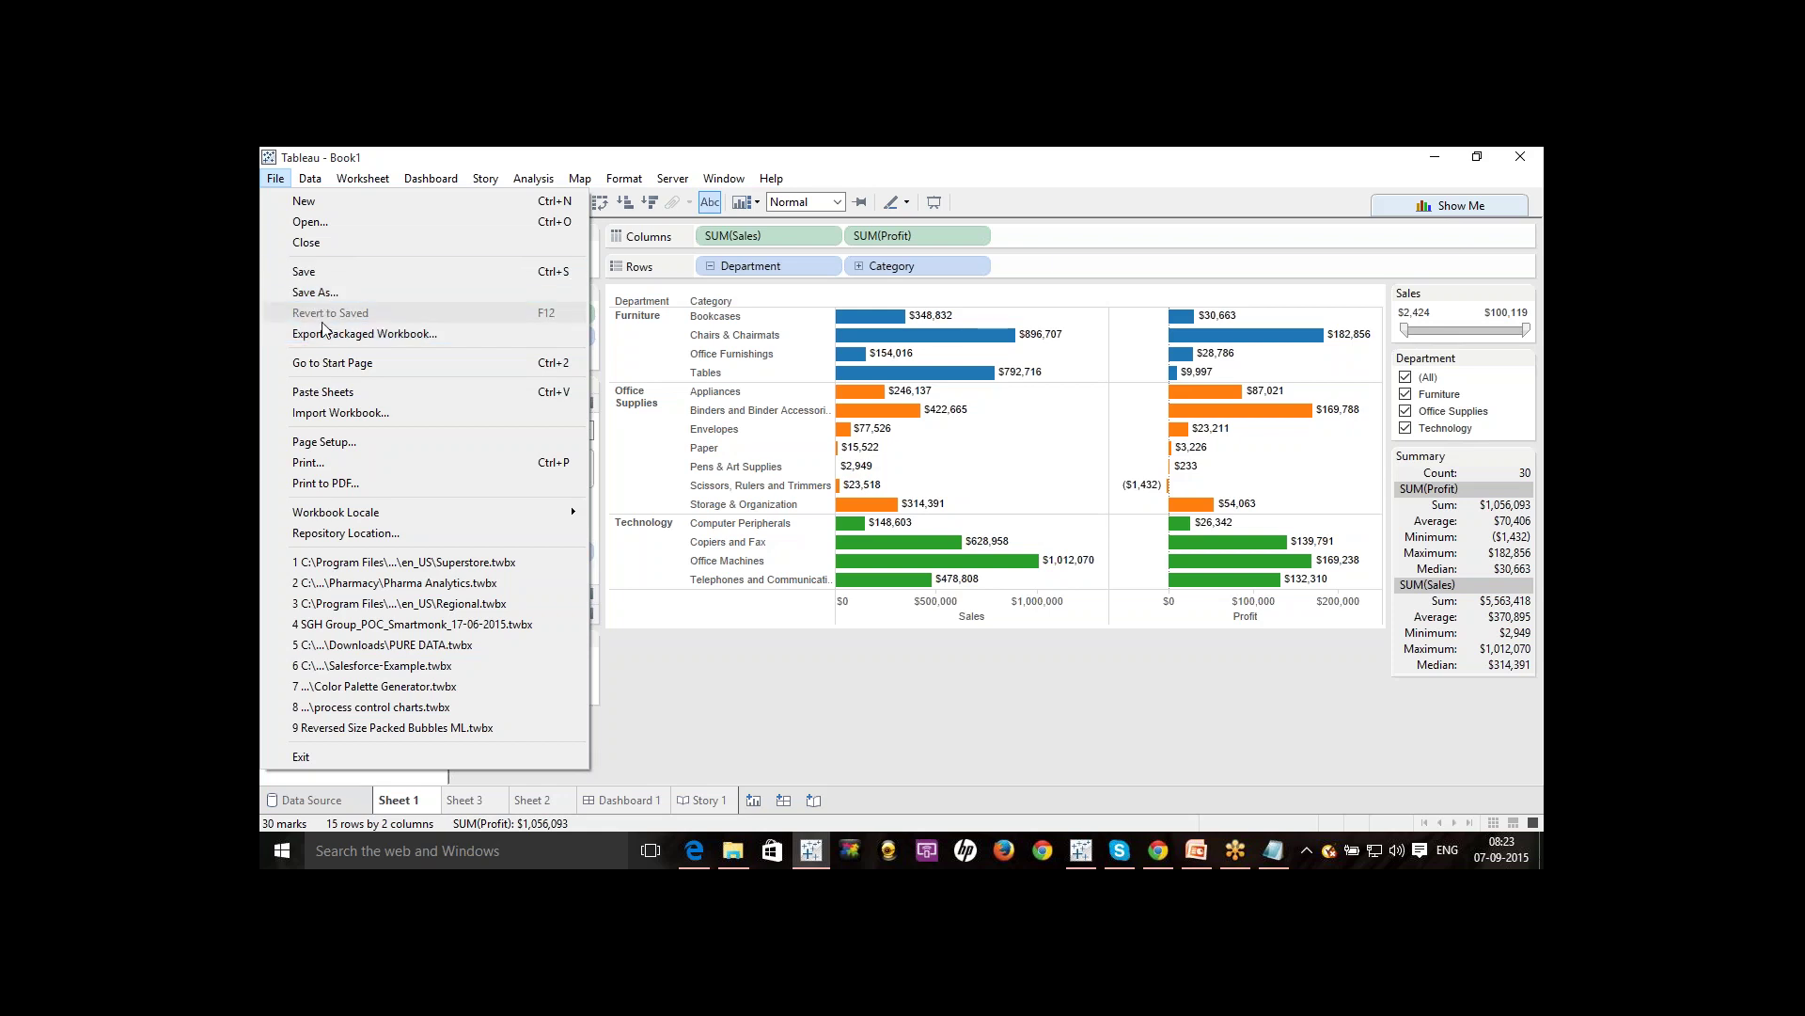
click(703, 674)
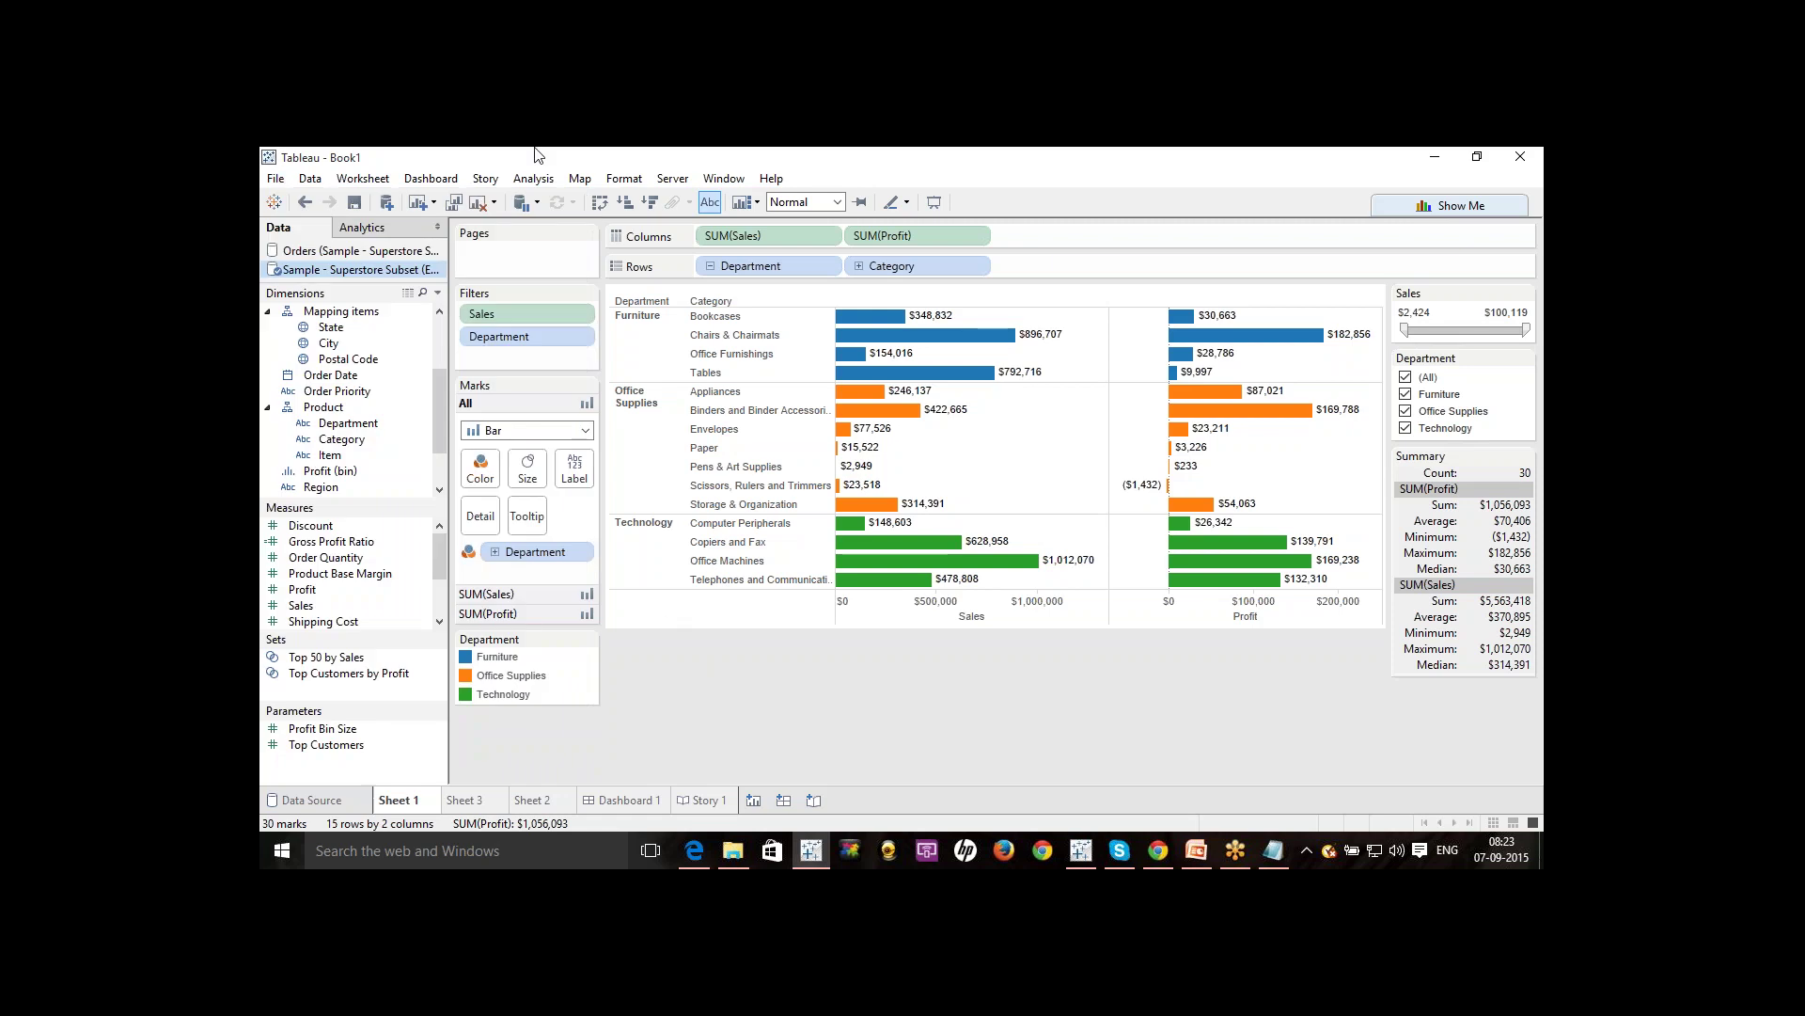
click(672, 179)
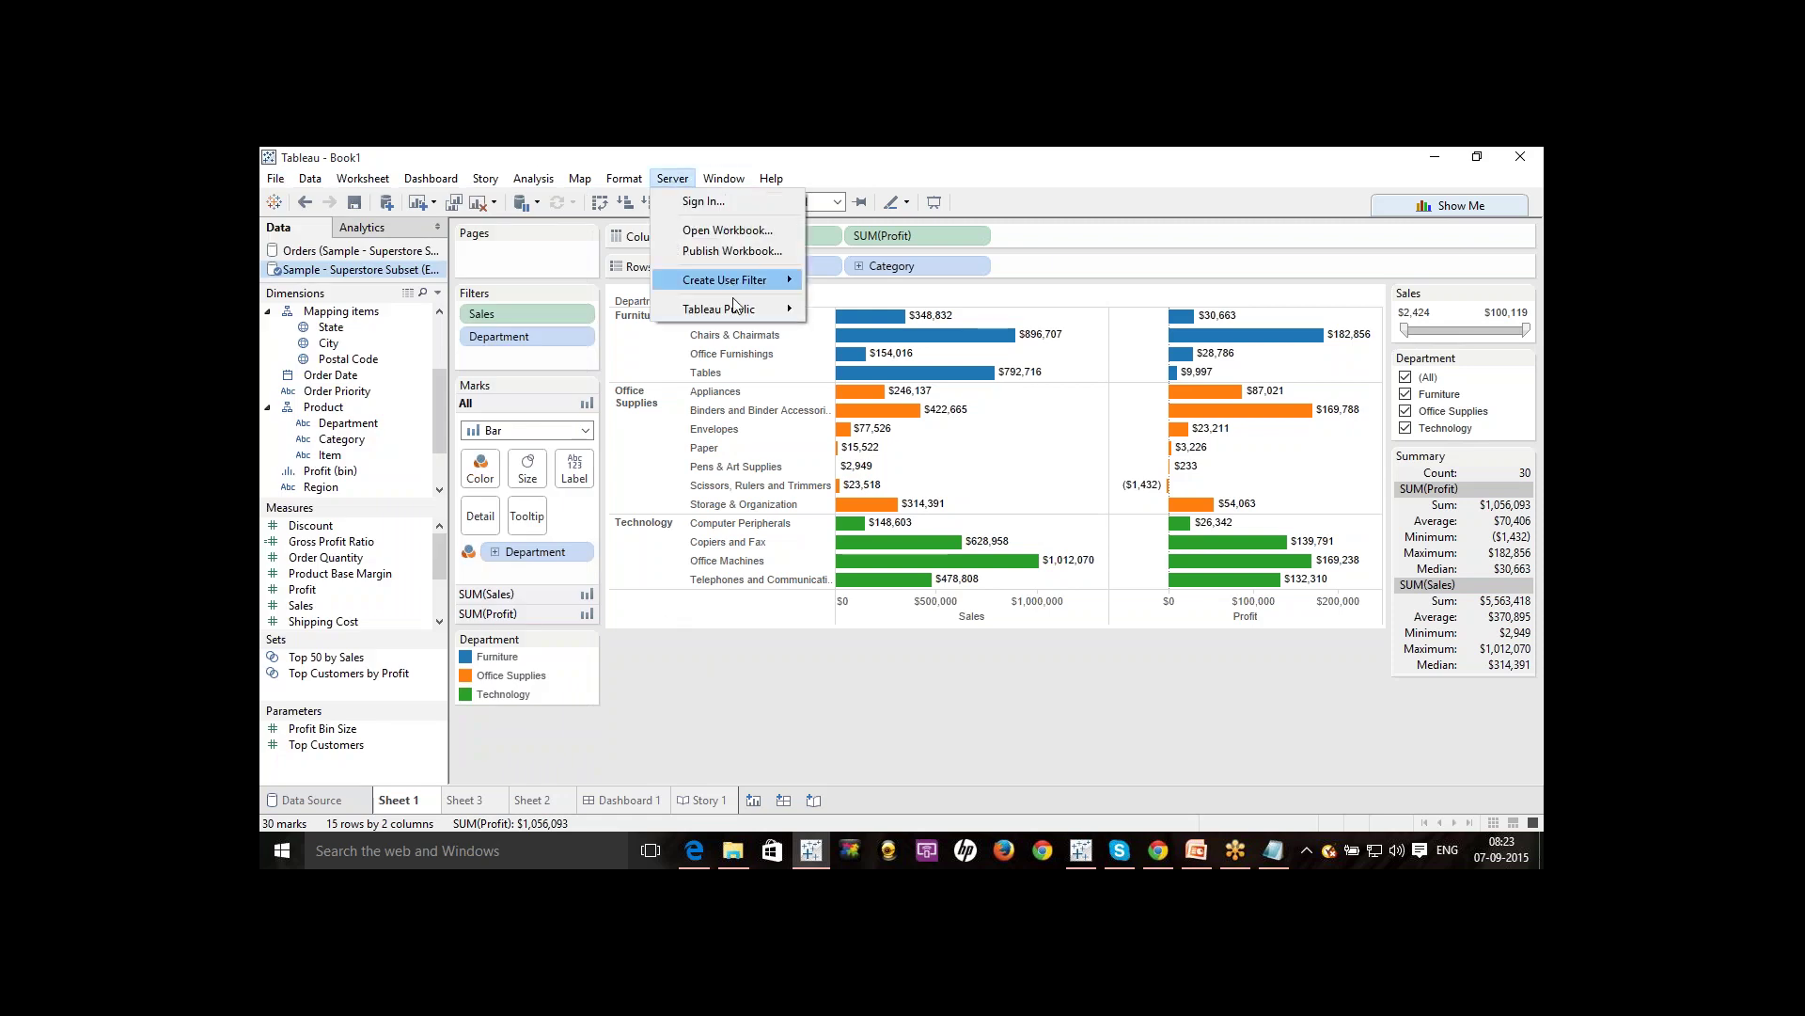
mouse_move(737, 308)
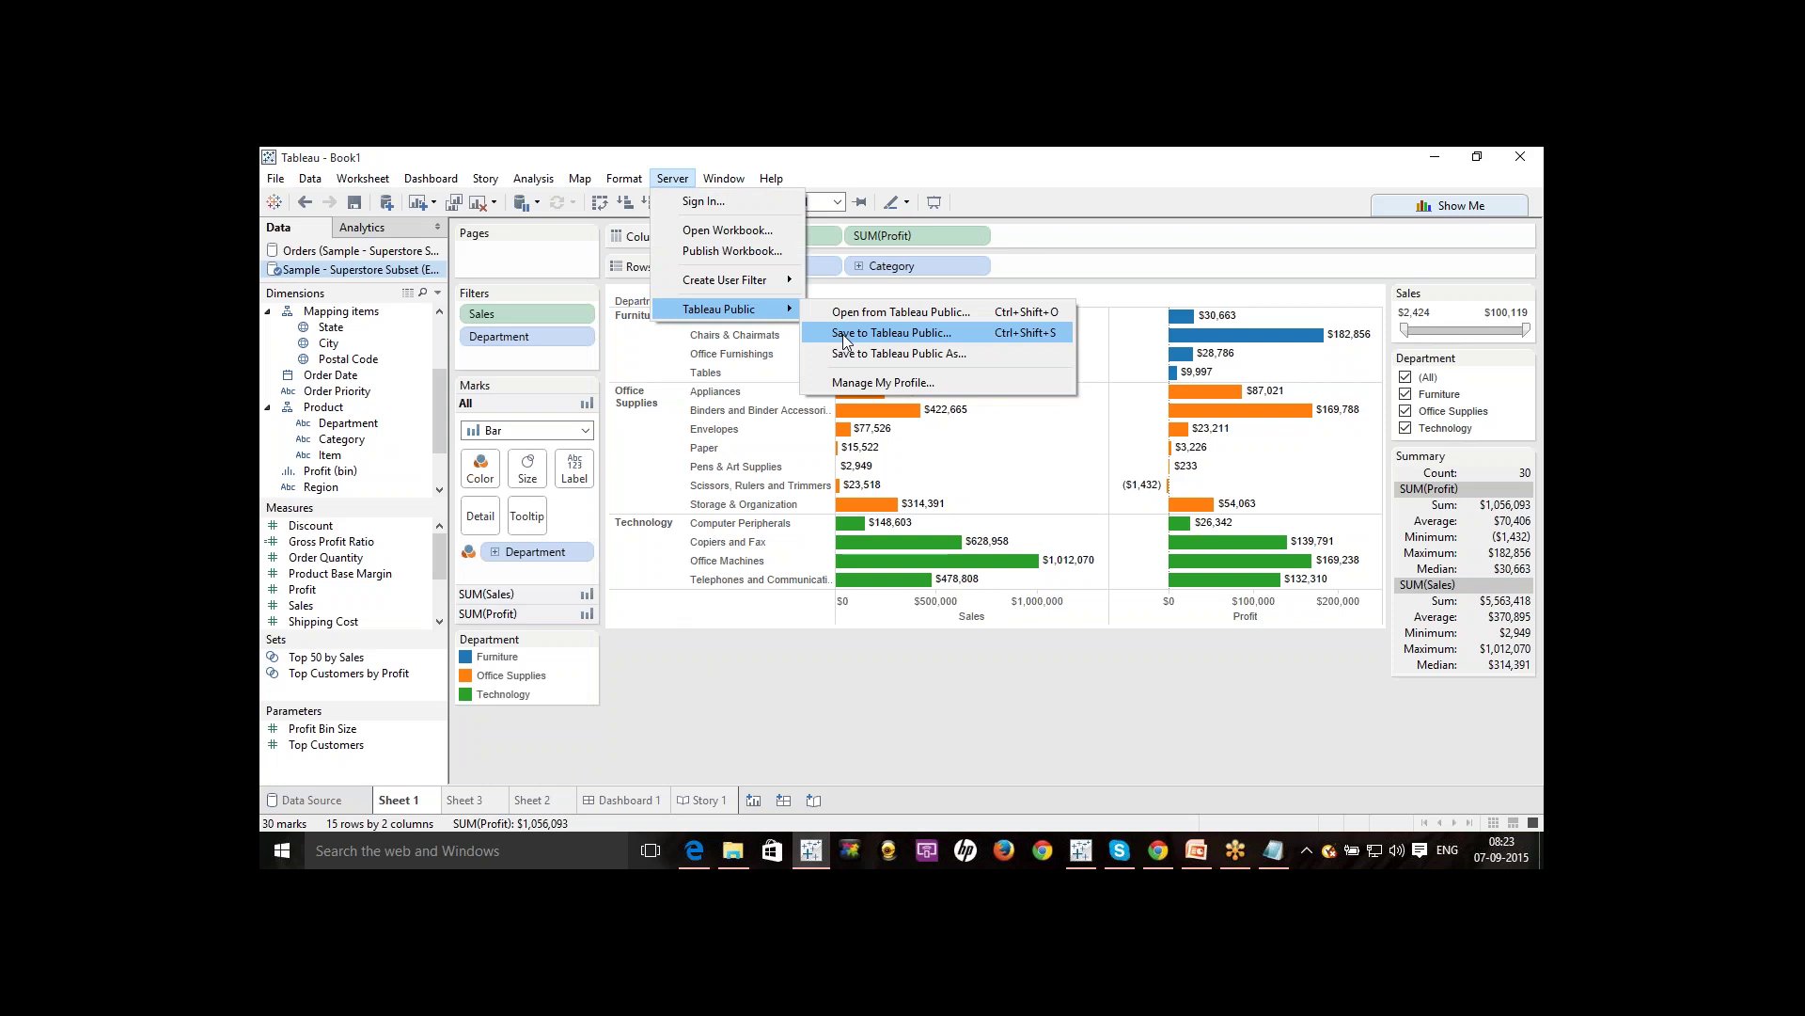
click(812, 691)
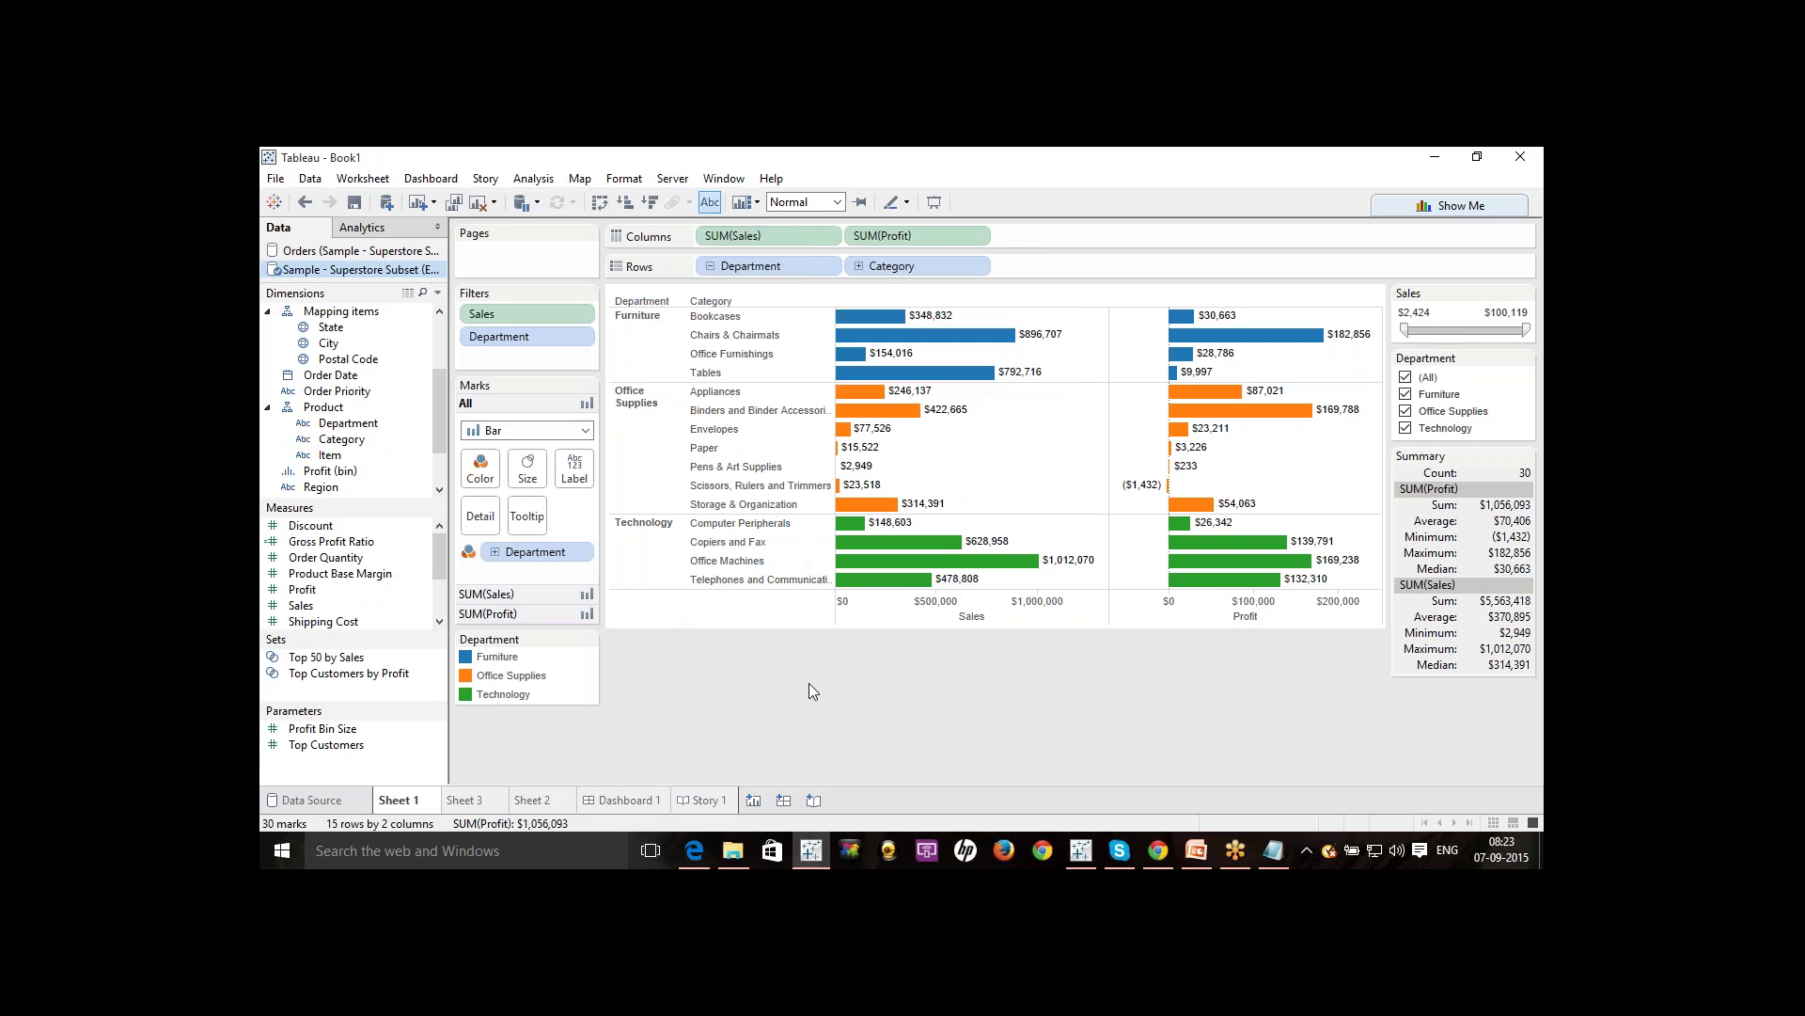
View the options for saving the workbook locally, cancel without saving, and look at the packaged workbook export command.
click(275, 178)
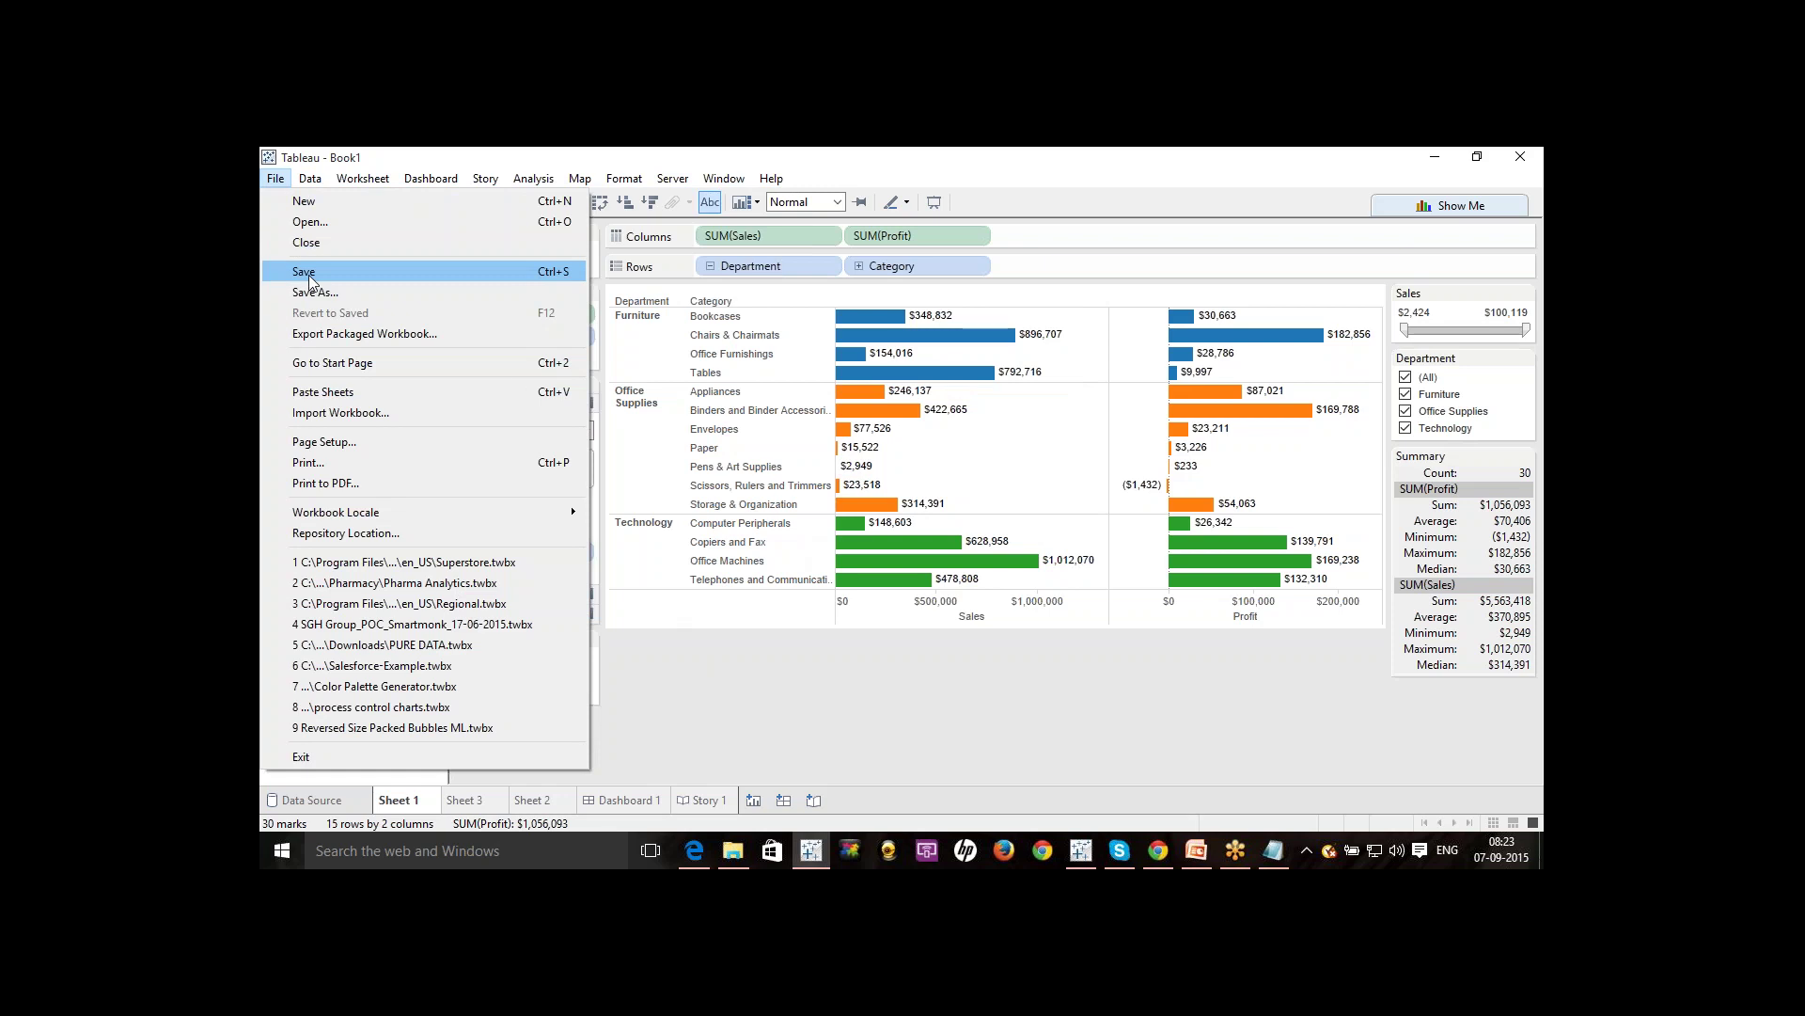
click(310, 273)
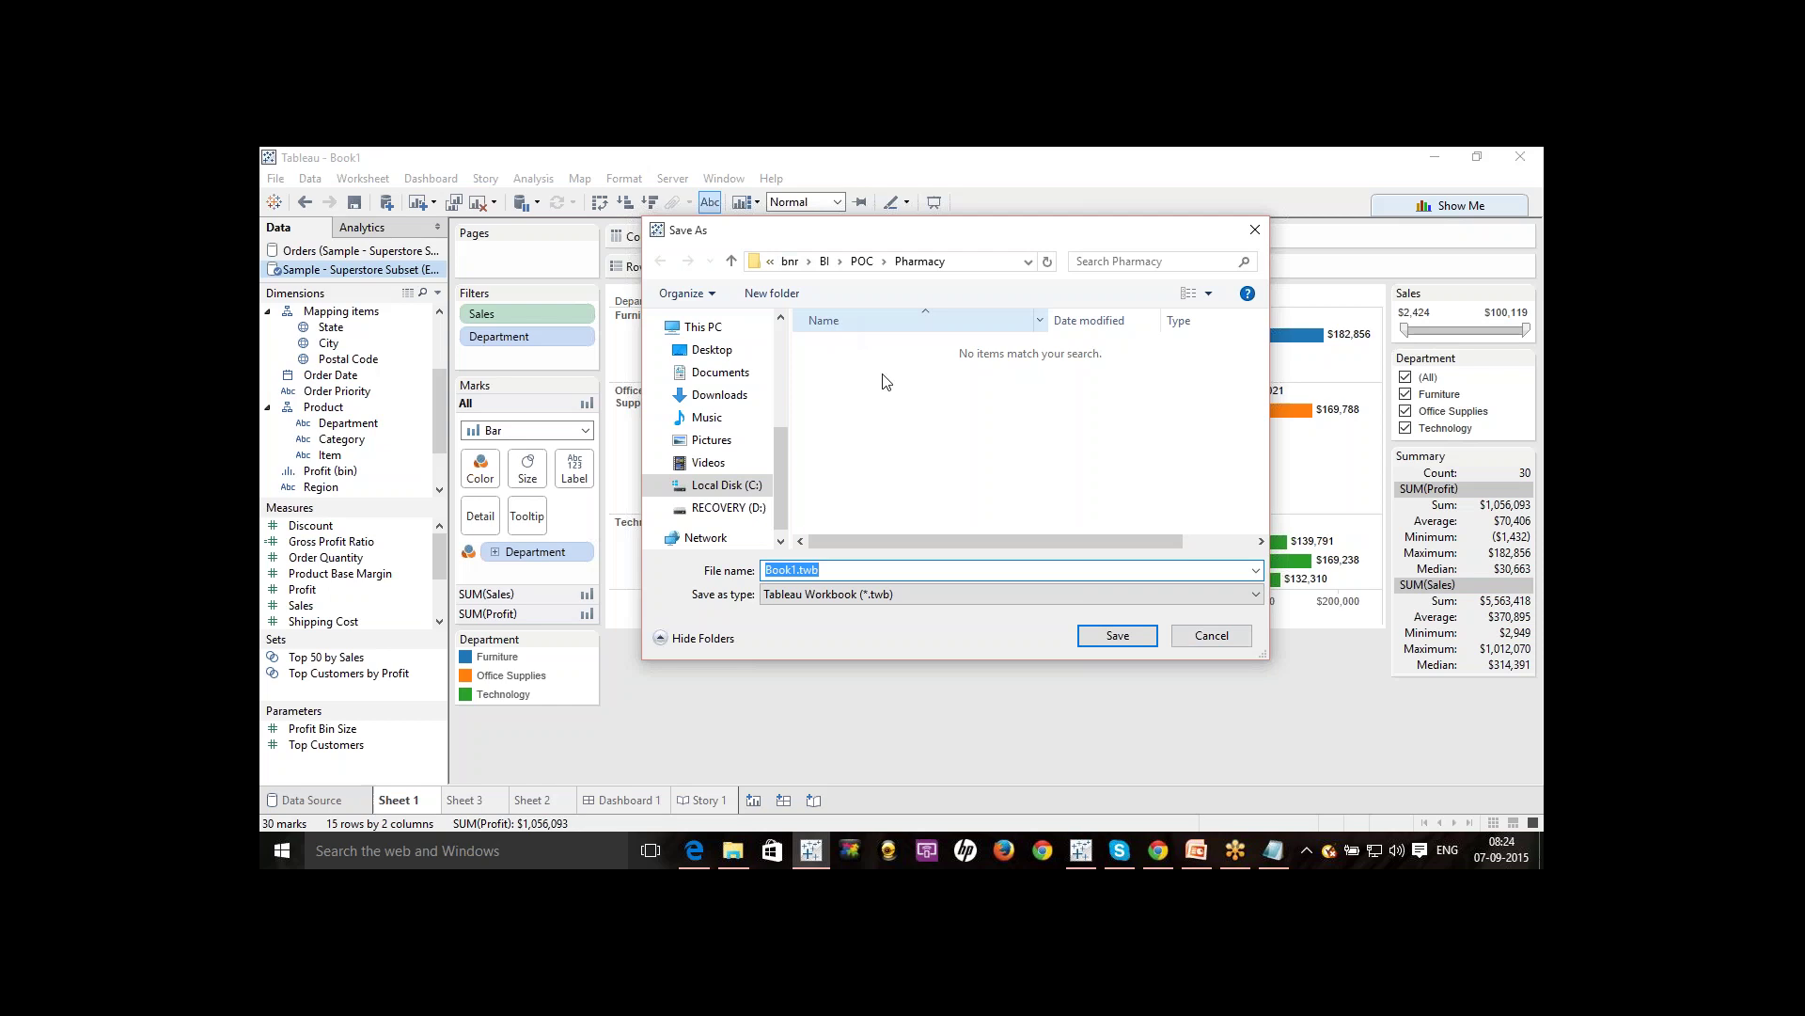
click(1211, 636)
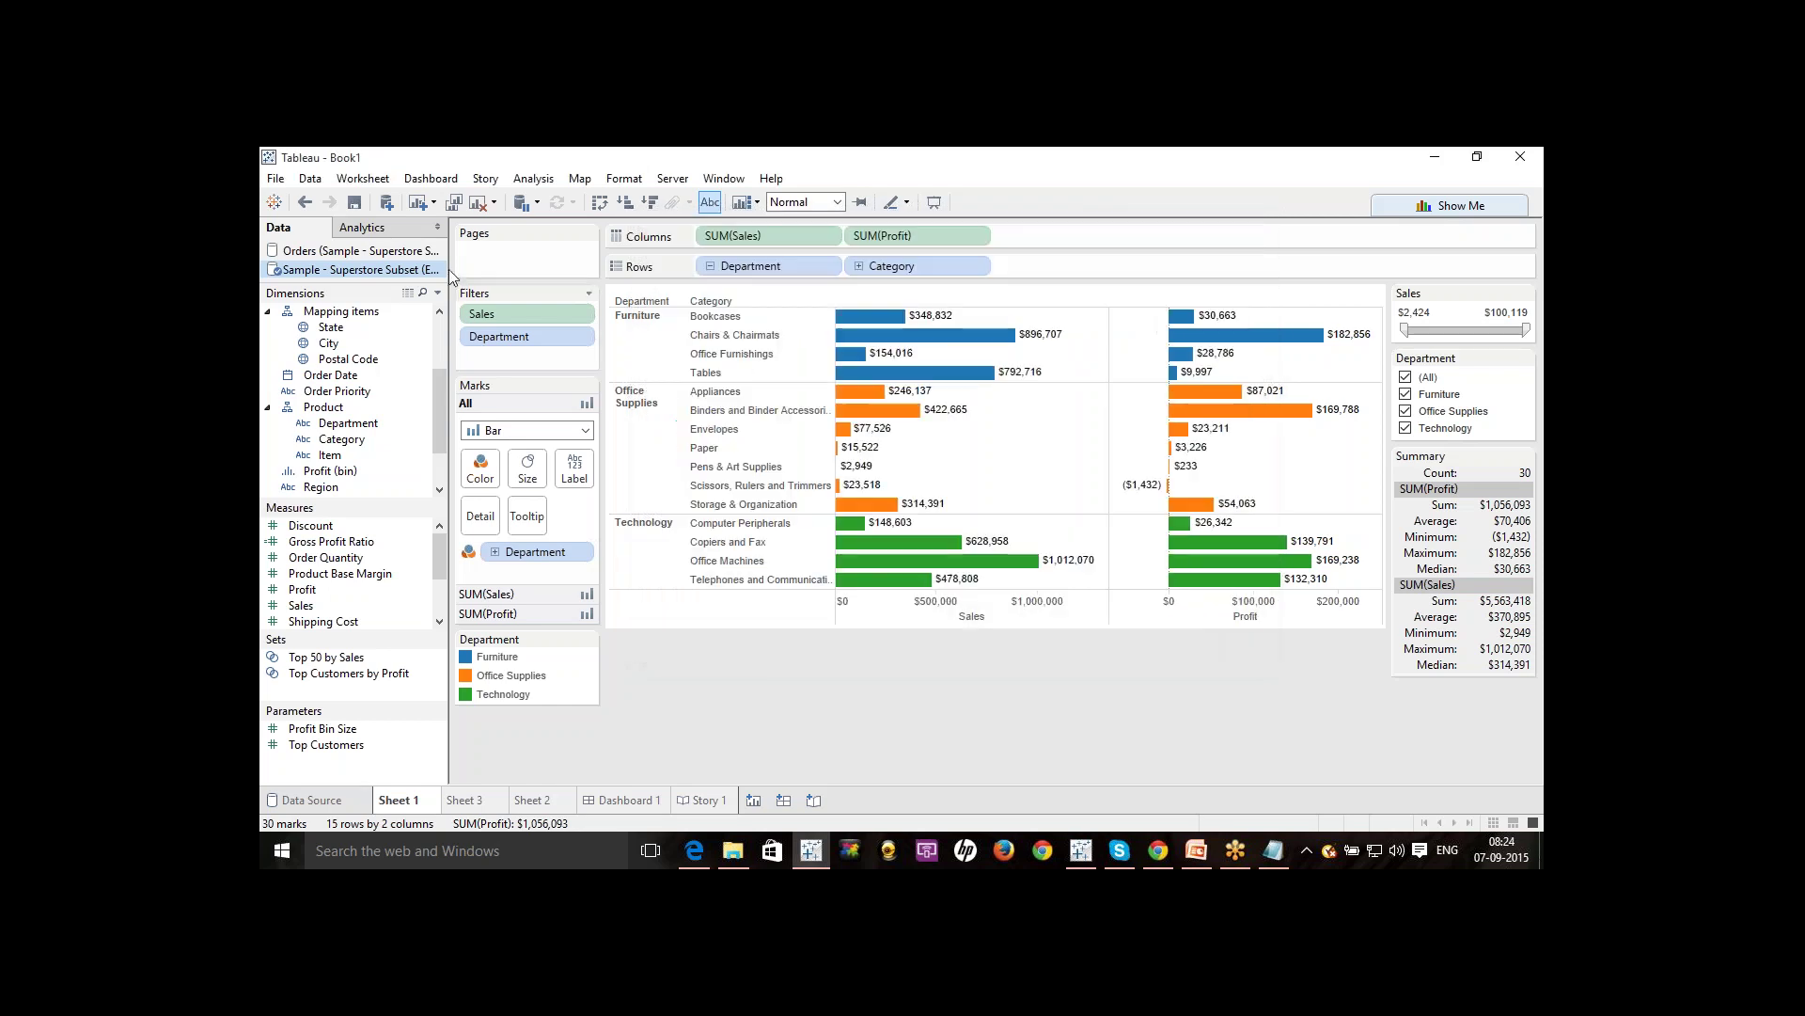
click(274, 180)
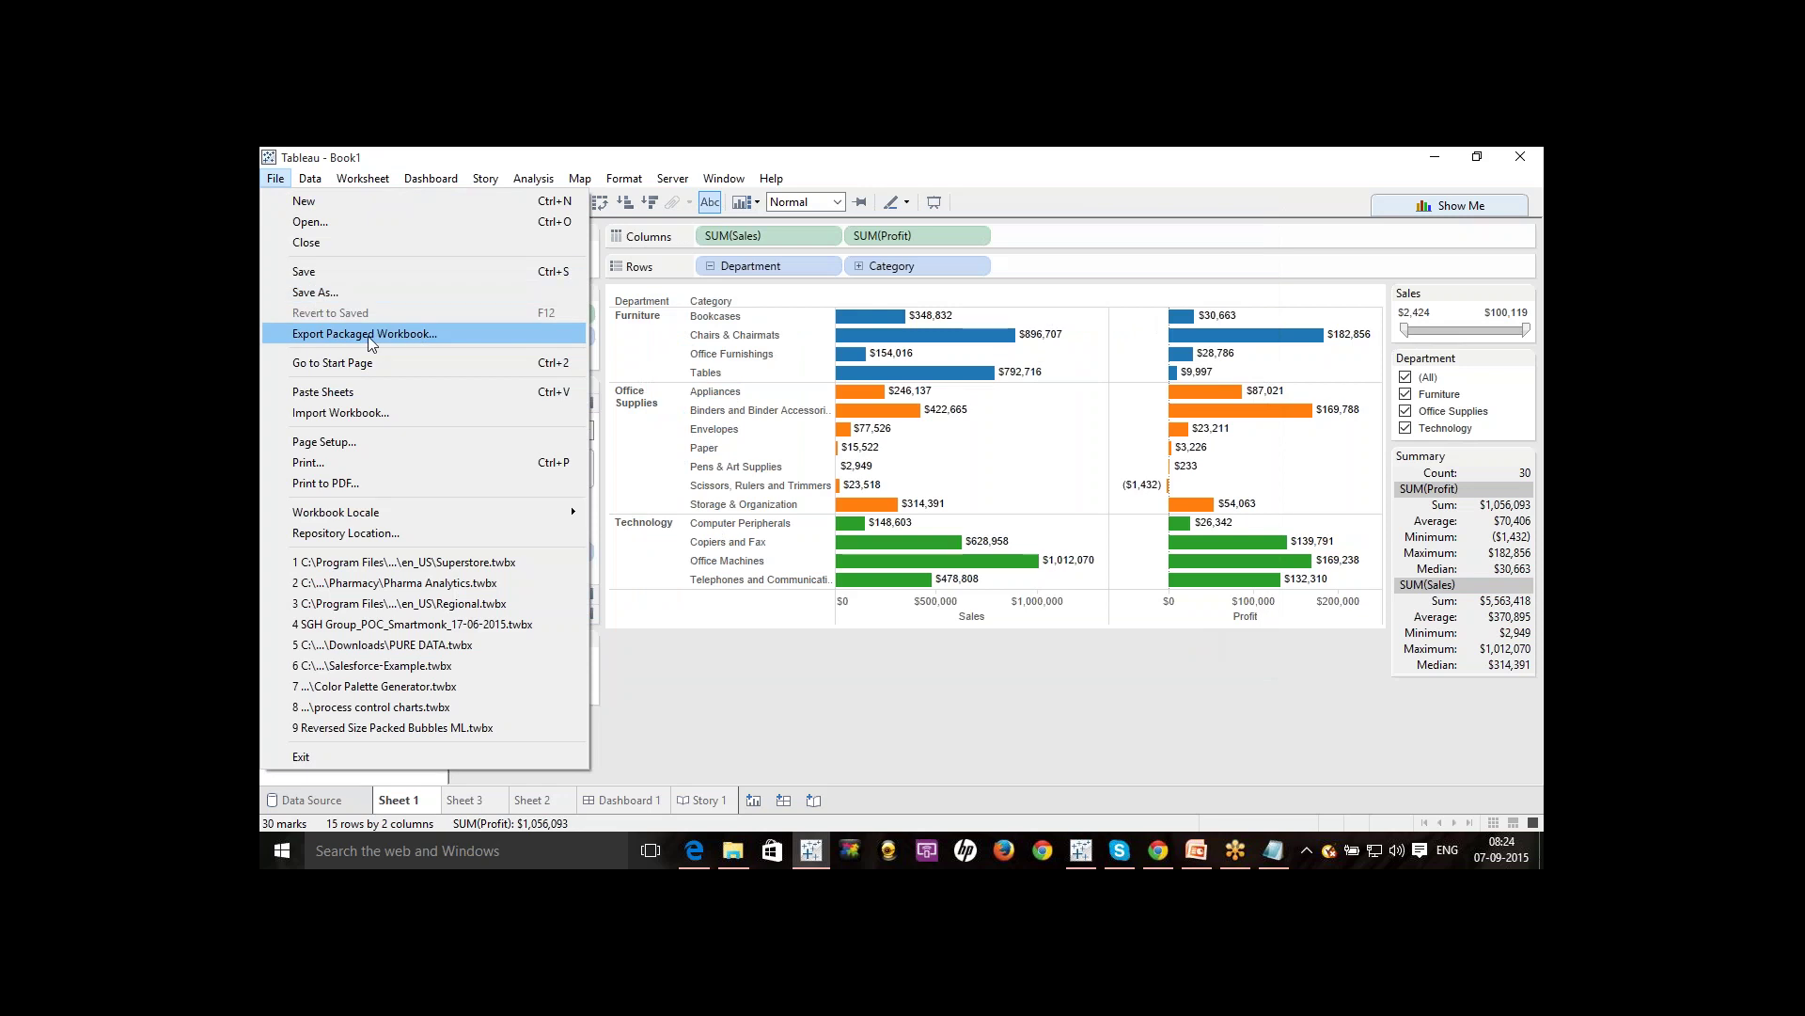
click(685, 686)
Start saving the workbook to Tableau Public, dismiss the sign-in, and switch to Chrome to view the Tableau website.
click(673, 179)
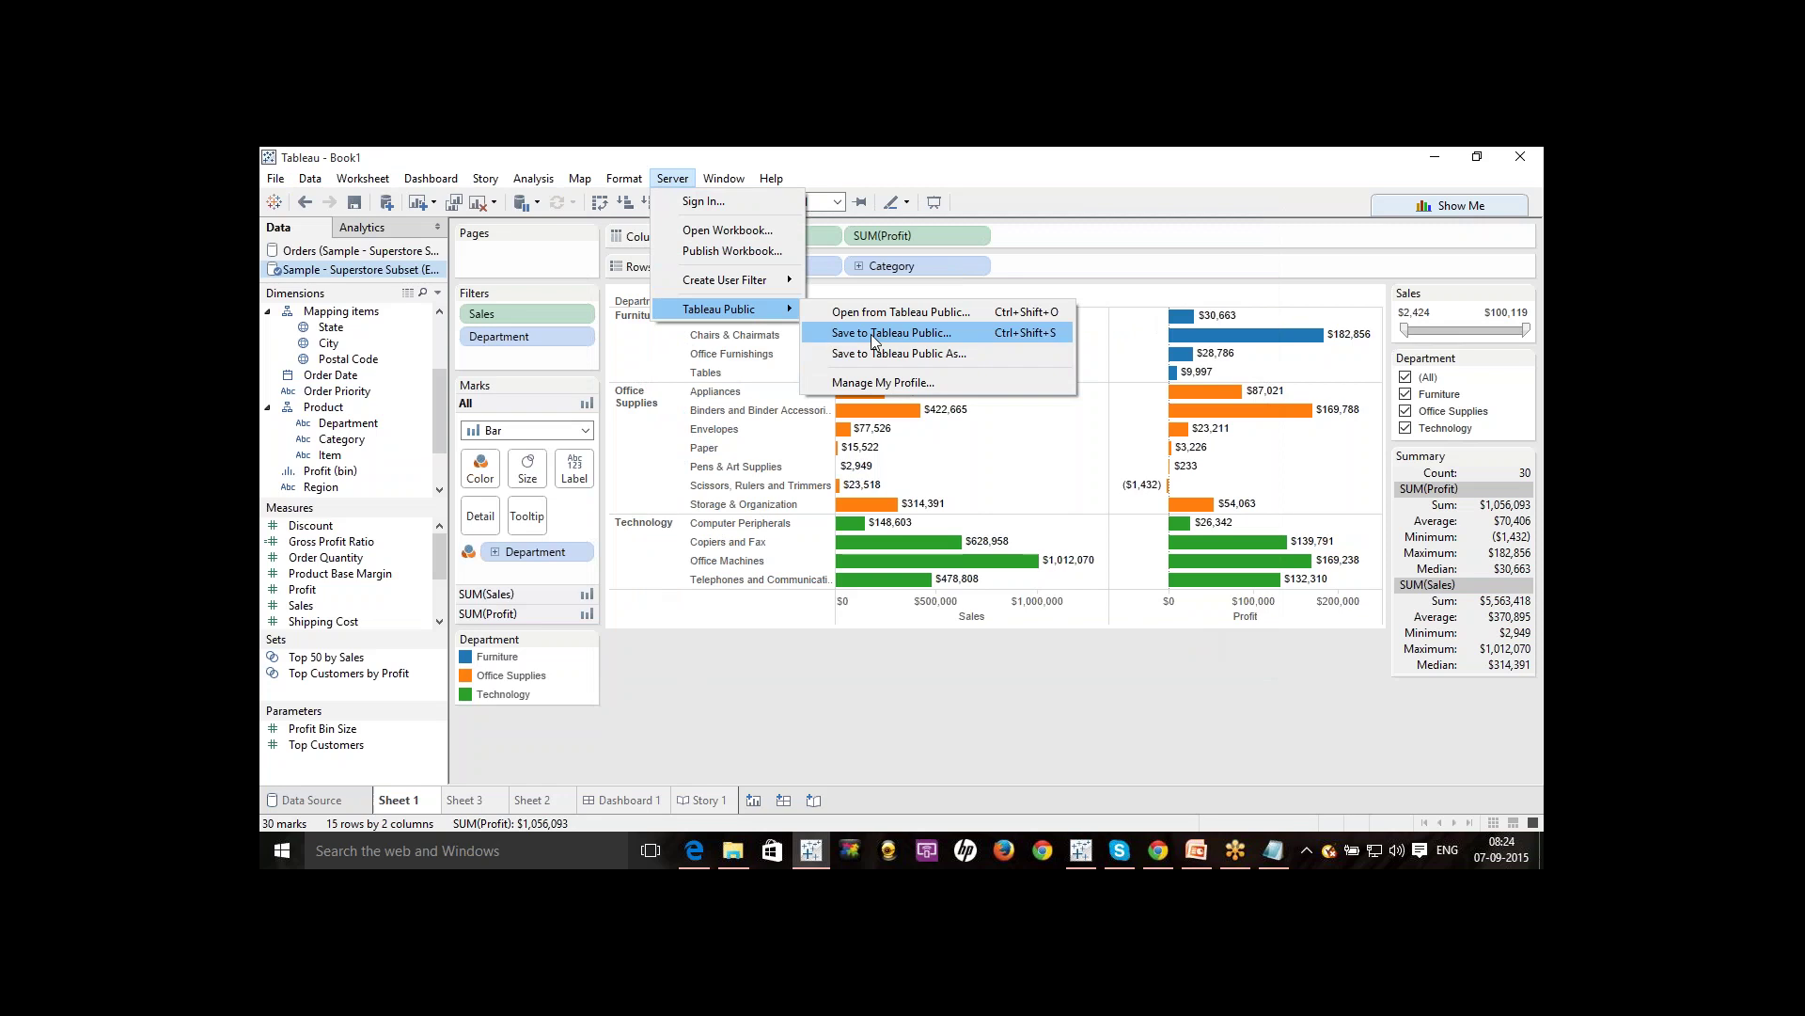
click(871, 335)
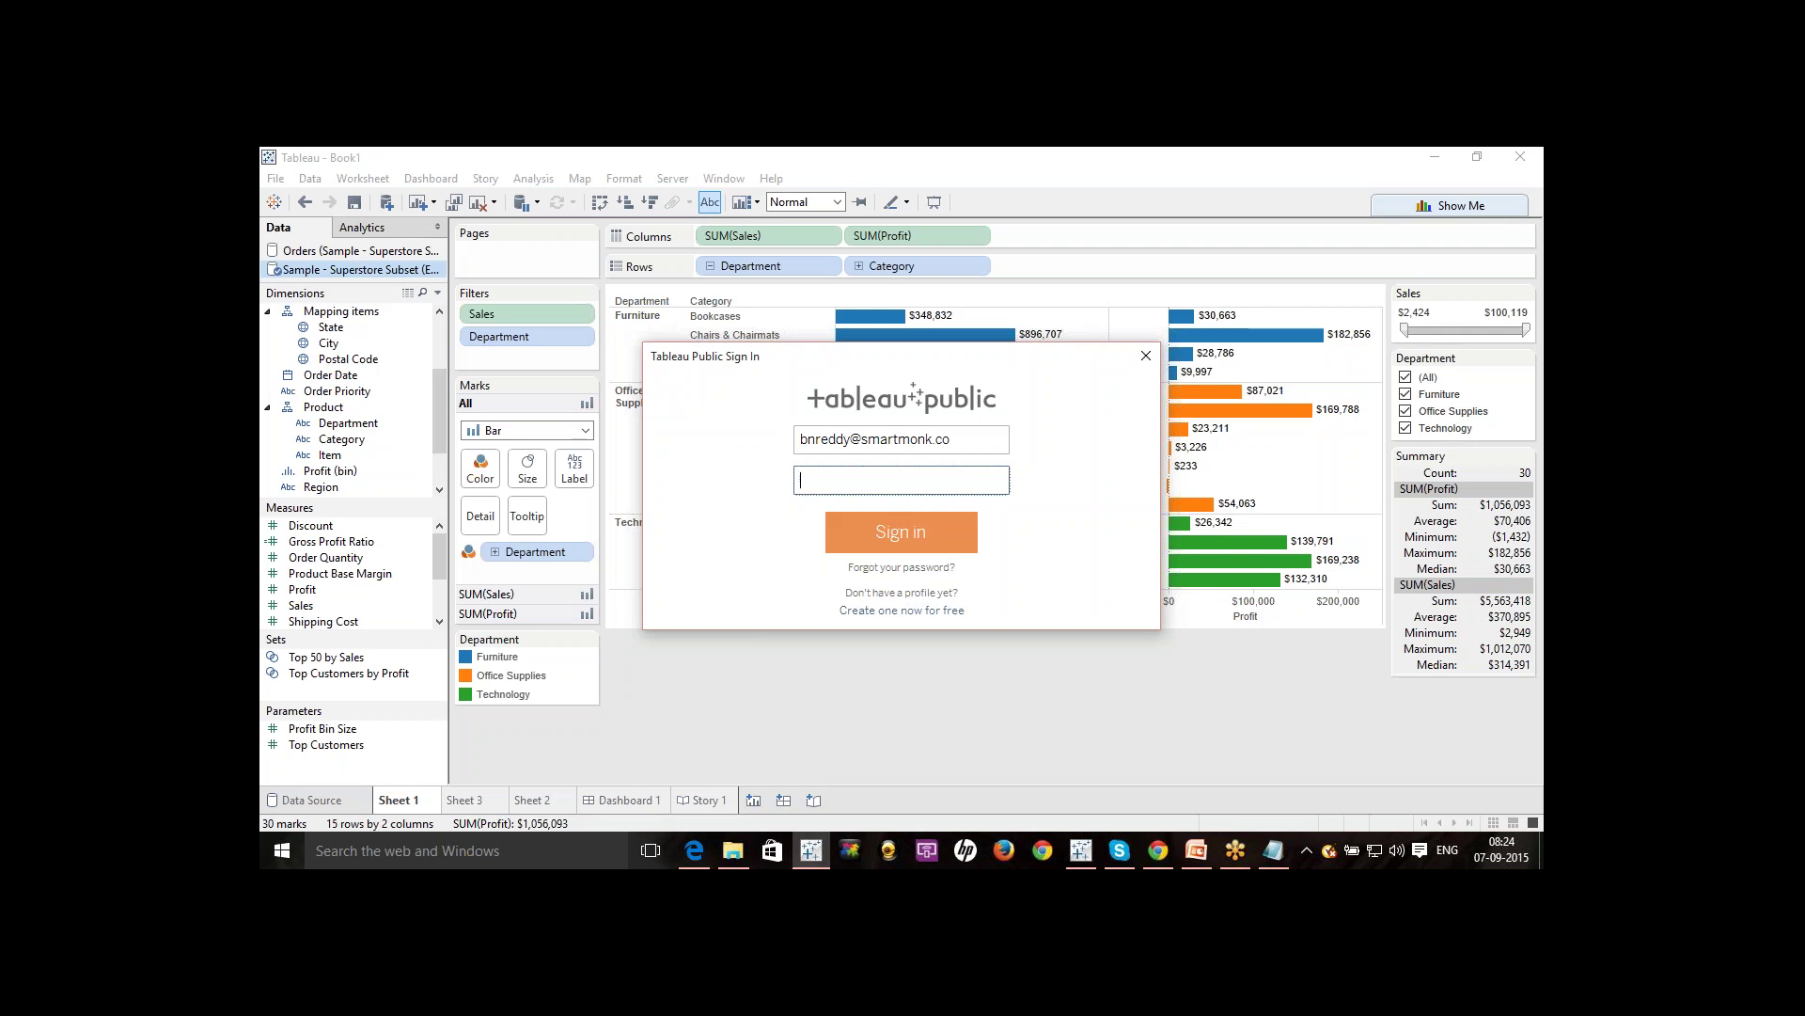
click(1145, 357)
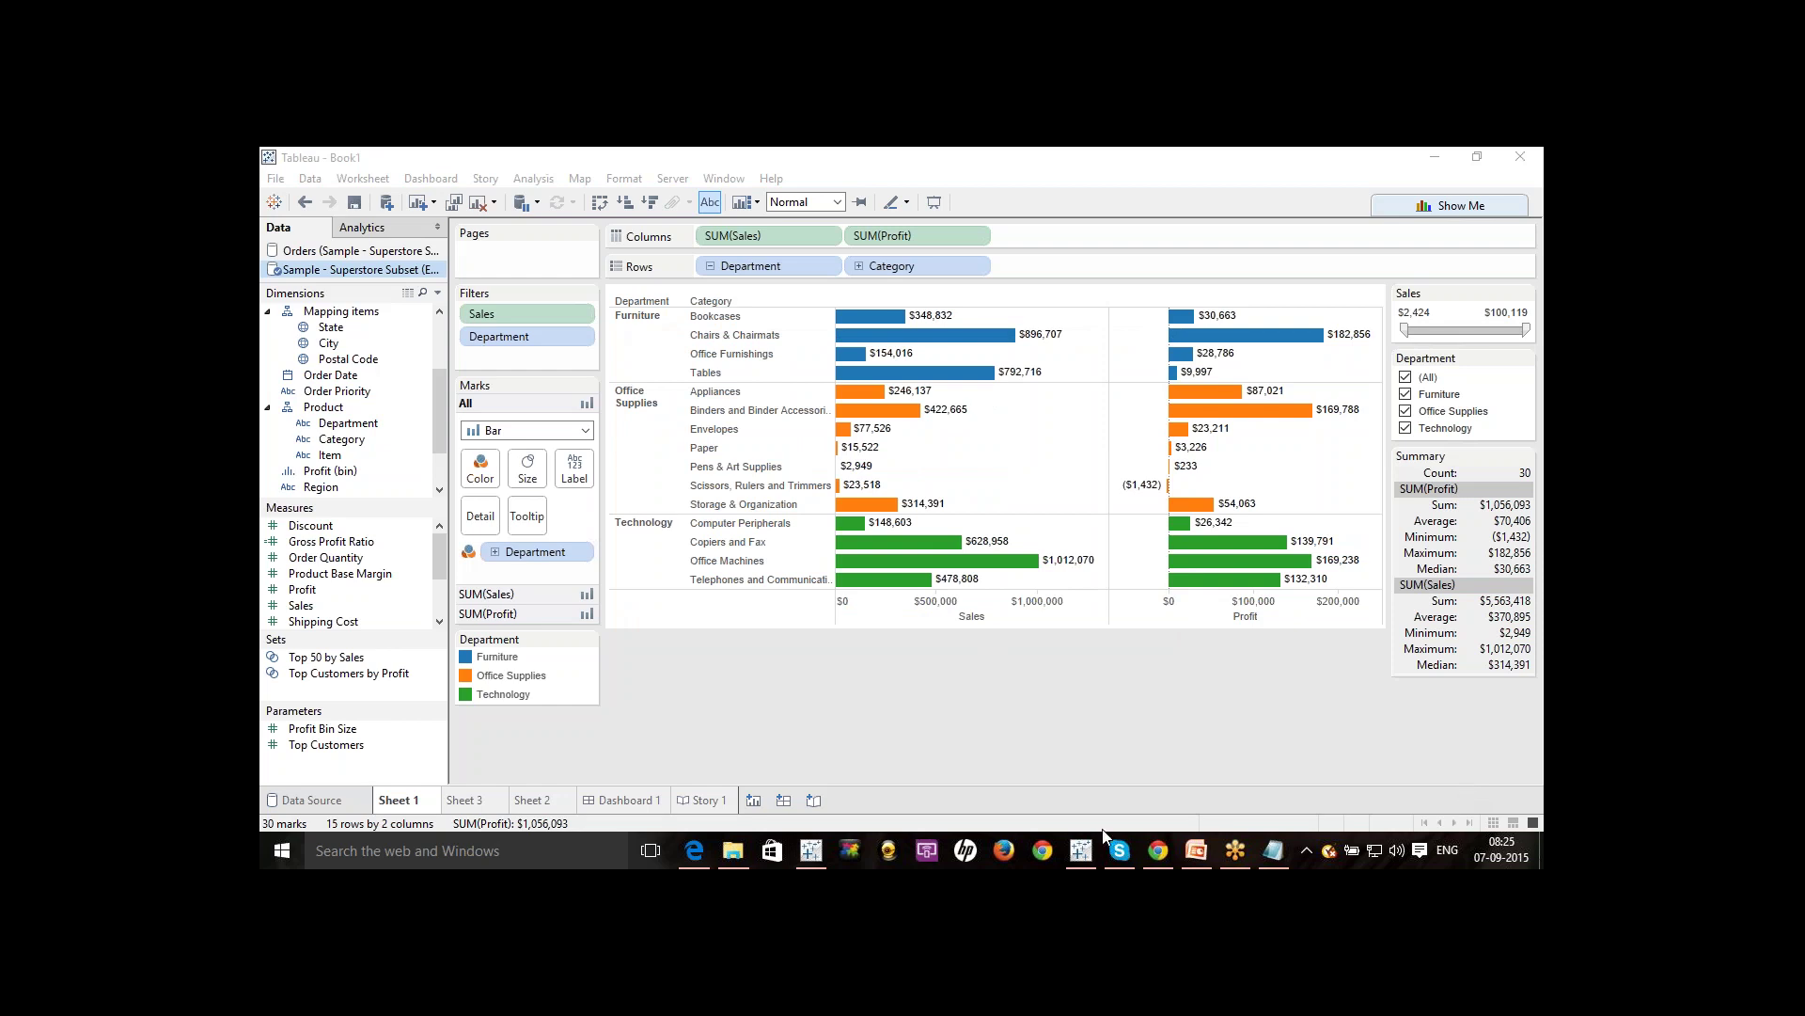
click(1159, 849)
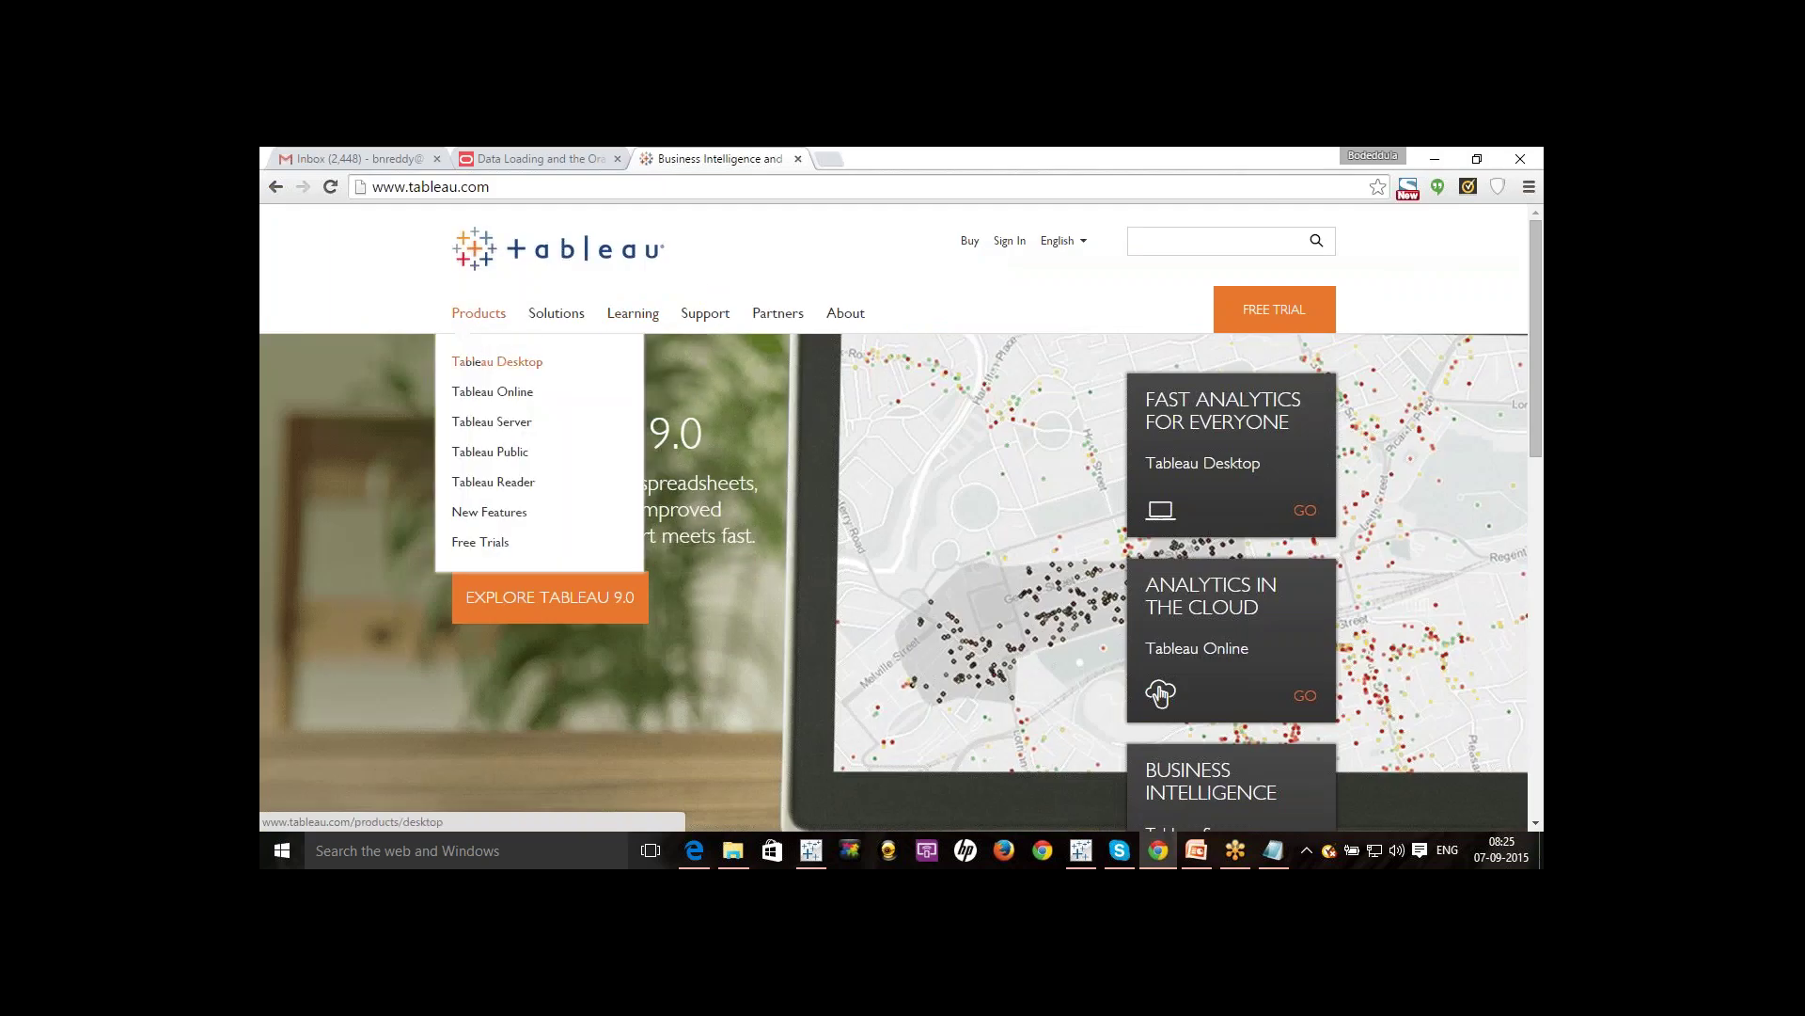